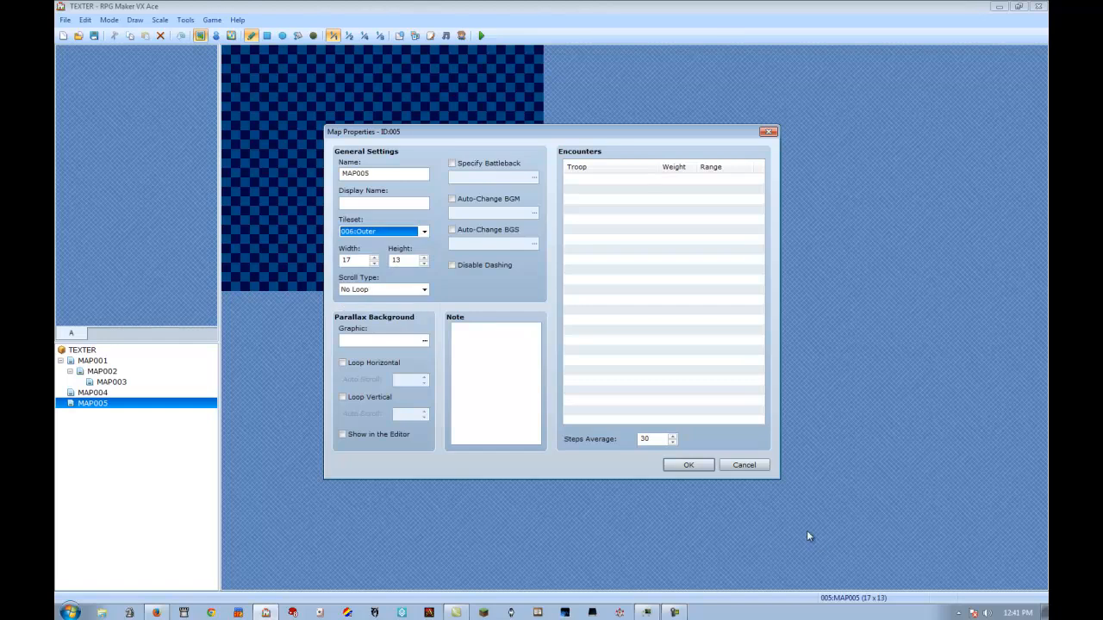
# Resize MAP005 to 25 wide by 20 high and flood-fill the whole map with the plain grass tile
pyautogui.click(373, 259)
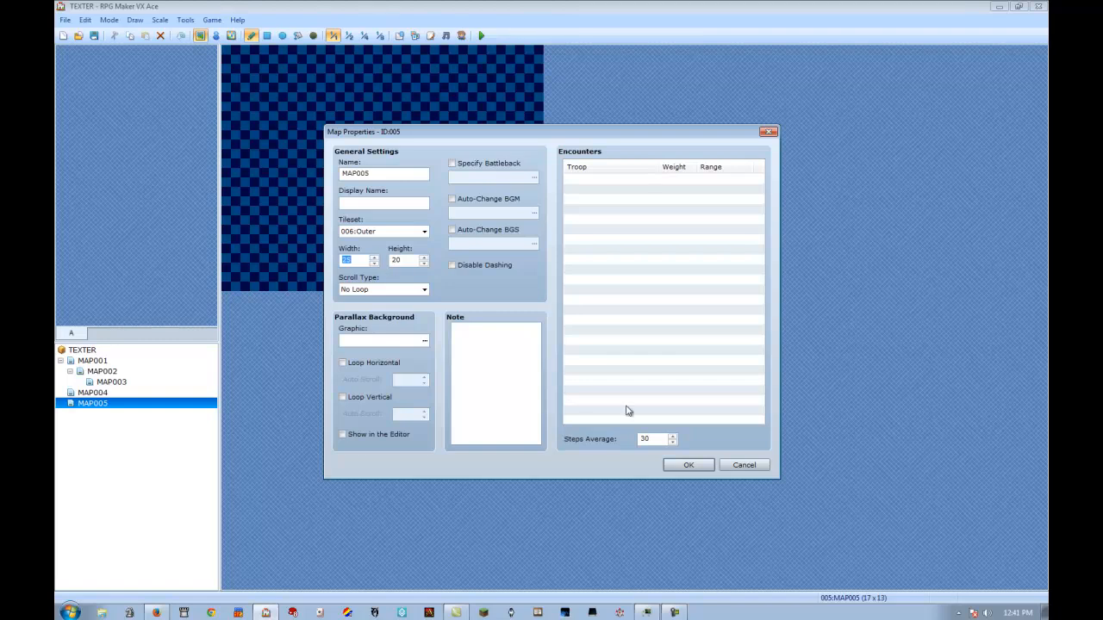
pyautogui.click(686, 465)
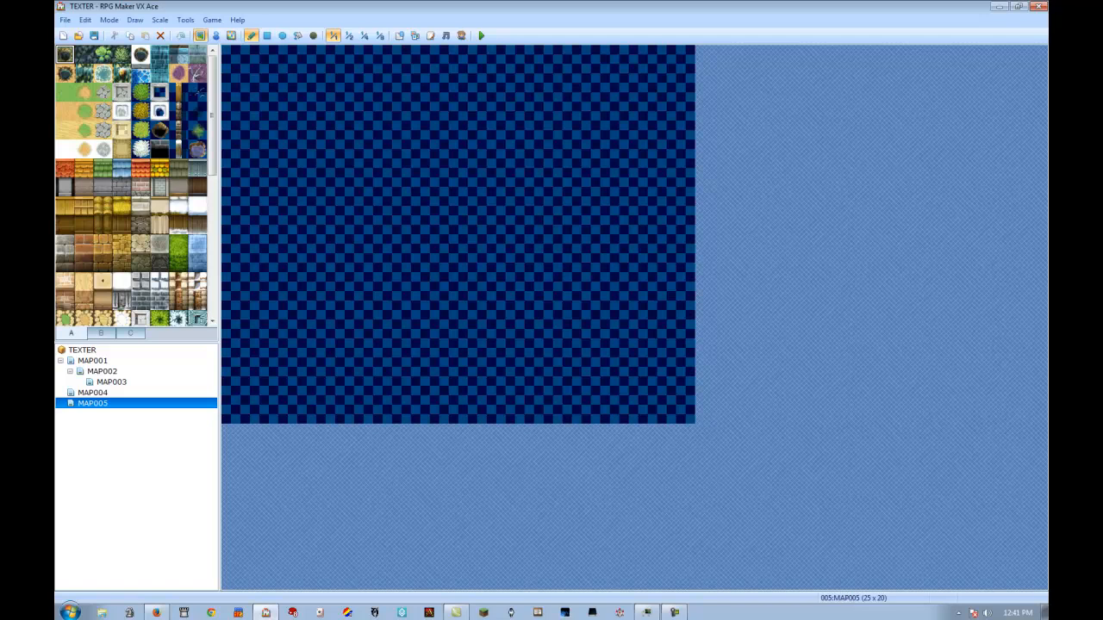
pyautogui.click(65, 95)
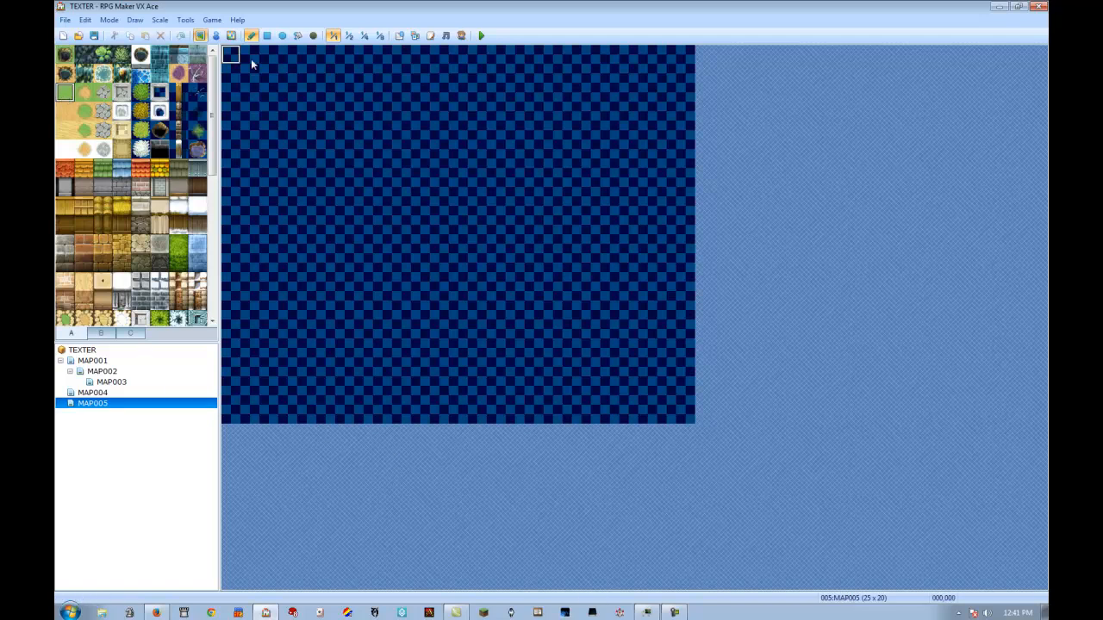
pyautogui.click(298, 35)
pyautogui.click(402, 204)
# Outline a forest canopy mass along the map's western edge with the Forest tile and flood-fill its interior
pyautogui.click(251, 35)
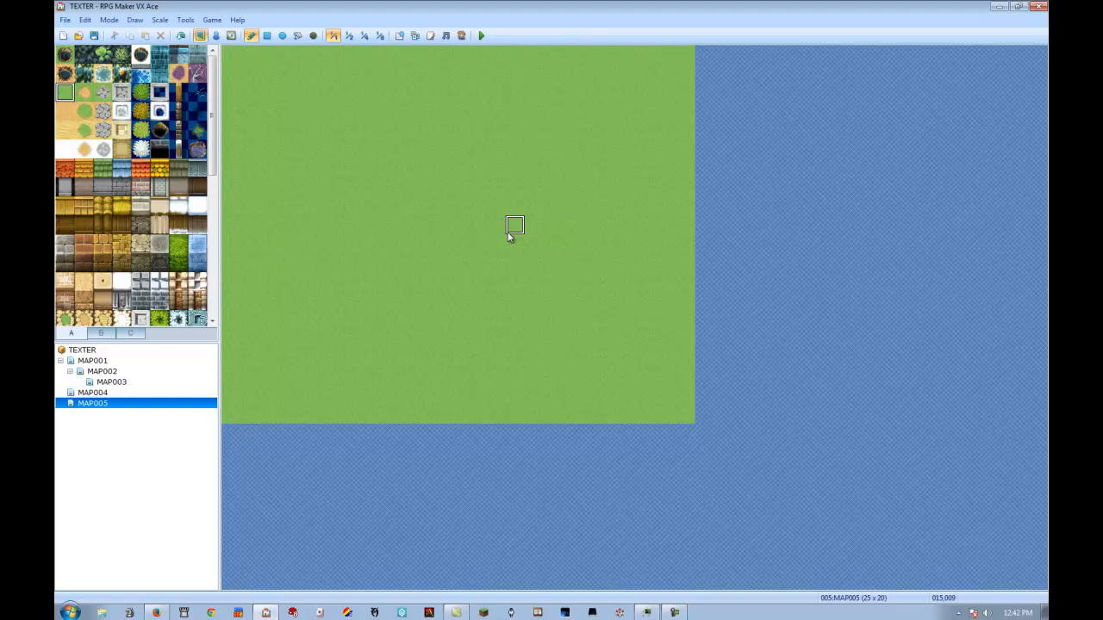
pyautogui.scroll(-1, 214, 170)
pyautogui.moveTo(214, 171)
pyautogui.mouseDown()
pyautogui.moveTo(217, 324)
pyautogui.moveTo(211, 131)
pyautogui.moveTo(216, 198)
pyautogui.moveTo(219, 170)
pyautogui.mouseUp()
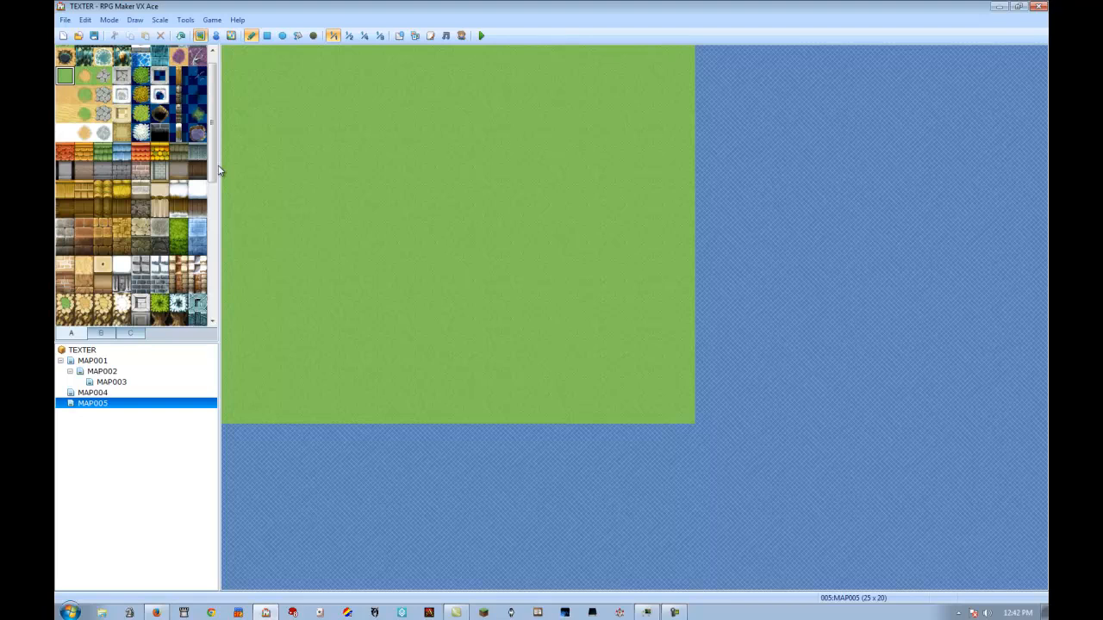
pyautogui.click(101, 333)
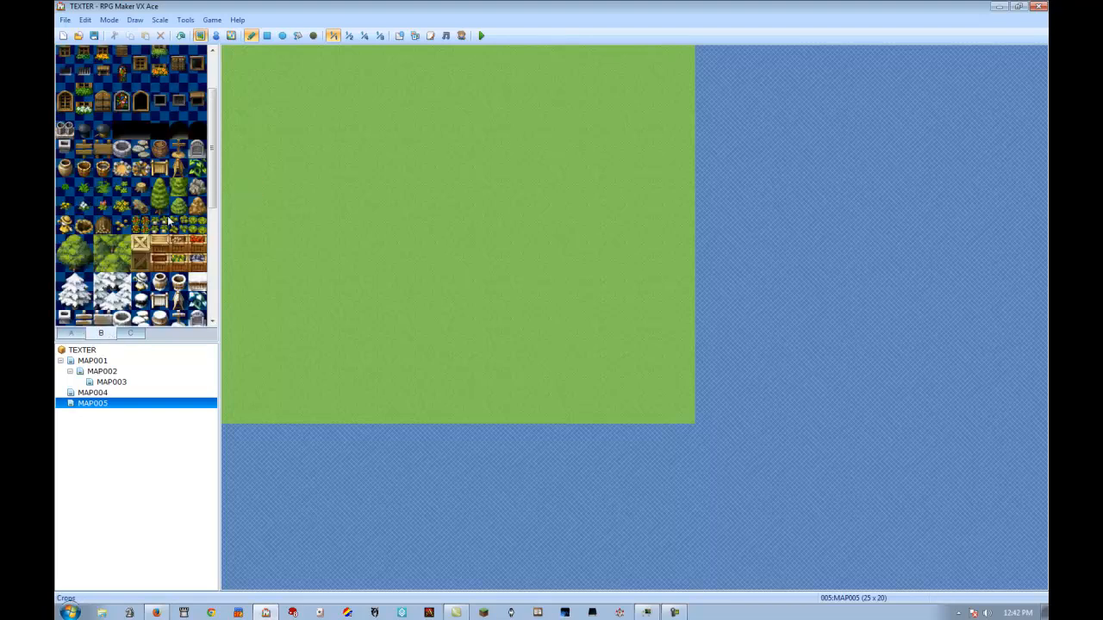
pyautogui.click(72, 334)
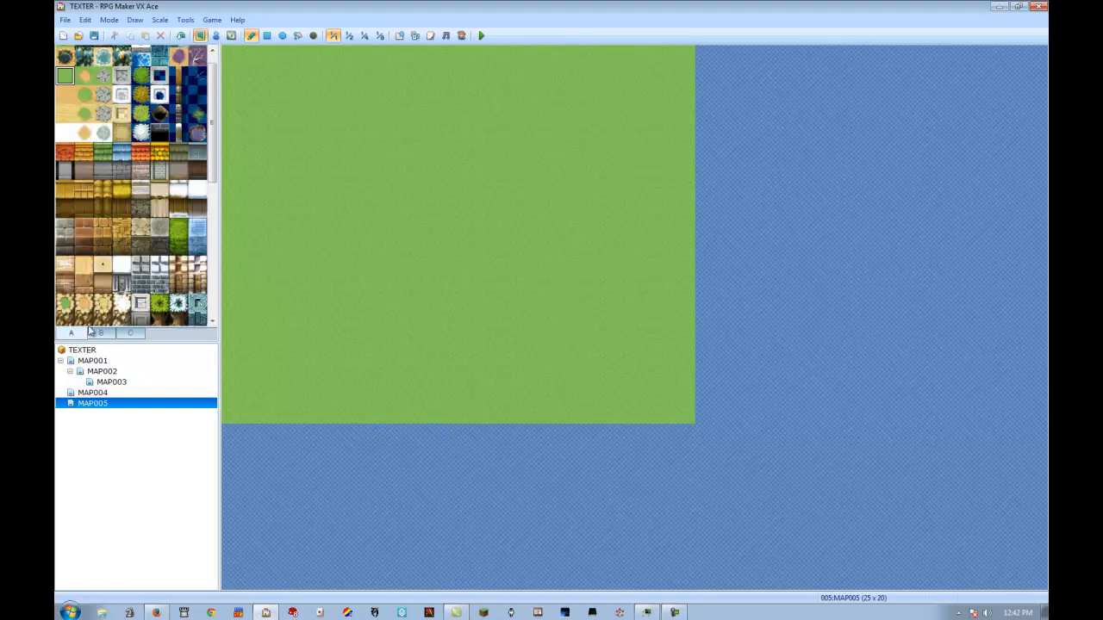
pyautogui.click(160, 303)
pyautogui.moveTo(288, 60)
pyautogui.mouseDown()
pyautogui.moveTo(251, 145)
pyautogui.moveTo(312, 263)
pyautogui.moveTo(241, 346)
pyautogui.mouseUp()
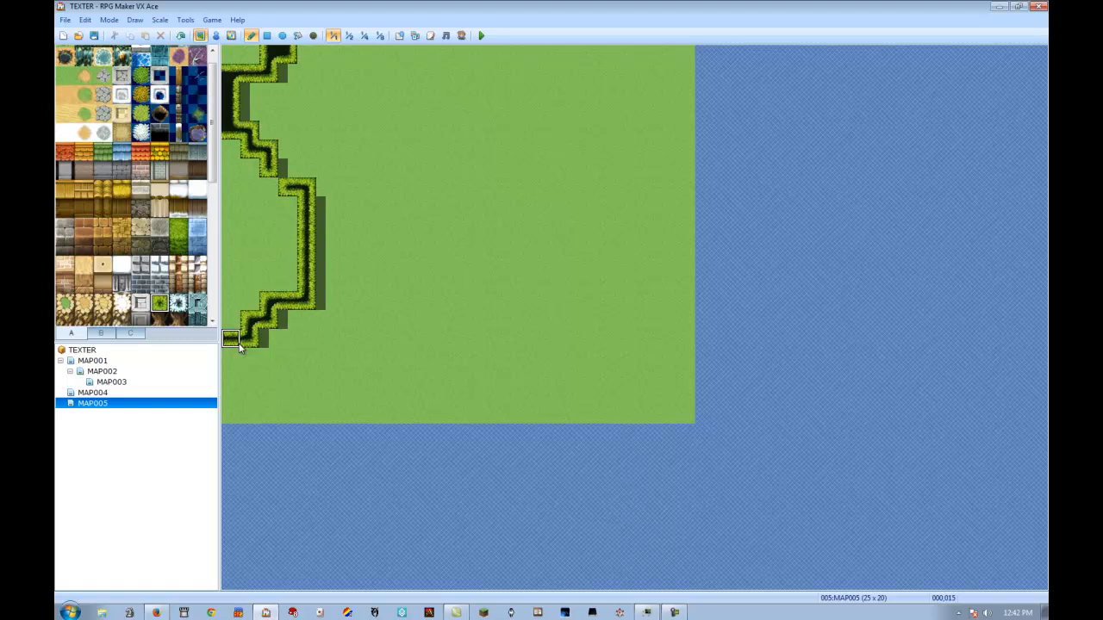
pyautogui.click(297, 35)
pyautogui.click(249, 225)
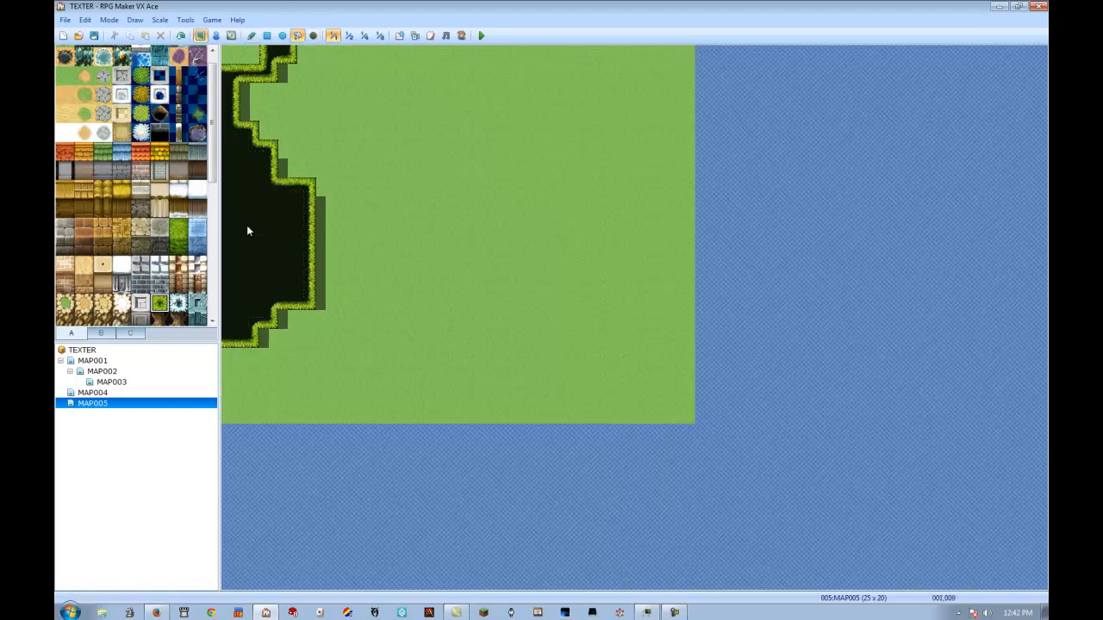
# Paint freehand forest masses along the map's southern, eastern and northern edges, and widen the western forest by one tile
pyautogui.click(251, 36)
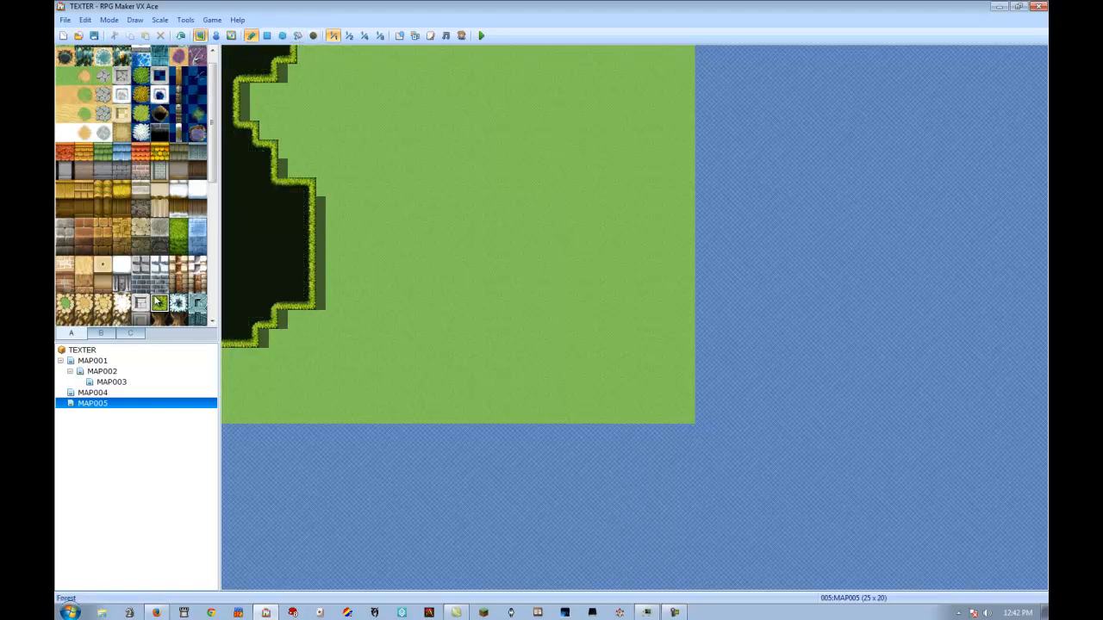
pyautogui.moveTo(322, 416)
pyautogui.mouseDown()
pyautogui.moveTo(422, 320)
pyautogui.moveTo(439, 387)
pyautogui.moveTo(401, 399)
pyautogui.moveTo(418, 413)
pyautogui.moveTo(457, 338)
pyautogui.moveTo(465, 280)
pyautogui.moveTo(495, 301)
pyautogui.moveTo(480, 283)
pyautogui.mouseUp()
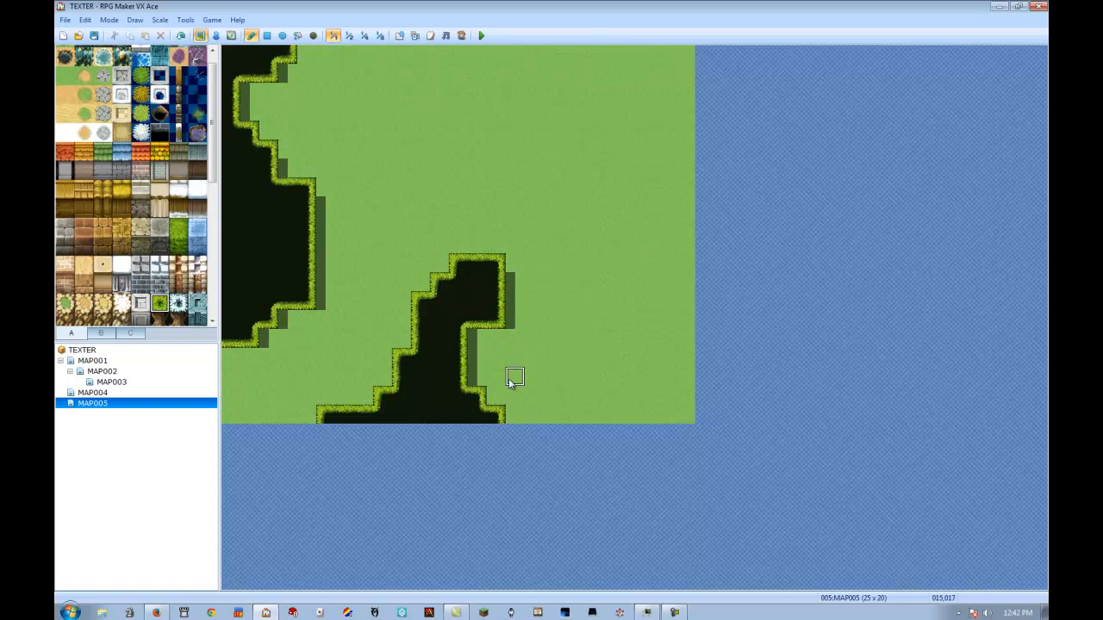
pyautogui.moveTo(578, 409)
pyautogui.mouseDown()
pyautogui.moveTo(635, 394)
pyautogui.moveTo(664, 189)
pyautogui.moveTo(700, 309)
pyautogui.mouseUp()
pyautogui.moveTo(701, 393)
pyautogui.mouseDown()
pyautogui.moveTo(681, 276)
pyautogui.moveTo(646, 222)
pyautogui.moveTo(662, 222)
pyautogui.mouseUp()
pyautogui.moveTo(440, 56)
pyautogui.mouseDown()
pyautogui.moveTo(423, 49)
pyautogui.moveTo(491, 155)
pyautogui.moveTo(542, 187)
pyautogui.moveTo(571, 90)
pyautogui.moveTo(554, 49)
pyautogui.moveTo(456, 49)
pyautogui.moveTo(554, 74)
pyautogui.moveTo(536, 148)
pyautogui.moveTo(514, 147)
pyautogui.moveTo(549, 206)
pyautogui.moveTo(571, 72)
pyautogui.moveTo(635, 55)
pyautogui.mouseUp()
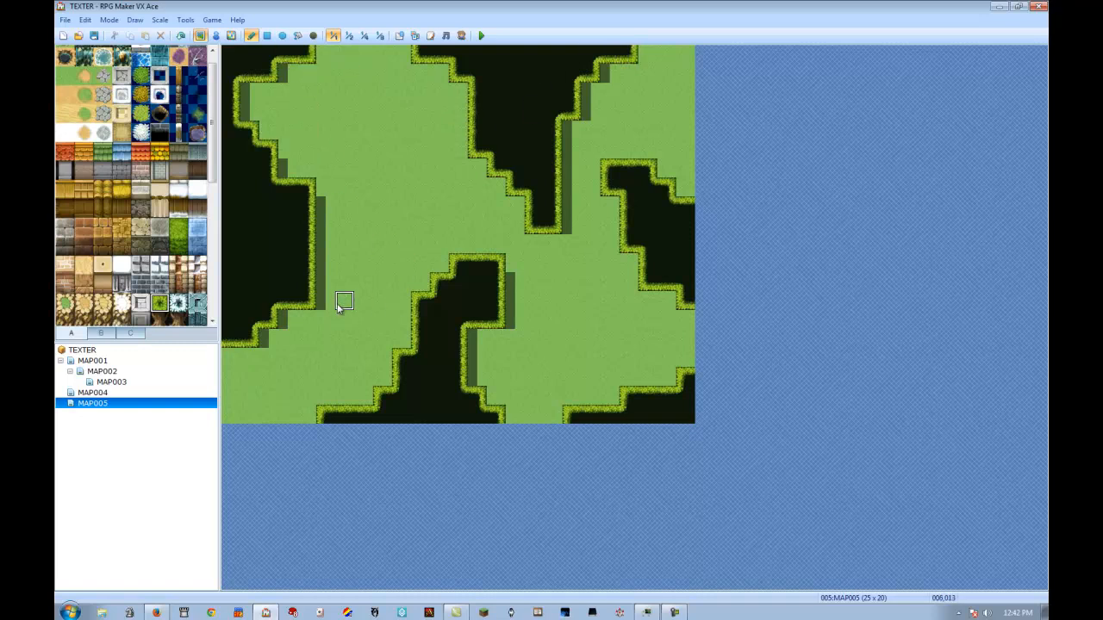
pyautogui.moveTo(320, 216)
pyautogui.mouseDown()
pyautogui.moveTo(322, 259)
pyautogui.moveTo(318, 209)
pyautogui.mouseUp()
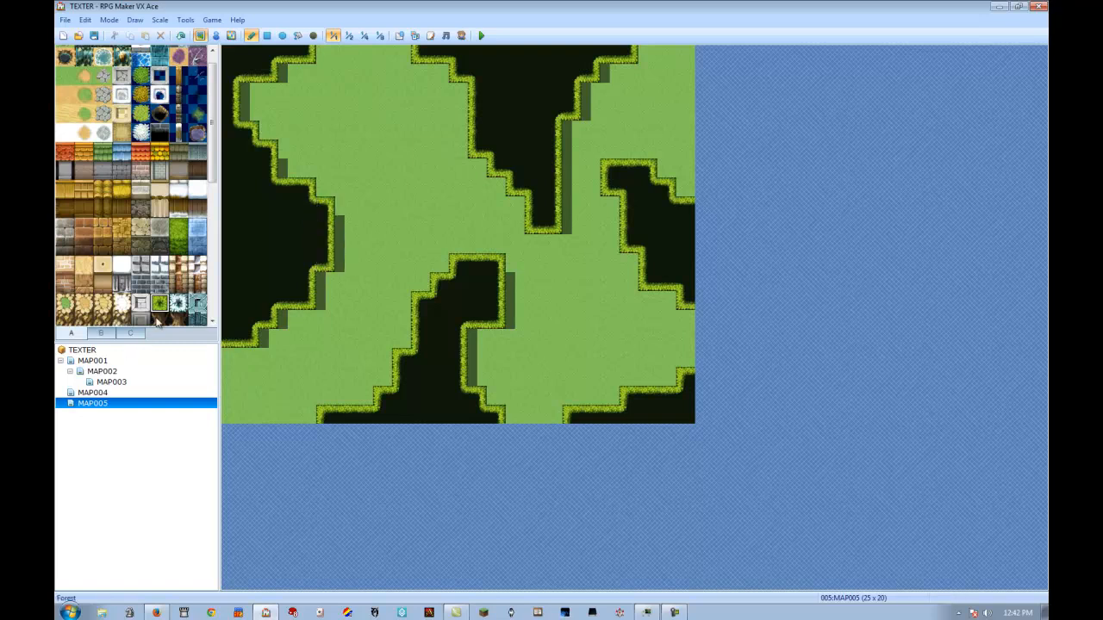
# Place two-tile-high tree trunks beneath the stepped lower edge of the western forest, undoing any misplaced trunk
pyautogui.moveTo(323, 283); pyautogui.dragTo(321, 307, button='right')
pyautogui.moveTo(306, 345); pyautogui.dragTo(290, 343)
pyautogui.click(273, 360)
pyautogui.moveTo(257, 382); pyautogui.dragTo(228, 395)
pyautogui.hotkey('ctrl', 'z')
pyautogui.click(229, 381)
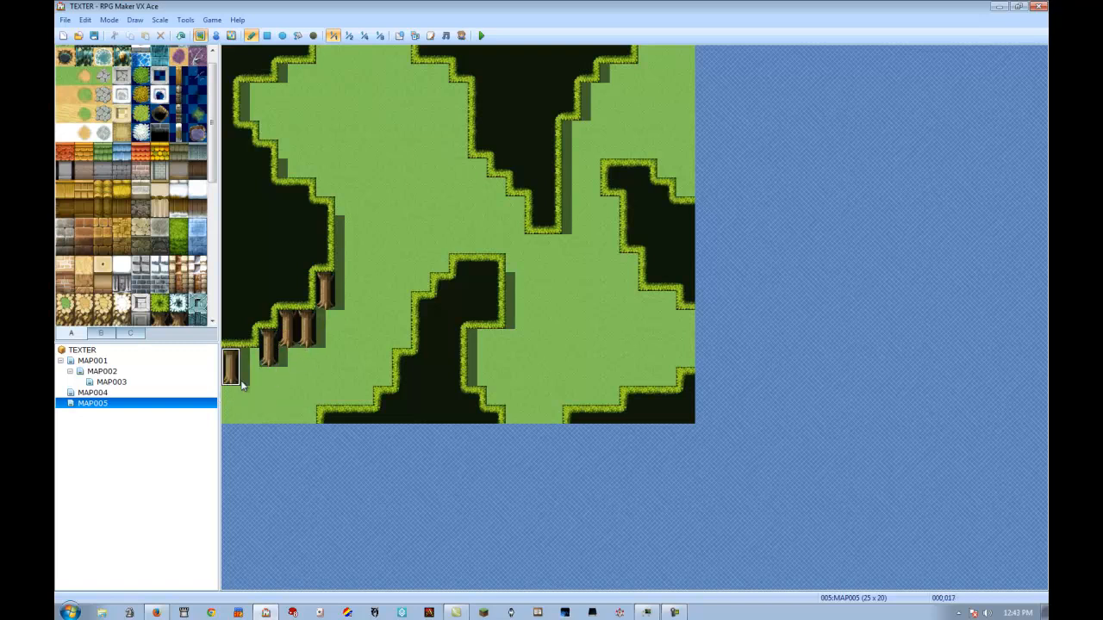
pyautogui.click(248, 366)
# Place tree trunks beneath the canopy edge of the forest in the map's northwest corner
pyautogui.moveTo(250, 92); pyautogui.dragTo(303, 86)
pyautogui.hotkey('ctrl', 'z')
pyautogui.click(291, 90)
pyautogui.click(307, 90)
# Place tree trunks beneath the western slope and the lowest tip of the north-central forest
pyautogui.click(440, 91)
pyautogui.click(420, 91)
pyautogui.click(458, 108)
pyautogui.click(479, 185)
pyautogui.click(498, 204)
pyautogui.click(517, 223)
pyautogui.click(535, 259)
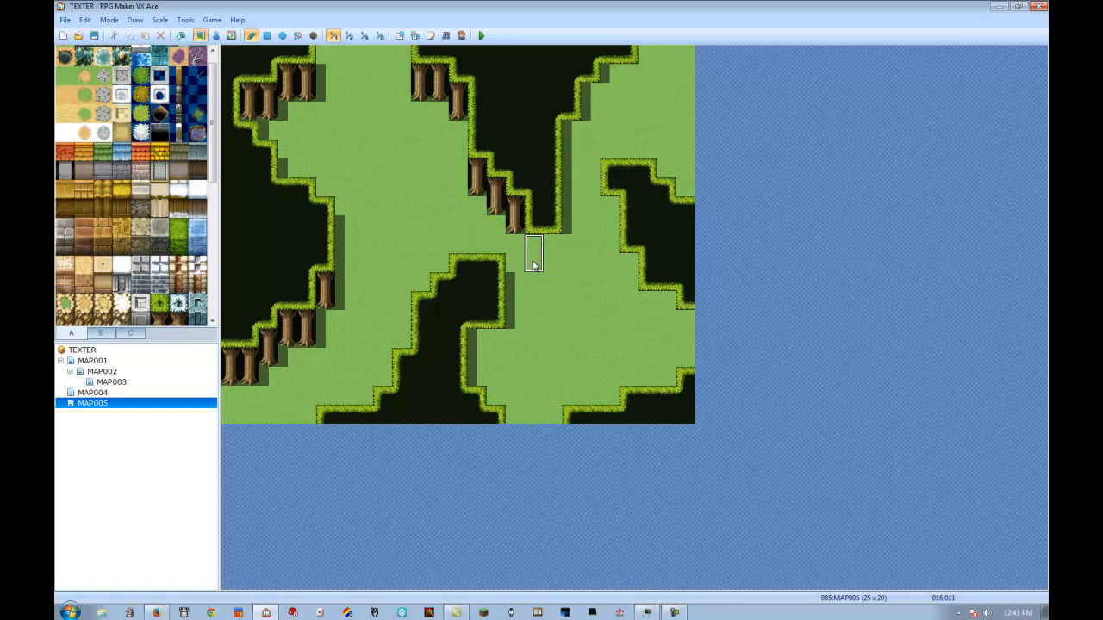
pyautogui.click(554, 259)
# Place tree trunks beneath the stepped lower edge of the eastern forest, out to the map border
pyautogui.click(609, 226)
pyautogui.click(627, 285)
pyautogui.click(647, 314)
pyautogui.click(666, 317)
pyautogui.click(687, 340)
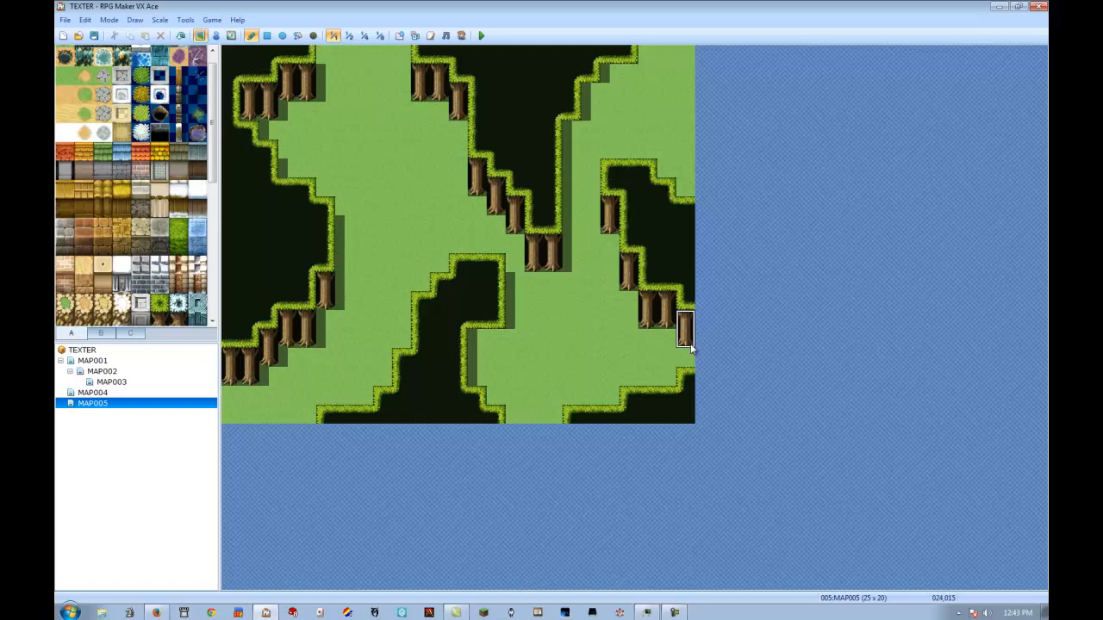
# Place tree trunks beneath the south-central forest's overhang and along the upper eastern slope of the north-central forest
pyautogui.click(495, 353)
pyautogui.click(477, 353)
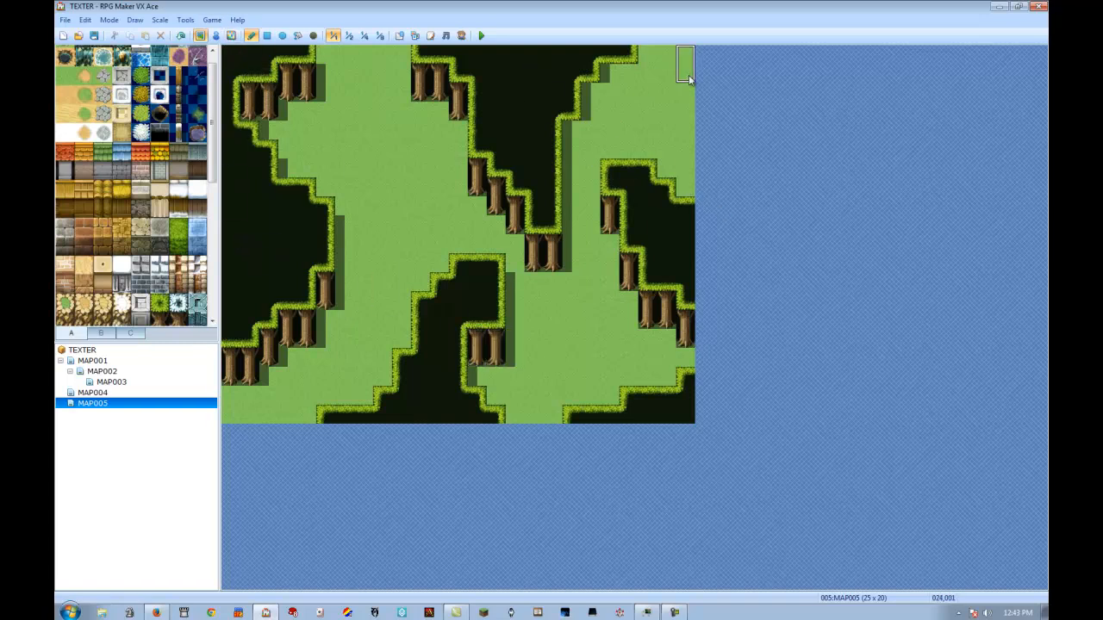
pyautogui.click(624, 119)
pyautogui.click(603, 120)
pyautogui.click(592, 117)
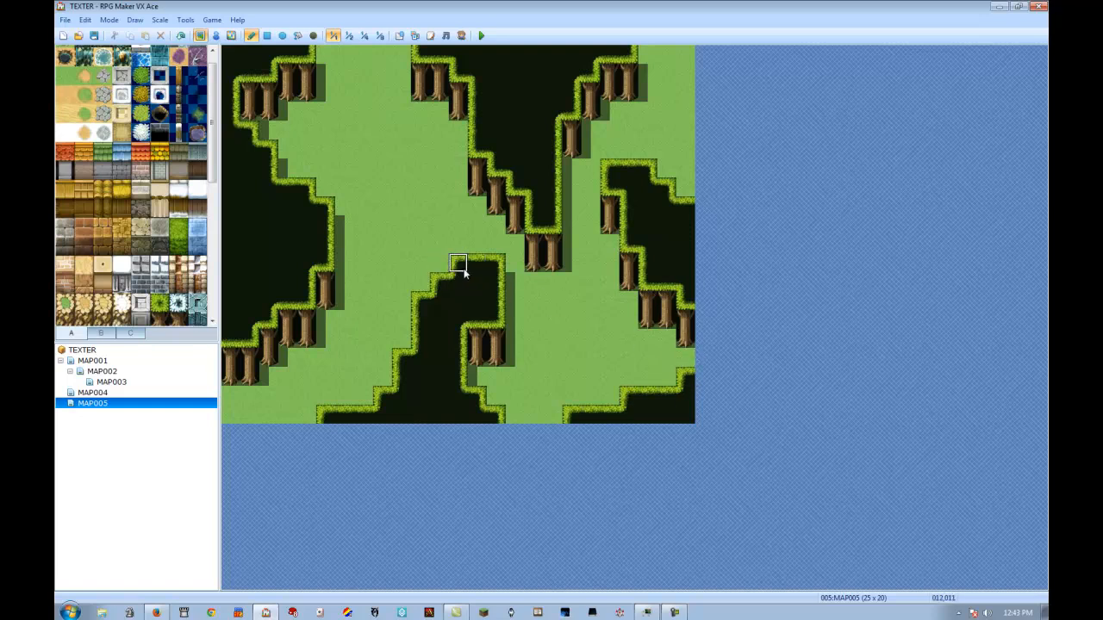
# Extend the southeastern forest canopy up the map's eastern border so it covers the base of the outermost trunk
pyautogui.click(688, 339)
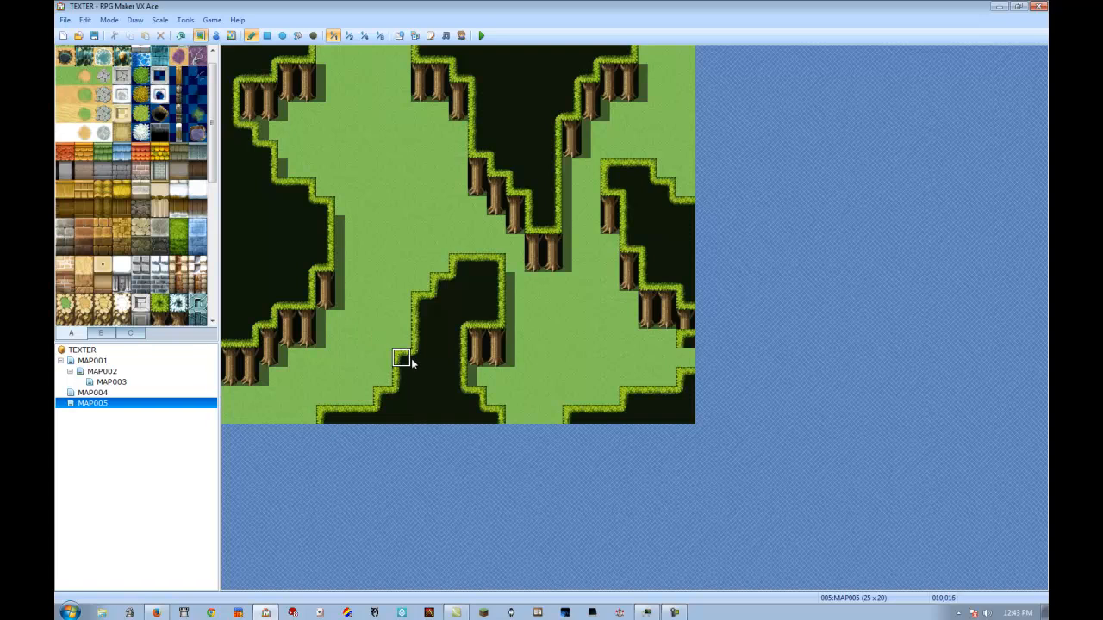
pyautogui.click(686, 358)
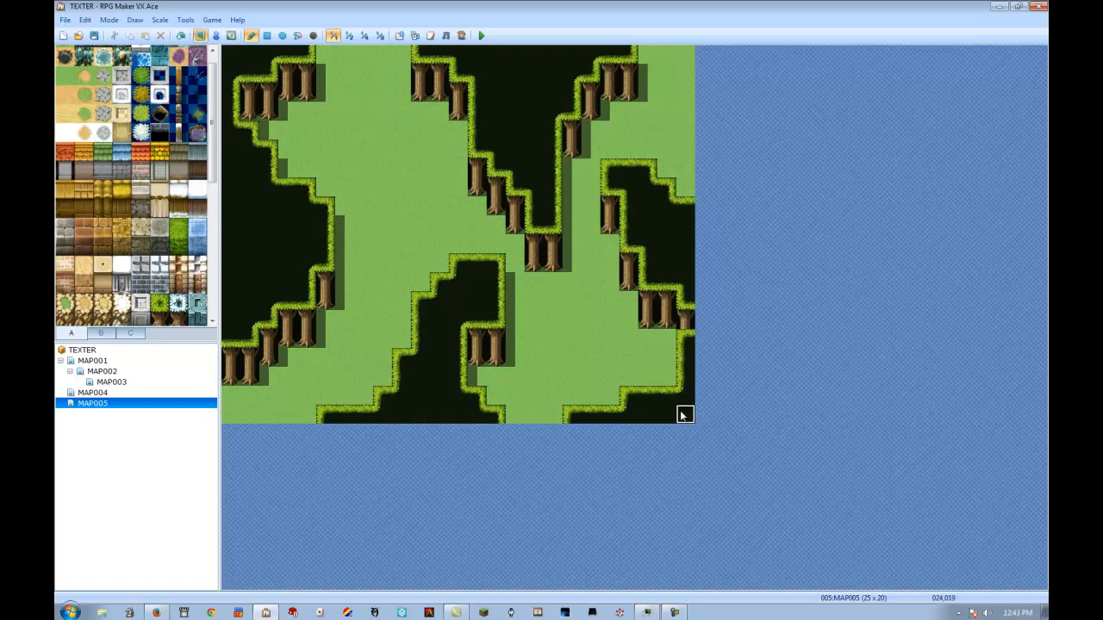
pyautogui.click(664, 383)
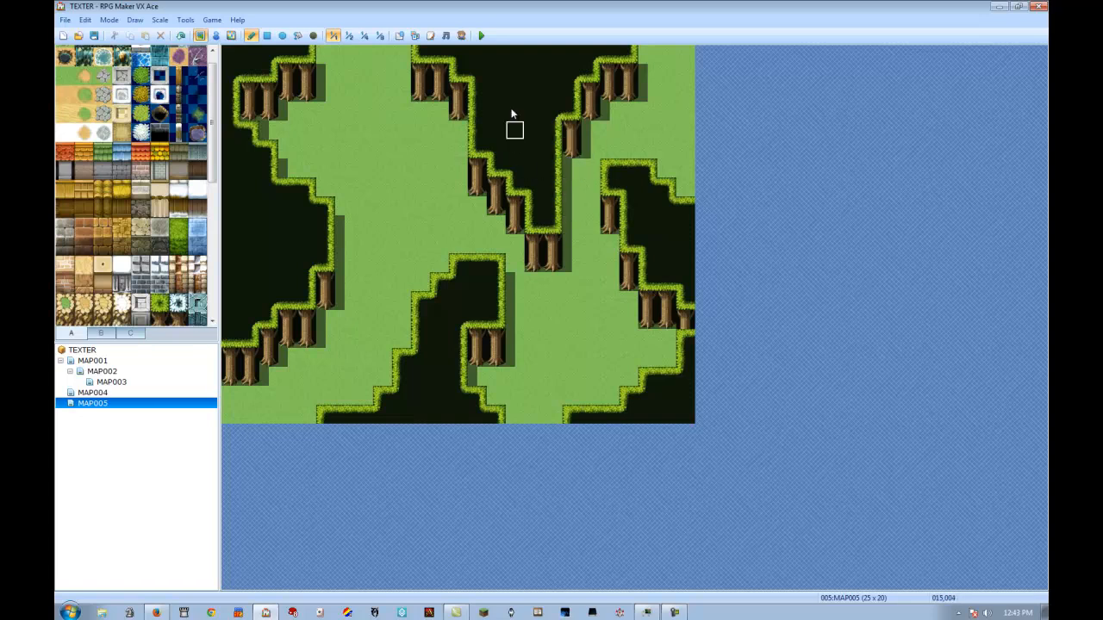
# Copy columns of canopy edge and trunk tiles along the north-central forest's eastern side and paste them vertically shifted
pyautogui.moveTo(572, 91); pyautogui.dragTo(576, 154, button='right')
pyautogui.click(574, 184)
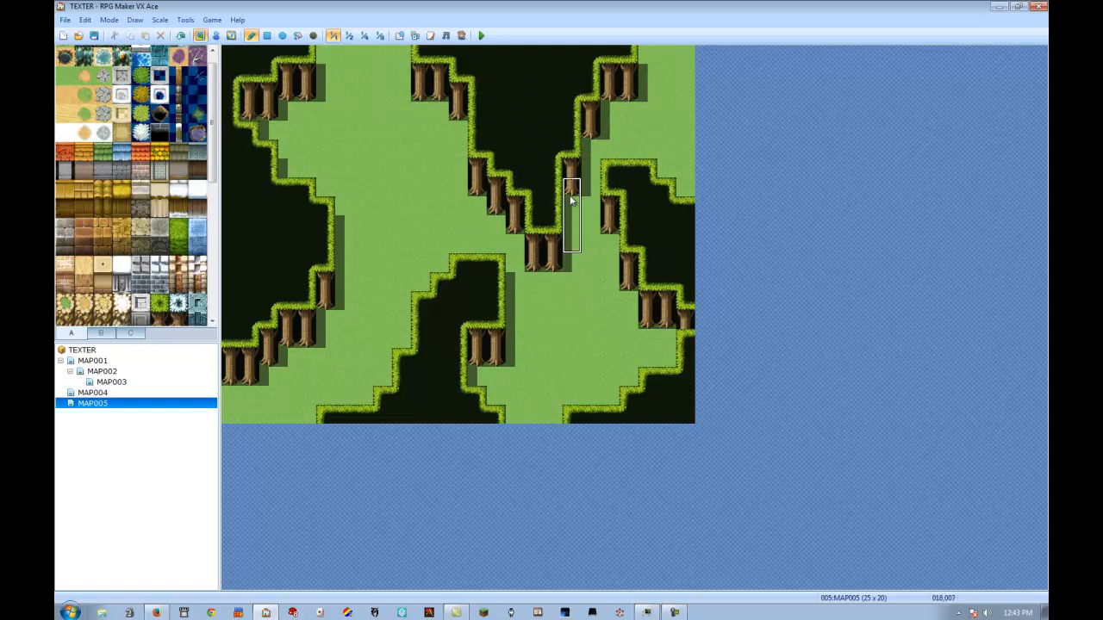
pyautogui.click(557, 155)
pyautogui.moveTo(555, 208); pyautogui.dragTo(558, 281, button='right')
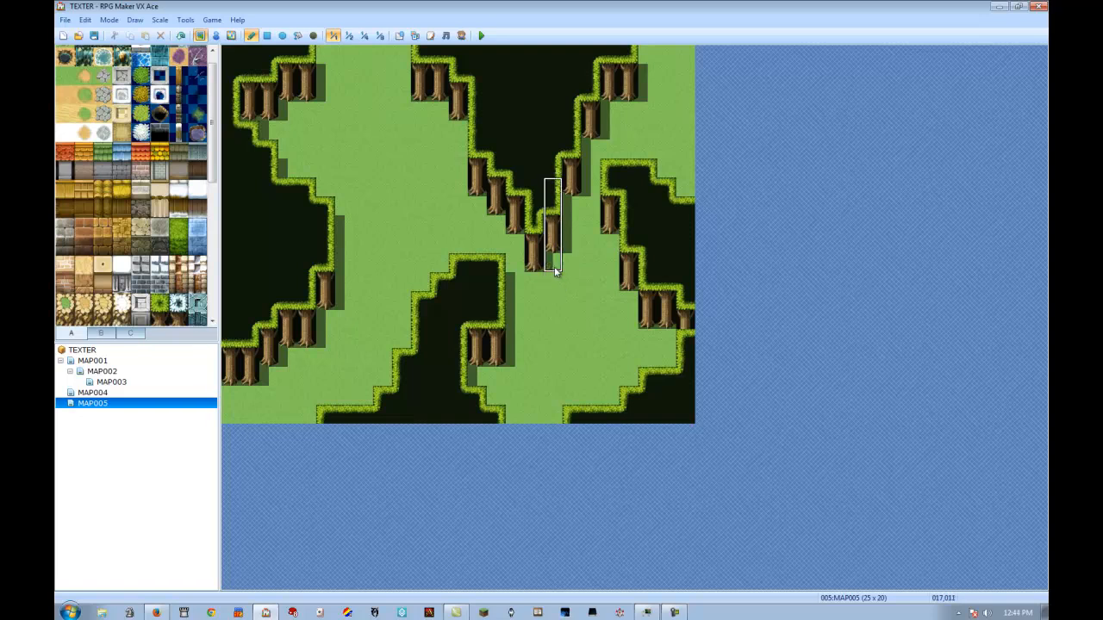
# Carve a narrow grass inlet into the north-central forest's eastern side and place tree trunks under its upper edge
pyautogui.moveTo(569, 153); pyautogui.dragTo(578, 214, button='right')
pyautogui.rightClick(578, 205)
pyautogui.moveTo(578, 206); pyautogui.dragTo(535, 93)
pyautogui.moveTo(589, 113); pyautogui.dragTo(591, 131, button='right')
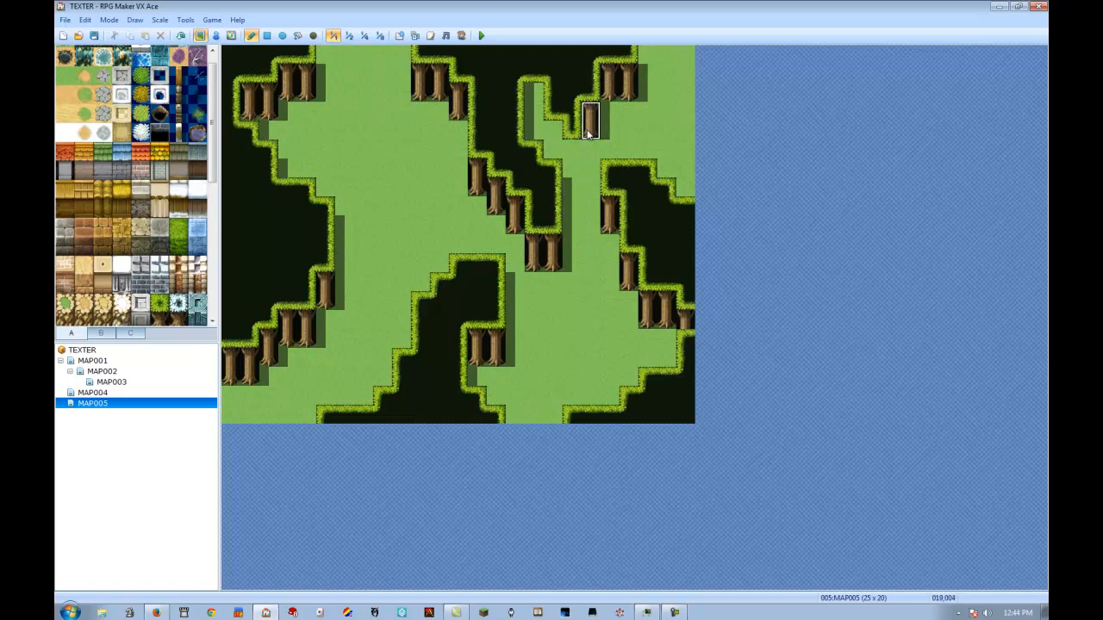
pyautogui.click(532, 116)
pyautogui.click(554, 148)
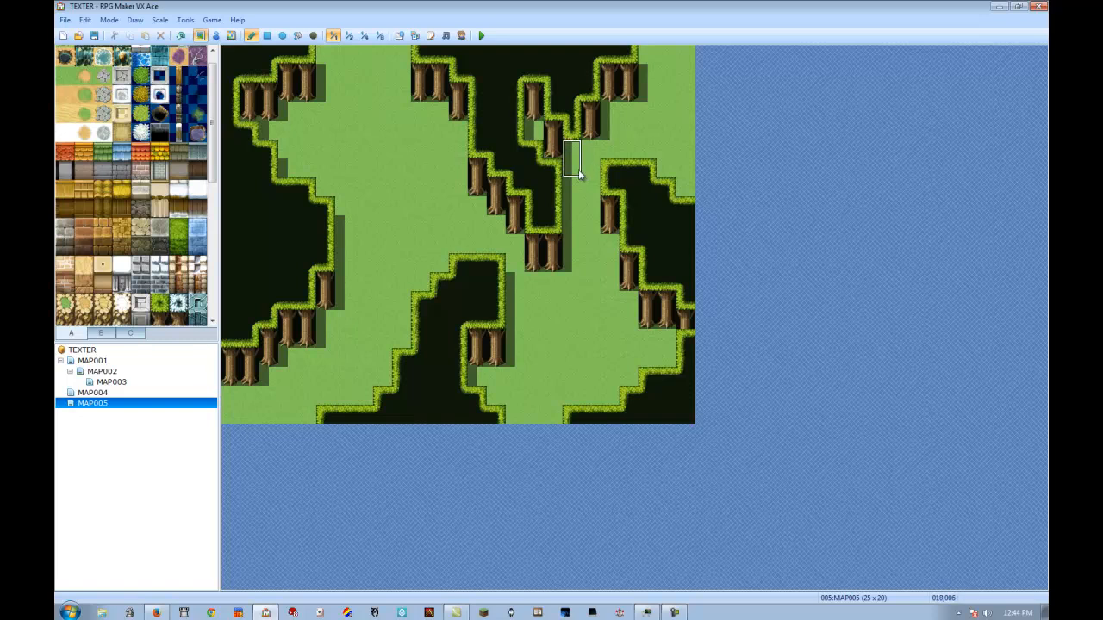
pyautogui.click(572, 171)
# Cover the lower half of the inlet's middle trunk with forest canopy and shift its innermost trunk column up one tile
pyautogui.keyDown('shift'); pyautogui.click(551, 153); pyautogui.keyUp('shift')
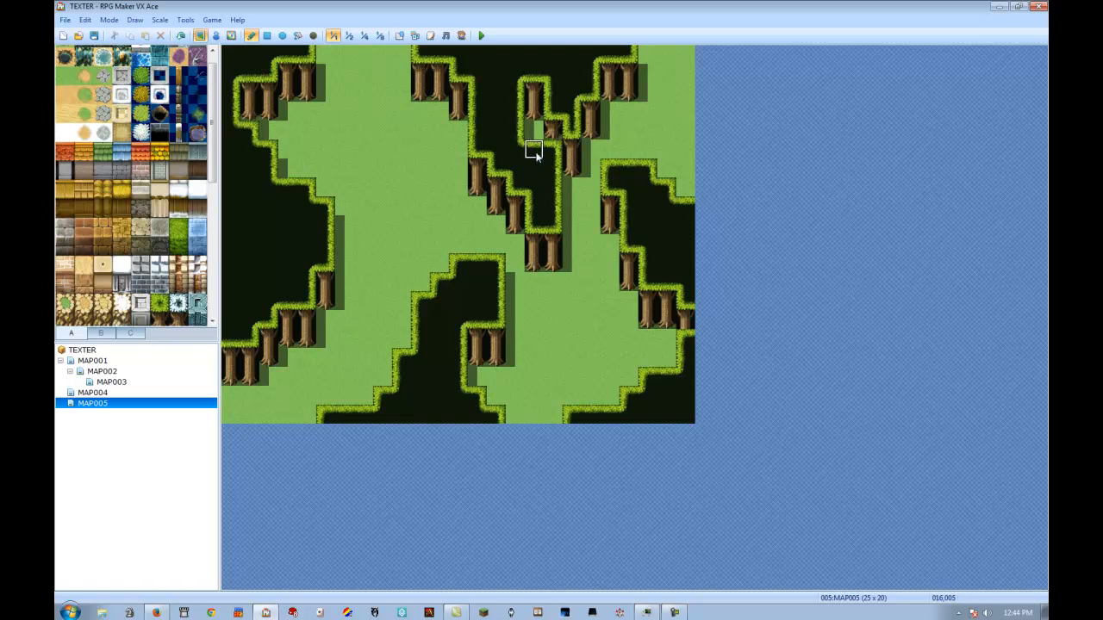
pyautogui.click(534, 152)
pyautogui.click(535, 152)
pyautogui.click(532, 171)
pyautogui.moveTo(535, 75); pyautogui.dragTo(531, 128, button='right')
pyautogui.click(531, 110)
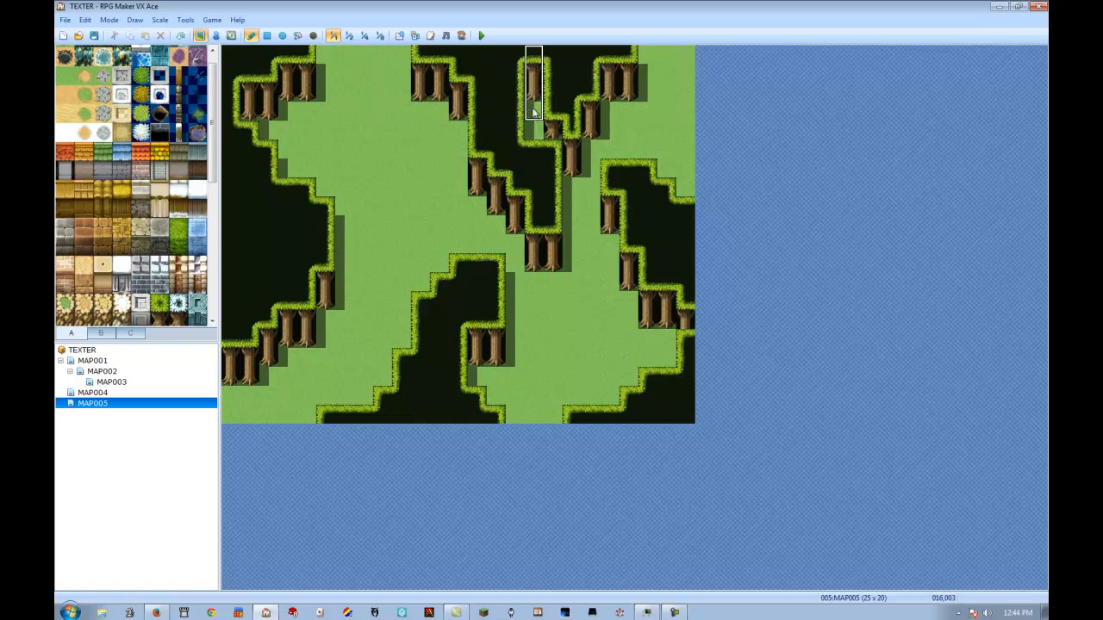
pyautogui.rightClick(535, 76)
pyautogui.click(554, 131)
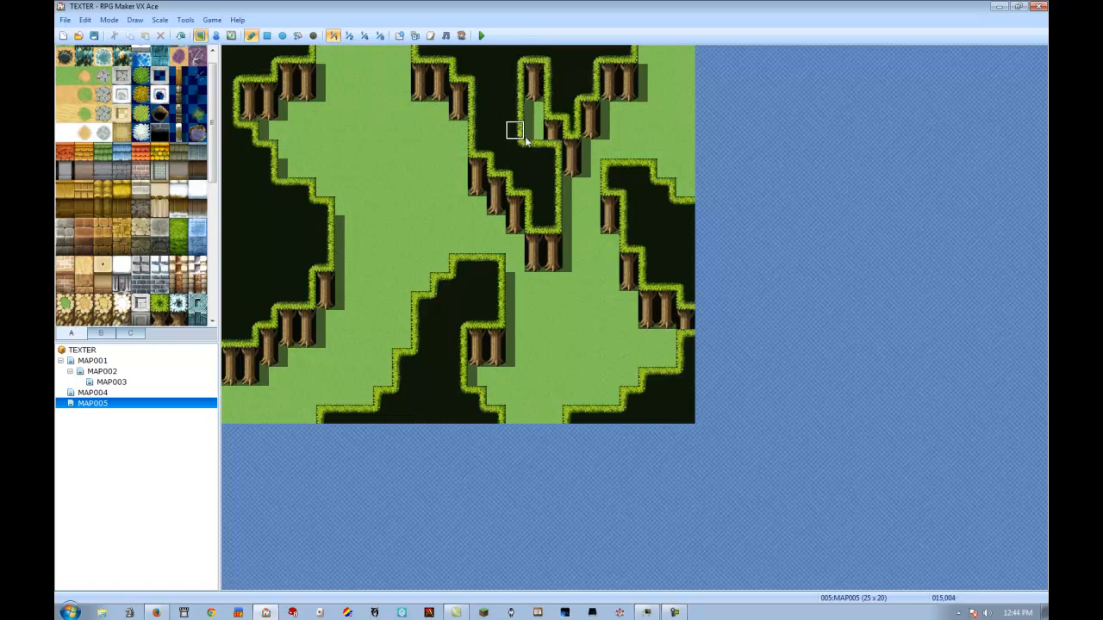
# Open a small L-shaped clearing inside the western forest with one full trunk and one half-height trunk
pyautogui.moveTo(305, 320); pyautogui.dragTo(305, 336, button='right')
pyautogui.click(249, 246)
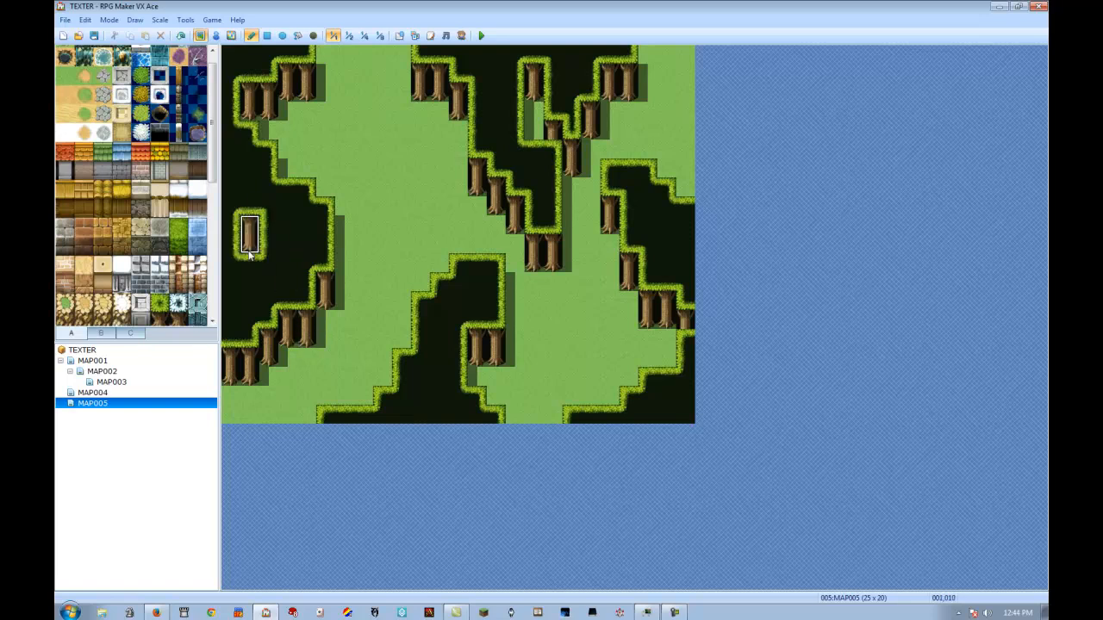
pyautogui.moveTo(246, 250); pyautogui.dragTo(271, 275)
pyautogui.click(268, 263)
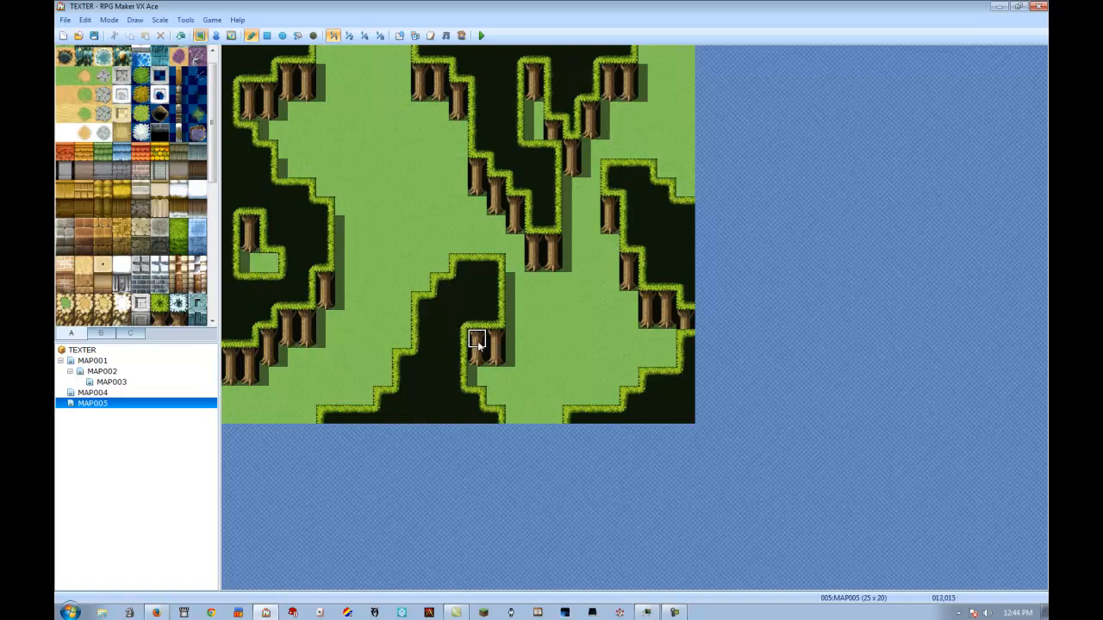
pyautogui.click(269, 263)
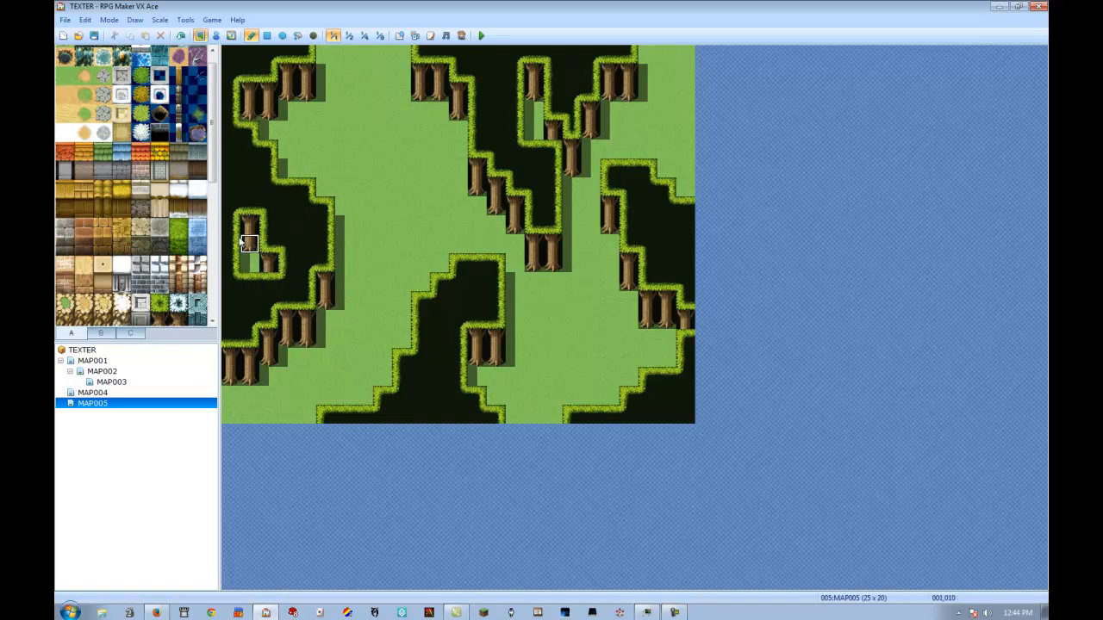
# Extend the southeastern forest canopy upward in uneven steps, leaving a small notch in its upper edge
pyautogui.click(687, 361)
pyautogui.moveTo(592, 417)
pyautogui.mouseDown()
pyautogui.moveTo(569, 364)
pyautogui.moveTo(552, 413)
pyautogui.moveTo(579, 393)
pyautogui.moveTo(586, 357)
pyautogui.moveTo(604, 399)
pyautogui.moveTo(642, 414)
pyautogui.moveTo(638, 377)
pyautogui.moveTo(645, 413)
pyautogui.moveTo(665, 374)
pyautogui.mouseUp()
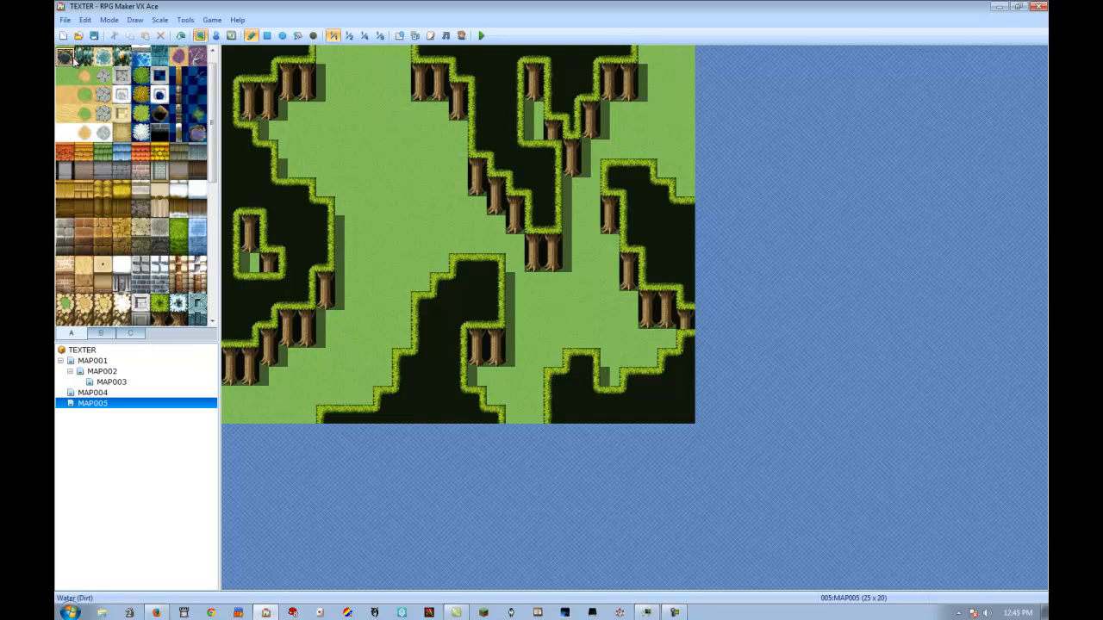
# Paint a pool of water in the map's northeast corner, reaching down along the eastern border
pyautogui.scroll(1, 69, 62)
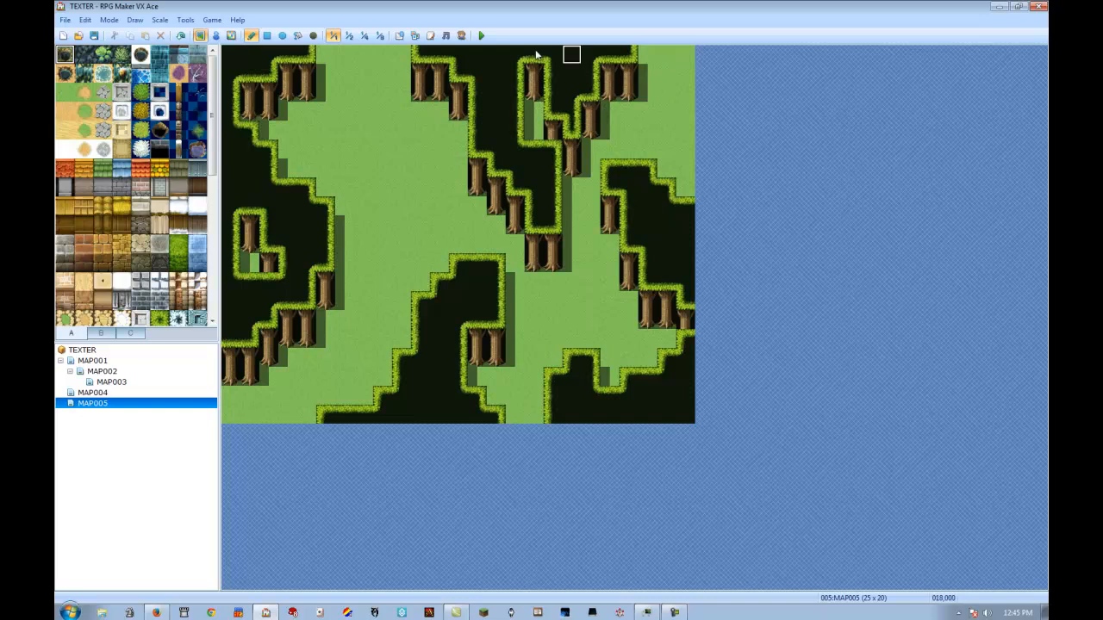
pyautogui.click(85, 56)
pyautogui.moveTo(648, 56)
pyautogui.mouseDown()
pyautogui.moveTo(687, 146)
pyautogui.moveTo(684, 87)
pyautogui.moveTo(653, 57)
pyautogui.mouseUp()
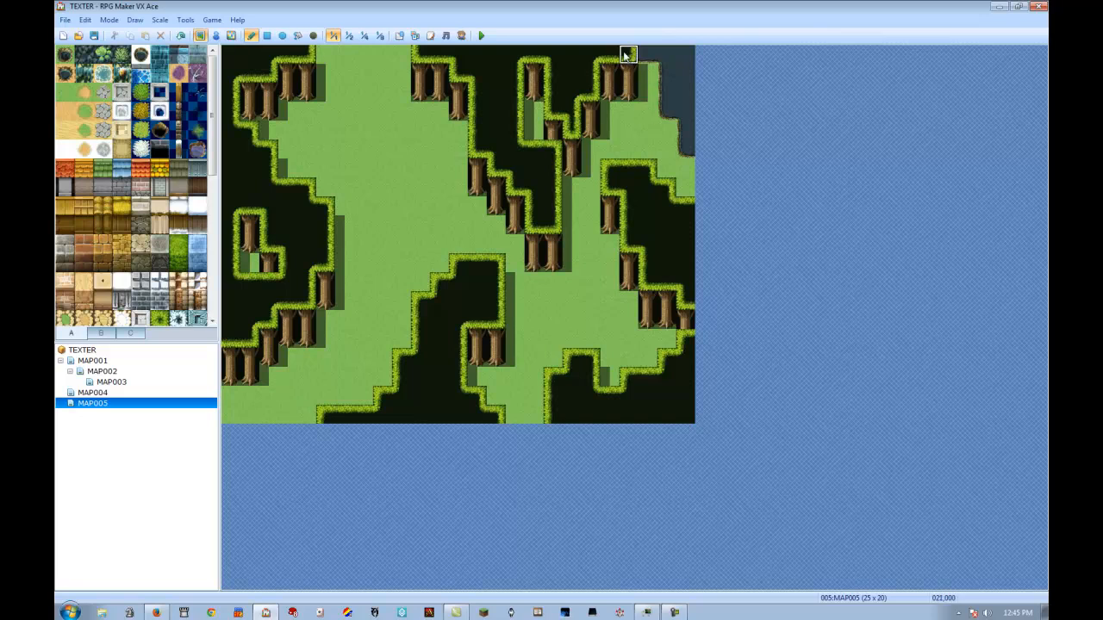
# Widen the northeast pool along the top edge, bulge its western bank outward and extend it down the eastern border to the canopy
pyautogui.moveTo(365, 205); pyautogui.dragTo(401, 205)
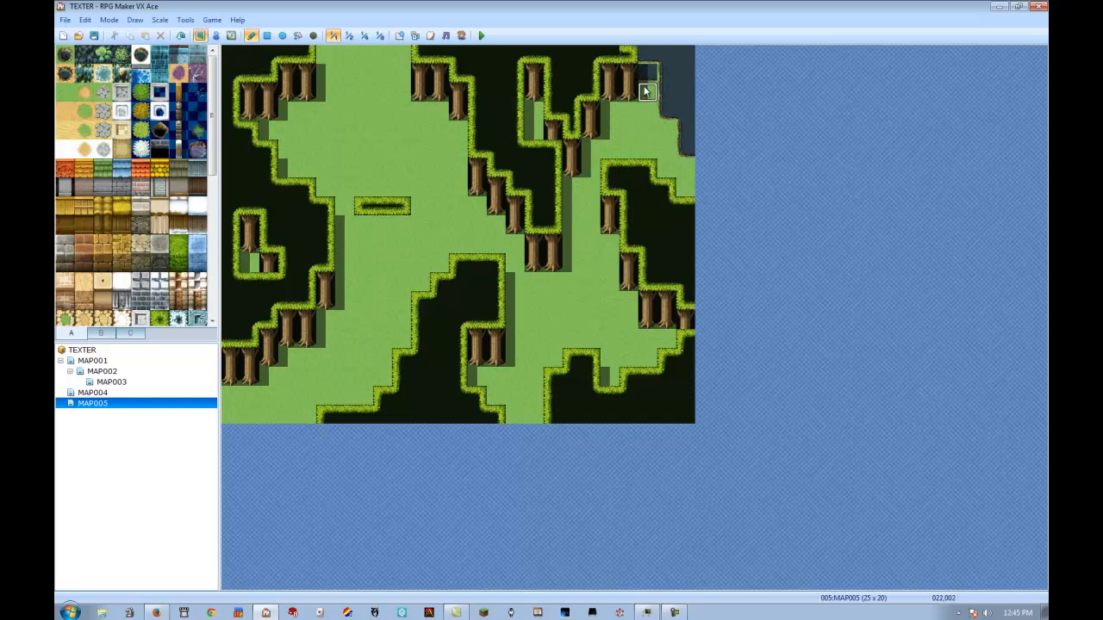
pyautogui.click(651, 74)
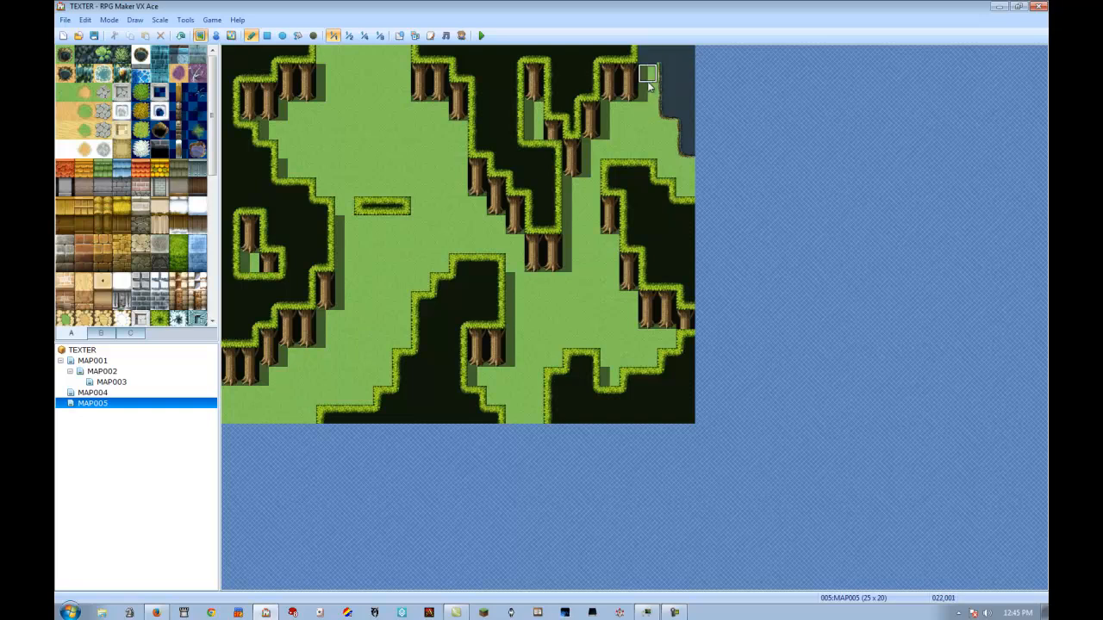
pyautogui.click(647, 129)
pyautogui.click(684, 184)
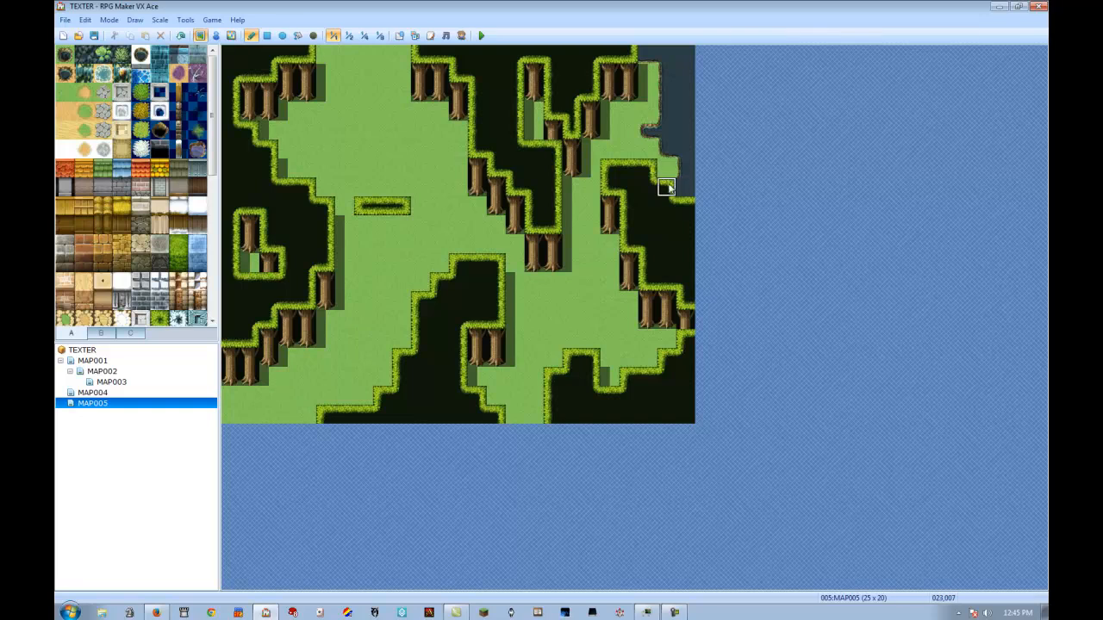
pyautogui.click(685, 185)
pyautogui.click(648, 113)
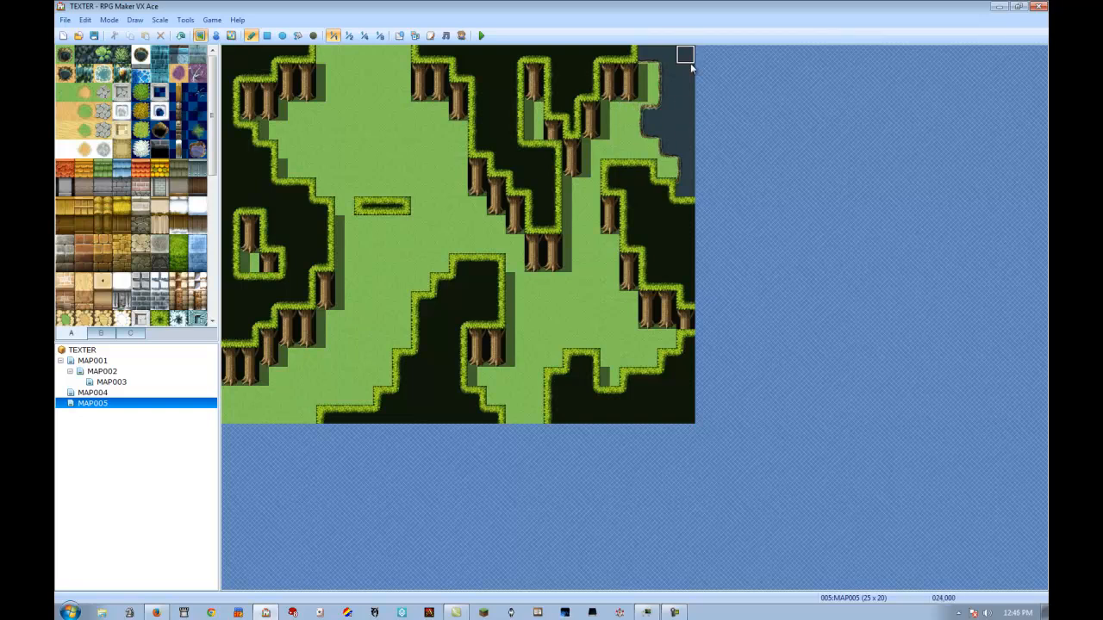
# Try adding dark rocks to the pool's northeast corner and its western bulge
pyautogui.click(84, 54)
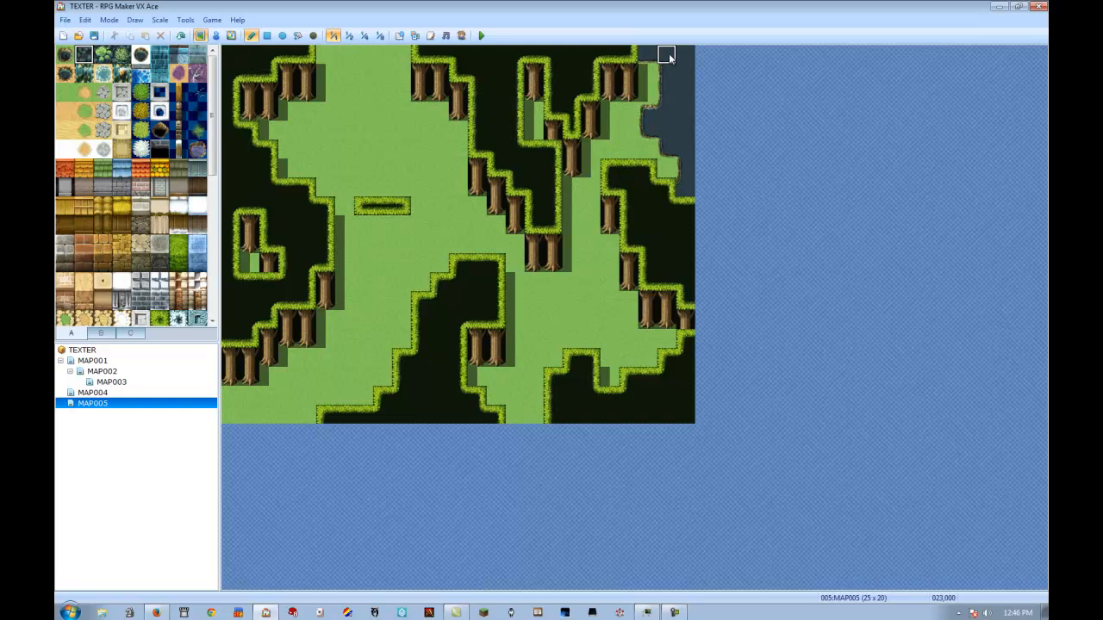
pyautogui.click(64, 54)
pyautogui.click(682, 57)
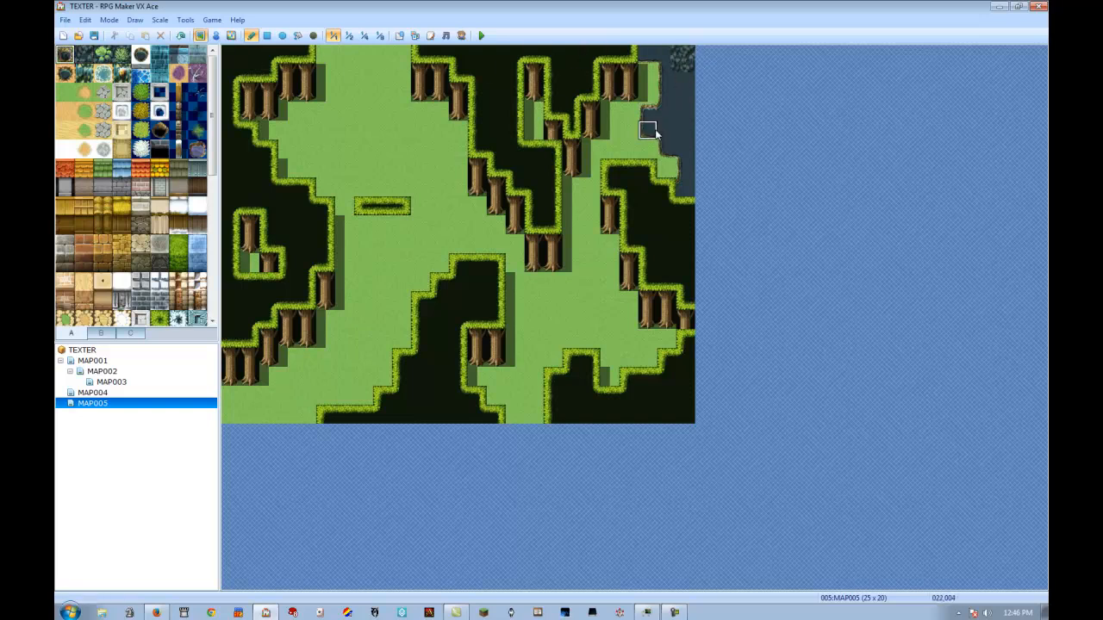
pyautogui.click(650, 129)
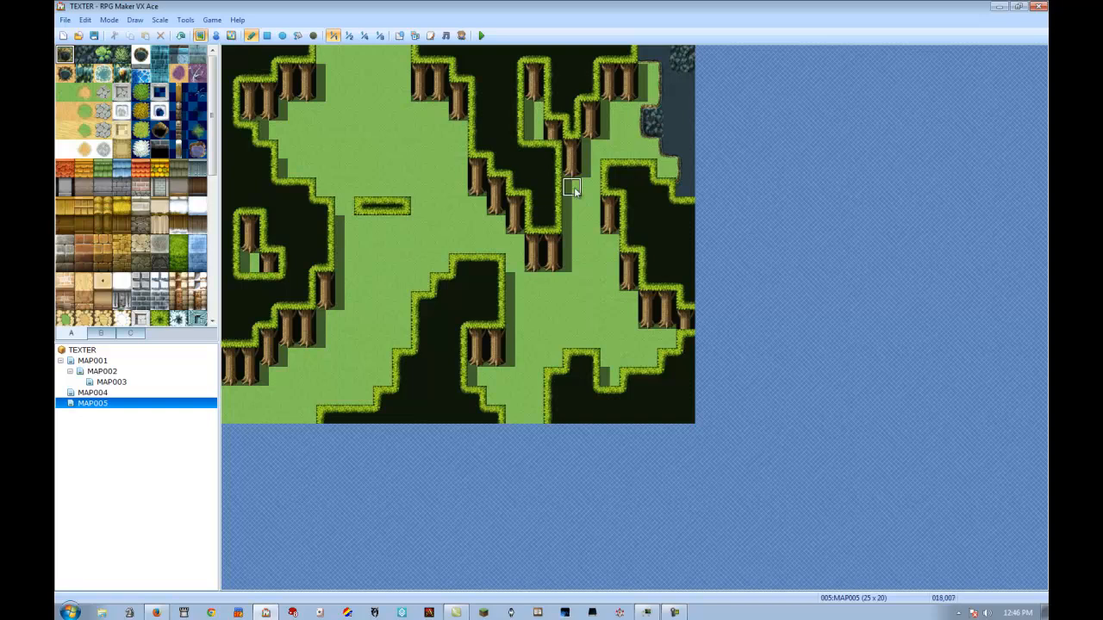
pyautogui.rightClick(677, 132)
pyautogui.click(648, 126)
pyautogui.click(685, 55)
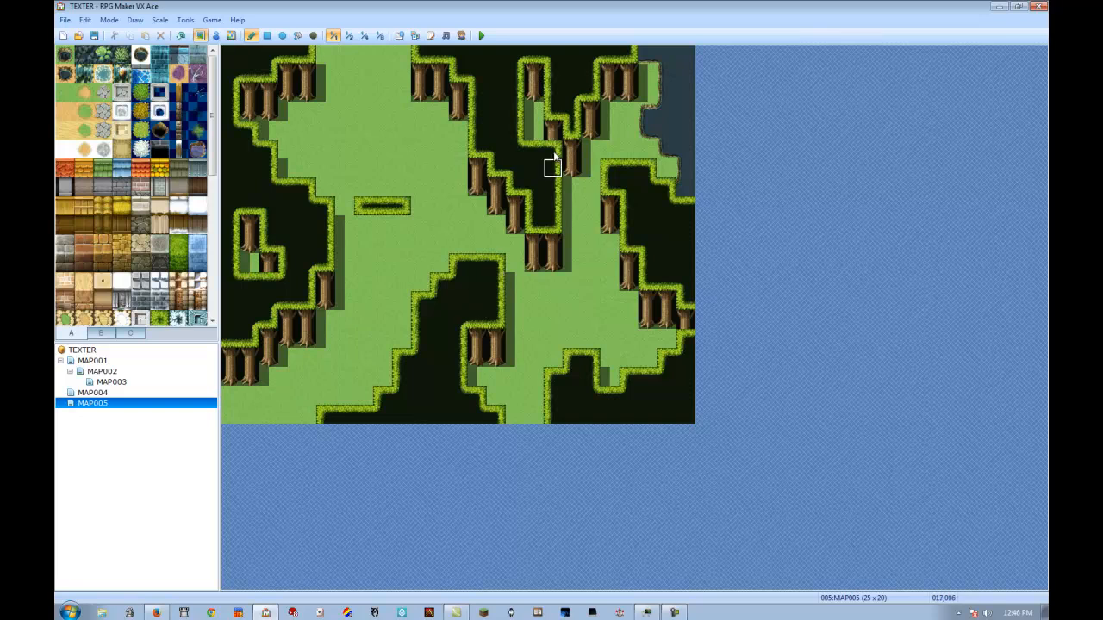
# Replace the stray canopy strip in the central clearing with grass and run canopy down the map's southwestern border
pyautogui.moveTo(365, 208); pyautogui.dragTo(426, 210)
pyautogui.click(298, 36)
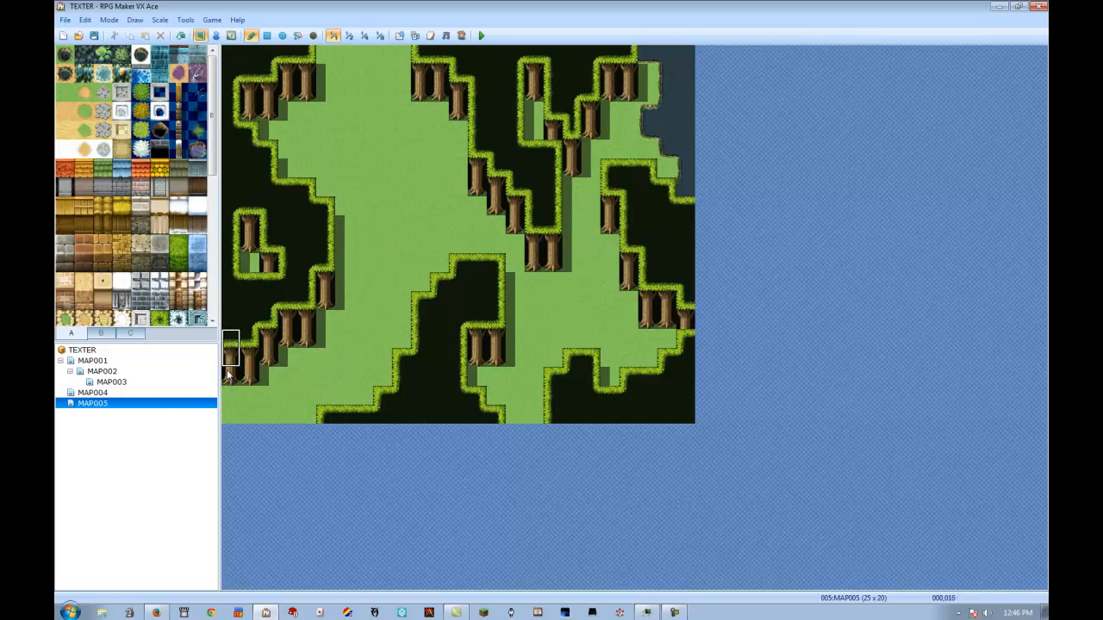
pyautogui.moveTo(231, 341); pyautogui.dragTo(230, 410)
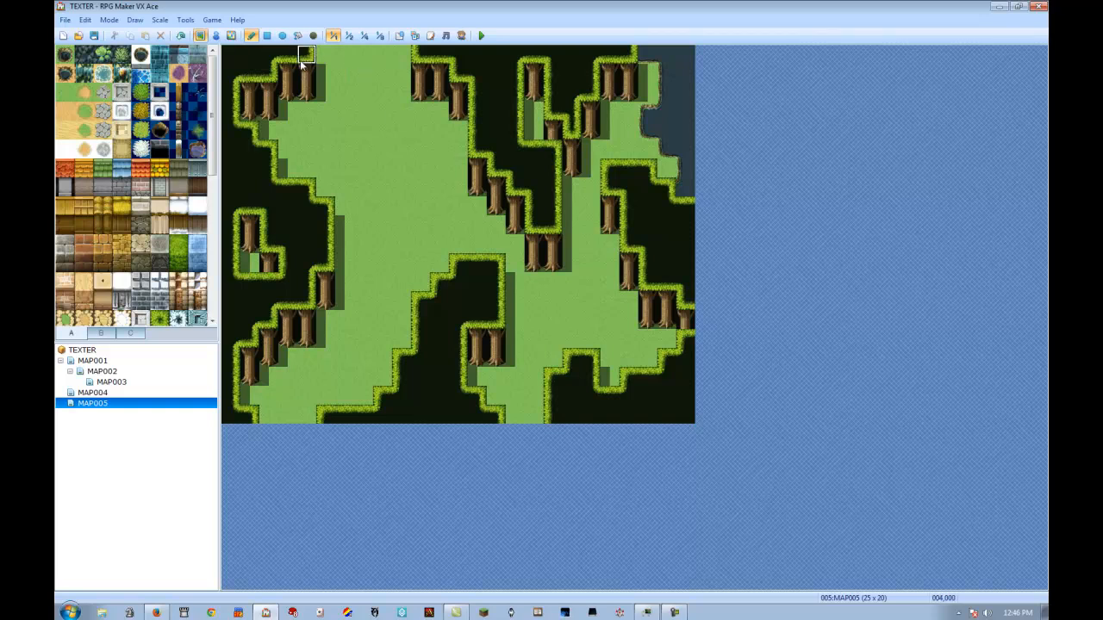
# Narrow the northern opening with a half-height trunk on its western side and a full trunk on its eastern side
pyautogui.moveTo(307, 55); pyautogui.dragTo(307, 95)
pyautogui.click(326, 54)
pyautogui.click(345, 74)
pyautogui.click(362, 74)
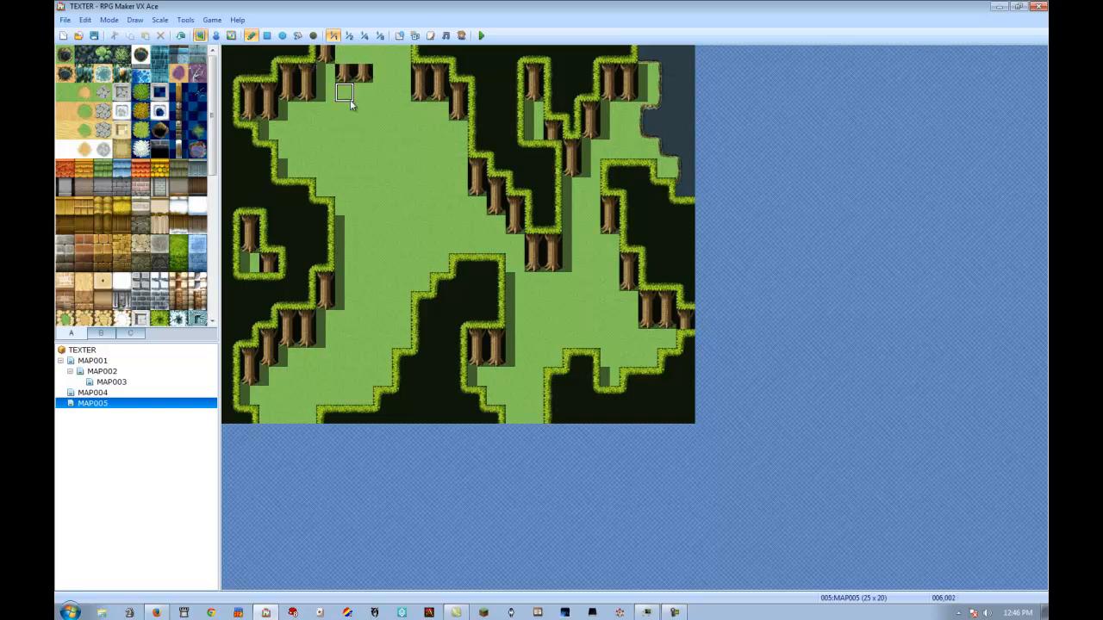
pyautogui.click(360, 78)
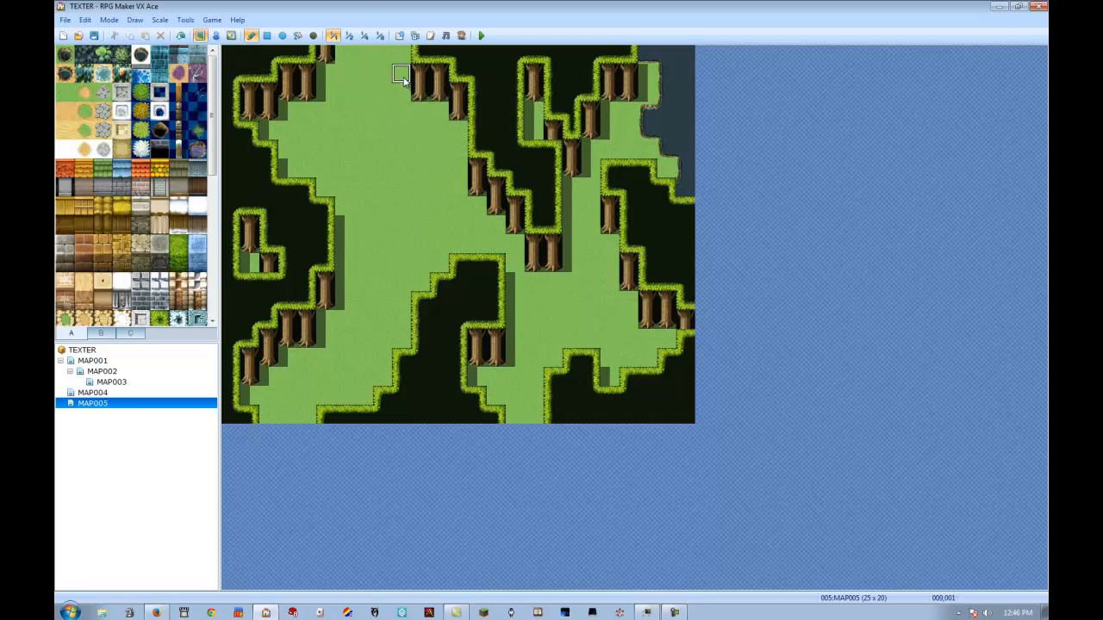
pyautogui.click(401, 74)
pyautogui.click(382, 74)
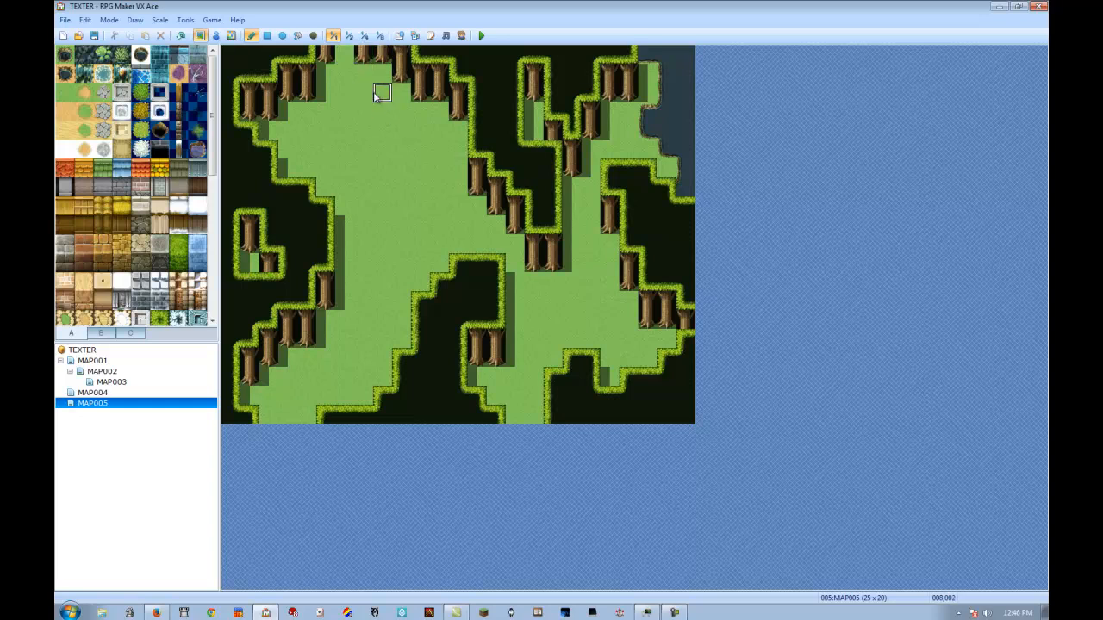
pyautogui.click(383, 55)
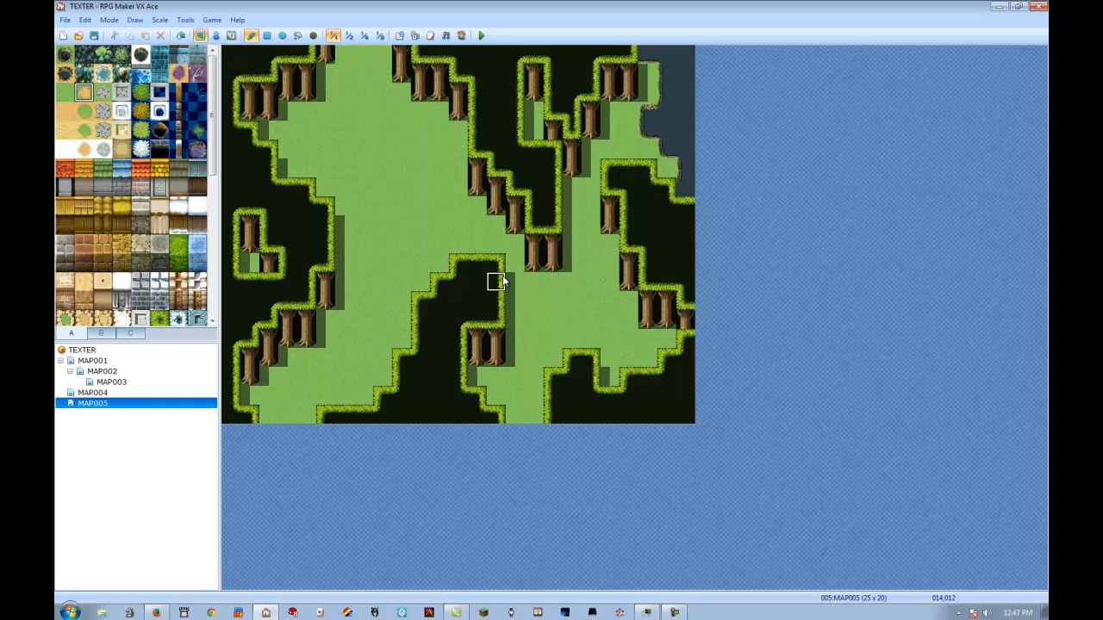
# Paint a broken dirt path in separate patches winding from the northern opening down to the southwestern exit
pyautogui.moveTo(360, 57); pyautogui.dragTo(356, 93)
pyautogui.moveTo(362, 150); pyautogui.dragTo(379, 239)
pyautogui.click(287, 417)
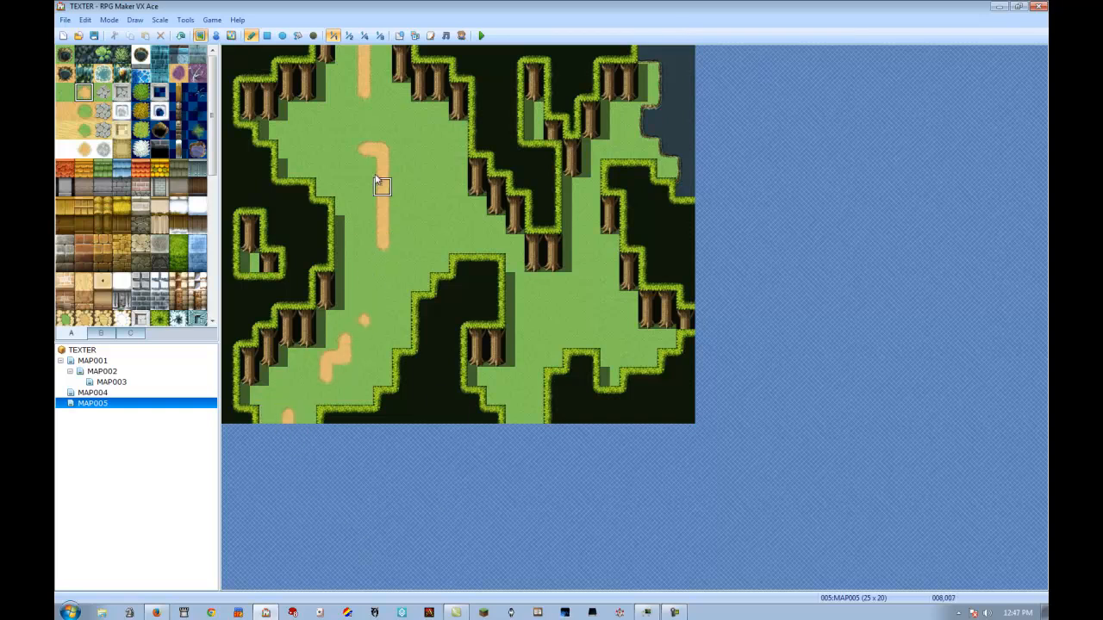
pyautogui.rightClick(348, 169)
pyautogui.click(381, 186)
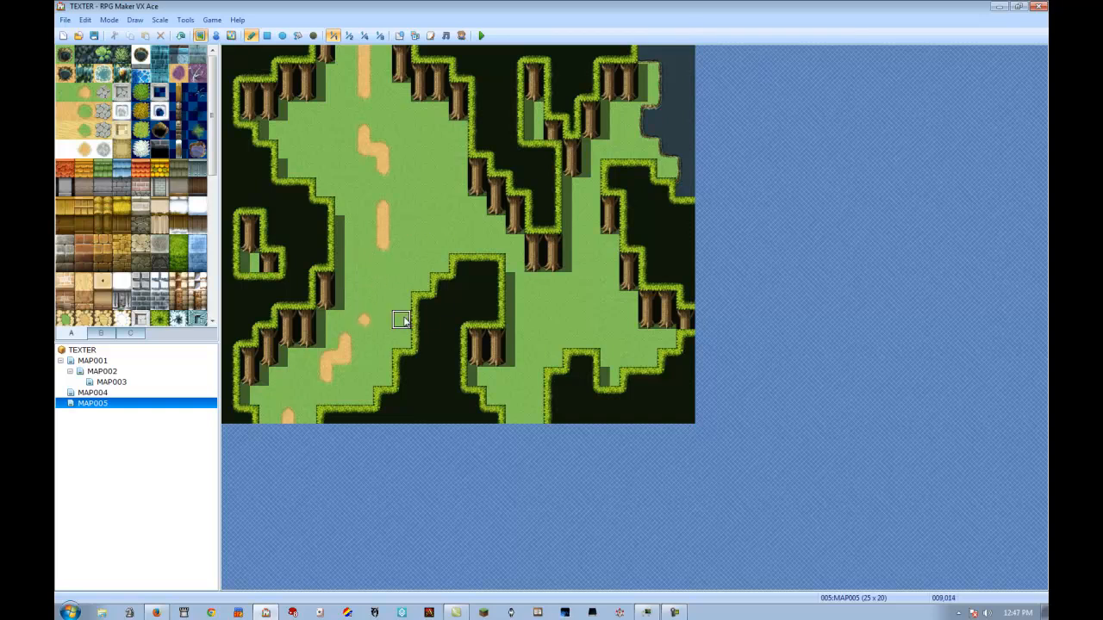
pyautogui.click(324, 349)
# Paint tall grass along the northern diagonal tree line and around the pair of trunks near the southern exit
pyautogui.click(142, 93)
pyautogui.moveTo(421, 112)
pyautogui.mouseDown()
pyautogui.moveTo(436, 150)
pyautogui.moveTo(456, 140)
pyautogui.moveTo(455, 209)
pyautogui.moveTo(443, 207)
pyautogui.moveTo(477, 226)
pyautogui.mouseUp()
pyautogui.moveTo(512, 315); pyautogui.dragTo(514, 300)
pyautogui.moveTo(521, 345)
pyautogui.mouseDown()
pyautogui.moveTo(509, 377)
pyautogui.moveTo(487, 387)
pyautogui.moveTo(516, 406)
pyautogui.mouseUp()
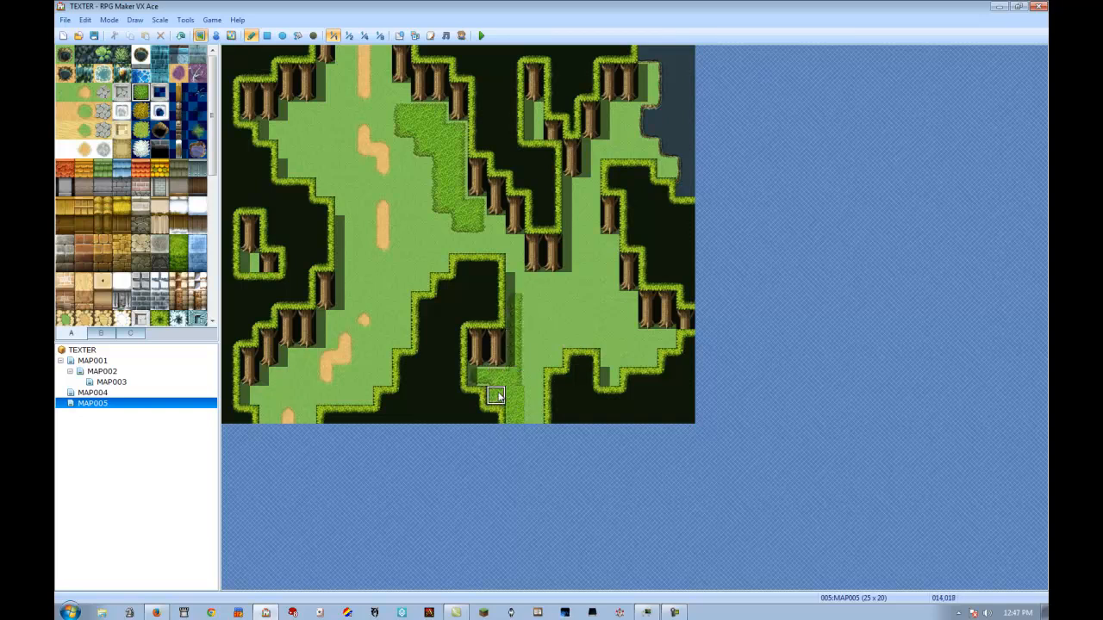
# Clear the tall-grass strip beside the southern trunk pair and paint a stepped tall-grass patch below the central trunk pair
pyautogui.rightClick(479, 358)
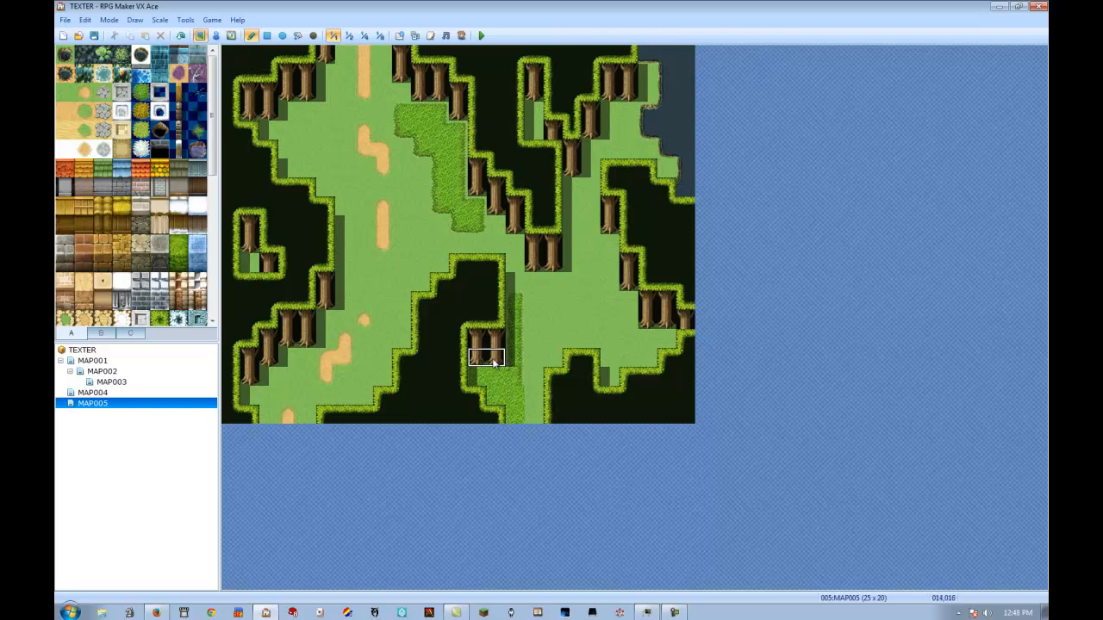
pyautogui.rightClick(526, 384)
pyautogui.moveTo(533, 379); pyautogui.dragTo(533, 416)
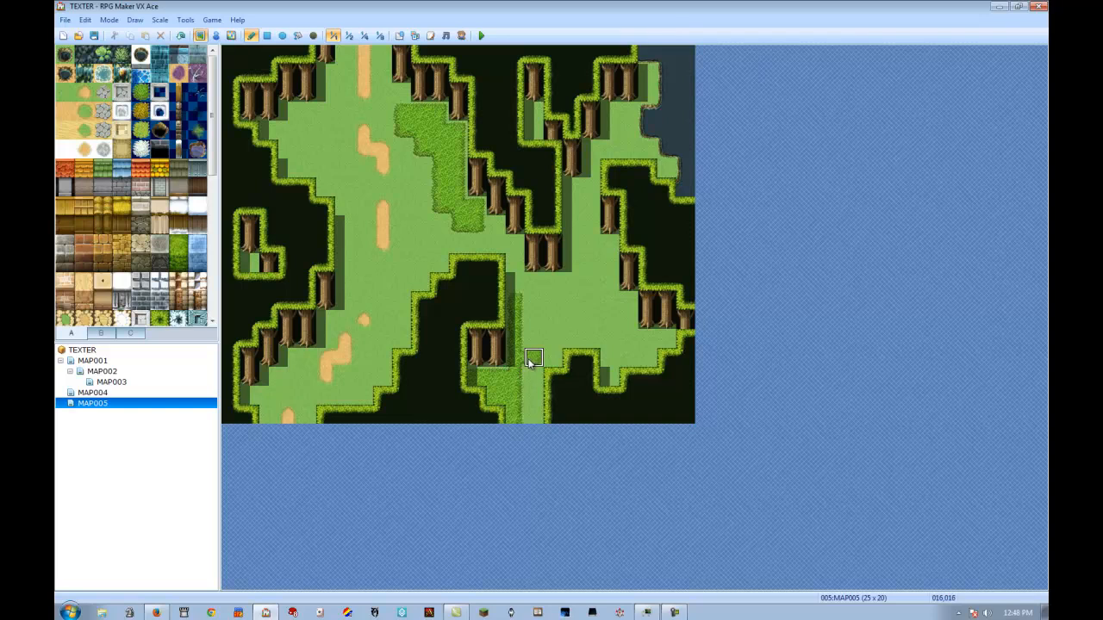
pyautogui.moveTo(492, 245); pyautogui.dragTo(509, 250)
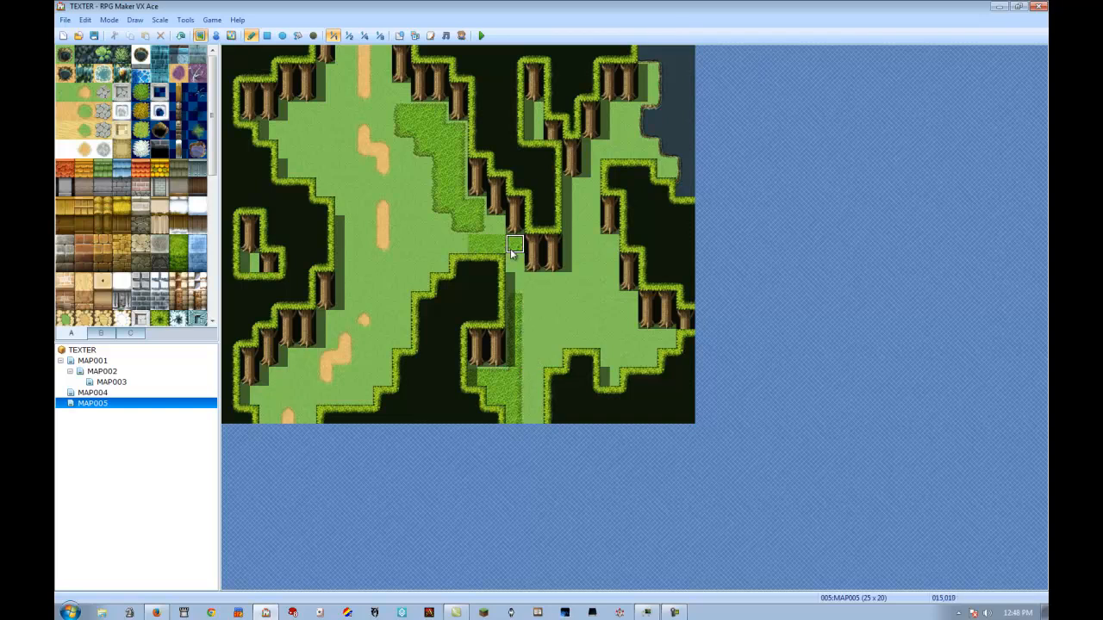
pyautogui.hotkey('ctrl', 'z')
pyautogui.moveTo(527, 304)
pyautogui.mouseDown()
pyautogui.moveTo(521, 388)
pyautogui.moveTo(498, 414)
pyautogui.moveTo(525, 384)
pyautogui.mouseUp()
pyautogui.moveTo(532, 283)
pyautogui.mouseDown()
pyautogui.moveTo(554, 319)
pyautogui.moveTo(569, 246)
pyautogui.moveTo(573, 281)
pyautogui.mouseUp()
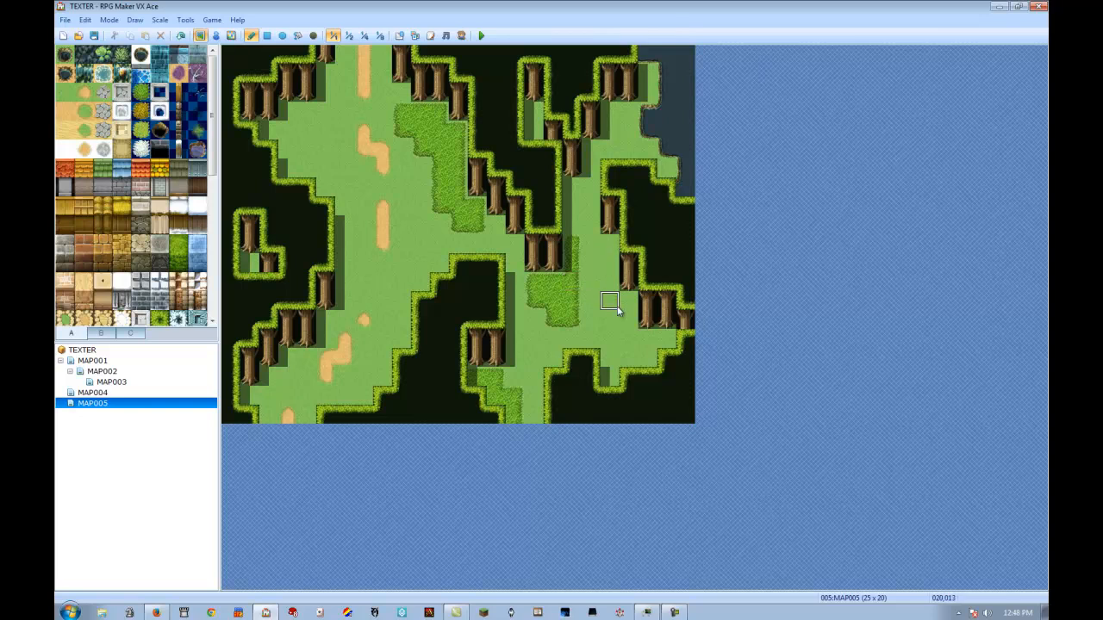
# Paint a diagonal tall-grass patch along the southeastern tree line, reaching down into the canopy notch
pyautogui.click(667, 339)
pyautogui.moveTo(656, 347); pyautogui.dragTo(634, 360)
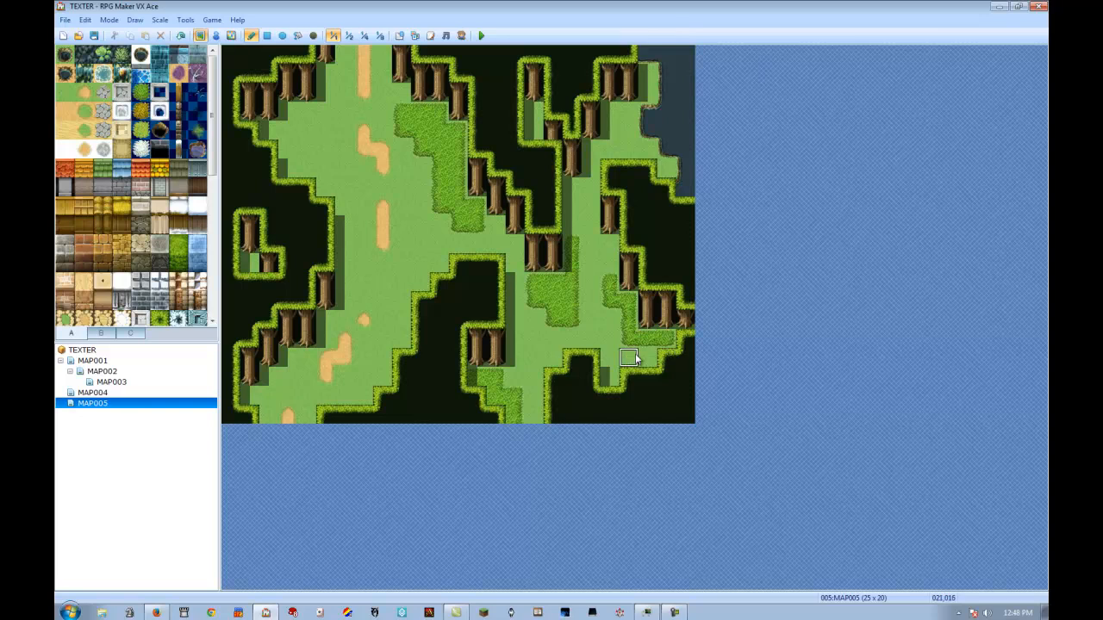
pyautogui.hotkey('ctrl', 'z')
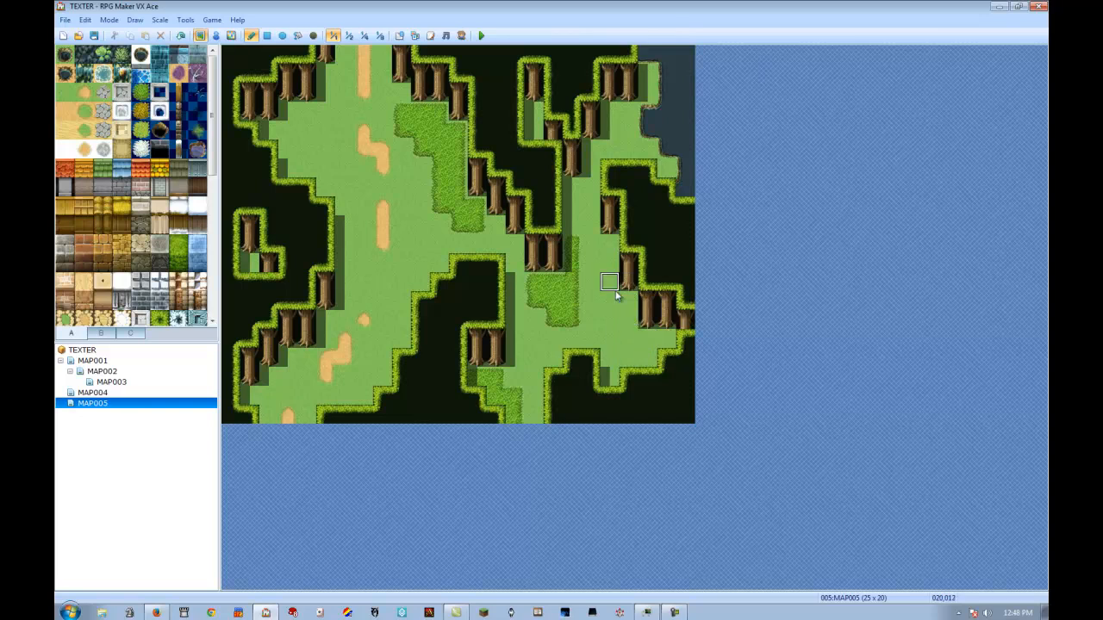
pyautogui.moveTo(610, 306)
pyautogui.mouseDown()
pyautogui.moveTo(630, 303)
pyautogui.moveTo(609, 370)
pyautogui.moveTo(629, 315)
pyautogui.moveTo(608, 303)
pyautogui.moveTo(603, 264)
pyautogui.moveTo(646, 328)
pyautogui.moveTo(651, 358)
pyautogui.mouseUp()
pyautogui.hotkey('ctrl', 'z')
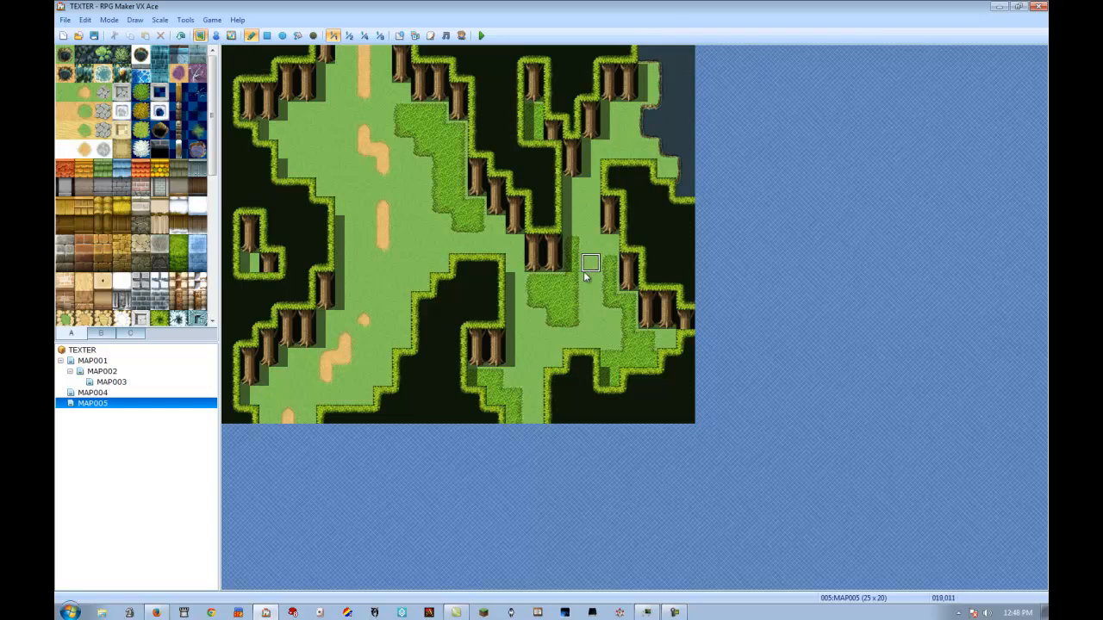
# Add tall grass inside the narrow northern clearing and the small L-shaped western clearing
pyautogui.click(550, 118)
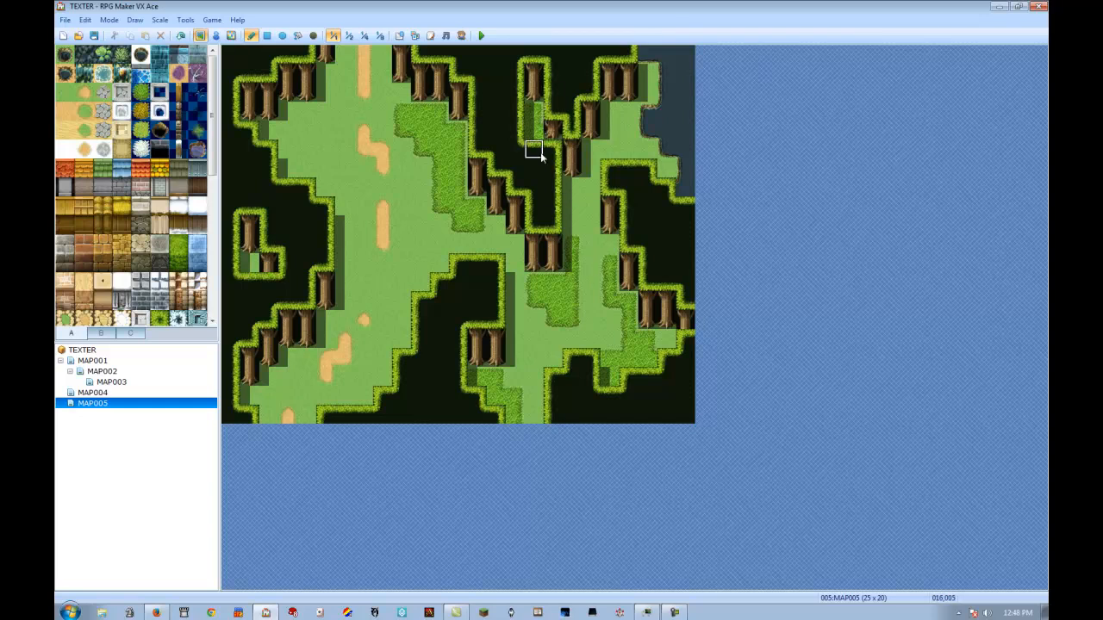
pyautogui.click(535, 131)
pyautogui.click(263, 262)
pyautogui.rightClick(306, 319)
pyautogui.click(267, 268)
# Paint tall grass against the western forest's edge and along the diagonal canopy edge near the southwestern exit
pyautogui.moveTo(343, 110)
pyautogui.mouseDown()
pyautogui.moveTo(293, 168)
pyautogui.moveTo(345, 207)
pyautogui.mouseUp()
pyautogui.moveTo(344, 245)
pyautogui.mouseDown()
pyautogui.moveTo(345, 259)
pyautogui.moveTo(363, 243)
pyautogui.mouseUp()
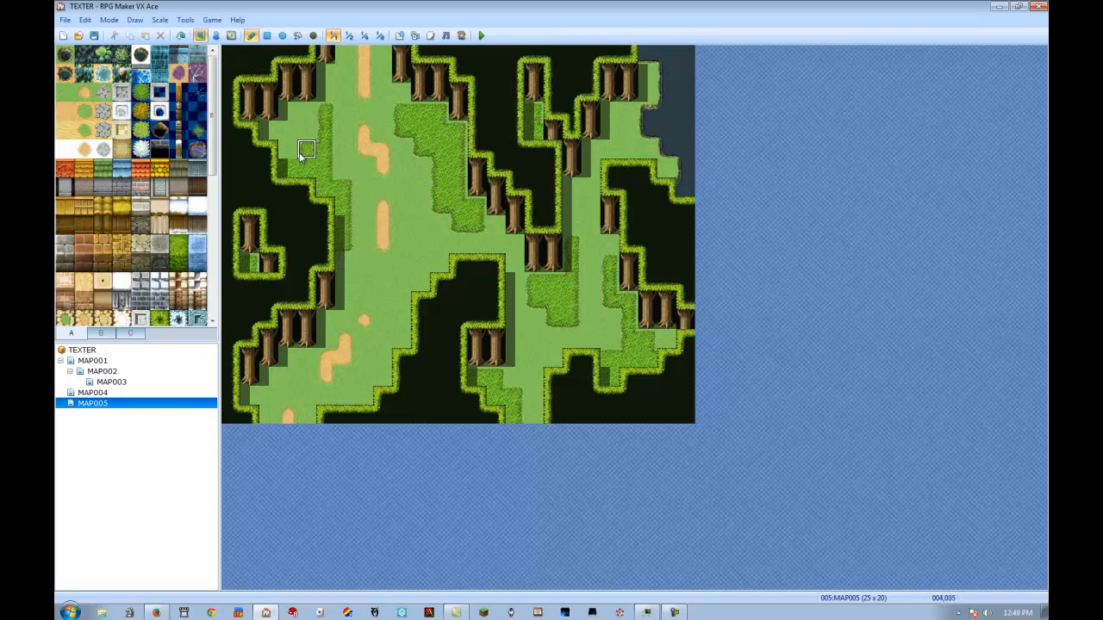
pyautogui.moveTo(288, 151)
pyautogui.mouseDown()
pyautogui.moveTo(295, 181)
pyautogui.moveTo(328, 184)
pyautogui.moveTo(306, 112)
pyautogui.moveTo(289, 140)
pyautogui.moveTo(312, 178)
pyautogui.mouseUp()
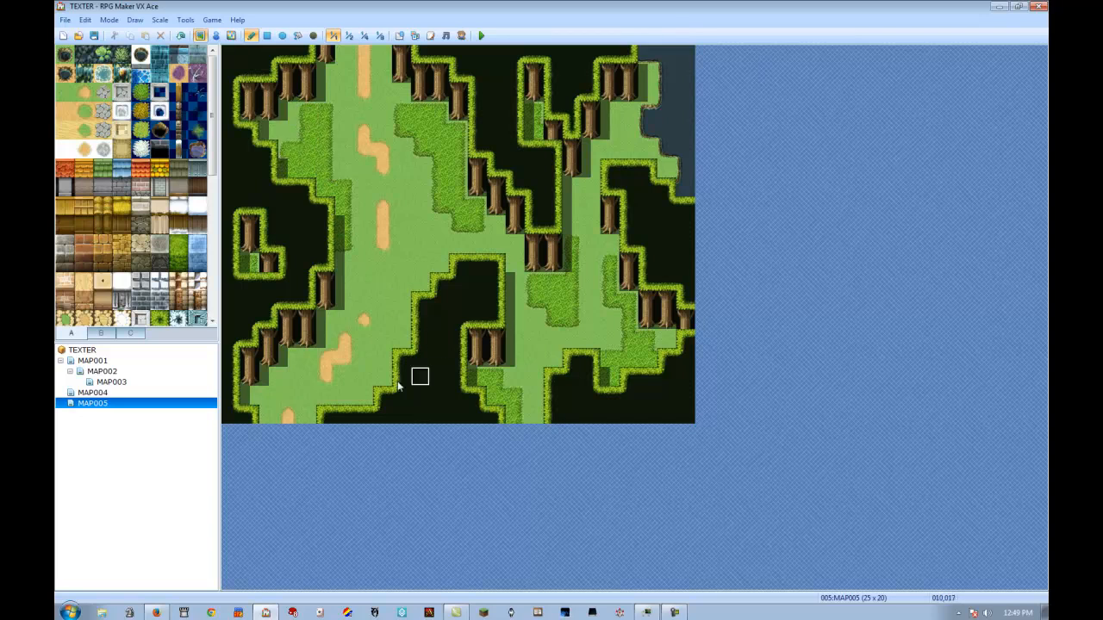
pyautogui.moveTo(380, 322)
pyautogui.mouseDown()
pyautogui.moveTo(399, 323)
pyautogui.moveTo(379, 347)
pyautogui.mouseUp()
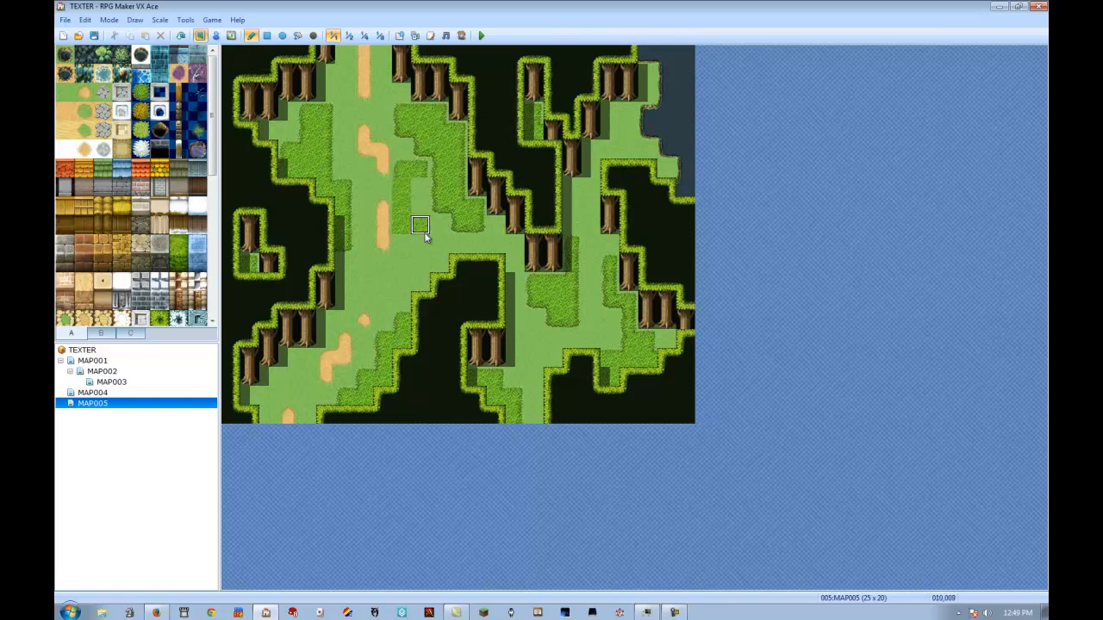
# Fill a tall-grass block east of the middle dirt patch and clear the loose strip below it
pyautogui.moveTo(440, 244)
pyautogui.mouseDown()
pyautogui.moveTo(395, 266)
pyautogui.moveTo(460, 226)
pyautogui.moveTo(396, 244)
pyautogui.mouseUp()
pyautogui.moveTo(396, 282)
pyautogui.mouseDown()
pyautogui.moveTo(365, 280)
pyautogui.moveTo(406, 283)
pyautogui.mouseUp()
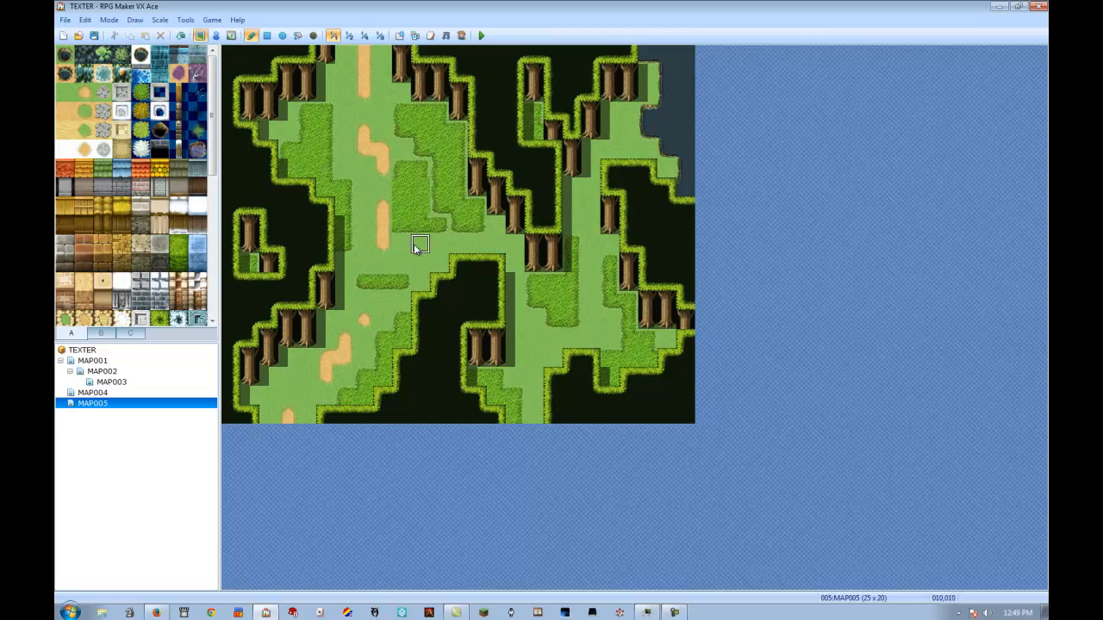
pyautogui.moveTo(389, 218); pyautogui.dragTo(399, 196, button='right')
pyautogui.rightClick(452, 175)
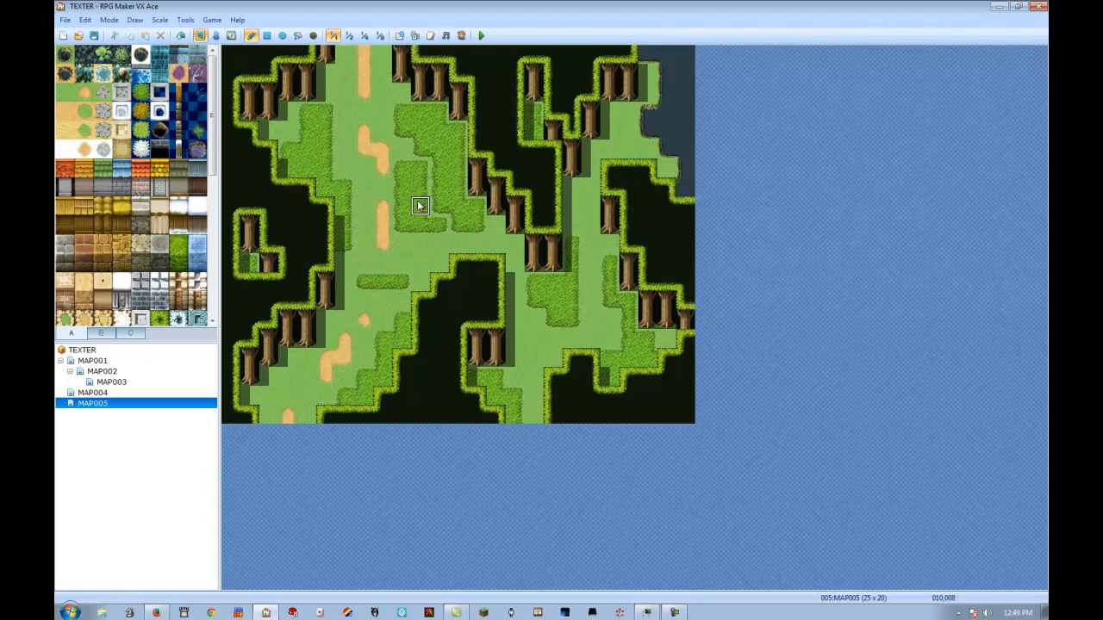
pyautogui.moveTo(417, 283); pyautogui.dragTo(363, 285)
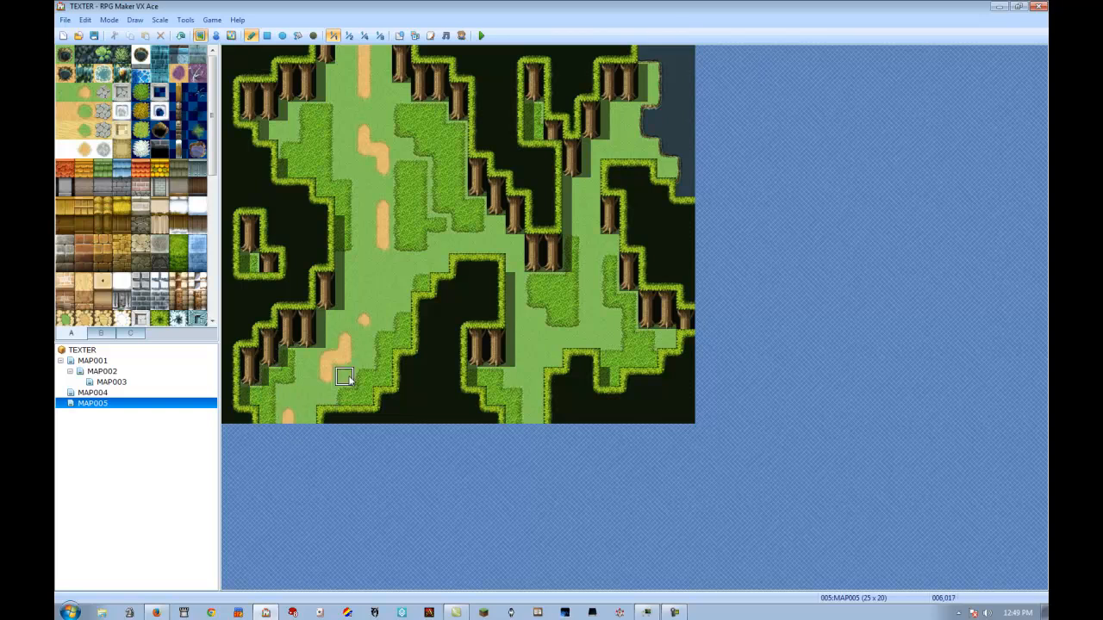
# Reshape the tall grass near the southwestern trunks and form a separate block east of the western forest's bulge
pyautogui.click(288, 395)
pyautogui.moveTo(349, 242); pyautogui.dragTo(345, 212, button='right')
pyautogui.click(348, 238)
pyautogui.moveTo(360, 249)
pyautogui.mouseDown()
pyautogui.moveTo(361, 262)
pyautogui.moveTo(358, 228)
pyautogui.mouseUp()
pyautogui.hotkey('ctrl', 'z')
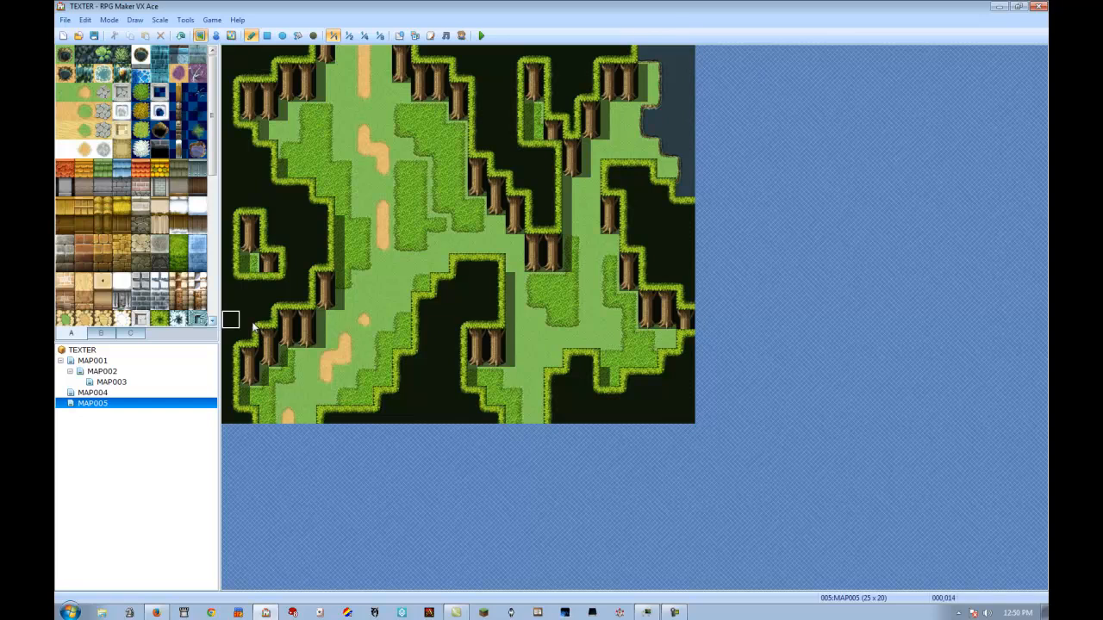
# Switch to tileset B and undo the stray dirt stroke painted between the central path patches
pyautogui.click(100, 334)
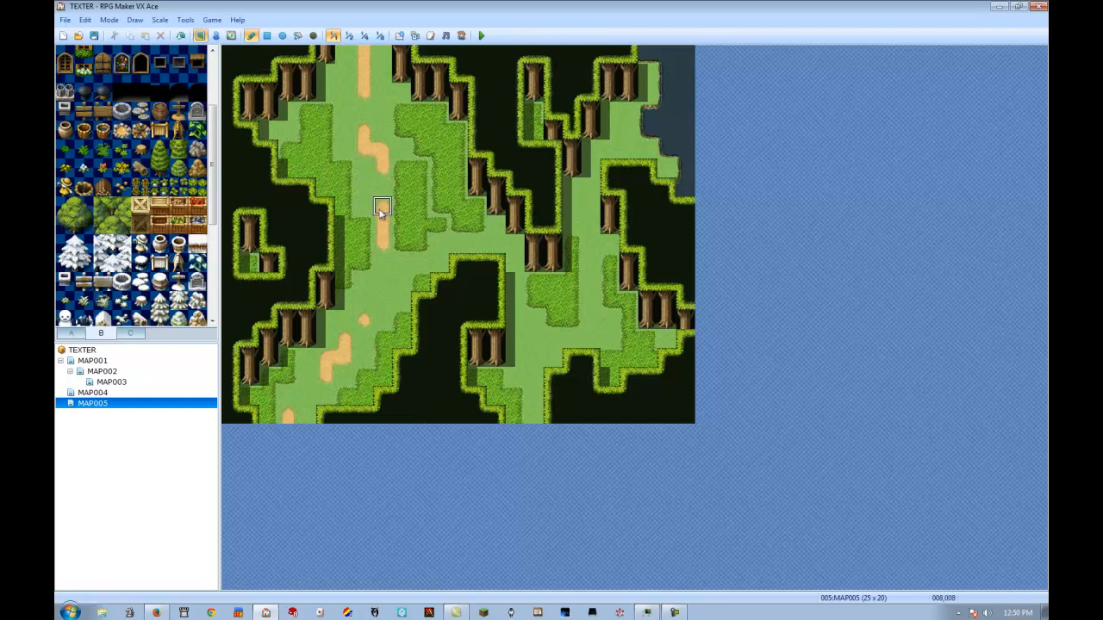
pyautogui.moveTo(355, 182); pyautogui.dragTo(359, 161)
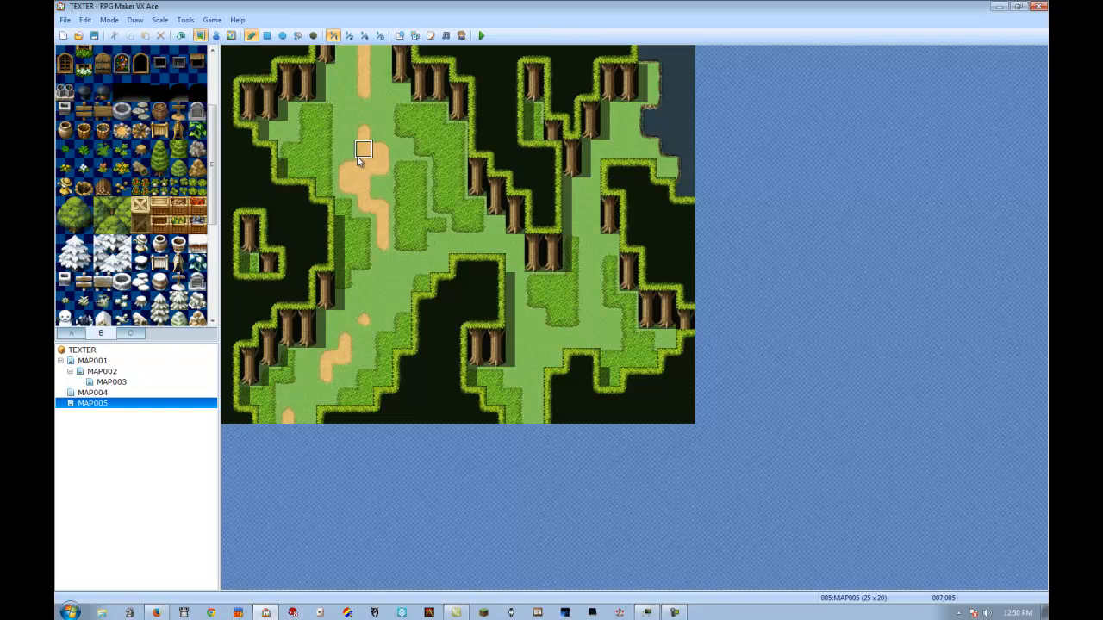
pyautogui.hotkey('ctrl', 'z')
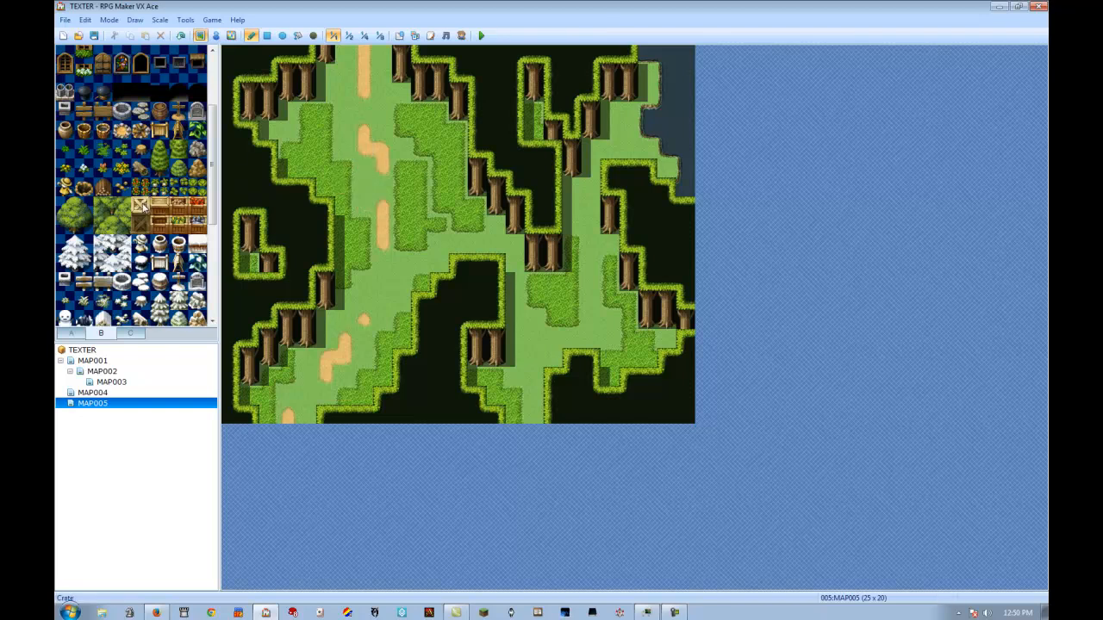
pyautogui.moveTo(159, 150); pyautogui.dragTo(159, 168)
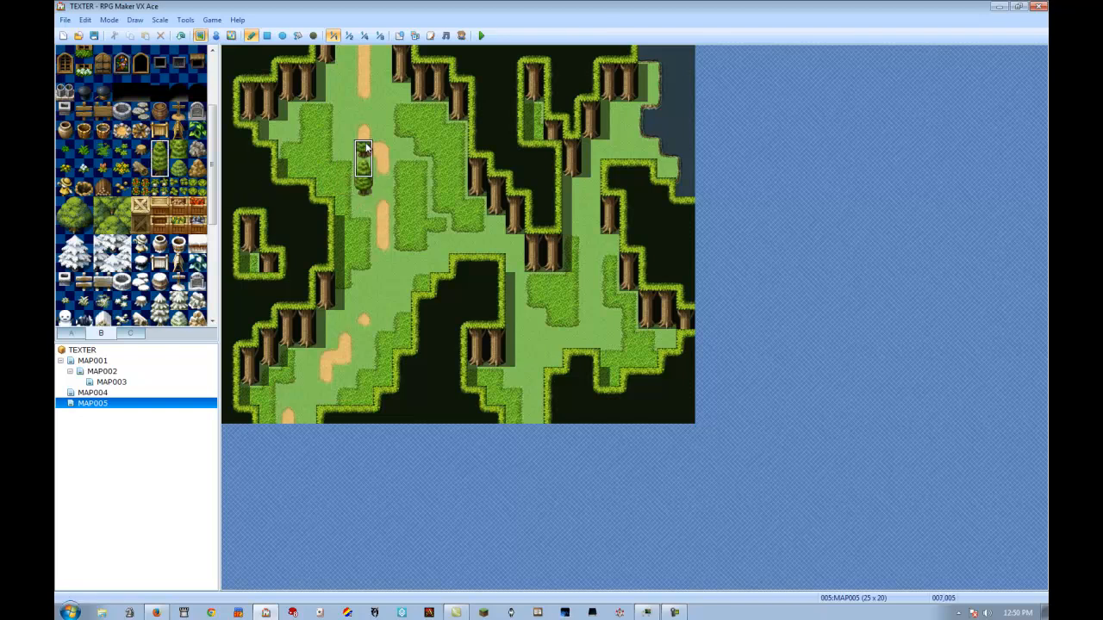
pyautogui.click(365, 194)
pyautogui.hotkey('ctrl', 'z')
# Widen the enclosed clearing in the northern forest one tile west, adding a second trunk and extending its tall grass
pyautogui.click(72, 333)
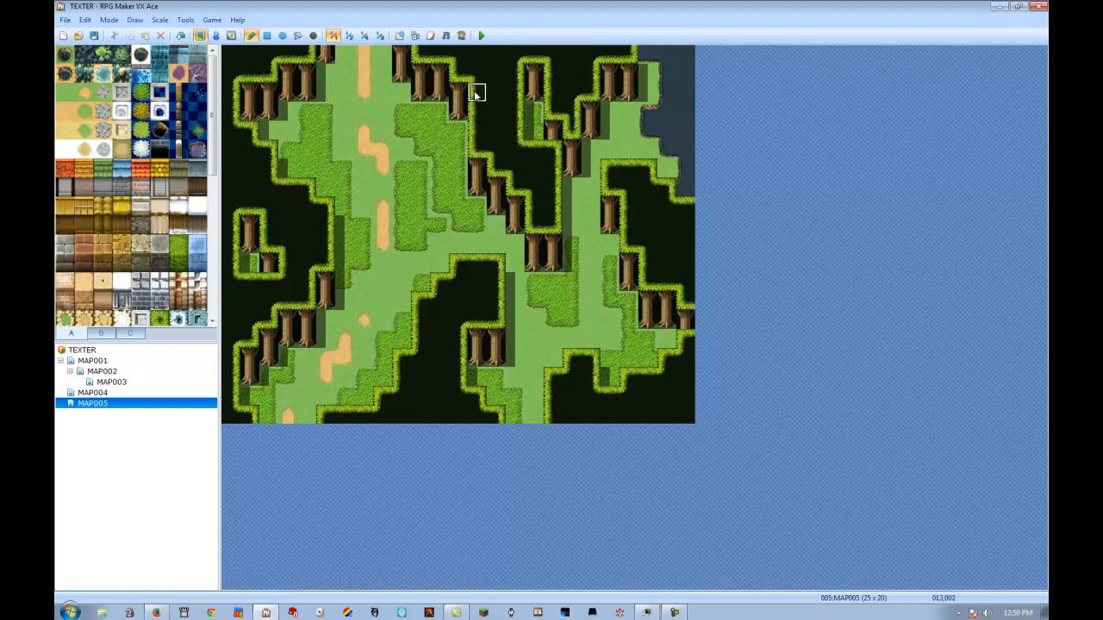
pyautogui.click(532, 117)
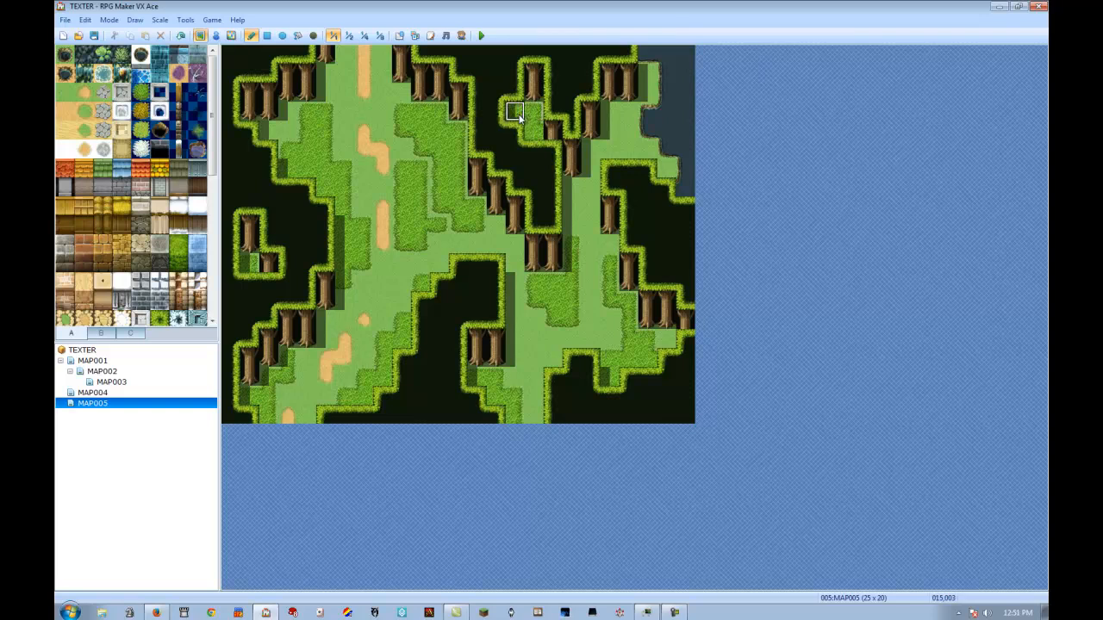
pyautogui.hotkey('ctrl', 'z')
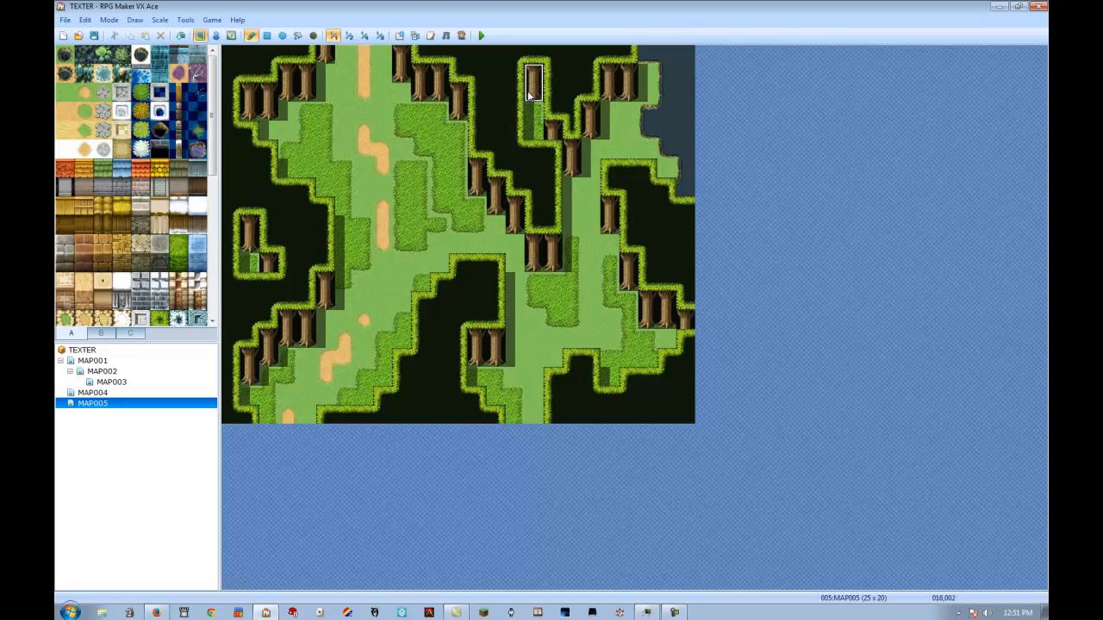
pyautogui.click(528, 107)
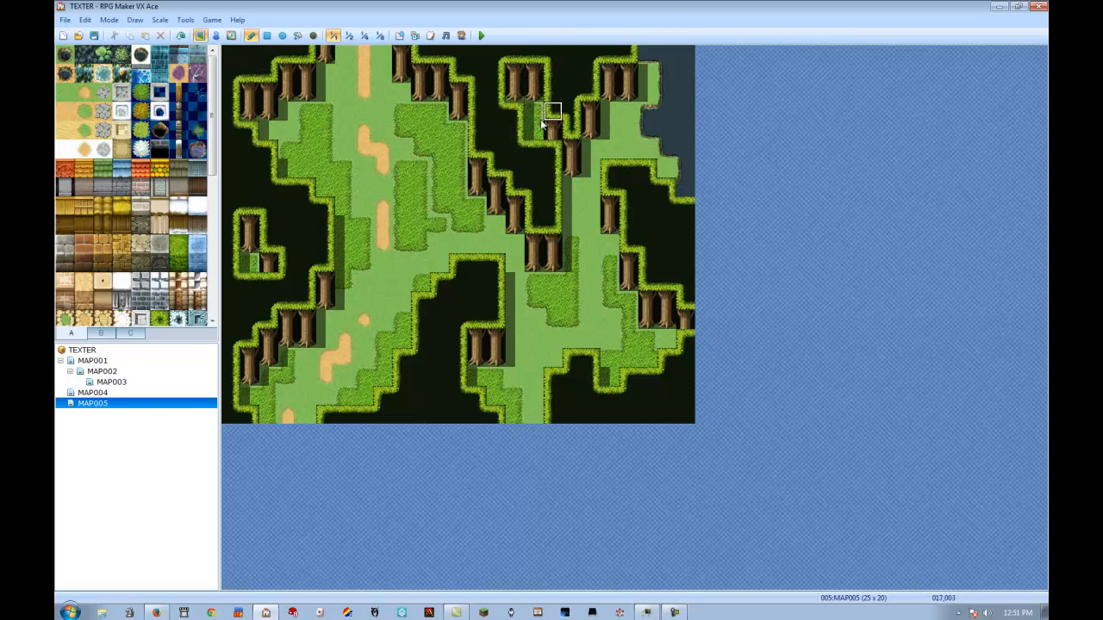
pyautogui.moveTo(539, 128)
pyautogui.mouseDown()
pyautogui.moveTo(513, 111)
pyautogui.moveTo(552, 133)
pyautogui.mouseUp()
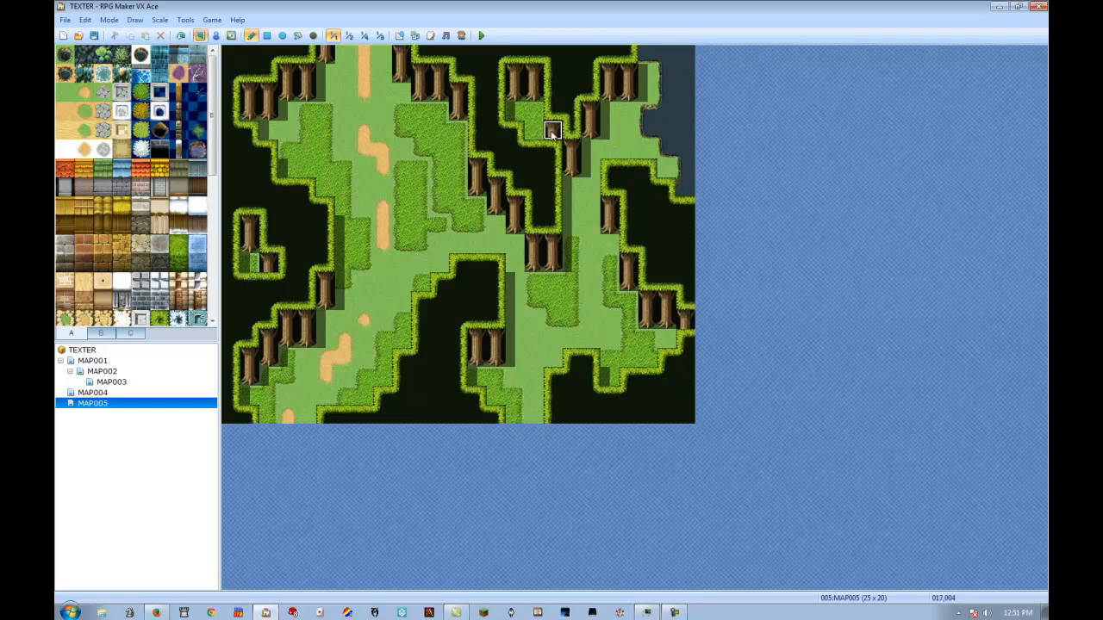
pyautogui.moveTo(531, 94); pyautogui.dragTo(519, 97, button='right')
pyautogui.rightClick(572, 150)
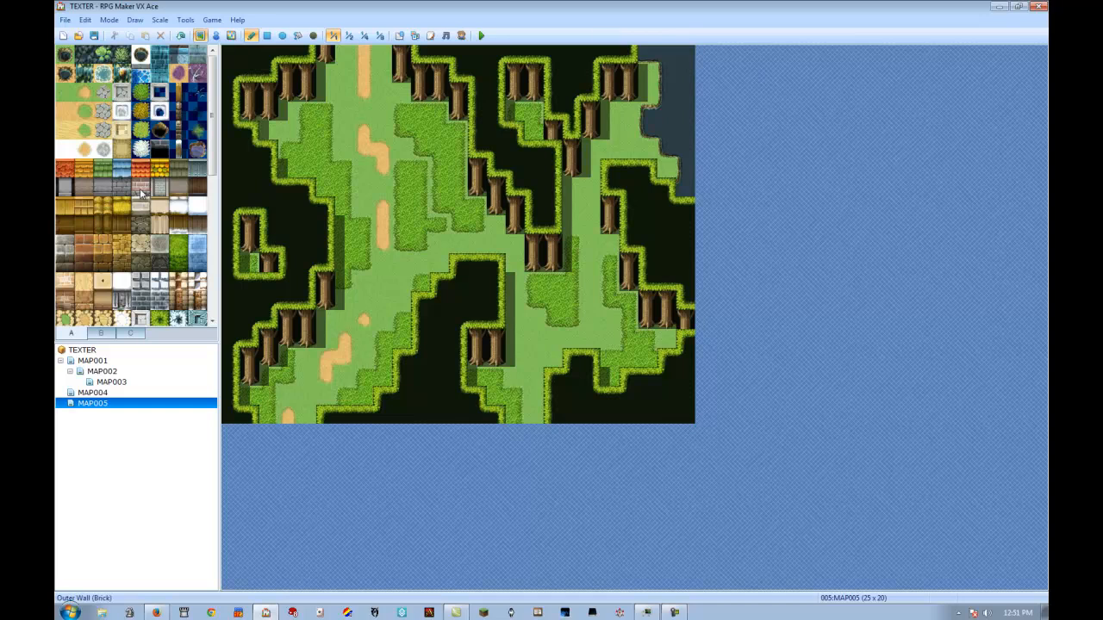
pyautogui.scroll(-5, 176, 220)
pyautogui.scroll(-3, 173, 206)
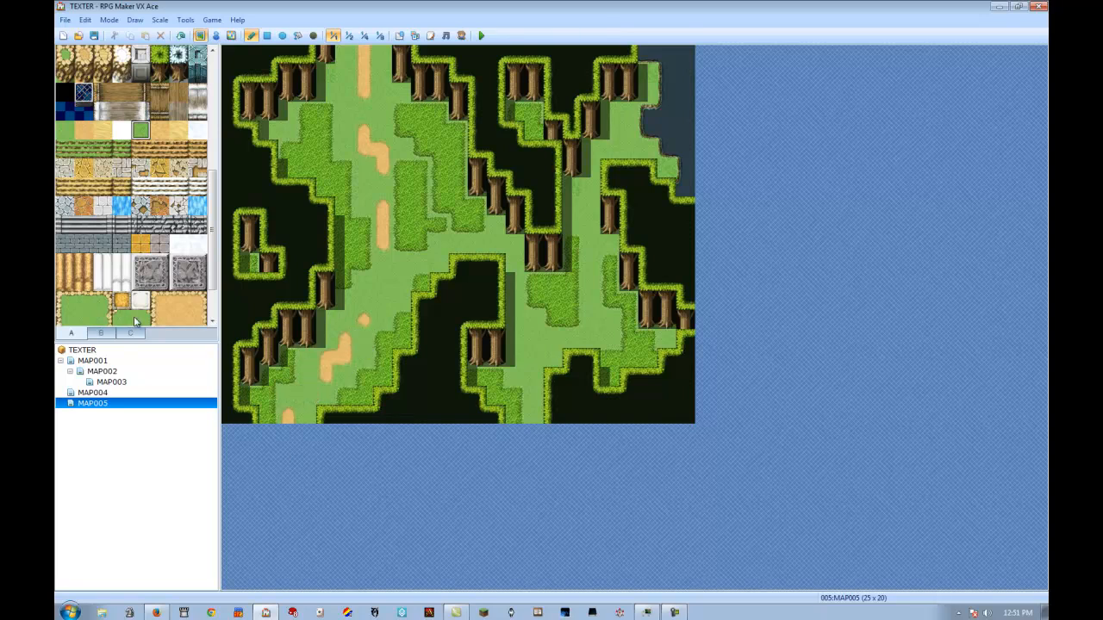
pyautogui.click(160, 284)
pyautogui.scroll(-2, 142, 258)
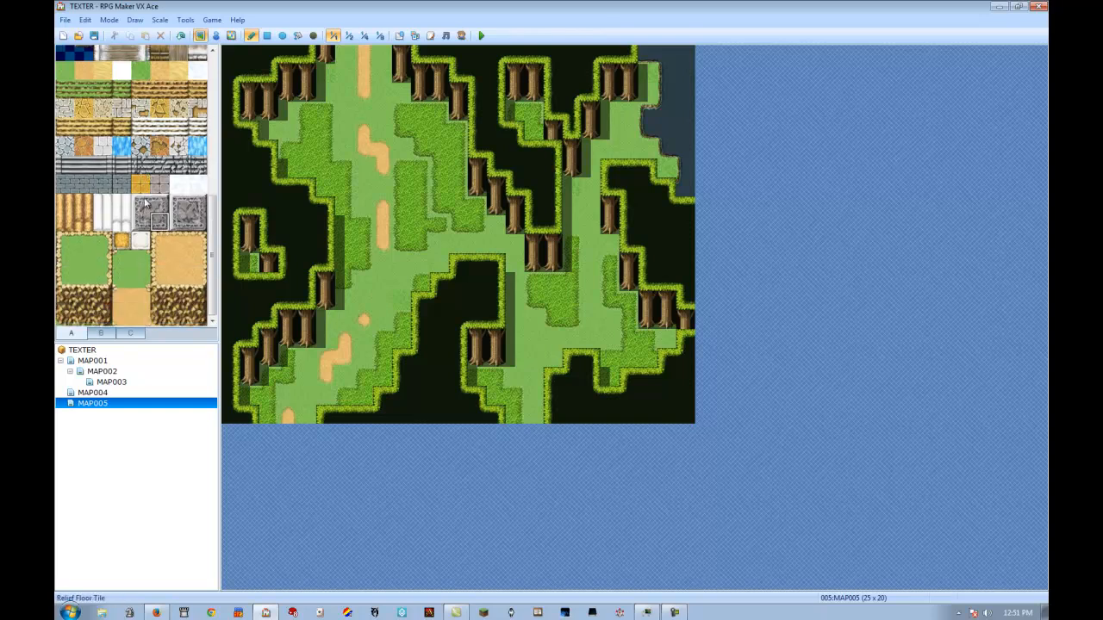
pyautogui.scroll(3, 173, 297)
pyautogui.scroll(3, 172, 297)
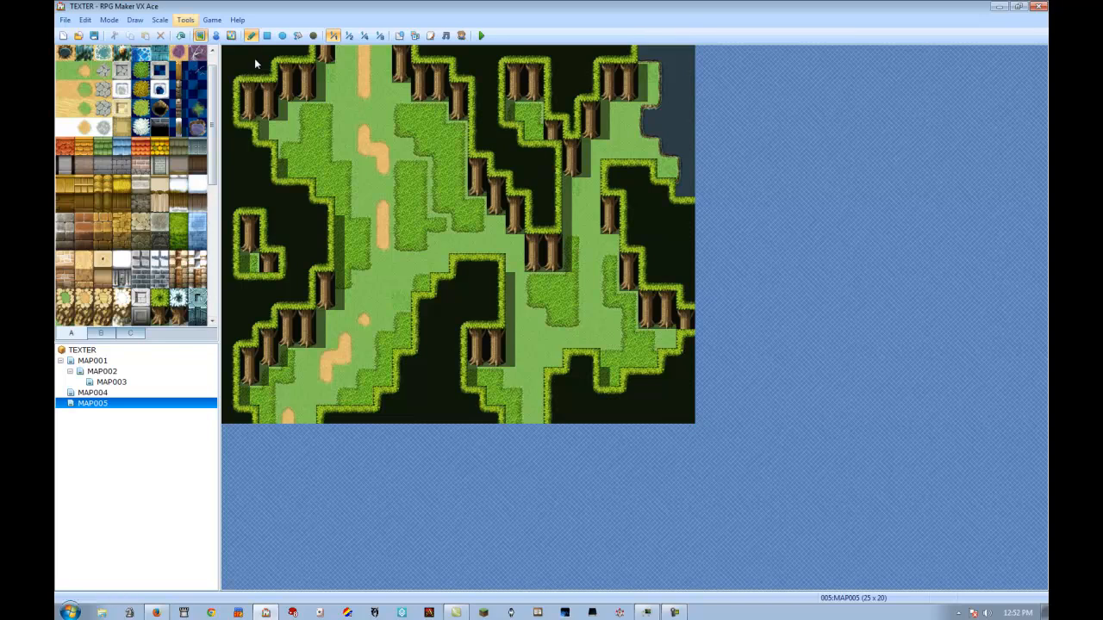
# Place tileset B conifers in front of the trunks and canopy on both sides of the northern path entrance
pyautogui.click(101, 332)
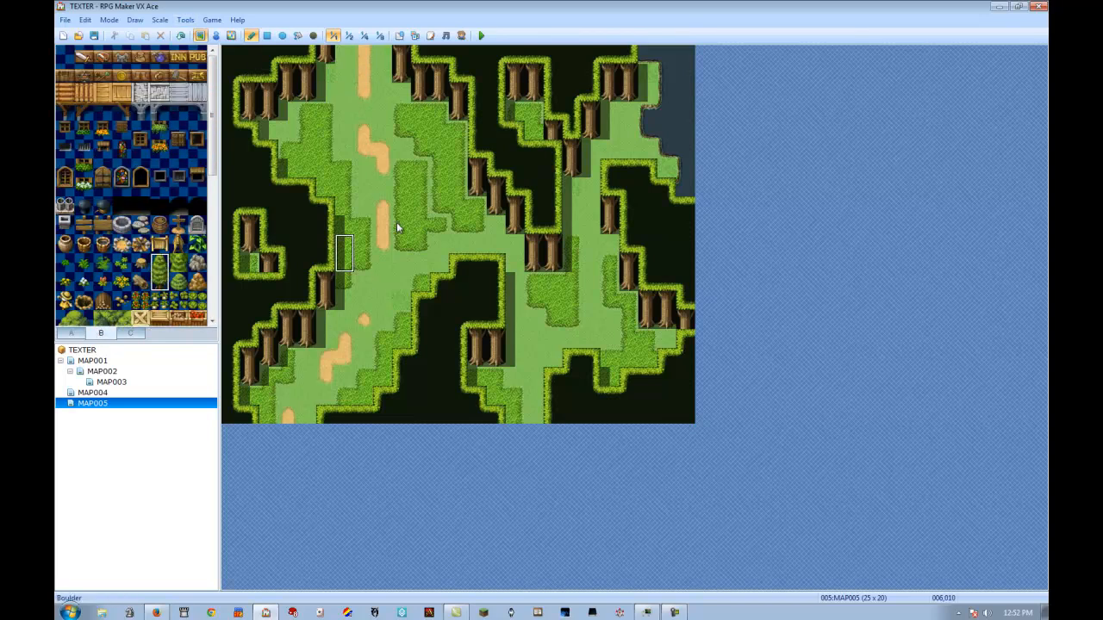
pyautogui.click(401, 74)
pyautogui.click(422, 109)
pyautogui.click(438, 97)
pyautogui.click(325, 62)
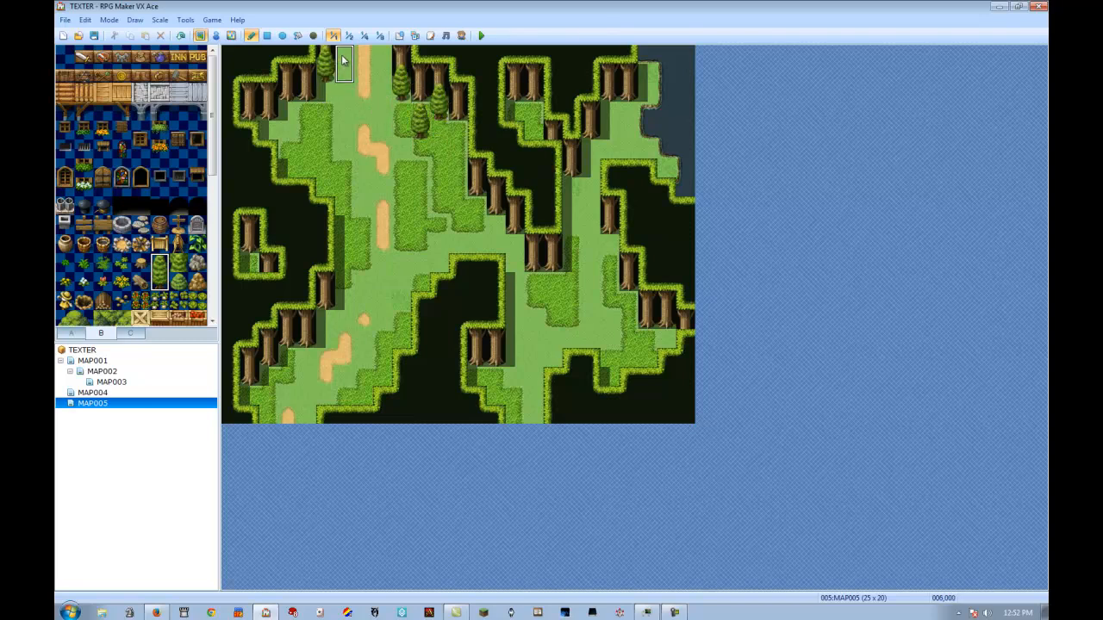
pyautogui.click(344, 54)
# Place two conifers below the northwestern trunks and make the eastern one a tile taller with the middle tree tile
pyautogui.moveTo(160, 263); pyautogui.dragTo(160, 282)
pyautogui.click(286, 101)
pyautogui.click(308, 129)
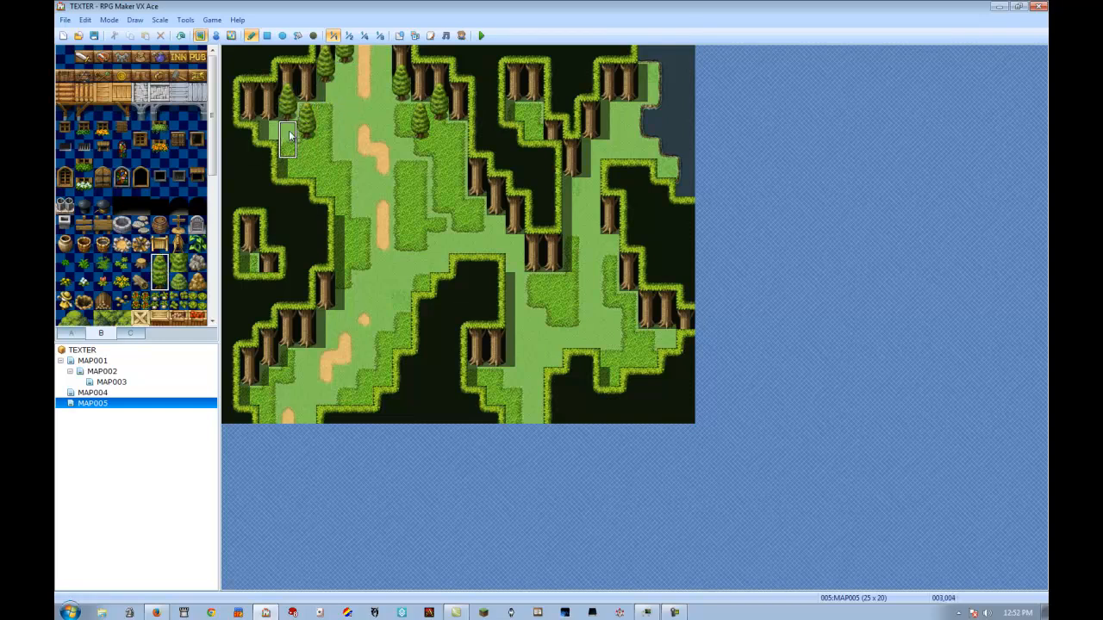
pyautogui.click(179, 261)
pyautogui.click(306, 143)
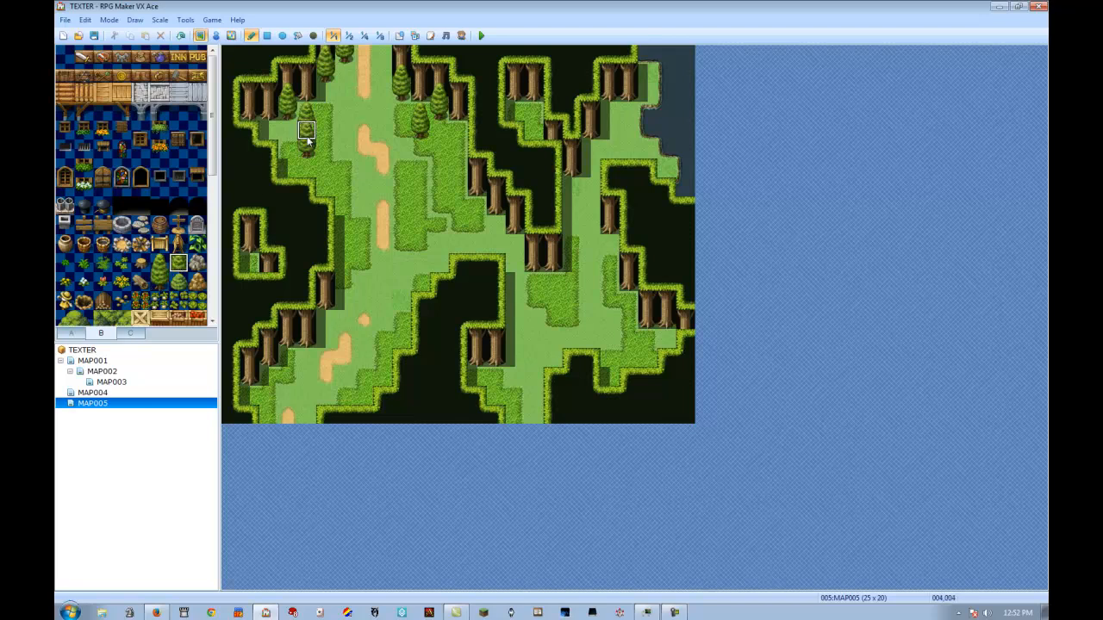
# Place conifers in front of the southwestern trunks and one treetop rising over the southern canopy edge
pyautogui.moveTo(161, 262); pyautogui.dragTo(161, 281)
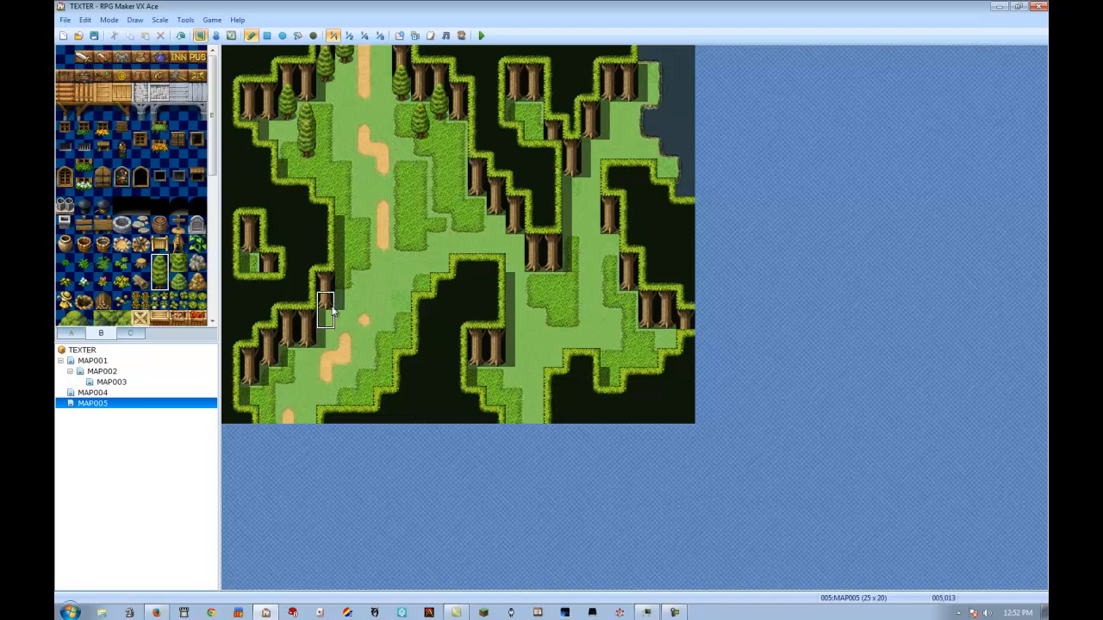
pyautogui.click(159, 262)
pyautogui.click(362, 395)
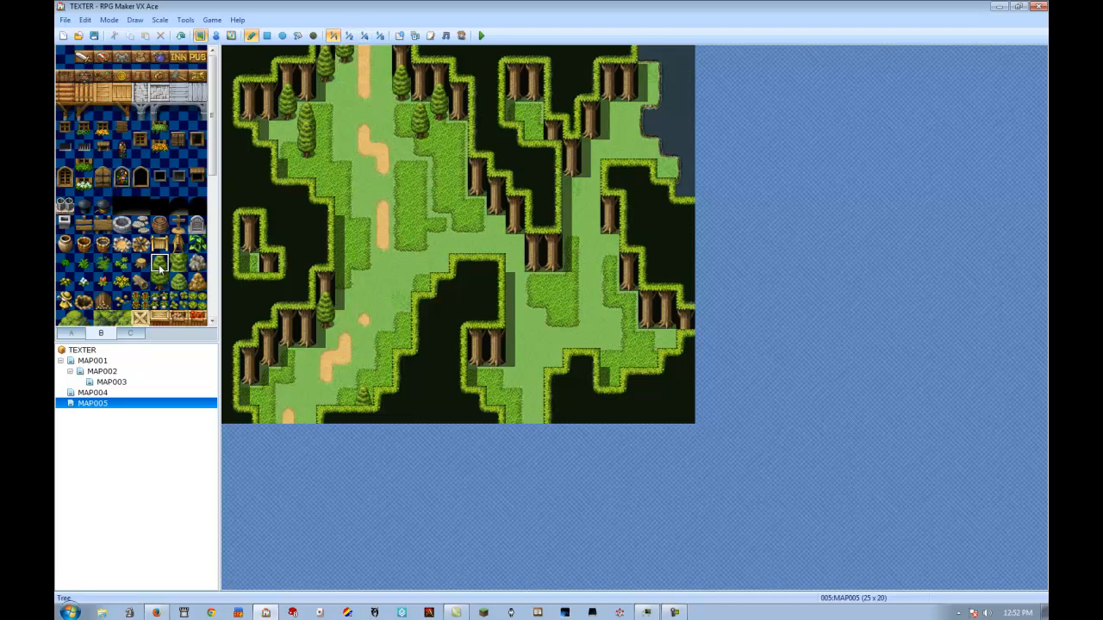
pyautogui.click(299, 348)
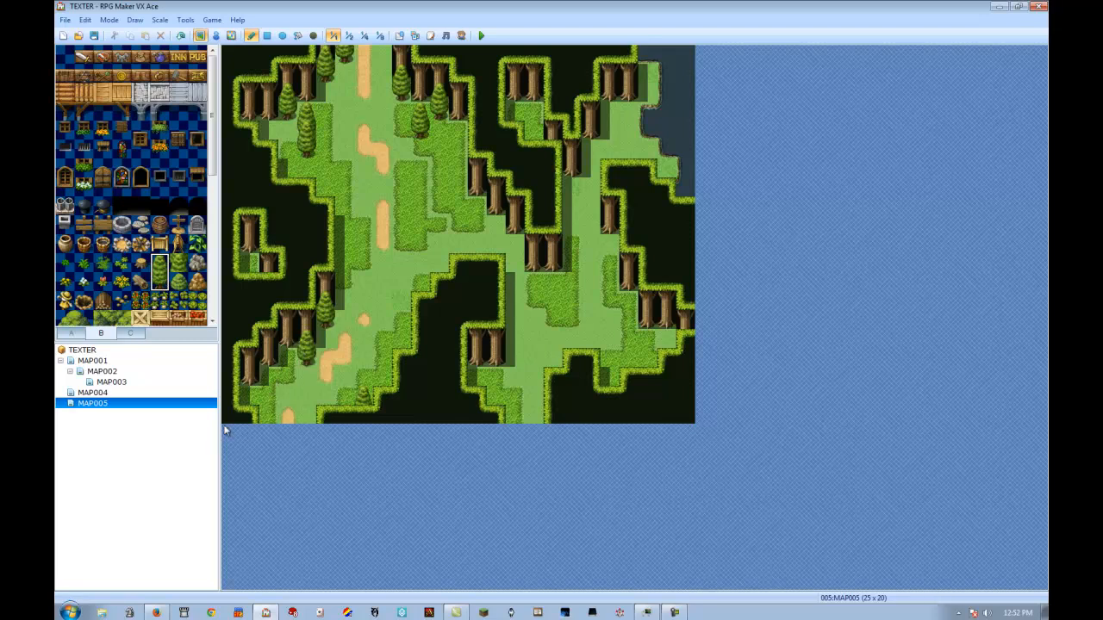
pyautogui.click(268, 392)
pyautogui.click(255, 384)
pyautogui.click(177, 262)
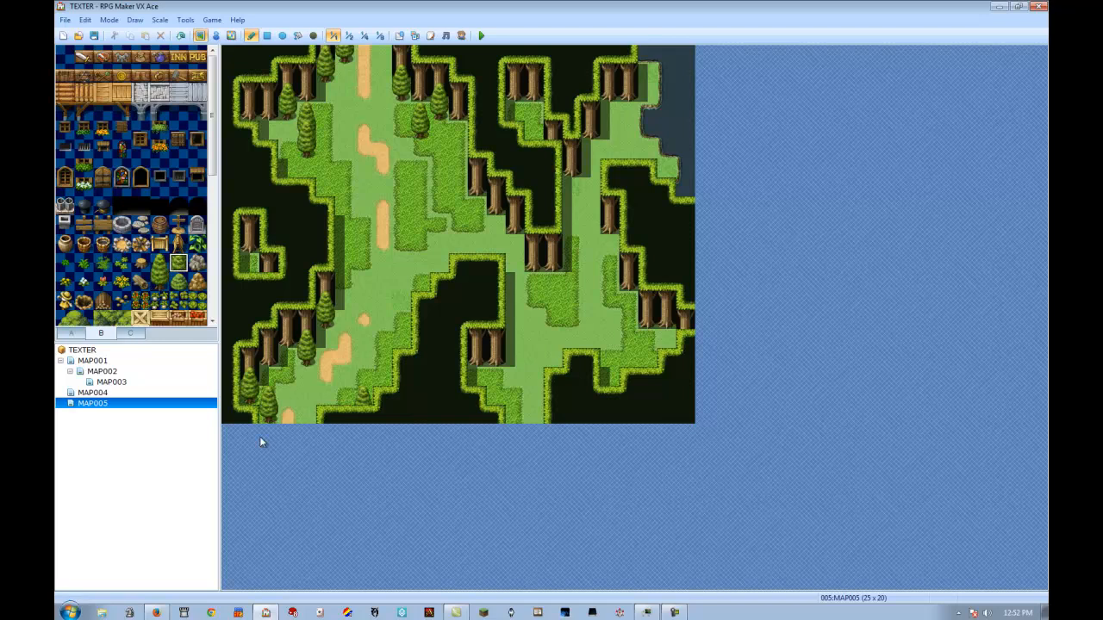
# Add two conifer tops along the canopy just east of the southwestern exit and heighten the existing treetop farther east
pyautogui.moveTo(160, 264); pyautogui.dragTo(161, 281)
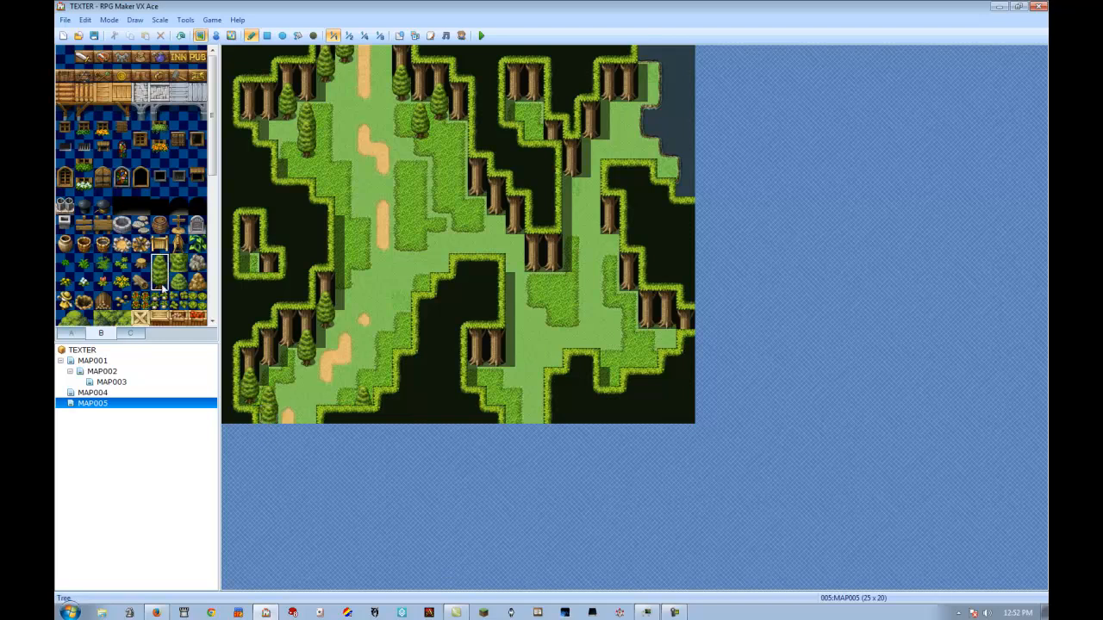
pyautogui.click(307, 416)
pyautogui.click(159, 263)
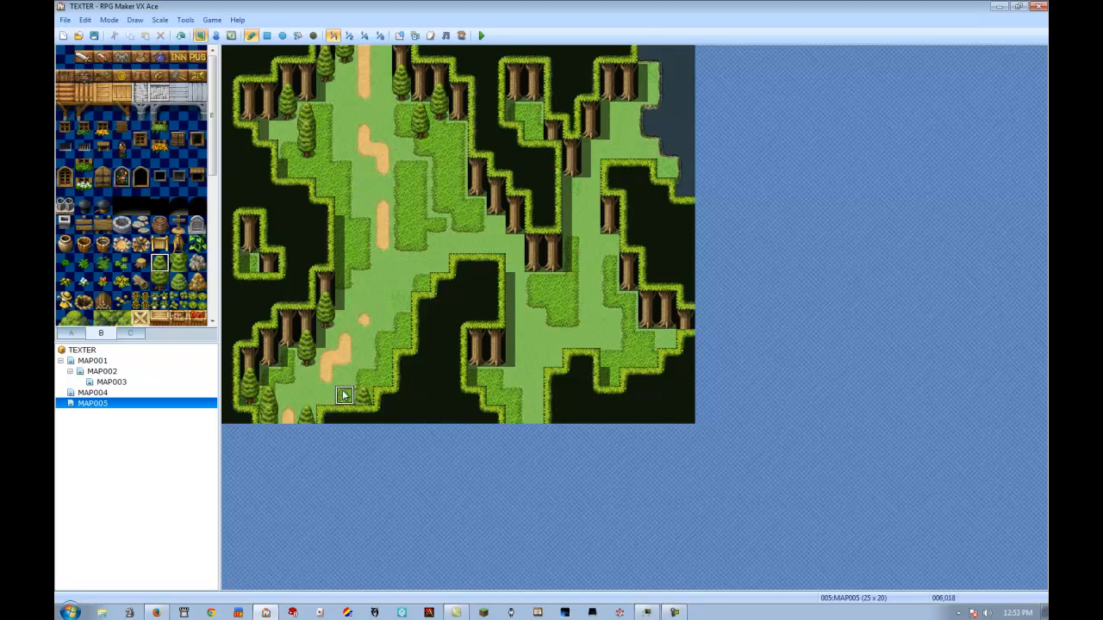
pyautogui.click(326, 396)
pyautogui.click(178, 263)
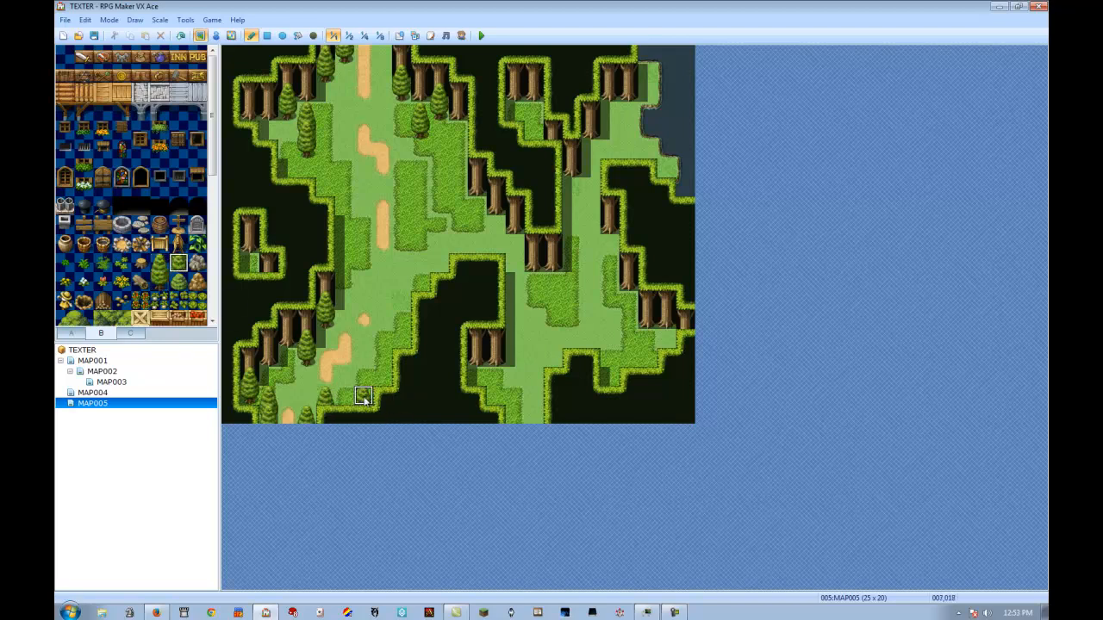
pyautogui.click(164, 265)
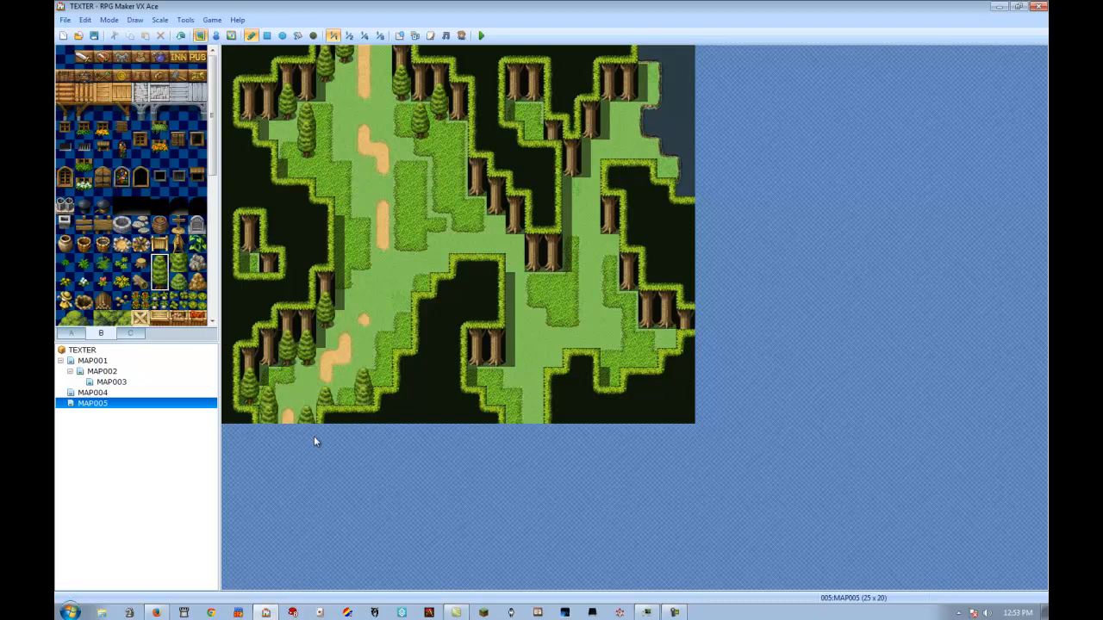
# Build a three-tile-tall conifer below the southwestern trunks and place a two-tile conifer east of the small round dirt patch
pyautogui.click(288, 362)
pyautogui.click(183, 269)
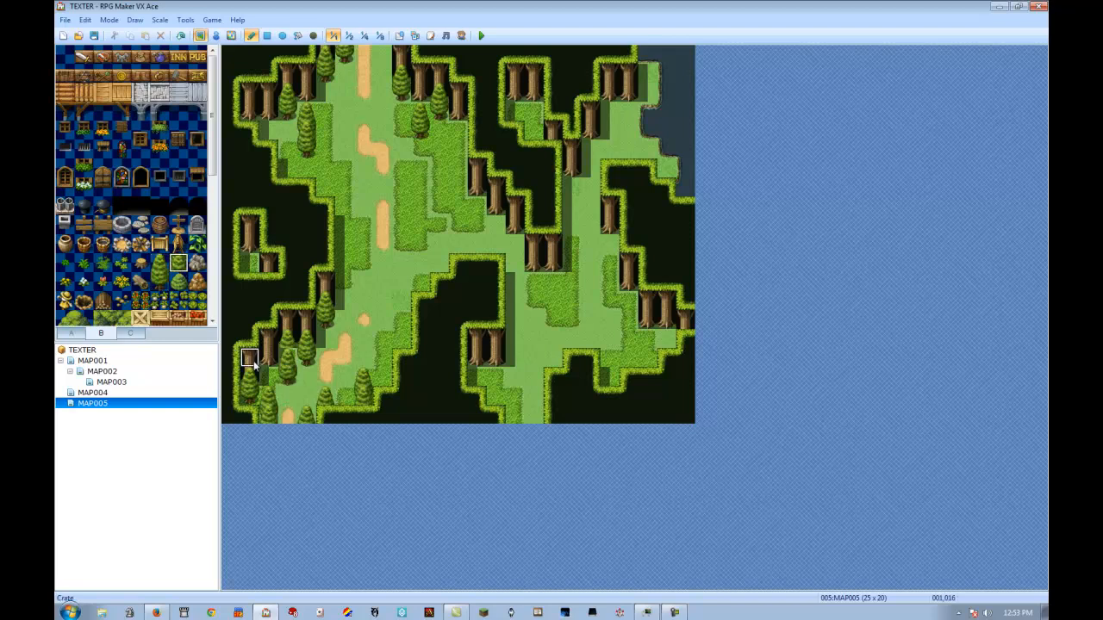
pyautogui.moveTo(160, 262); pyautogui.dragTo(159, 280)
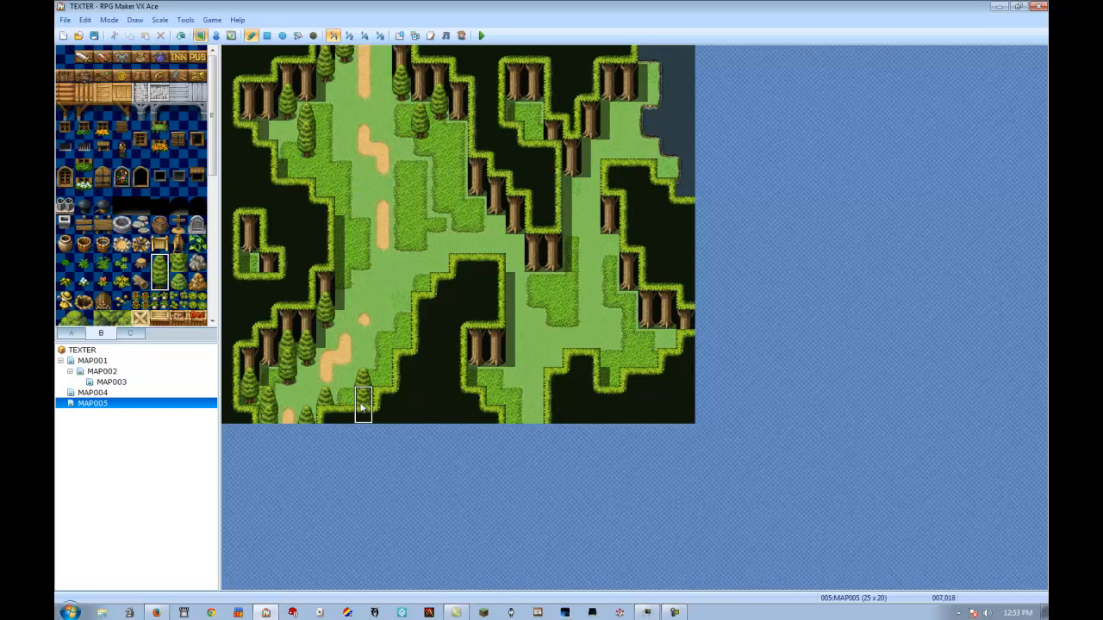
pyautogui.click(383, 329)
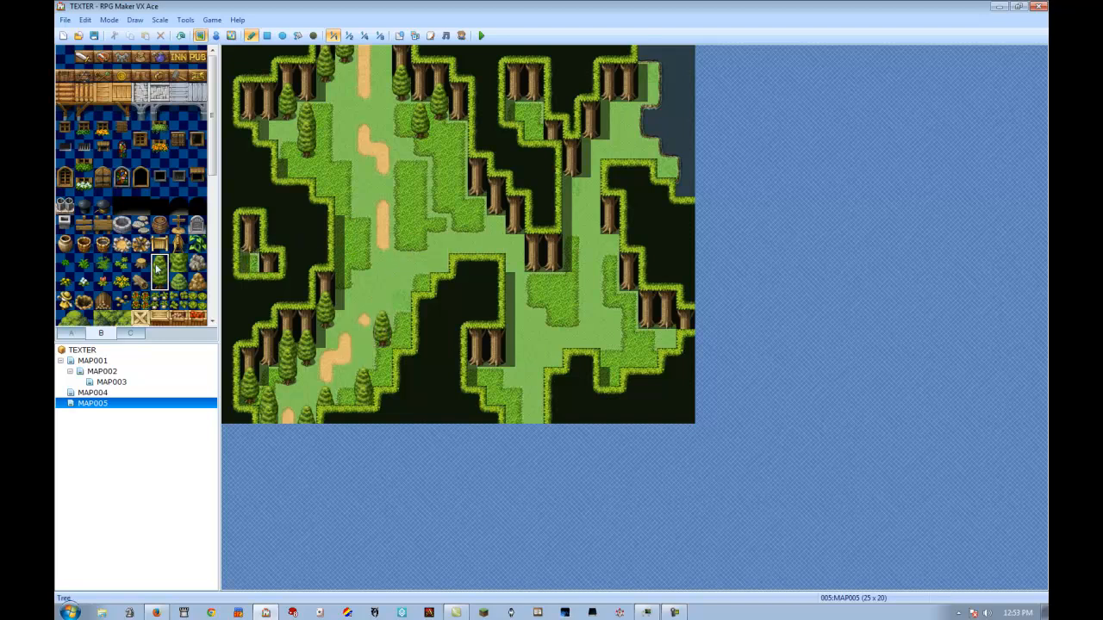
# Add treetops in the western enclosed clearing and above the central canopy, plus two conifers before the diagonal row of trunks
pyautogui.click(250, 265)
pyautogui.click(161, 264)
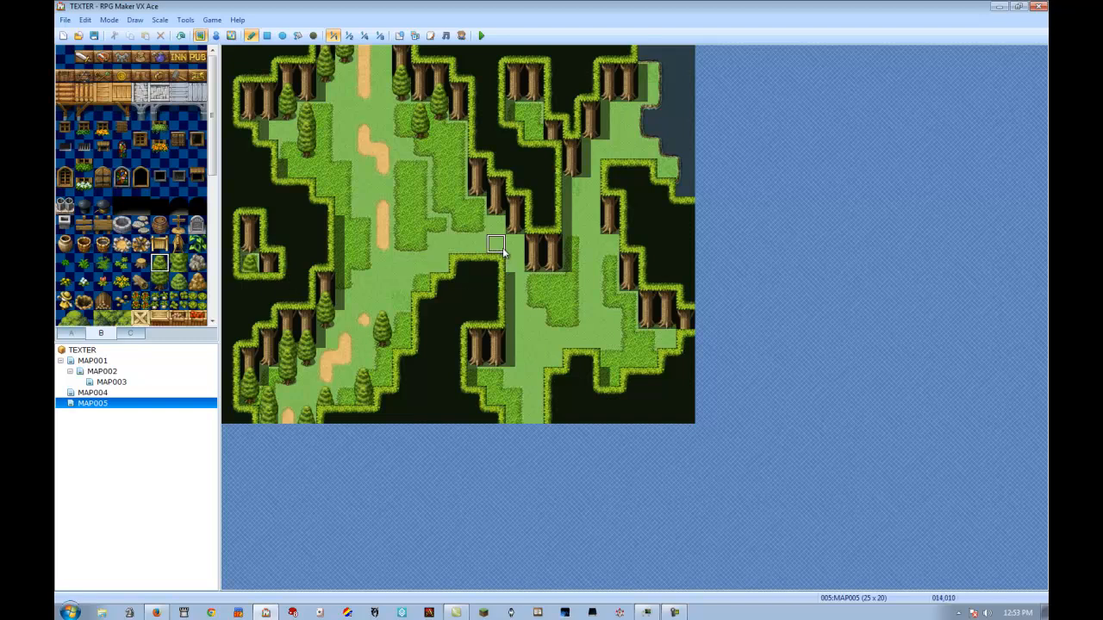
pyautogui.click(459, 245)
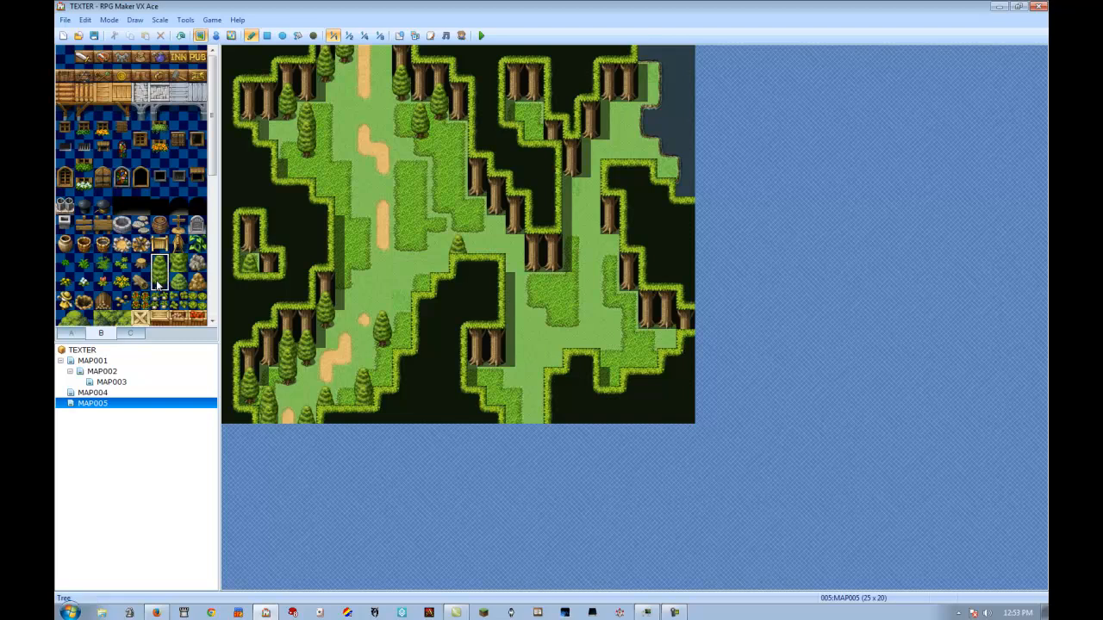
pyautogui.click(479, 196)
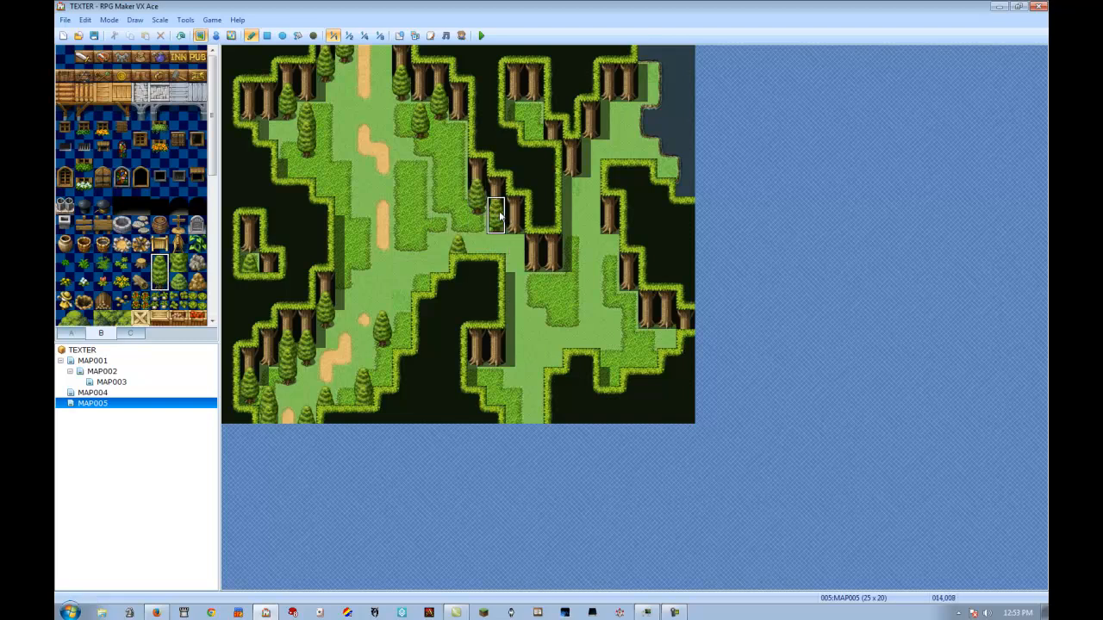
# Place a conifer under the western trunk of the south-central clearing and a treetop over the canopy edge southeast of it
pyautogui.click(479, 359)
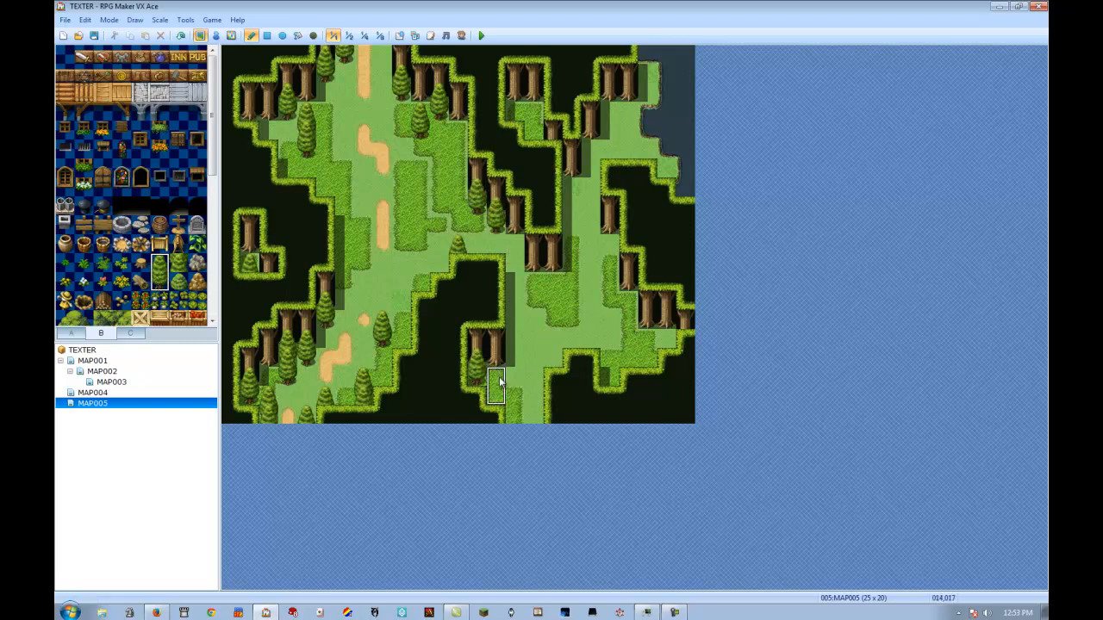
pyautogui.click(160, 264)
pyautogui.click(497, 400)
# Place two conifers in front of the central trunk pair and make the eastern one a tile taller
pyautogui.moveTo(166, 274); pyautogui.dragTo(166, 279)
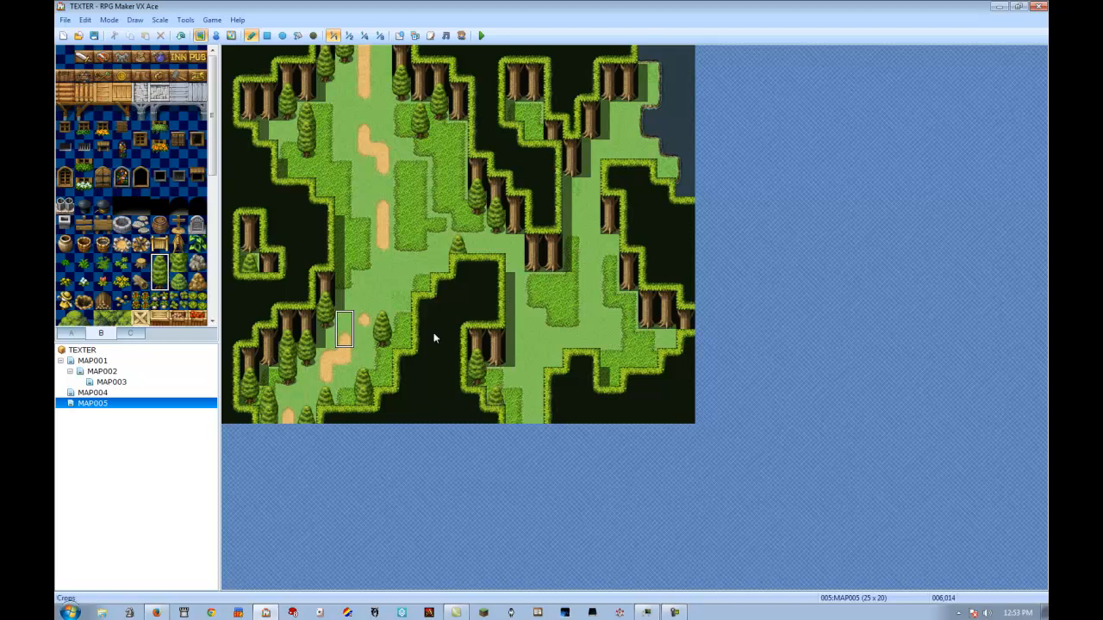
pyautogui.click(557, 267)
pyautogui.click(537, 262)
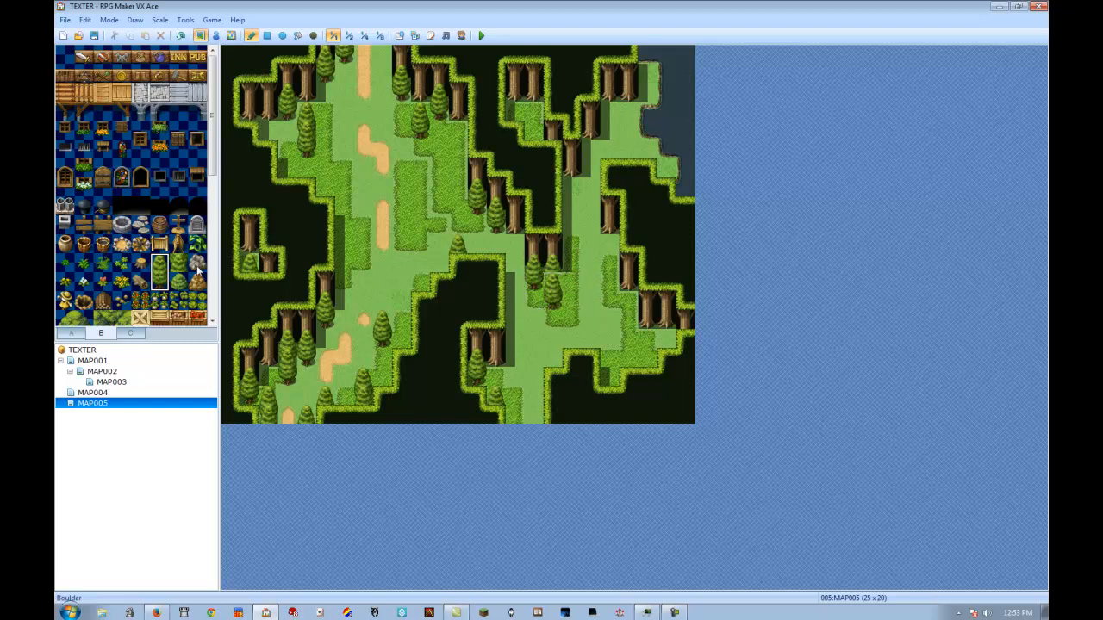
pyautogui.click(554, 277)
# Place two-tile conifers in the southeastern grass, below the eastern forest's first trunk and before the trunk at the eastern passage
pyautogui.click(156, 267)
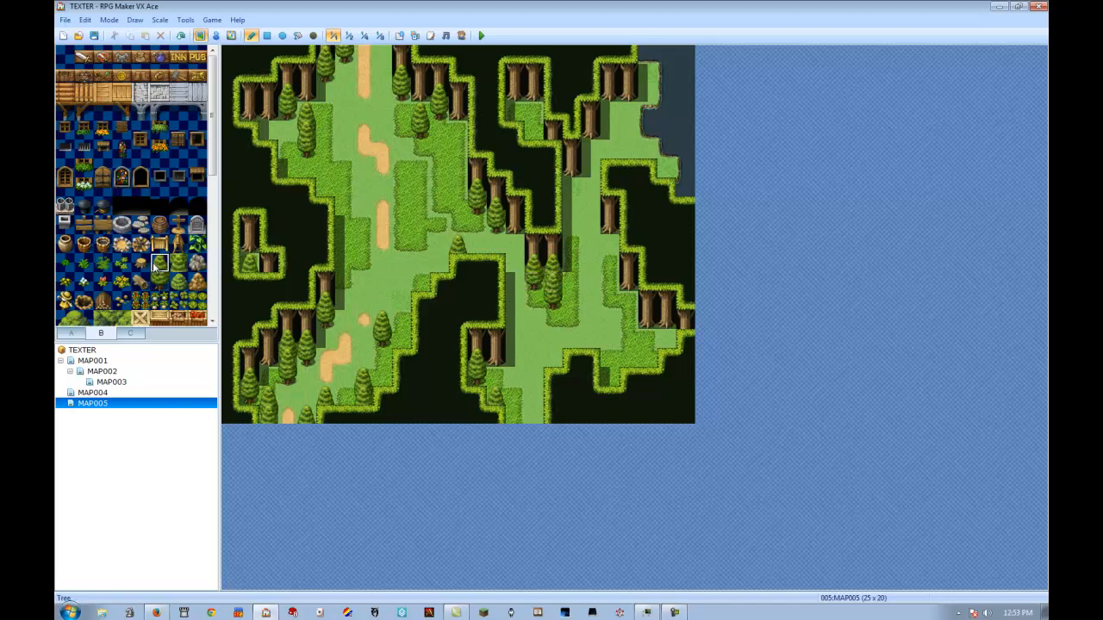
pyautogui.click(610, 344)
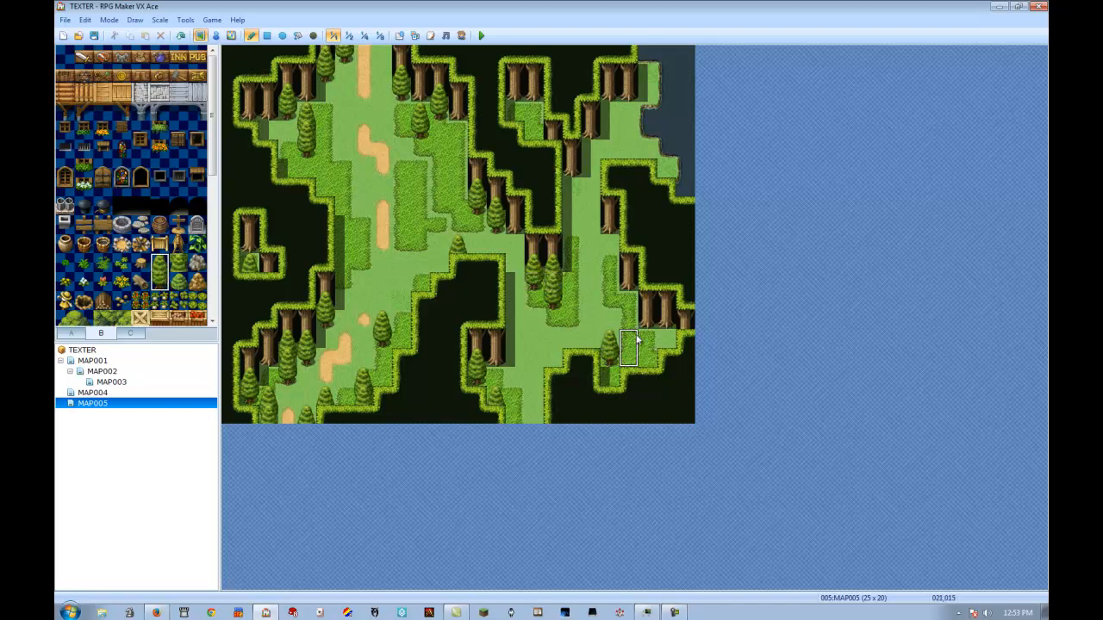
pyautogui.click(611, 257)
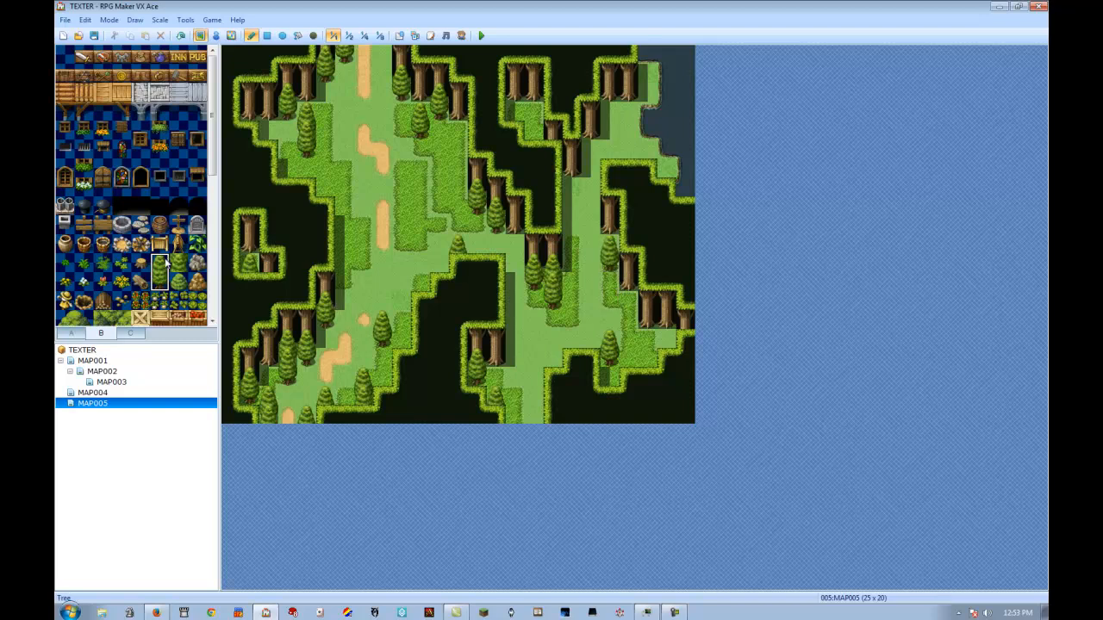
pyautogui.click(572, 171)
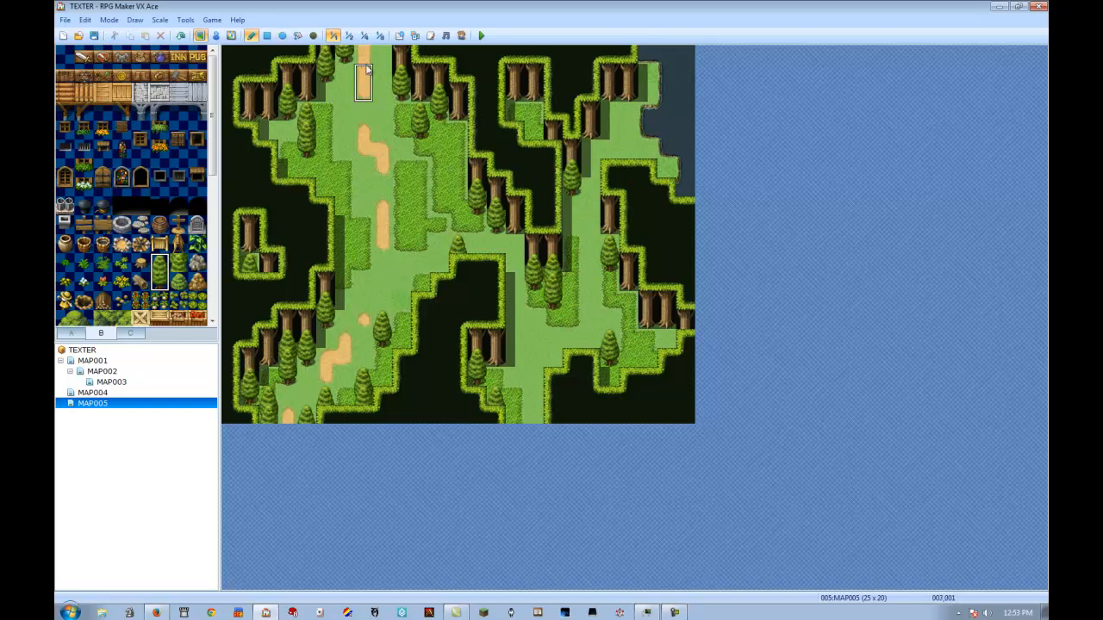
# Place four conifers in the tall grass east of the dirt path, making the one beside the diagonal trunks three tiles tall
pyautogui.click(306, 366)
pyautogui.click(398, 136)
pyautogui.click(456, 175)
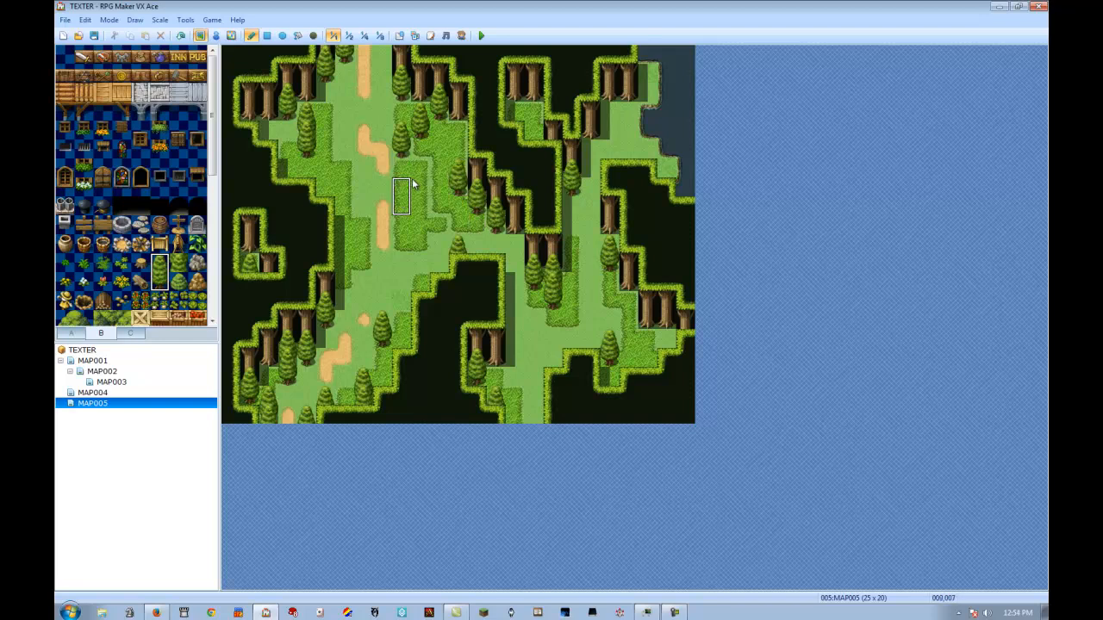
pyautogui.click(456, 188)
pyautogui.click(178, 262)
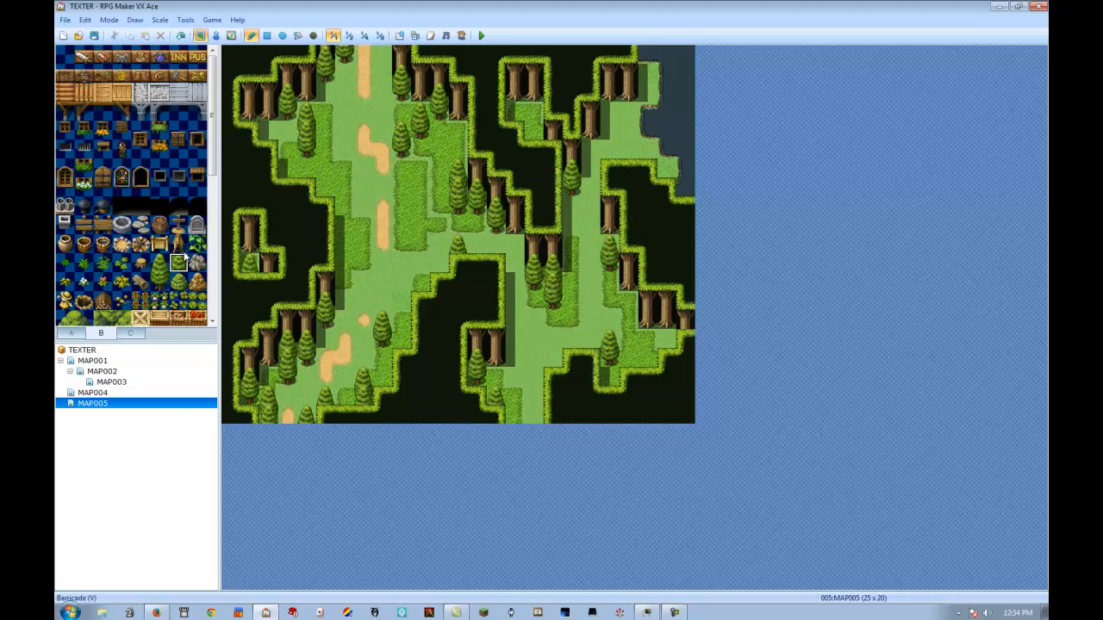
pyautogui.click(157, 272)
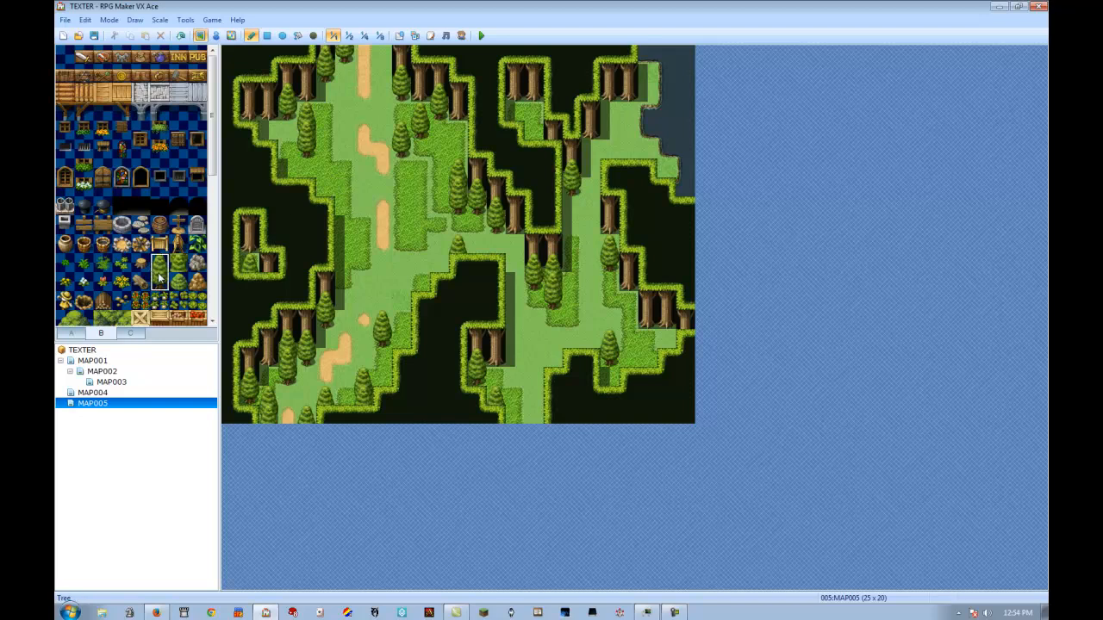
pyautogui.click(416, 173)
pyautogui.click(437, 200)
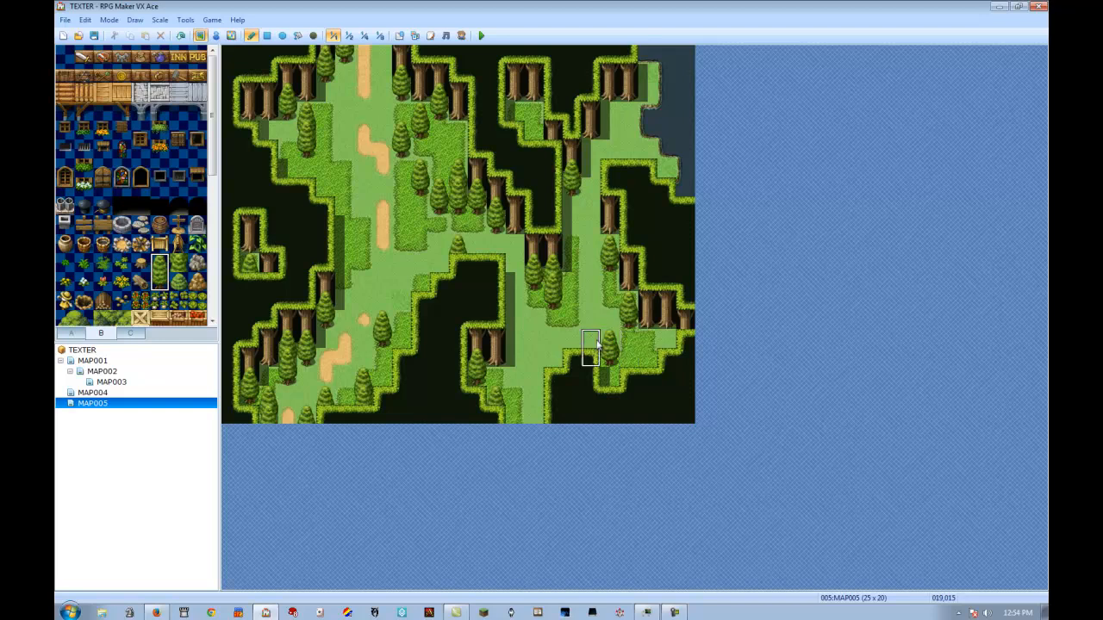
# Place conifers on the canopy corner at the southern passage, in the south-central grass strip, and northwest of the southeastern grass conifer
pyautogui.click(556, 345)
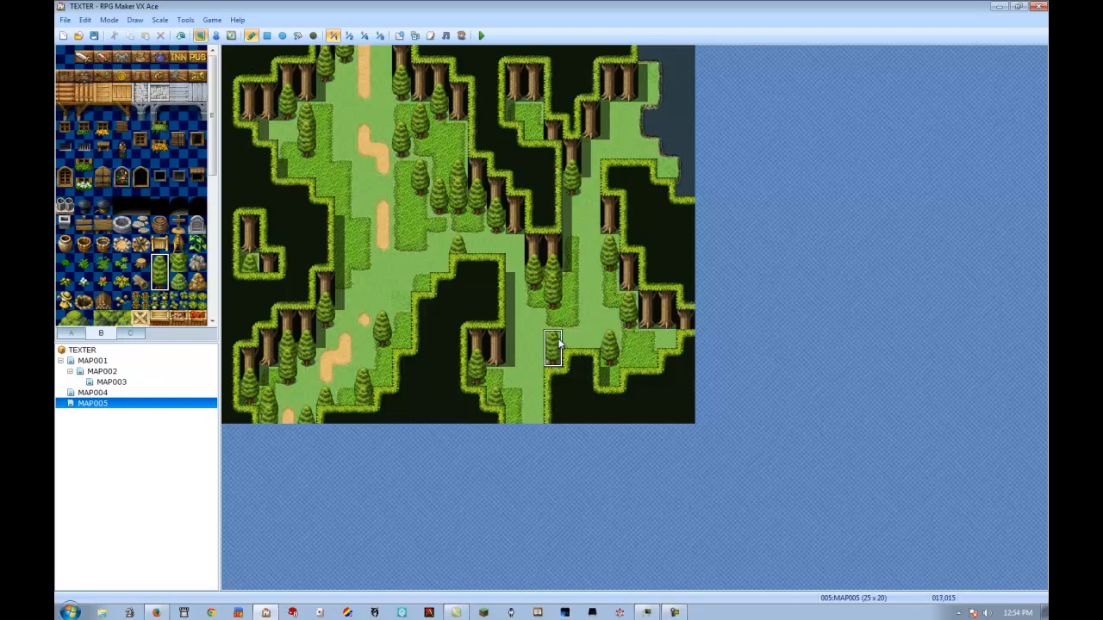
pyautogui.click(517, 384)
pyautogui.click(155, 264)
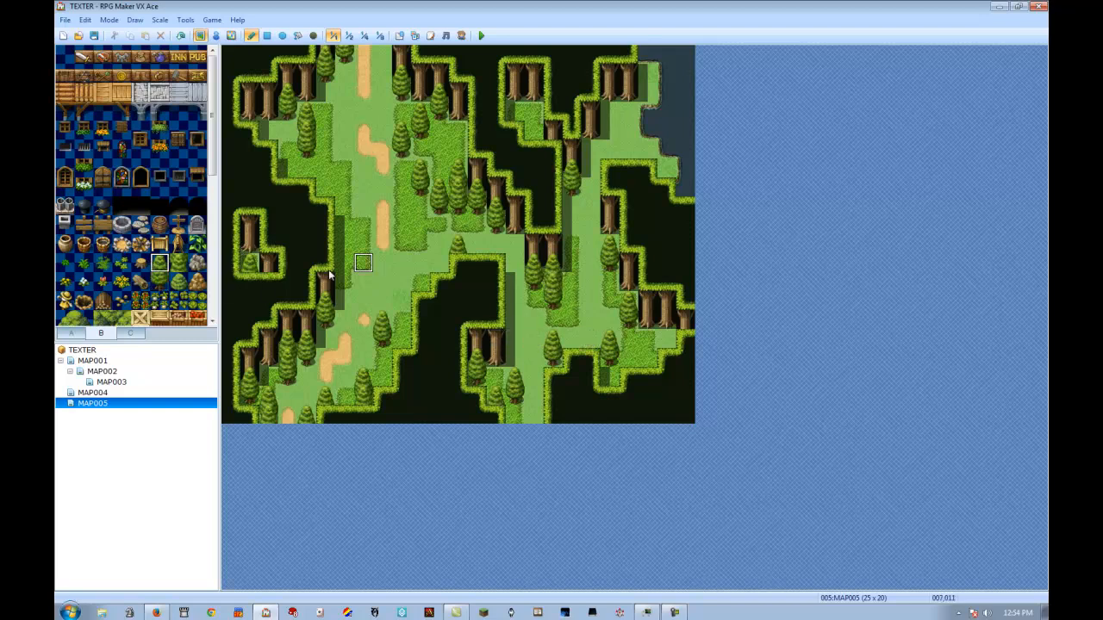
pyautogui.click(179, 263)
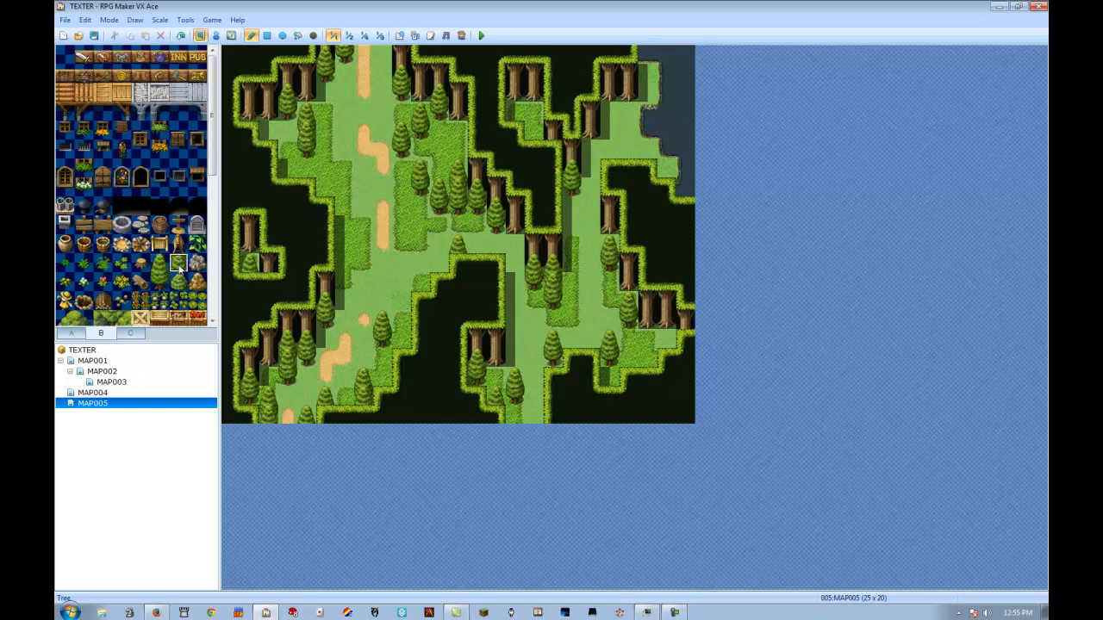
pyautogui.click(591, 340)
# Add a treetop in the southeastern grass corner and a two-tile conifer in front of the trunks above it
pyautogui.click(159, 263)
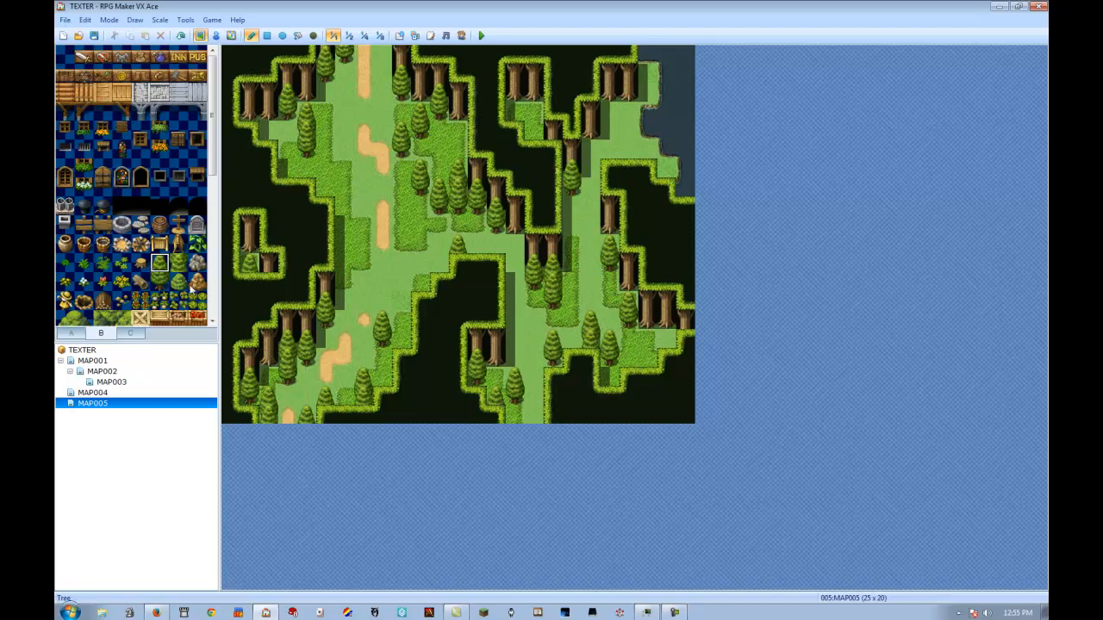
pyautogui.click(649, 358)
pyautogui.click(665, 318)
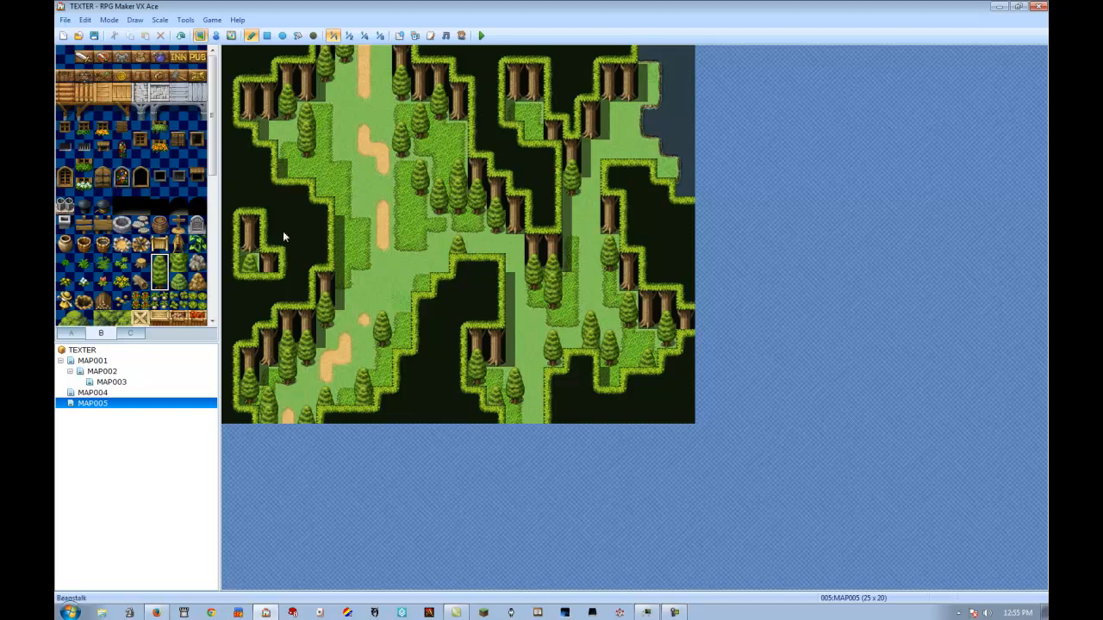
# Place conifers along the northeastern shore: two side by side above the canopy edge and one under the northern trunk pair
pyautogui.click(668, 153)
pyautogui.click(160, 265)
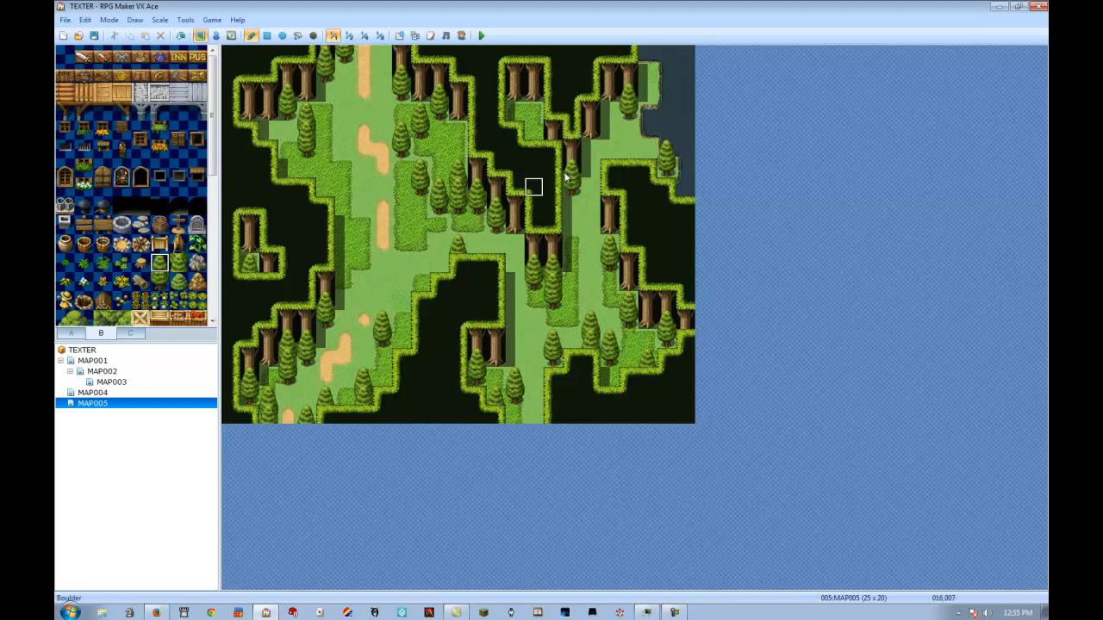
pyautogui.click(645, 147)
pyautogui.moveTo(161, 264); pyautogui.dragTo(161, 281)
pyautogui.click(650, 131)
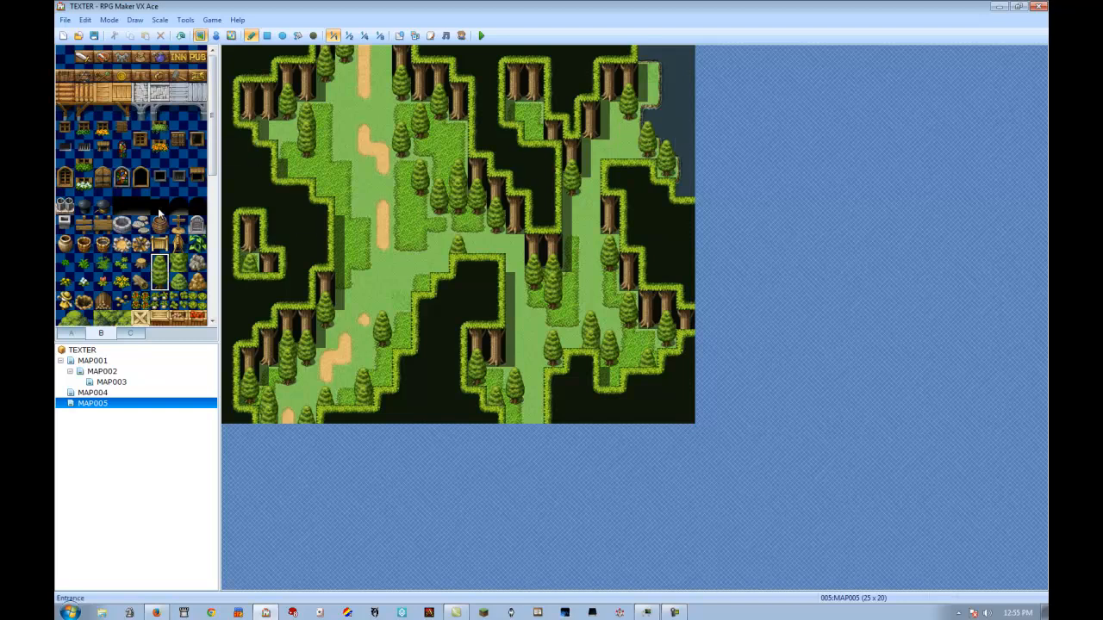
pyautogui.click(178, 263)
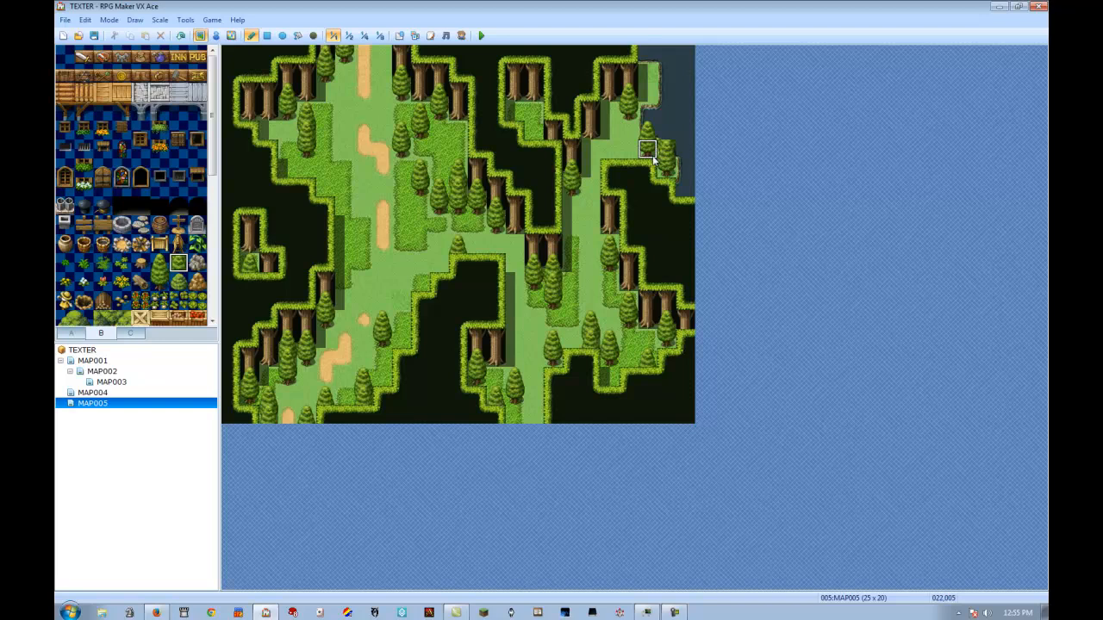
# Place a conifer on the northernmost shore strip, and a conifer and a treetop inside the enclosed northern clearing
pyautogui.click(159, 262)
pyautogui.moveTo(159, 262); pyautogui.dragTo(160, 282)
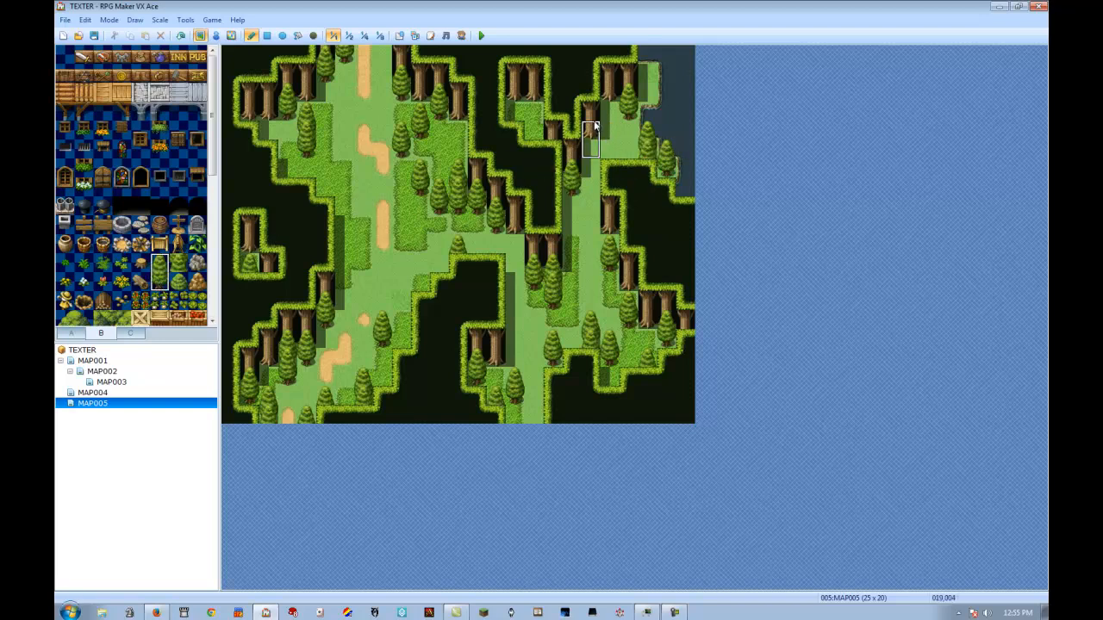
pyautogui.click(648, 63)
pyautogui.click(516, 93)
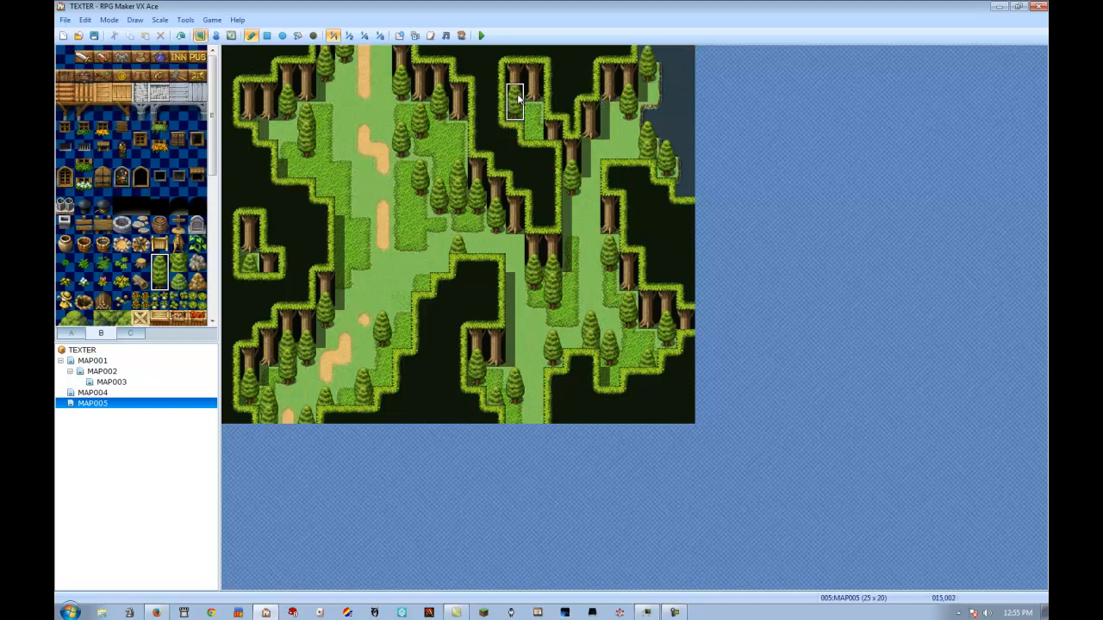
pyautogui.click(160, 263)
pyautogui.click(531, 131)
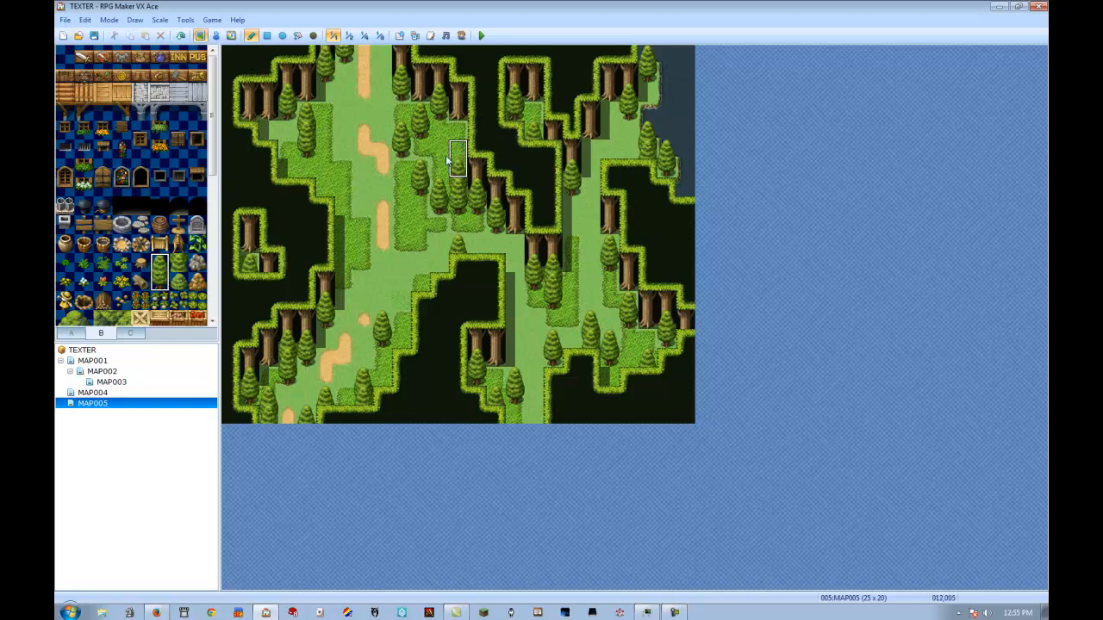
# Place two conifers beside the trunk at the lower end of the western grass strip, with a treetop below the western one
pyautogui.click(363, 257)
pyautogui.click(344, 286)
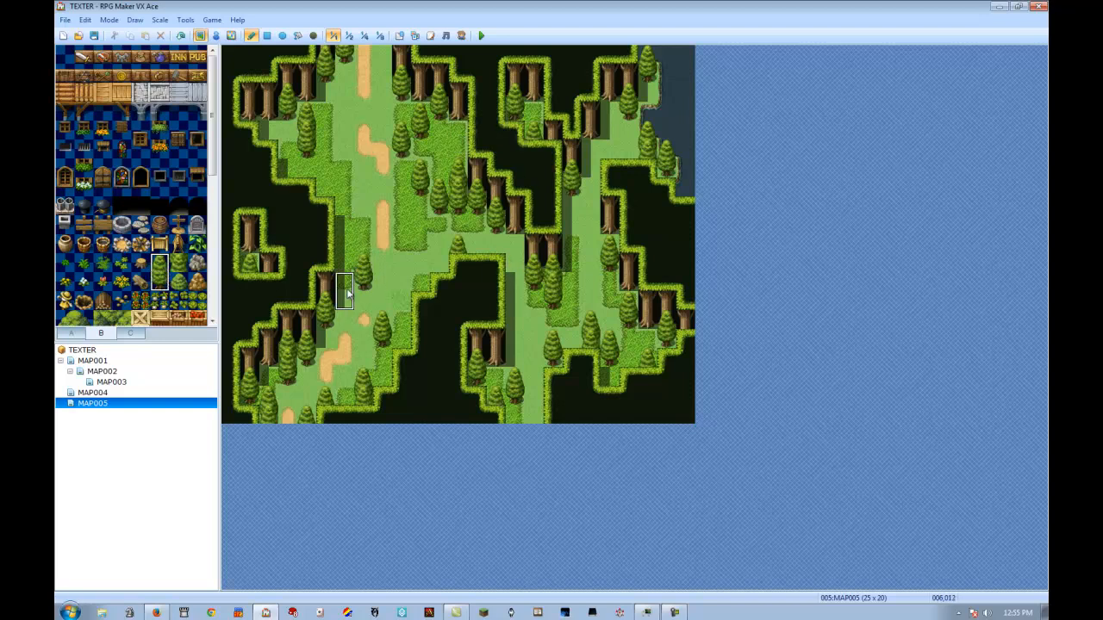
pyautogui.click(363, 220)
pyautogui.click(360, 170)
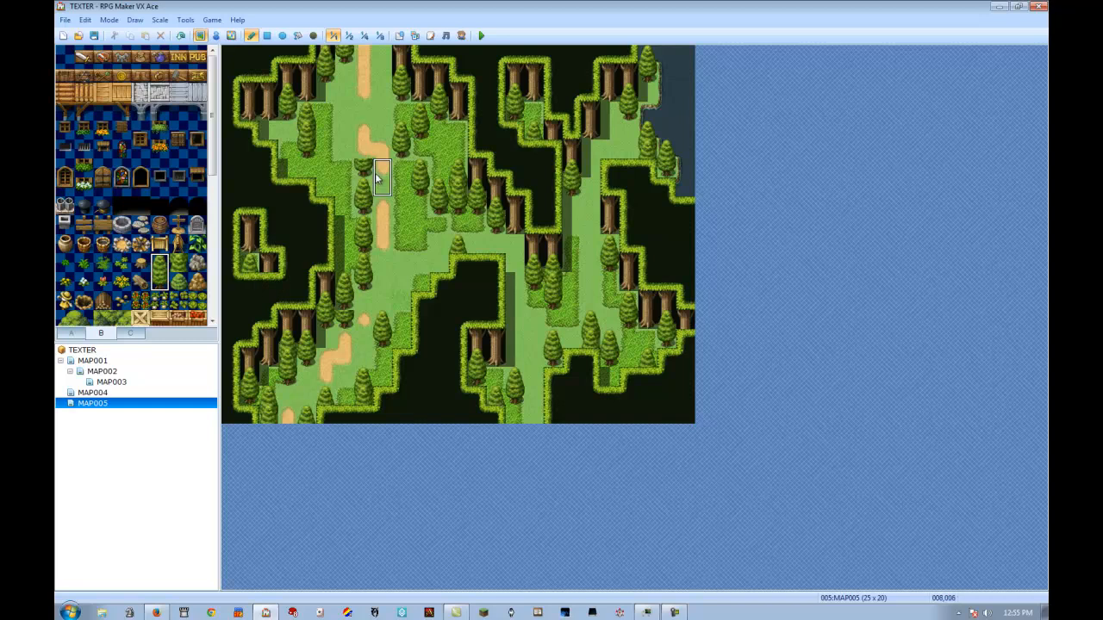
pyautogui.hotkey('ctrl', 'z')
pyautogui.hotkey('ctrl', 'z')
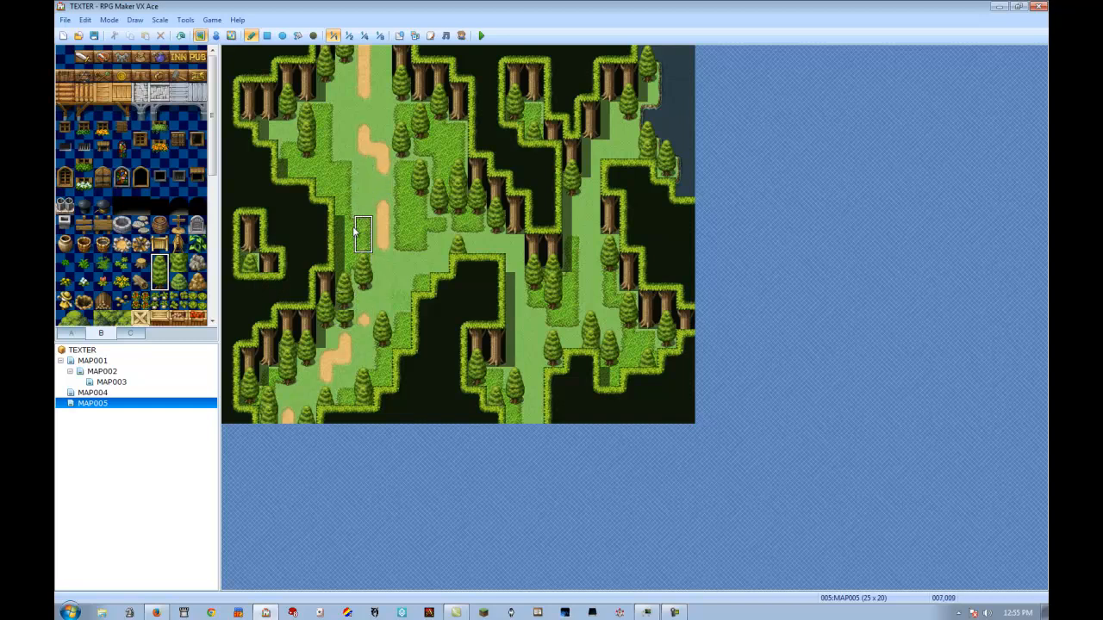
# Place conifers down the western forest edge and on the path's upper bend, joining two along the edge into one tall column
pyautogui.click(332, 175)
pyautogui.click(349, 189)
pyautogui.click(178, 262)
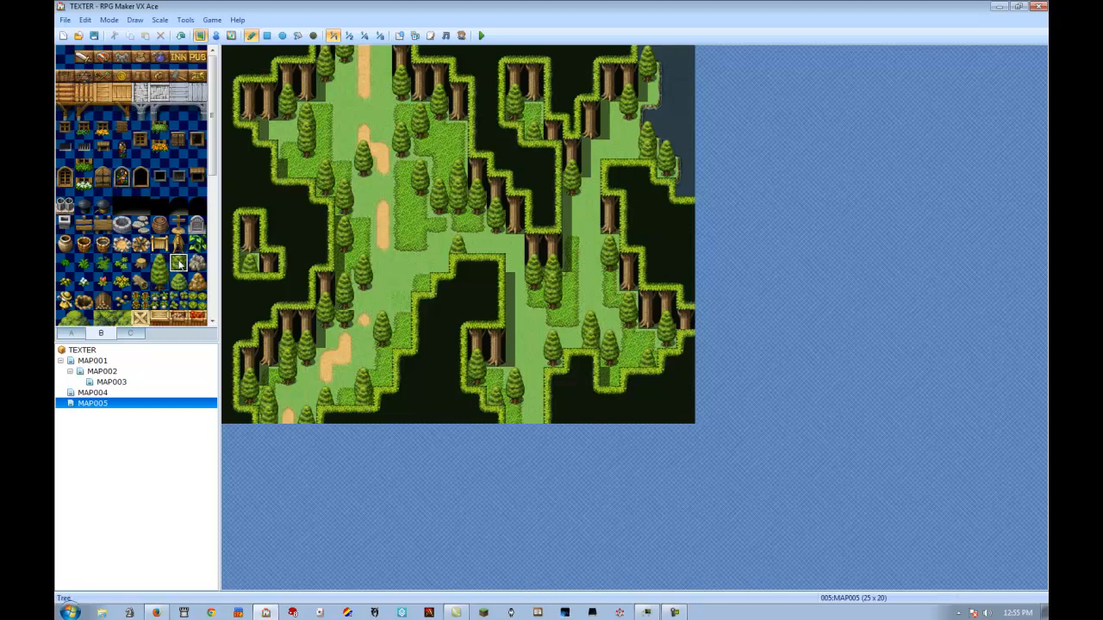
pyautogui.click(334, 228)
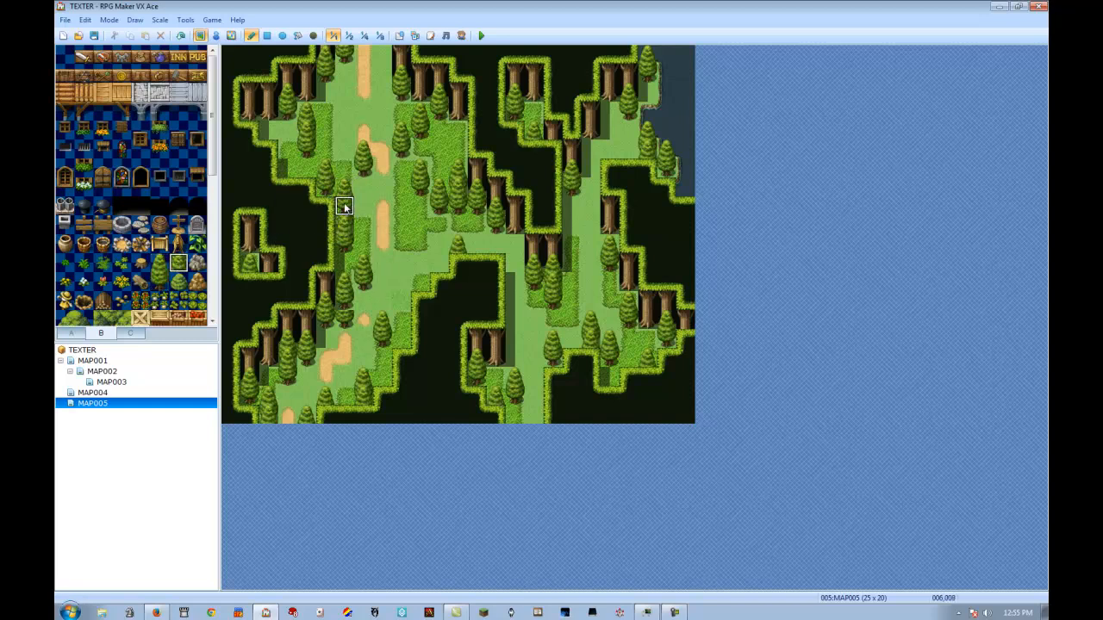
# Add a conifer above the one at the lower western grass strip and join the two with the overlapping tree tile
pyautogui.moveTo(159, 270); pyautogui.dragTo(160, 281)
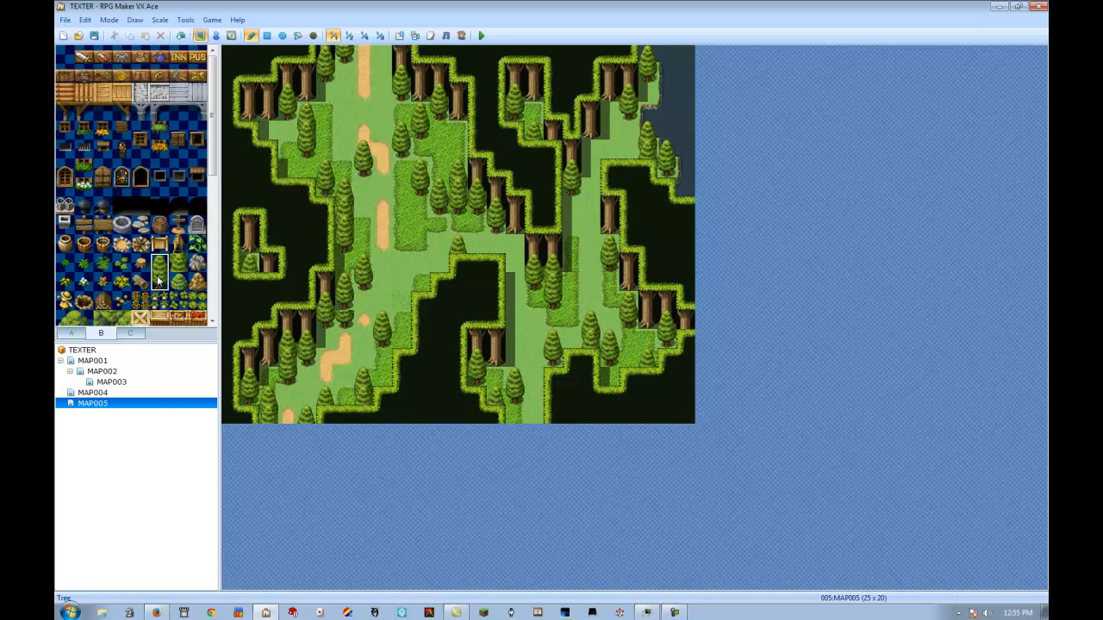
pyautogui.click(336, 233)
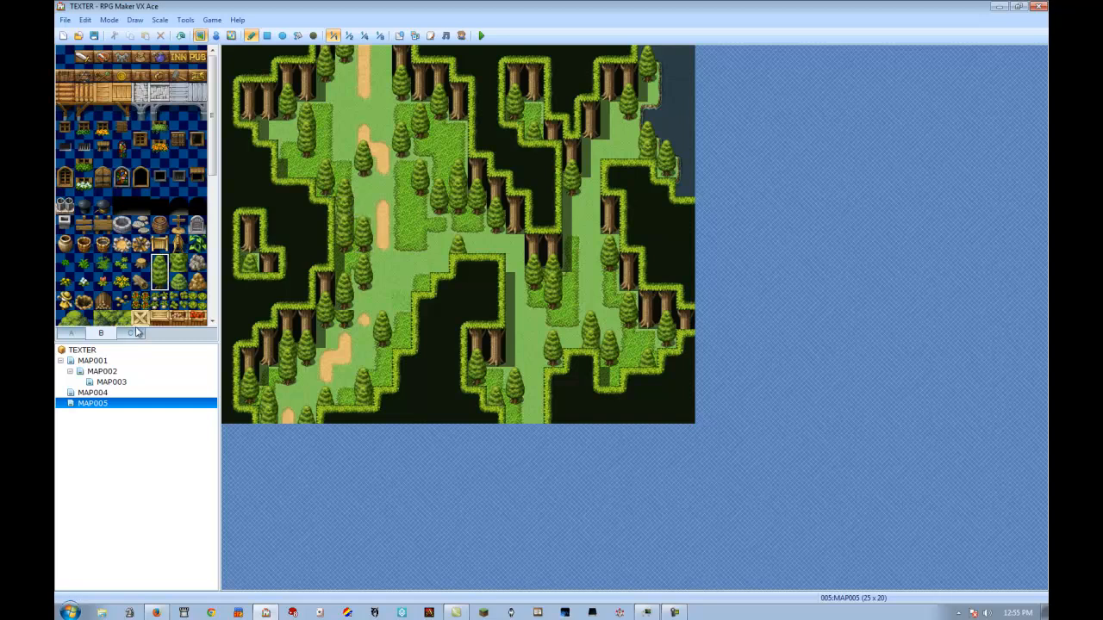
pyautogui.click(178, 263)
pyautogui.click(363, 245)
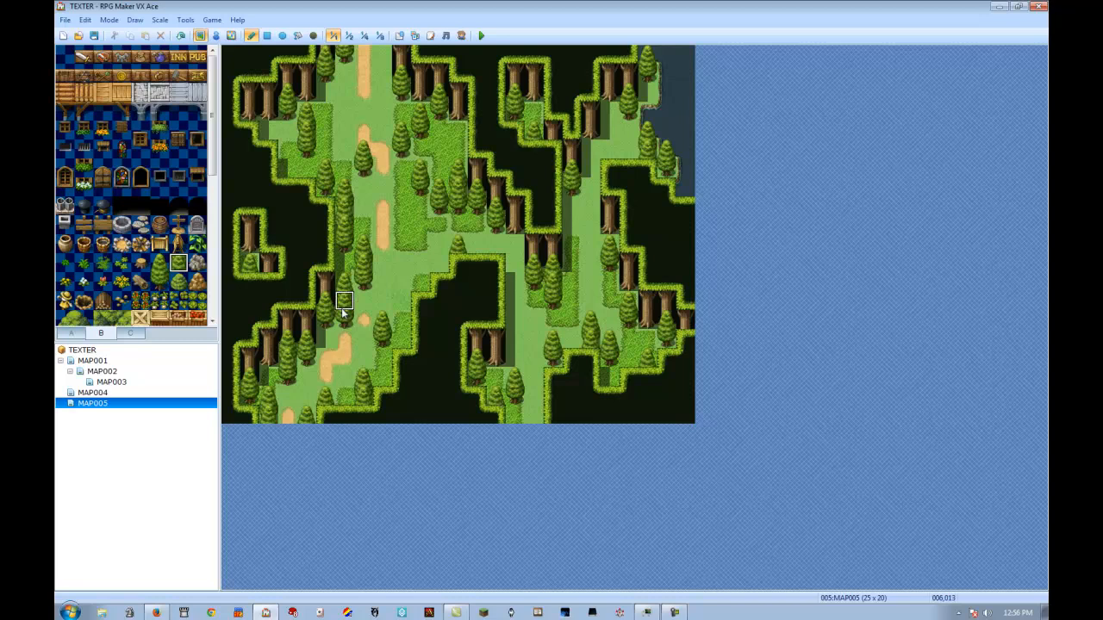
# Place conifers on both sides of the northern path, with a tall one on its western side and another in the northwestern grass
pyautogui.moveTo(160, 263); pyautogui.dragTo(159, 281)
pyautogui.click(362, 144)
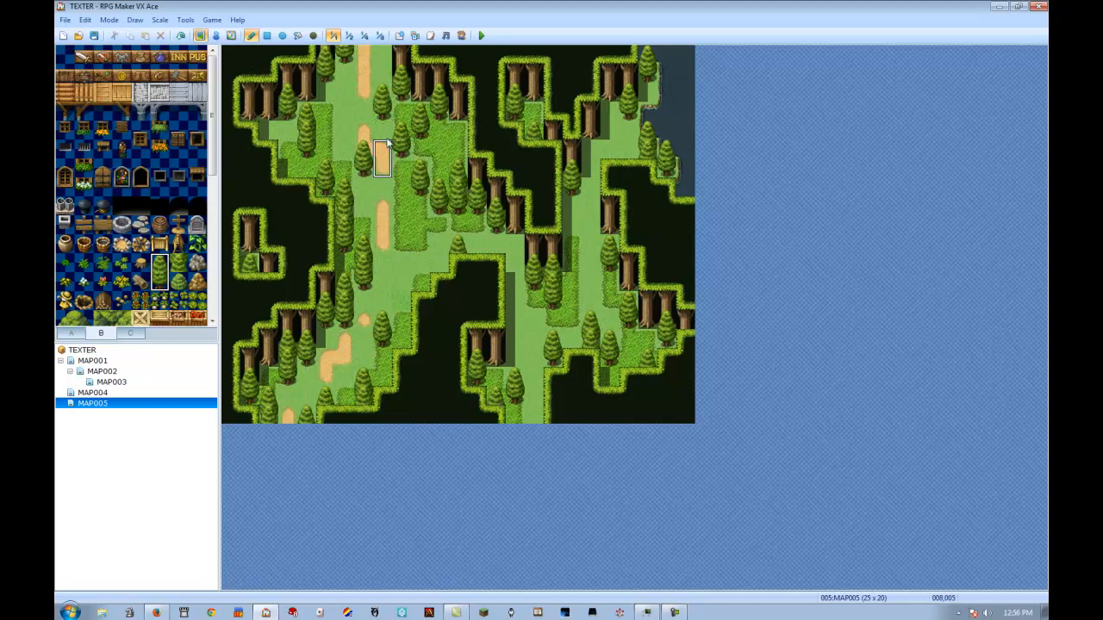
pyautogui.click(326, 121)
pyautogui.click(344, 103)
pyautogui.click(180, 259)
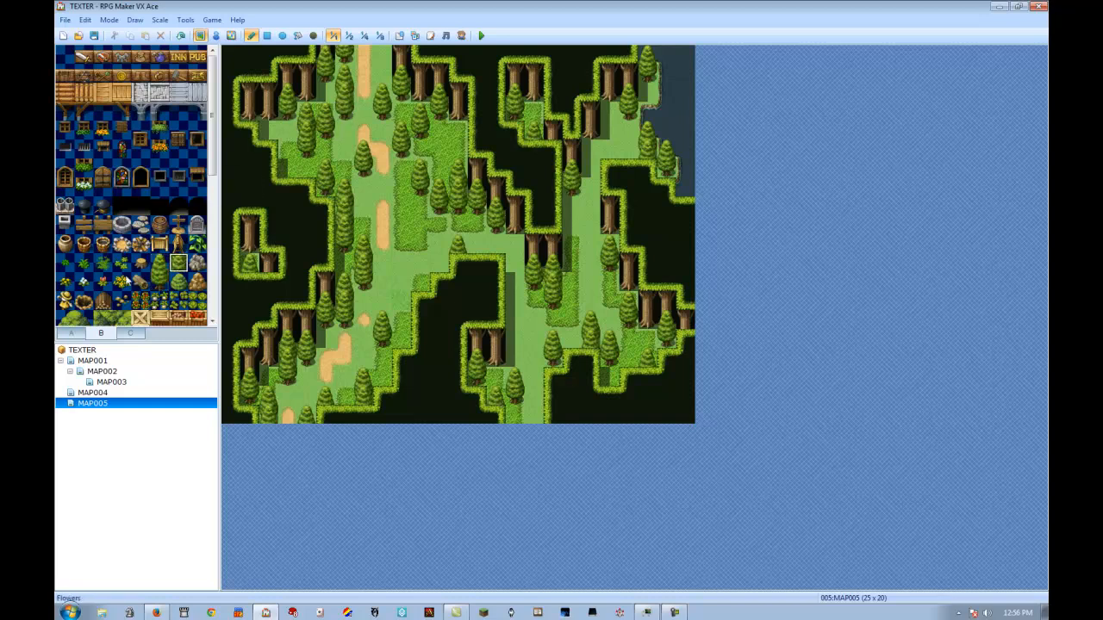
# Place a two-by-two round leafy tree on the central canopy's northwestern corner
pyautogui.scroll(-2, 121, 276)
pyautogui.moveTo(66, 207); pyautogui.dragTo(82, 224)
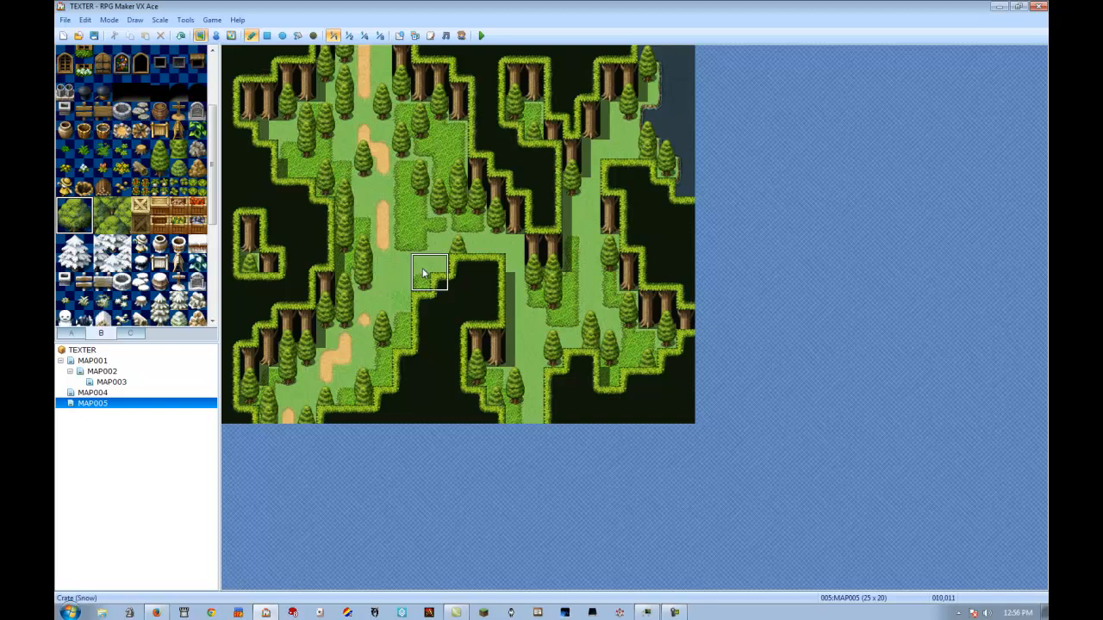
pyautogui.click(401, 246)
pyautogui.rightClick(472, 284)
pyautogui.click(442, 284)
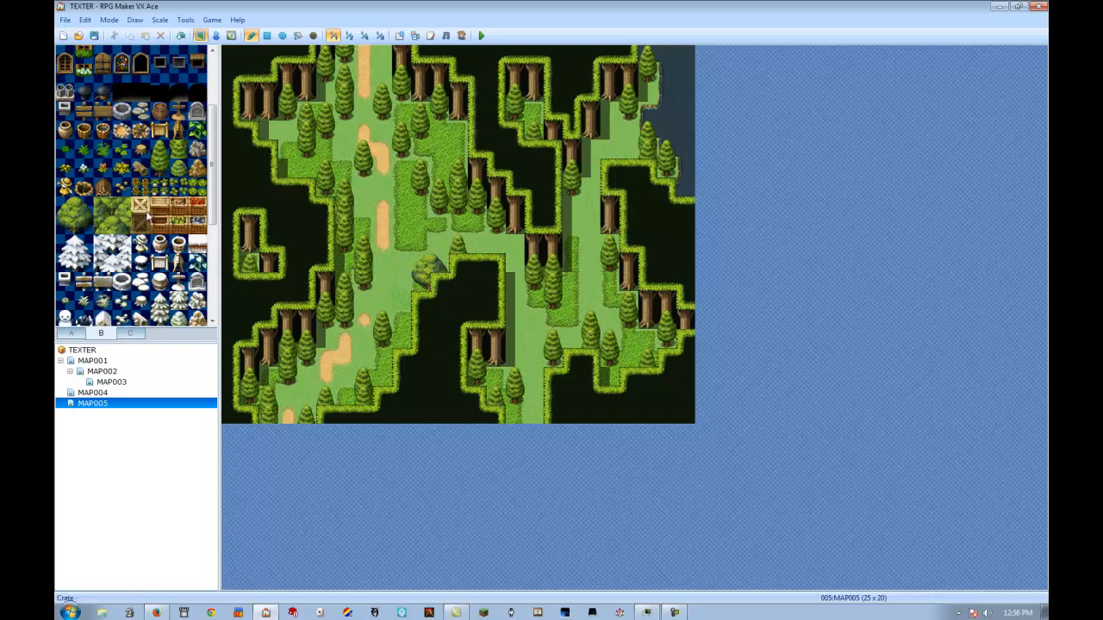
# Place a second round leafy tree northwest of the first and blend their shared corner with the overlapping foliage tile
pyautogui.click(82, 222)
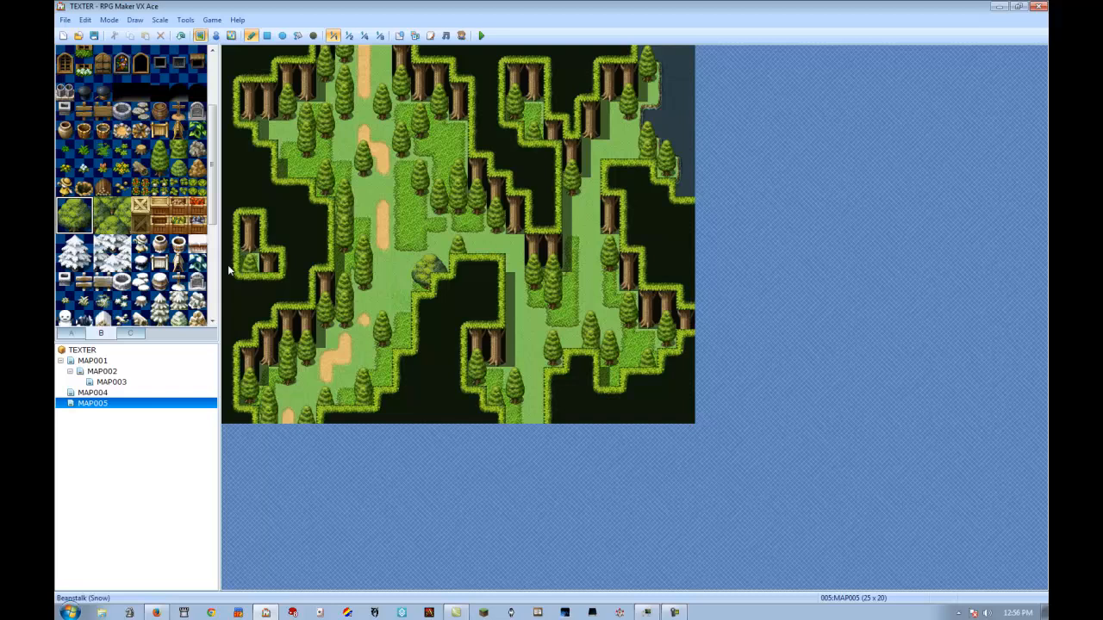
pyautogui.click(401, 244)
pyautogui.click(102, 223)
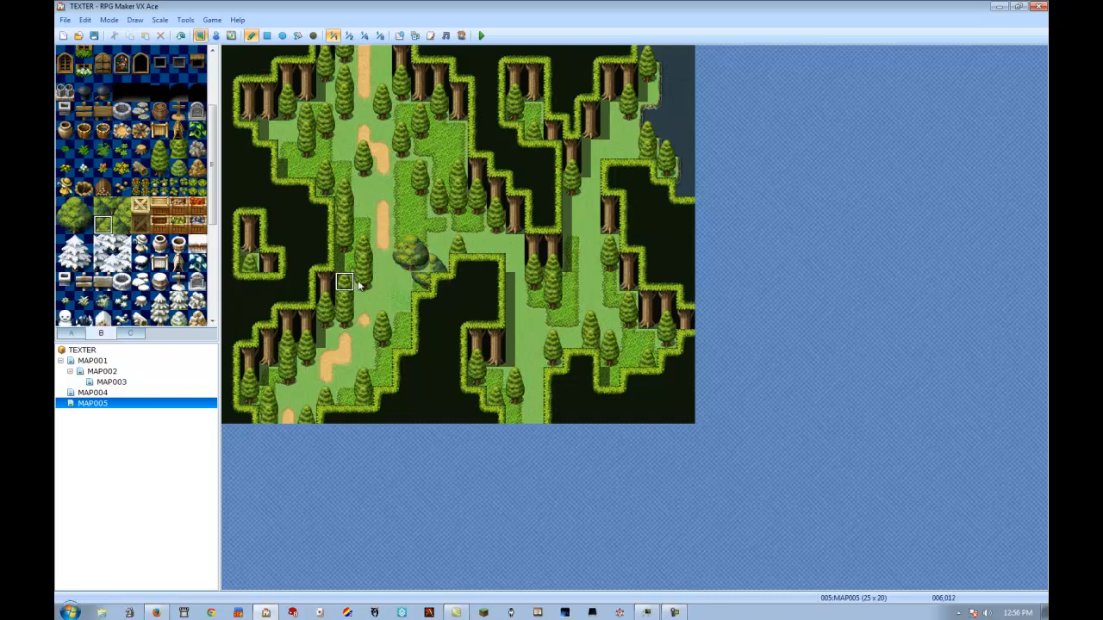
pyautogui.click(420, 264)
pyautogui.moveTo(73, 205); pyautogui.dragTo(86, 226)
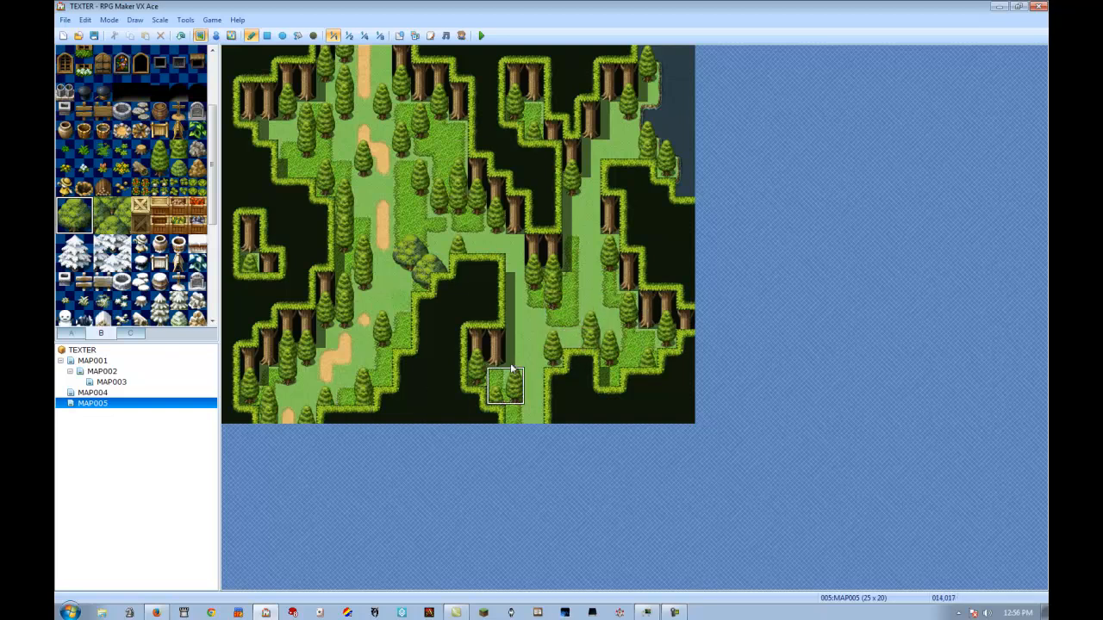
pyautogui.click(438, 109)
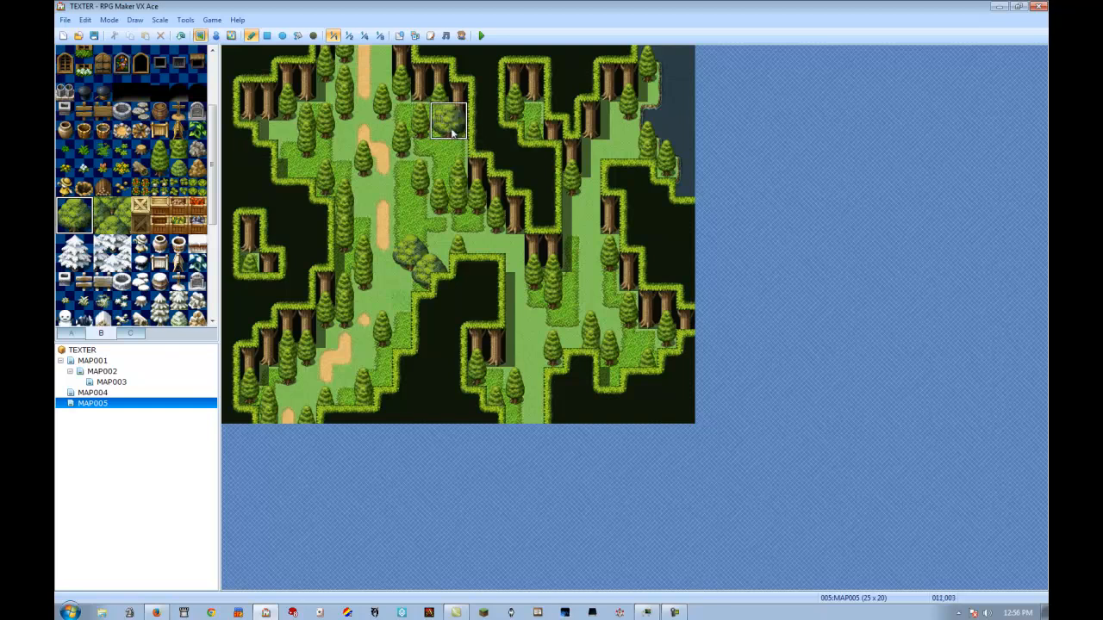
pyautogui.click(157, 171)
pyautogui.click(435, 115)
pyautogui.hotkey('ctrl', 'z')
pyautogui.hotkey('ctrl', 'z')
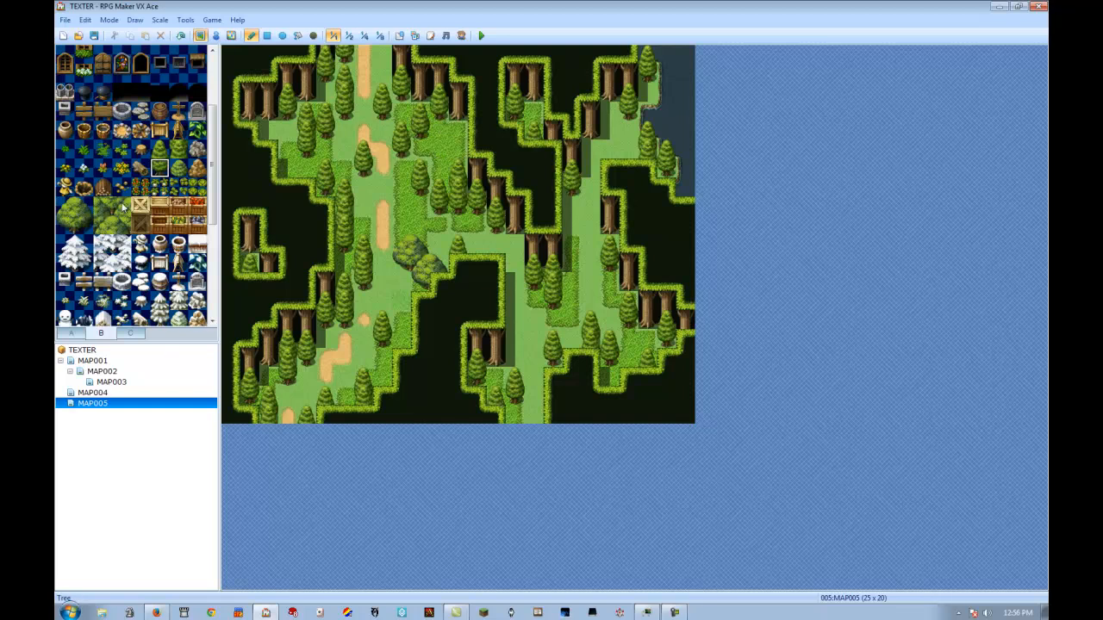
# Place round leafy trees below the northwestern trunk pair and in the southeastern grass, restoring the base of the tall conifer there
pyautogui.click(77, 213)
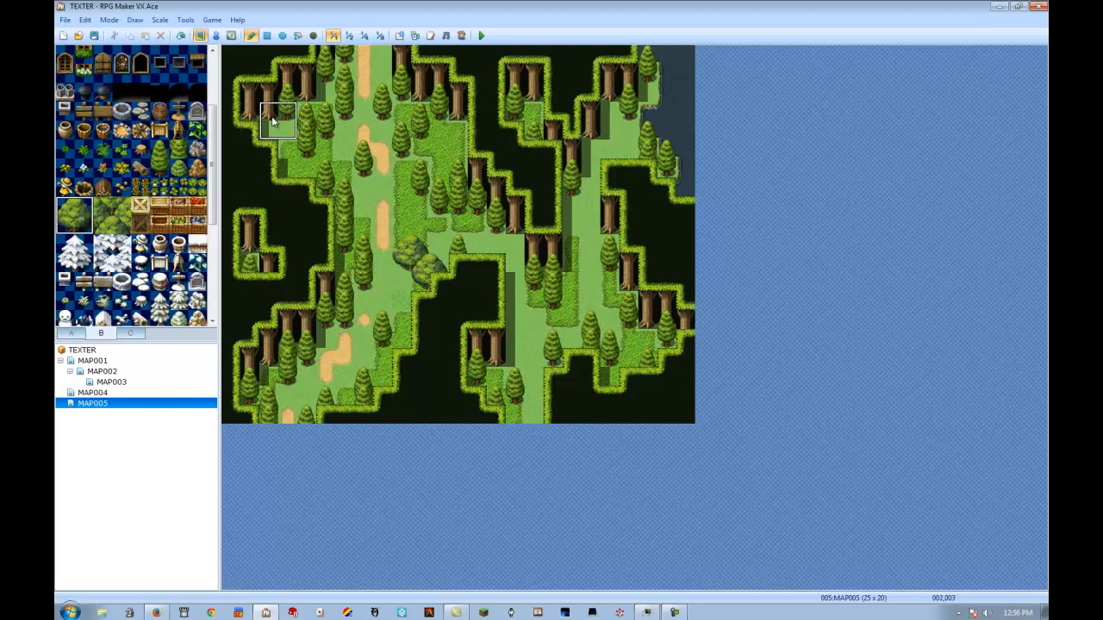
pyautogui.click(250, 123)
pyautogui.click(62, 214)
pyautogui.click(561, 306)
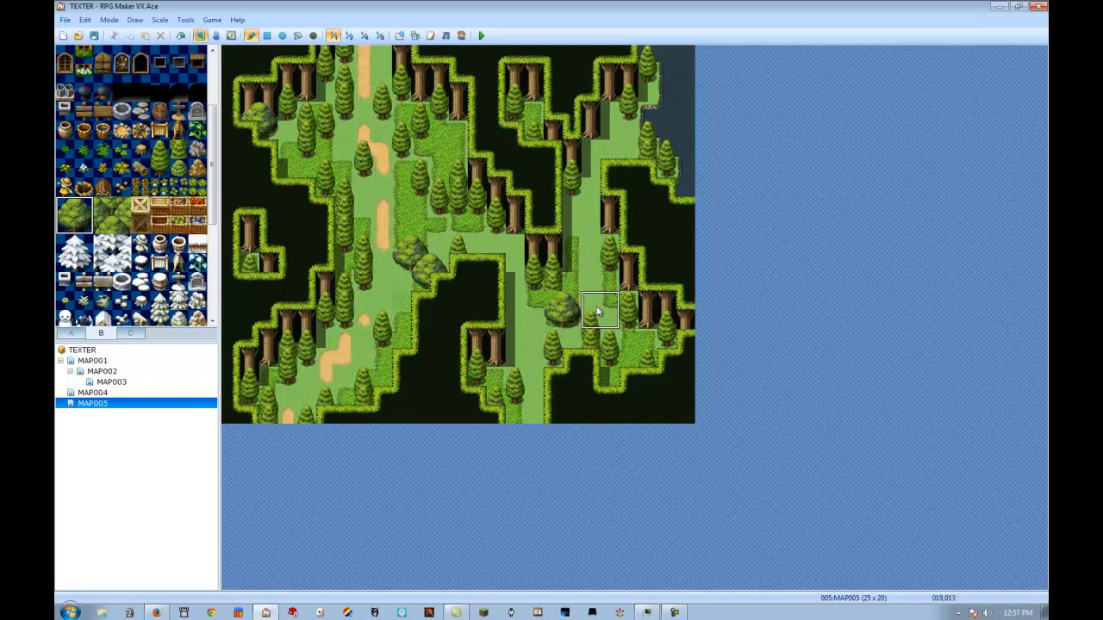
pyautogui.click(160, 168)
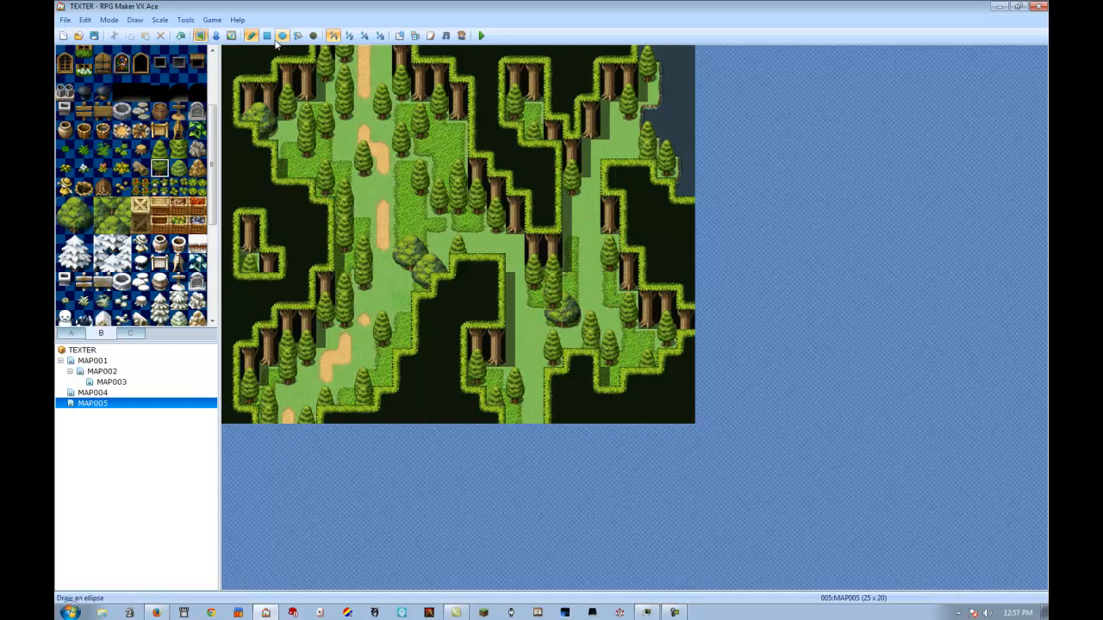
# Create an event at 017,013, above the southeastern leafy tree, using that tree's upper-left corner tile from Tileset-B as its graphic
pyautogui.click(215, 36)
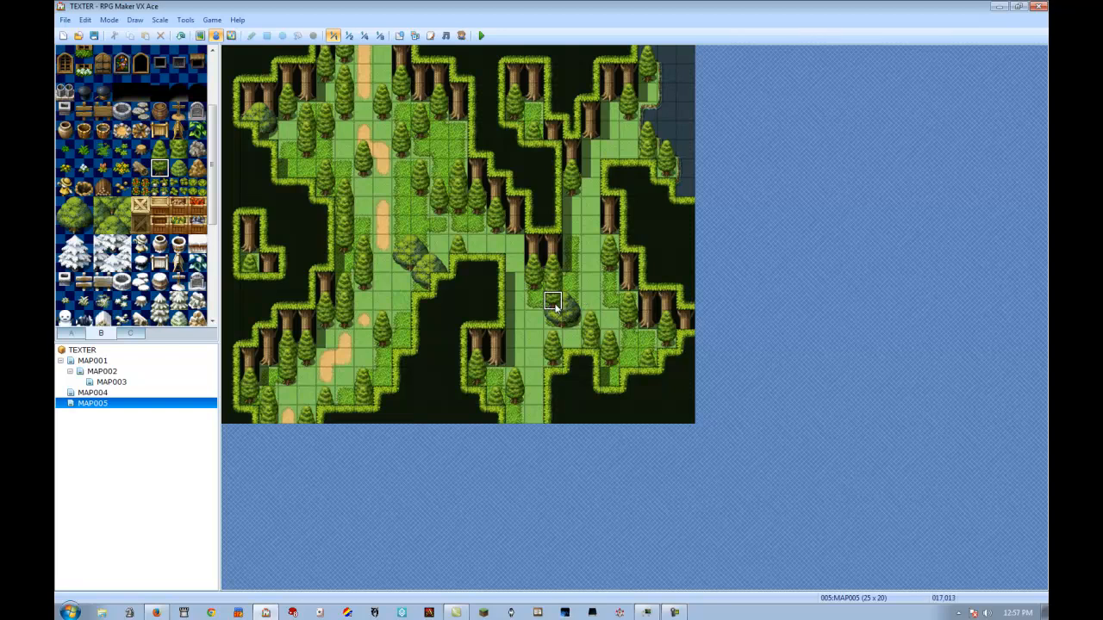
pyautogui.doubleClick(556, 308)
pyautogui.click(347, 354)
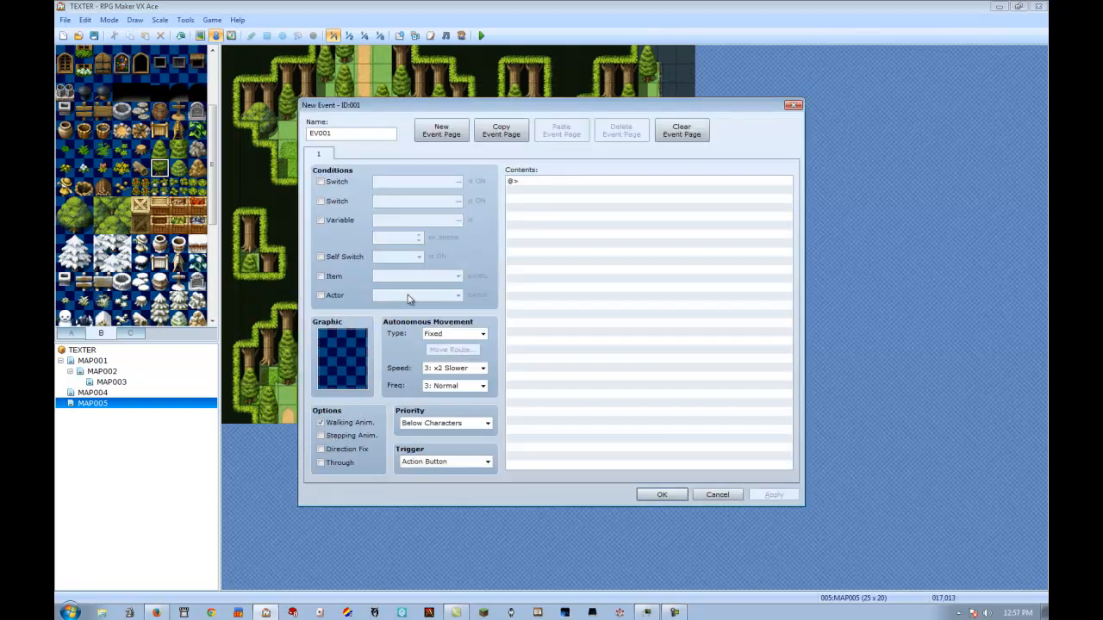
pyautogui.doubleClick(354, 381)
pyautogui.scroll(-10, 423, 345)
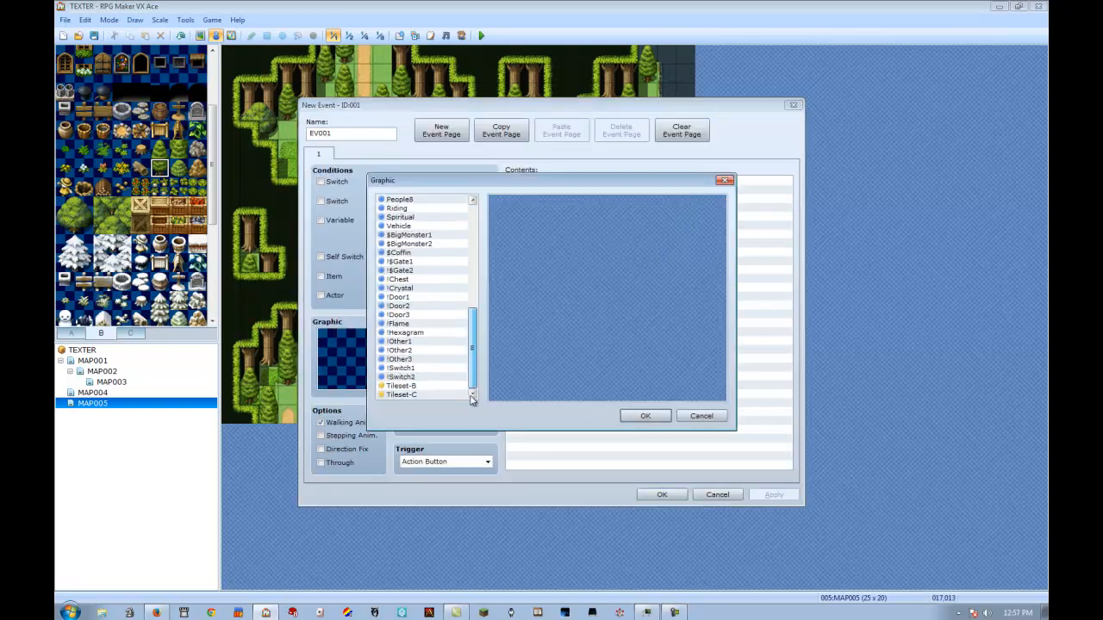
pyautogui.click(415, 394)
pyautogui.click(405, 386)
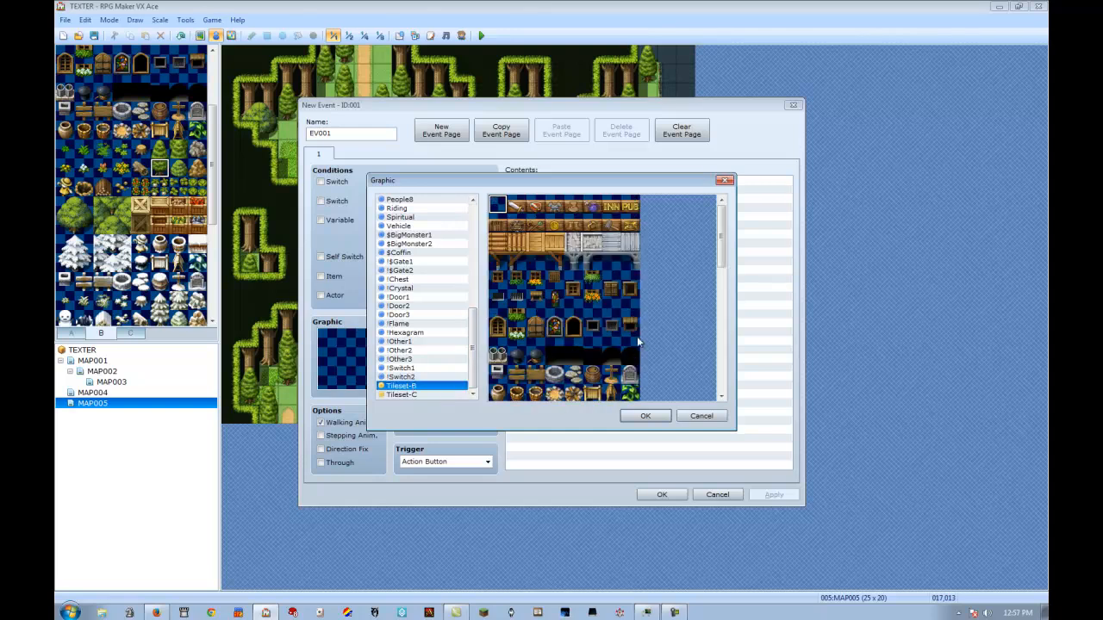
pyautogui.scroll(-5, 676, 339)
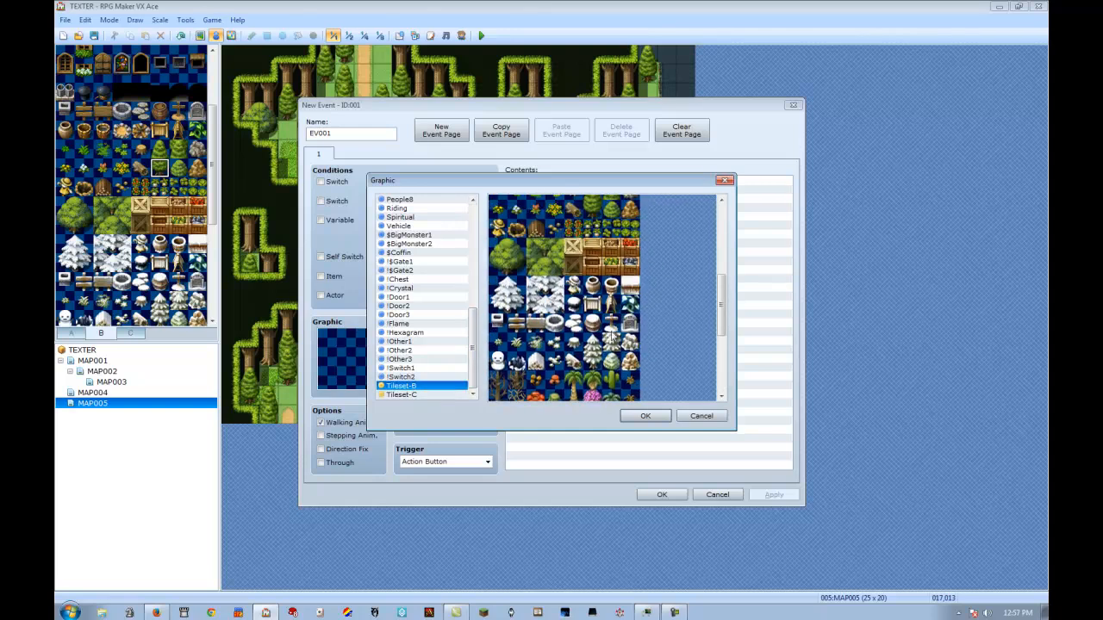
pyautogui.click(494, 243)
pyautogui.click(646, 415)
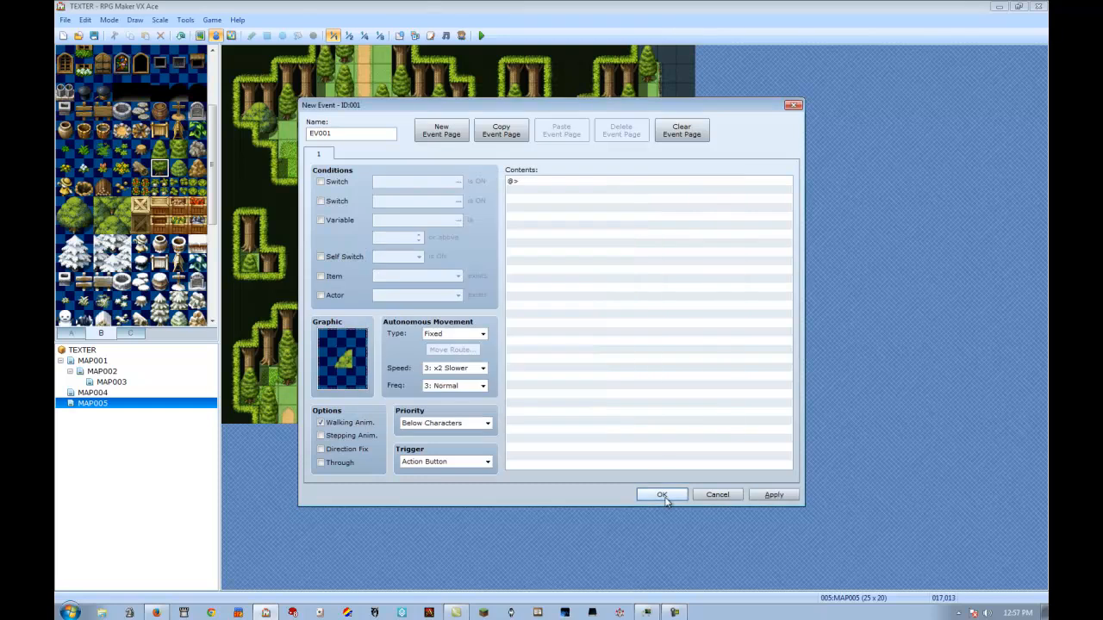
pyautogui.click(661, 494)
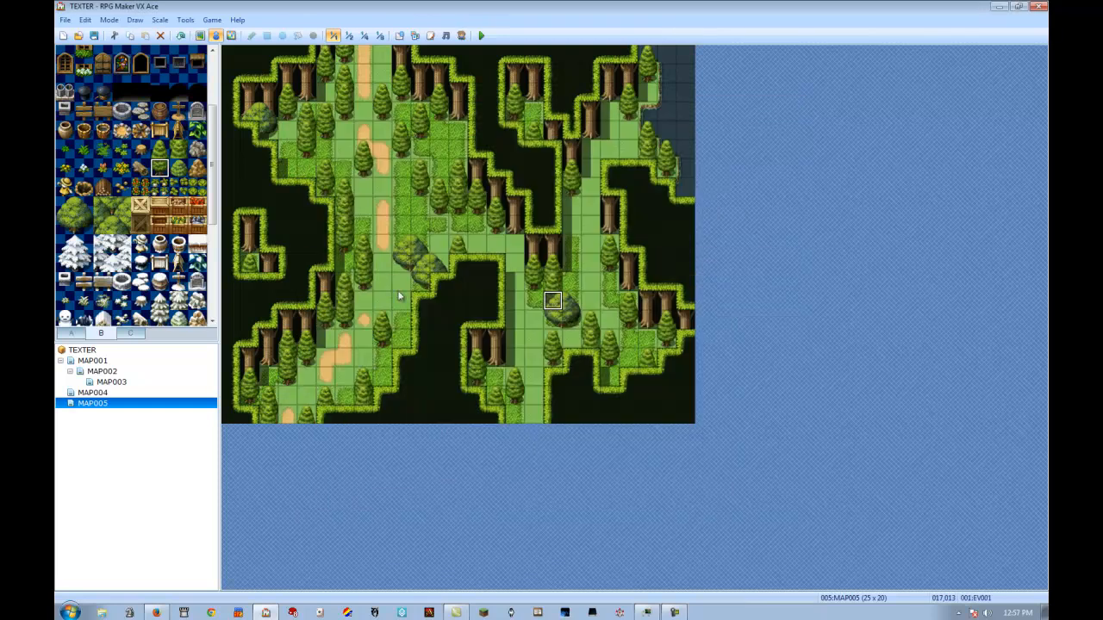
# Set the tree-corner event's priority to Above Characters and rename the event L
pyautogui.doubleClick(554, 300)
pyautogui.click(438, 430)
pyautogui.click(439, 432)
pyautogui.click(438, 429)
pyautogui.click(432, 454)
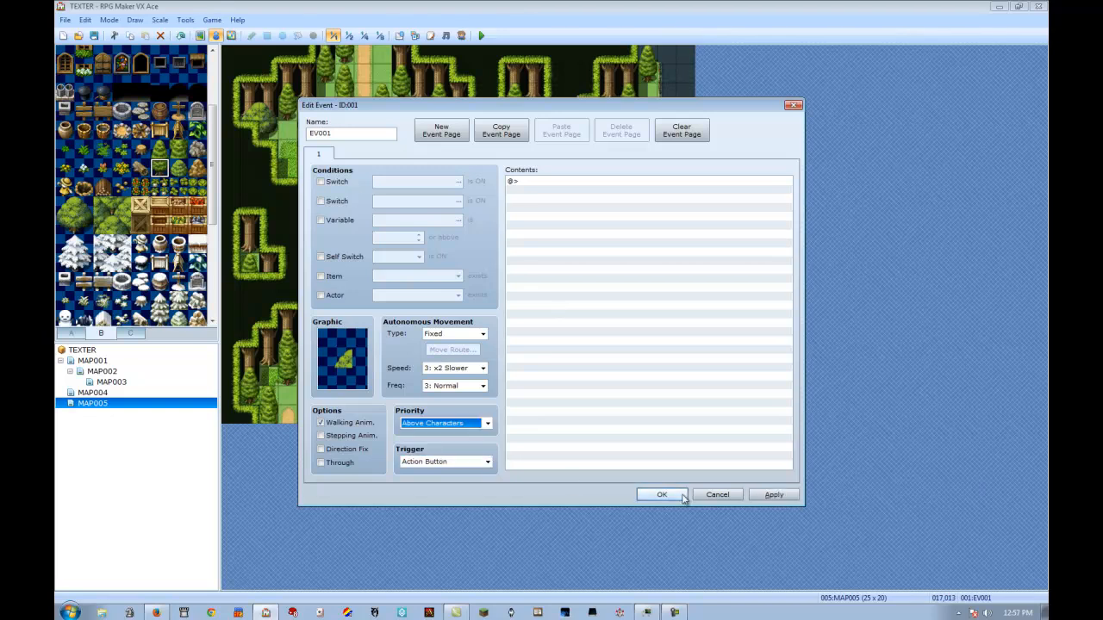
pyautogui.doubleClick(343, 134)
pyautogui.write('L')
pyautogui.click(662, 494)
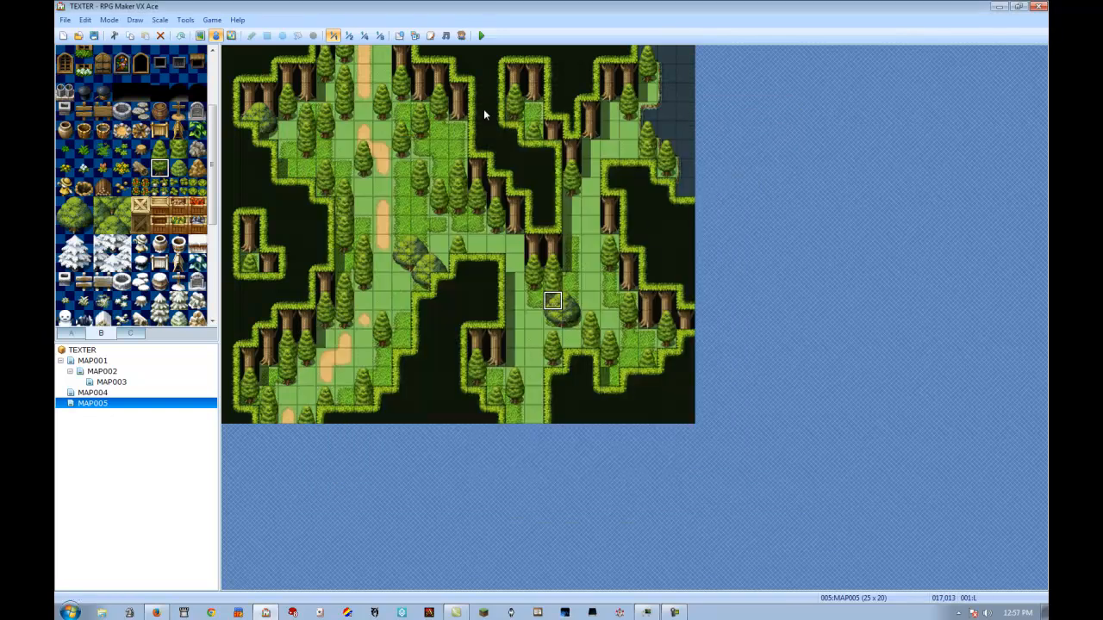
# Place a two-tile conifer in the eastern passage just southwest of the trunk and retouch the grass around it
pyautogui.click(200, 36)
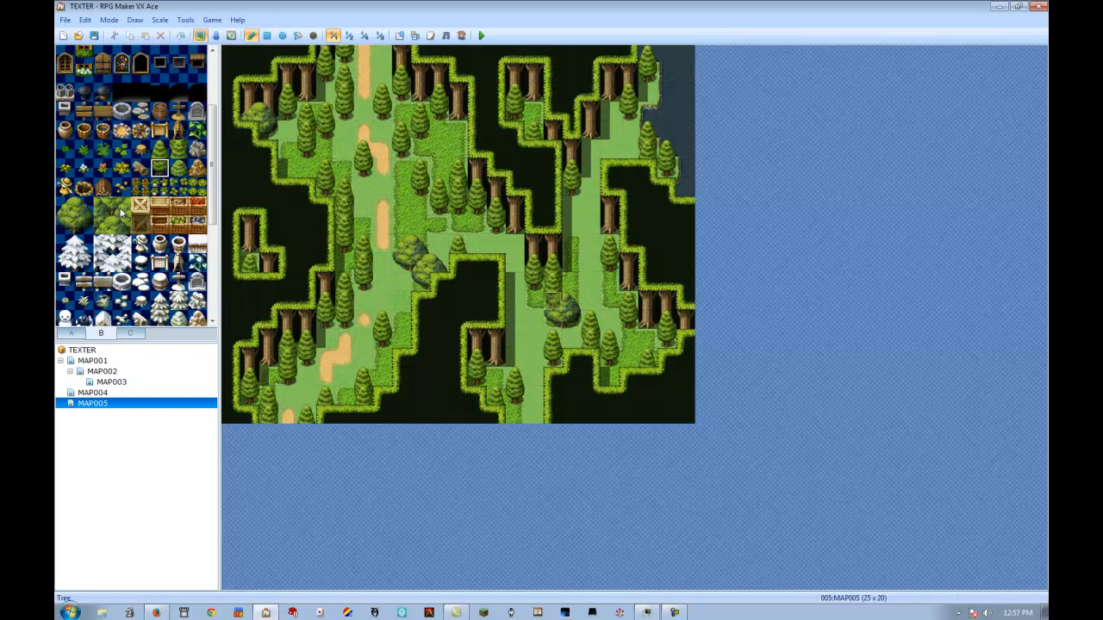
pyautogui.moveTo(154, 153); pyautogui.dragTo(159, 169)
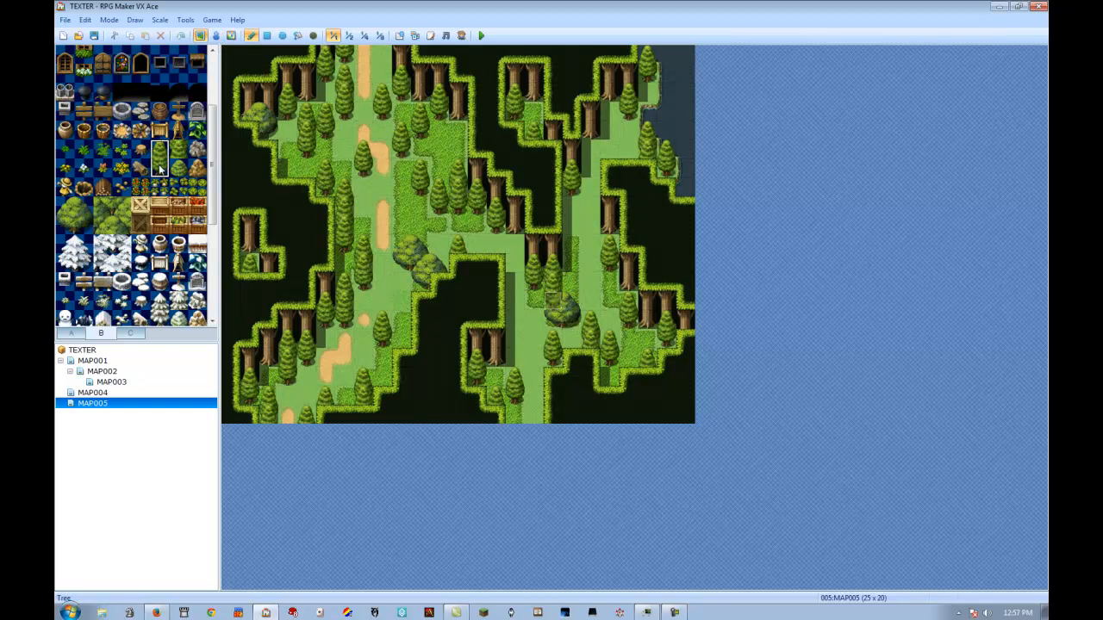
pyautogui.click(589, 228)
pyautogui.click(591, 204)
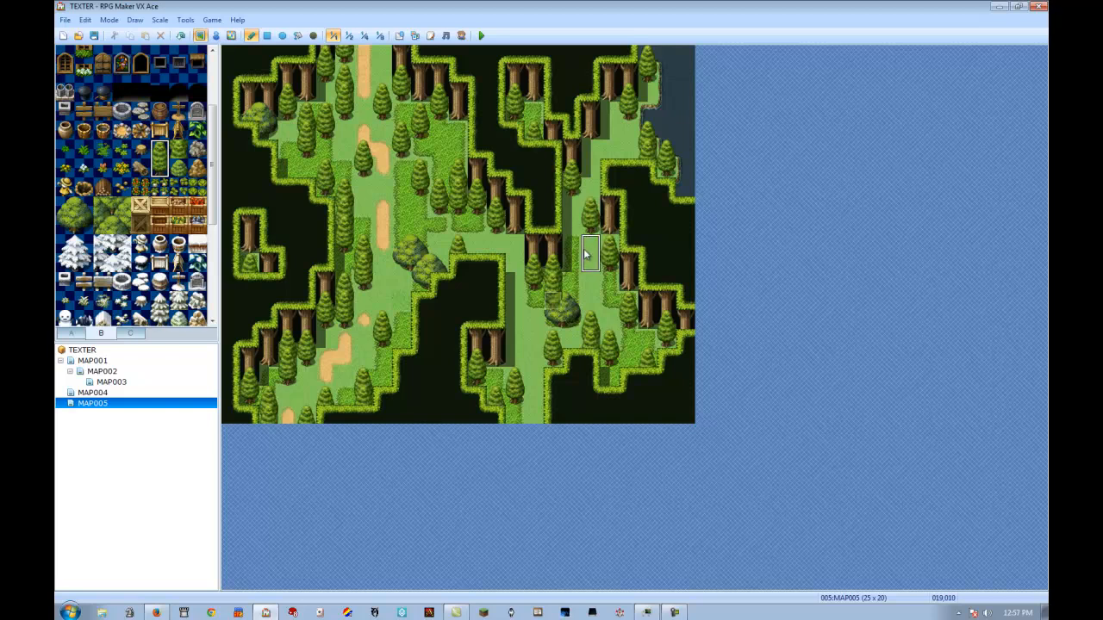
pyautogui.rightClick(572, 247)
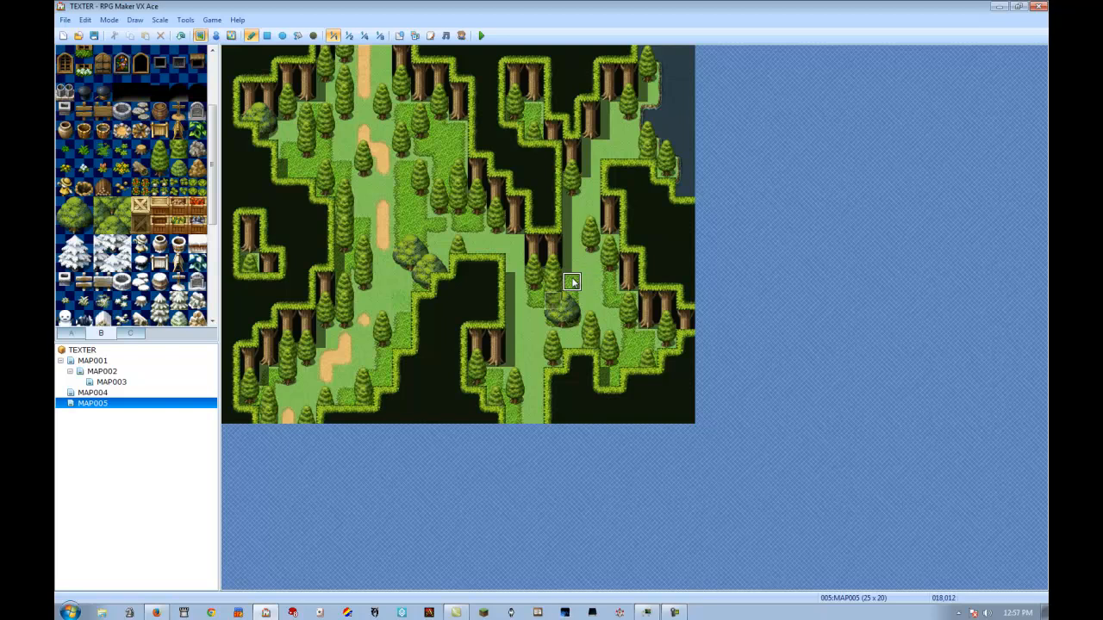
pyautogui.click(591, 244)
pyautogui.click(591, 244)
pyautogui.moveTo(159, 148); pyautogui.dragTo(160, 169)
pyautogui.click(591, 225)
pyautogui.rightClick(571, 211)
pyautogui.click(591, 205)
# Add a conifer top along the central canopy's upper edge and a grass tuft at the canopy's northeastern corner
pyautogui.click(160, 149)
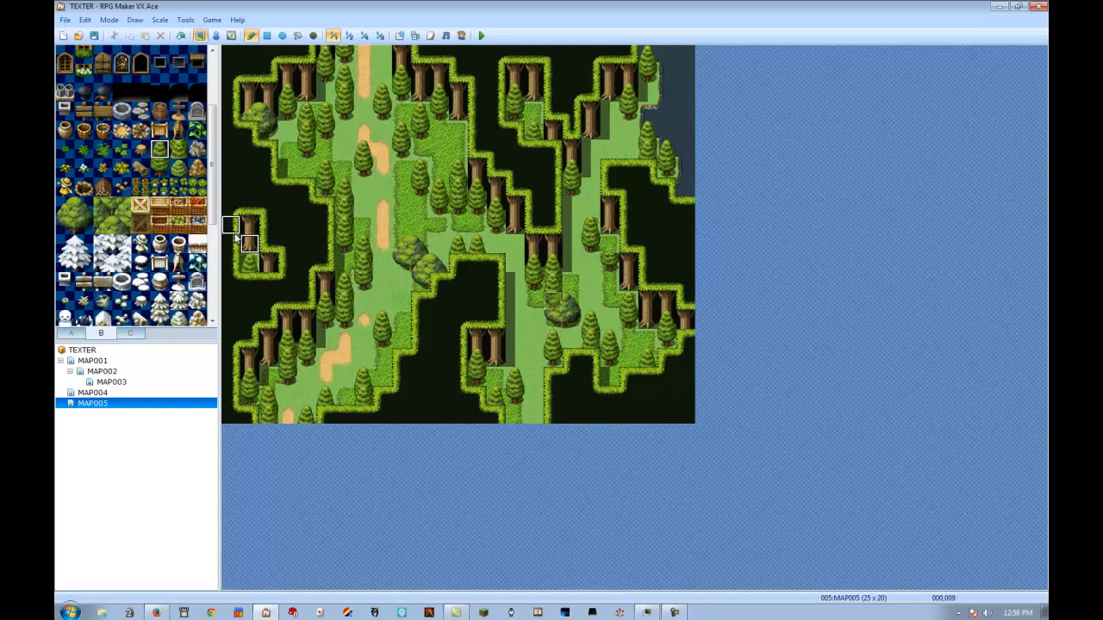
pyautogui.moveTo(161, 157); pyautogui.dragTo(160, 168)
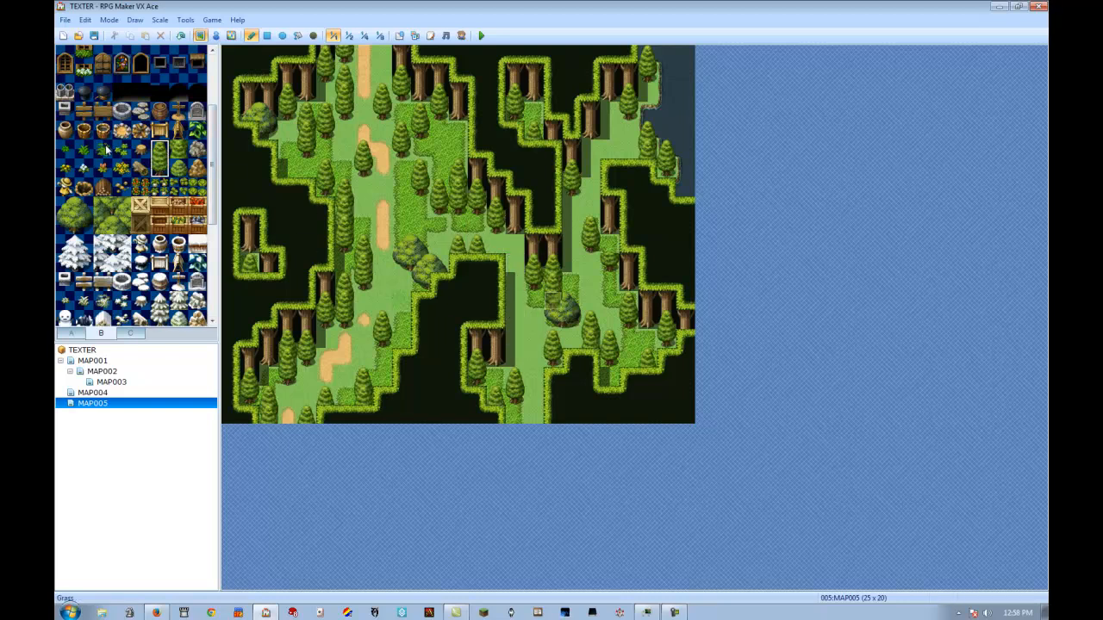
pyautogui.click(79, 150)
pyautogui.click(497, 244)
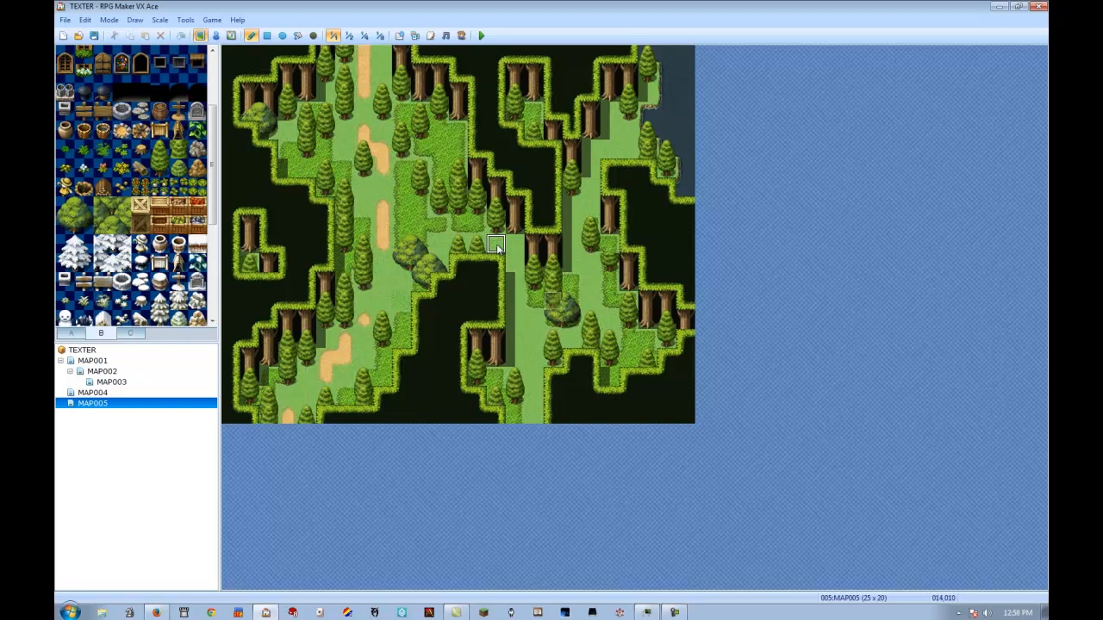
pyautogui.click(86, 153)
pyautogui.click(515, 263)
# Paint tall grass patches in the southern and eastern passages and add conifers along the southern passage's western side and bottom edge
pyautogui.moveTo(535, 320); pyautogui.dragTo(534, 342)
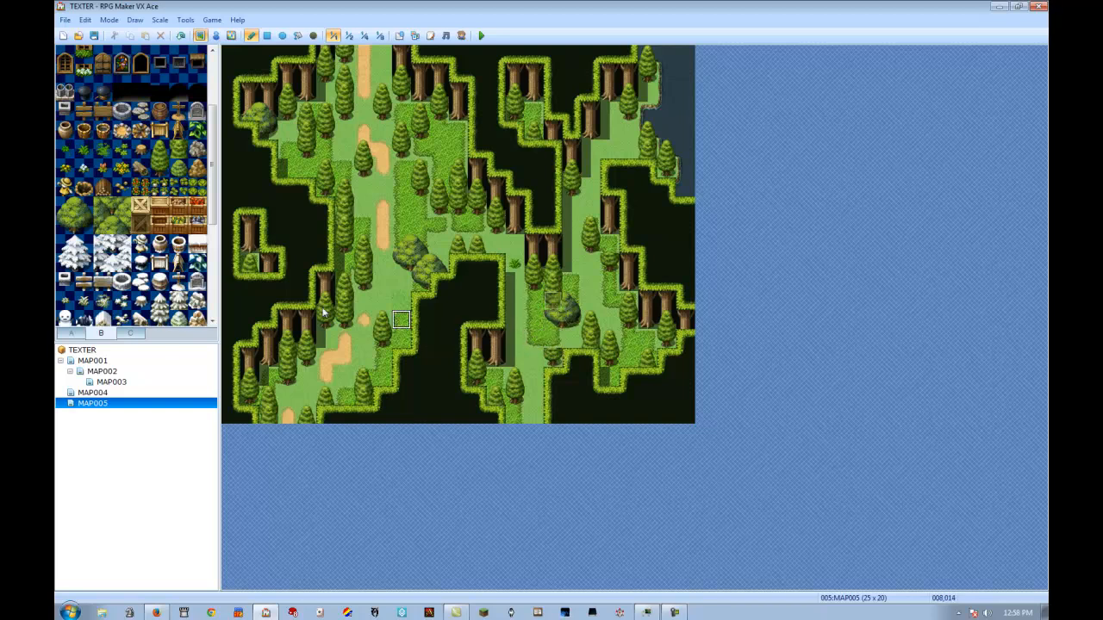
pyautogui.click(160, 149)
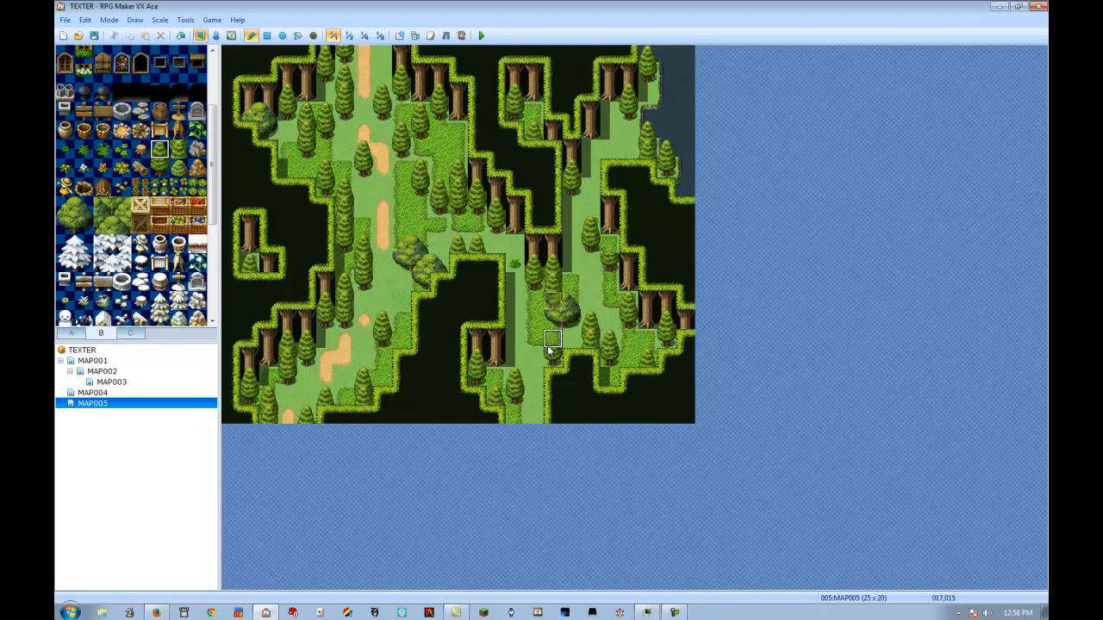
pyautogui.moveTo(531, 318); pyautogui.dragTo(521, 310)
pyautogui.moveTo(595, 210)
pyautogui.mouseDown()
pyautogui.moveTo(571, 212)
pyautogui.moveTo(573, 232)
pyautogui.mouseUp()
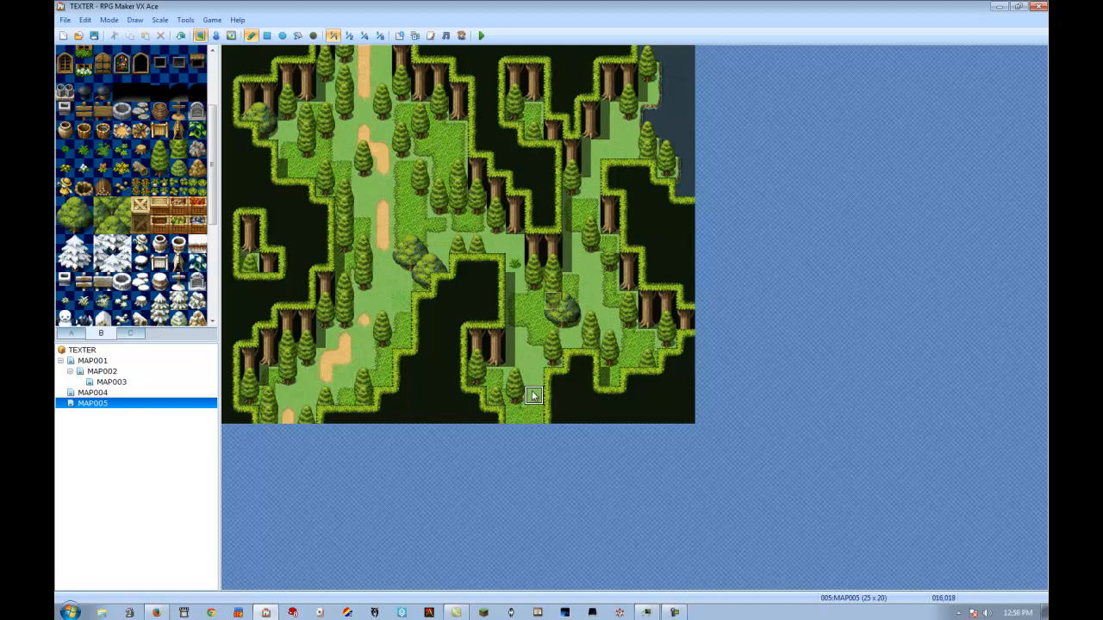
pyautogui.click(160, 150)
pyautogui.moveTo(160, 158); pyautogui.dragTo(160, 169)
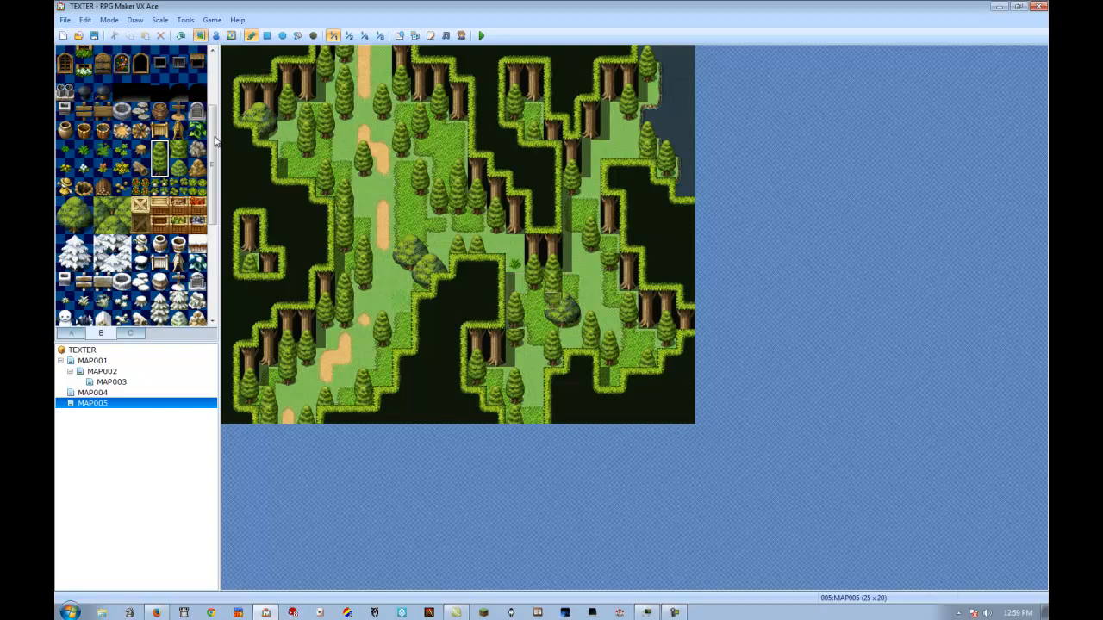
# Place a yellow flower plant in the southern passage and another in the northeastern clearing
pyautogui.click(179, 151)
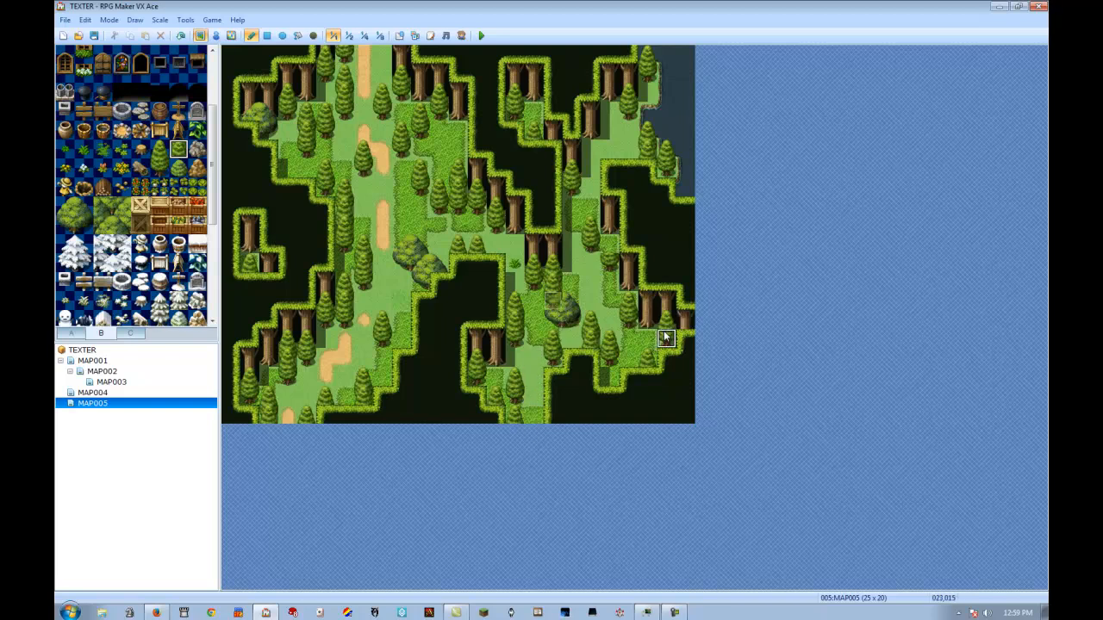
pyautogui.click(141, 152)
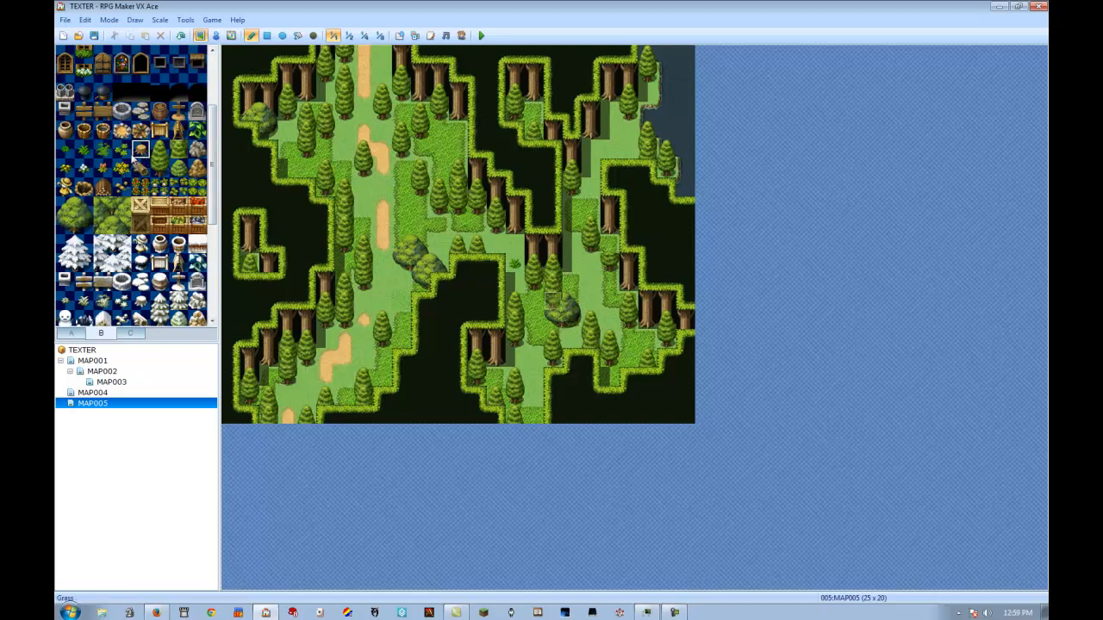
pyautogui.click(82, 150)
pyautogui.click(535, 377)
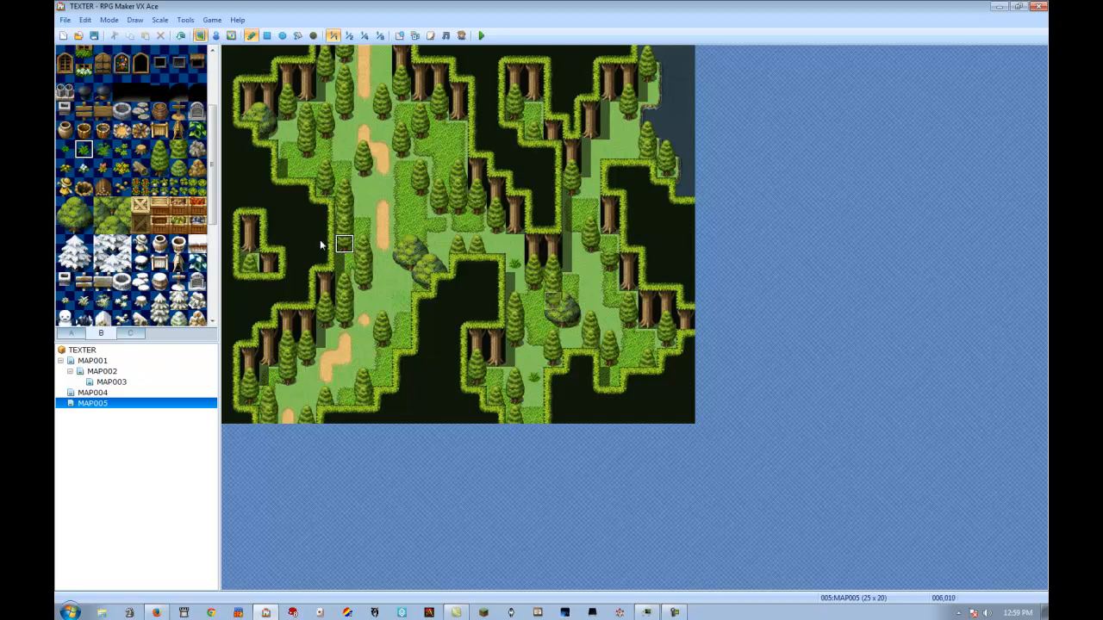
pyautogui.click(122, 167)
pyautogui.click(535, 377)
pyautogui.click(610, 131)
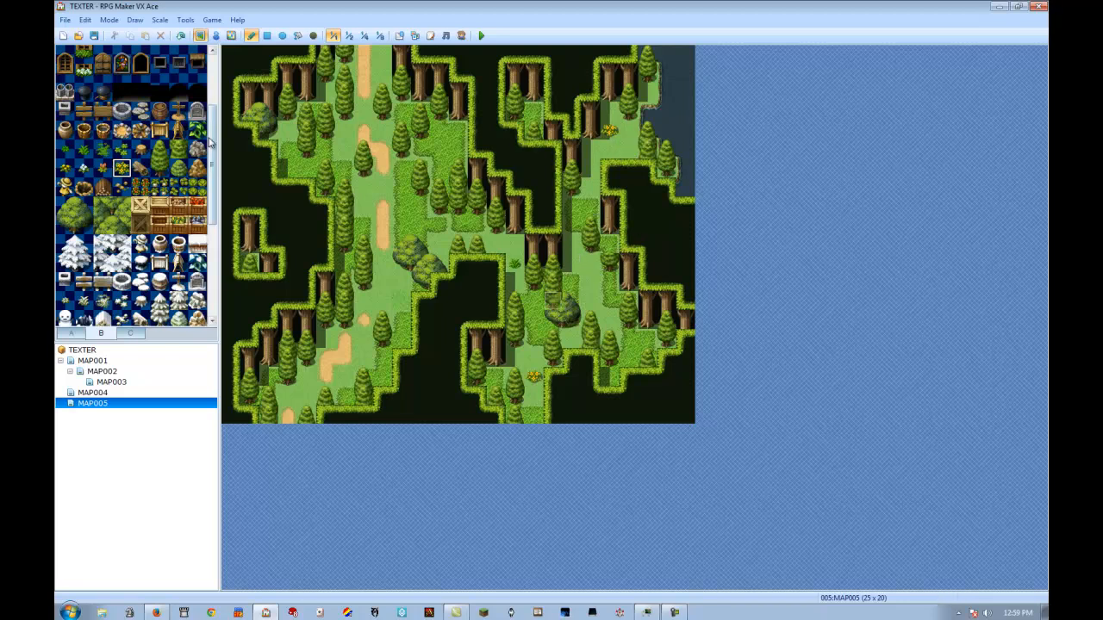
# Place a wooden box beside the yellow flowers in the northeastern clearing
pyautogui.click(155, 132)
pyautogui.click(160, 206)
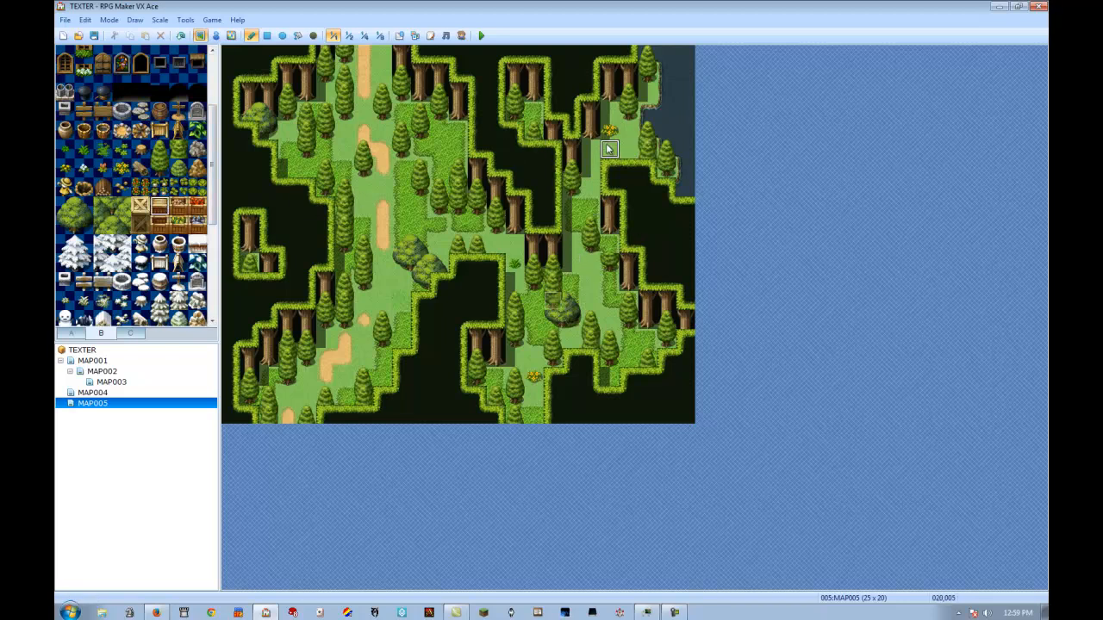
pyautogui.click(628, 131)
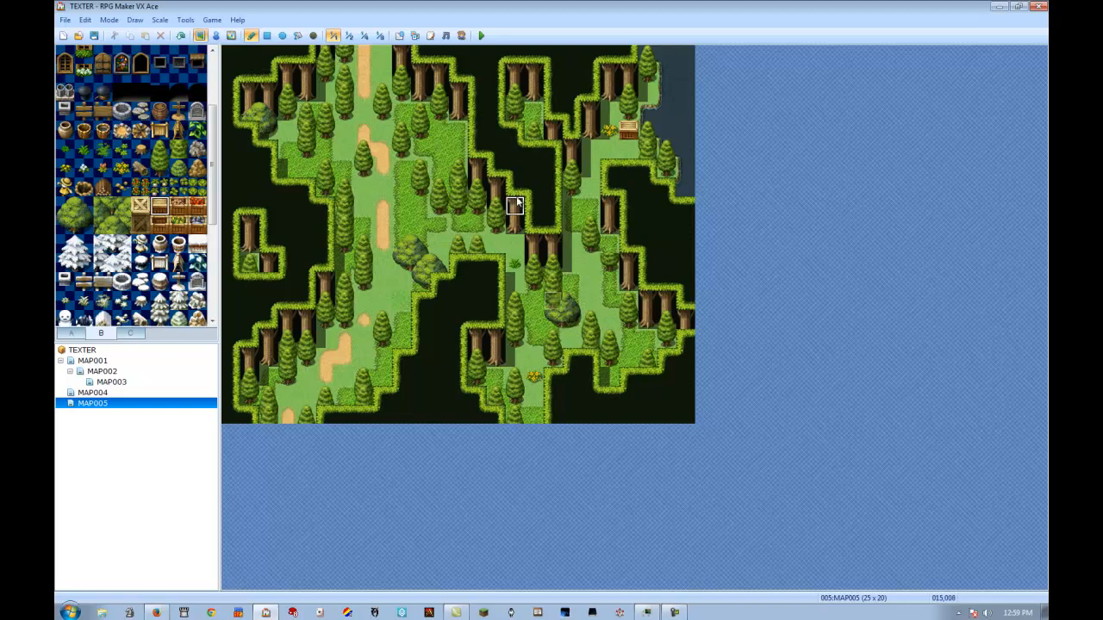
# Thicken the tree line above the central canopy with tall conifers, covering the grass tuft at its eastern end
pyautogui.moveTo(160, 148); pyautogui.dragTo(159, 167)
pyautogui.click(499, 228)
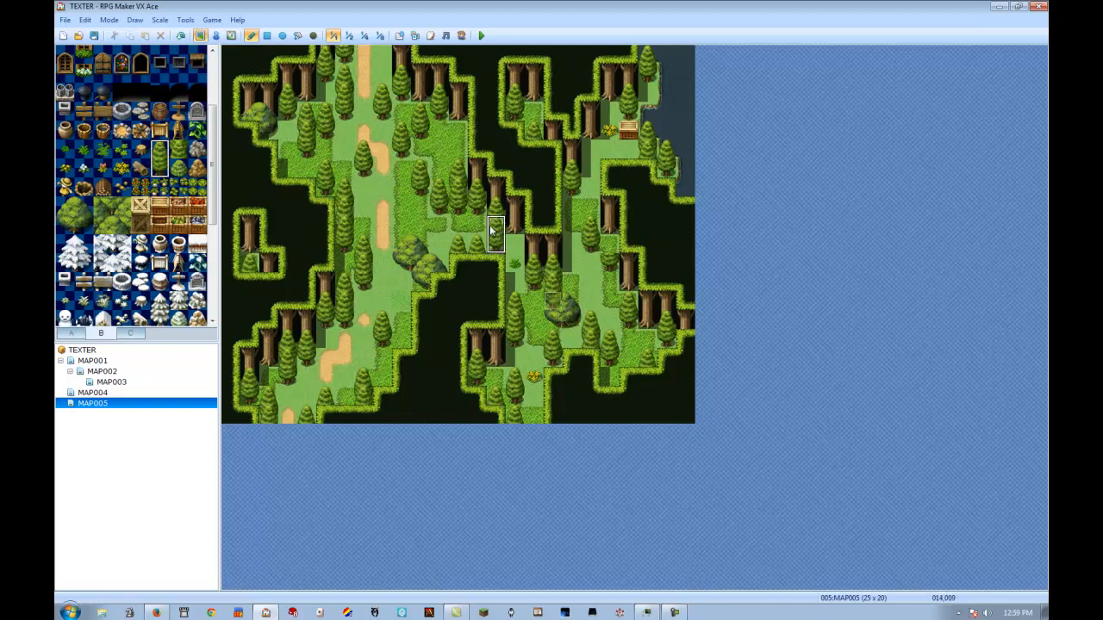
pyautogui.click(178, 150)
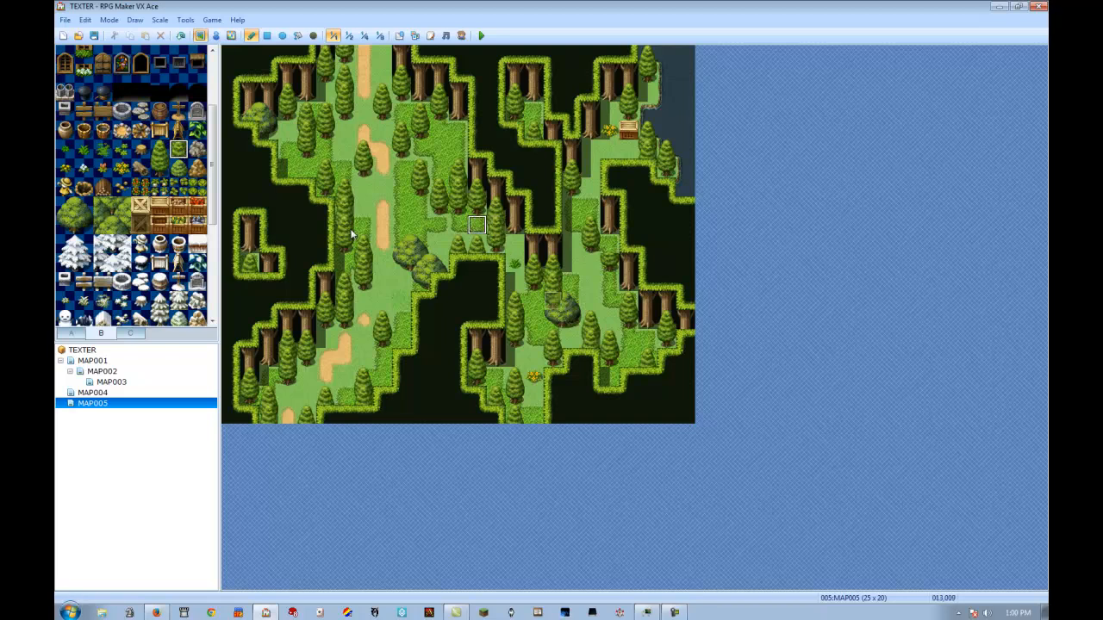
pyautogui.click(159, 151)
pyautogui.click(178, 150)
pyautogui.click(159, 150)
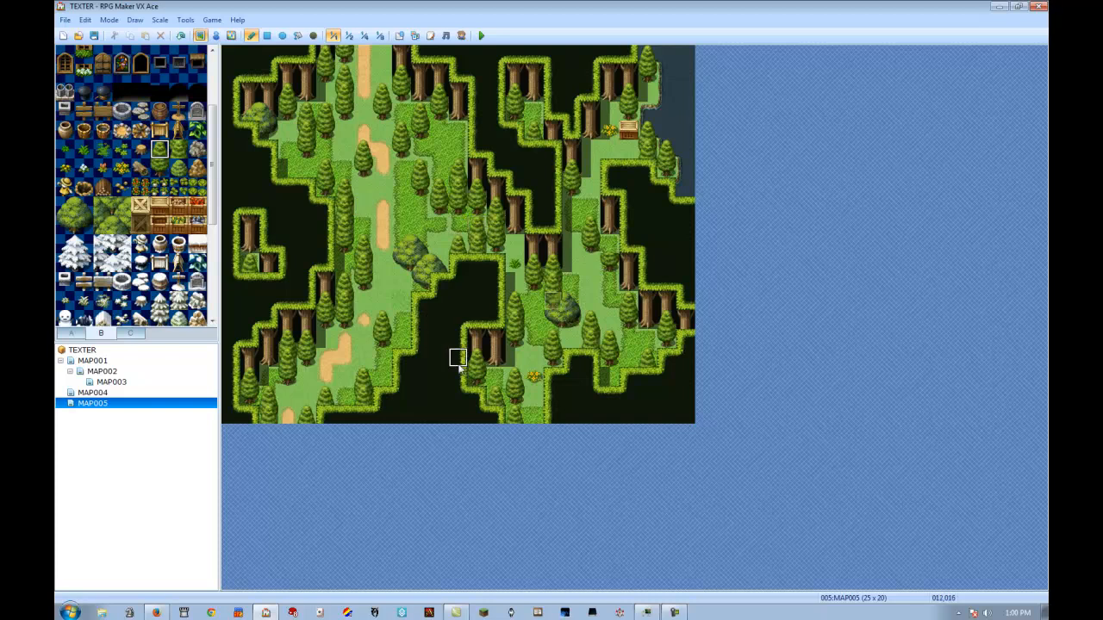
pyautogui.moveTo(153, 151); pyautogui.dragTo(159, 169)
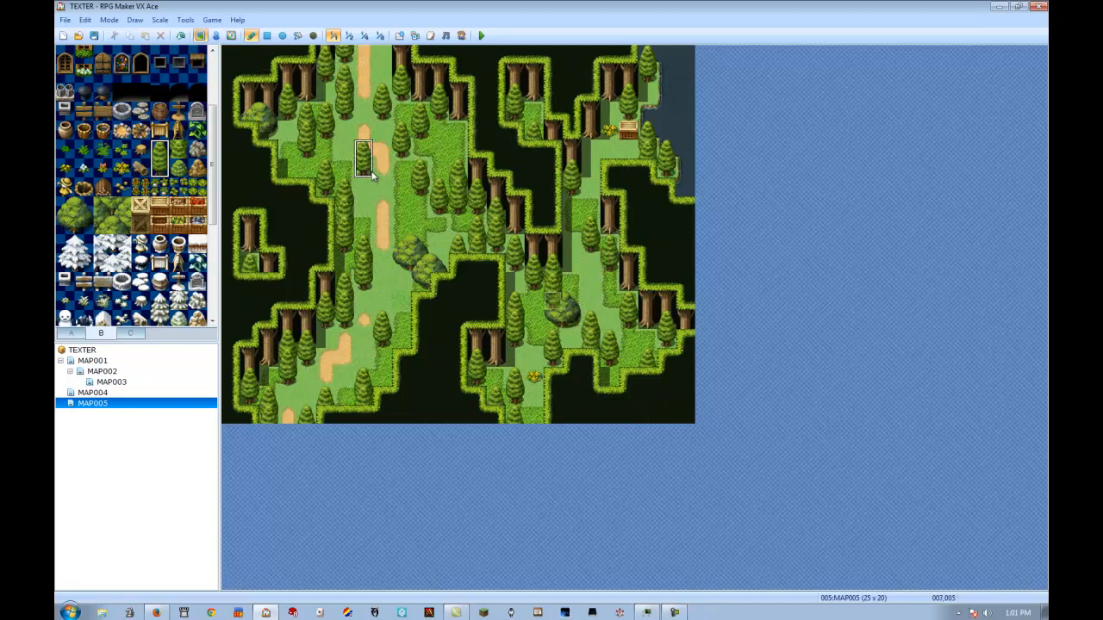
pyautogui.click(325, 372)
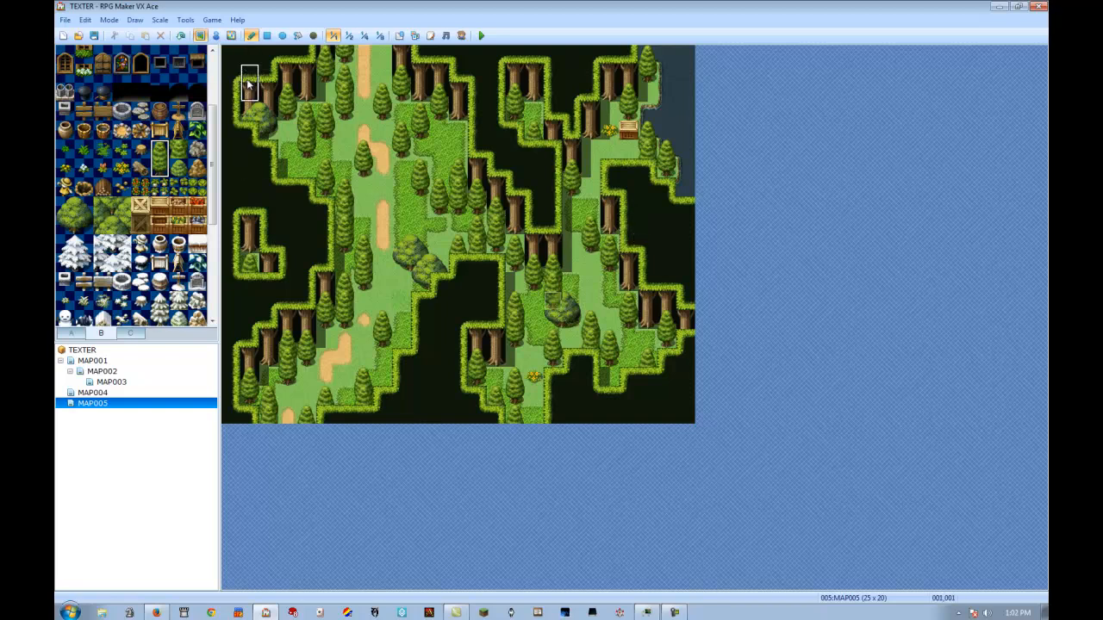
# Cover the entire 25 x 20 map with plain grass using a rectangle fill, and delete the event at 017,013
pyautogui.click(71, 333)
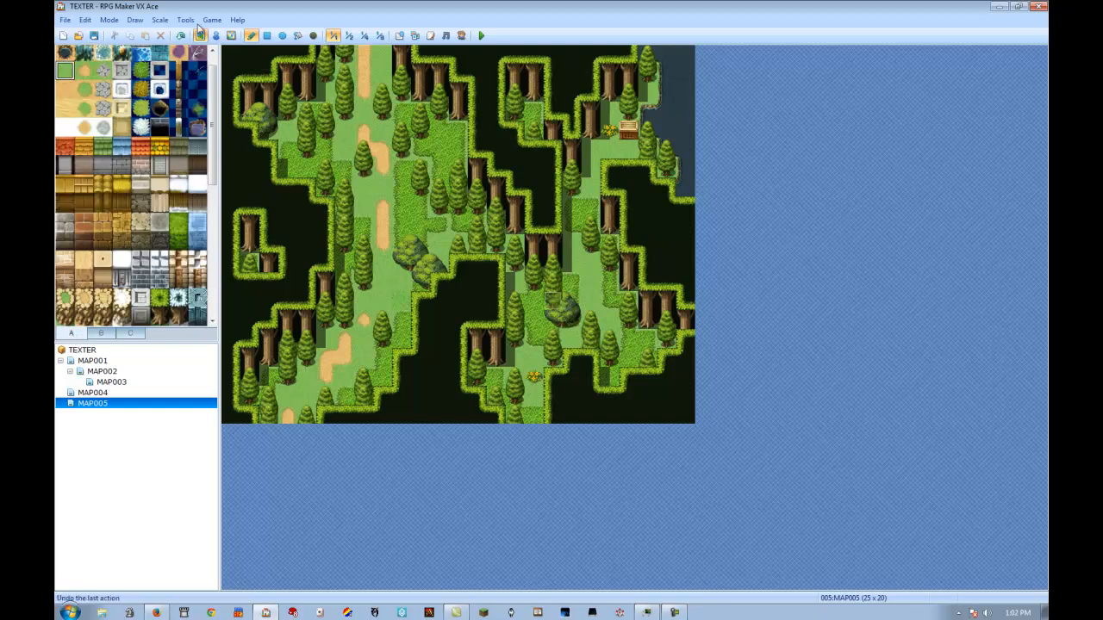
pyautogui.click(267, 36)
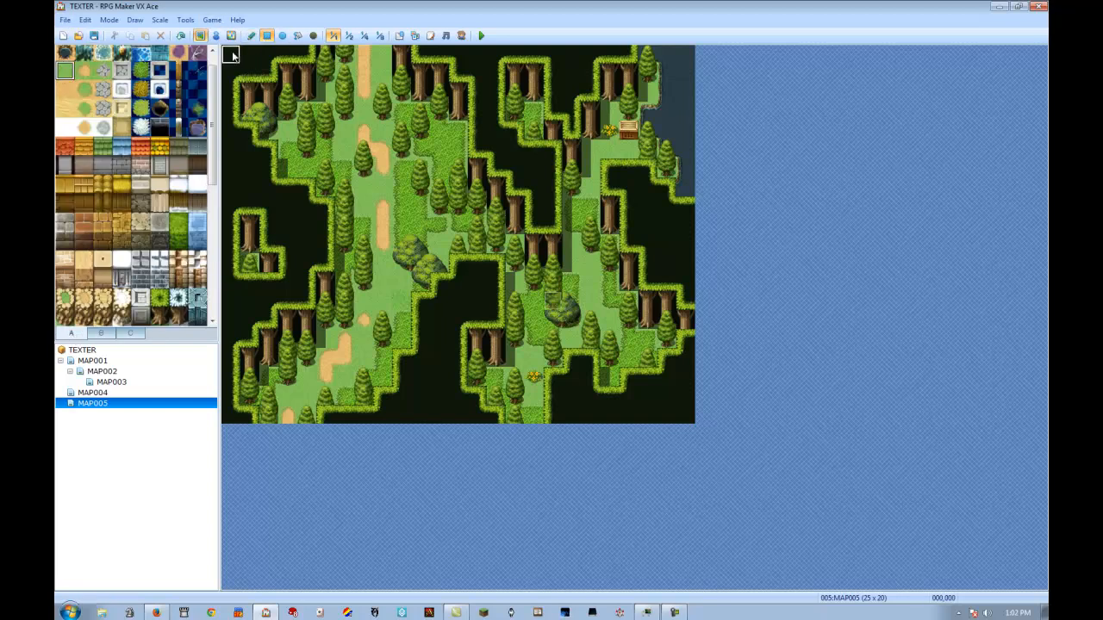
pyautogui.moveTo(231, 55); pyautogui.dragTo(1034, 586)
pyautogui.click(251, 35)
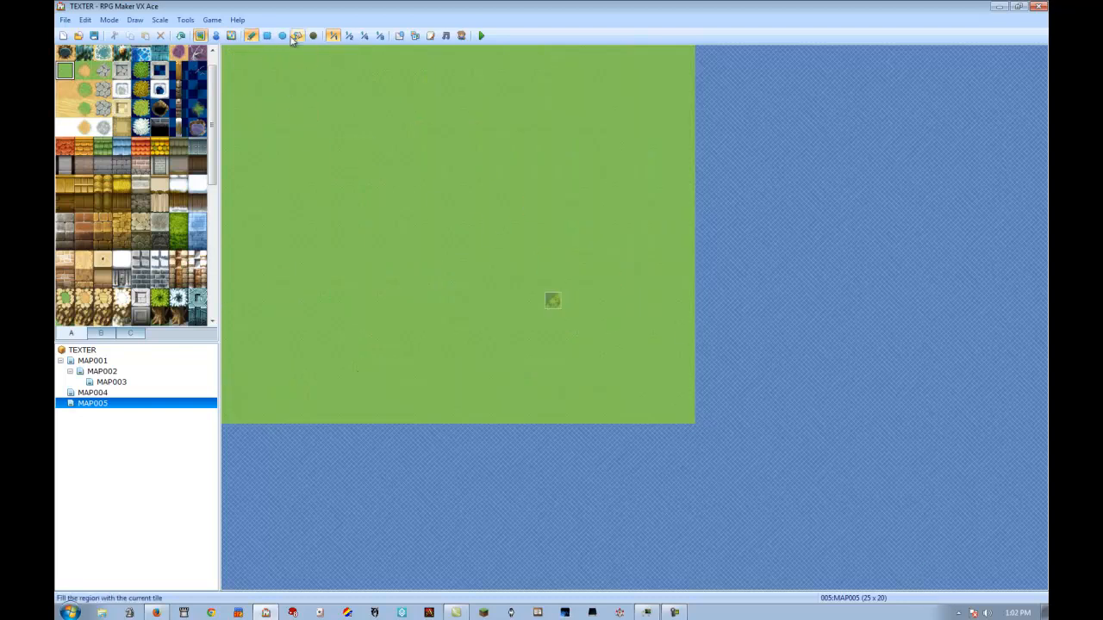
pyautogui.click(216, 35)
pyautogui.click(553, 299)
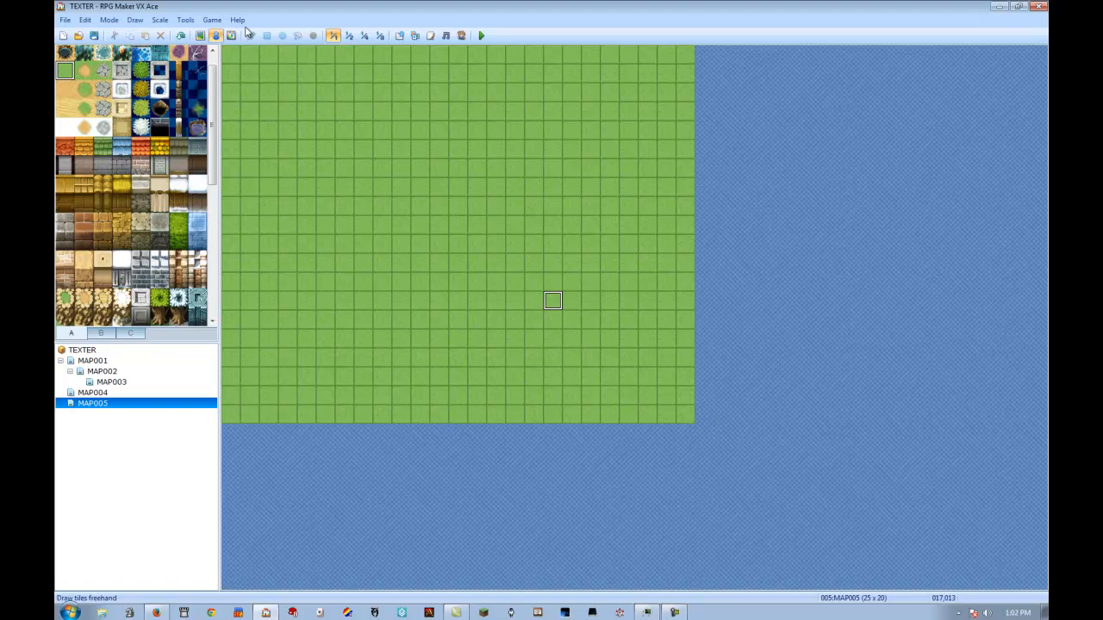
# Outline the clearing's western, eastern and southern borders with freehand lines of brown cliff wall tiles, leaving gaps as exits at the map edges
pyautogui.click(200, 36)
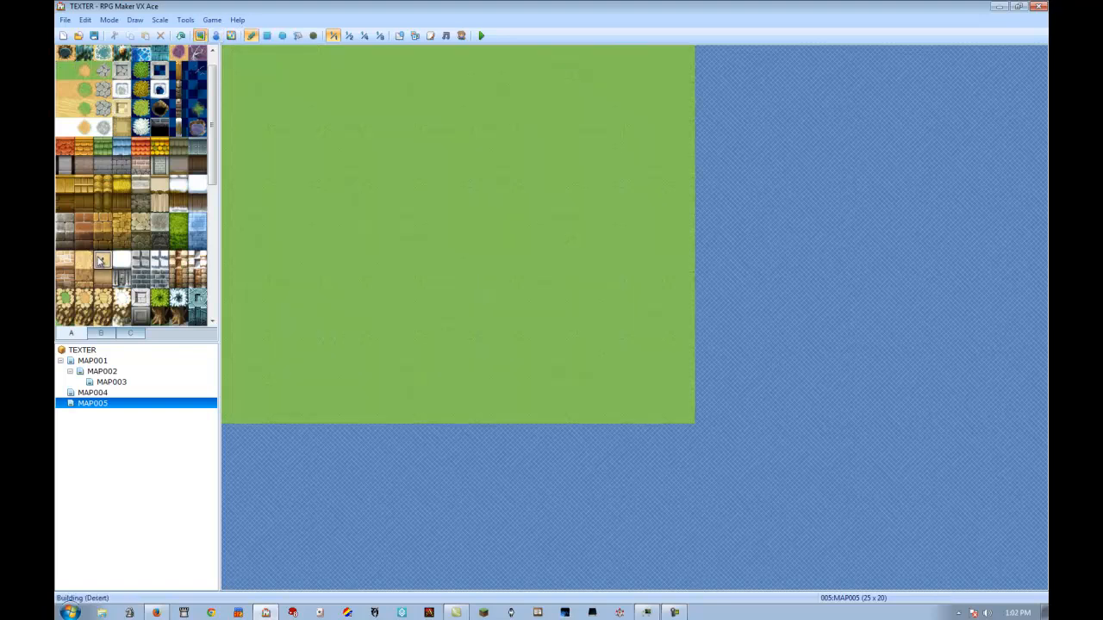
pyautogui.scroll(-5, 97, 265)
pyautogui.click(101, 335)
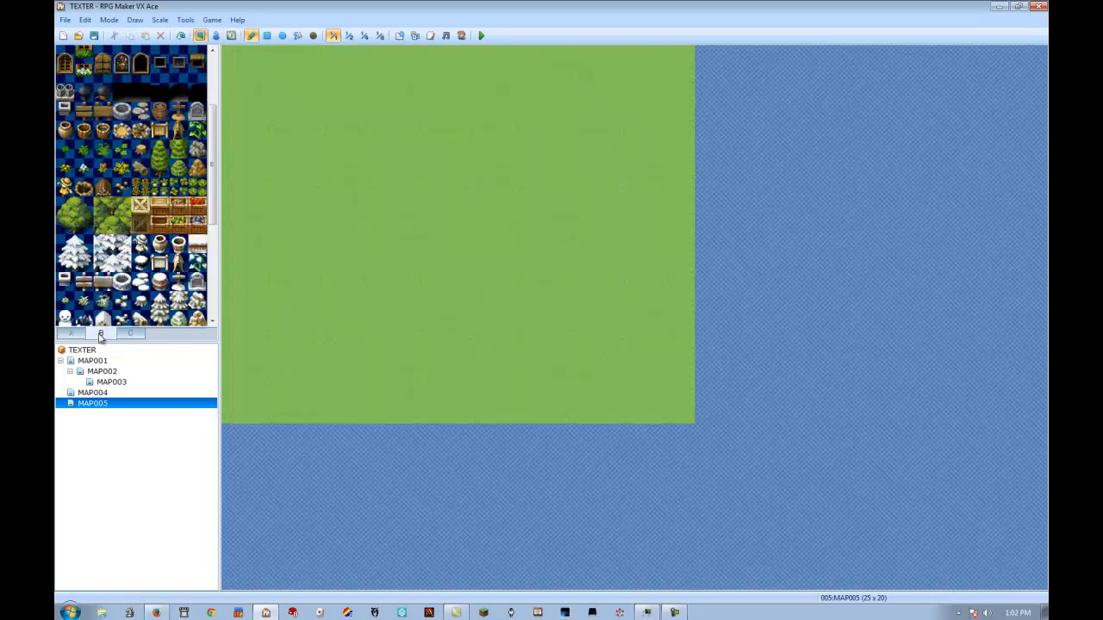
pyautogui.click(74, 334)
pyautogui.moveTo(85, 274); pyautogui.dragTo(77, 320)
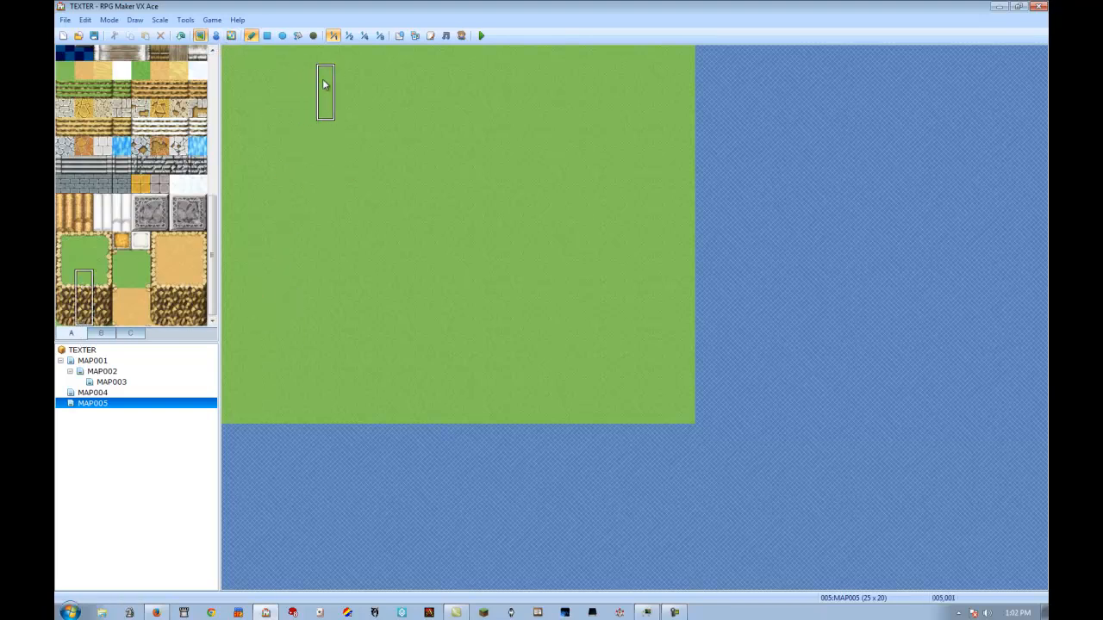
pyautogui.click(83, 317)
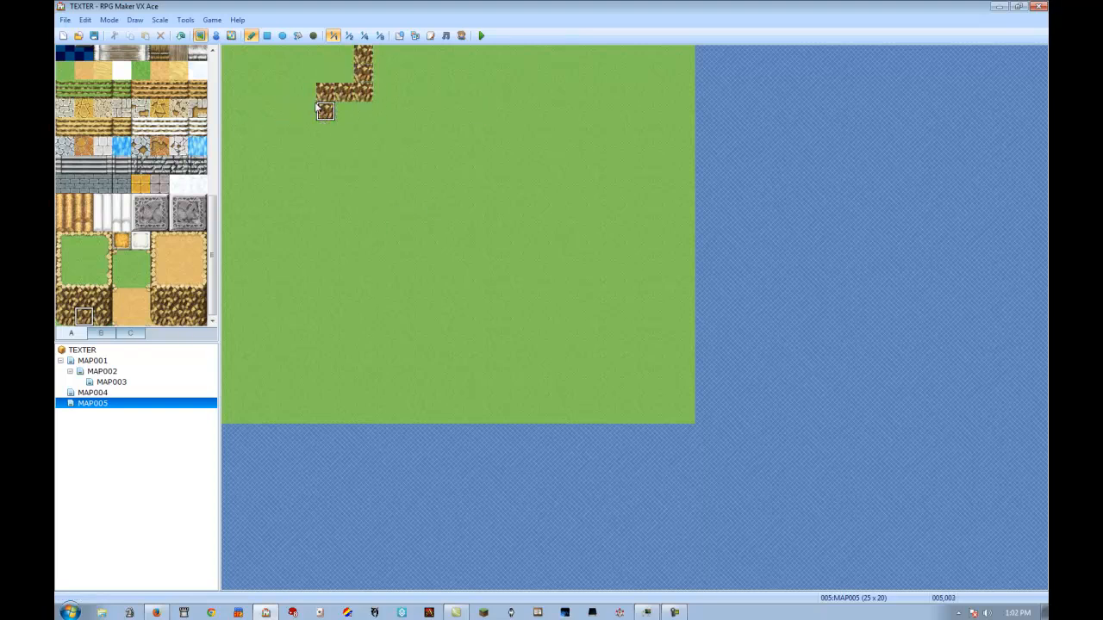
pyautogui.moveTo(323, 101); pyautogui.dragTo(260, 158)
pyautogui.moveTo(259, 215)
pyautogui.mouseDown()
pyautogui.moveTo(261, 299)
pyautogui.moveTo(306, 395)
pyautogui.moveTo(362, 397)
pyautogui.moveTo(363, 417)
pyautogui.mouseUp()
pyautogui.moveTo(573, 53)
pyautogui.mouseDown()
pyautogui.moveTo(628, 91)
pyautogui.moveTo(552, 184)
pyautogui.moveTo(514, 256)
pyautogui.moveTo(632, 244)
pyautogui.moveTo(707, 215)
pyautogui.mouseUp()
pyautogui.moveTo(610, 399)
pyautogui.mouseDown()
pyautogui.moveTo(561, 395)
pyautogui.moveTo(458, 330)
pyautogui.moveTo(421, 392)
pyautogui.moveTo(475, 321)
pyautogui.mouseUp()
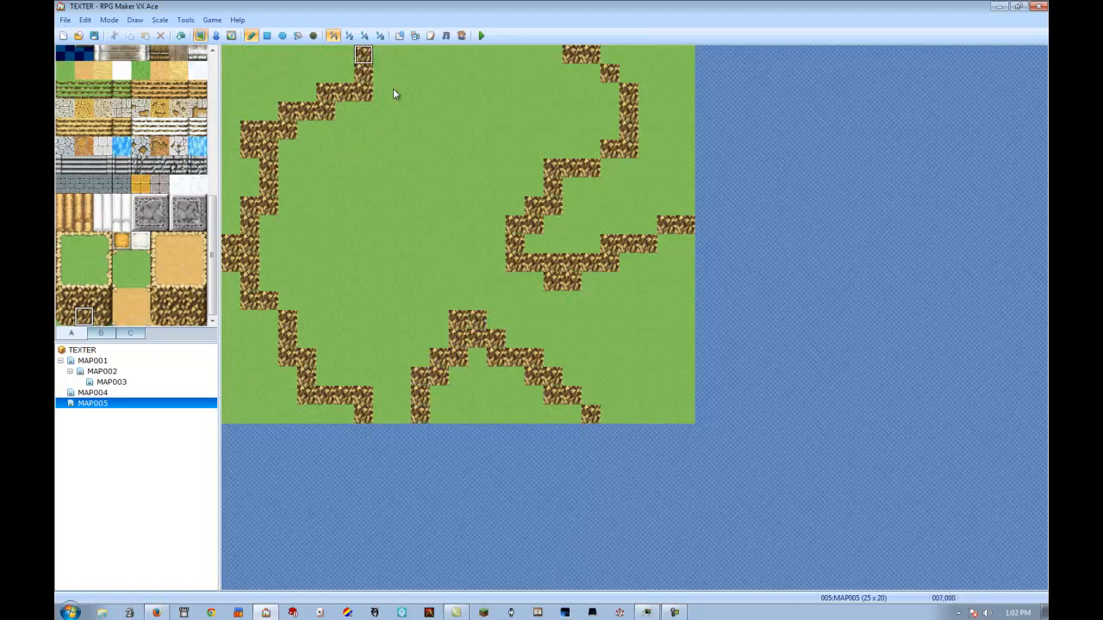
pyautogui.click(383, 54)
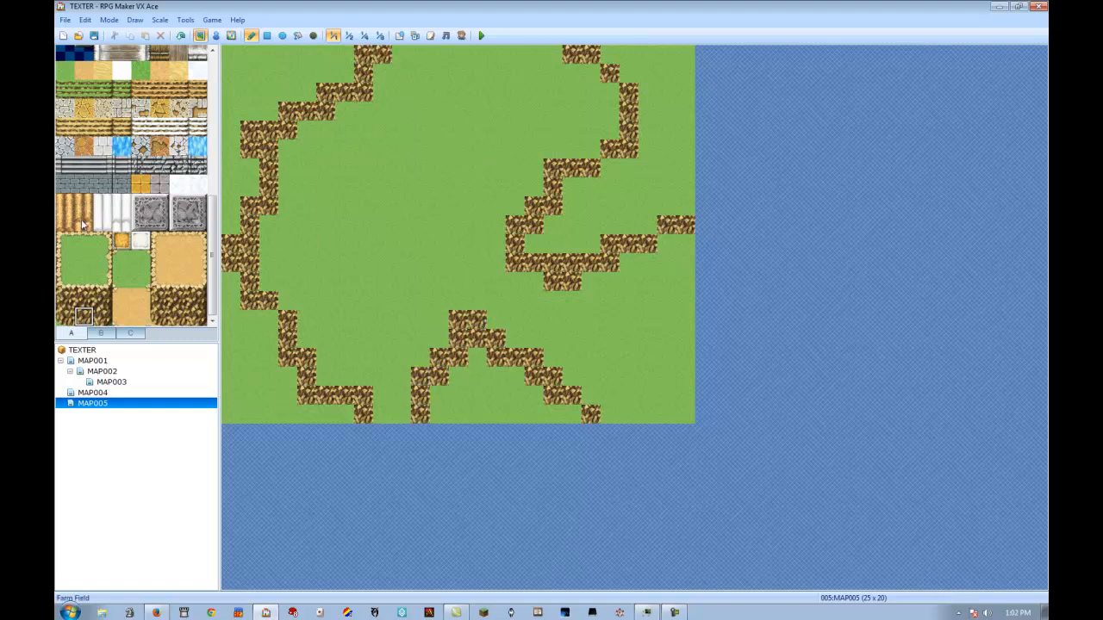
# Rebuild the northwestern and northeastern cliff lines as two-tile-high walls topped with a plateau edge
pyautogui.moveTo(84, 280); pyautogui.dragTo(84, 314)
pyautogui.moveTo(381, 74); pyautogui.dragTo(348, 88)
pyautogui.rightClick(347, 85)
pyautogui.hotkey('ctrl', 'z')
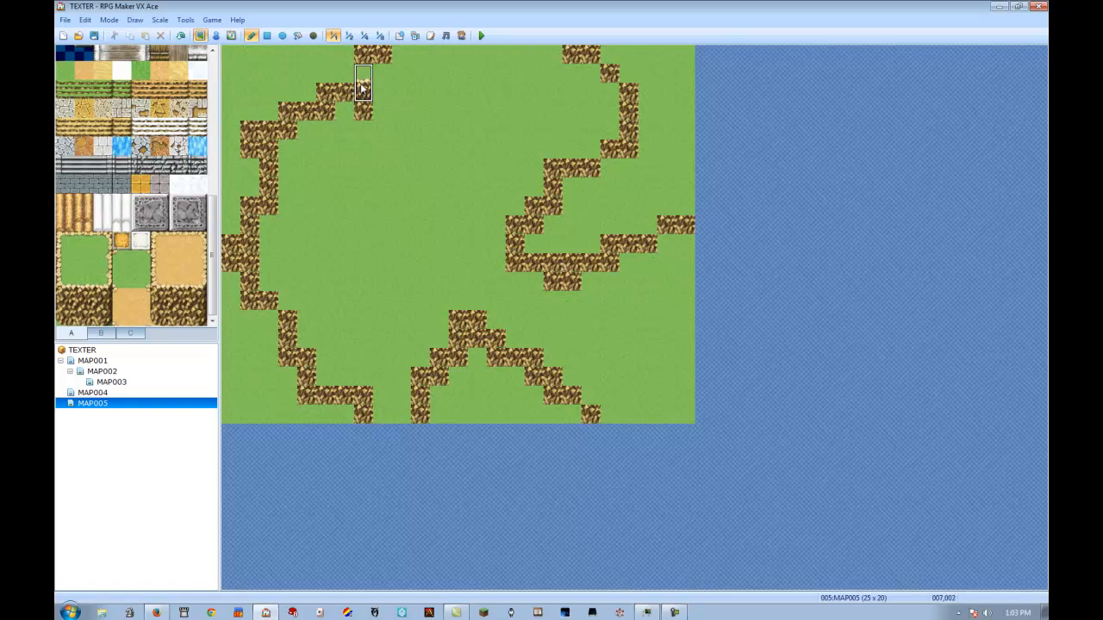
pyautogui.moveTo(347, 73); pyautogui.dragTo(351, 108, button='right')
pyautogui.moveTo(342, 111)
pyautogui.mouseDown()
pyautogui.moveTo(284, 147)
pyautogui.moveTo(249, 244)
pyautogui.mouseUp()
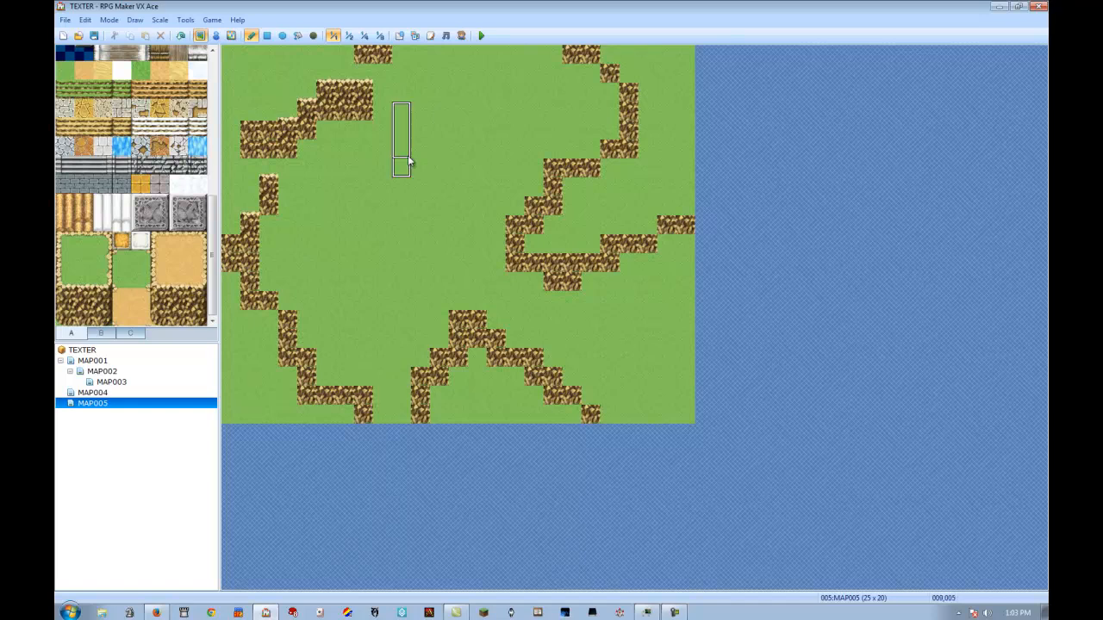
pyautogui.click(382, 91)
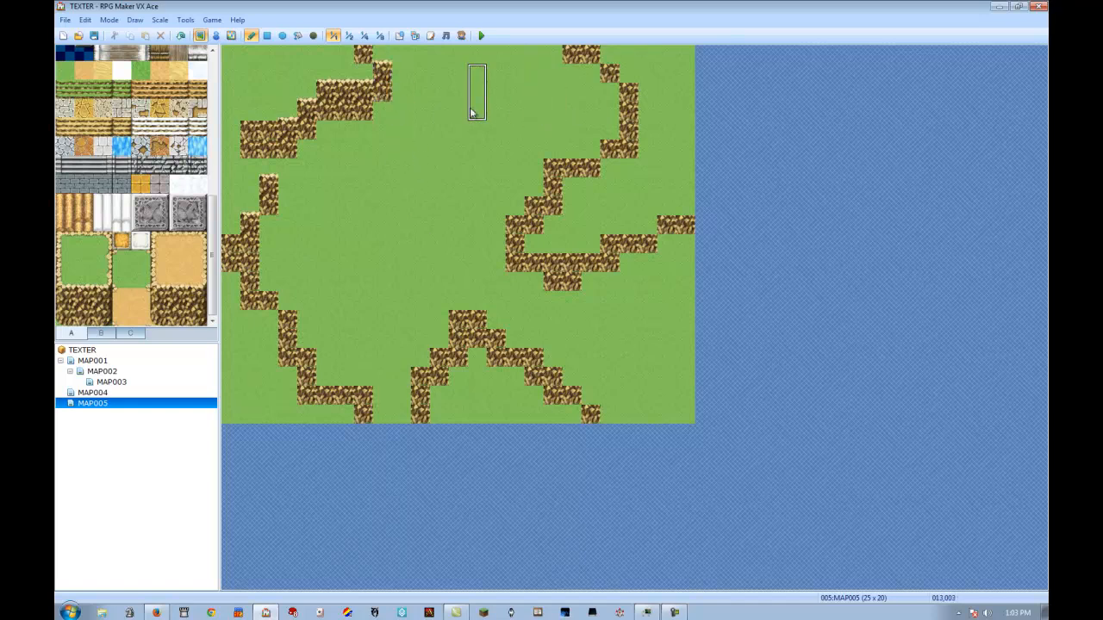
pyautogui.click(570, 81)
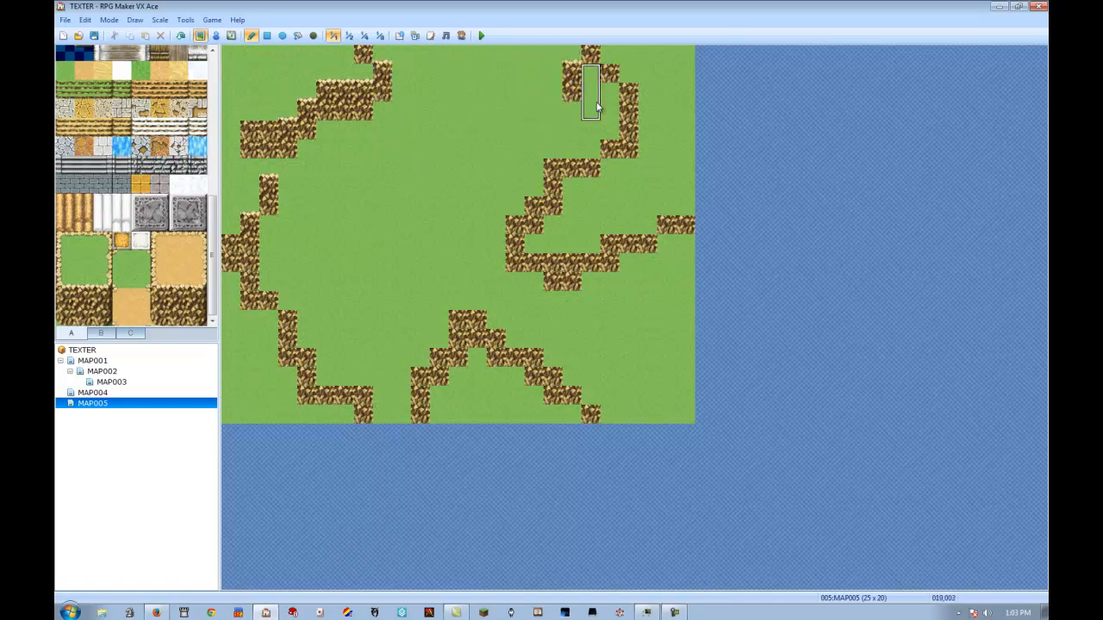
pyautogui.click(617, 125)
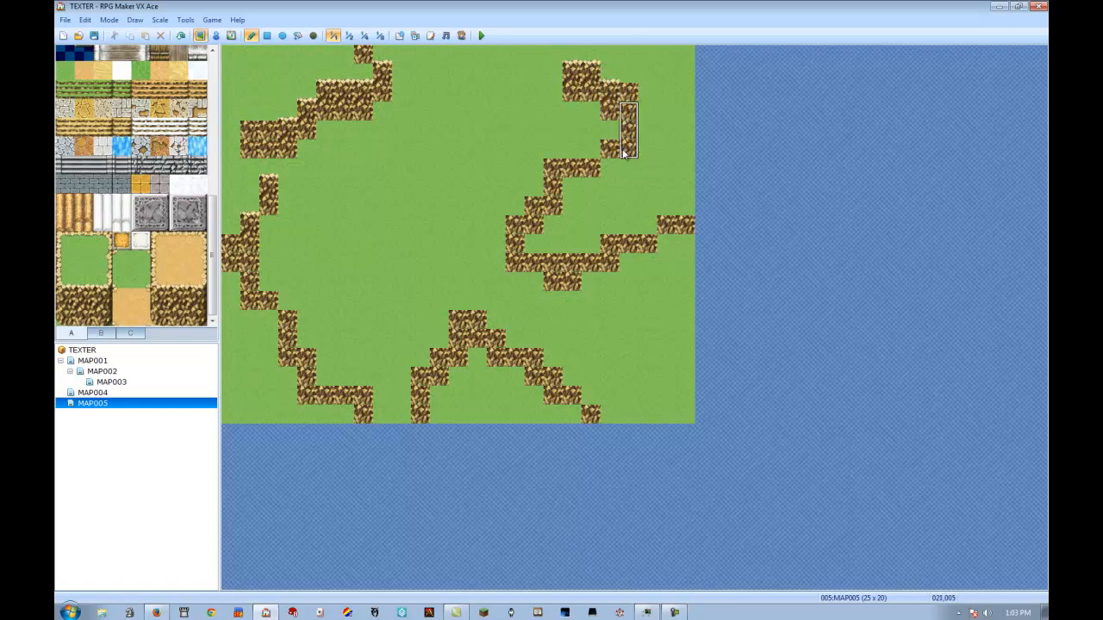
# Raise the southern side of the eastern plateau into stepped two-tile-high cliff walls with a top edge, reaching the map's eastern border
pyautogui.click(514, 281)
pyautogui.click(534, 301)
pyautogui.moveTo(554, 318); pyautogui.dragTo(578, 320)
pyautogui.click(593, 310)
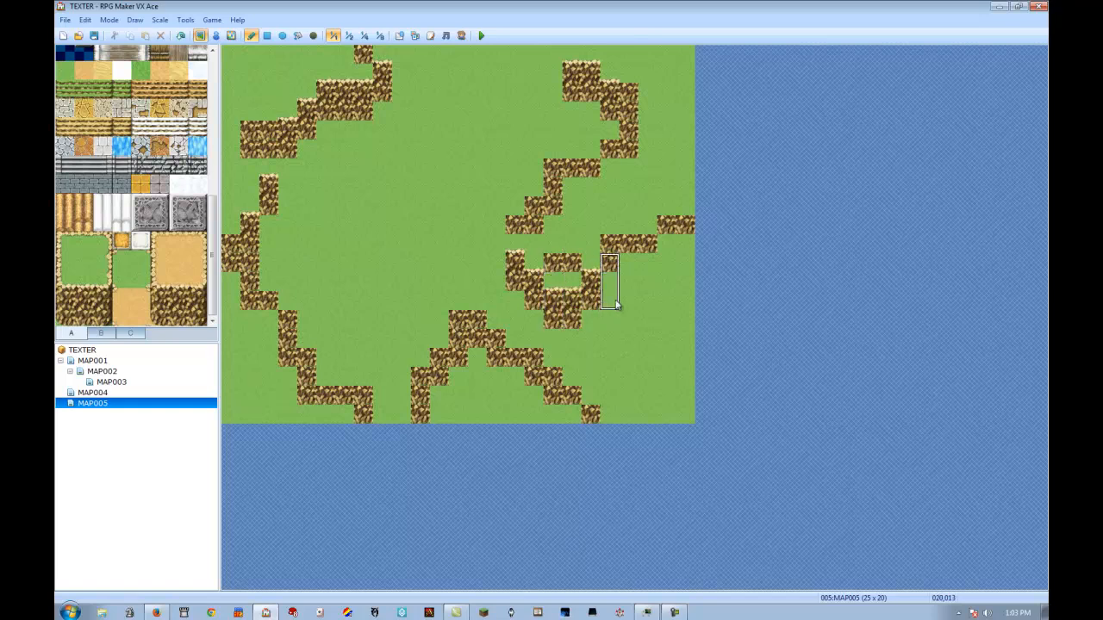
pyautogui.click(613, 298)
pyautogui.moveTo(631, 283); pyautogui.dragTo(687, 269)
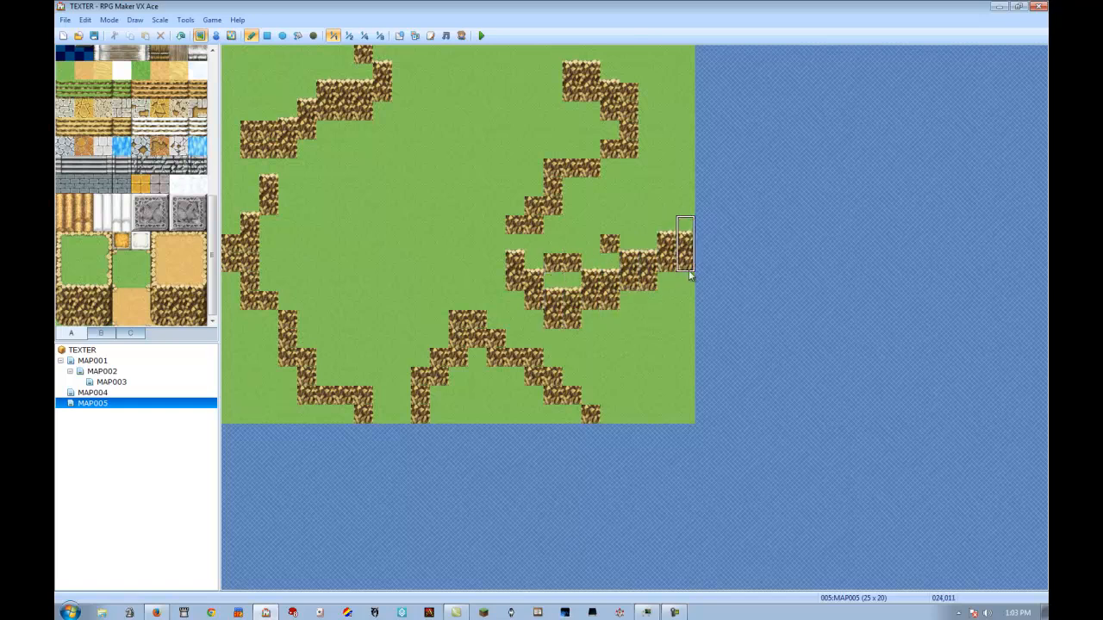
# Place northwest-corner plateau tiles at each bend of the eastern plateau's northwestern rim and a west edge tile below the lowest corner
pyautogui.click(65, 242)
pyautogui.click(610, 148)
pyautogui.click(553, 168)
pyautogui.click(534, 206)
pyautogui.click(516, 225)
pyautogui.click(66, 278)
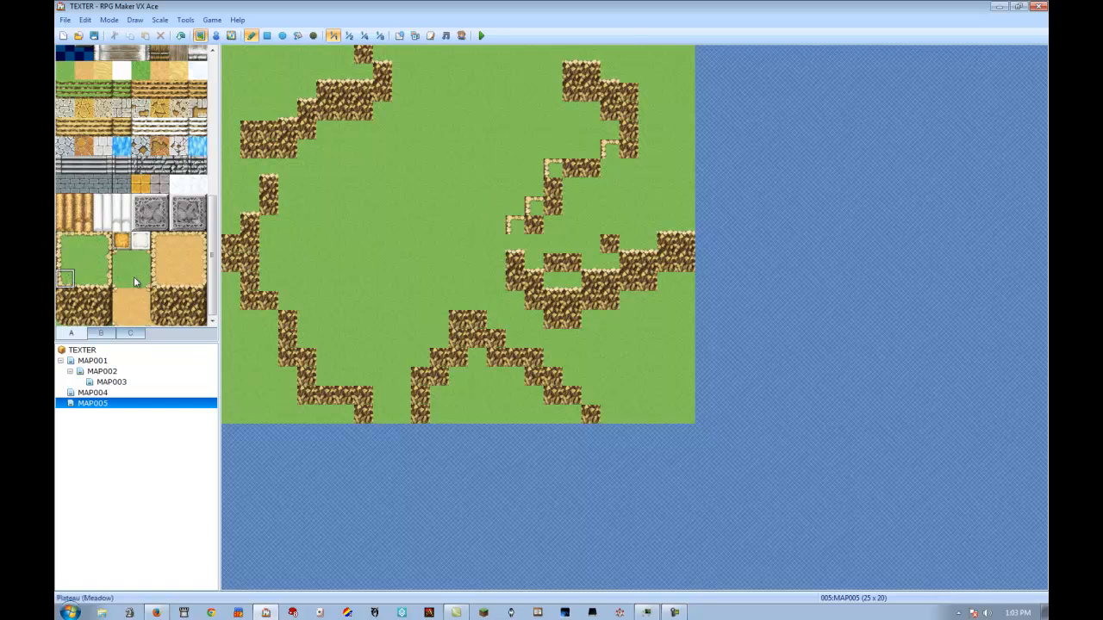
pyautogui.click(511, 246)
# Finish the eastern plateau's stepped southern cliff walls with western and eastern end pieces
pyautogui.moveTo(67, 297); pyautogui.dragTo(67, 319)
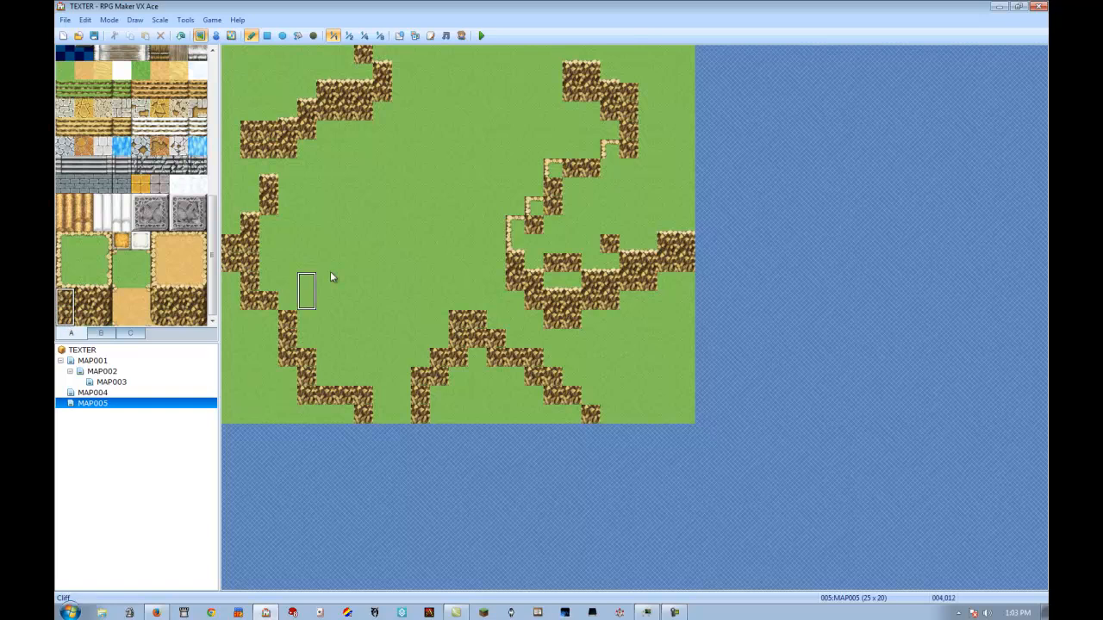
pyautogui.click(516, 276)
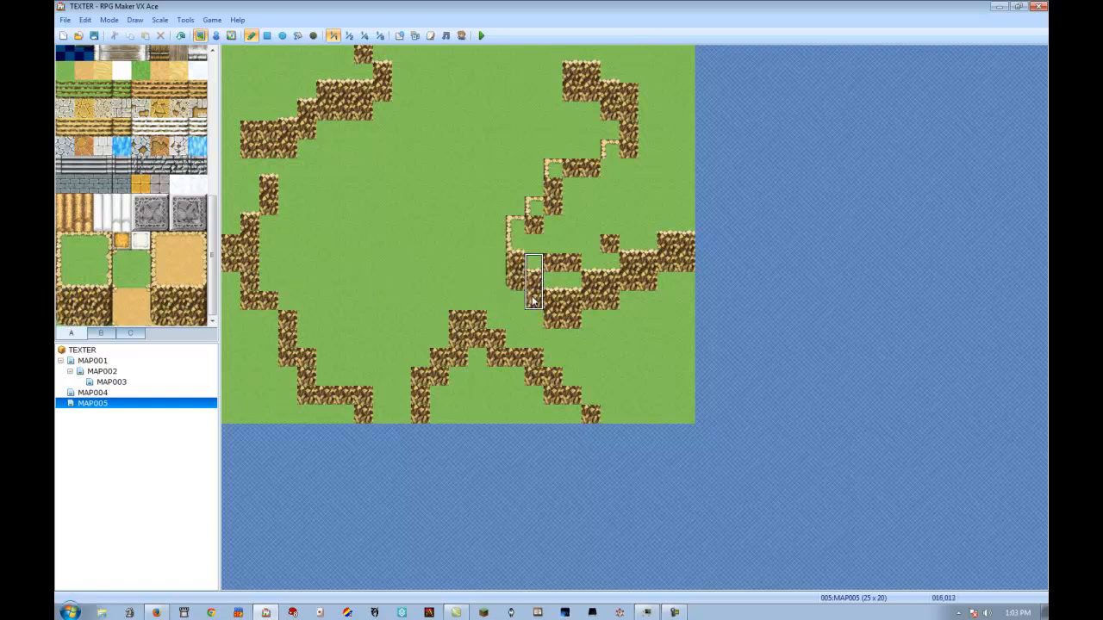
pyautogui.click(545, 318)
pyautogui.moveTo(102, 281); pyautogui.dragTo(102, 317)
pyautogui.click(571, 285)
pyautogui.click(610, 263)
pyautogui.click(638, 267)
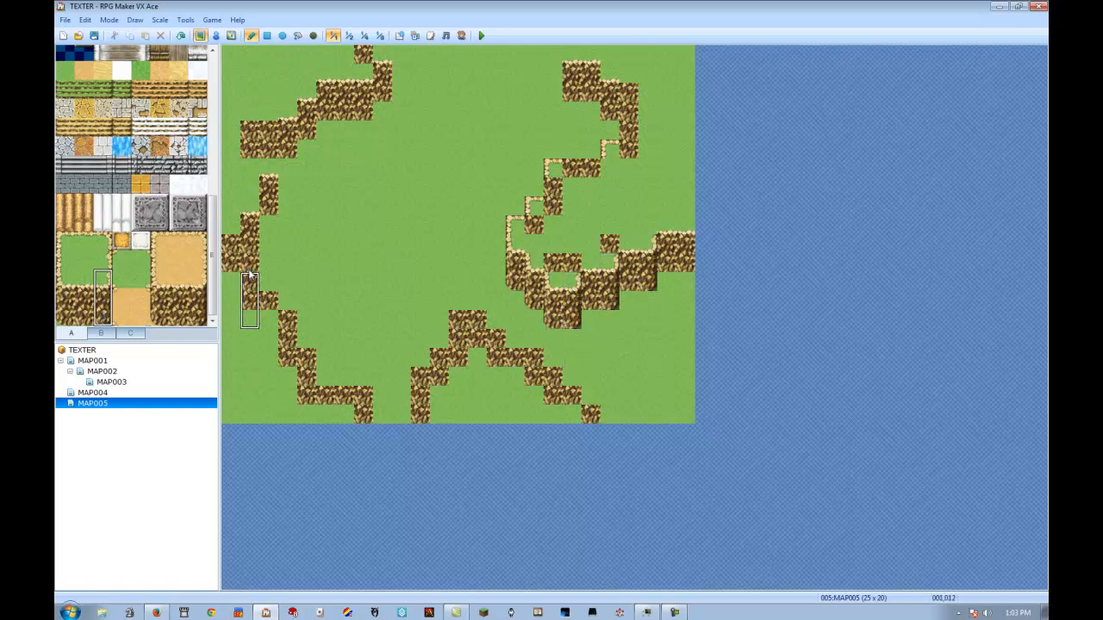
# Replace the leftover cliff tiles inside the eastern plateau and at its lower northwestern bend with meadow plateau inner-corner tiles
pyautogui.click(140, 278)
pyautogui.click(611, 246)
pyautogui.click(567, 260)
pyautogui.click(124, 285)
pyautogui.click(554, 262)
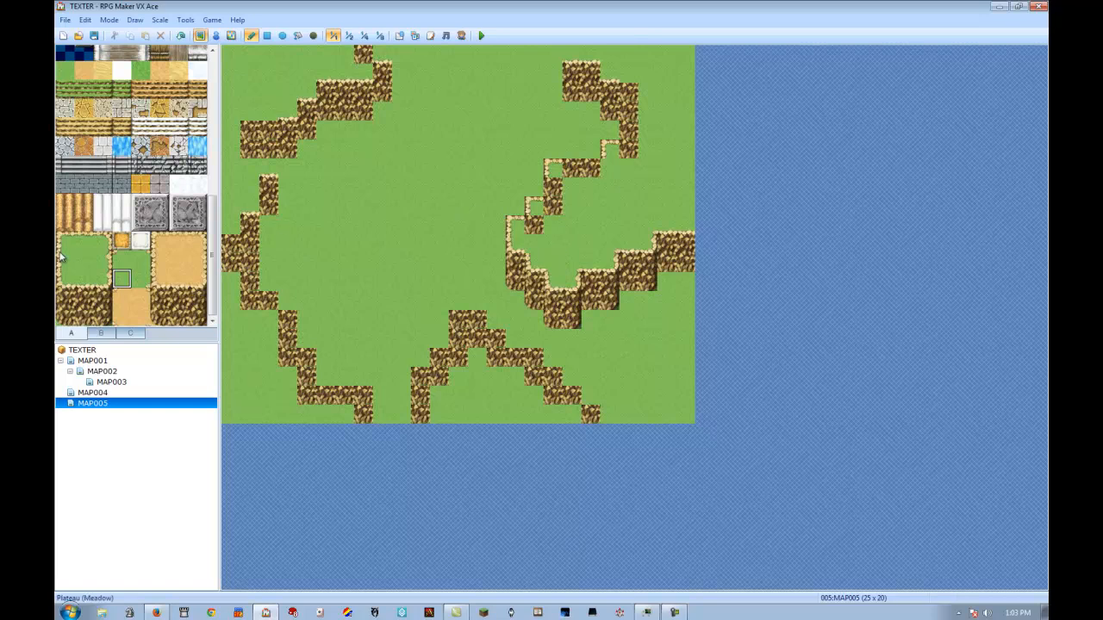
pyautogui.click(120, 260)
pyautogui.click(535, 226)
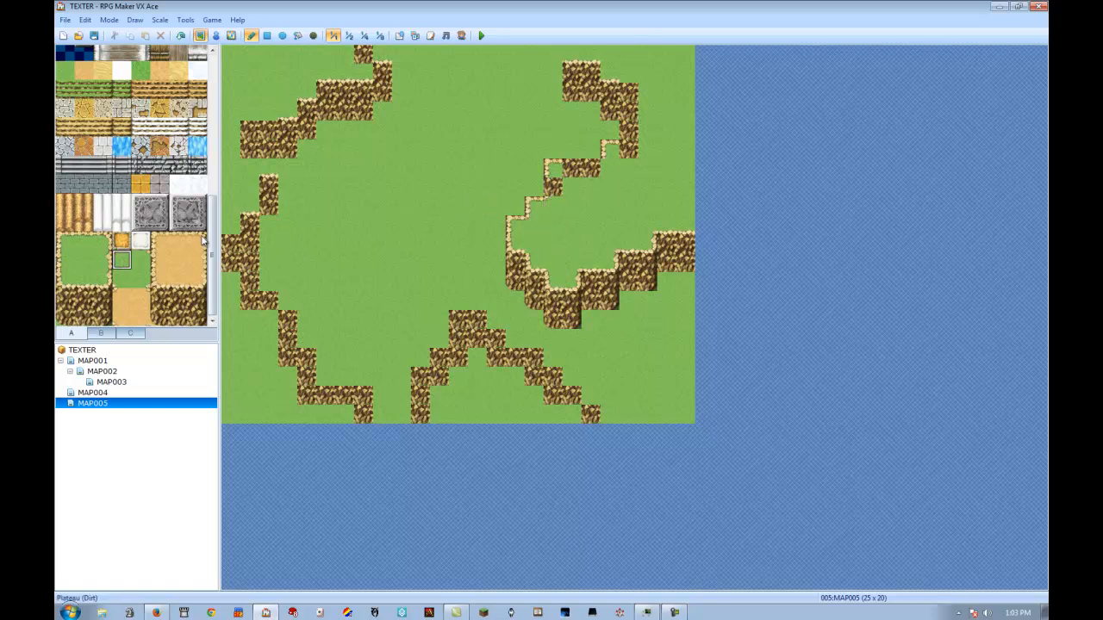
# Complete the eastern plateau's northern rim with edge and inner-corner tiles, connecting it to the side of the northeastern cliff
pyautogui.click(83, 240)
pyautogui.moveTo(576, 171); pyautogui.dragTo(591, 172)
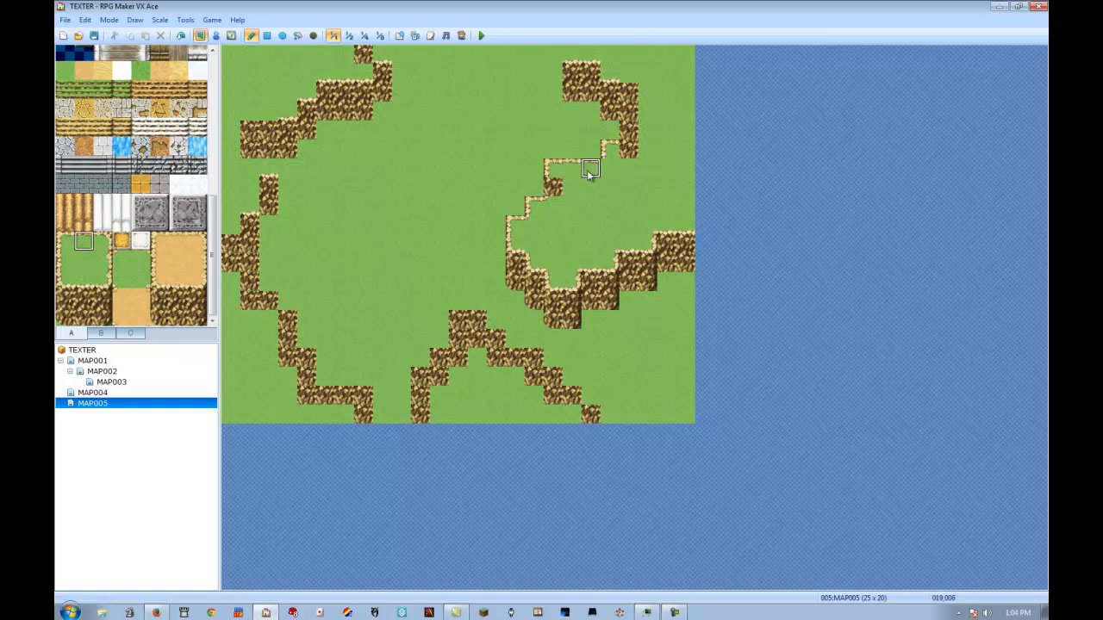
pyautogui.click(551, 185)
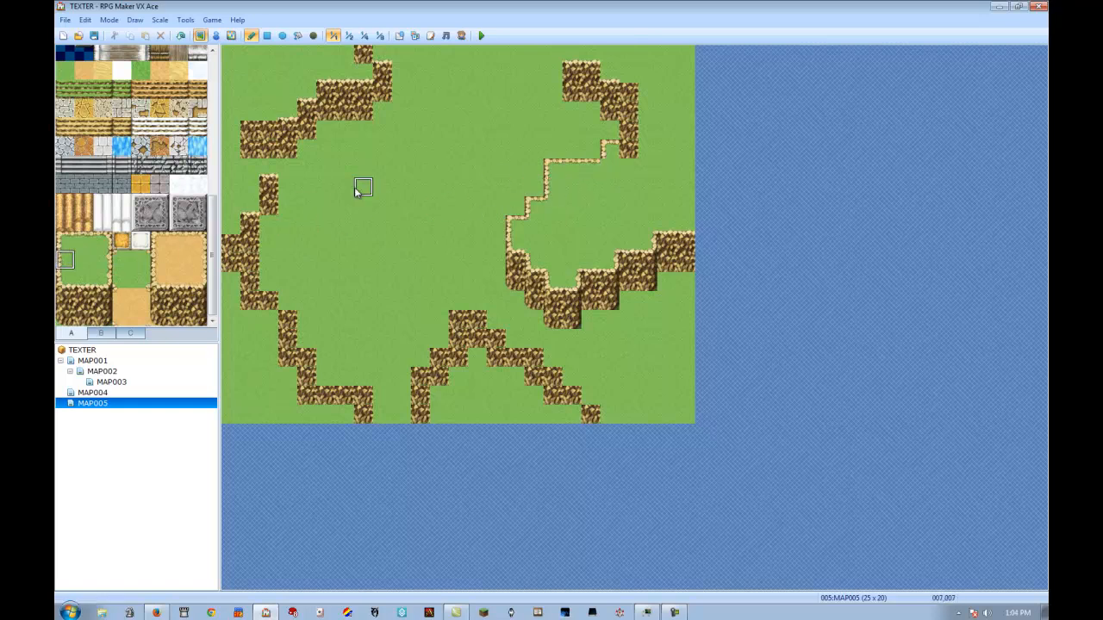
pyautogui.click(627, 149)
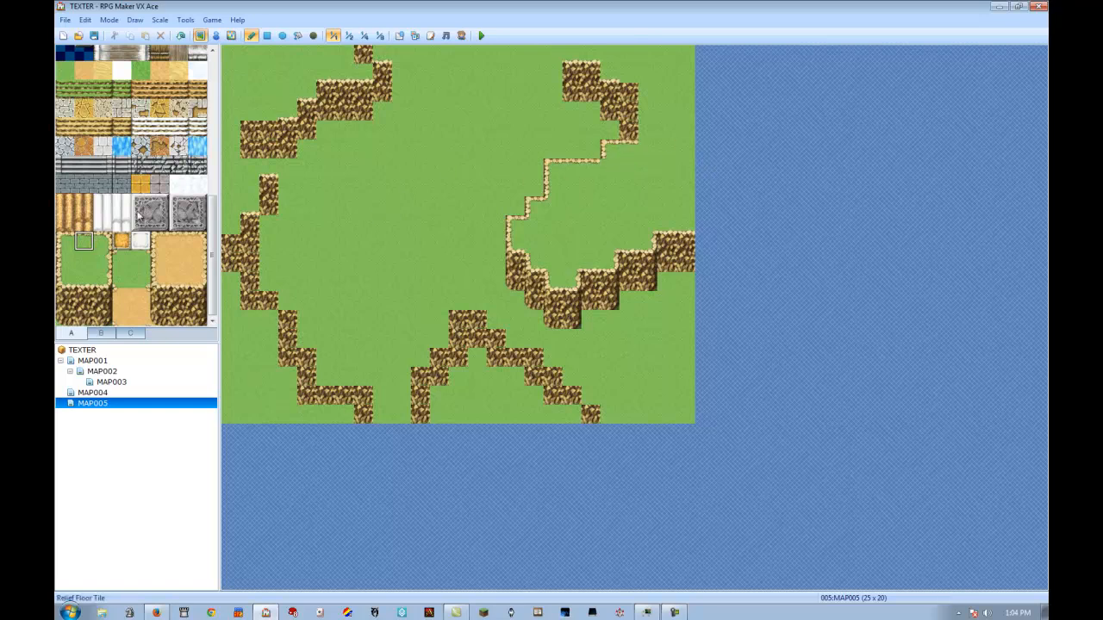
pyautogui.click(123, 261)
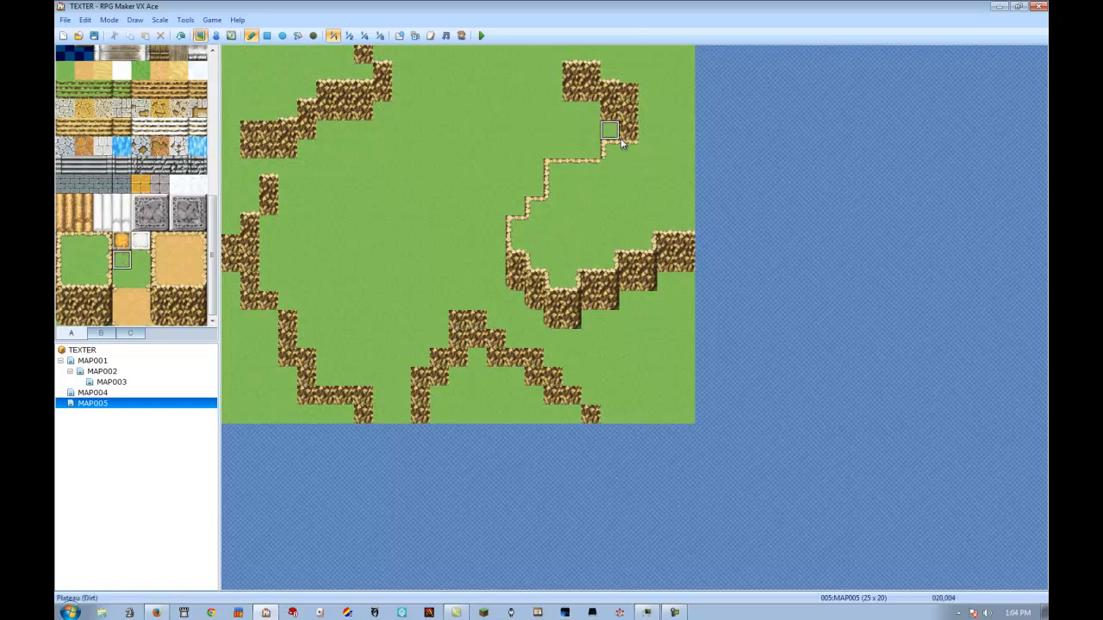
pyautogui.click(71, 261)
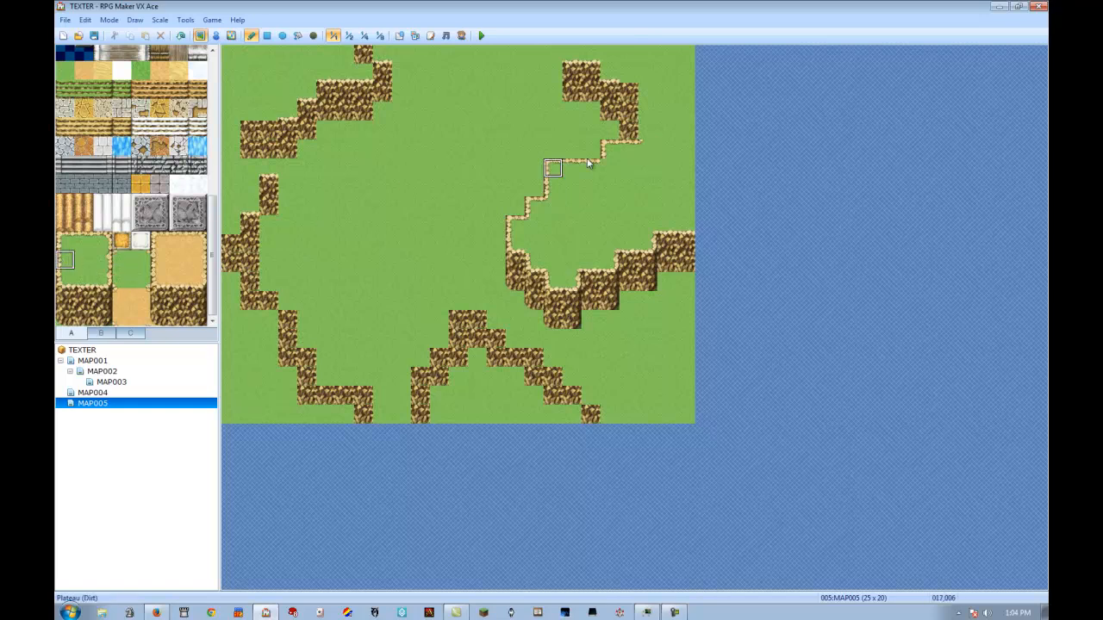
pyautogui.click(645, 120)
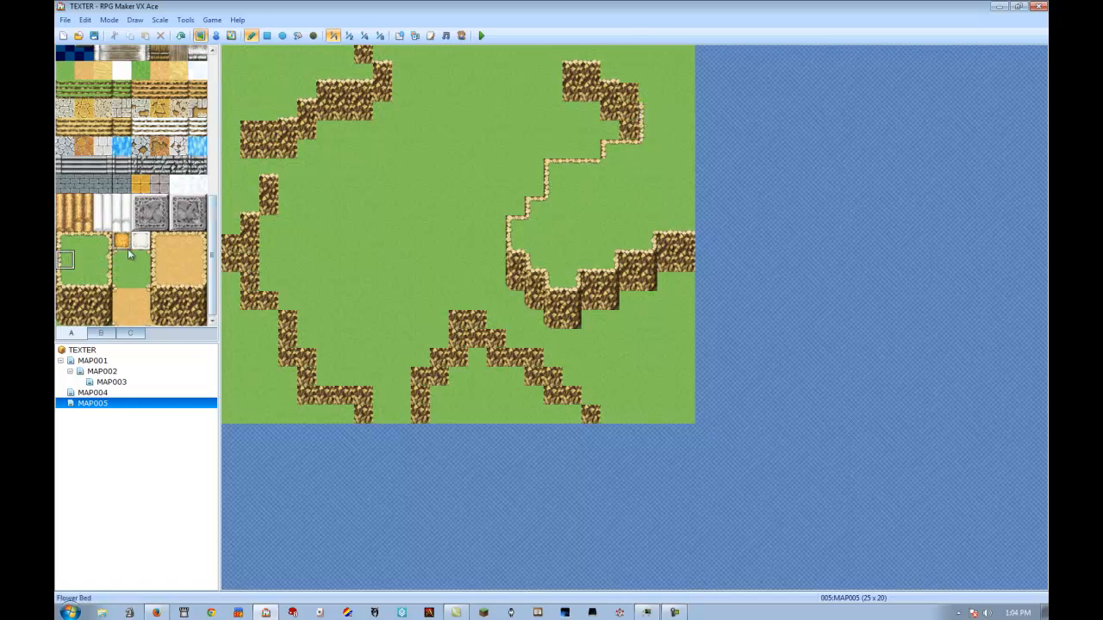
# Shape the northeastern cliff into narrower steps with western end pieces, and extend its edge up to the map's northern border
pyautogui.moveTo(65, 279); pyautogui.dragTo(66, 298)
pyautogui.click(630, 97)
pyautogui.click(68, 320)
pyautogui.moveTo(608, 91); pyautogui.dragTo(631, 127)
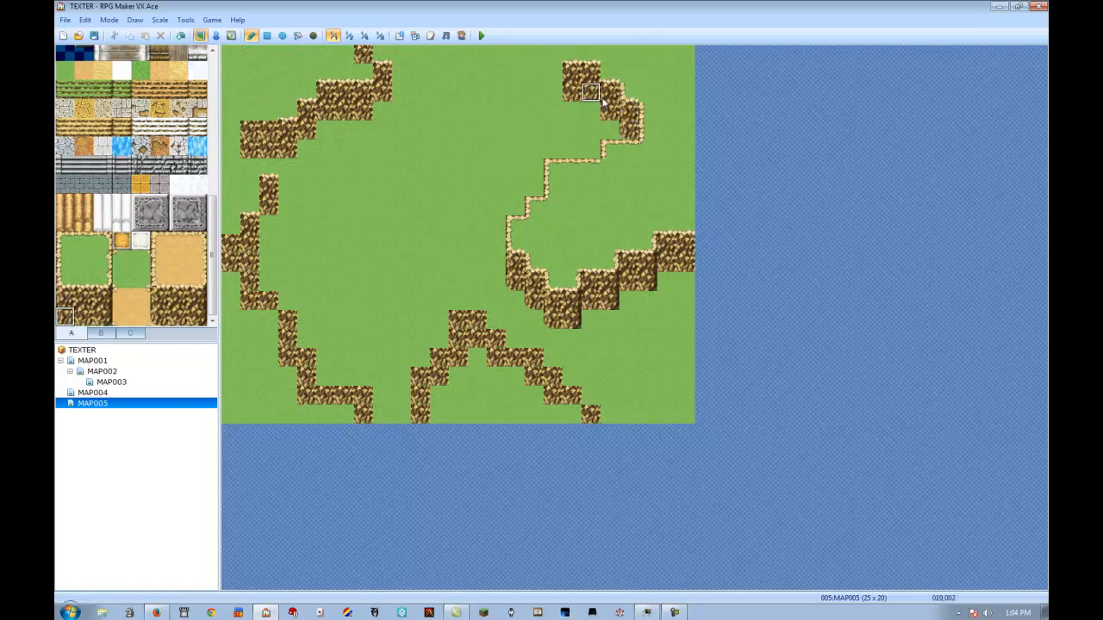
pyautogui.moveTo(631, 97); pyautogui.dragTo(631, 129, button='right')
pyautogui.click(611, 117)
pyautogui.click(572, 95)
pyautogui.click(126, 280)
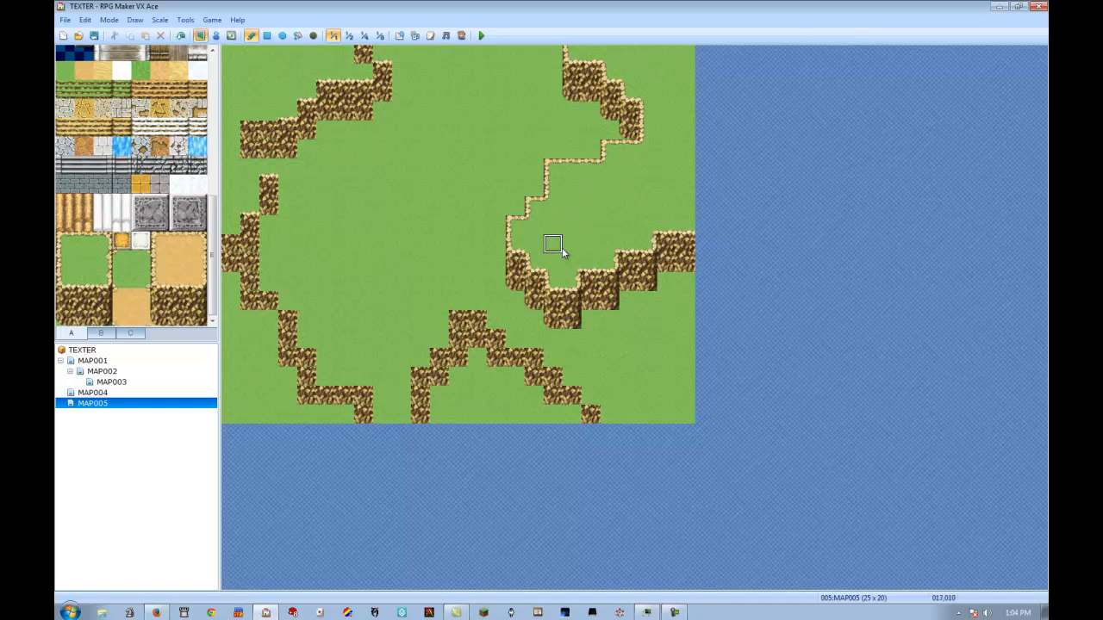
# Replace the southern plateau's cliff peak and eastern slope with meadow plateau edge and northeast-corner tiles down to the southern border
pyautogui.click(81, 258)
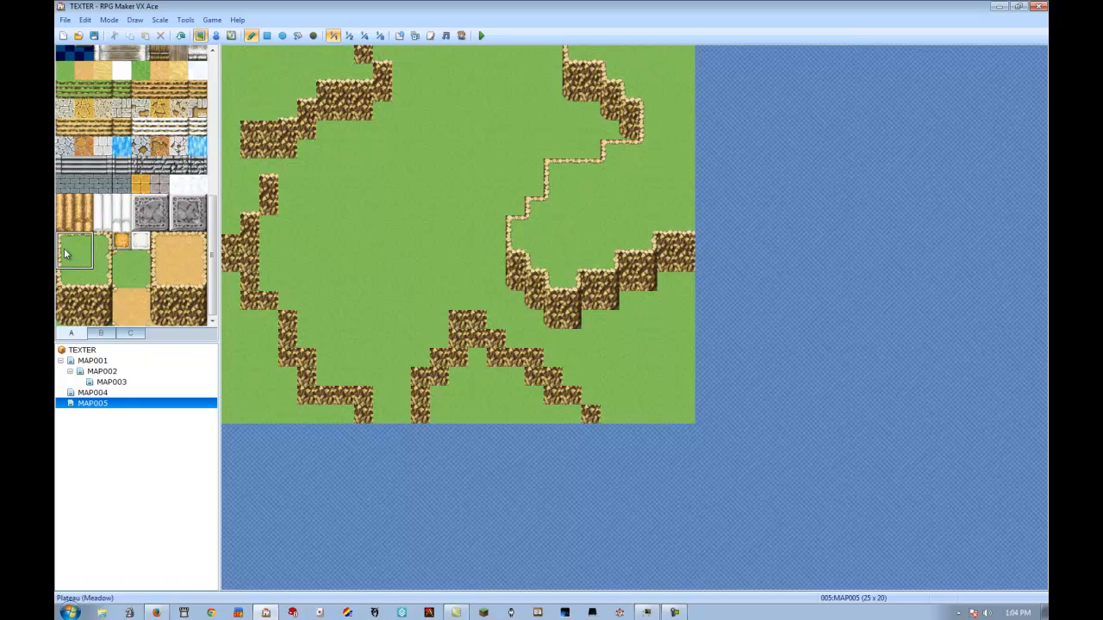
pyautogui.click(474, 330)
pyautogui.click(461, 329)
pyautogui.click(104, 259)
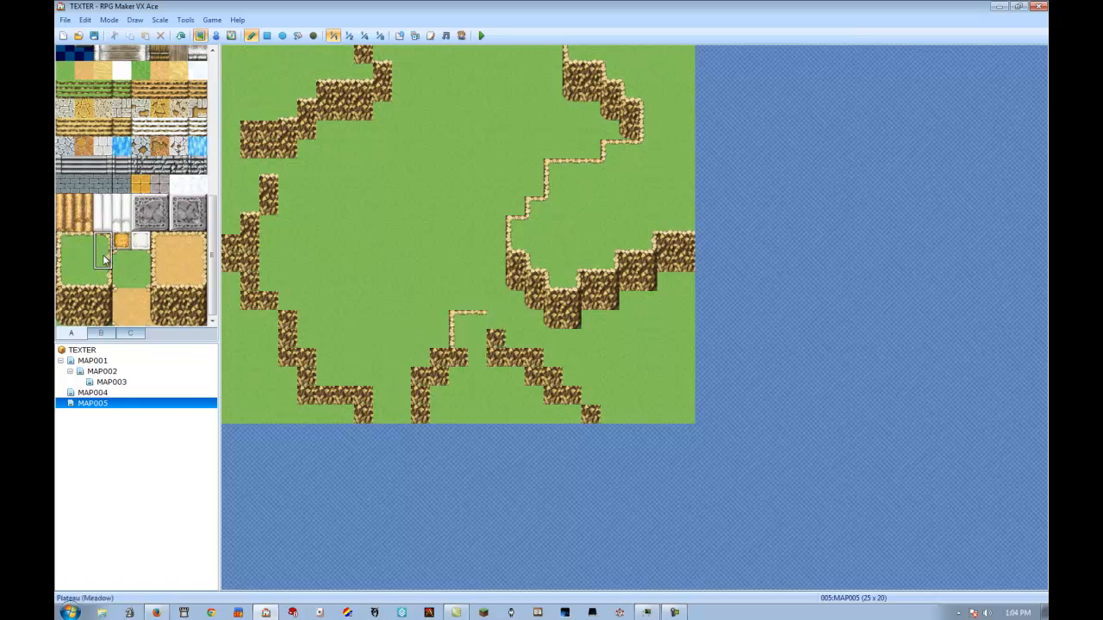
pyautogui.click(101, 243)
pyautogui.click(496, 326)
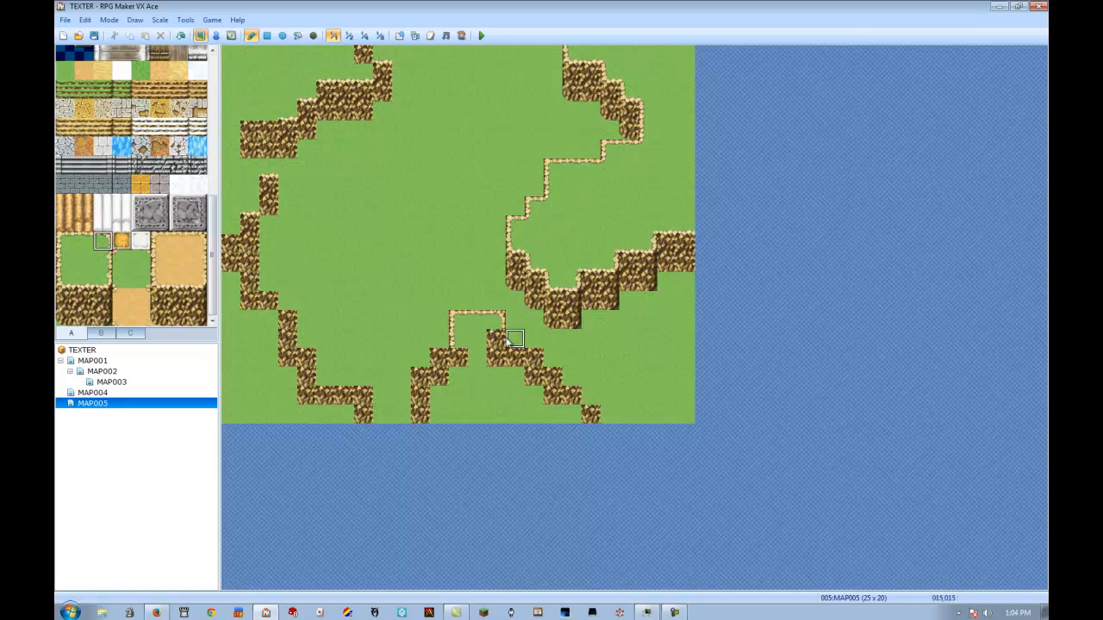
pyautogui.moveTo(535, 358)
pyautogui.mouseDown()
pyautogui.moveTo(586, 393)
pyautogui.moveTo(590, 414)
pyautogui.mouseUp()
pyautogui.click(608, 414)
# Replace the leftover cliff tiles along the southern plateau's eastern slope with inner-corner and north edge tiles
pyautogui.click(83, 242)
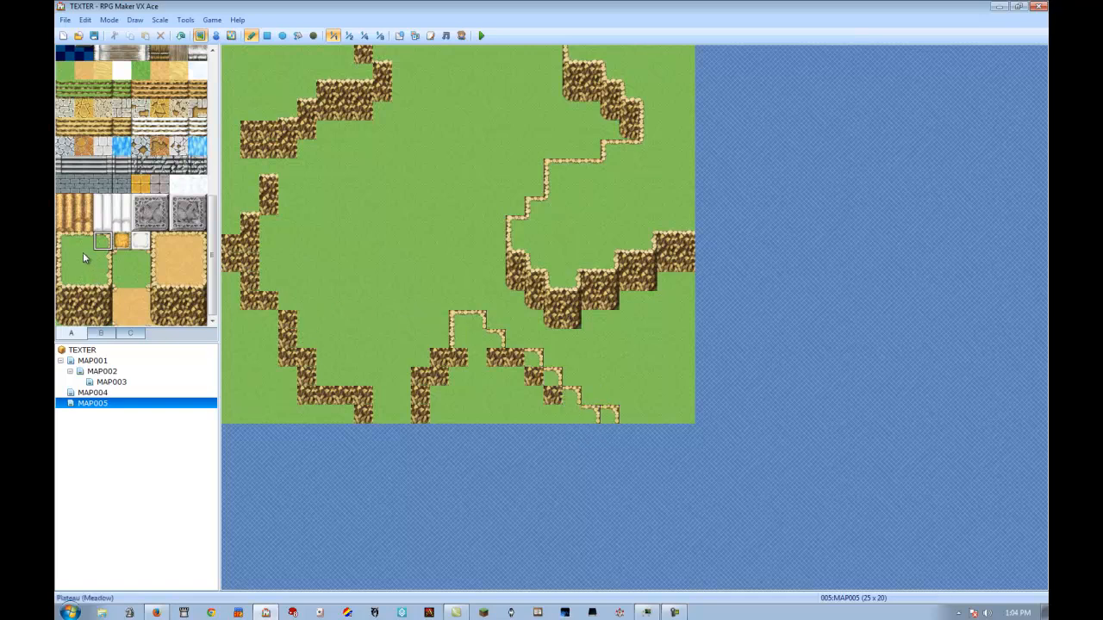
pyautogui.click(141, 259)
pyautogui.click(531, 374)
pyautogui.click(509, 364)
pyautogui.click(495, 364)
pyautogui.click(66, 241)
pyautogui.click(514, 360)
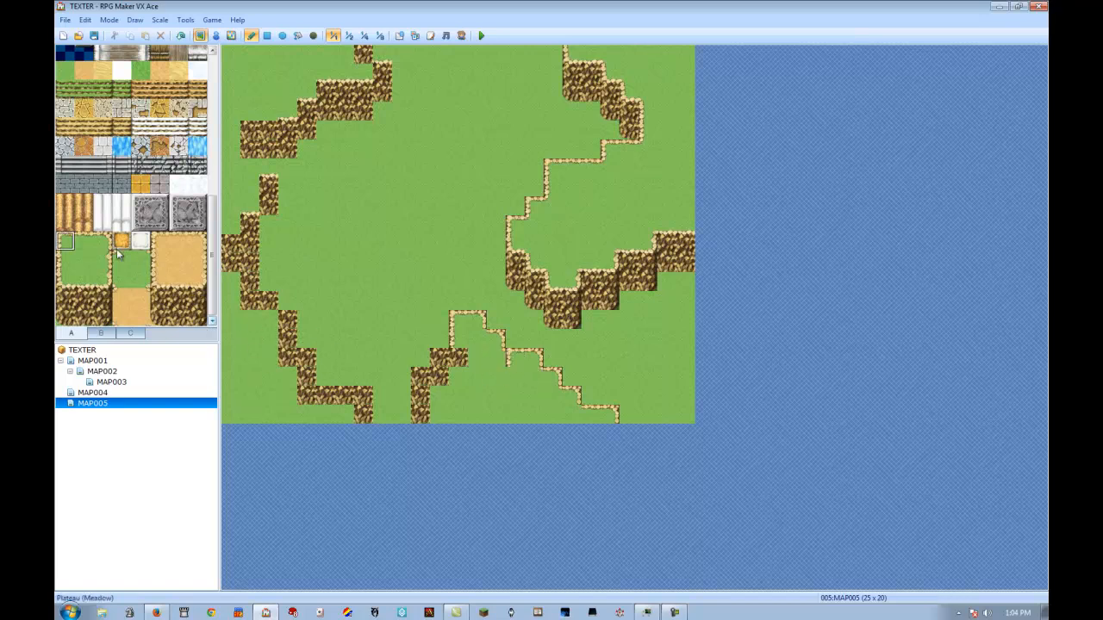
pyautogui.click(84, 242)
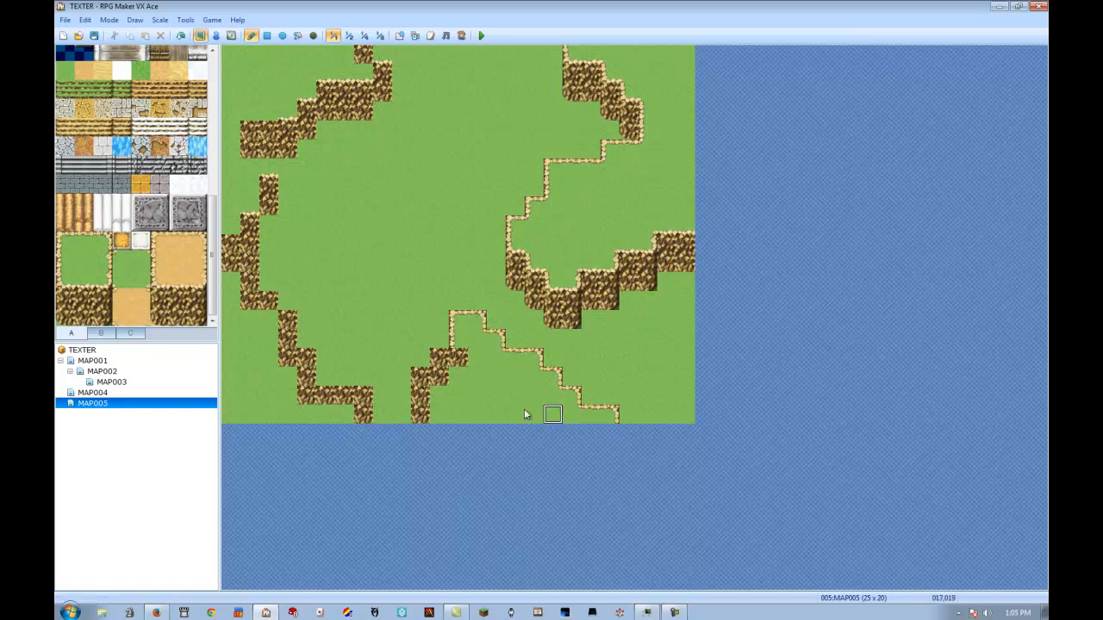
# Rebuild the southern plateau's western slope with meadow plateau corner, west edge and inner-corner tiles down to the southern border
pyautogui.moveTo(64, 242); pyautogui.dragTo(84, 244)
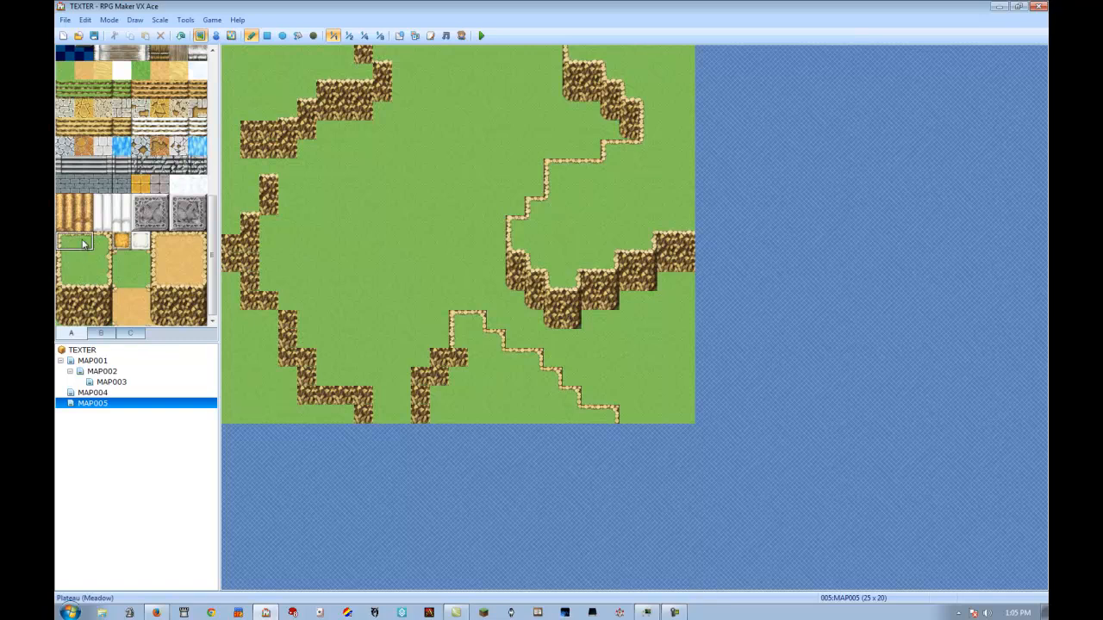
pyautogui.click(428, 362)
pyautogui.click(439, 359)
pyautogui.moveTo(63, 264); pyautogui.dragTo(65, 249)
pyautogui.click(410, 403)
pyautogui.click(121, 261)
pyautogui.moveTo(438, 376); pyautogui.dragTo(458, 360)
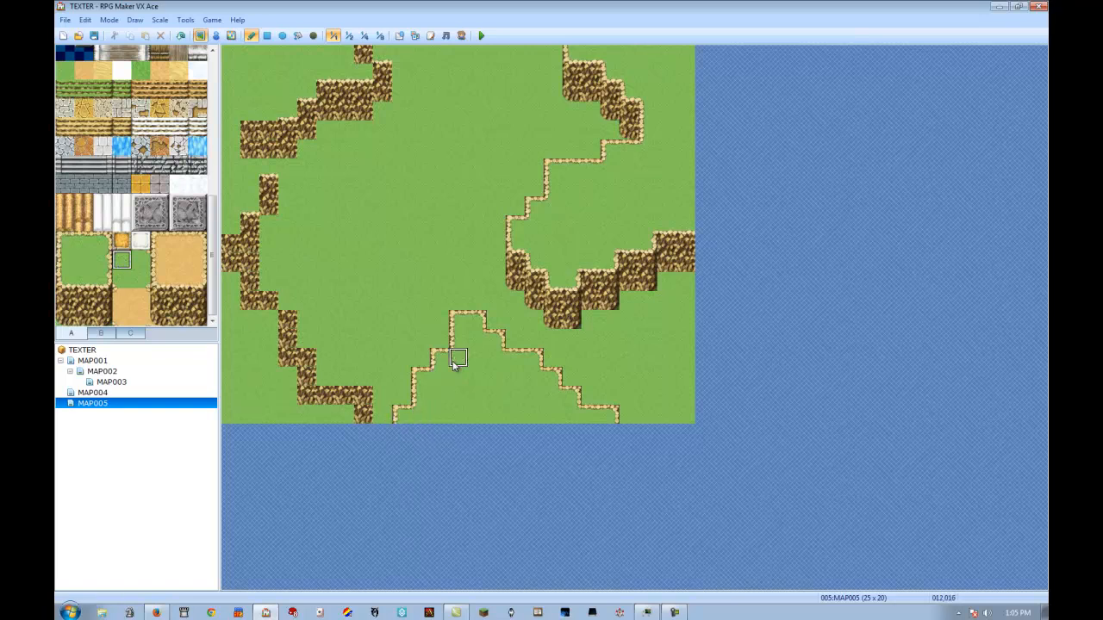
# Replace the southwestern cliff's steps with meadow plateau north-edge, east-edge and northeast-corner tiles, working upward from the southern border
pyautogui.moveTo(105, 252); pyautogui.dragTo(84, 242)
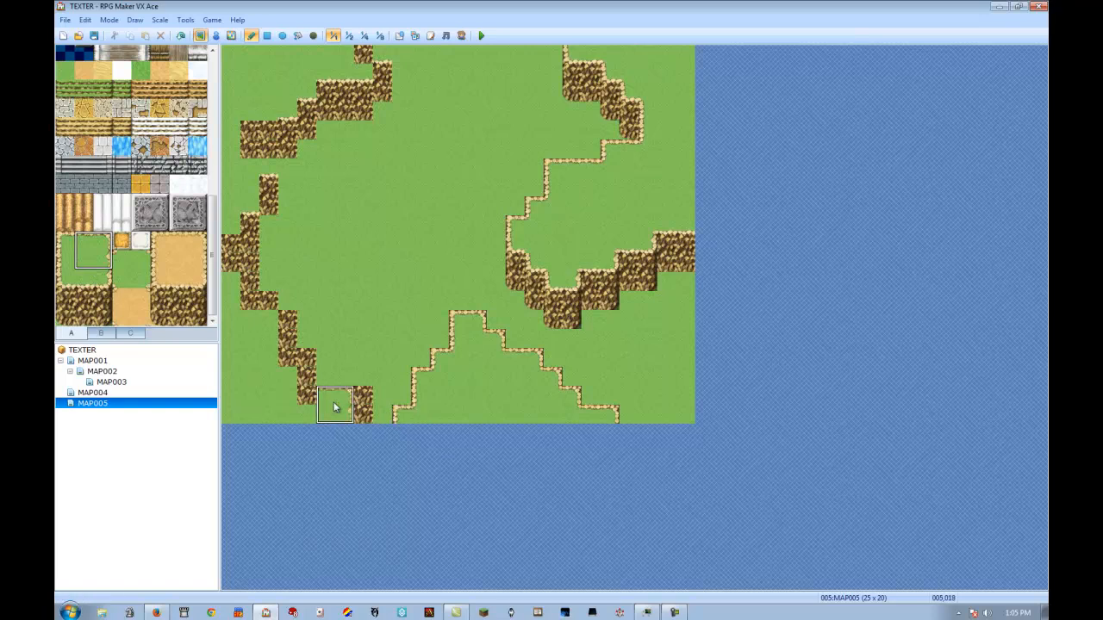
pyautogui.moveTo(345, 394); pyautogui.dragTo(319, 397)
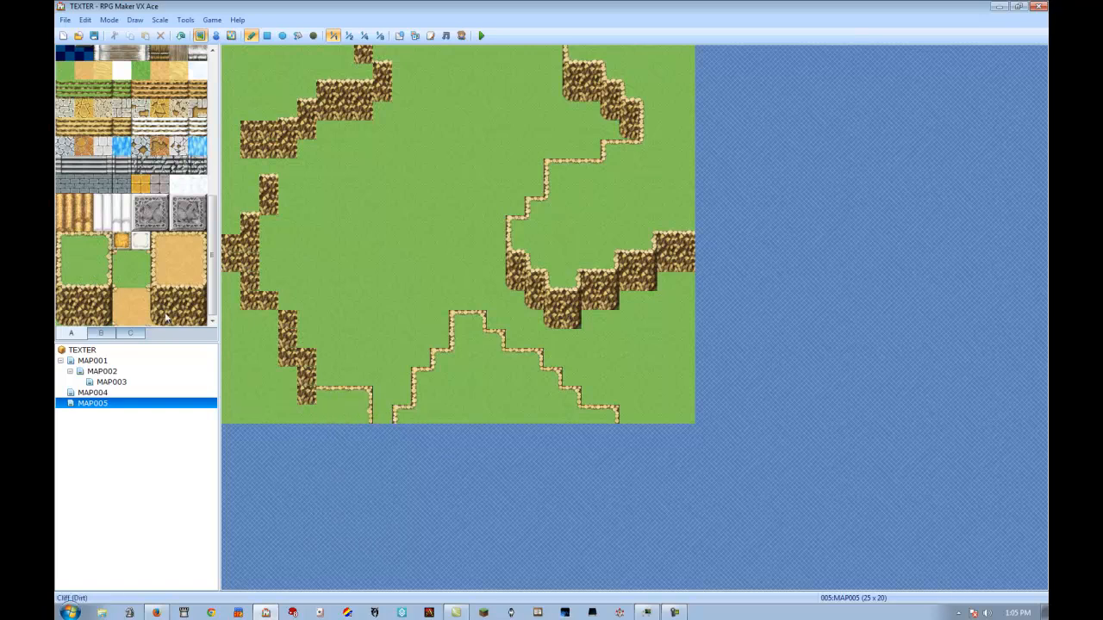
pyautogui.click(108, 266)
pyautogui.click(306, 378)
pyautogui.click(98, 246)
pyautogui.click(306, 357)
pyautogui.click(288, 322)
pyautogui.click(270, 305)
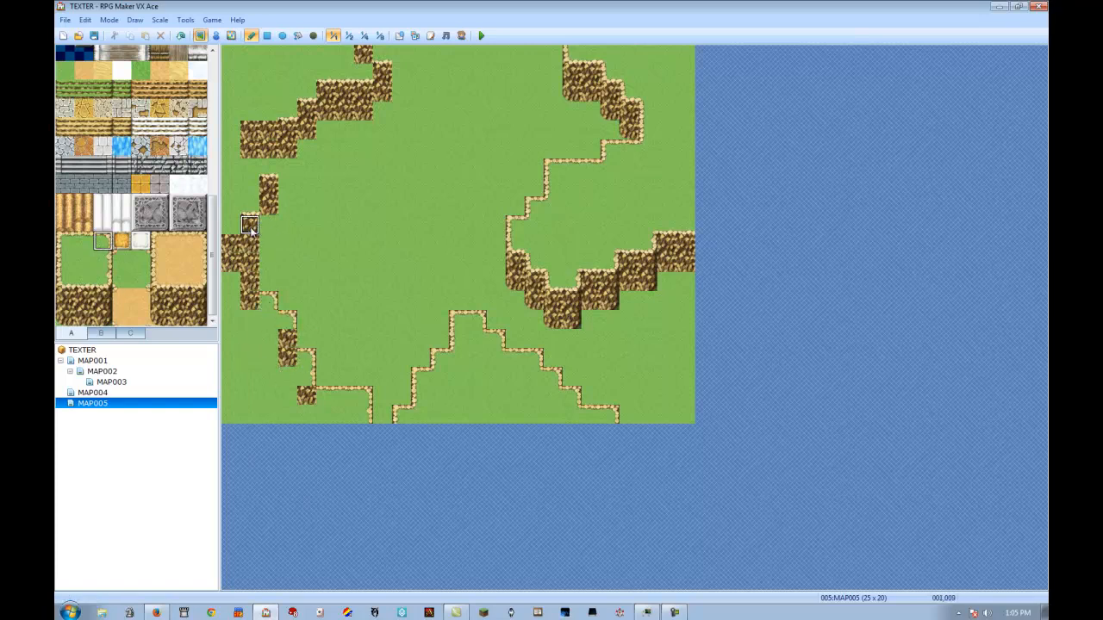
# Place meadow plateau east-edge tiles beside the leftover cliff at the western border and a northeast-corner tile just below its upper end
pyautogui.click(102, 261)
pyautogui.click(235, 229)
pyautogui.click(231, 246)
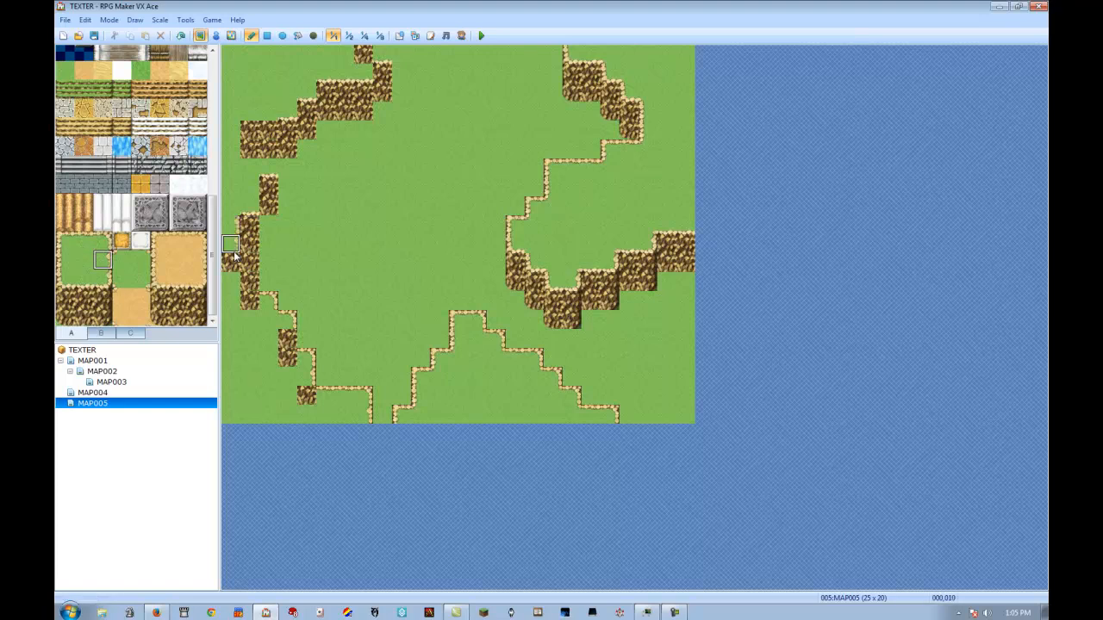
pyautogui.click(105, 239)
pyautogui.click(250, 263)
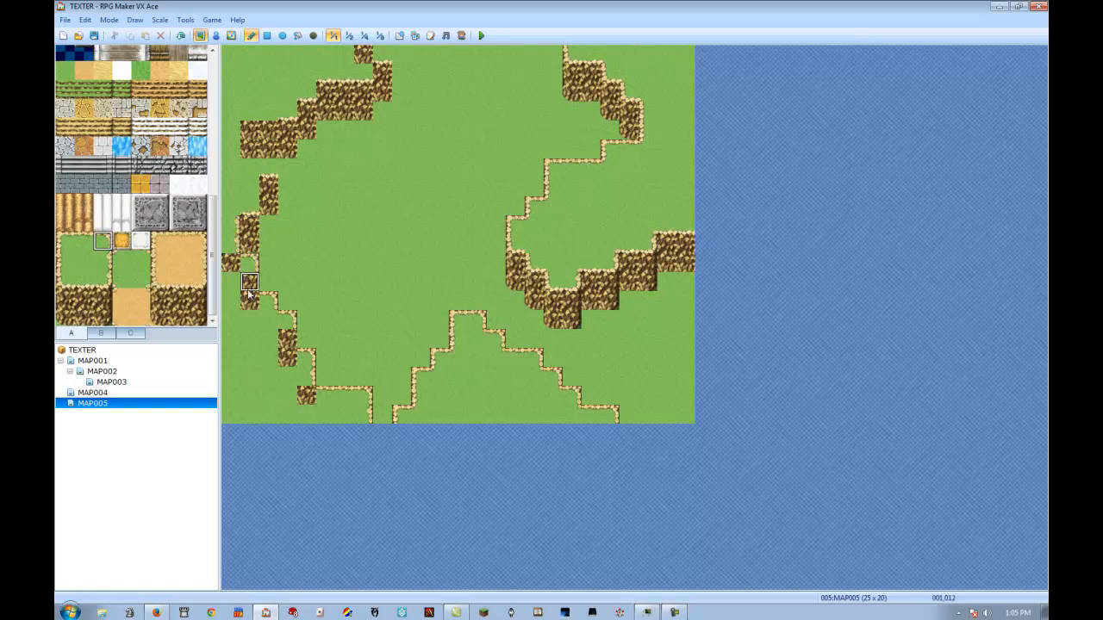
pyautogui.hotkey('ctrl', 'z')
pyautogui.click(249, 244)
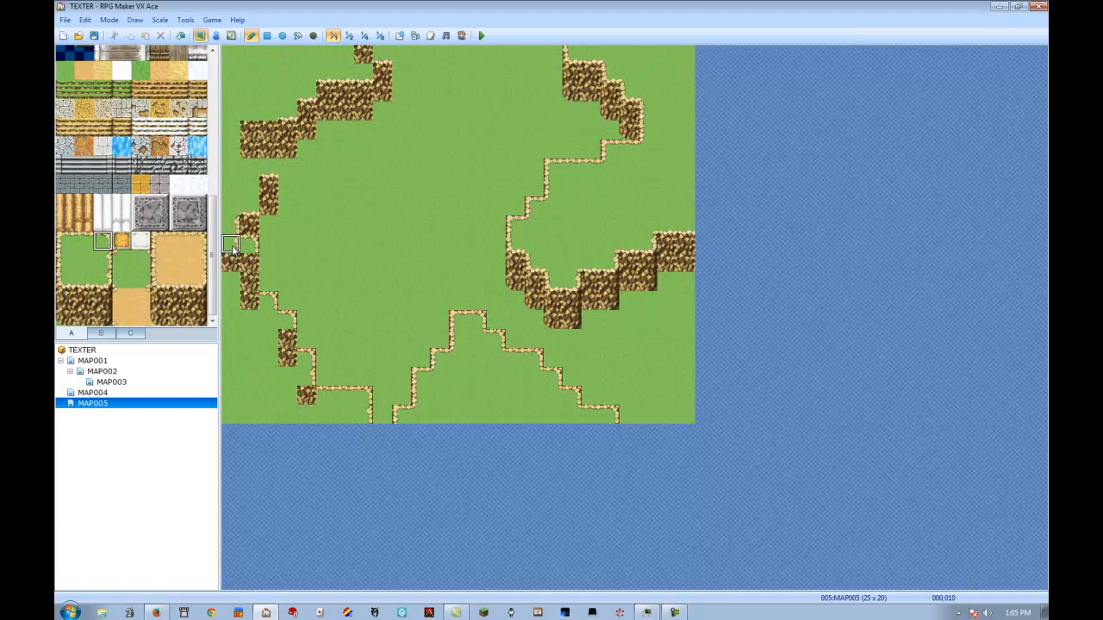
# Continue the southwestern plateau's east edge down to its first step and cover the leftover cliff tiles along the slope with meadow inner-corner tiles
pyautogui.click(103, 260)
pyautogui.click(249, 265)
pyautogui.click(250, 276)
pyautogui.click(141, 259)
pyautogui.click(249, 298)
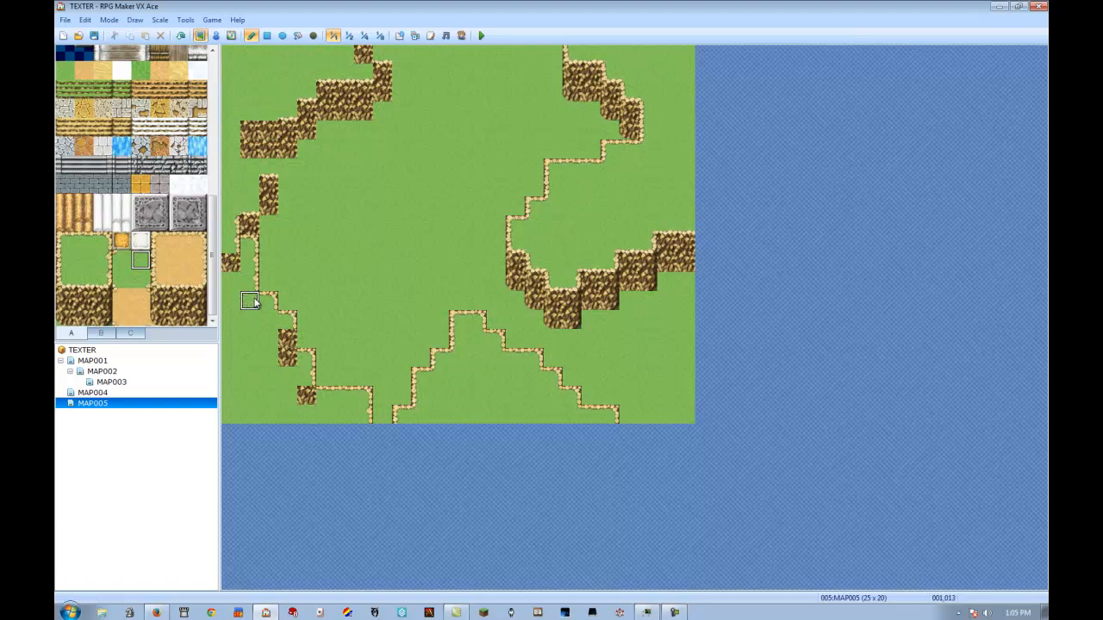
pyautogui.click(289, 340)
pyautogui.click(289, 358)
pyautogui.click(307, 393)
pyautogui.keyDown('shift'); pyautogui.rightClick(256, 280); pyautogui.keyUp('shift')
pyautogui.keyDown('shift'); pyautogui.click(292, 339); pyautogui.keyUp('shift')
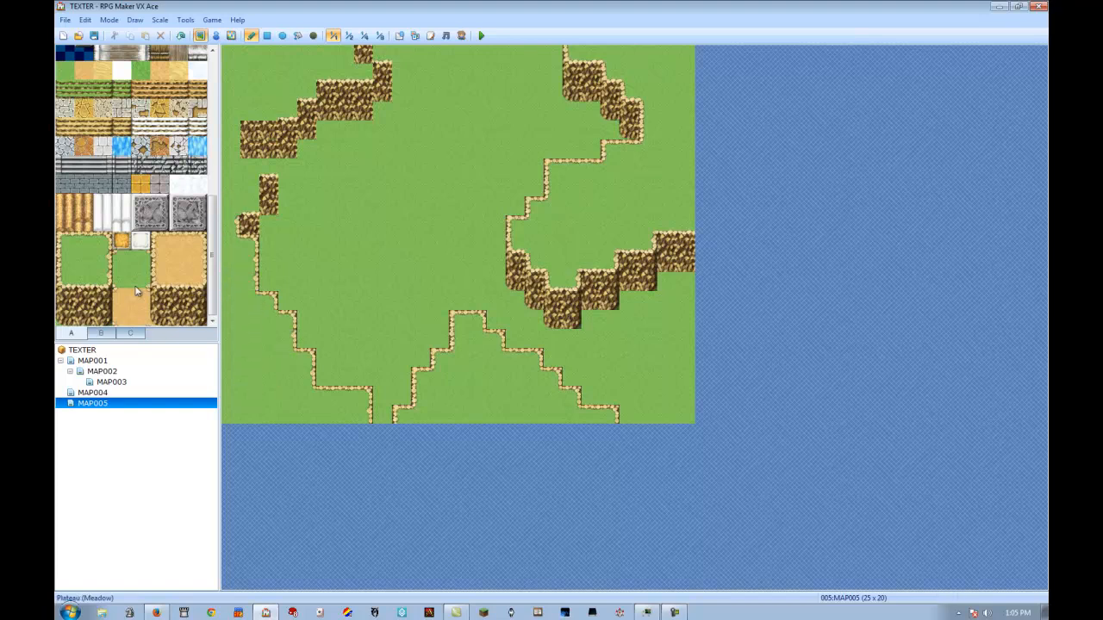
# Line the western side of the western cliff block with meadow plateau east-edge tiles
pyautogui.click(101, 279)
pyautogui.moveTo(100, 279); pyautogui.dragTo(101, 296)
pyautogui.click(268, 215)
pyautogui.click(101, 262)
pyautogui.click(140, 278)
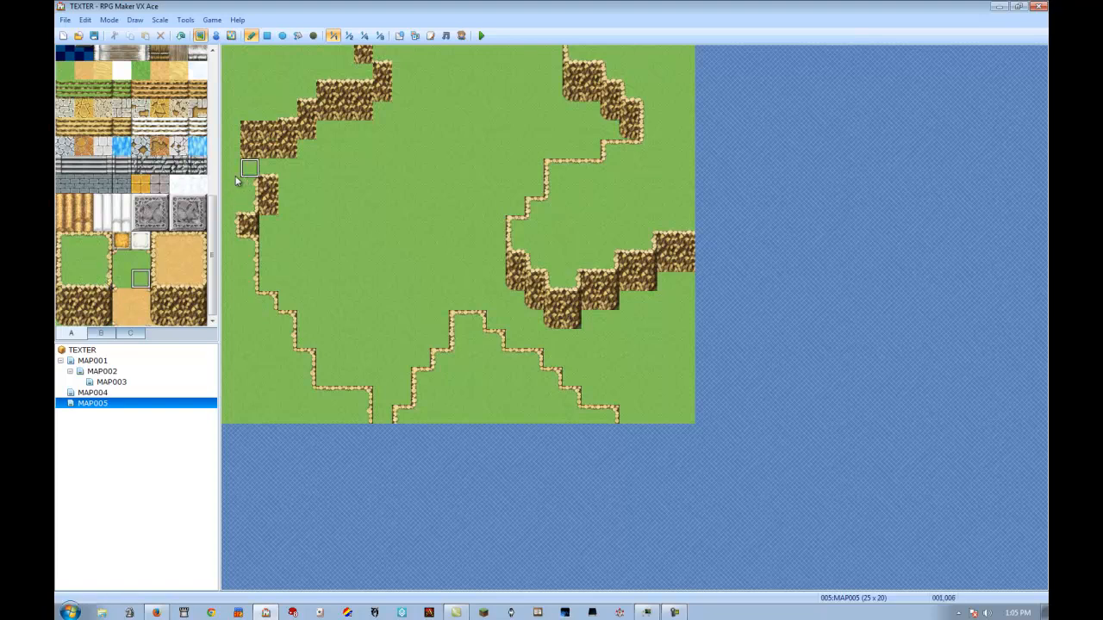
# Widen the western cliff block one column east with a plateau southeast-corner tile above cliff end pieces
pyautogui.moveTo(103, 284); pyautogui.dragTo(104, 312)
pyautogui.click(287, 191)
pyautogui.click(264, 189)
pyautogui.hotkey('ctrl', 'z')
pyautogui.click(293, 180)
pyautogui.hotkey('ctrl', 'z')
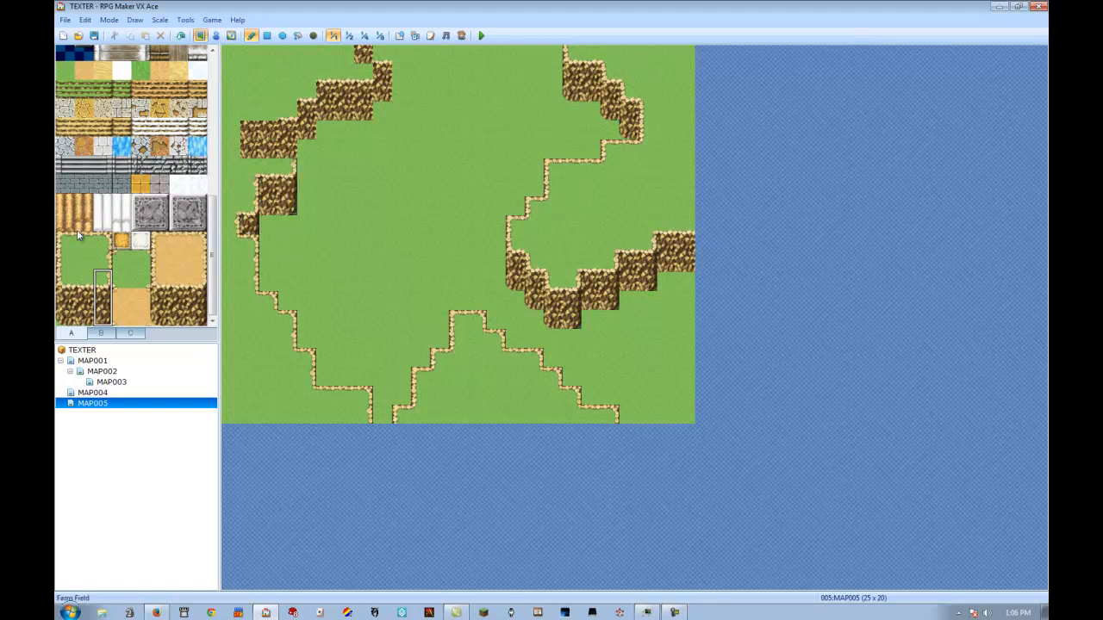
# Place plateau north-edge and northeast-corner tiles beneath the northwestern cliff's western end, and an east-edge tile beside it
pyautogui.click(102, 242)
pyautogui.moveTo(102, 248)
pyautogui.mouseDown()
pyautogui.moveTo(102, 263)
pyautogui.moveTo(86, 240)
pyautogui.mouseUp()
pyautogui.click(271, 149)
pyautogui.click(103, 261)
pyautogui.click(250, 130)
# Cover the leftover cliff tiles at the northwestern cliff's western end and at the northern border with meadow plateau tiles
pyautogui.click(102, 282)
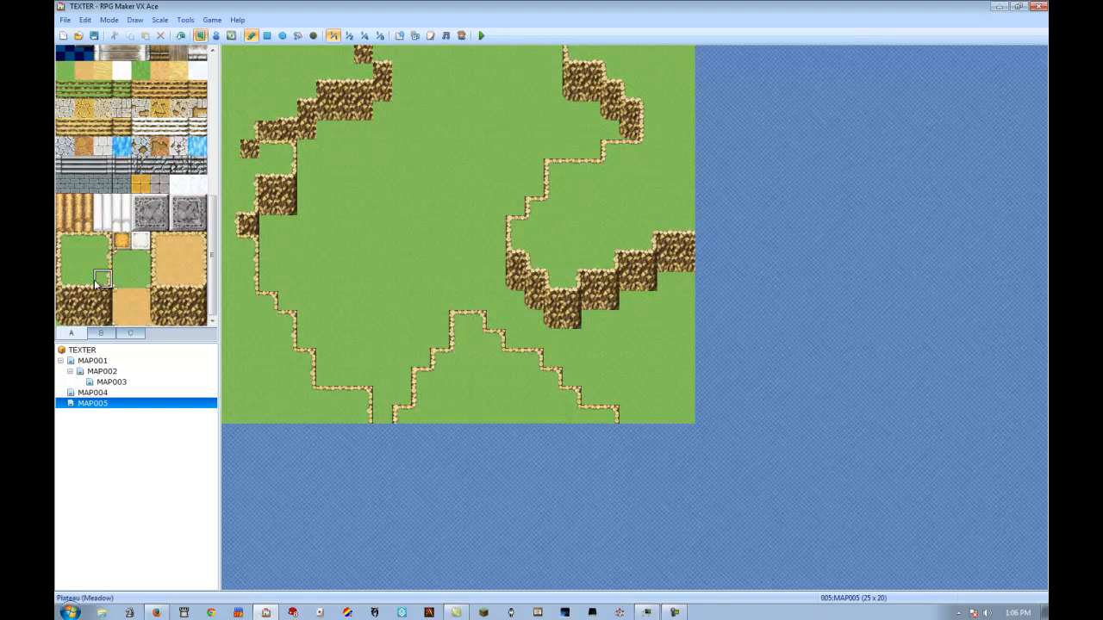
pyautogui.click(83, 280)
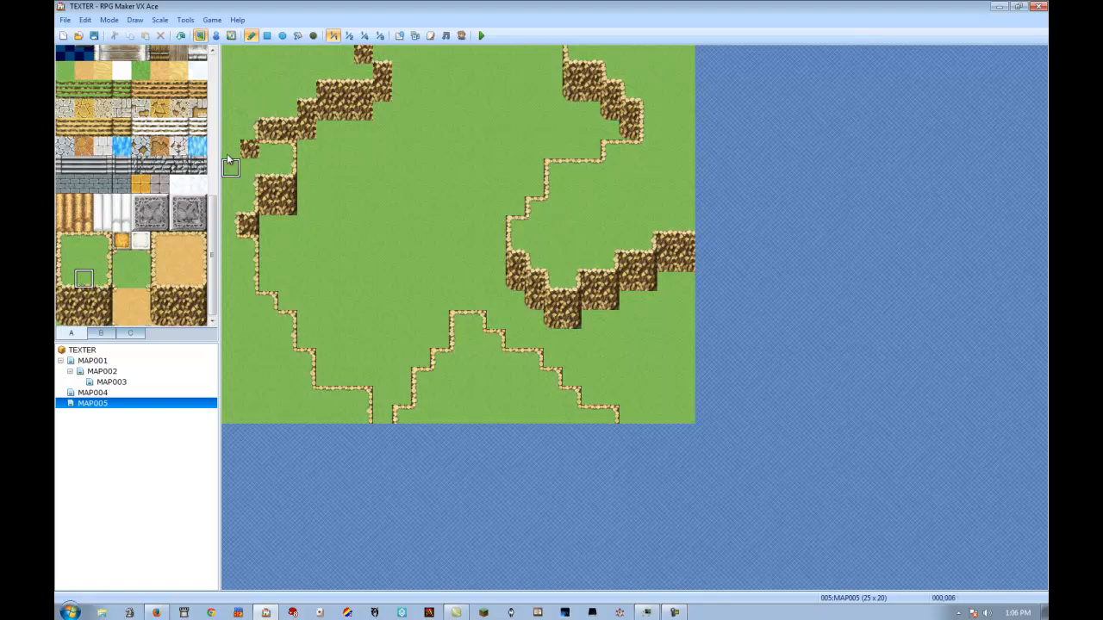
pyautogui.click(147, 284)
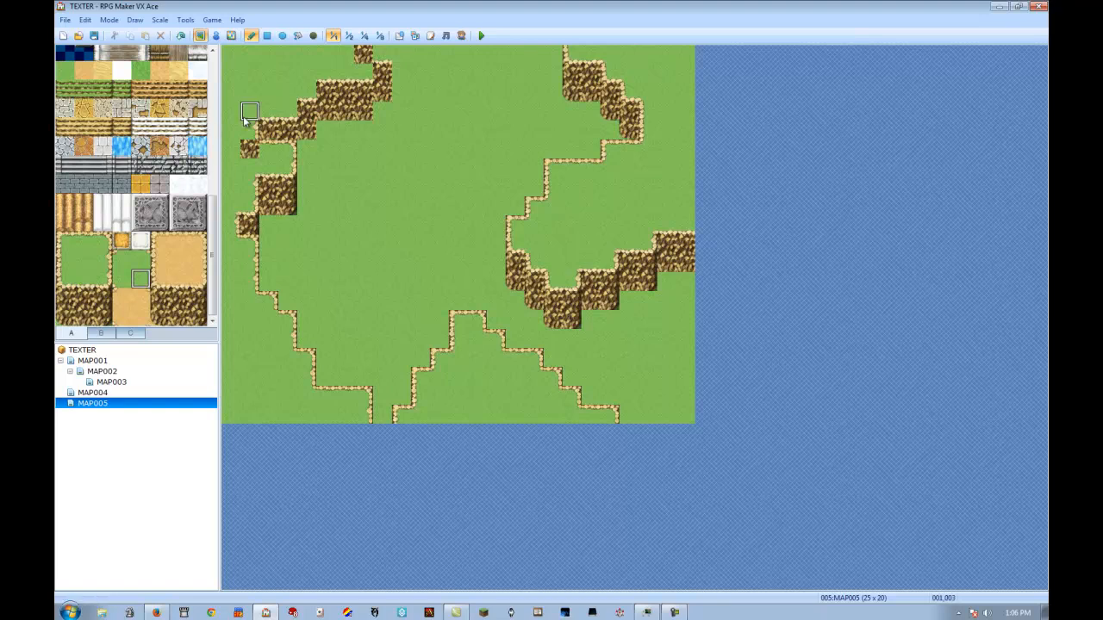
pyautogui.click(143, 262)
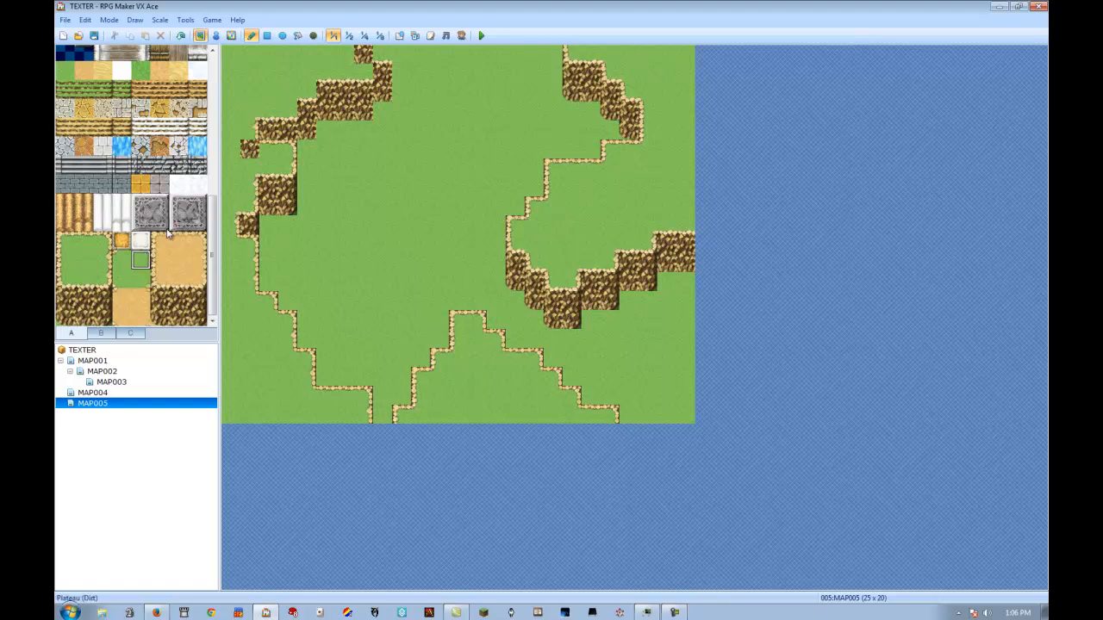
pyautogui.click(247, 151)
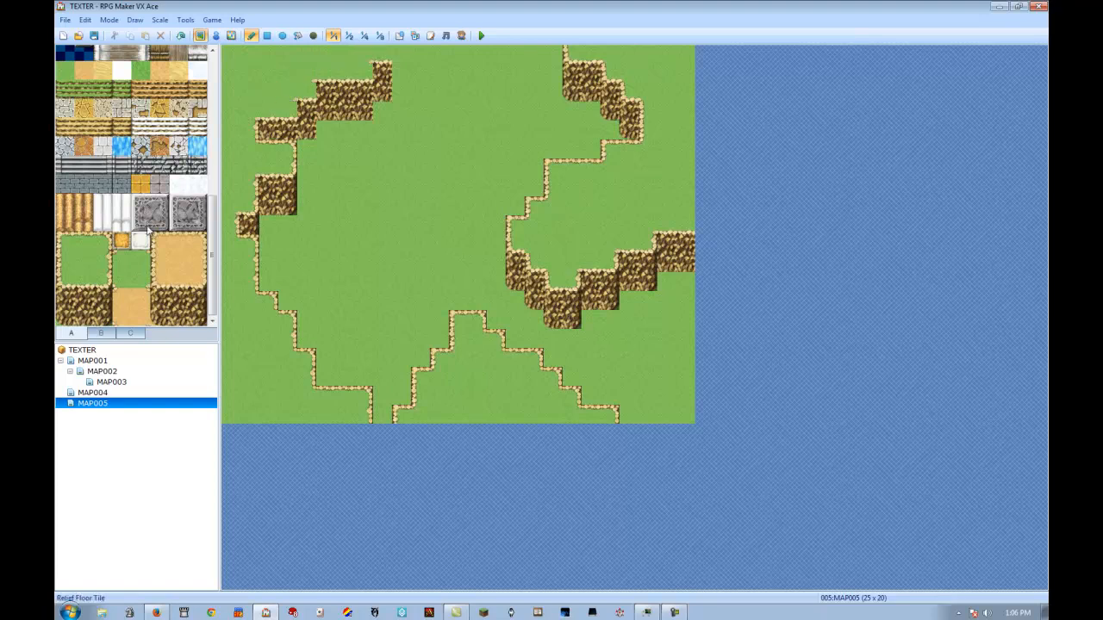
# Finish the northwestern cliff's steps with western end pieces and extend its plateau east edge up to the map's northern border
pyautogui.moveTo(102, 277); pyautogui.dragTo(103, 317)
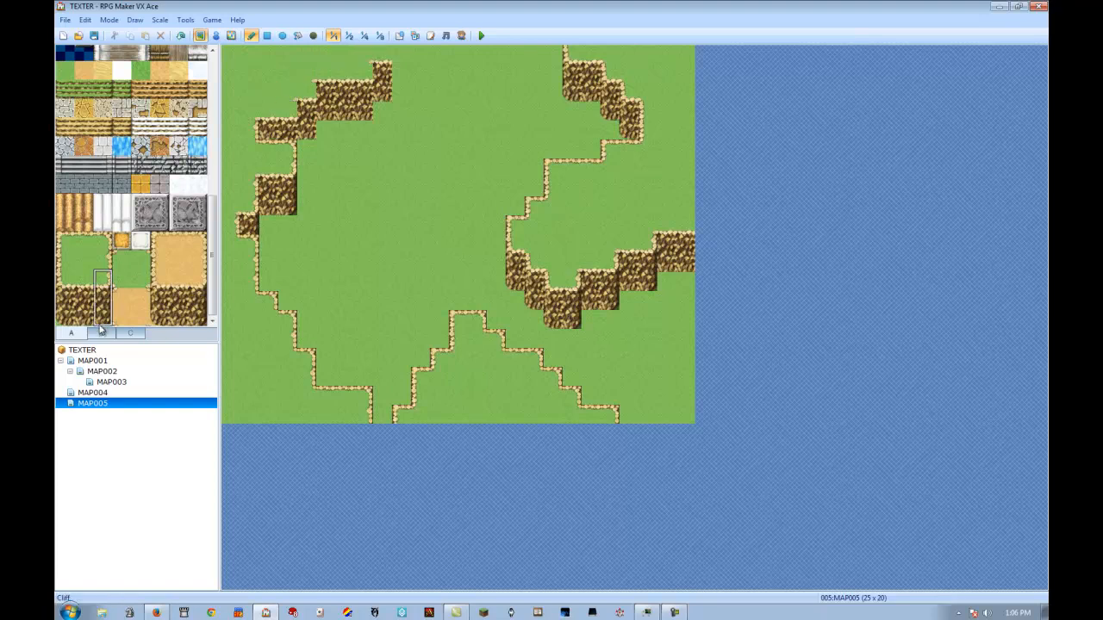
pyautogui.click(383, 79)
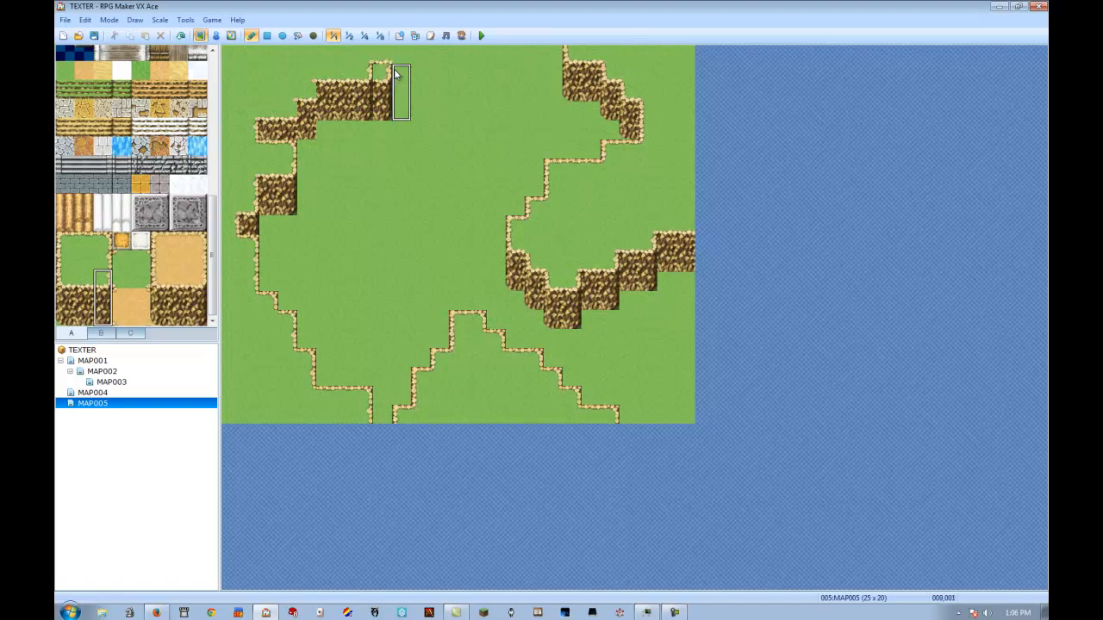
pyautogui.hotkey('ctrl', 'z')
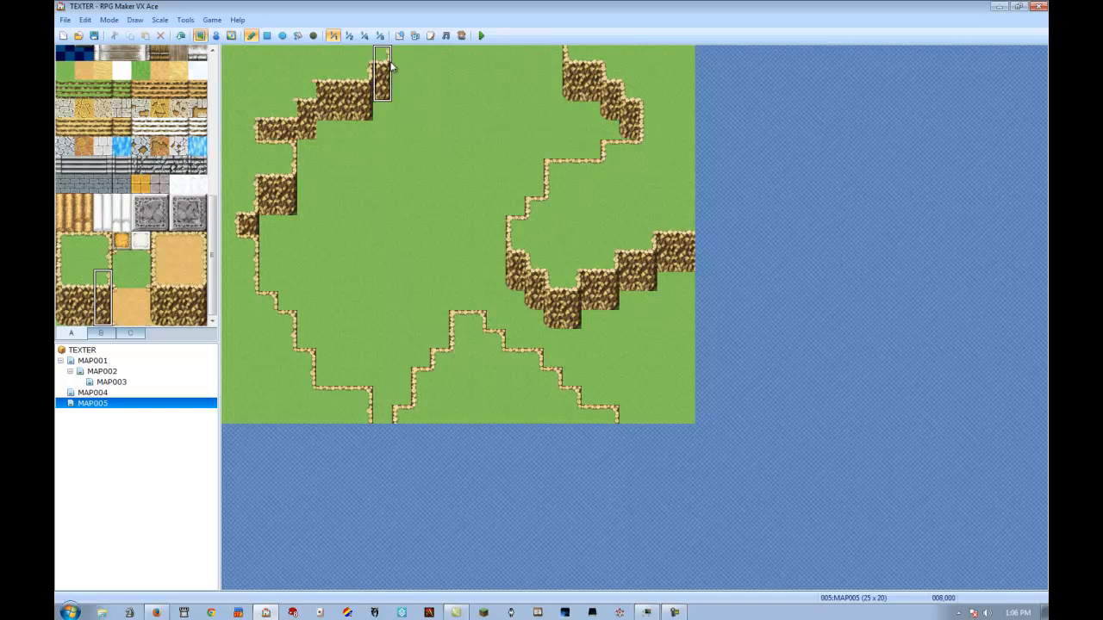
pyautogui.rightClick(307, 98)
pyautogui.moveTo(308, 103); pyautogui.dragTo(307, 113, button='right')
pyautogui.click(289, 131)
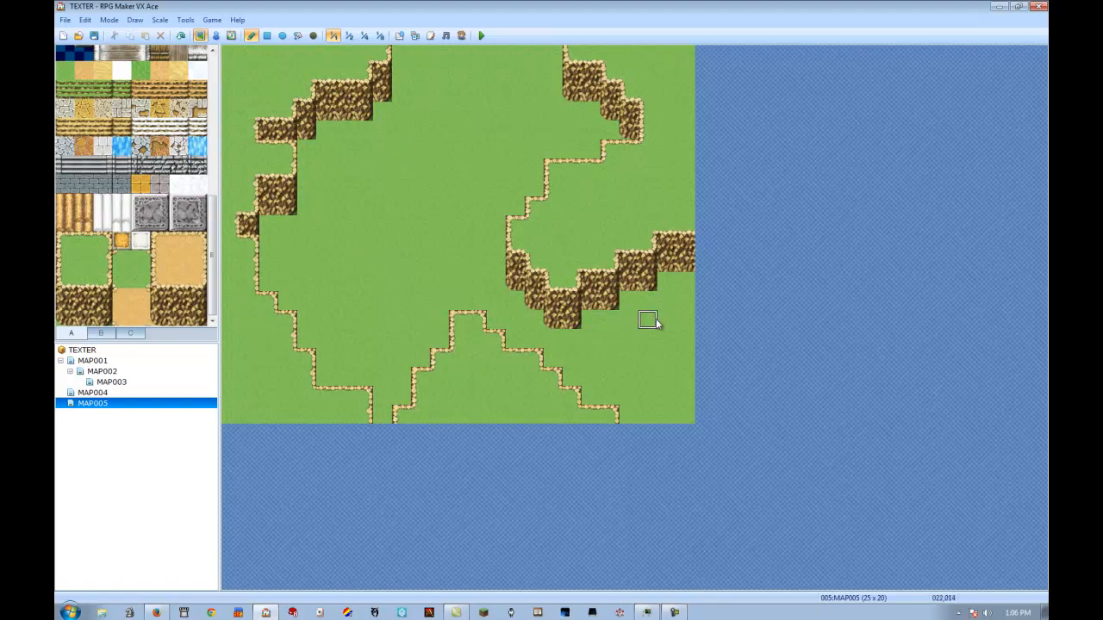
# Paint a lower meadow cliff top beneath the southeastern cliff and line its stepped southern edge with a one-tile-high cliff wall
pyautogui.scroll(5, 69, 287)
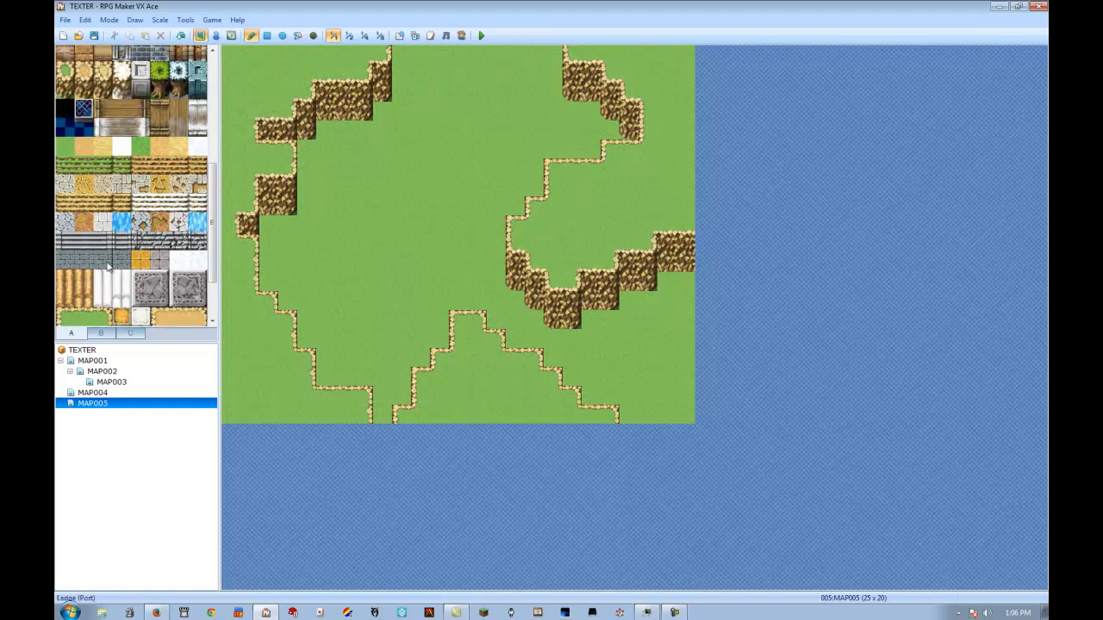
pyautogui.click(69, 226)
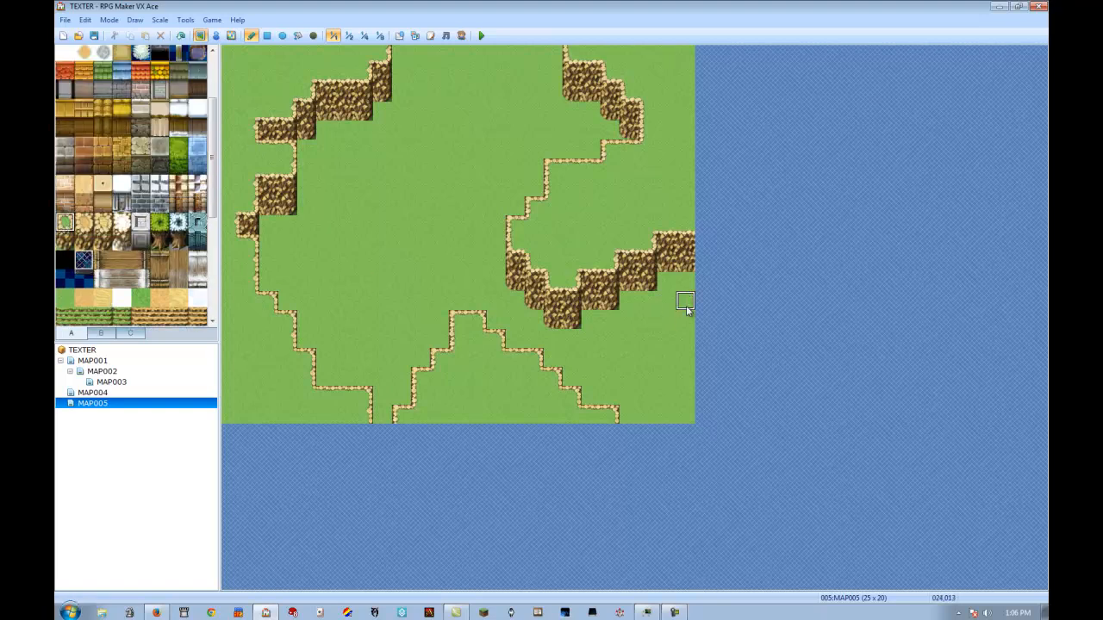
pyautogui.moveTo(638, 282)
pyautogui.mouseDown()
pyautogui.moveTo(598, 303)
pyautogui.moveTo(626, 322)
pyautogui.moveTo(645, 299)
pyautogui.moveTo(667, 320)
pyautogui.moveTo(676, 284)
pyautogui.moveTo(670, 296)
pyautogui.mouseUp()
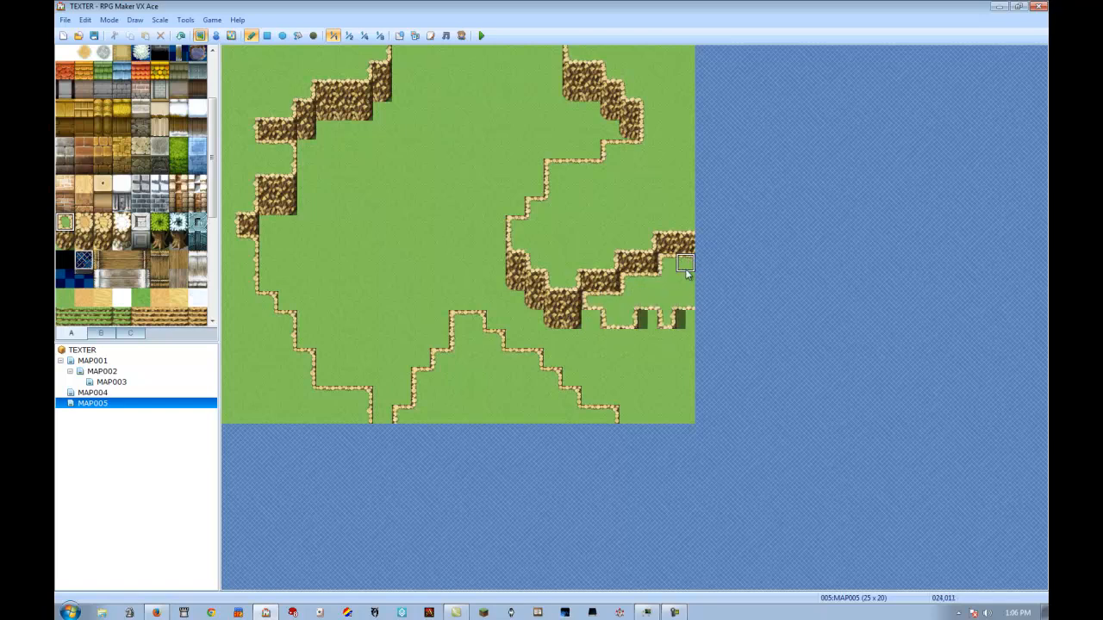
pyautogui.click(651, 324)
pyautogui.click(630, 338)
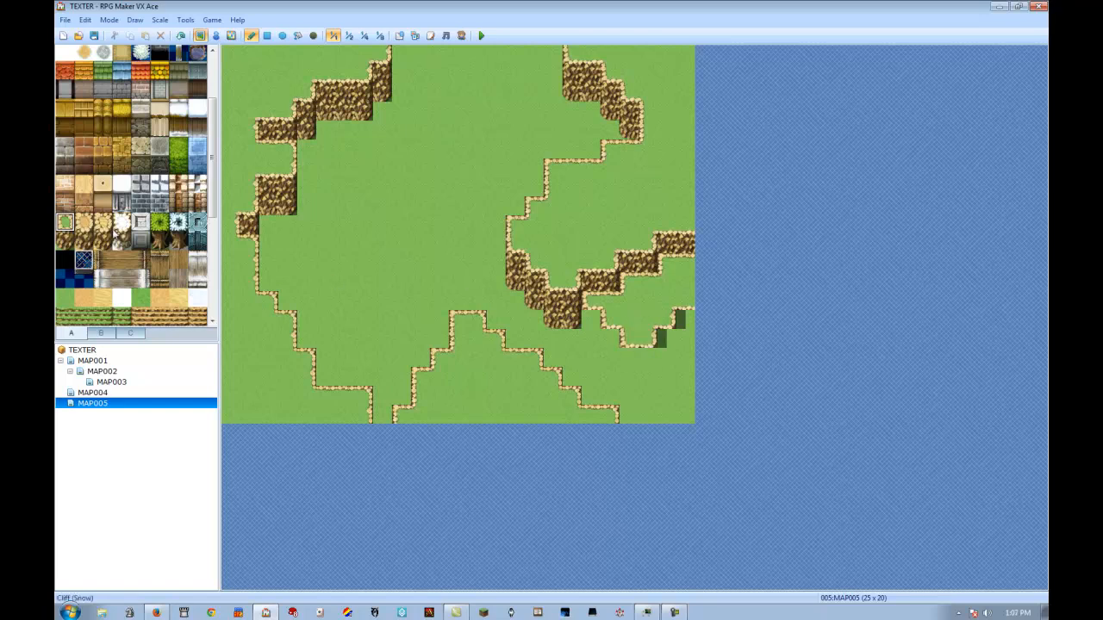
pyautogui.click(65, 239)
pyautogui.moveTo(590, 319)
pyautogui.mouseDown()
pyautogui.moveTo(632, 357)
pyautogui.moveTo(686, 337)
pyautogui.mouseUp()
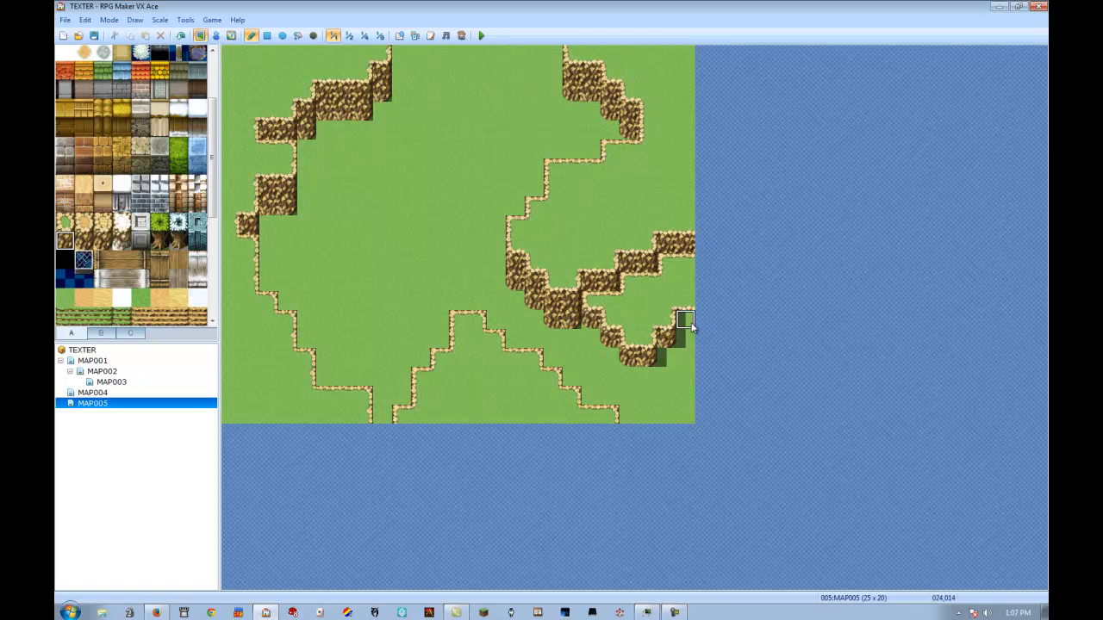
# Replace the rimmed tiles along the upper southeastern cliff's base with plain meadow so the lower ledge meets the wall
pyautogui.click(596, 286)
pyautogui.rightClick(644, 354)
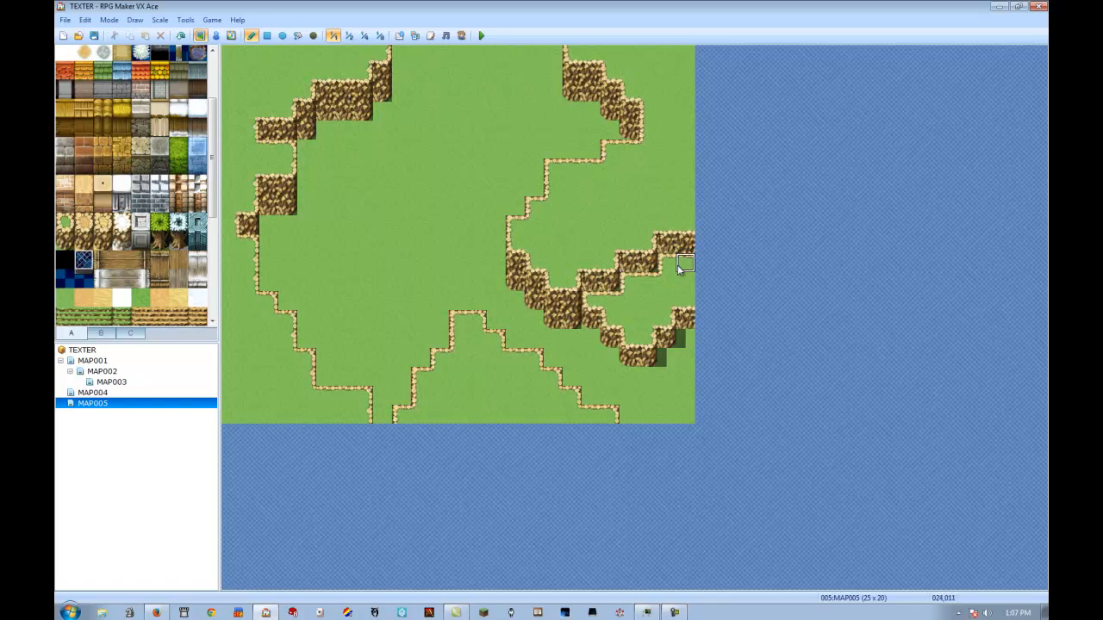
pyautogui.moveTo(664, 272); pyautogui.dragTo(616, 301)
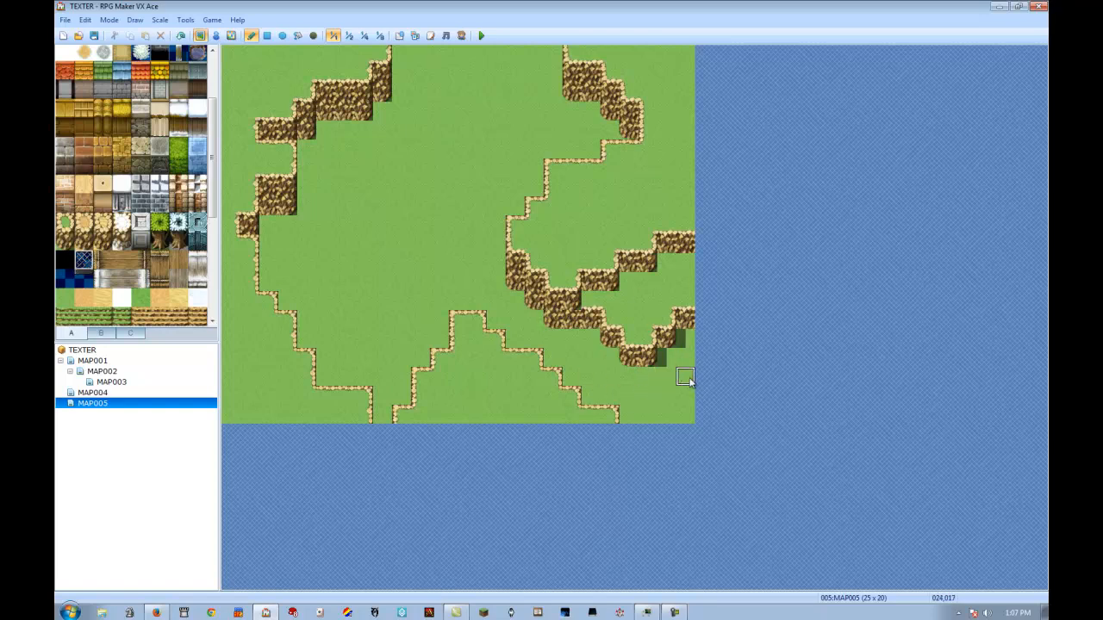
# Add shadows with the shadow pen along the eastern sides of the western cliffs and plateau edges and beside the southeastern cliff's steps
pyautogui.click(313, 36)
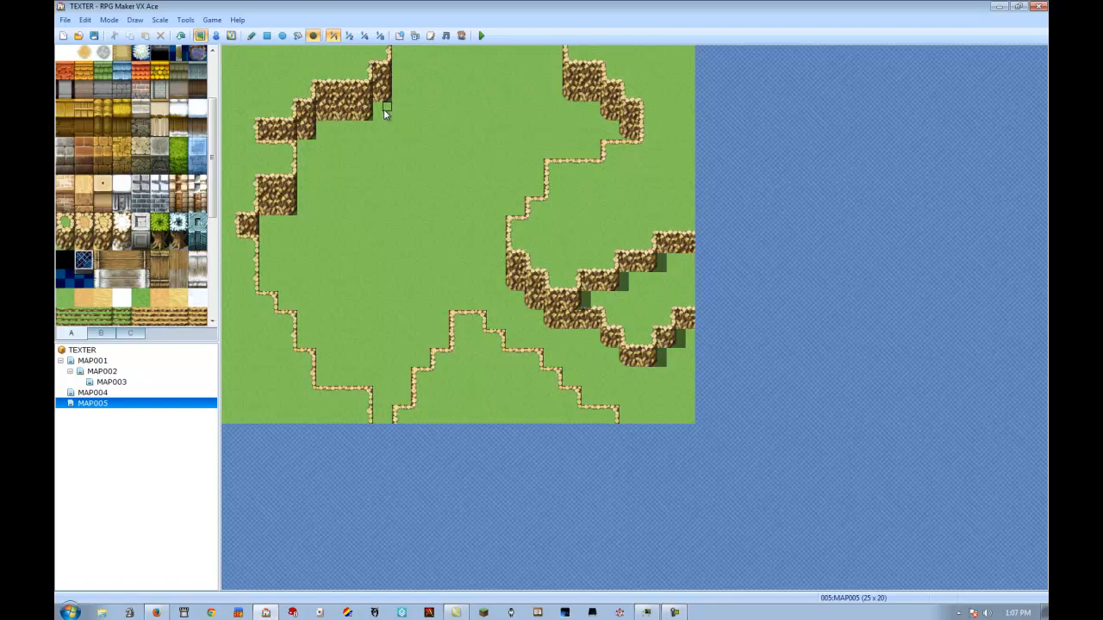
pyautogui.moveTo(396, 53); pyautogui.dragTo(398, 91)
pyautogui.moveTo(301, 143)
pyautogui.mouseDown()
pyautogui.moveTo(302, 213)
pyautogui.moveTo(263, 257)
pyautogui.moveTo(267, 293)
pyautogui.mouseUp()
pyautogui.click(302, 338)
pyautogui.click(319, 377)
pyautogui.click(378, 411)
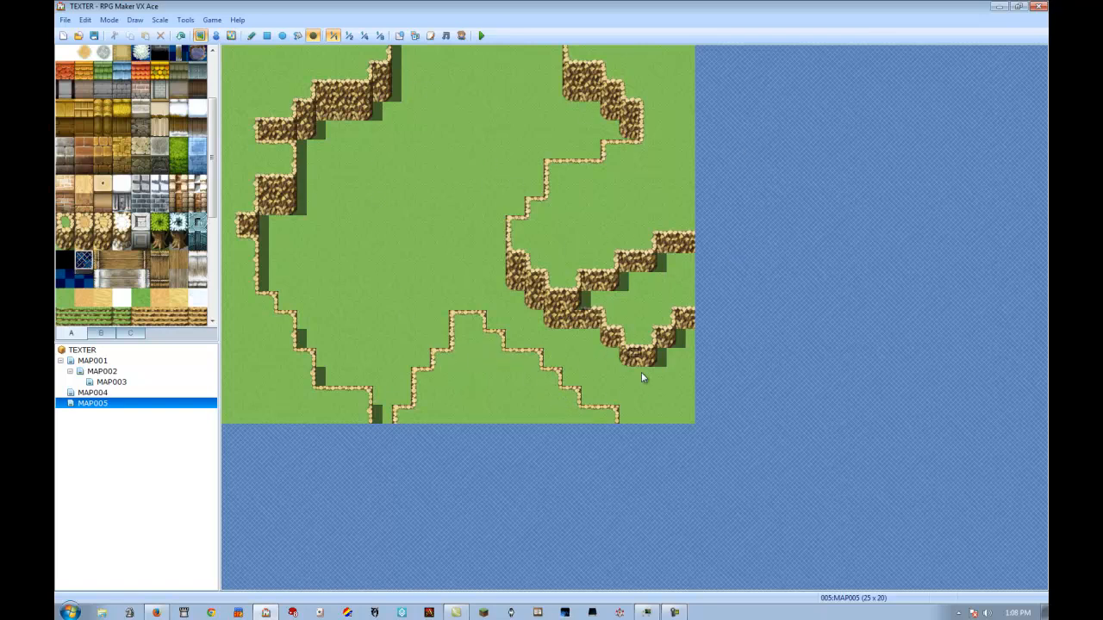
pyautogui.click(679, 342)
# Build a small two-by-two-tile raised plateau with a two-tile-high cliff wall in the open meadow southeast of the northwestern cliff
pyautogui.click(251, 35)
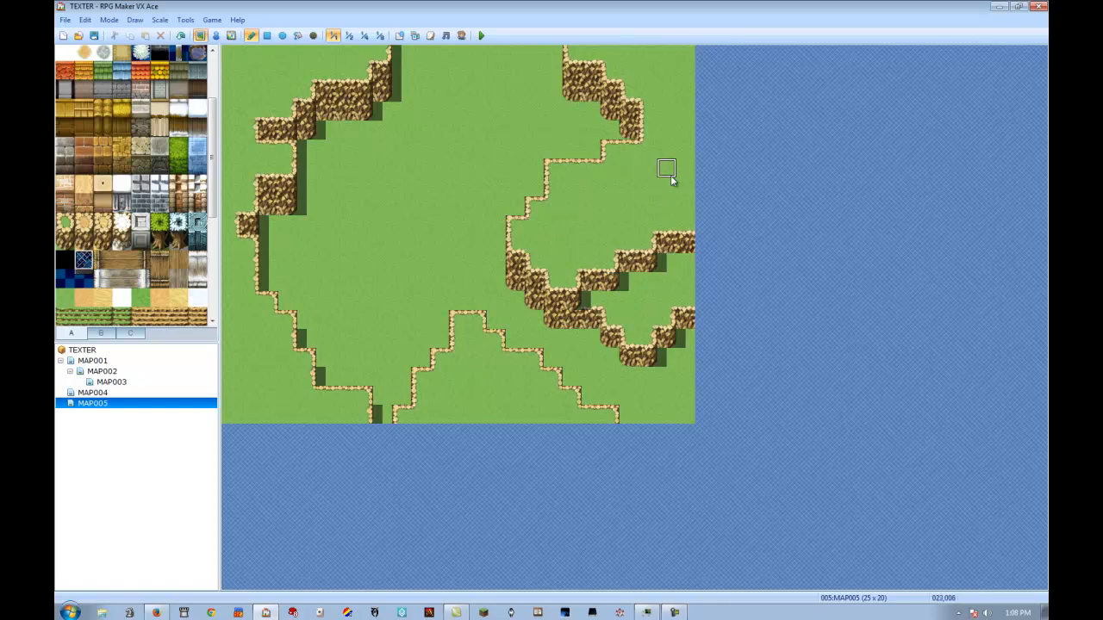
pyautogui.moveTo(419, 148); pyautogui.dragTo(420, 186)
pyautogui.hotkey('ctrl', 'z')
pyautogui.moveTo(402, 165)
pyautogui.mouseDown()
pyautogui.moveTo(406, 200)
pyautogui.moveTo(423, 172)
pyautogui.moveTo(409, 130)
pyautogui.moveTo(424, 147)
pyautogui.moveTo(399, 132)
pyautogui.mouseUp()
pyautogui.hotkey('ctrl', 'z')
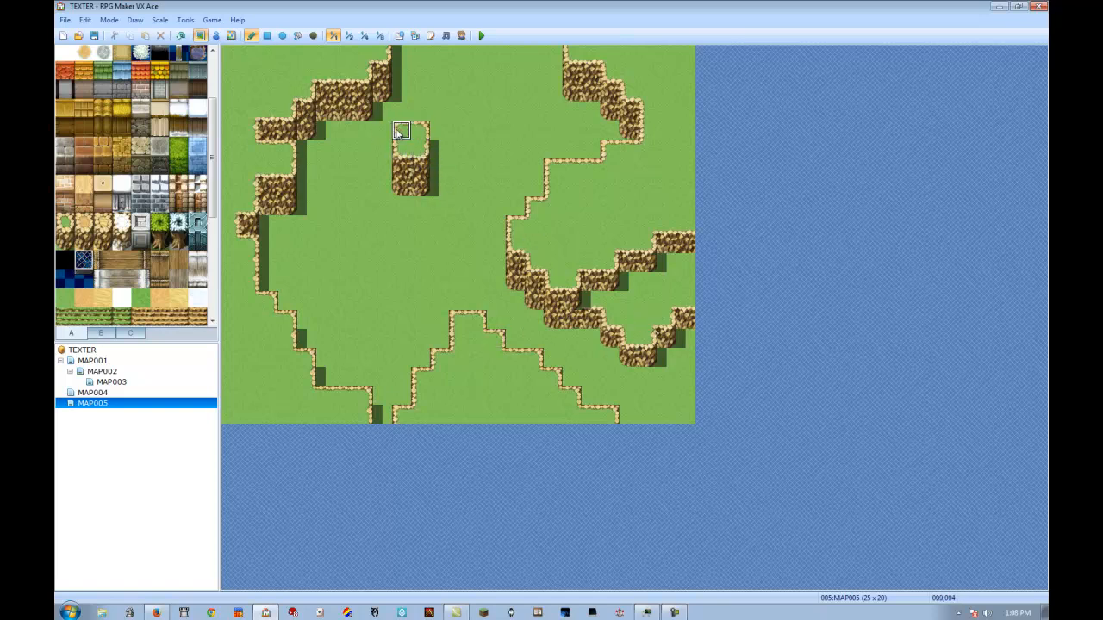
# Extend the small plateau two tiles east, with the eastern half one tile further south above a one-tile-high cliff wall
pyautogui.moveTo(423, 172)
pyautogui.mouseDown()
pyautogui.moveTo(468, 170)
pyautogui.moveTo(438, 150)
pyautogui.moveTo(443, 132)
pyautogui.mouseUp()
pyautogui.rightClick(420, 148)
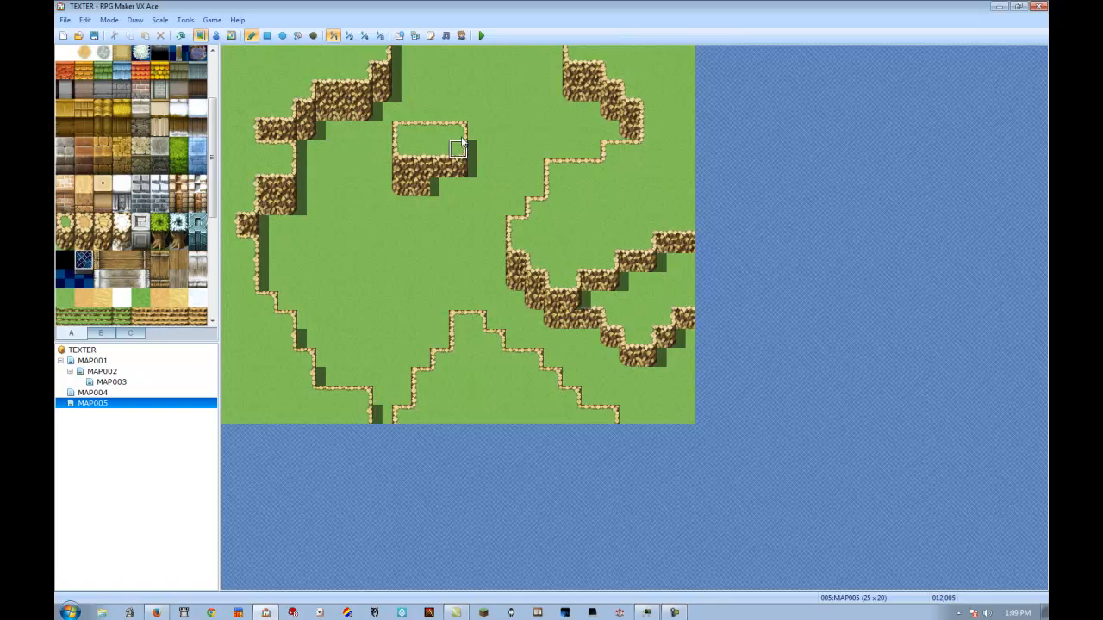
pyautogui.click(456, 148)
pyautogui.moveTo(455, 148); pyautogui.dragTo(438, 129)
pyautogui.rightClick(438, 168)
pyautogui.moveTo(439, 188)
pyautogui.mouseDown()
pyautogui.moveTo(458, 186)
pyautogui.moveTo(455, 166)
pyautogui.moveTo(438, 166)
pyautogui.moveTo(457, 150)
pyautogui.moveTo(456, 165)
pyautogui.mouseUp()
pyautogui.rightClick(478, 164)
pyautogui.rightClick(419, 132)
pyautogui.click(440, 165)
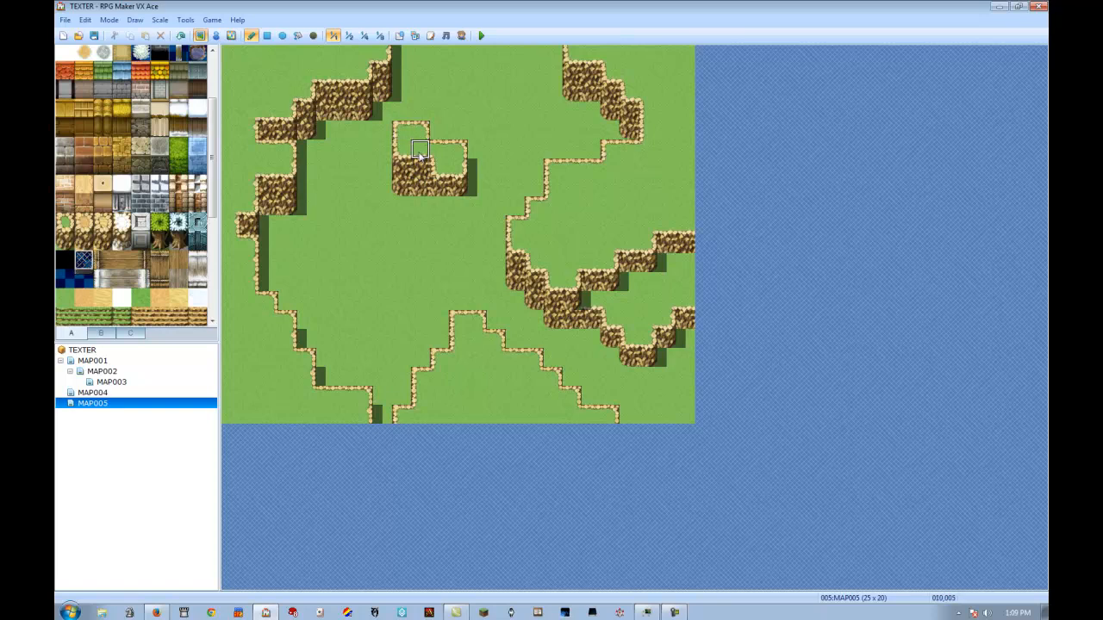
# Try to lengthen the cliff wall under the small plateau's eastern half by one row
pyautogui.click(456, 169)
pyautogui.moveTo(421, 170); pyautogui.dragTo(423, 184, button='right')
pyautogui.moveTo(445, 203); pyautogui.dragTo(457, 203)
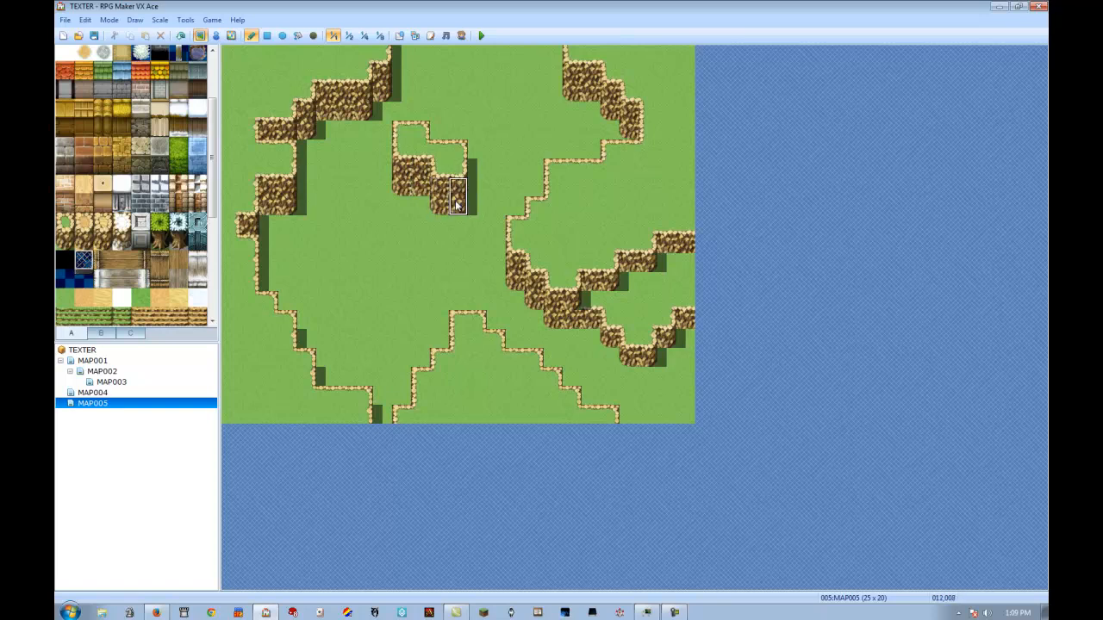
pyautogui.hotkey('ctrl', 'z')
# Separate the small plateau's two halves with full rims and give the western half's wall an eastern end piece copied from the western cliff
pyautogui.rightClick(398, 129)
pyautogui.keyDown('shift'); pyautogui.click(435, 147); pyautogui.keyUp('shift')
pyautogui.rightClick(456, 165)
pyautogui.keyDown('shift'); pyautogui.click(423, 148); pyautogui.keyUp('shift')
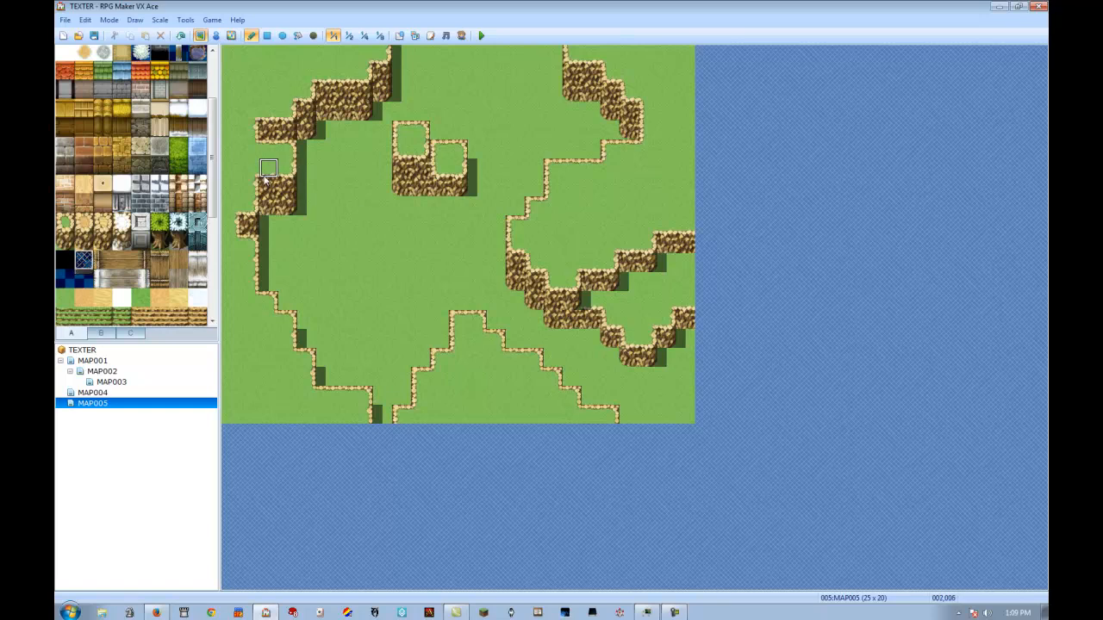
pyautogui.moveTo(285, 185); pyautogui.dragTo(287, 203, button='right')
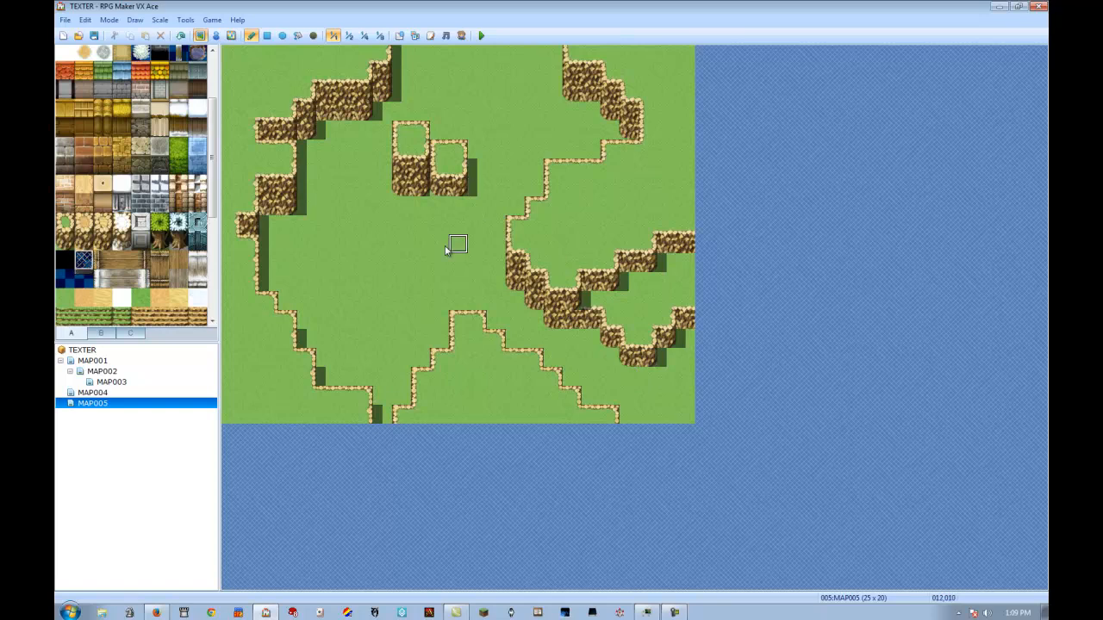
# Erase the small two-part plateau and its cliff walls from the open meadow
pyautogui.moveTo(402, 129)
pyautogui.mouseDown()
pyautogui.moveTo(443, 180)
pyautogui.moveTo(459, 150)
pyautogui.mouseUp()
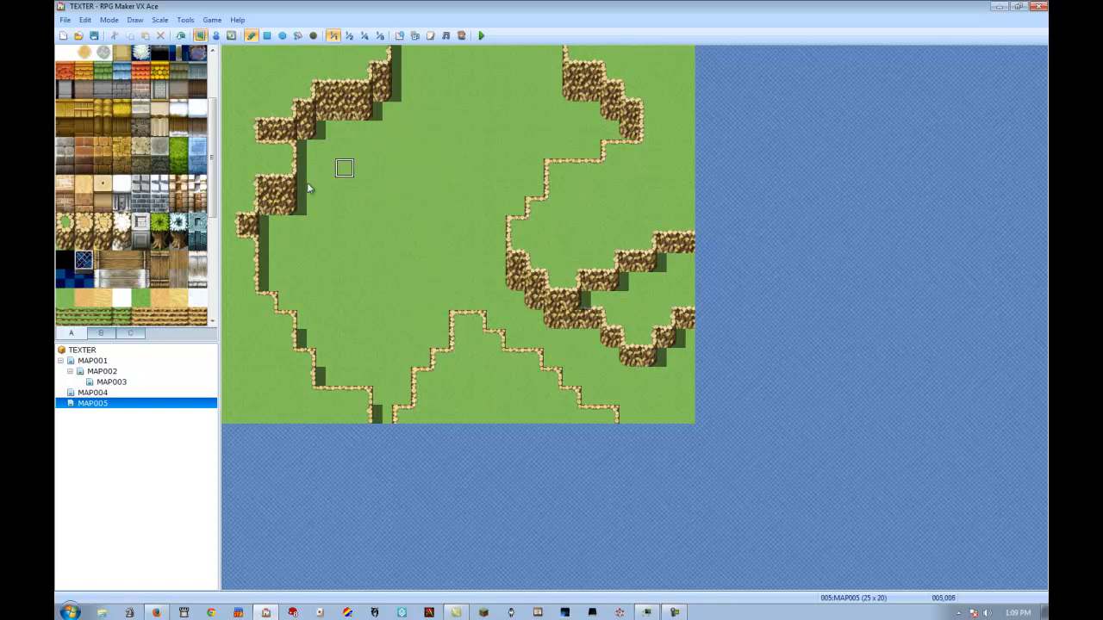
# Place a three-tile-tall green ladder down the northwestern cliff wall, reaching one tile onto the meadow below
pyautogui.click(85, 317)
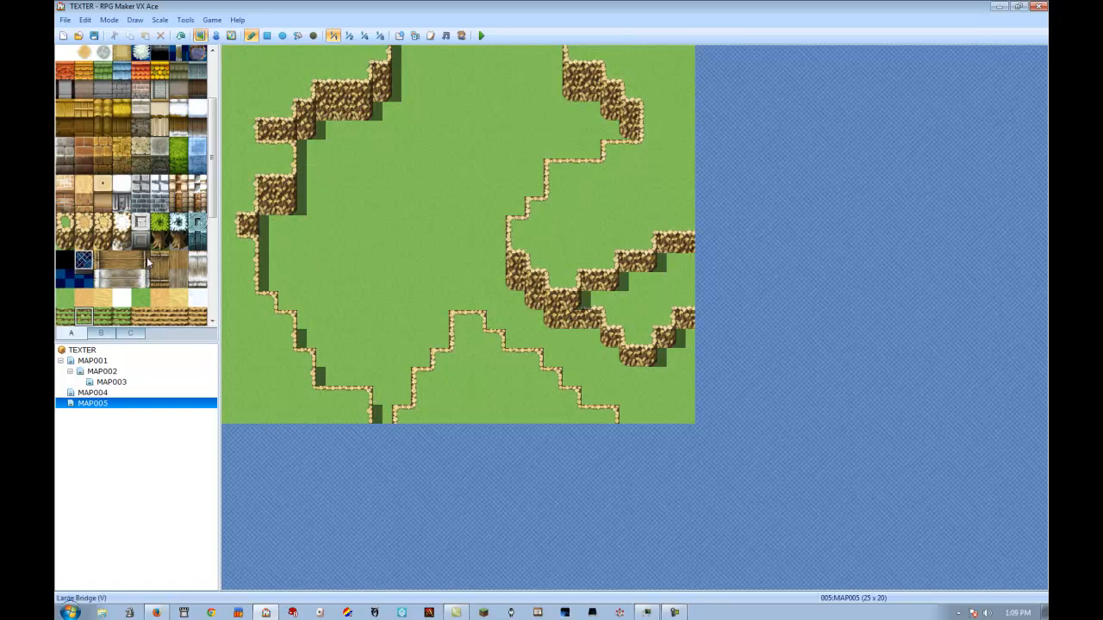
pyautogui.click(123, 317)
pyautogui.click(323, 89)
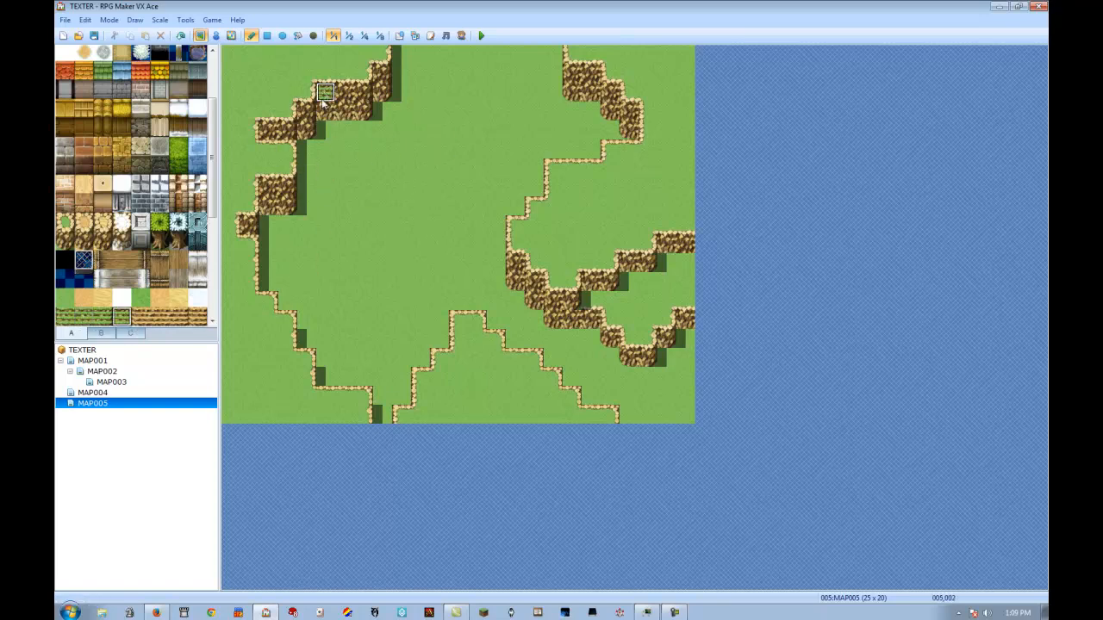
pyautogui.click(324, 112)
pyautogui.click(328, 129)
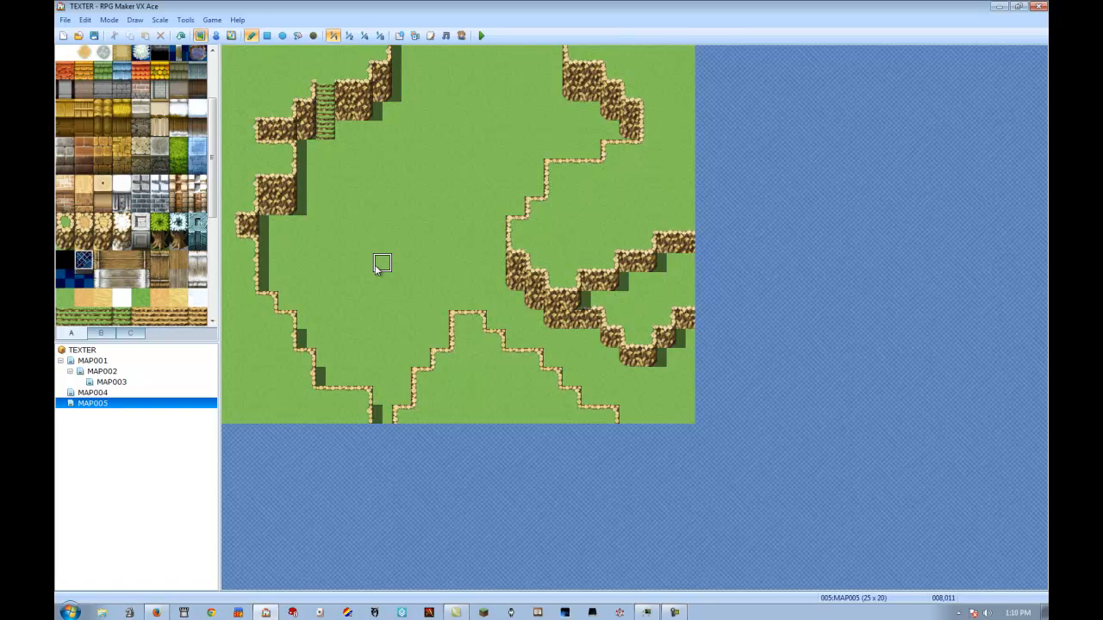
# Copy the cliff ladder, try painting several copies side by side in the open meadow, and undo them
pyautogui.click(326, 97)
pyautogui.click(326, 132)
pyautogui.moveTo(326, 91); pyautogui.dragTo(325, 130, button='right')
pyautogui.rightClick(345, 222)
pyautogui.moveTo(320, 97); pyautogui.dragTo(323, 149, button='right')
pyautogui.moveTo(362, 221); pyautogui.dragTo(417, 223)
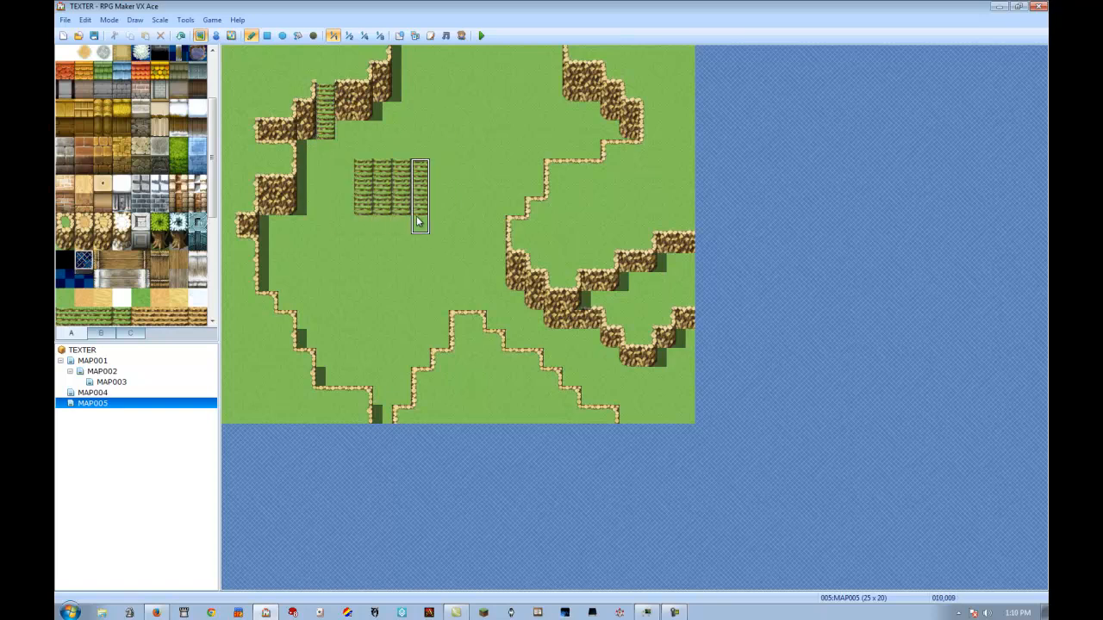
pyautogui.hotkey('ctrl', 'z')
# Shift the northwestern ladder one tile north so it ends at the foot of the cliff wall and overlaps the grass above
pyautogui.rightClick(371, 182)
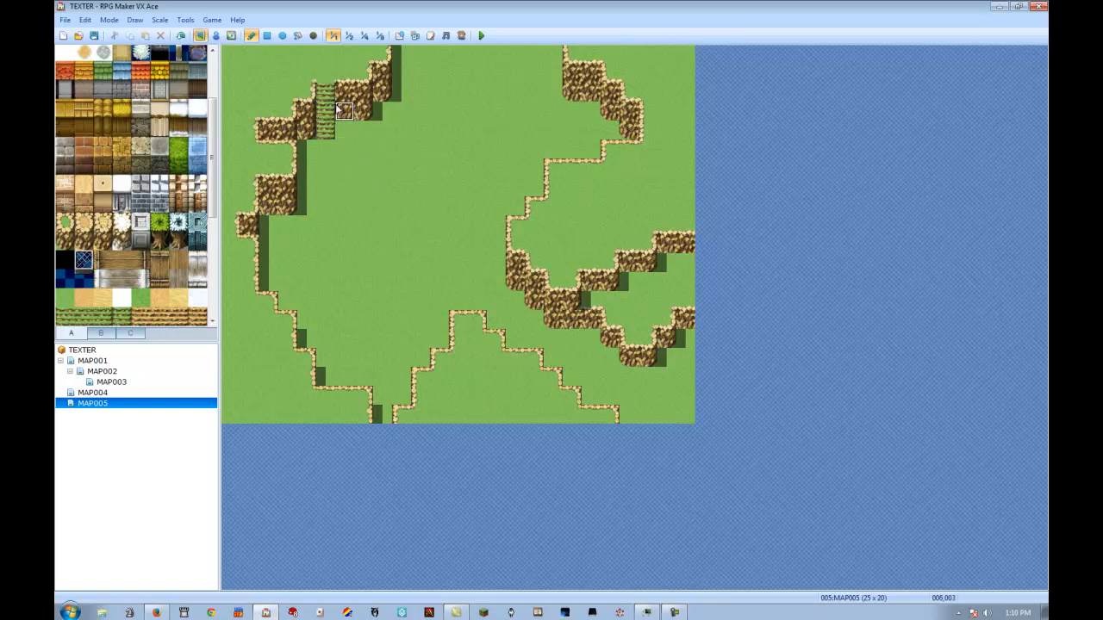
pyautogui.moveTo(326, 93); pyautogui.dragTo(334, 153, button='right')
pyautogui.click(330, 135)
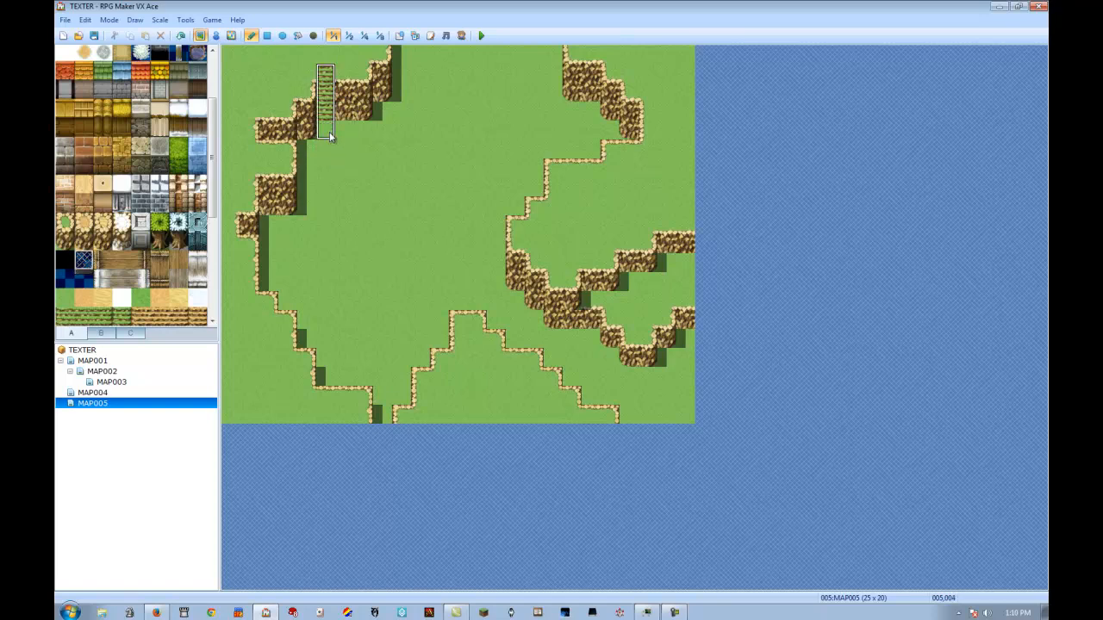
# Replace the ladder's top tile with grass and repaint the grass beside it, leaving a two-tile ladder within the cliff wall
pyautogui.rightClick(398, 214)
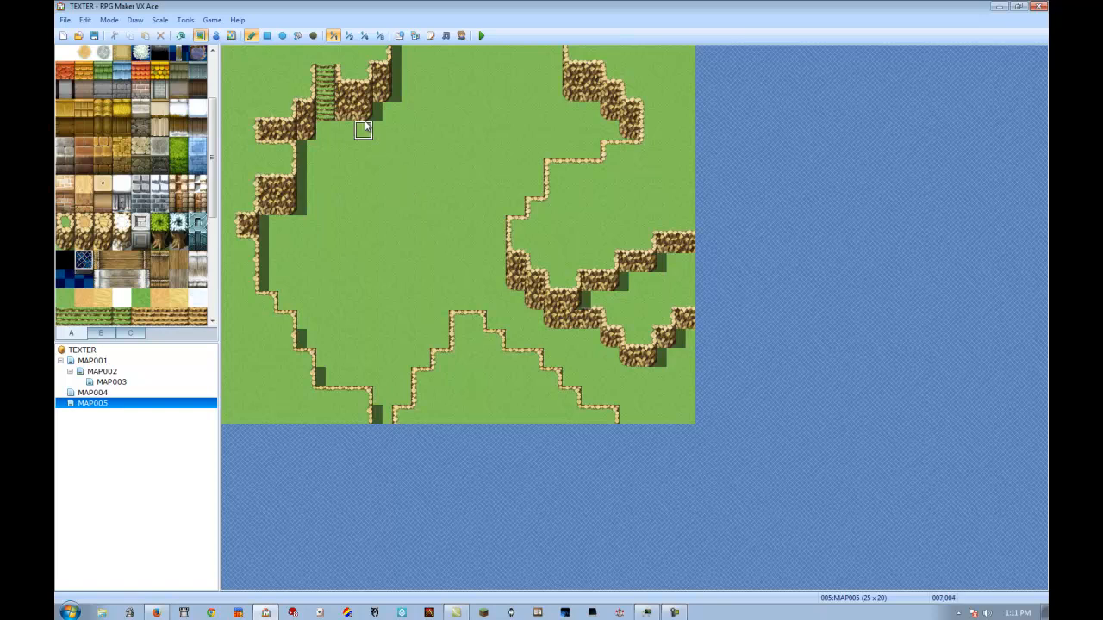
pyautogui.click(327, 72)
pyautogui.click(308, 73)
pyautogui.click(345, 74)
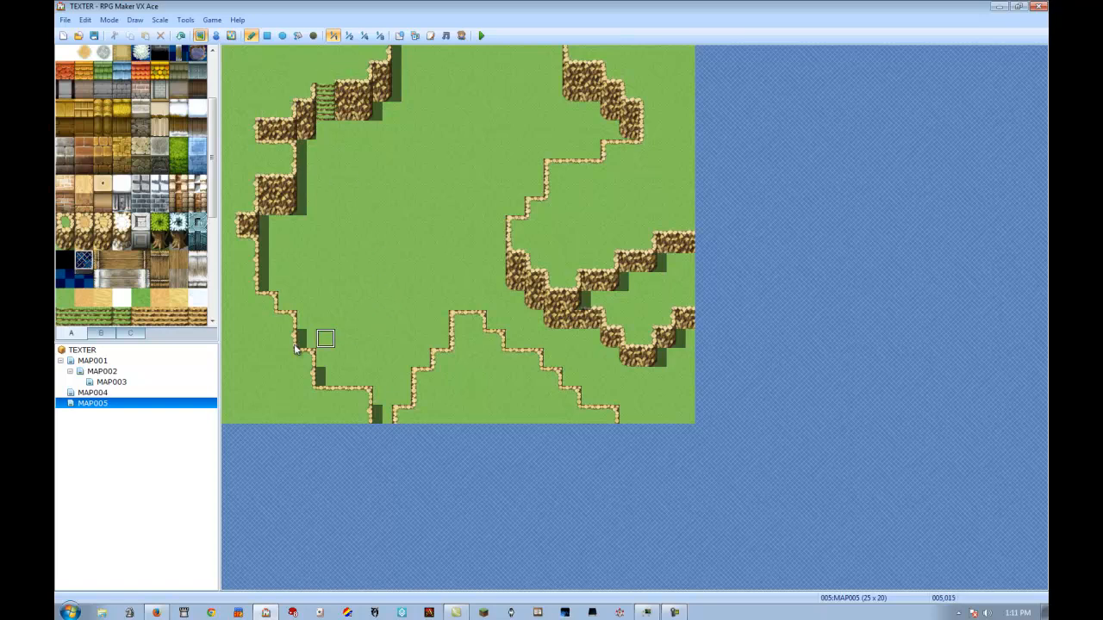
# Place a large round tree in the open meadow with a tall conifer directly west of it
pyautogui.click(100, 333)
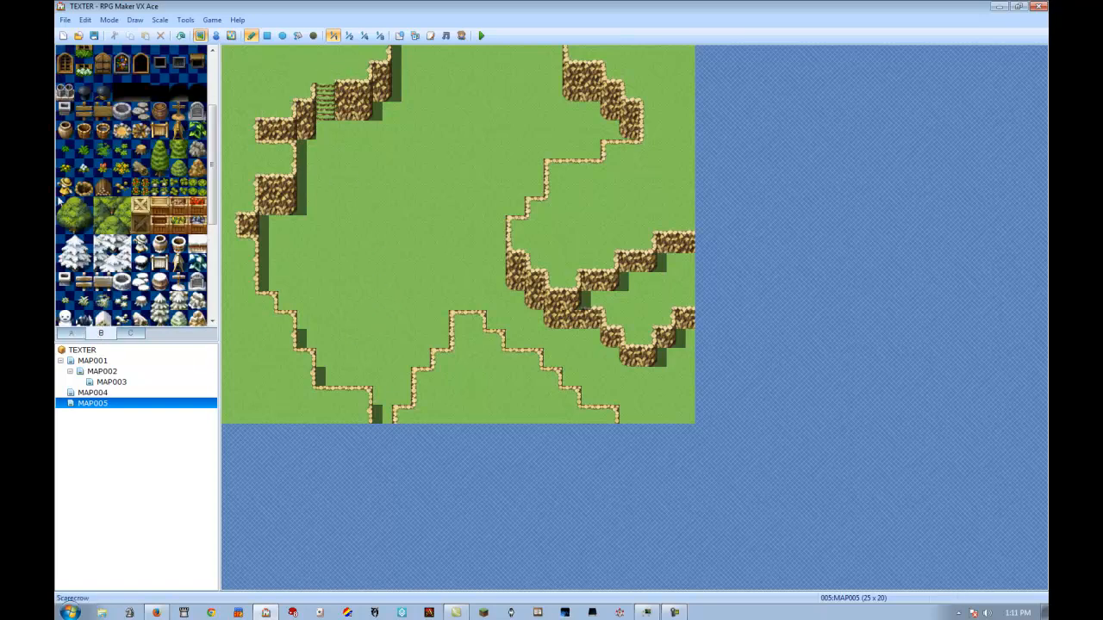
pyautogui.moveTo(64, 205); pyautogui.dragTo(74, 231)
pyautogui.click(403, 208)
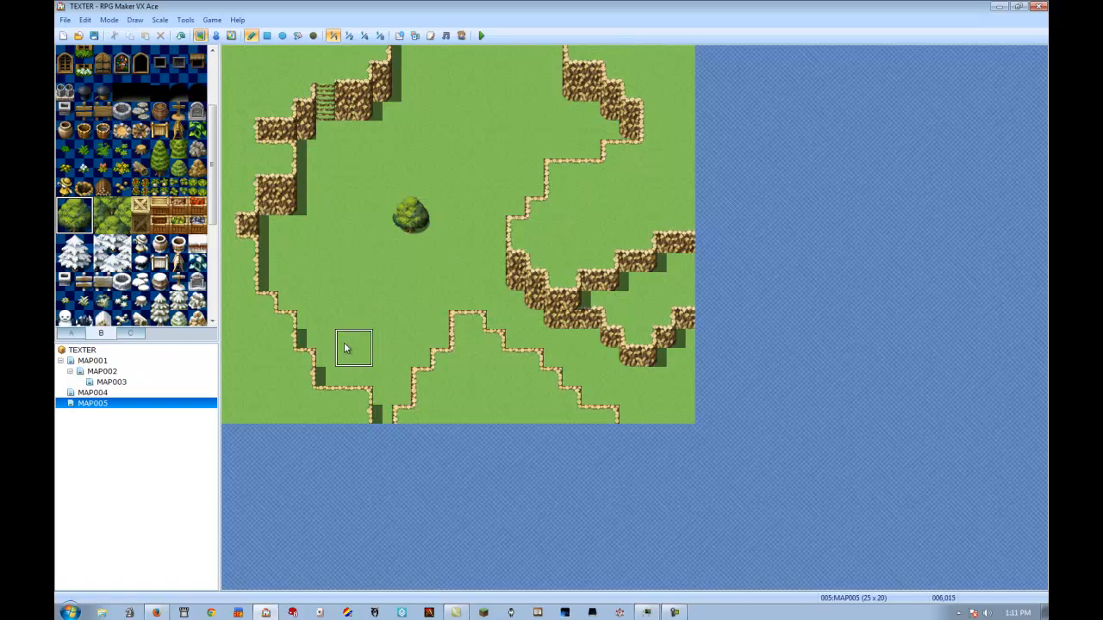
pyautogui.rightClick(378, 230)
pyautogui.moveTo(155, 171); pyautogui.dragTo(157, 171)
pyautogui.click(383, 224)
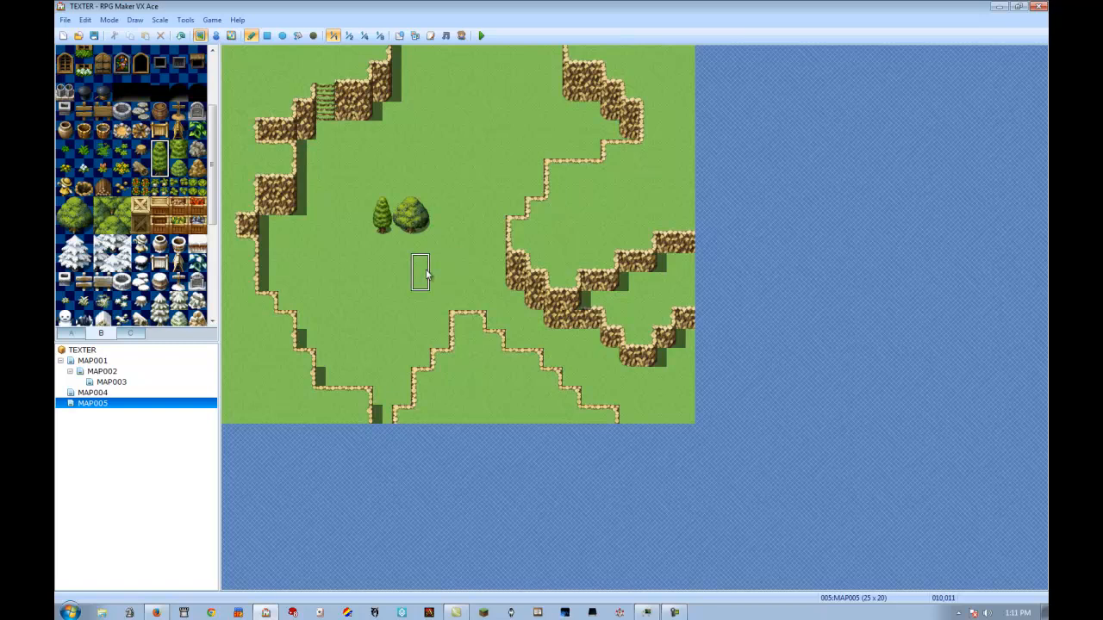
# Add a small plant southwest of the two trees and erase all of them with plain grass
pyautogui.click(141, 149)
pyautogui.click(364, 246)
pyautogui.rightClick(375, 270)
pyautogui.moveTo(366, 246)
pyautogui.mouseDown()
pyautogui.moveTo(378, 207)
pyautogui.moveTo(414, 208)
pyautogui.mouseUp()
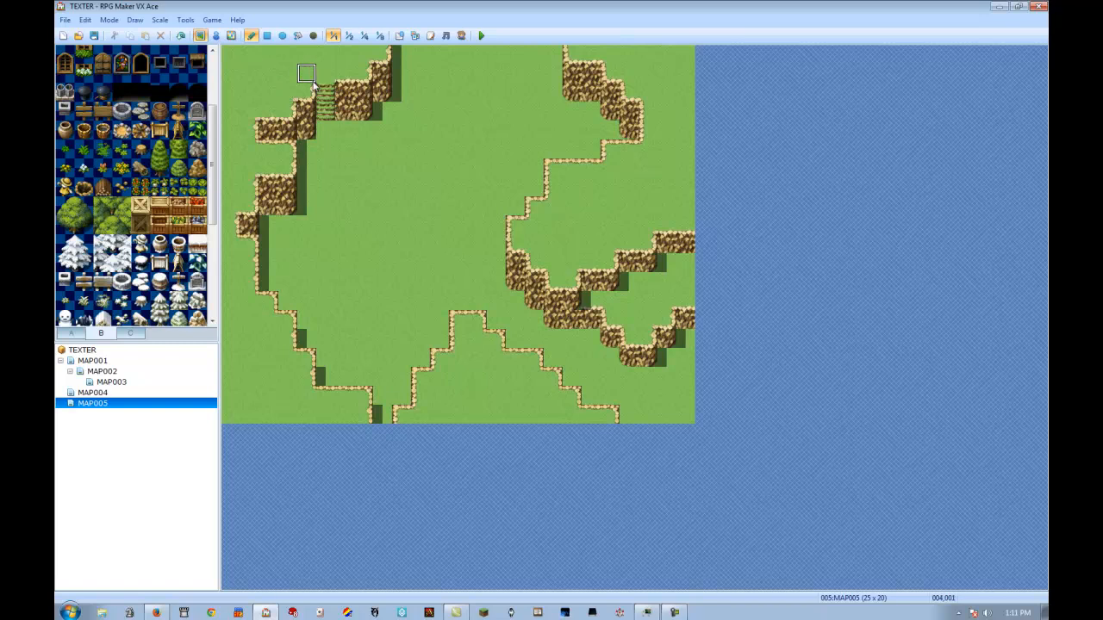
# Extend the northwestern ladder one tile onto the meadow and remove that extra tile again
pyautogui.click(326, 131)
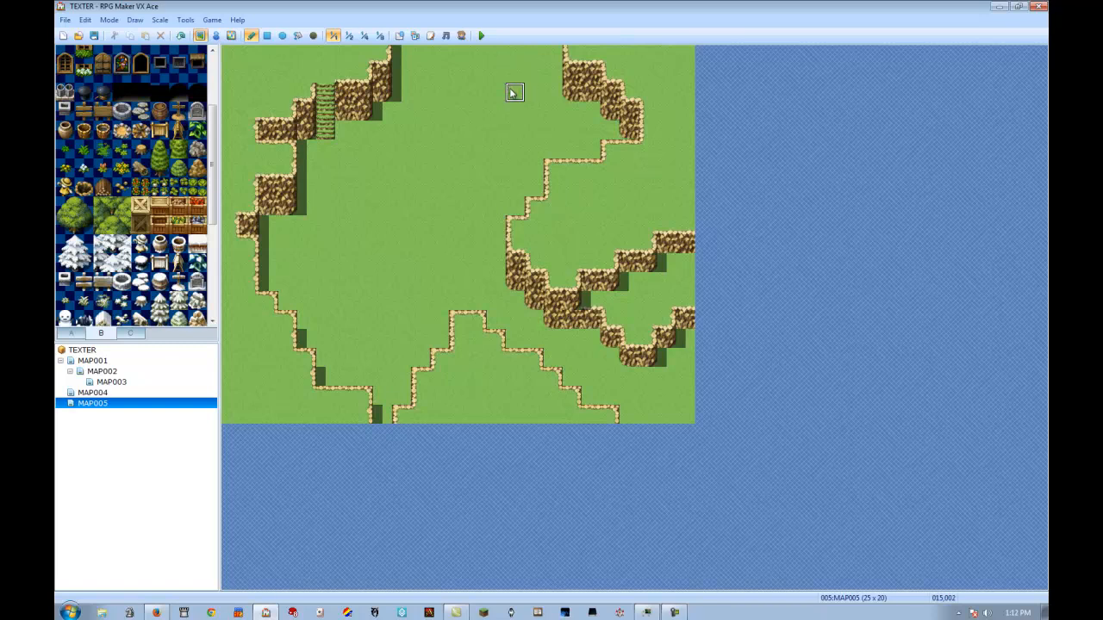
pyautogui.click(332, 138)
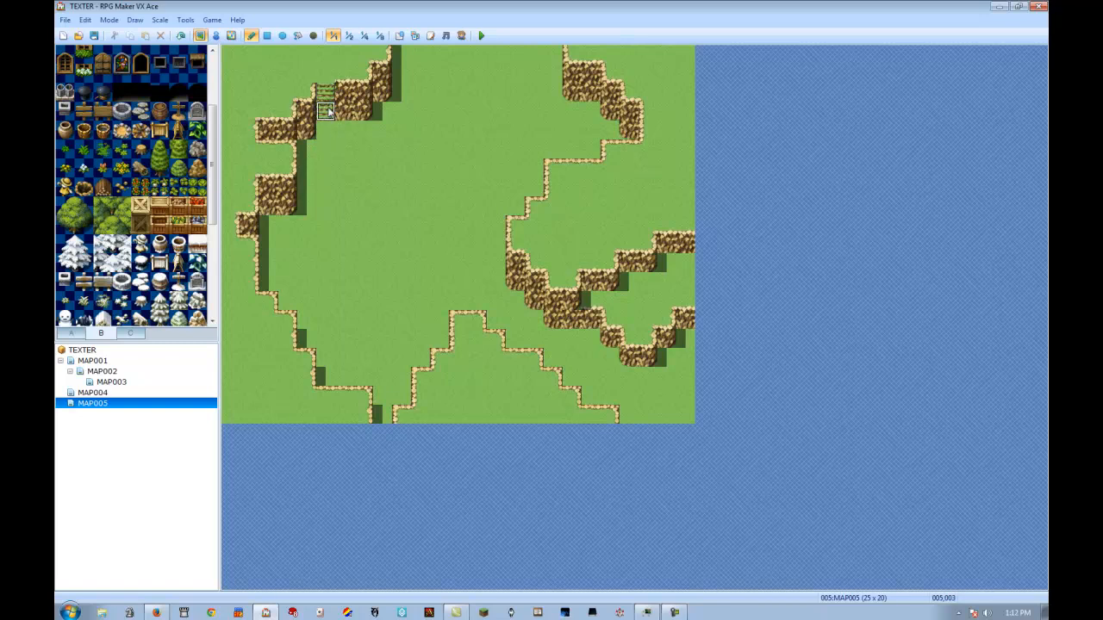
# Try a three-tile ladder down the southeastern cliff where the two wall lines meet, and undo it
pyautogui.click(591, 320)
pyautogui.moveTo(601, 285); pyautogui.dragTo(593, 308)
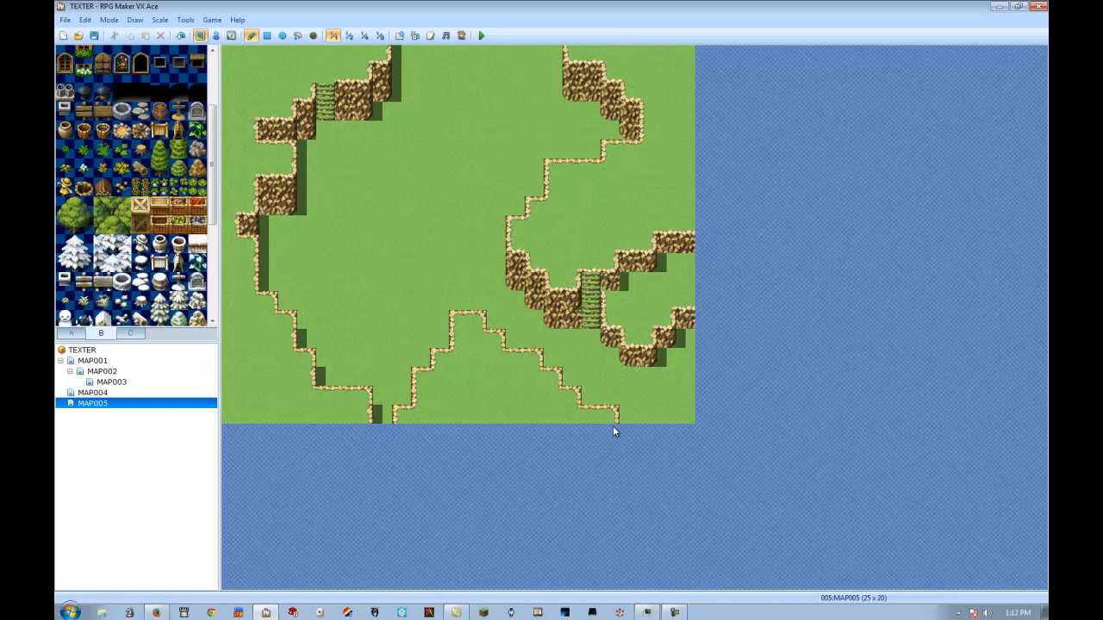
pyautogui.hotkey('ctrl', 'z')
pyautogui.hotkey('ctrl', 'z')
pyautogui.click(591, 283)
pyautogui.moveTo(590, 284); pyautogui.dragTo(591, 324)
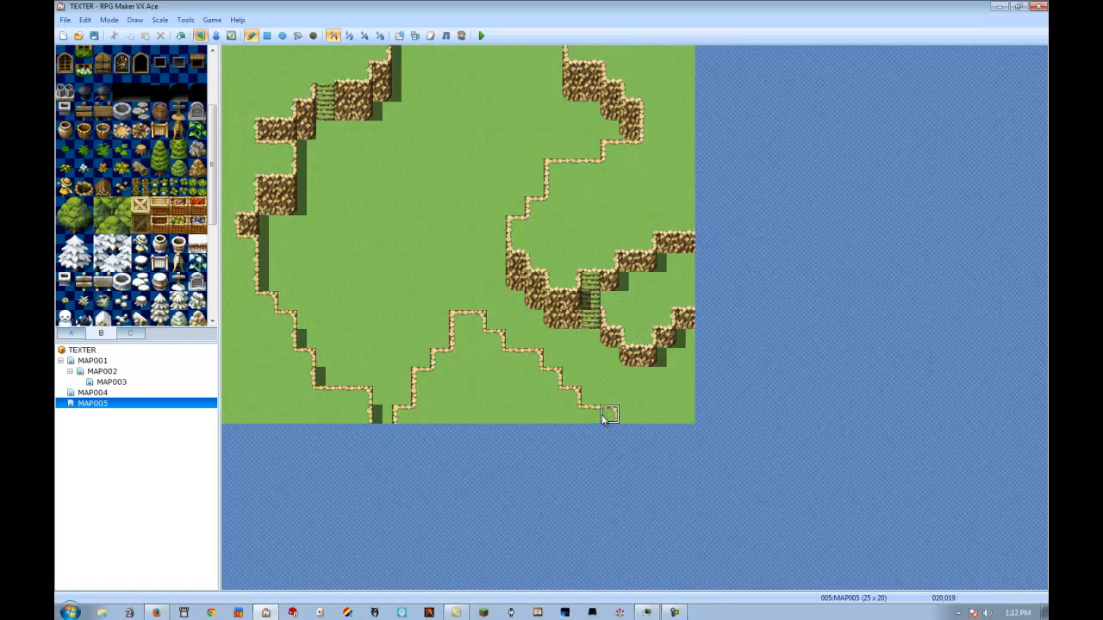
pyautogui.hotkey('ctrl', 'z')
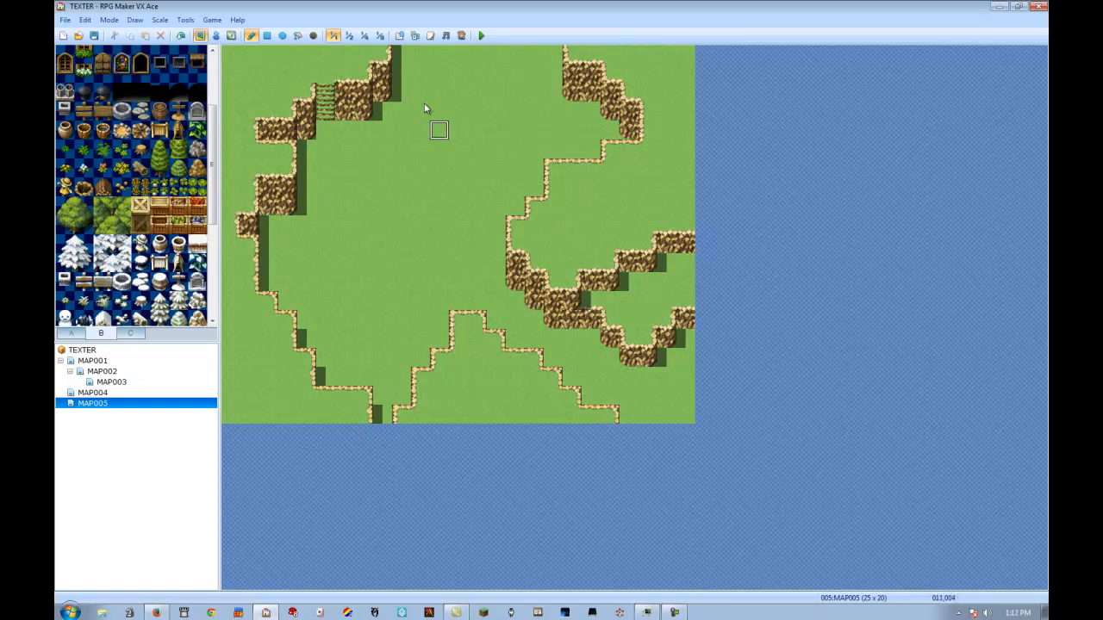
# Outline an irregular two-level plateau in the central meadow and paste in a two-tile-high wall piece copied from the eastern cliff
pyautogui.click(326, 110)
pyautogui.moveTo(419, 184)
pyautogui.mouseDown()
pyautogui.moveTo(370, 209)
pyautogui.moveTo(399, 264)
pyautogui.moveTo(455, 265)
pyautogui.moveTo(457, 206)
pyautogui.moveTo(437, 168)
pyautogui.moveTo(420, 208)
pyautogui.moveTo(401, 204)
pyautogui.mouseUp()
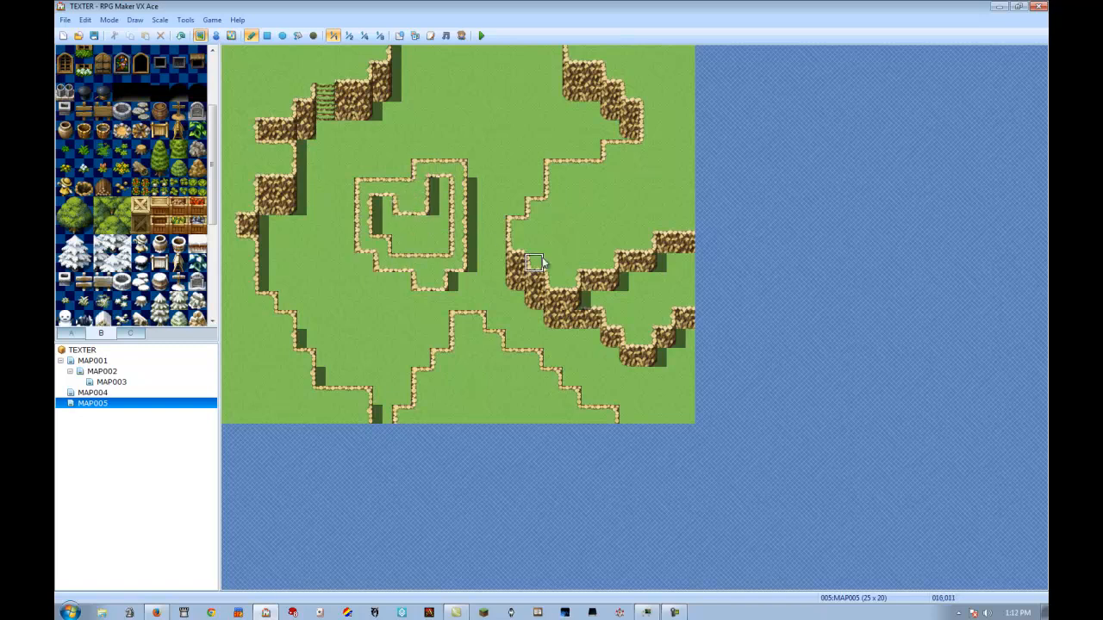
pyautogui.moveTo(536, 281); pyautogui.dragTo(535, 298, button='right')
pyautogui.click(405, 245)
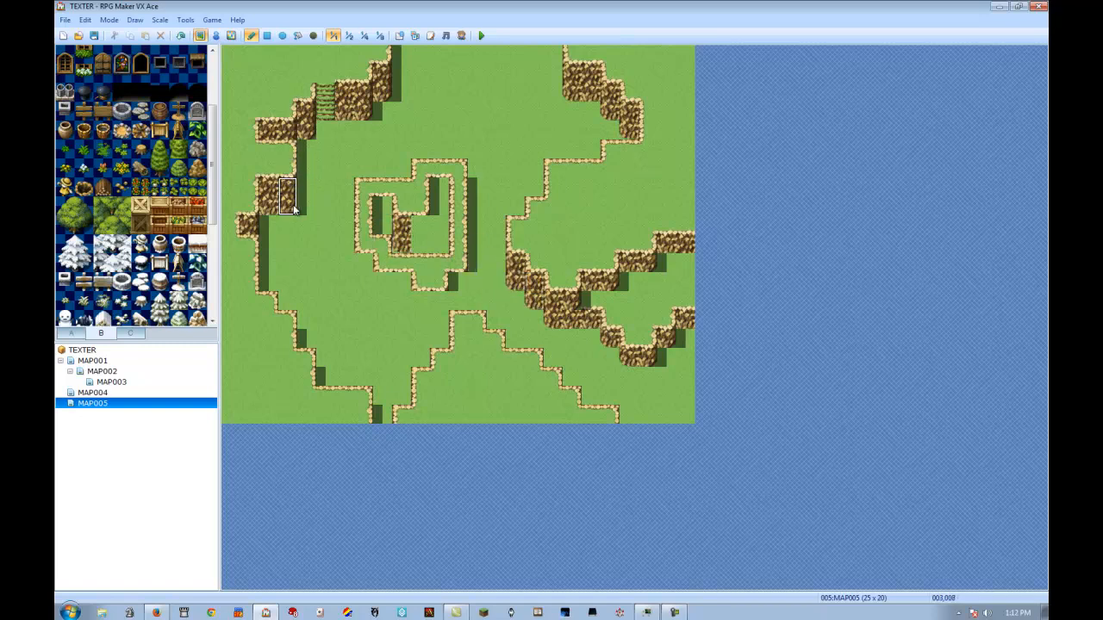
# Copy the left cliff's rock-wall tiles onto the central pit's inner walls and extend the surrounding ledge outline one row lower
pyautogui.click(421, 243)
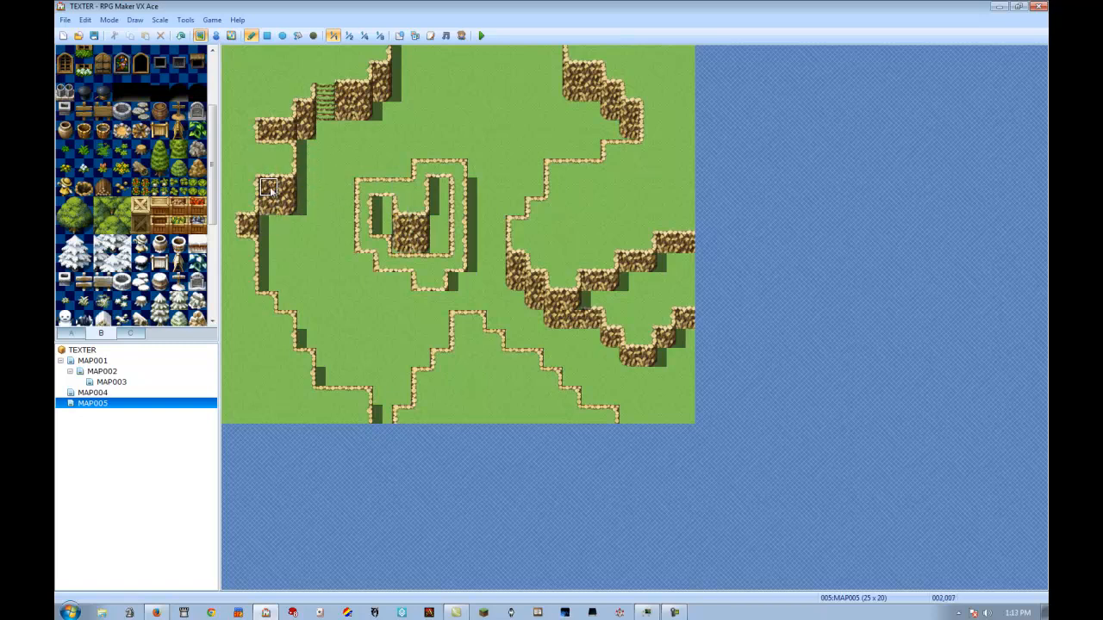
pyautogui.click(439, 197)
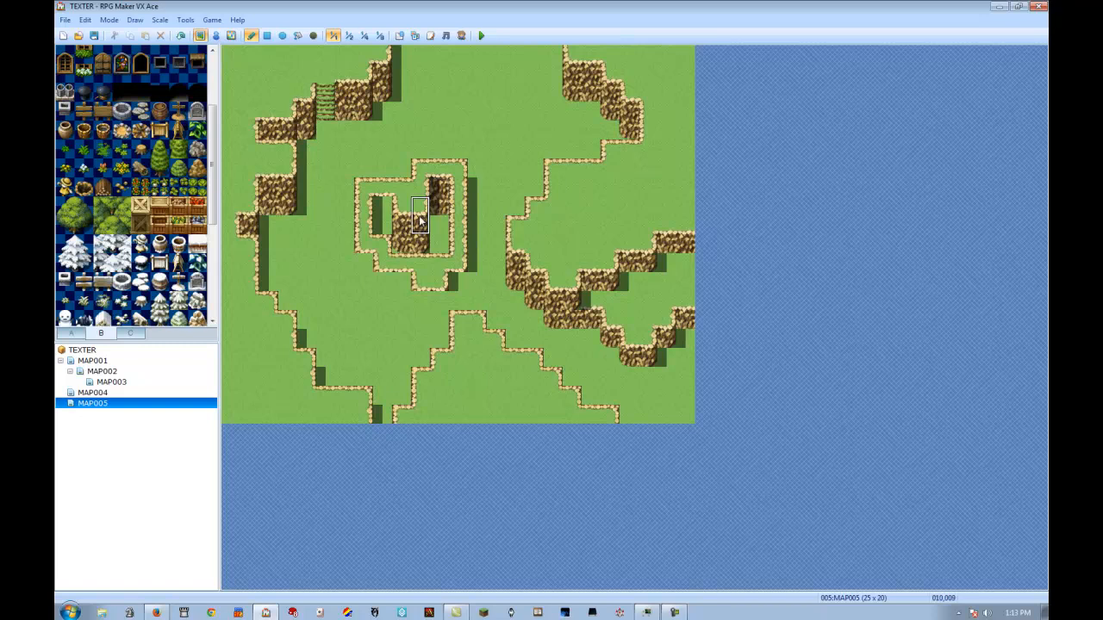
pyautogui.click(385, 223)
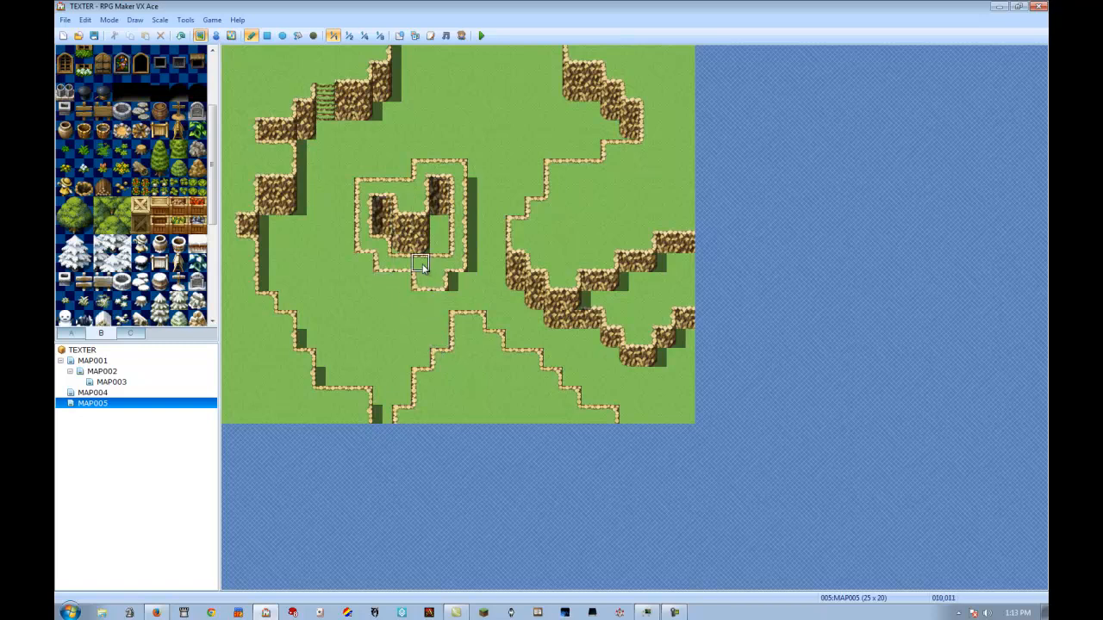
pyautogui.moveTo(426, 265); pyautogui.dragTo(406, 263)
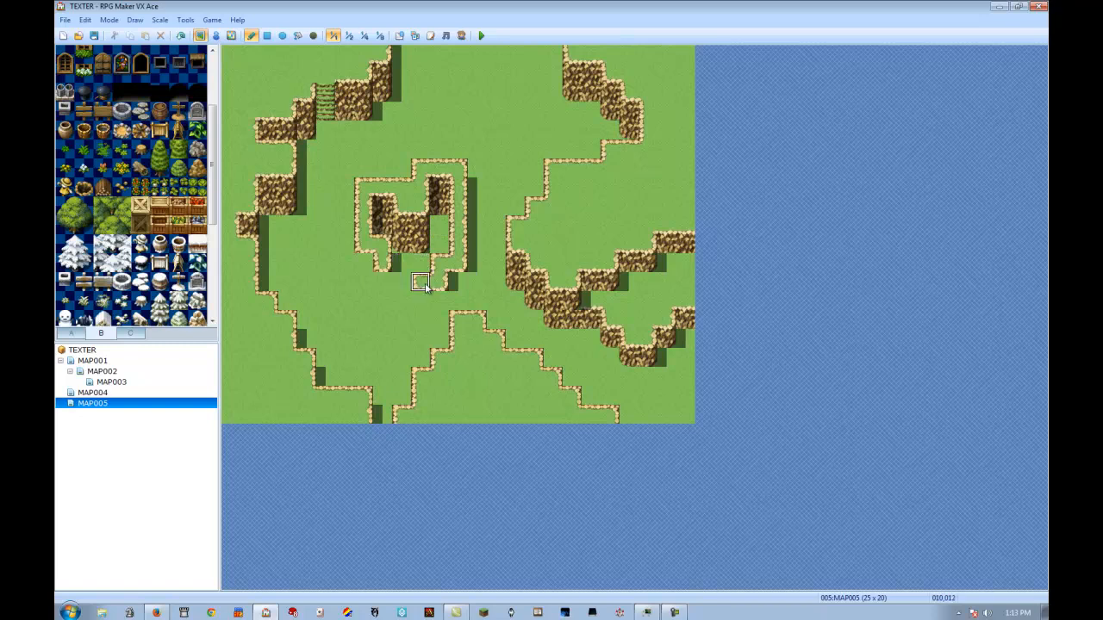
pyautogui.click(396, 285)
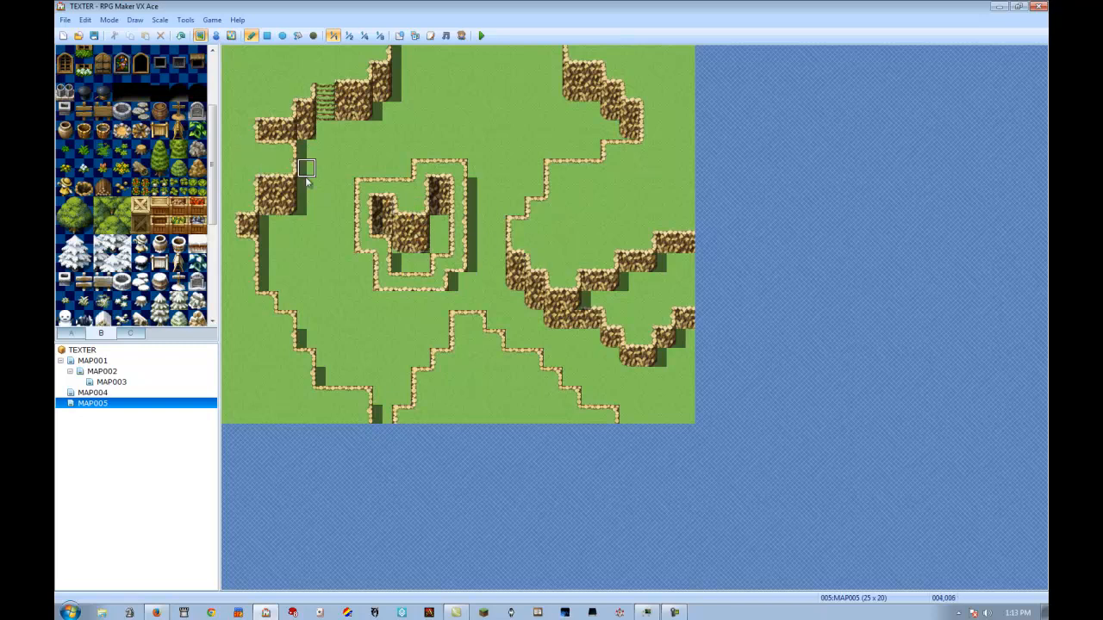
# Clear the outer ledge outline around the central pit so that plain grass surrounds its rock walls
pyautogui.click(383, 187)
pyautogui.click(440, 169)
pyautogui.click(403, 186)
pyautogui.moveTo(363, 184)
pyautogui.mouseDown()
pyautogui.moveTo(364, 248)
pyautogui.moveTo(392, 292)
pyautogui.moveTo(445, 277)
pyautogui.moveTo(458, 168)
pyautogui.mouseUp()
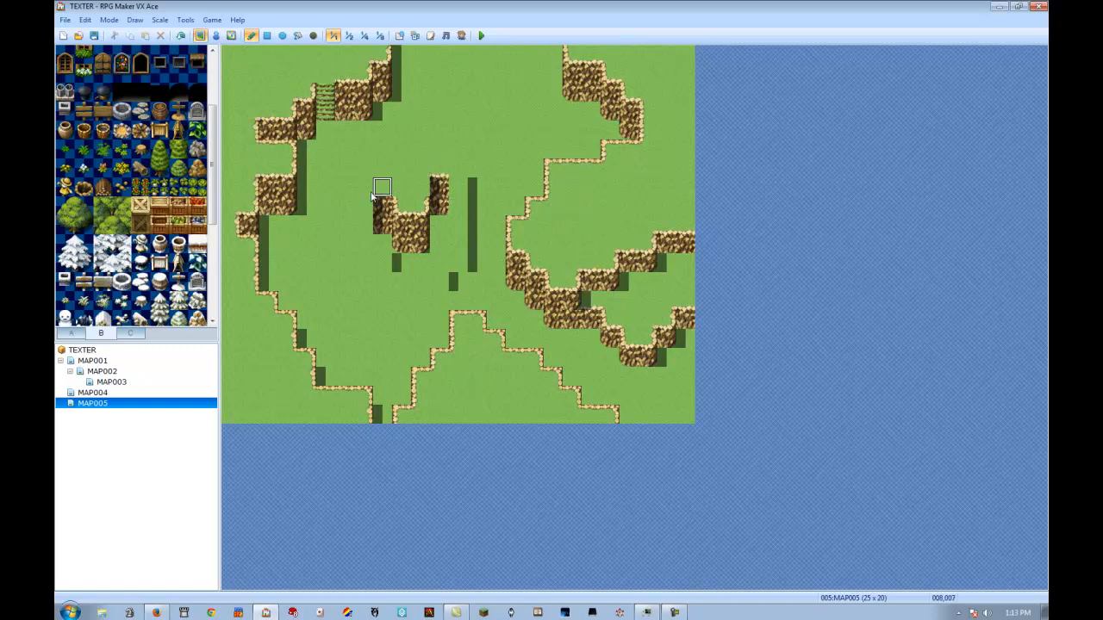
# Redraw the central pit's ledge edging down its right side, along its stepped lower side and up its left side
pyautogui.moveTo(459, 187); pyautogui.dragTo(459, 262)
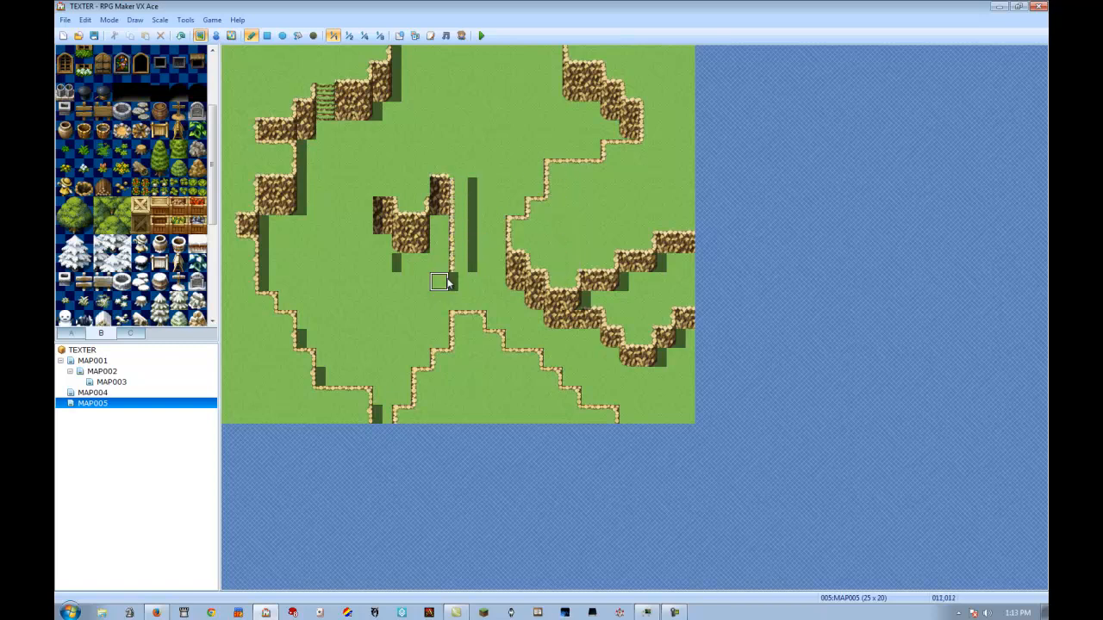
pyautogui.moveTo(438, 280); pyautogui.dragTo(372, 302)
pyautogui.hotkey('ctrl', 'z')
pyautogui.click(399, 297)
pyautogui.click(399, 281)
pyautogui.moveTo(364, 245); pyautogui.dragTo(364, 205)
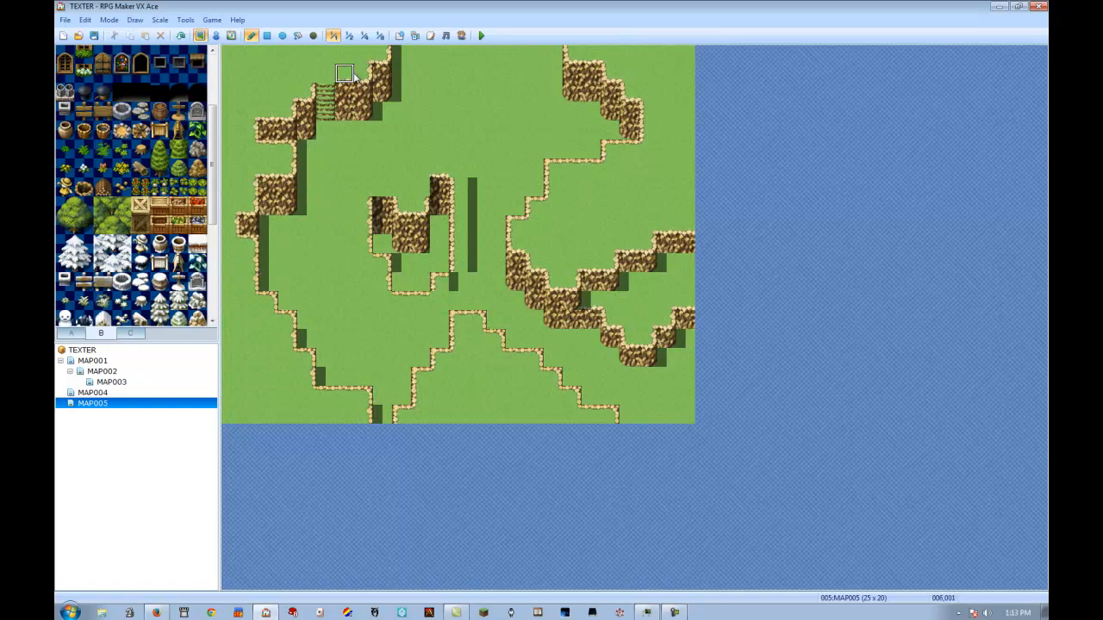
pyautogui.click(382, 187)
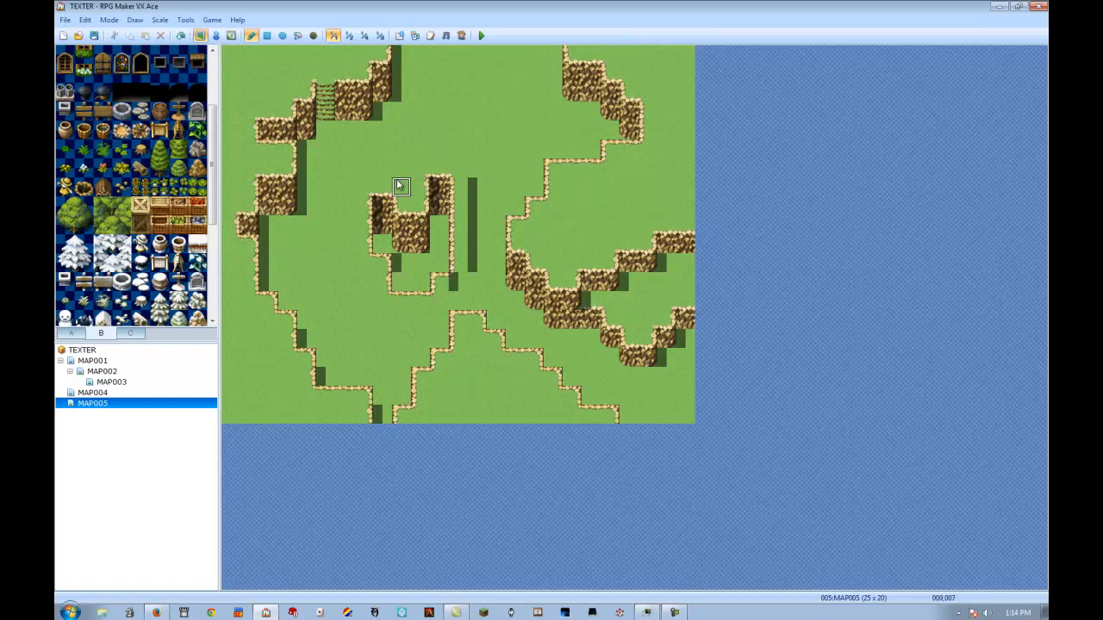
# Remove the stray shadows outside the central pit and shade the ground along its inner walls with the Shadow Pen
pyautogui.click(313, 36)
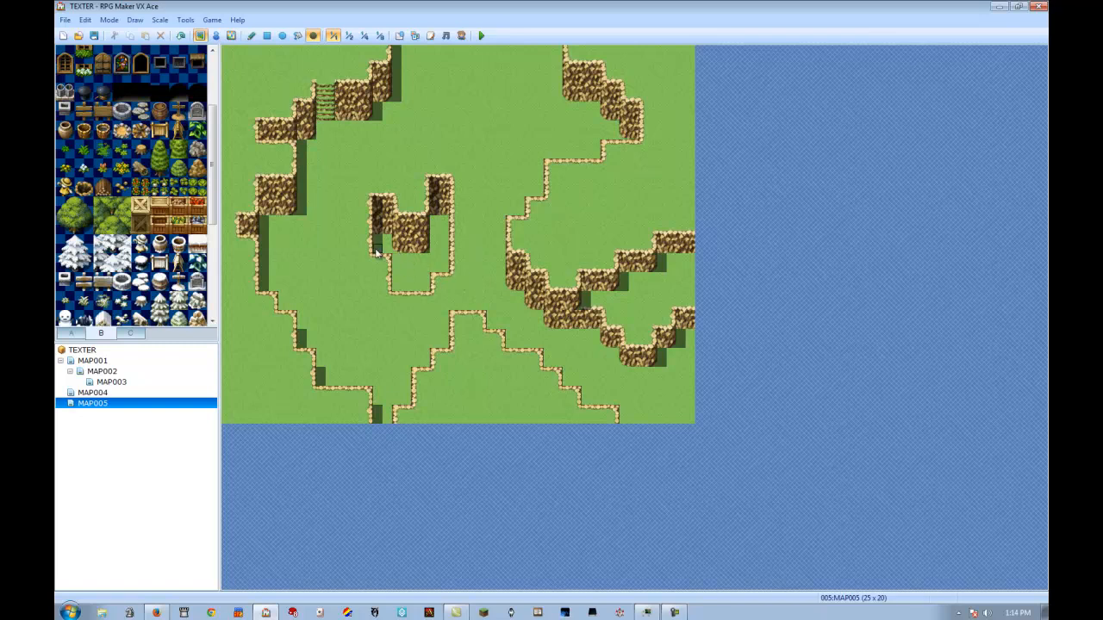
pyautogui.moveTo(434, 224); pyautogui.dragTo(434, 251)
pyautogui.click(251, 35)
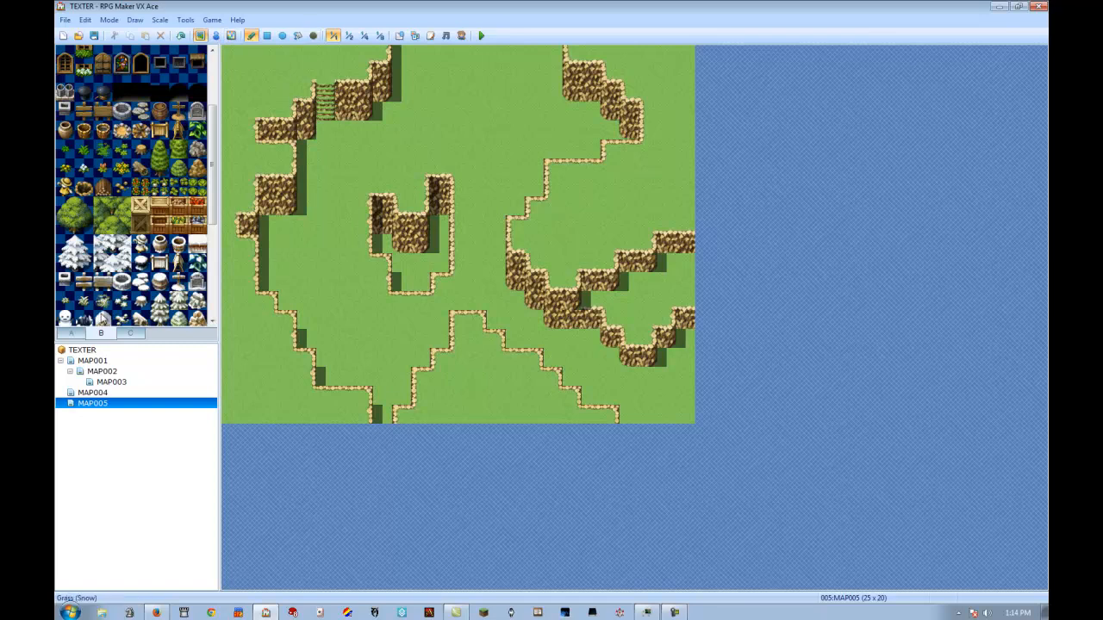
# Paint scattered dirt path sections around the upper entrance, below the ladder, beside the central pit and along the lower-right passage
pyautogui.click(71, 334)
pyautogui.click(77, 94)
pyautogui.moveTo(439, 78); pyautogui.dragTo(472, 110)
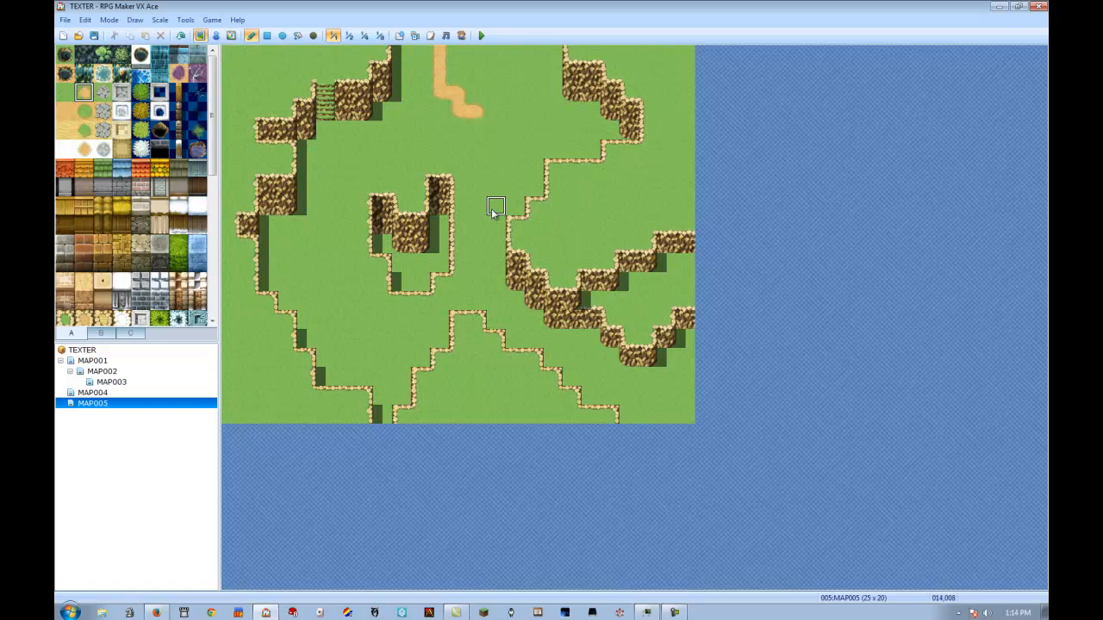
pyautogui.click(412, 130)
pyautogui.moveTo(382, 148); pyautogui.dragTo(327, 148)
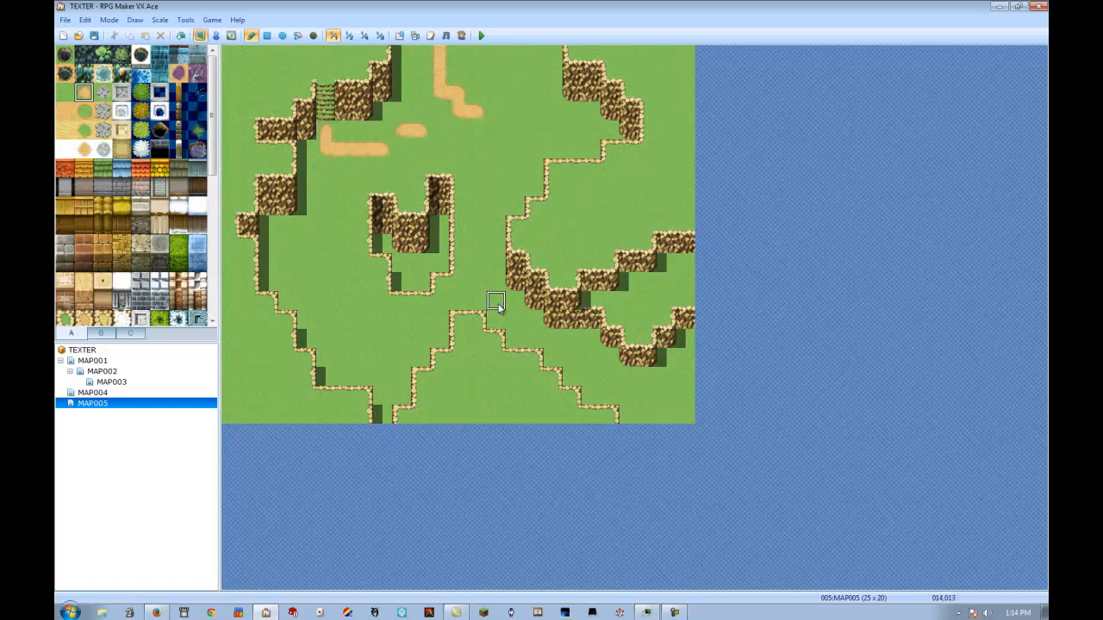
pyautogui.moveTo(517, 319); pyautogui.dragTo(553, 338)
pyautogui.moveTo(440, 324); pyautogui.dragTo(440, 300)
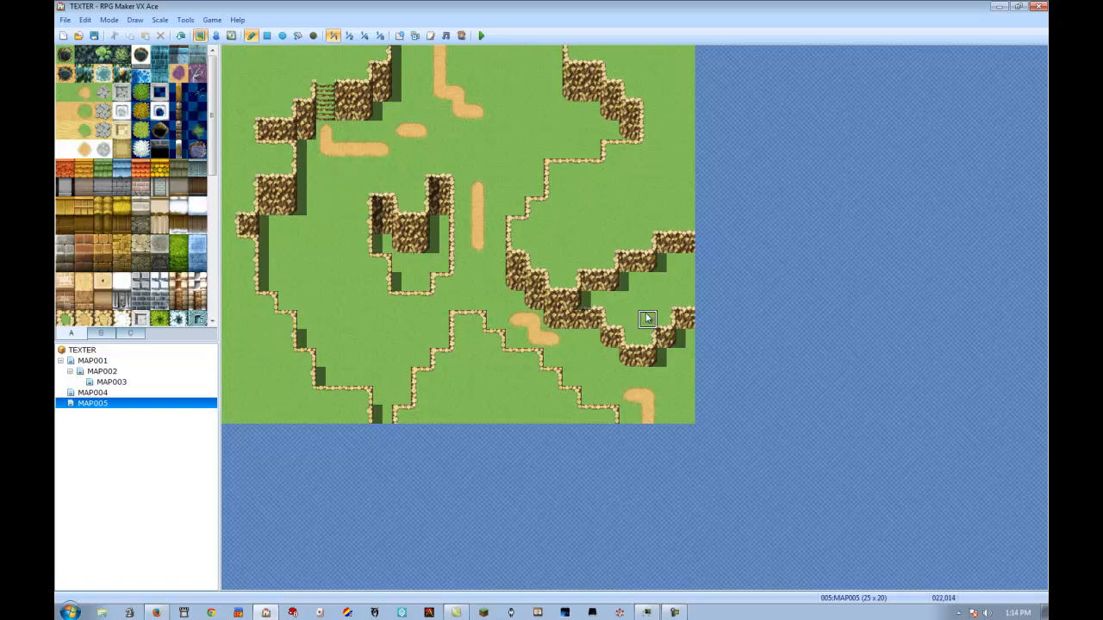
# Reshape the map's lower-left ledge outline so it bulges toward the central pit and steps back down to the bottom passage
pyautogui.moveTo(324, 319)
pyautogui.mouseDown()
pyautogui.moveTo(285, 316)
pyautogui.moveTo(308, 295)
pyautogui.moveTo(308, 278)
pyautogui.moveTo(362, 283)
pyautogui.moveTo(304, 267)
pyautogui.moveTo(293, 306)
pyautogui.mouseUp()
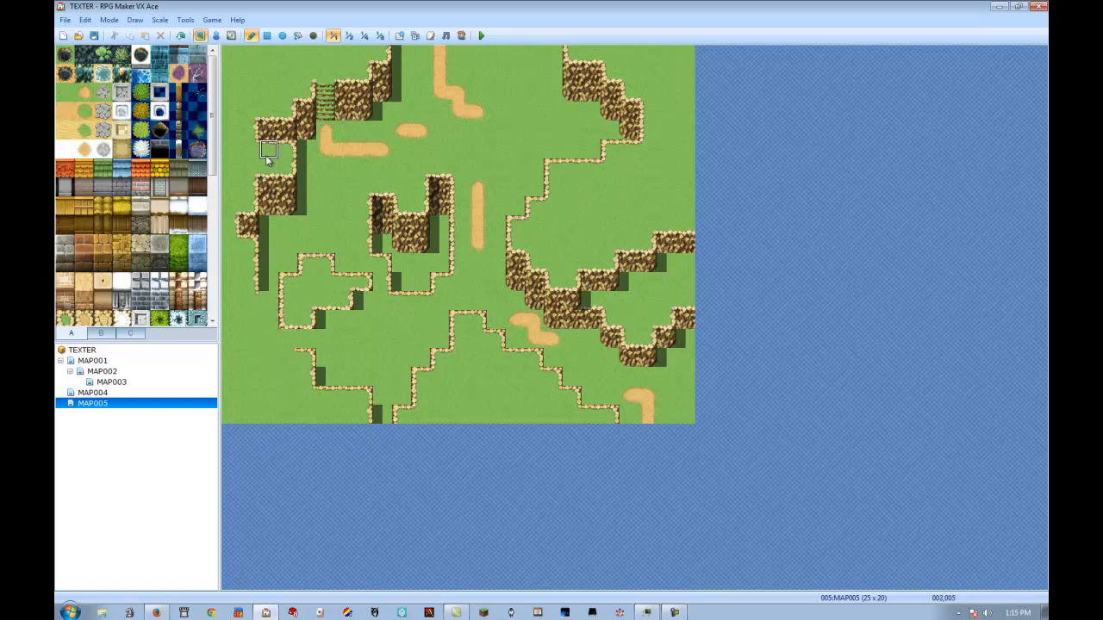
pyautogui.moveTo(268, 303)
pyautogui.mouseDown()
pyautogui.moveTo(283, 324)
pyautogui.moveTo(300, 323)
pyautogui.mouseUp()
pyautogui.moveTo(309, 376)
pyautogui.mouseDown()
pyautogui.moveTo(304, 335)
pyautogui.moveTo(314, 385)
pyautogui.mouseUp()
pyautogui.click(306, 340)
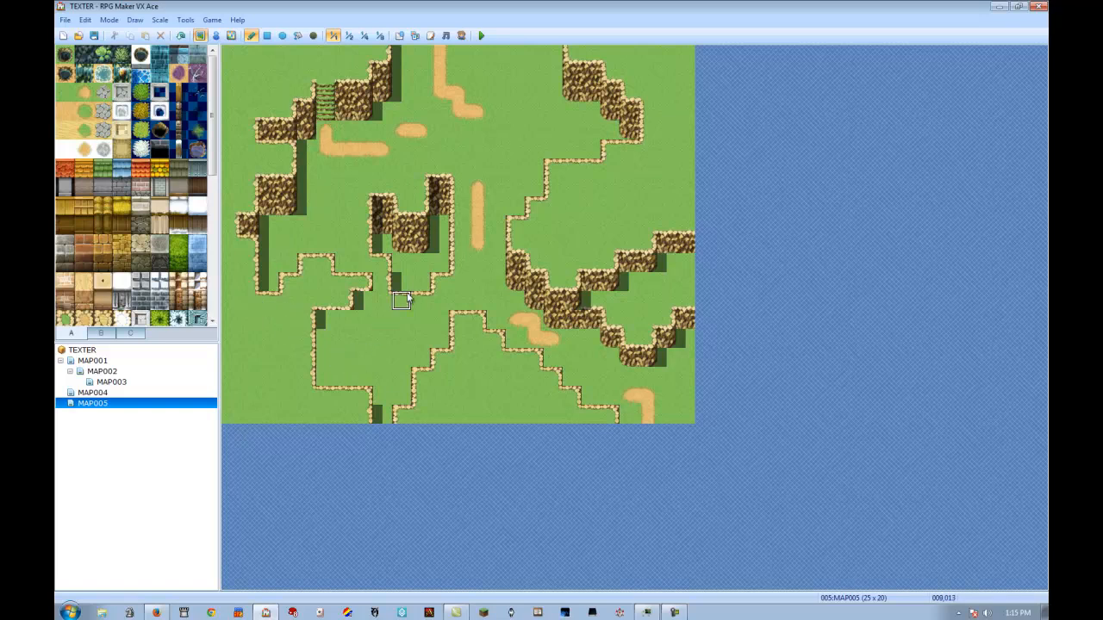
# Fill the stepped drop below the lower-left ledge with two-tile-high rock-wall tiles
pyautogui.click(344, 337)
pyautogui.click(362, 319)
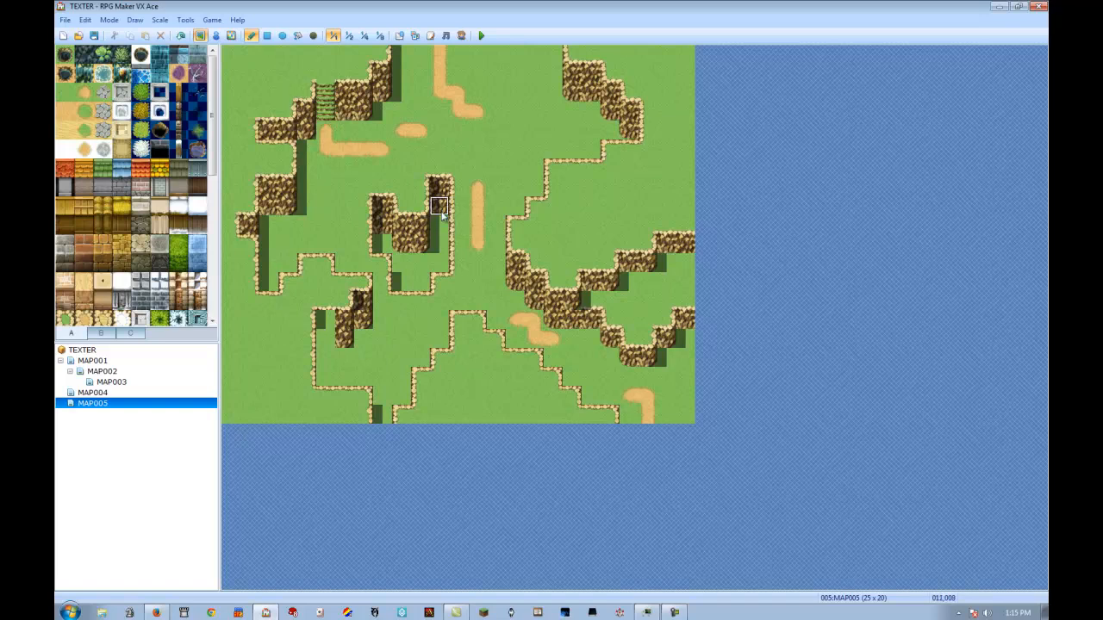
pyautogui.click(324, 327)
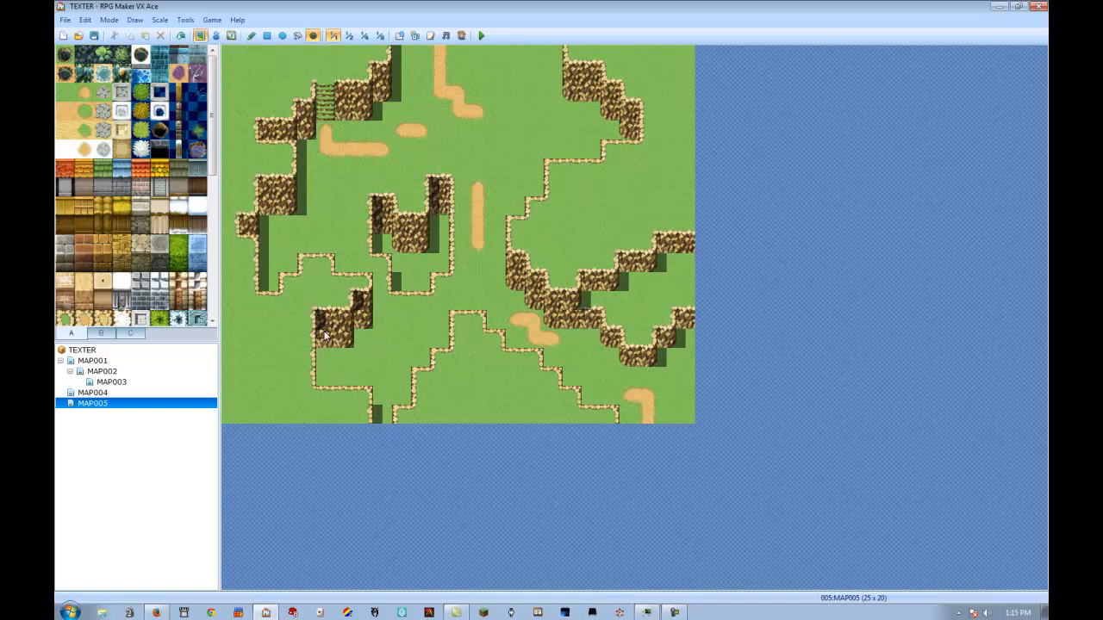
# Shade the inner edge below the new lower-left rock wall and copy the upper-left cliff's ladder onto the wall's left end
pyautogui.moveTo(326, 375); pyautogui.dragTo(324, 346)
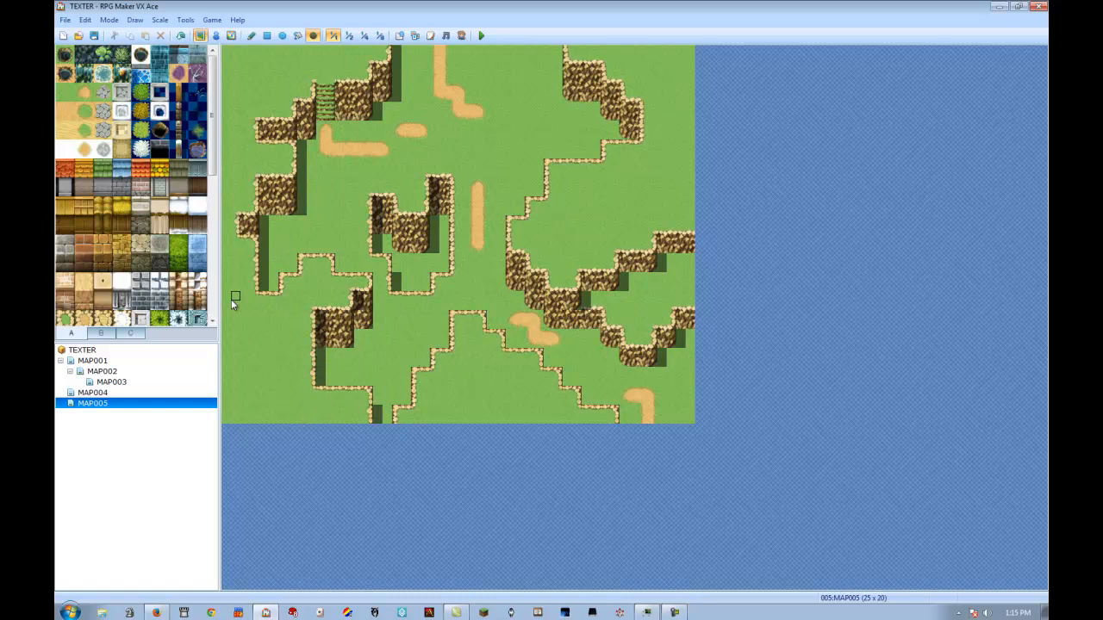
pyautogui.click(252, 37)
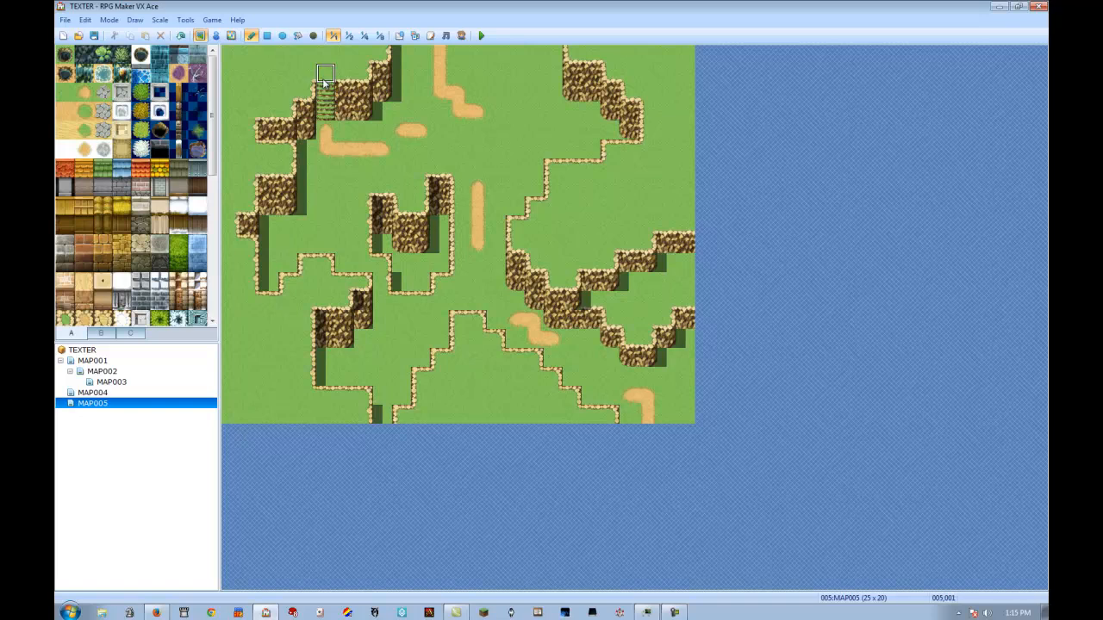
pyautogui.click(324, 338)
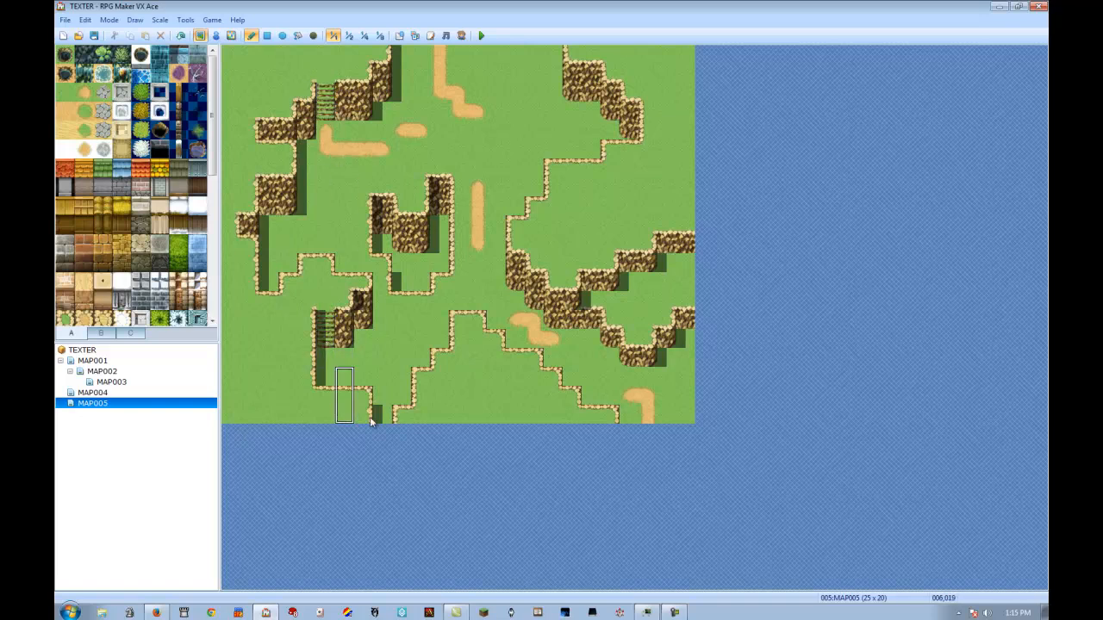
# Shade the right sides of the lower-left rock walls and extend the ledge above them to meet the central pit's edge
pyautogui.click(313, 36)
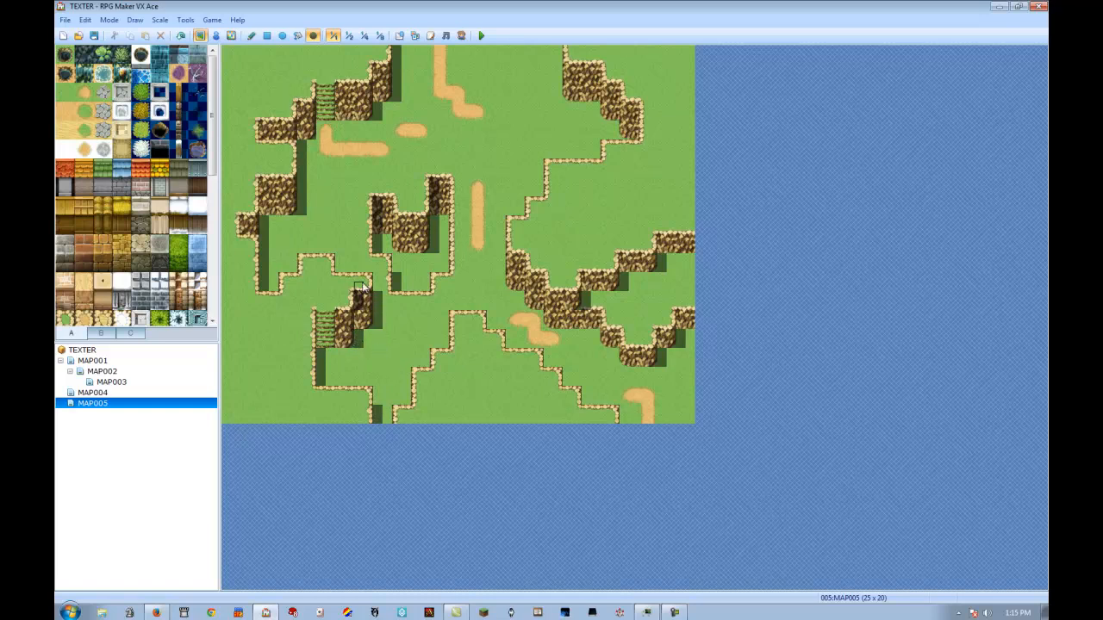
pyautogui.click(251, 35)
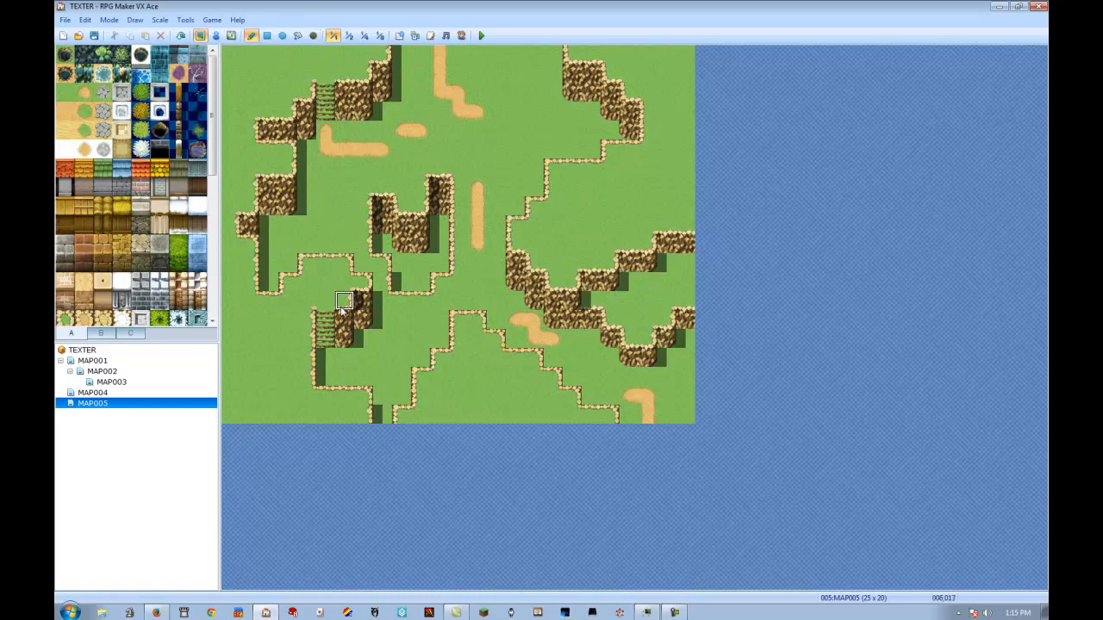
pyautogui.click(363, 264)
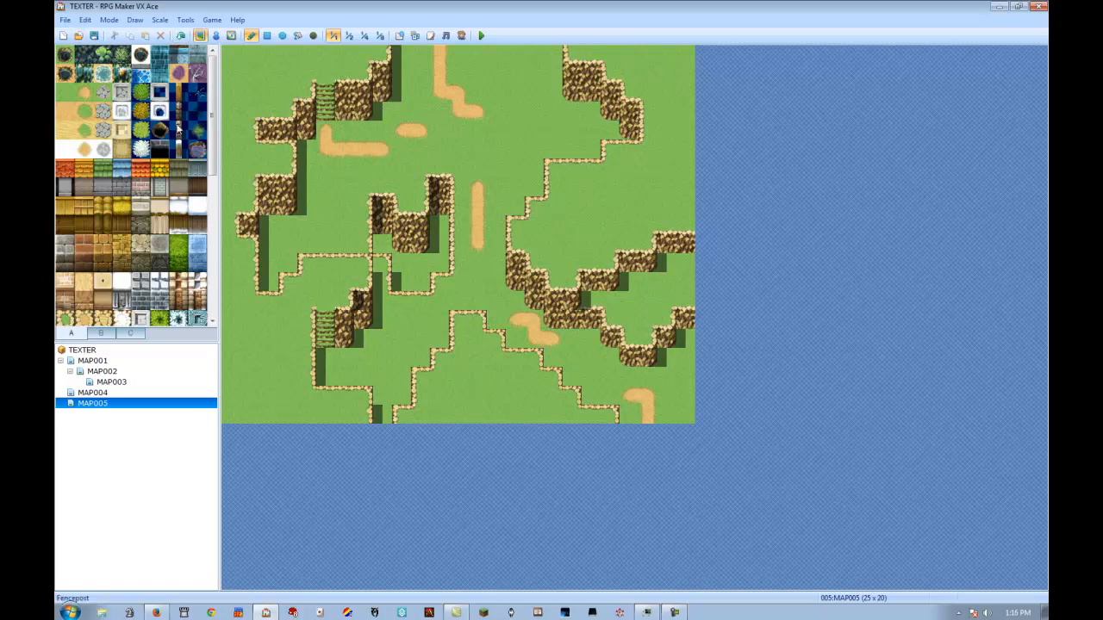
# Paint dirt path tiles from the lower-left ladder toward the bottom exit and restore the shadow along the adjoining ledge
pyautogui.click(85, 93)
pyautogui.moveTo(342, 374)
pyautogui.mouseDown()
pyautogui.moveTo(324, 362)
pyautogui.moveTo(382, 394)
pyautogui.moveTo(384, 433)
pyautogui.mouseUp()
pyautogui.click(313, 36)
pyautogui.moveTo(325, 356); pyautogui.dragTo(324, 382)
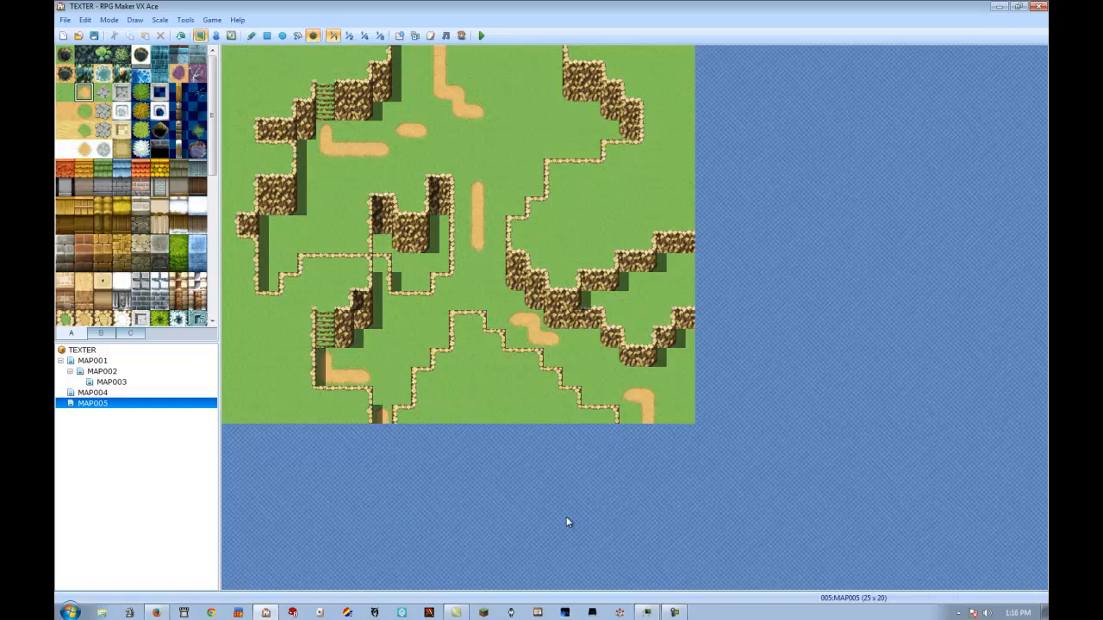
# Paint a stepped patch of tall-grass tiles in the map's upper-left corner
pyautogui.click(251, 35)
pyautogui.click(160, 134)
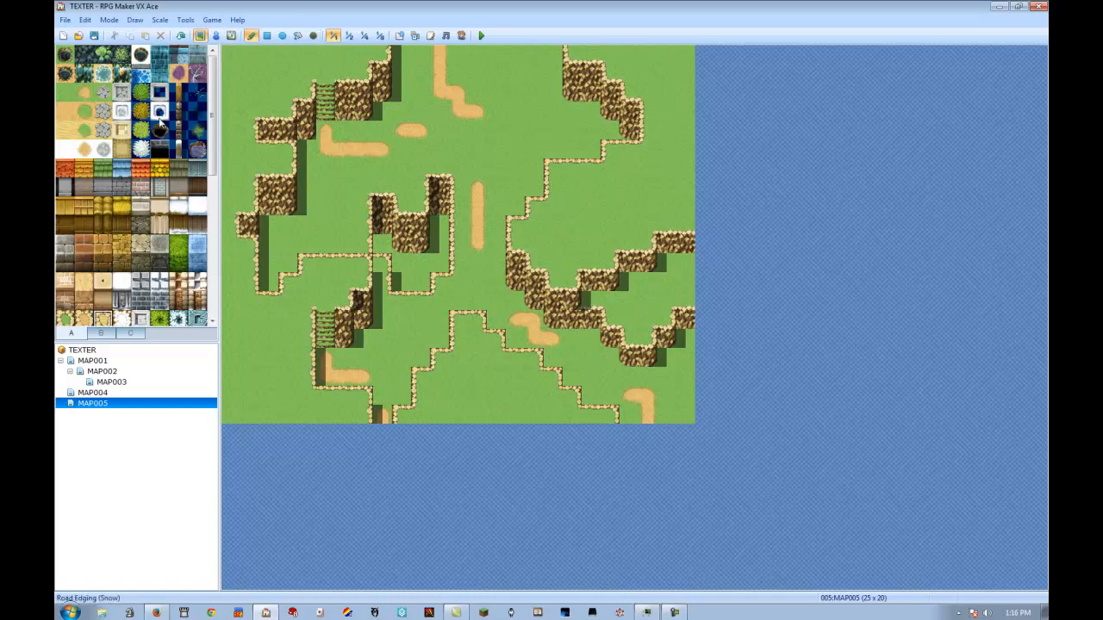
pyautogui.click(145, 93)
pyautogui.moveTo(289, 55)
pyautogui.mouseDown()
pyautogui.moveTo(239, 82)
pyautogui.moveTo(249, 55)
pyautogui.moveTo(247, 75)
pyautogui.moveTo(267, 74)
pyautogui.mouseUp()
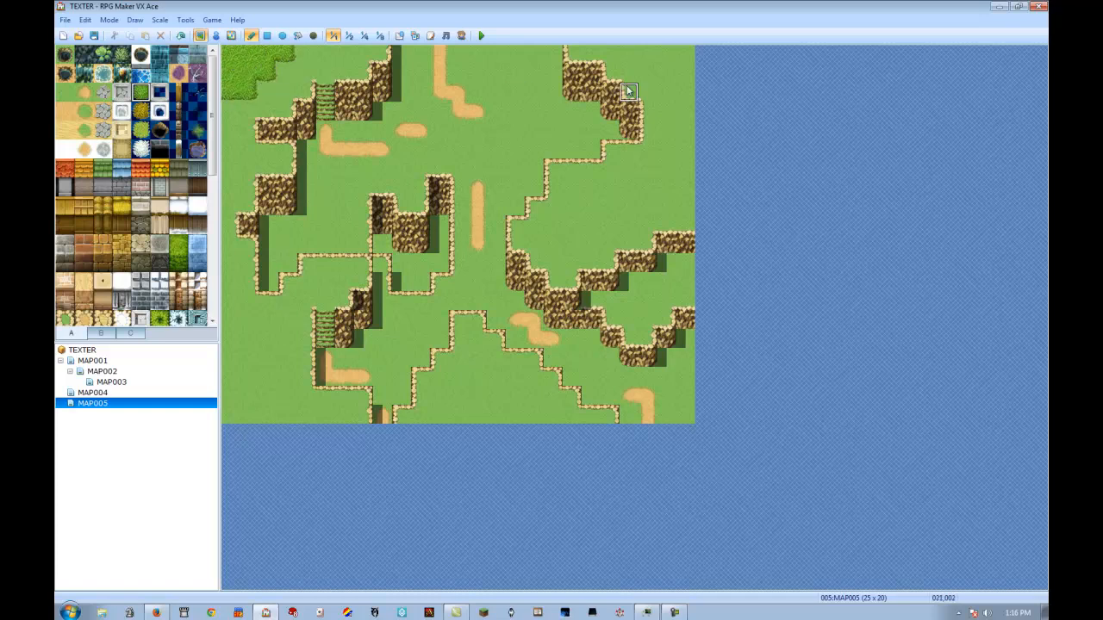
# Paint tall grass beside the upper-right cliff and along the outer edge of the right-hand ledge
pyautogui.moveTo(478, 73)
pyautogui.mouseDown()
pyautogui.moveTo(480, 47)
pyautogui.moveTo(526, 91)
pyautogui.moveTo(547, 53)
pyautogui.moveTo(496, 56)
pyautogui.mouseUp()
pyautogui.moveTo(591, 149); pyautogui.dragTo(553, 155)
pyautogui.click(536, 185)
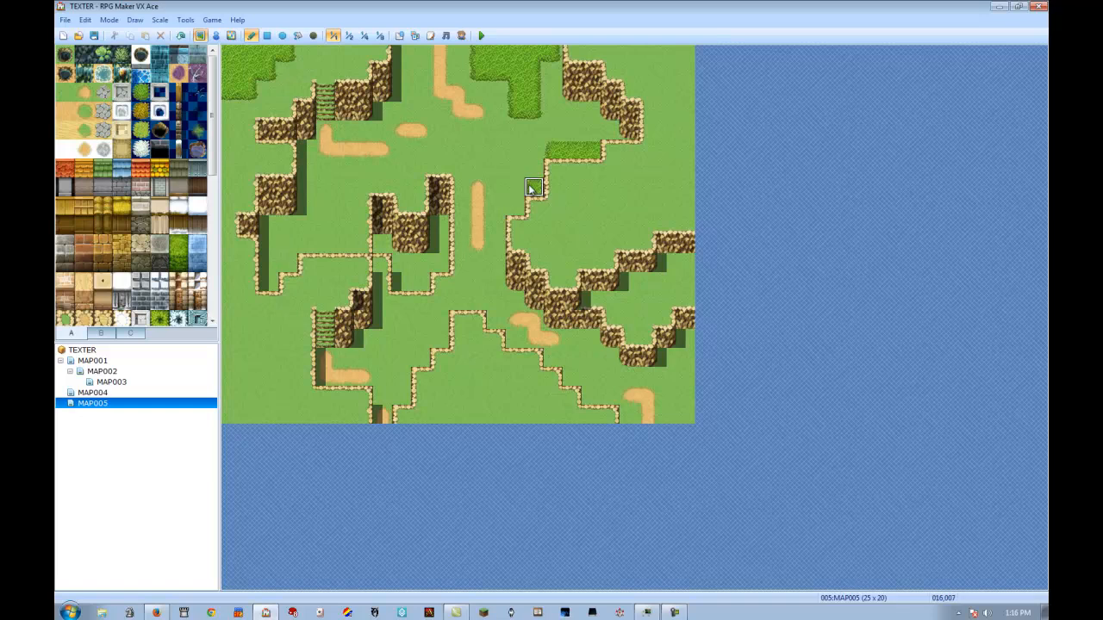
pyautogui.click(516, 206)
pyautogui.click(496, 226)
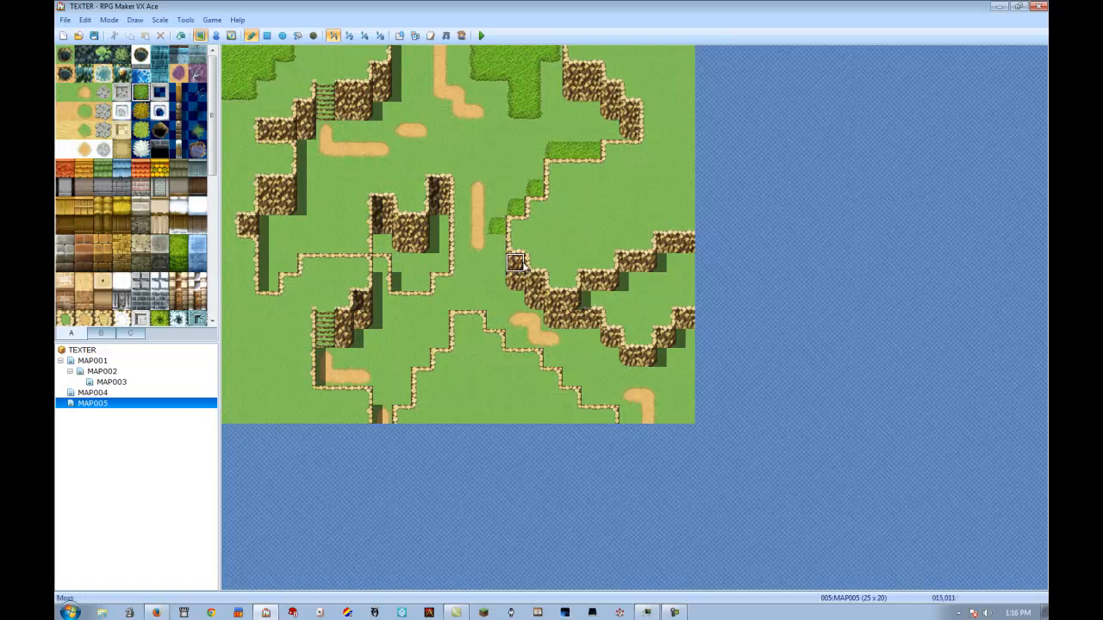
pyautogui.click(497, 245)
pyautogui.click(496, 263)
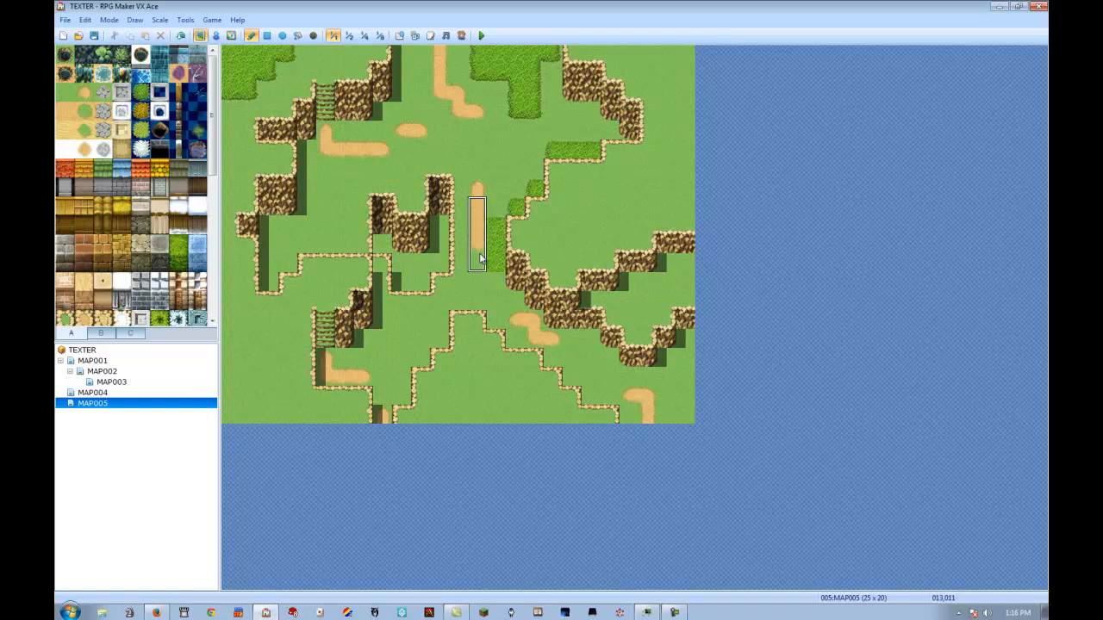
# Cover the bottom-centre plateau and the map's lower-left corner with irregular patches of tall grass
pyautogui.moveTo(478, 242); pyautogui.dragTo(476, 208, button='right')
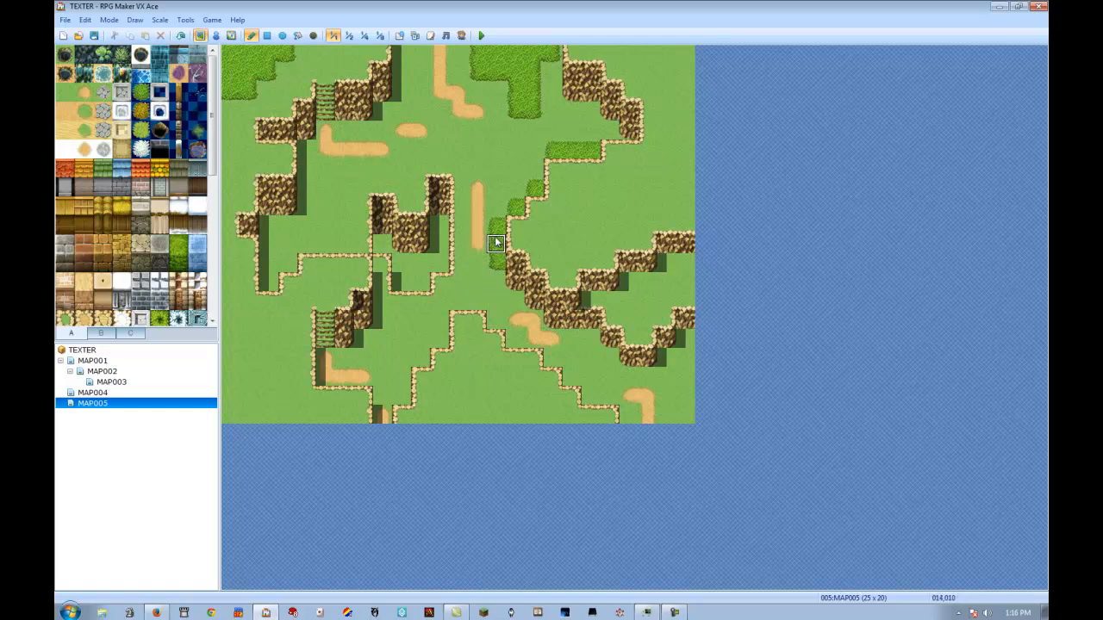
pyautogui.moveTo(423, 415)
pyautogui.mouseDown()
pyautogui.moveTo(439, 414)
pyautogui.moveTo(439, 377)
pyautogui.moveTo(431, 401)
pyautogui.moveTo(462, 319)
pyautogui.moveTo(476, 401)
pyautogui.moveTo(452, 397)
pyautogui.moveTo(478, 379)
pyautogui.mouseUp()
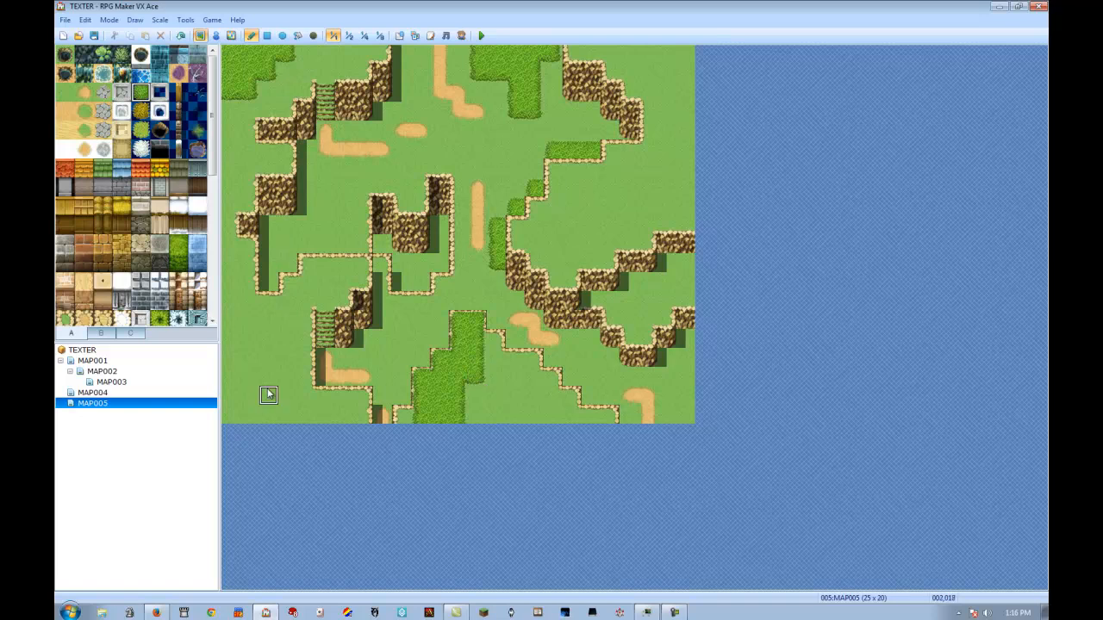
pyautogui.moveTo(288, 406)
pyautogui.mouseDown()
pyautogui.moveTo(250, 362)
pyautogui.moveTo(288, 425)
pyautogui.moveTo(264, 394)
pyautogui.moveTo(271, 378)
pyautogui.mouseUp()
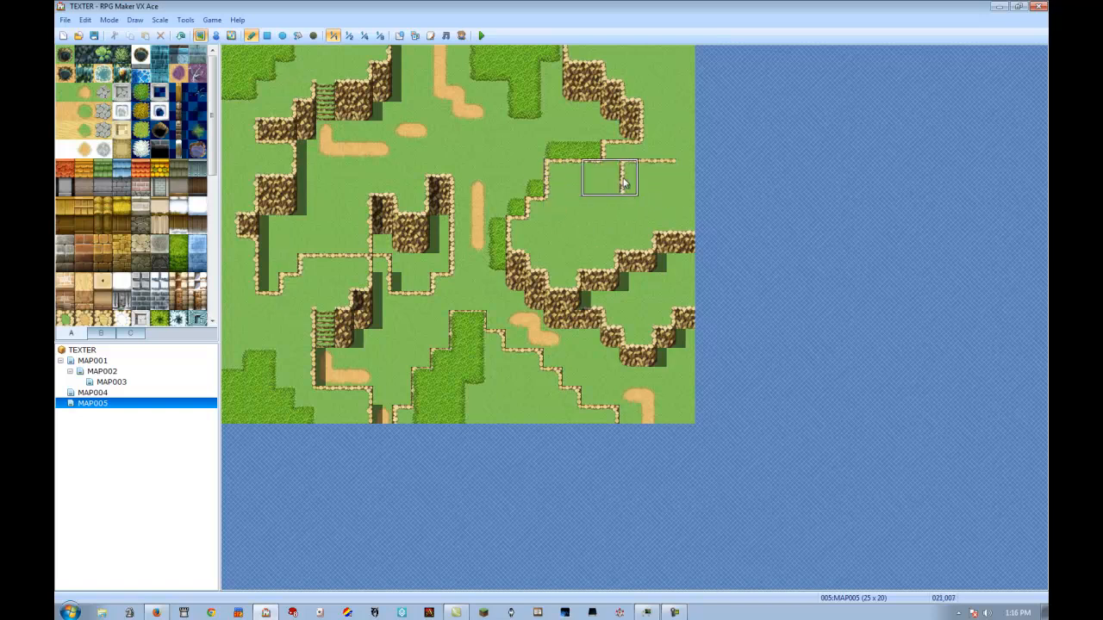
# Place a tall-grass patch inside the right plateau's upper-left bend, clear the stray ledge beside it and cover the map's upper-right corner with tall grass
pyautogui.click(141, 93)
pyautogui.moveTo(665, 169)
pyautogui.mouseDown()
pyautogui.moveTo(634, 174)
pyautogui.moveTo(667, 184)
pyautogui.mouseUp()
pyautogui.moveTo(632, 170); pyautogui.dragTo(665, 183, button='right')
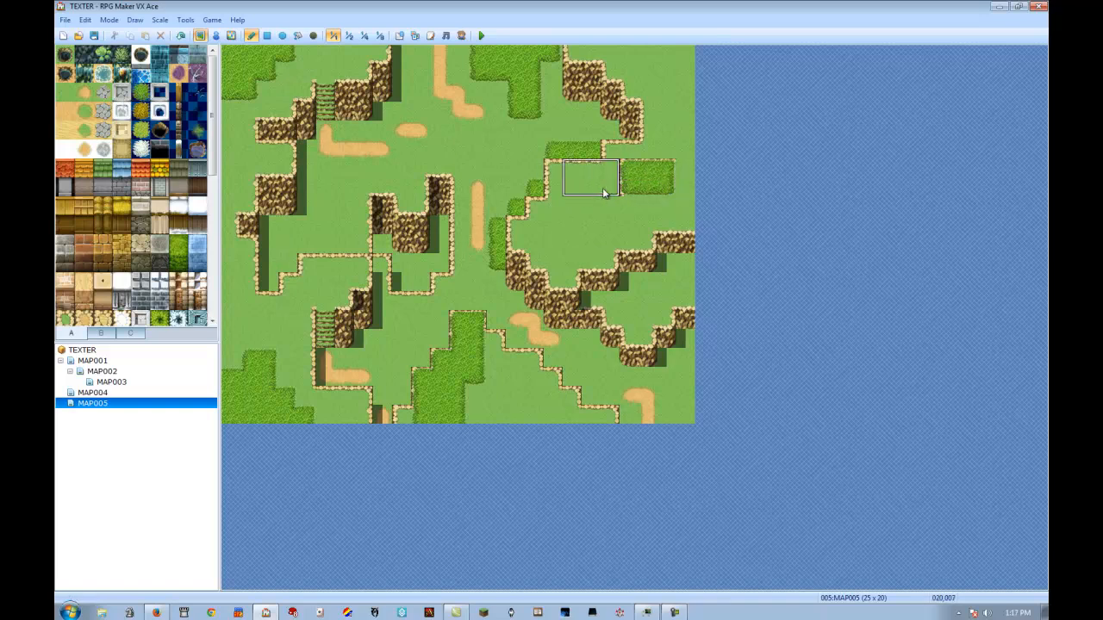
pyautogui.click(594, 188)
pyautogui.rightClick(610, 224)
pyautogui.moveTo(634, 187)
pyautogui.mouseDown()
pyautogui.moveTo(662, 191)
pyautogui.moveTo(570, 208)
pyautogui.mouseUp()
pyautogui.moveTo(665, 93)
pyautogui.mouseDown()
pyautogui.moveTo(627, 74)
pyautogui.moveTo(660, 54)
pyautogui.moveTo(664, 78)
pyautogui.moveTo(678, 56)
pyautogui.moveTo(686, 127)
pyautogui.moveTo(667, 114)
pyautogui.moveTo(668, 129)
pyautogui.mouseUp()
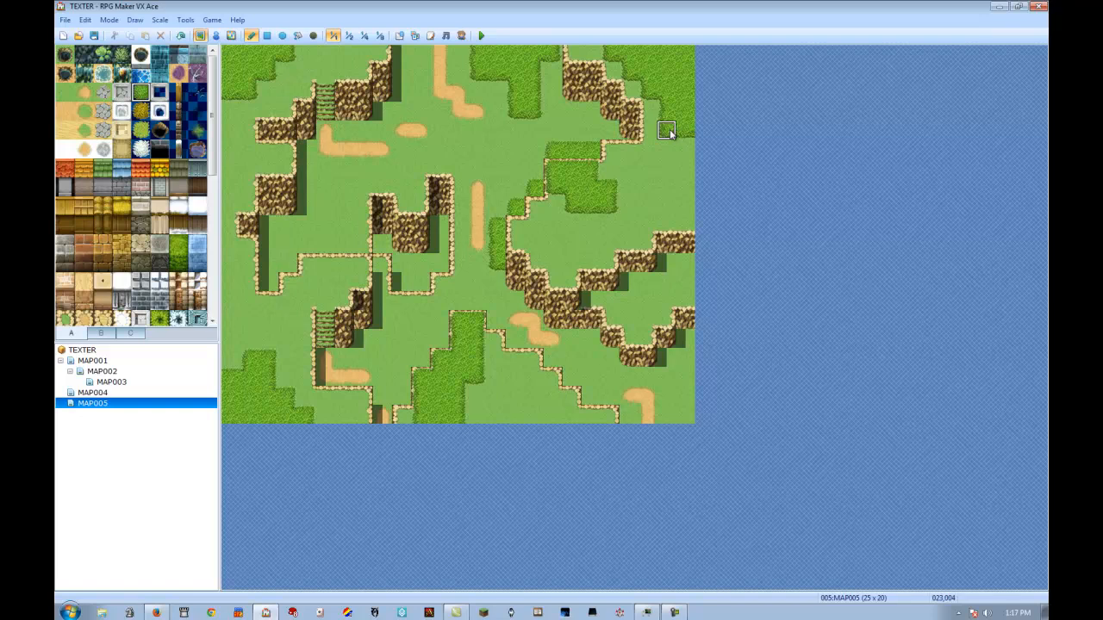
# Paint tall-grass patches along the map's right edge, below the upper and lower right-hand rock walls
pyautogui.click(642, 91)
pyautogui.moveTo(683, 269)
pyautogui.mouseDown()
pyautogui.moveTo(669, 272)
pyautogui.moveTo(668, 301)
pyautogui.moveTo(684, 274)
pyautogui.moveTo(635, 278)
pyautogui.moveTo(646, 301)
pyautogui.moveTo(660, 300)
pyautogui.moveTo(668, 281)
pyautogui.mouseUp()
pyautogui.moveTo(685, 353)
pyautogui.mouseDown()
pyautogui.moveTo(682, 389)
pyautogui.moveTo(674, 379)
pyautogui.mouseUp()
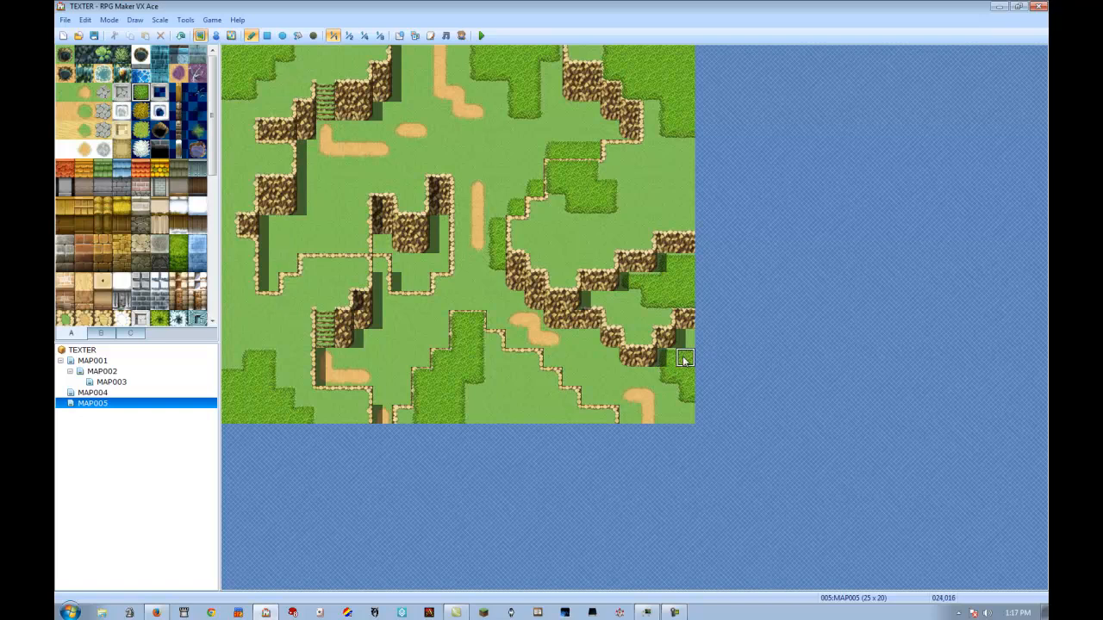
# Paint tall grass inside the corners of the lower-right stepped ledge and add a small patch on the bottom edge between the ledges
pyautogui.moveTo(586, 340); pyautogui.dragTo(603, 359)
pyautogui.hotkey('ctrl', 'z')
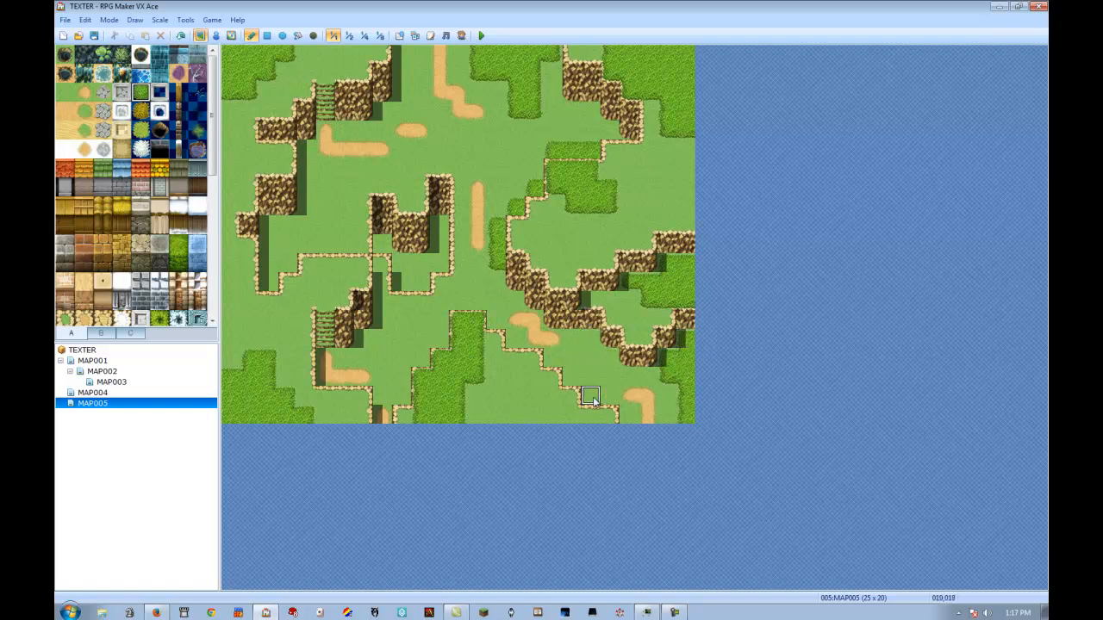
pyautogui.moveTo(590, 398); pyautogui.dragTo(557, 366)
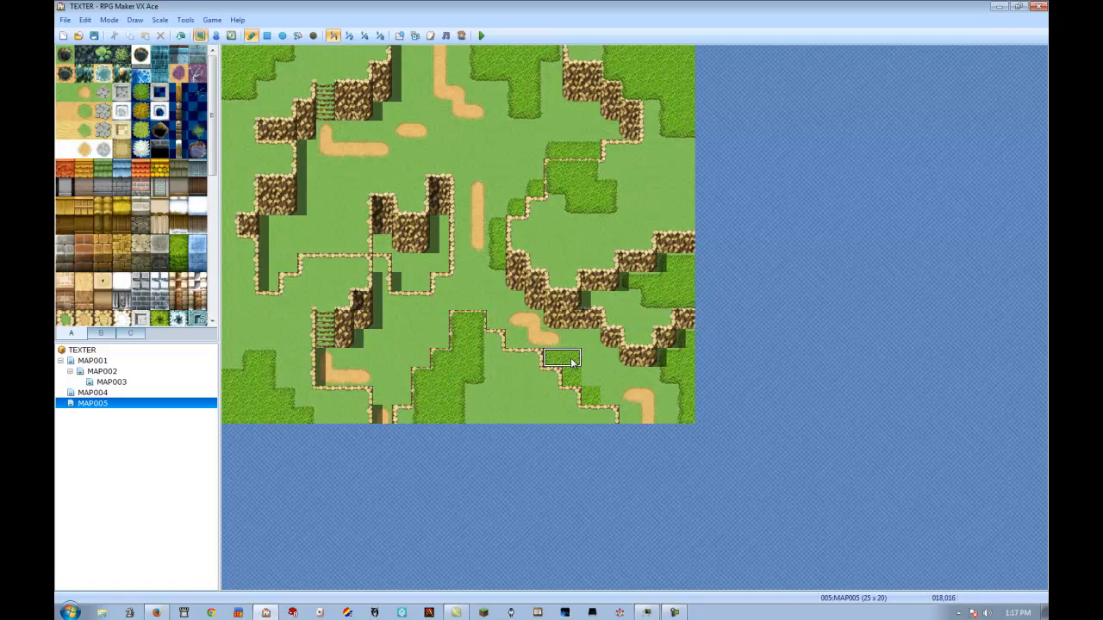
pyautogui.click(470, 325)
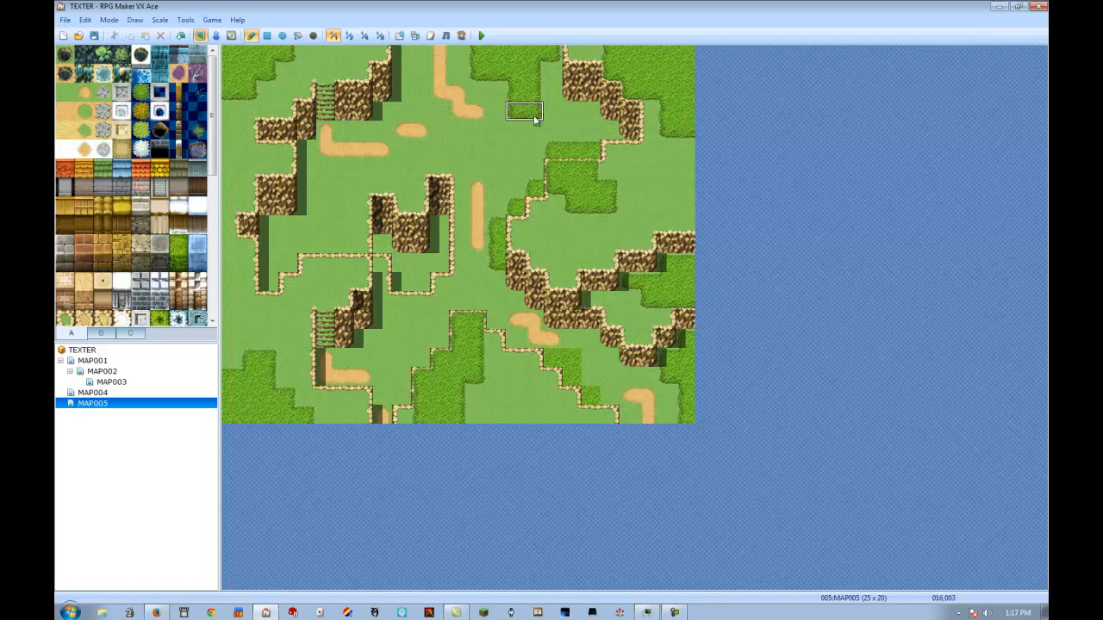
pyautogui.rightClick(264, 358)
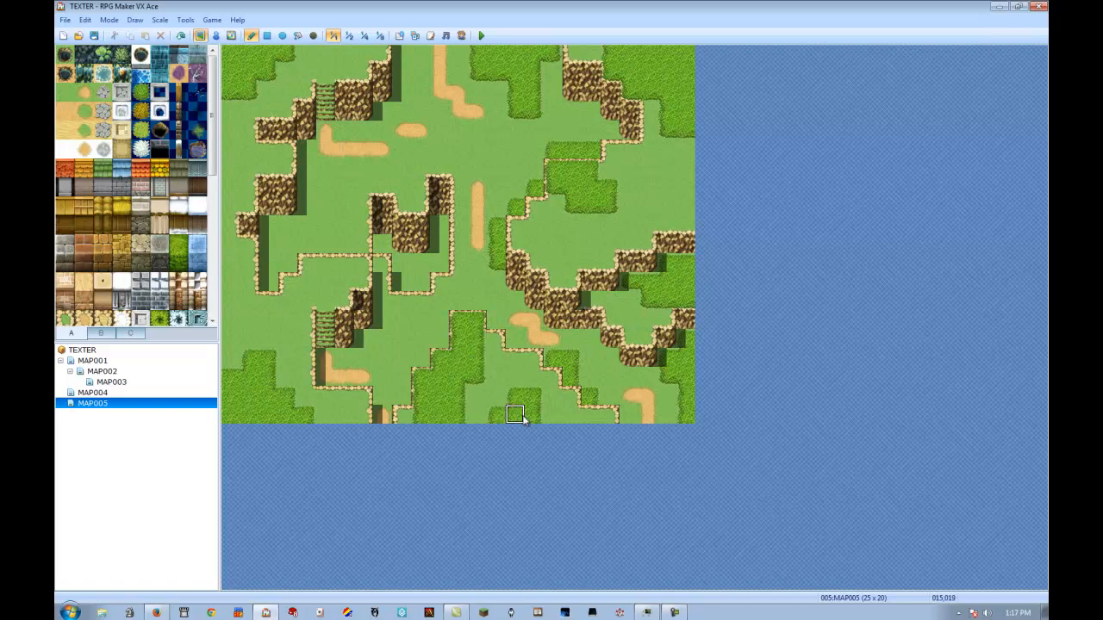
# Paint a stepped pond of dark water along the left plateau's lower ledge and redraw the shadow beside its left wall
pyautogui.click(326, 224)
pyautogui.click(83, 54)
pyautogui.moveTo(332, 245)
pyautogui.mouseDown()
pyautogui.moveTo(290, 250)
pyautogui.moveTo(268, 280)
pyautogui.mouseUp()
pyautogui.moveTo(299, 229)
pyautogui.mouseDown()
pyautogui.moveTo(329, 227)
pyautogui.moveTo(344, 244)
pyautogui.mouseUp()
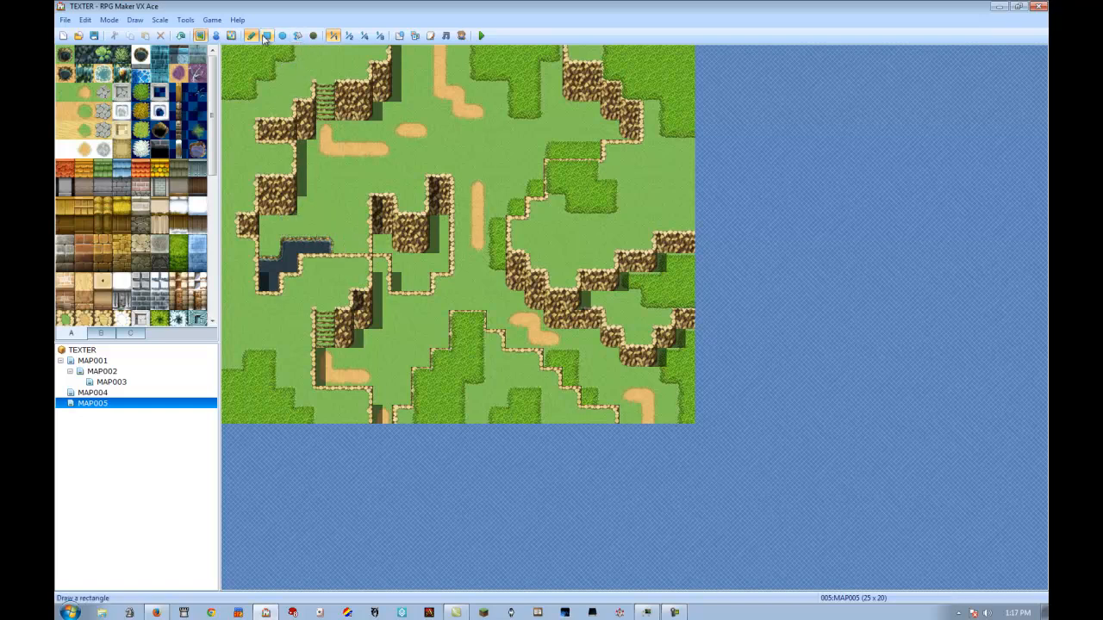
pyautogui.click(313, 35)
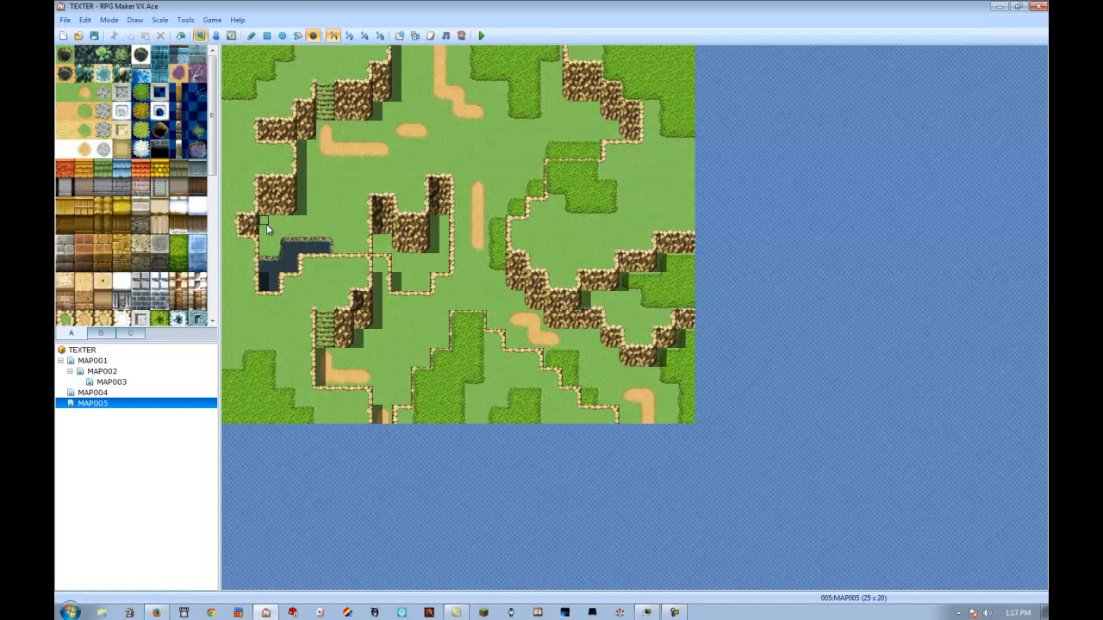
pyautogui.click(251, 34)
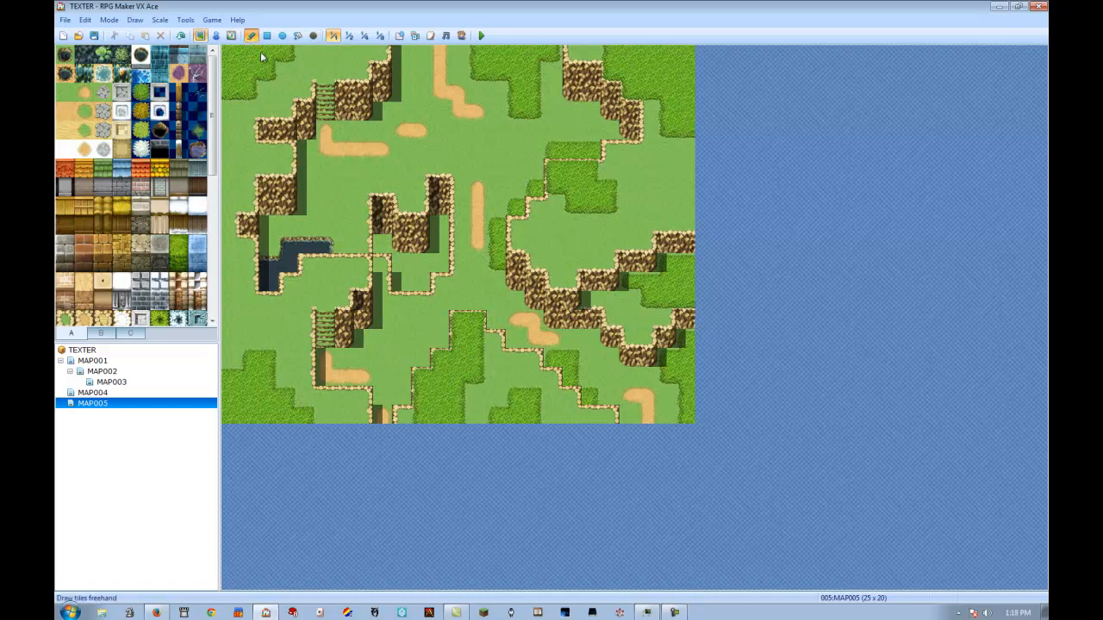
# Paint a dark-water pond on the right plateau at the map's edge, reaching down to the rock wall
pyautogui.click(84, 59)
pyautogui.moveTo(686, 169)
pyautogui.mouseDown()
pyautogui.moveTo(650, 185)
pyautogui.moveTo(685, 205)
pyautogui.moveTo(648, 173)
pyautogui.moveTo(683, 151)
pyautogui.moveTo(686, 164)
pyautogui.mouseUp()
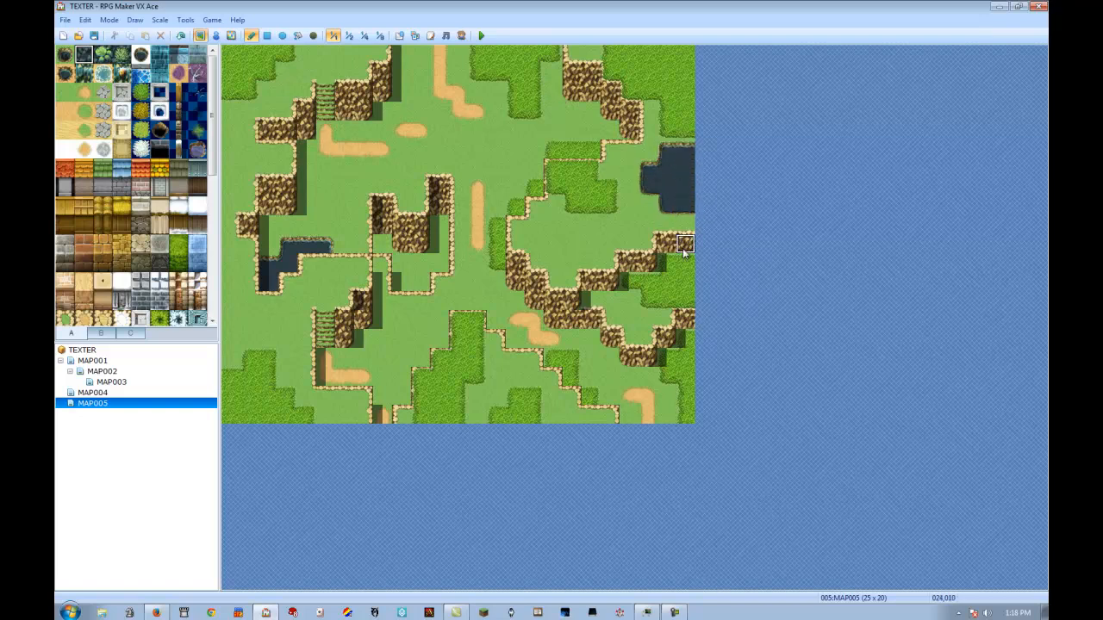
pyautogui.click(683, 225)
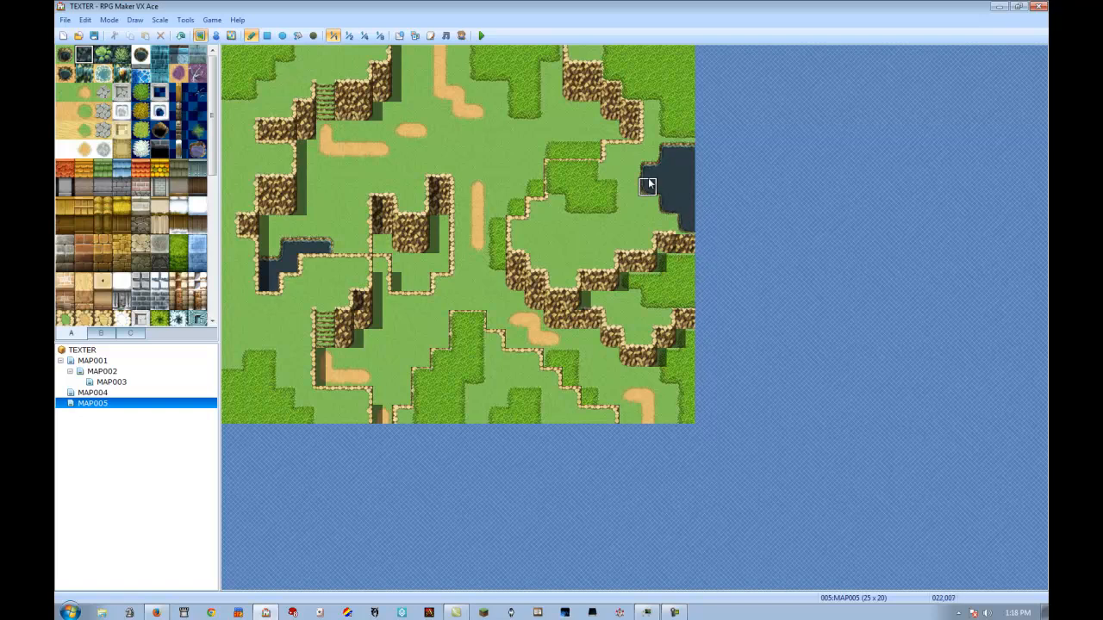
pyautogui.keyDown('shift'); pyautogui.click(684, 224); pyautogui.keyUp('shift')
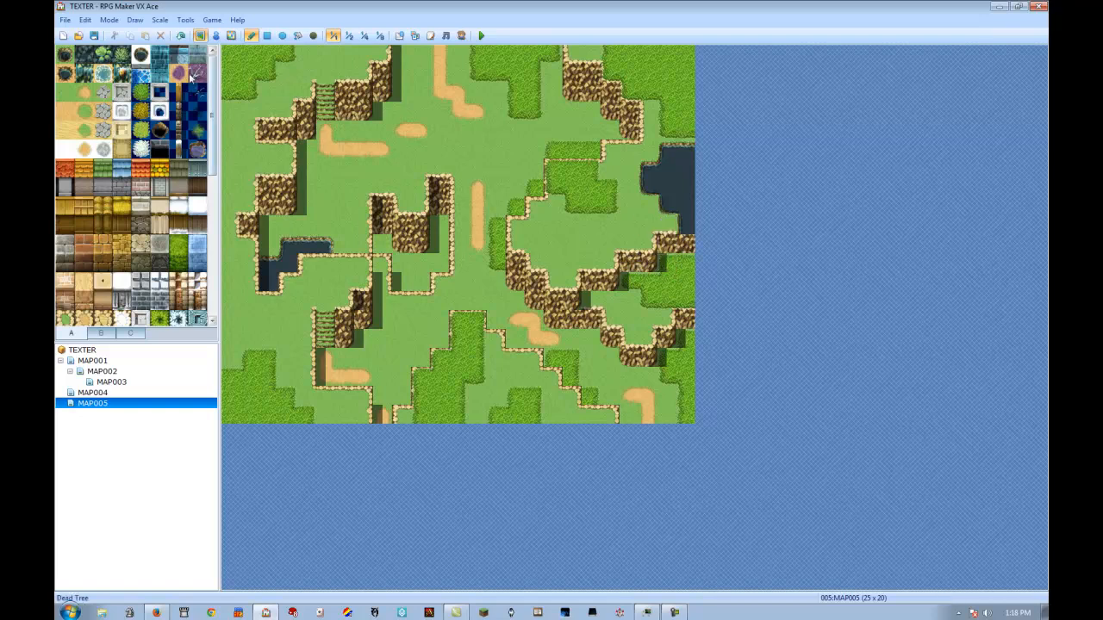
# Place a waterfall on the upper rock wall at the map's right edge and paint a dark-water pool beneath it
pyautogui.click(102, 79)
pyautogui.click(685, 244)
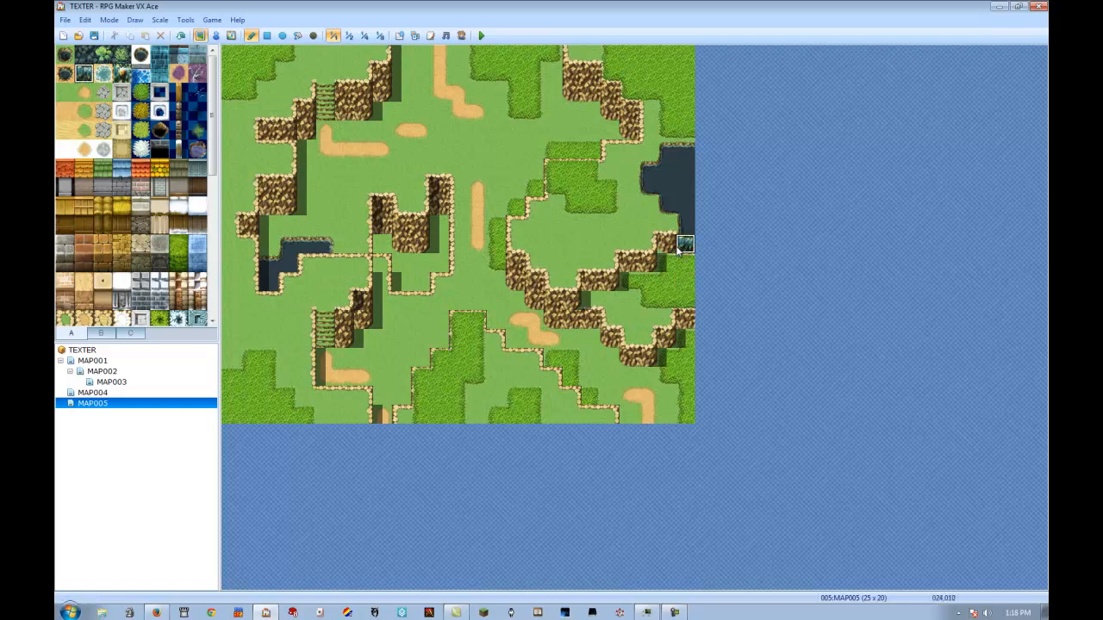
pyautogui.rightClick(685, 213)
pyautogui.moveTo(685, 265)
pyautogui.mouseDown()
pyautogui.moveTo(672, 278)
pyautogui.moveTo(702, 376)
pyautogui.mouseUp()
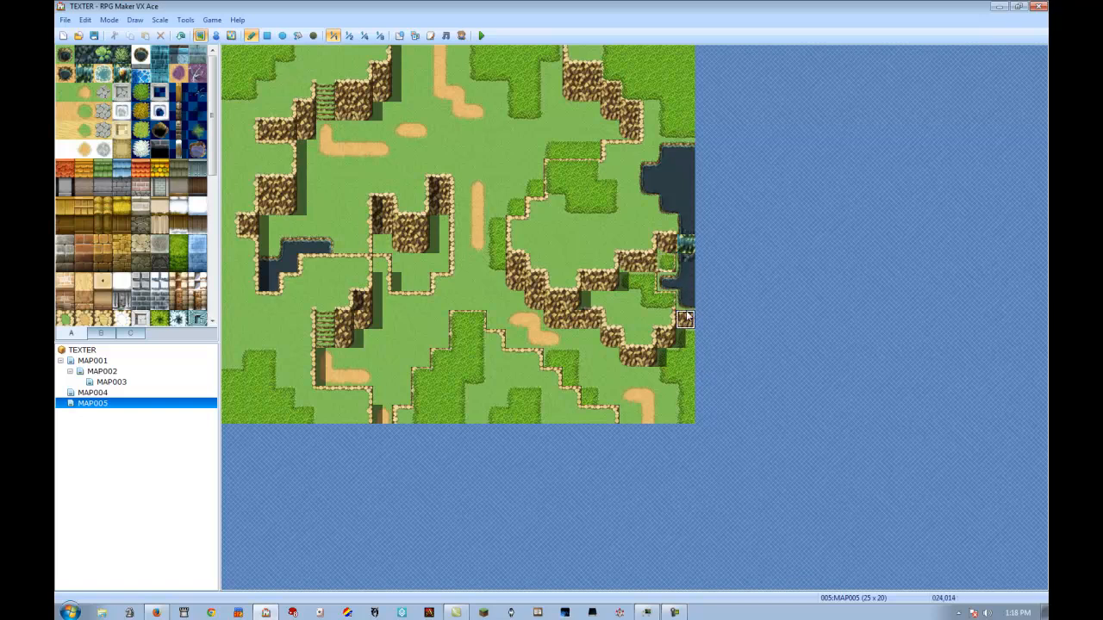
pyautogui.click(672, 265)
pyautogui.click(685, 301)
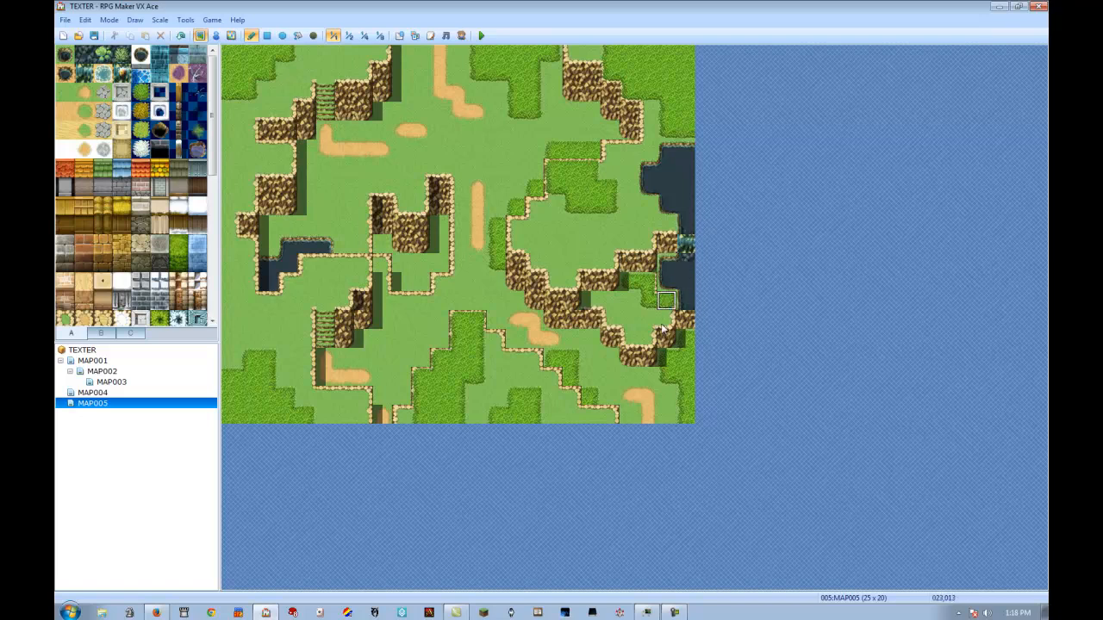
# Place a second waterfall on the lower right-edge rock wall and paint a dark-water pool down to the map's lower-right corner
pyautogui.click(686, 320)
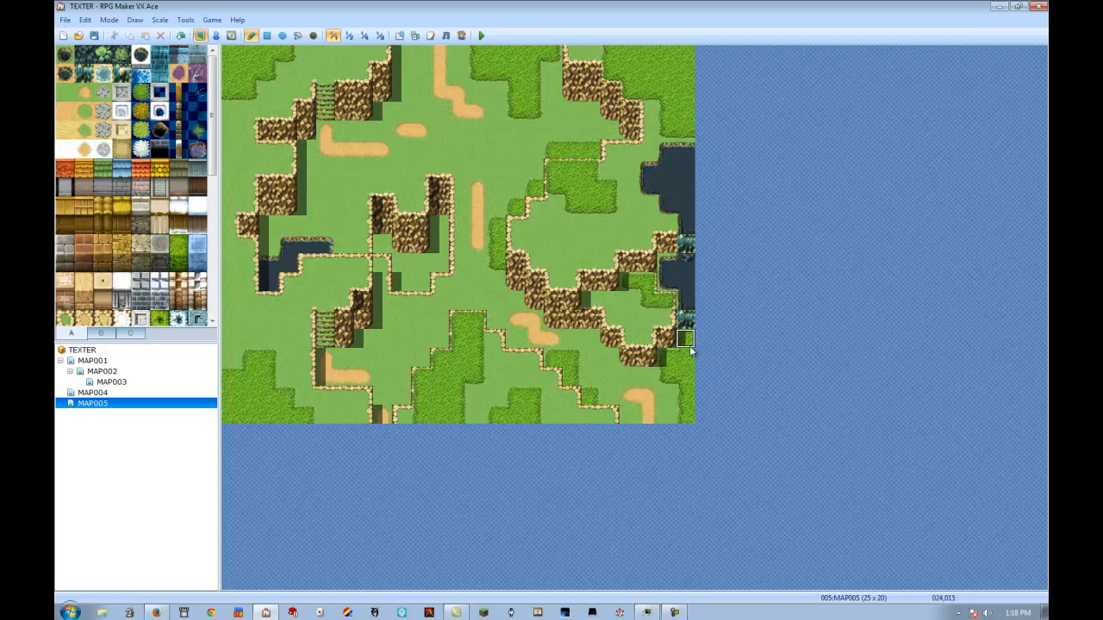
pyautogui.moveTo(691, 352)
pyautogui.mouseDown()
pyautogui.moveTo(687, 414)
pyautogui.moveTo(687, 389)
pyautogui.mouseUp()
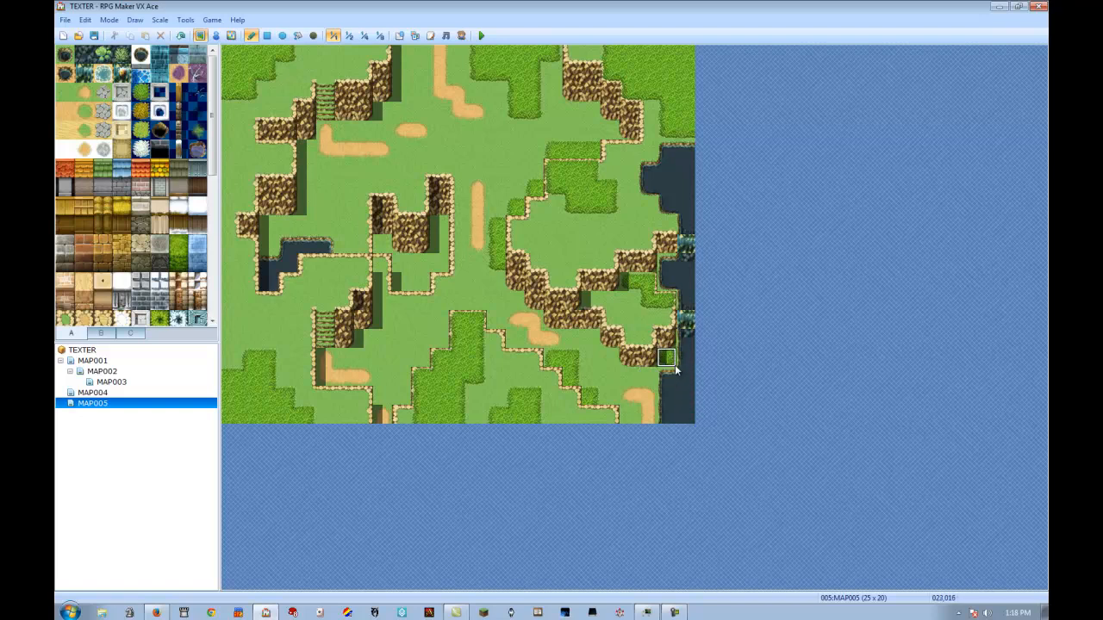
pyautogui.click(672, 365)
pyautogui.click(654, 383)
pyautogui.click(653, 394)
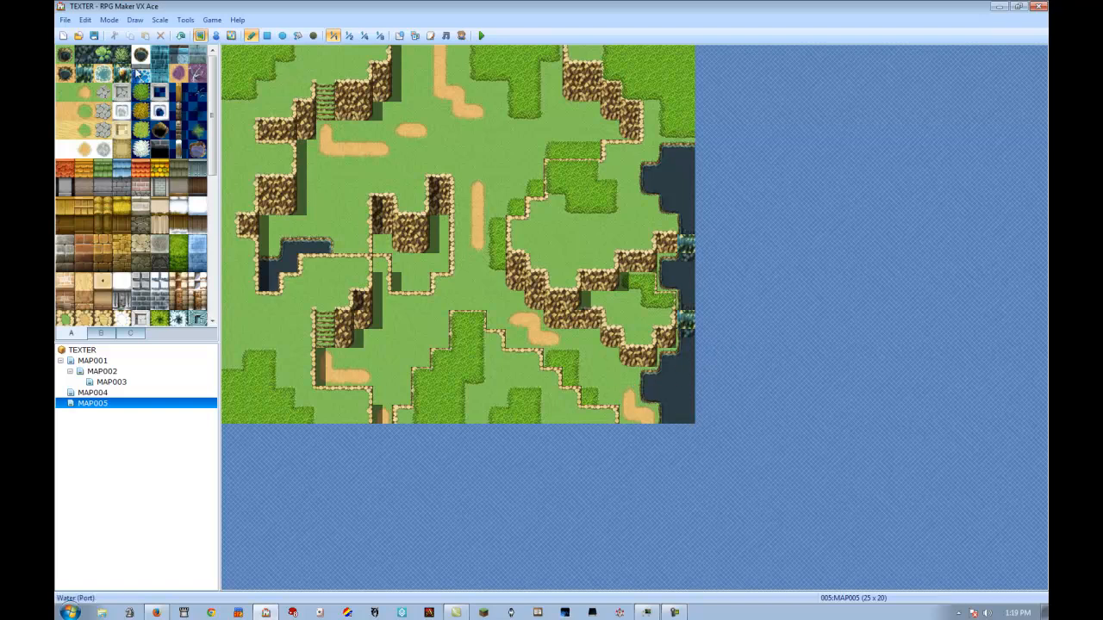
# Add dark textured water tiles to the lower-right pool and restore plain dark water in the middle pool
pyautogui.click(65, 55)
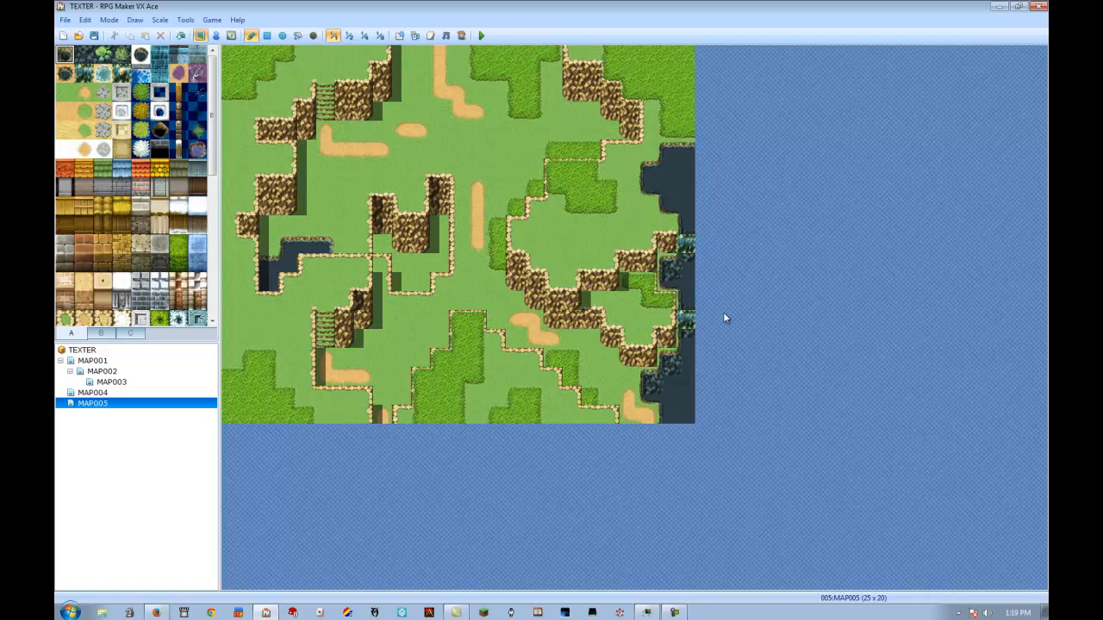
pyautogui.moveTo(670, 262); pyautogui.dragTo(685, 281)
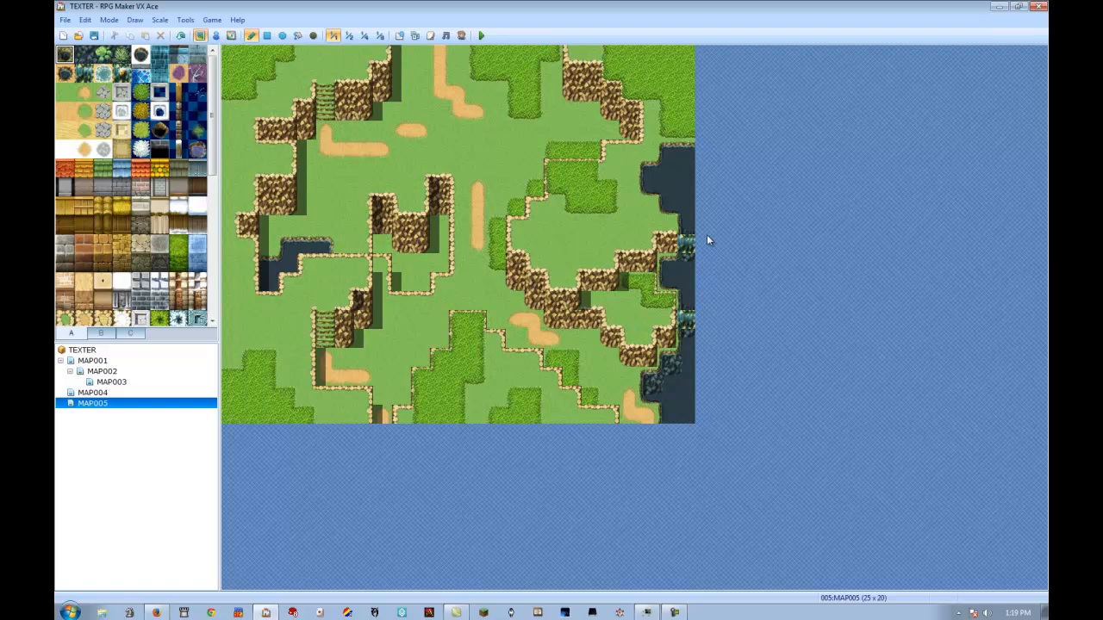
# Try lining the upper-right pond's upper and left edges with dark textured water tiles
pyautogui.moveTo(675, 167); pyautogui.dragTo(686, 164)
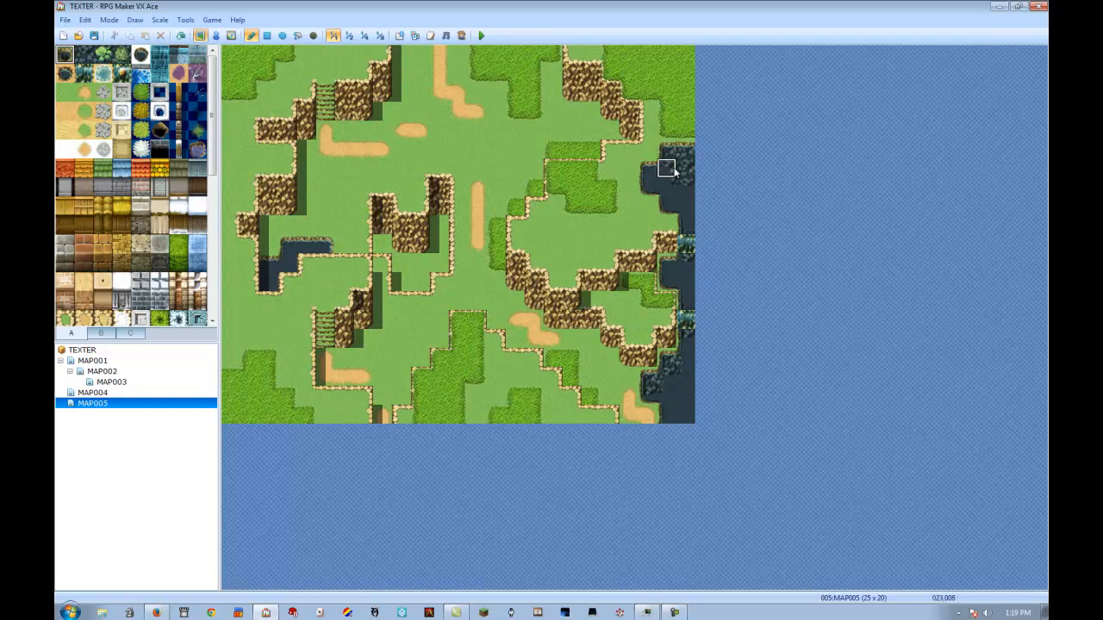
pyautogui.rightClick(685, 186)
pyautogui.click(685, 169)
pyautogui.rightClick(685, 153)
pyautogui.click(650, 173)
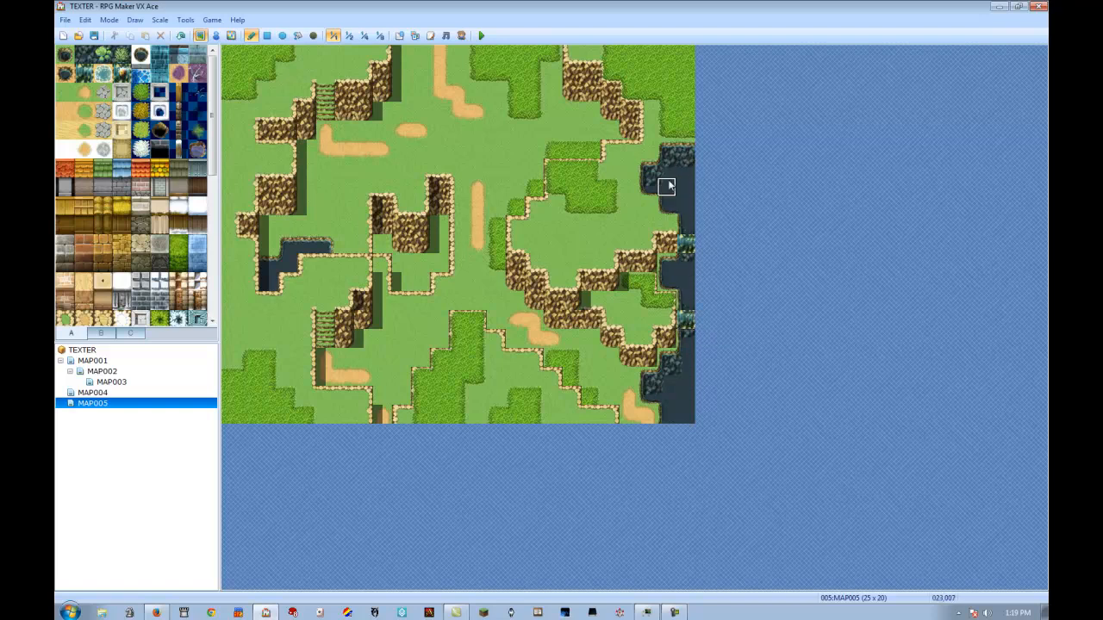
pyautogui.click(672, 154)
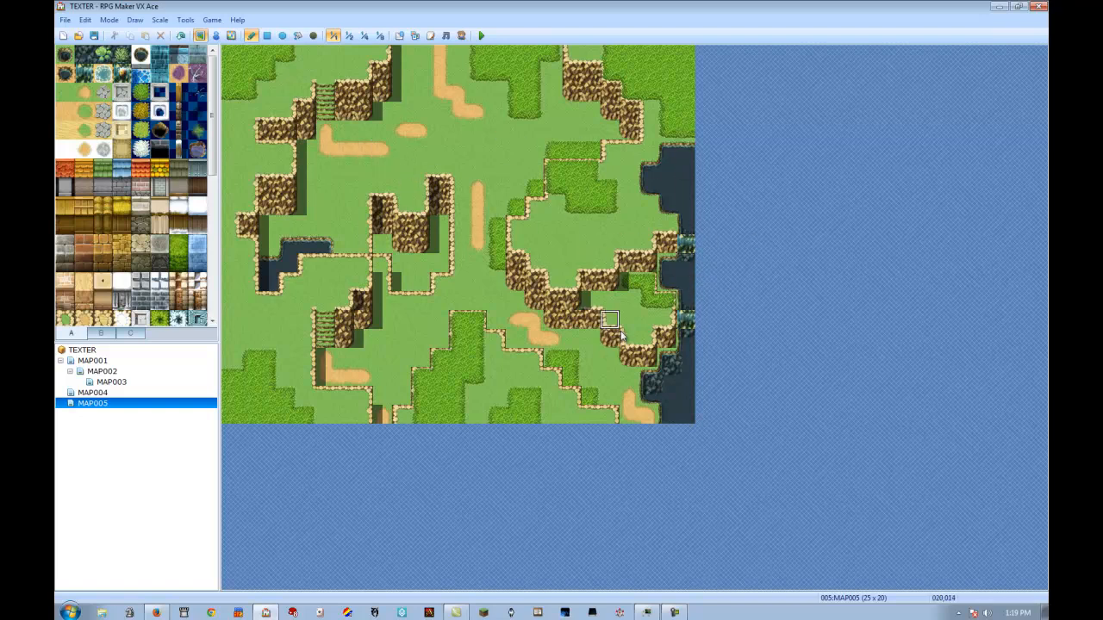
# Add dark textured water directly below the lower waterfall, and undo the tiles tried on the grass between the right-hand rock walls
pyautogui.click(689, 343)
pyautogui.click(631, 301)
pyautogui.click(632, 320)
pyautogui.hotkey('ctrl', 'z')
pyautogui.hotkey('ctrl', 'z')
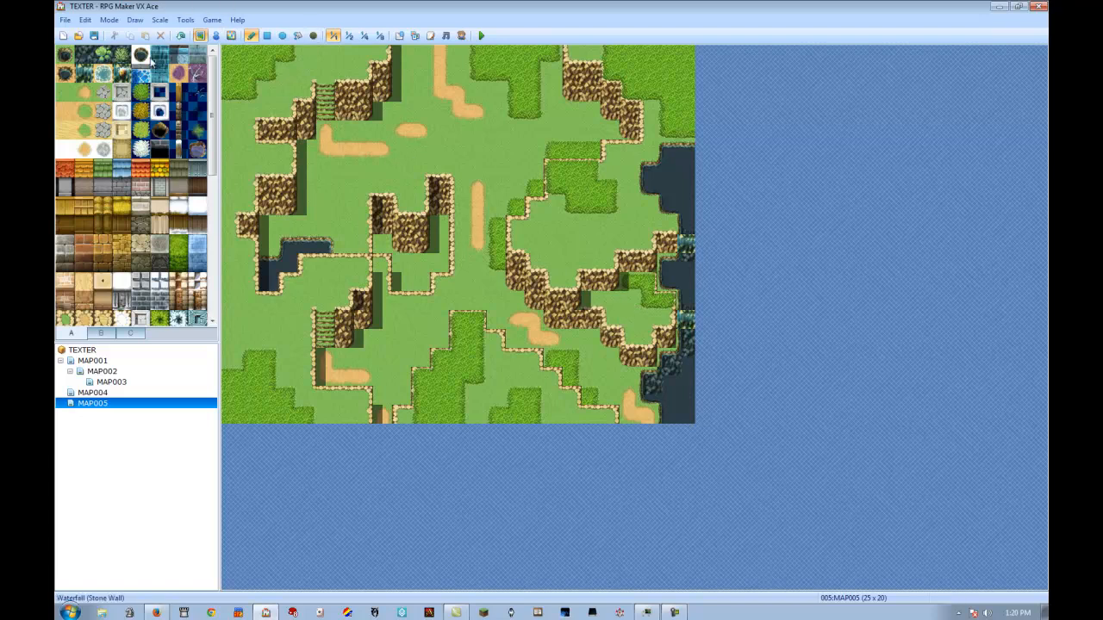
# Extend the tall grass between the two right-hand rock walls and widen the lower-right pool beneath the lower waterfall's wall
pyautogui.click(628, 303)
pyautogui.click(610, 301)
pyautogui.click(628, 322)
pyautogui.click(647, 321)
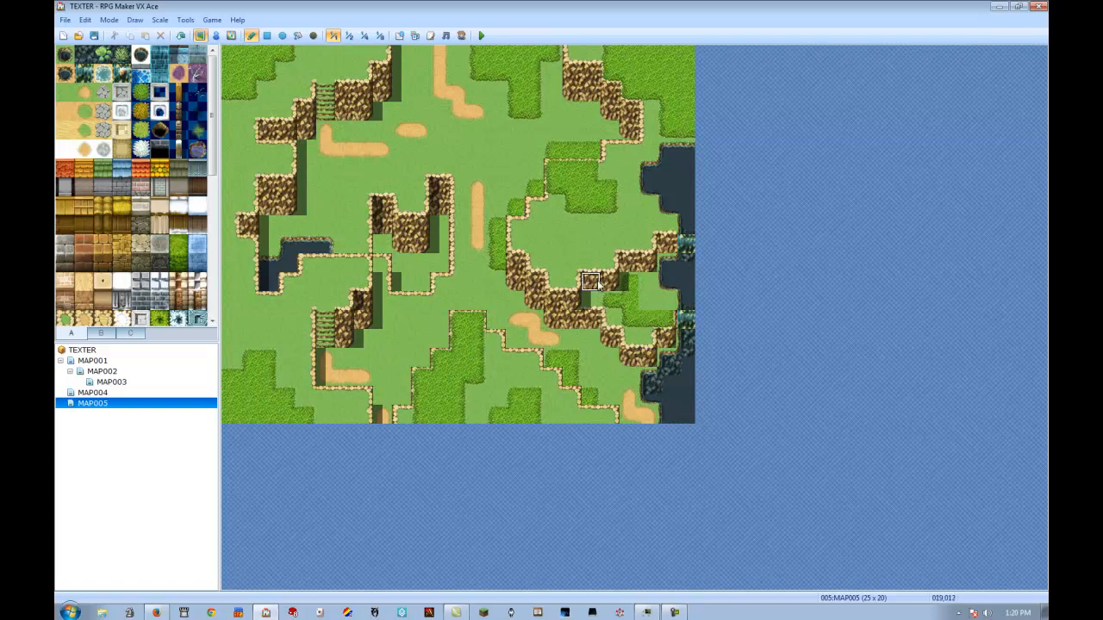
pyautogui.click(666, 343)
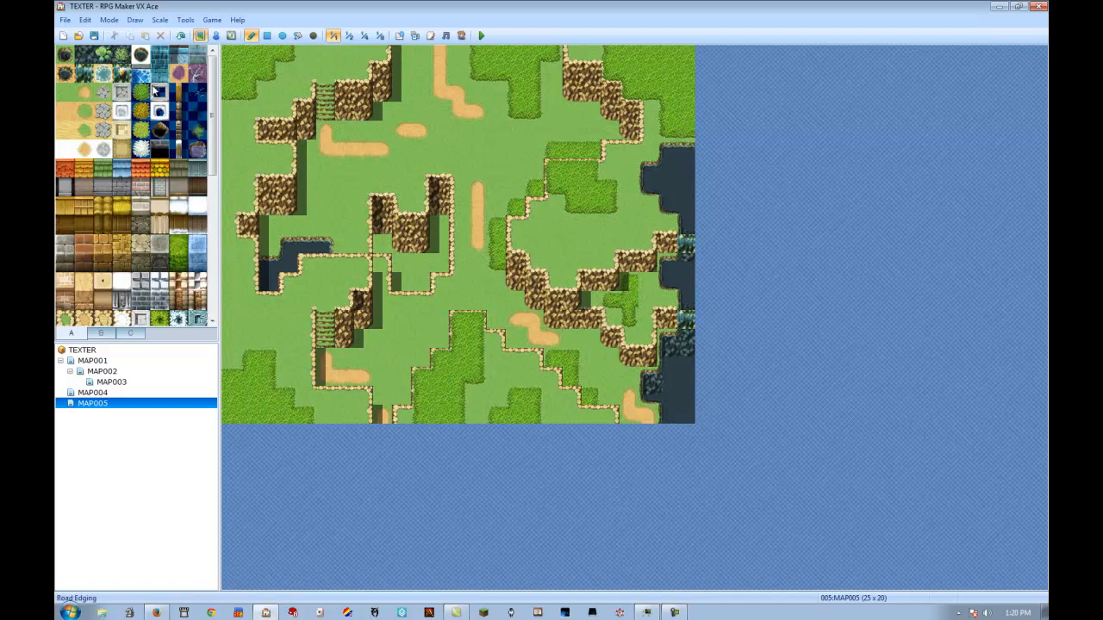
# Fill out the tall-grass patch between the right-hand rock walls and save the project
pyautogui.moveTo(626, 281)
pyautogui.mouseDown()
pyautogui.moveTo(650, 338)
pyautogui.moveTo(634, 329)
pyautogui.mouseUp()
pyautogui.click(612, 324)
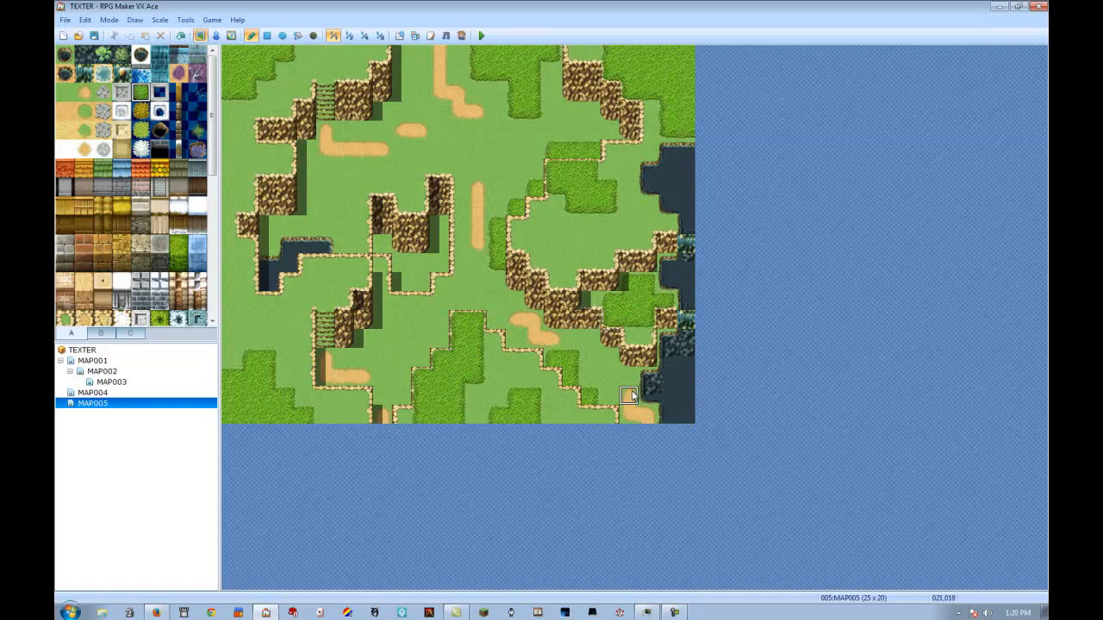
pyautogui.click(94, 35)
pyautogui.click(103, 53)
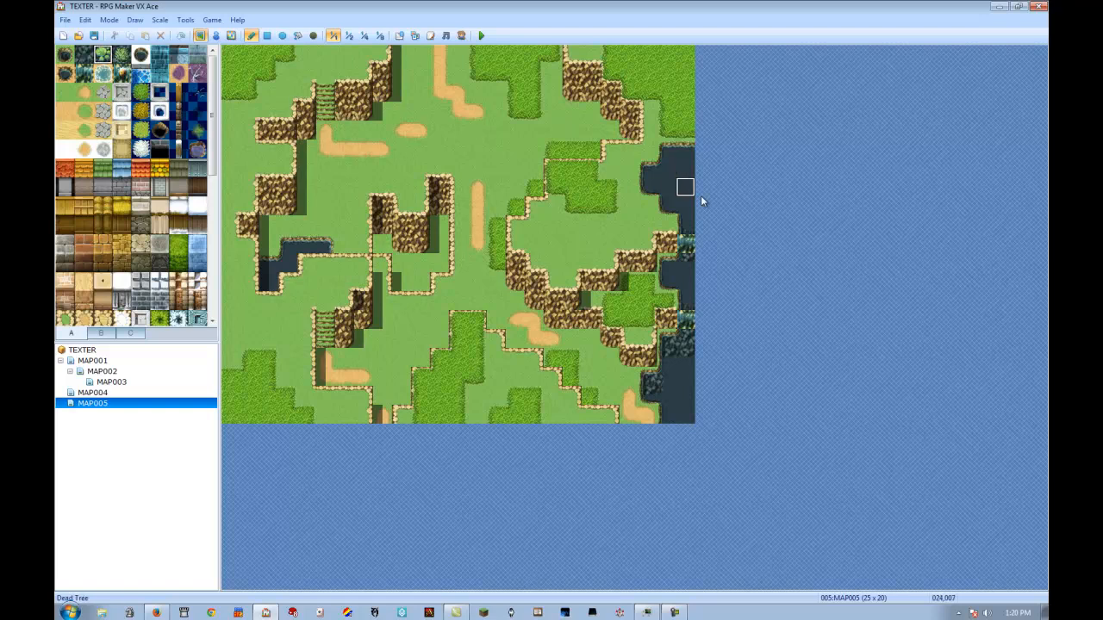
pyautogui.click(673, 185)
pyautogui.hotkey('ctrl', 'z')
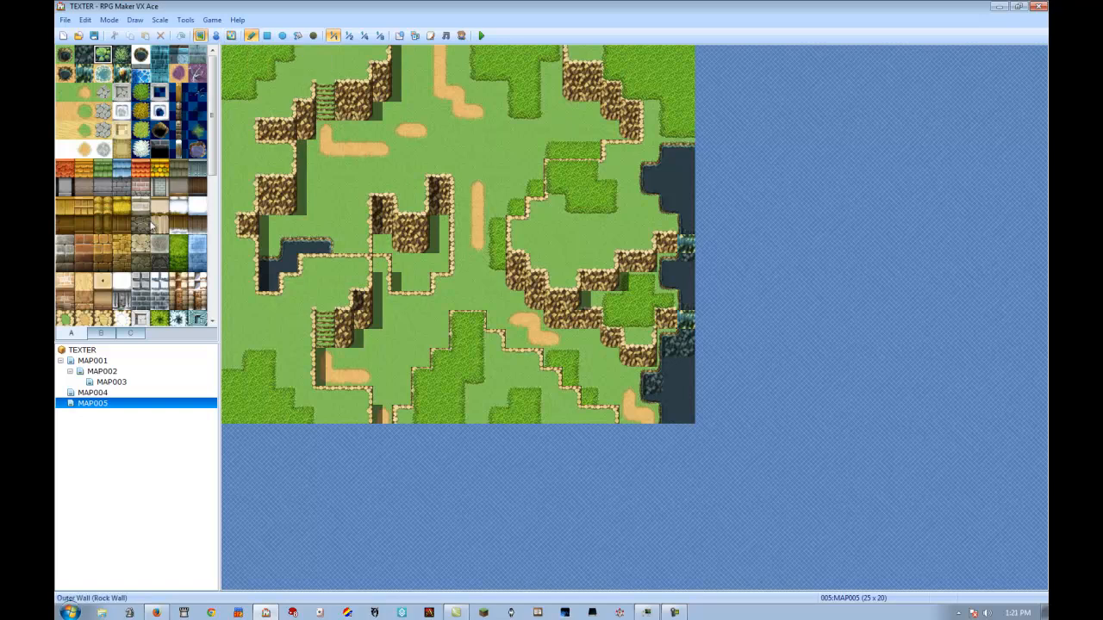
# Place two large round green trees beside the left cliffs, one above the pond and one by the upper dirt path
pyautogui.click(101, 333)
pyautogui.scroll(-2, 135, 152)
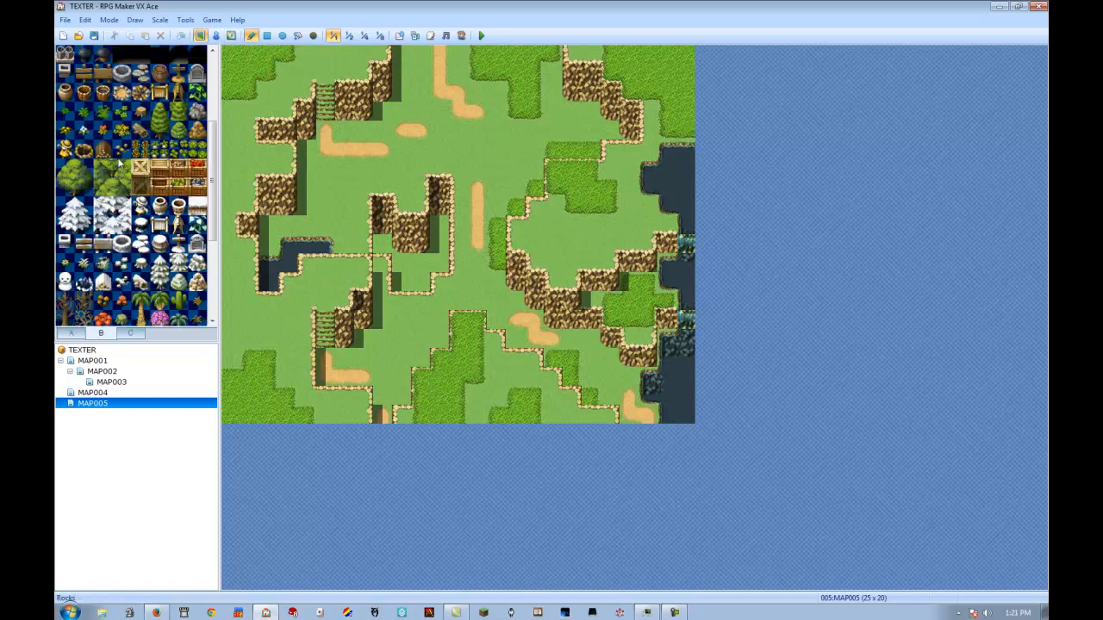
pyautogui.moveTo(62, 164); pyautogui.dragTo(83, 185)
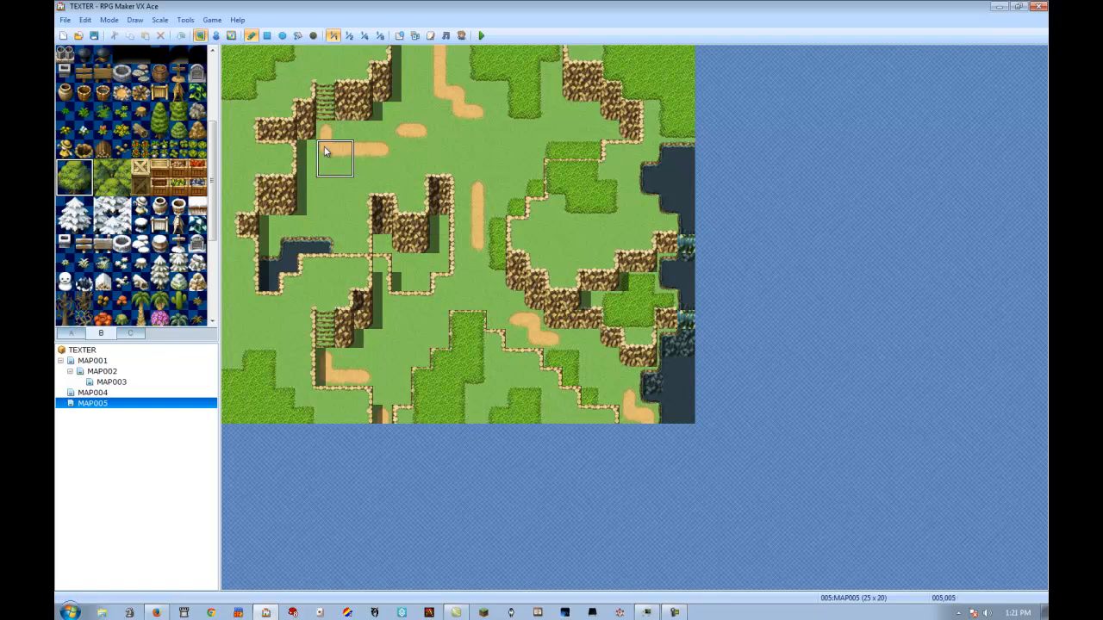
pyautogui.click(286, 206)
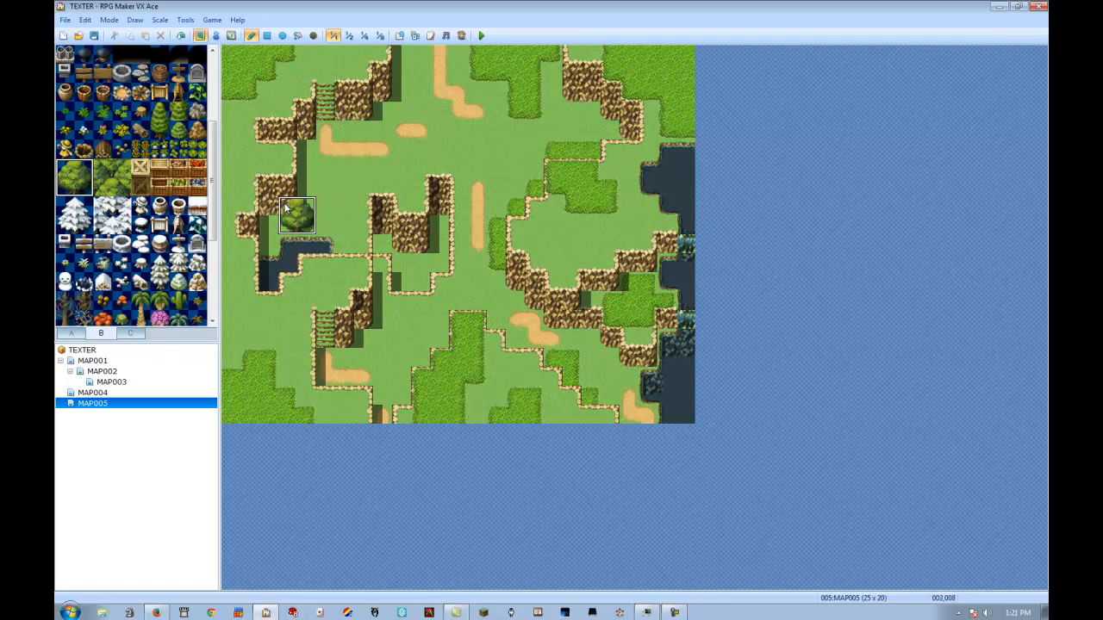
pyautogui.click(315, 155)
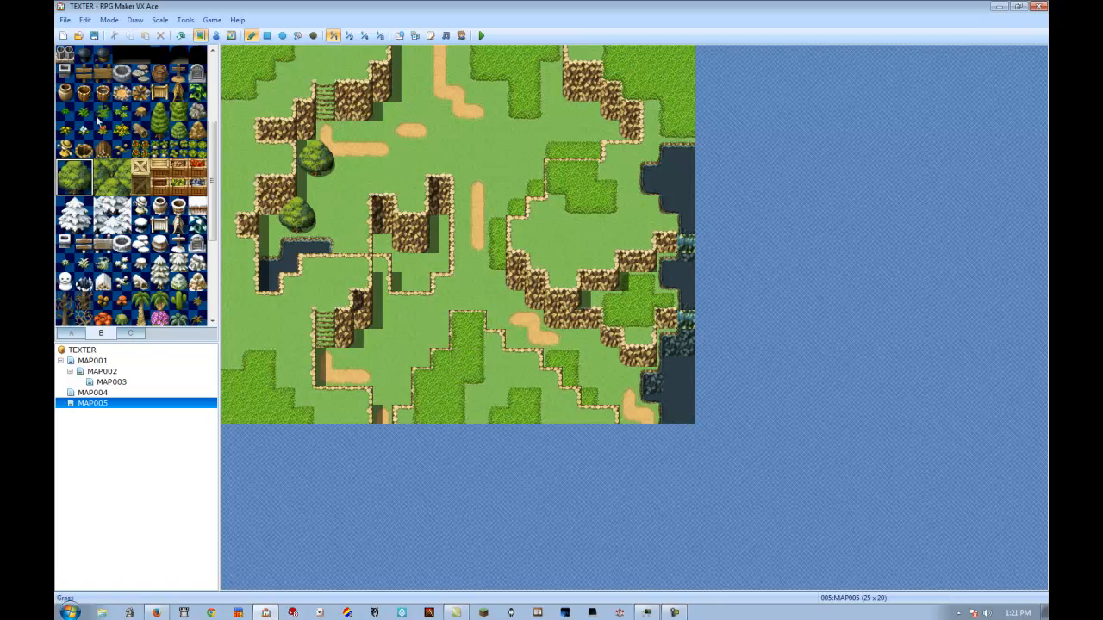
# Paint tall grass inside the central plateau's lower ledge and redraw the shadow beside its rock wall
pyautogui.click(73, 333)
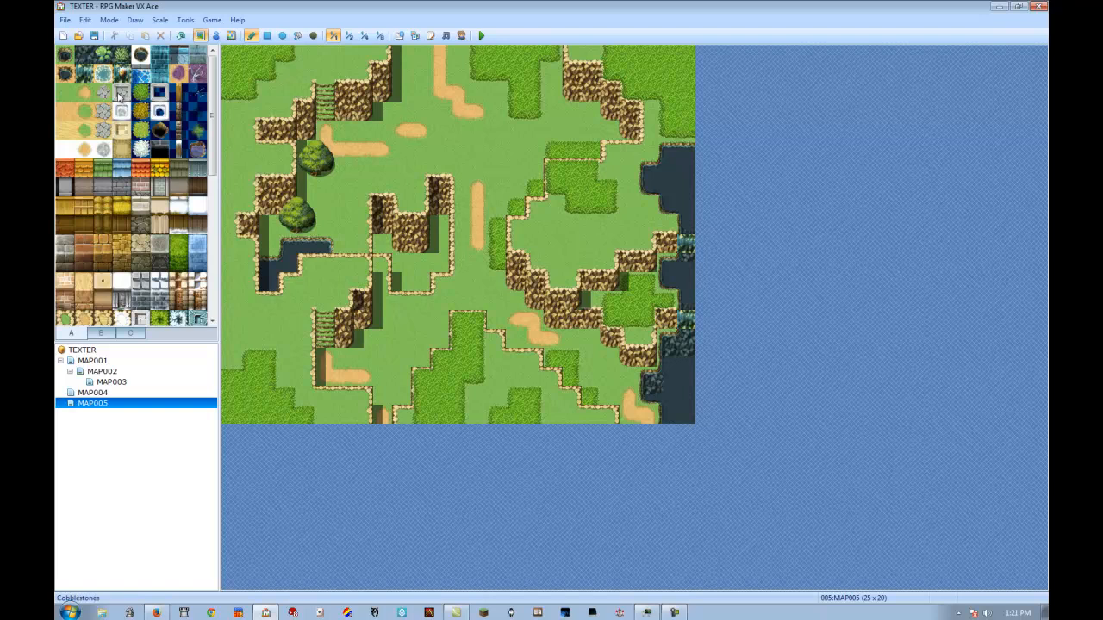
pyautogui.moveTo(402, 284)
pyautogui.mouseDown()
pyautogui.moveTo(441, 258)
pyautogui.moveTo(439, 247)
pyautogui.moveTo(414, 254)
pyautogui.mouseUp()
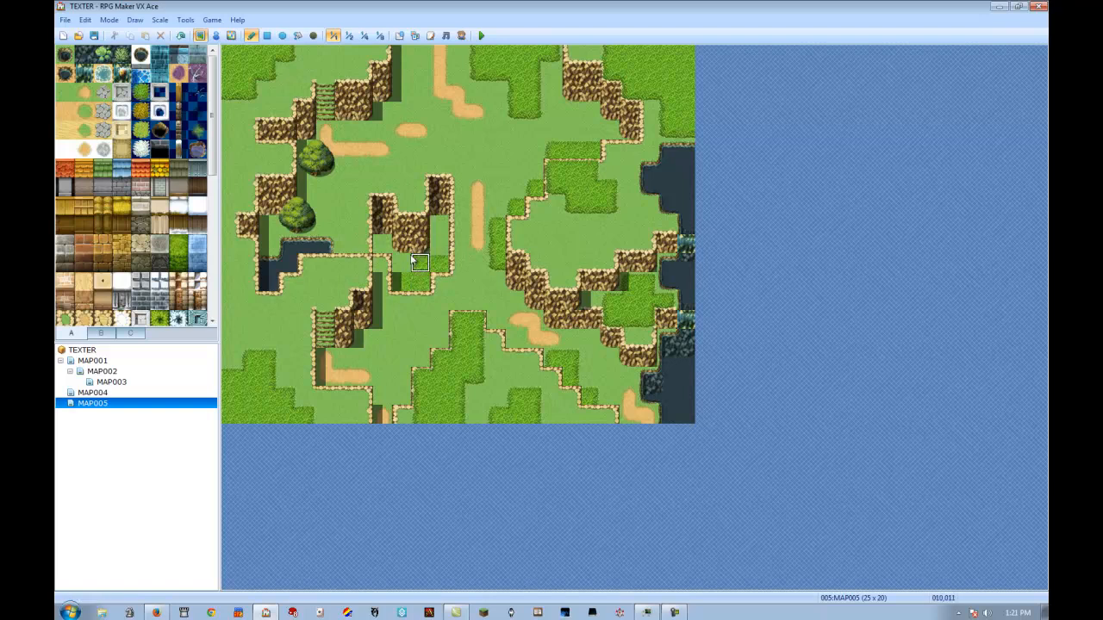
pyautogui.click(313, 35)
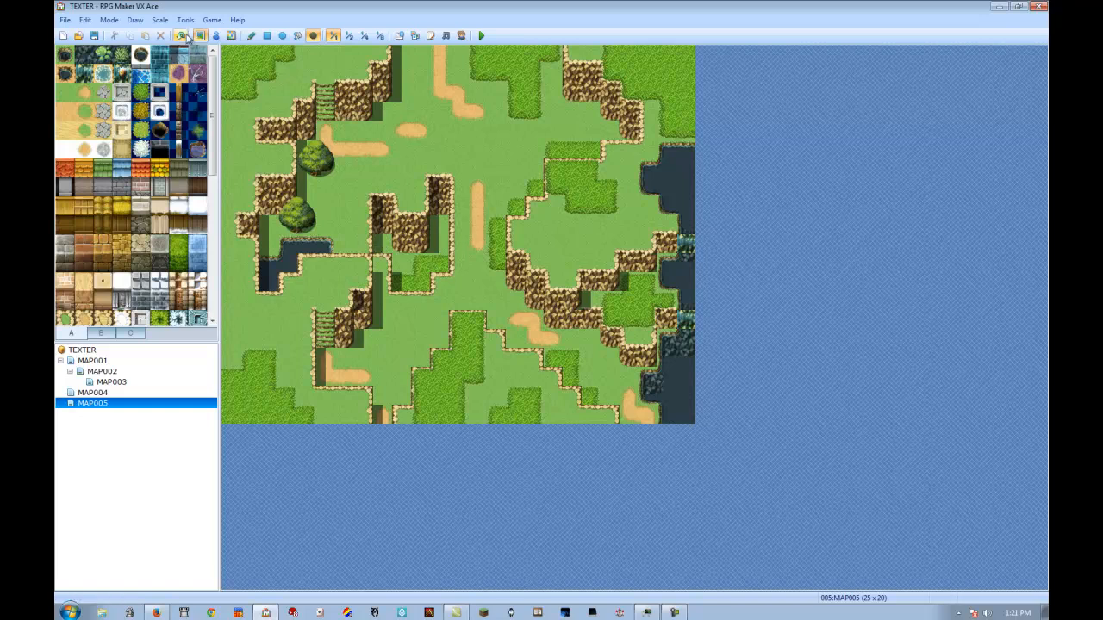
# Place another large round green tree just below the one beside the upper-left dirt path
pyautogui.click(251, 35)
pyautogui.click(100, 334)
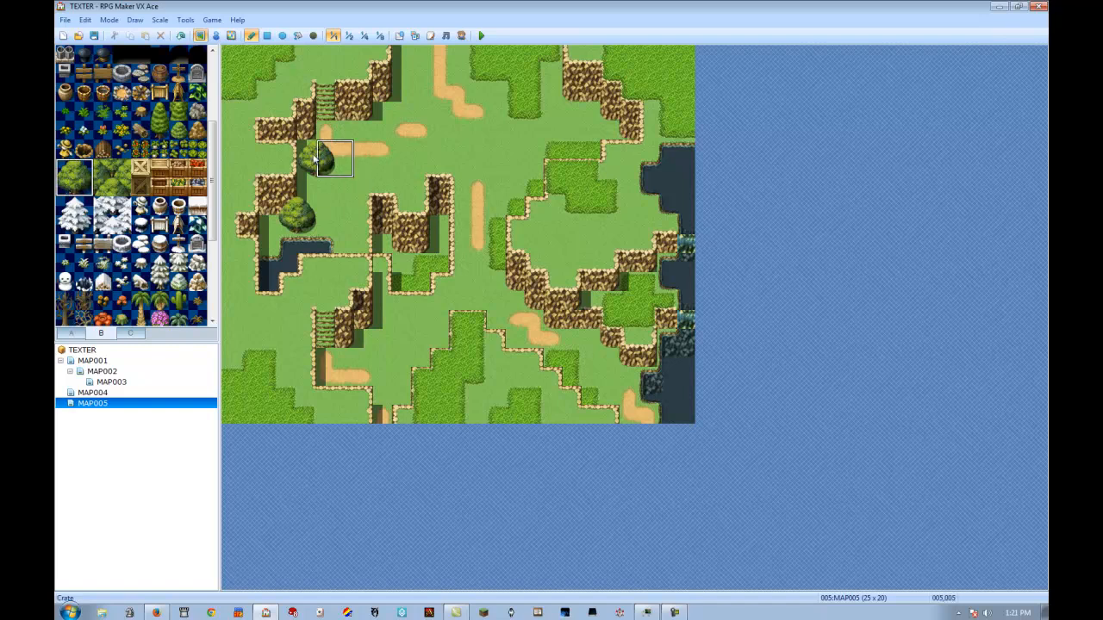
pyautogui.click(326, 168)
pyautogui.click(105, 186)
# Place tall conifers around the upper-left pond and down the central plateau's left wall, overlapping the two stacked ones
pyautogui.moveTo(159, 106); pyautogui.dragTo(161, 131)
pyautogui.click(362, 205)
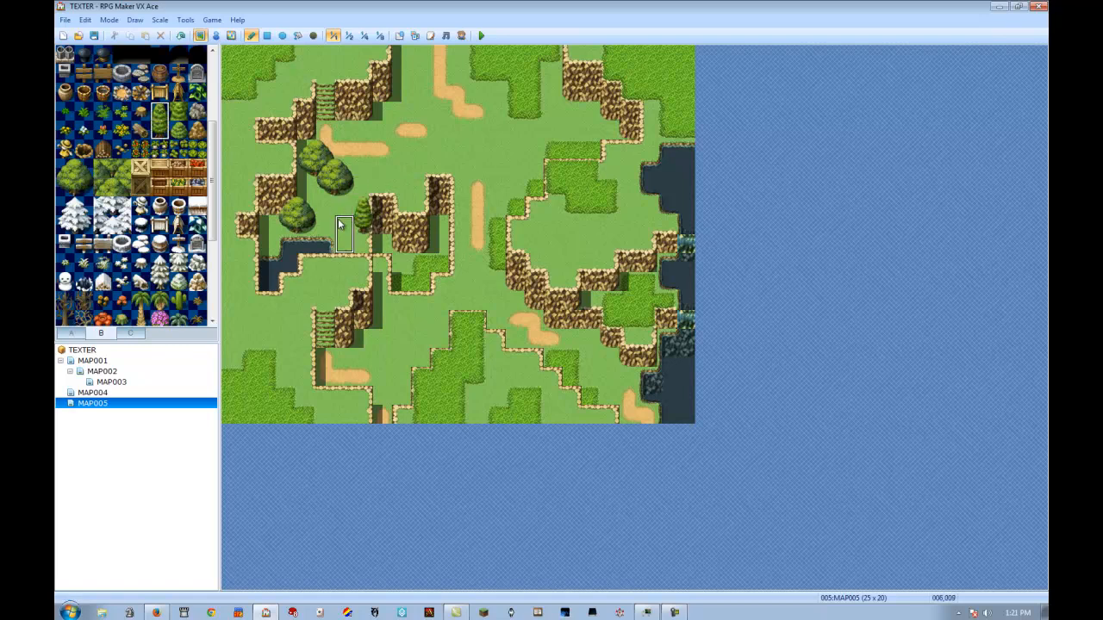
pyautogui.click(337, 218)
pyautogui.click(178, 111)
pyautogui.click(340, 245)
pyautogui.click(268, 229)
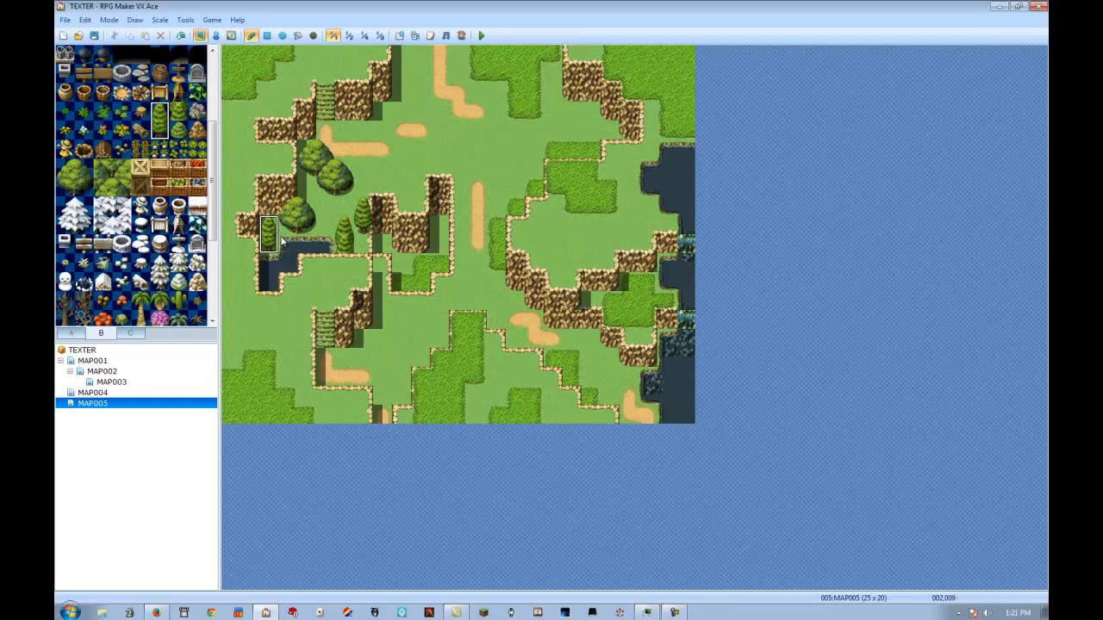
pyautogui.click(382, 267)
pyautogui.click(402, 286)
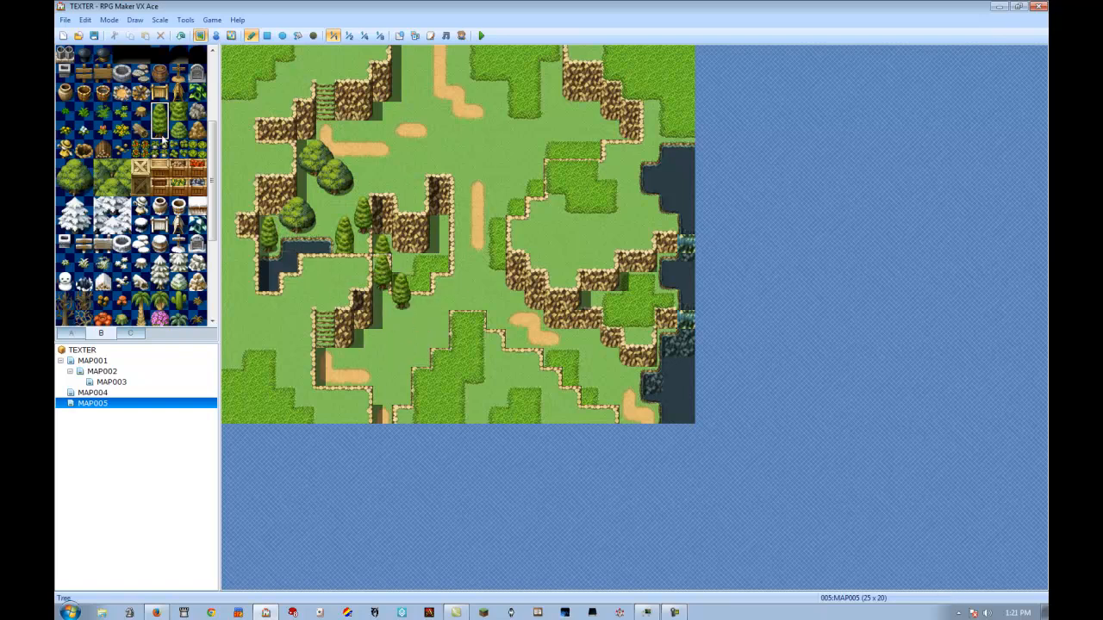
pyautogui.click(179, 111)
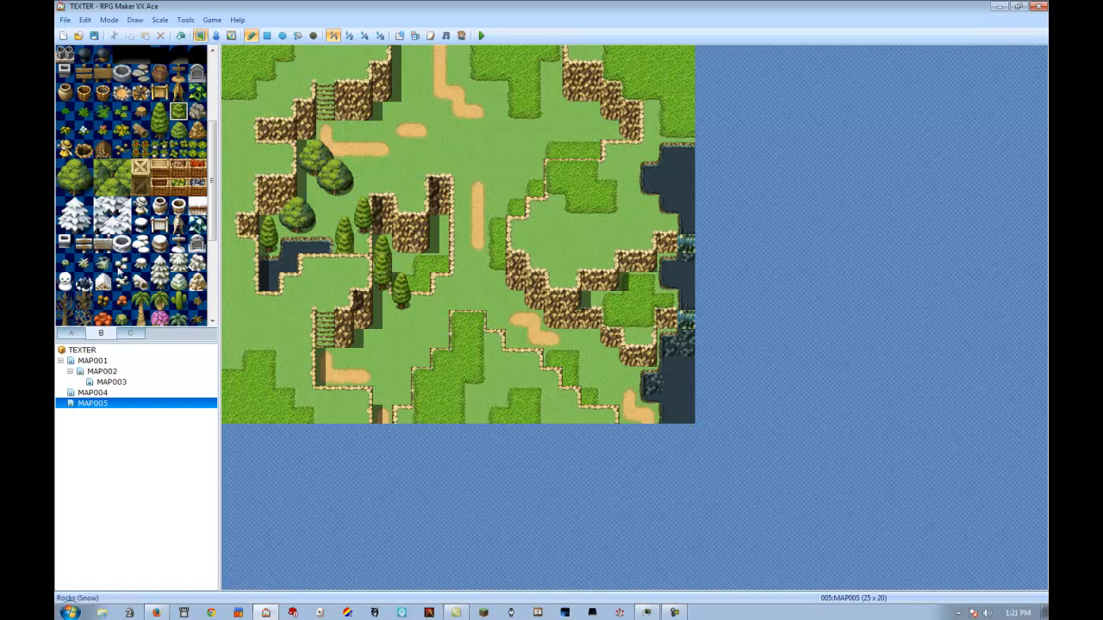
# Hang a rope down the rock wall at the central plateau's upper-right corner
pyautogui.scroll(3, 125, 247)
pyautogui.scroll(-5, 126, 247)
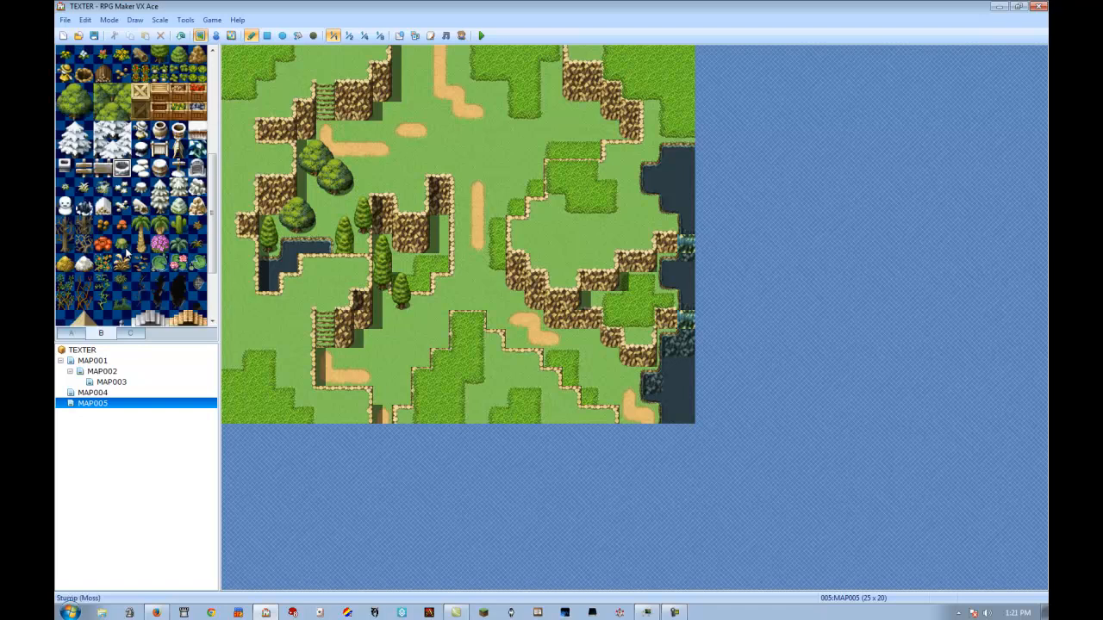
pyautogui.moveTo(176, 260); pyautogui.dragTo(178, 298)
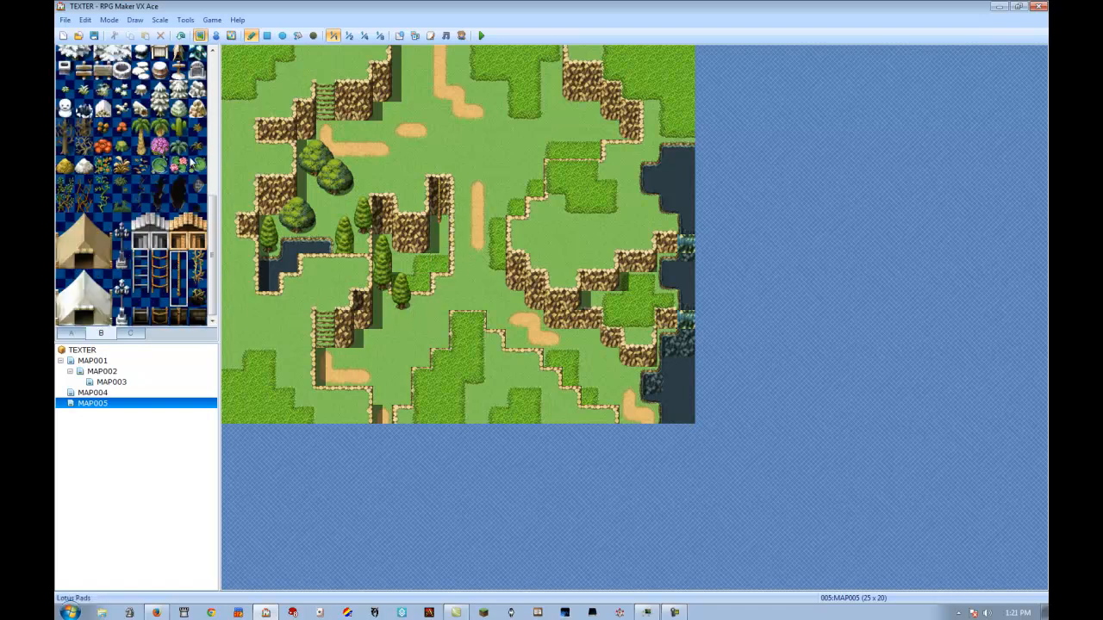
pyautogui.click(176, 242)
pyautogui.moveTo(143, 183); pyautogui.dragTo(143, 203)
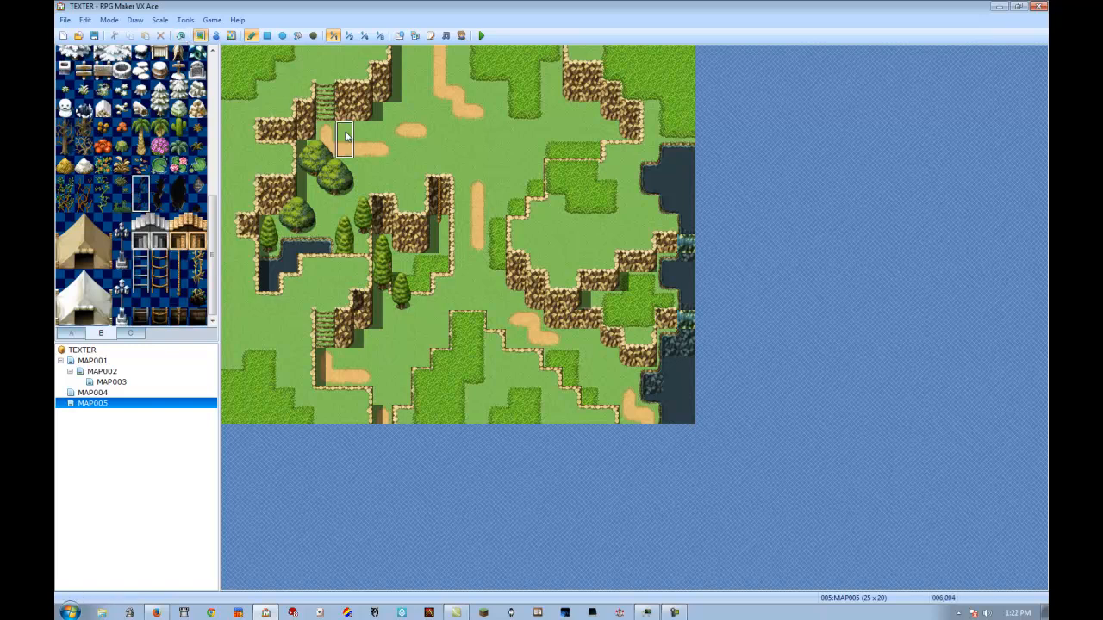
pyautogui.click(141, 184)
pyautogui.click(121, 184)
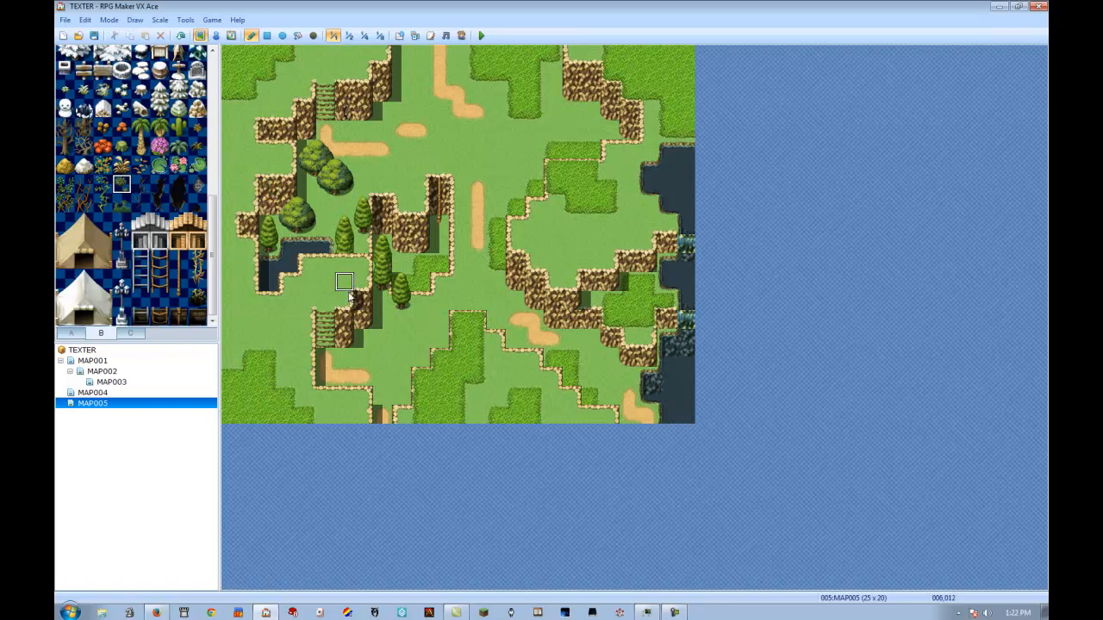
pyautogui.click(104, 185)
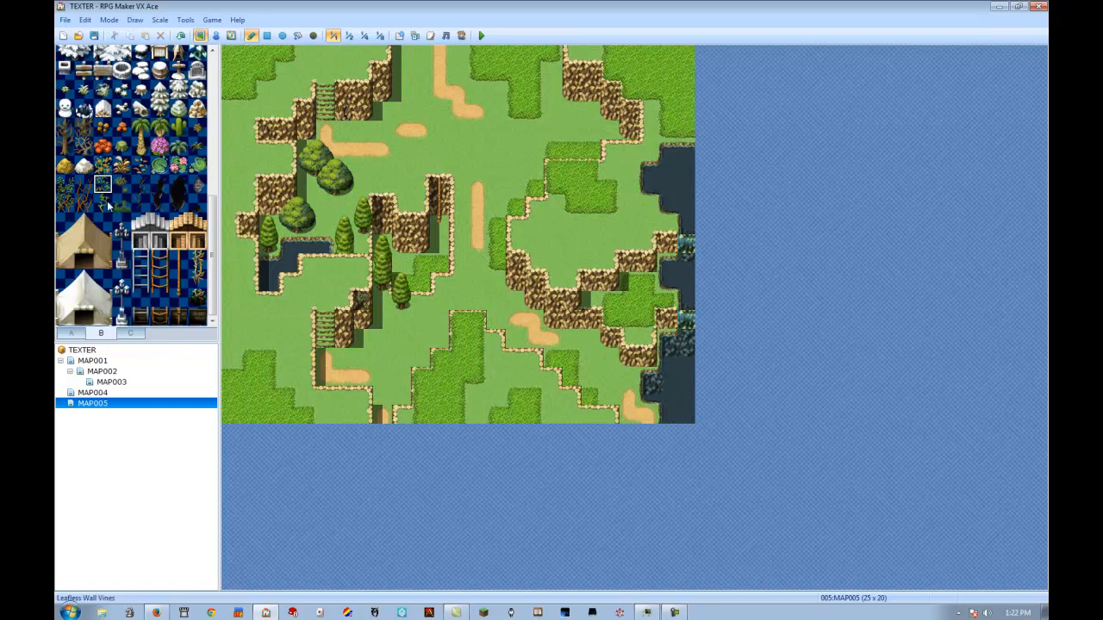
# Try a wooden fence in the upper clearing, then along the left side and foot of the upper-right rock wall
pyautogui.click(72, 333)
pyautogui.click(180, 92)
pyautogui.moveTo(516, 131); pyautogui.dragTo(480, 131)
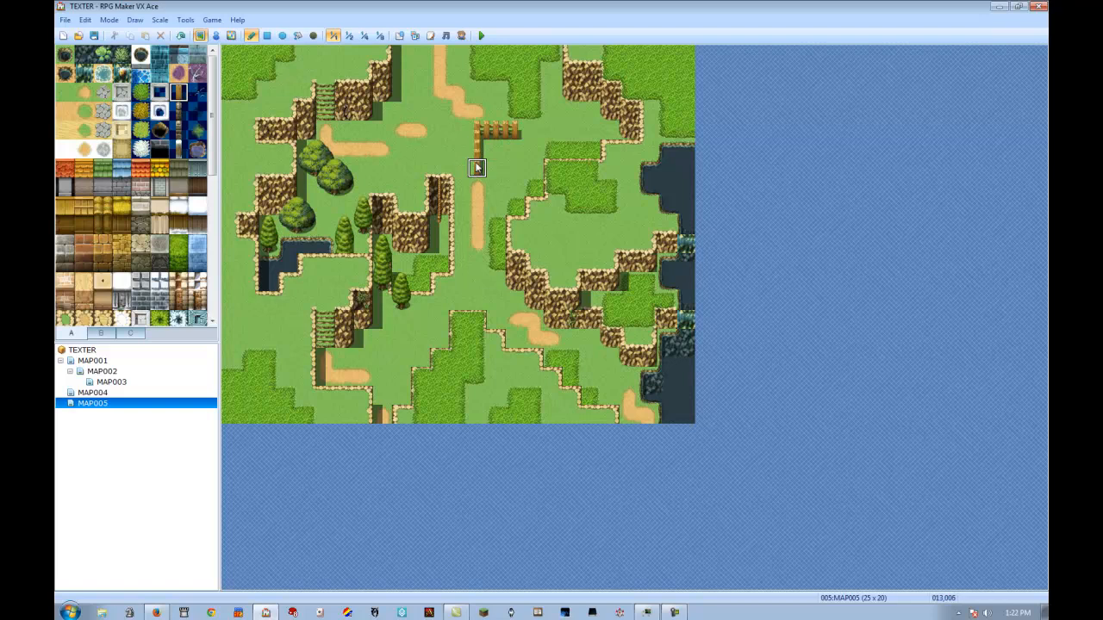
pyautogui.hotkey('ctrl', 'z')
pyautogui.moveTo(554, 73)
pyautogui.mouseDown()
pyautogui.moveTo(560, 112)
pyautogui.moveTo(591, 112)
pyautogui.mouseUp()
pyautogui.click(555, 53)
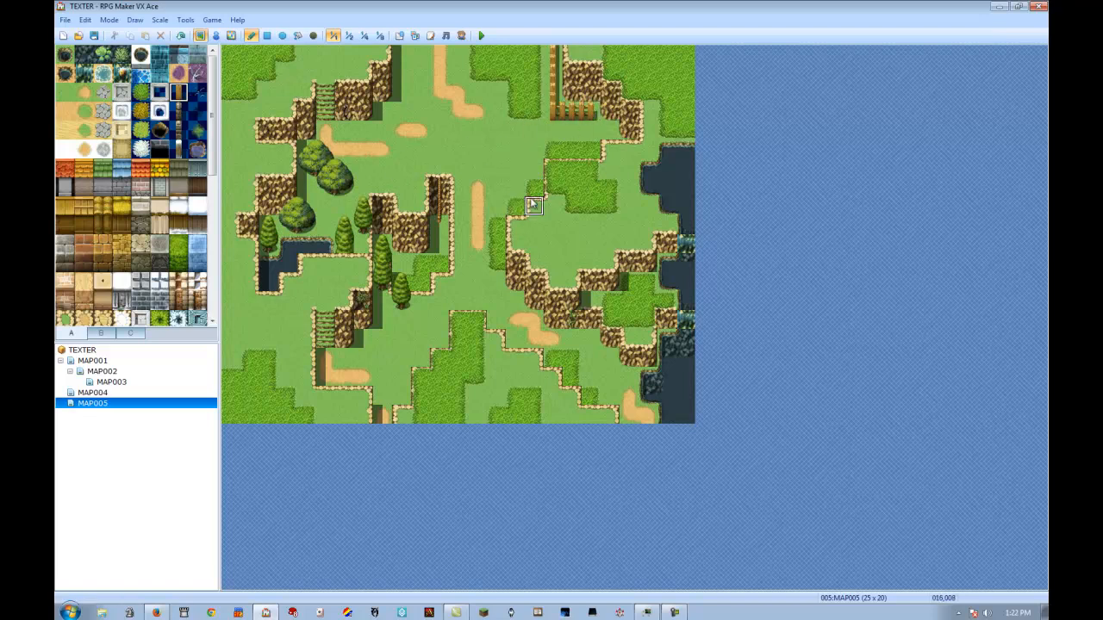
# Try wall-vine tiles by the upper-right cliff and clear the wooden fence beside its rock wall
pyautogui.click(100, 334)
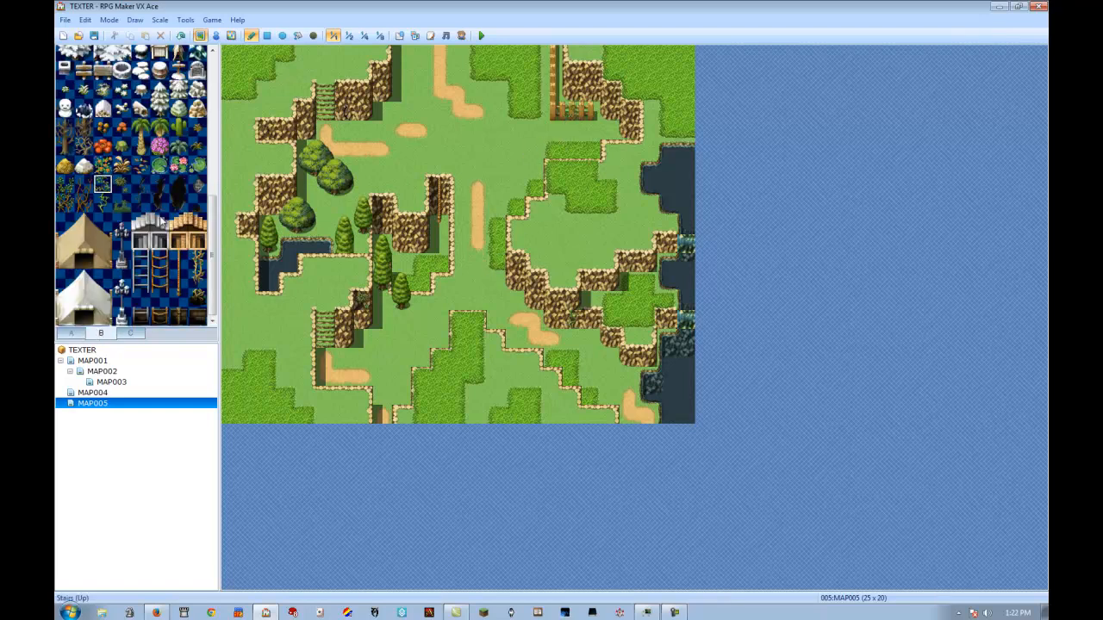
pyautogui.click(103, 203)
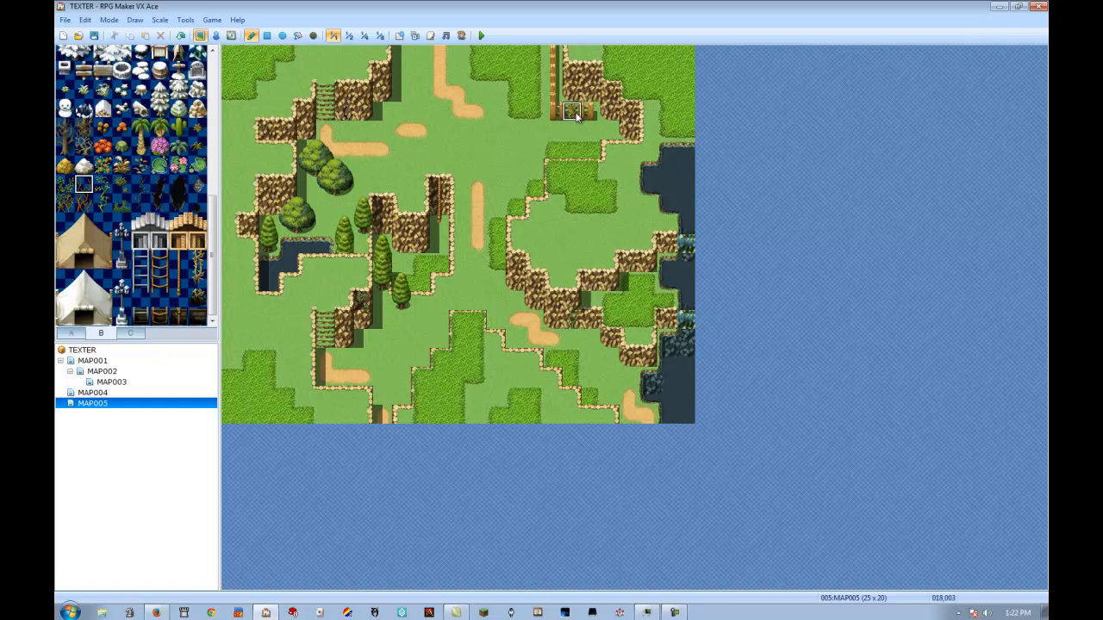
pyautogui.click(65, 183)
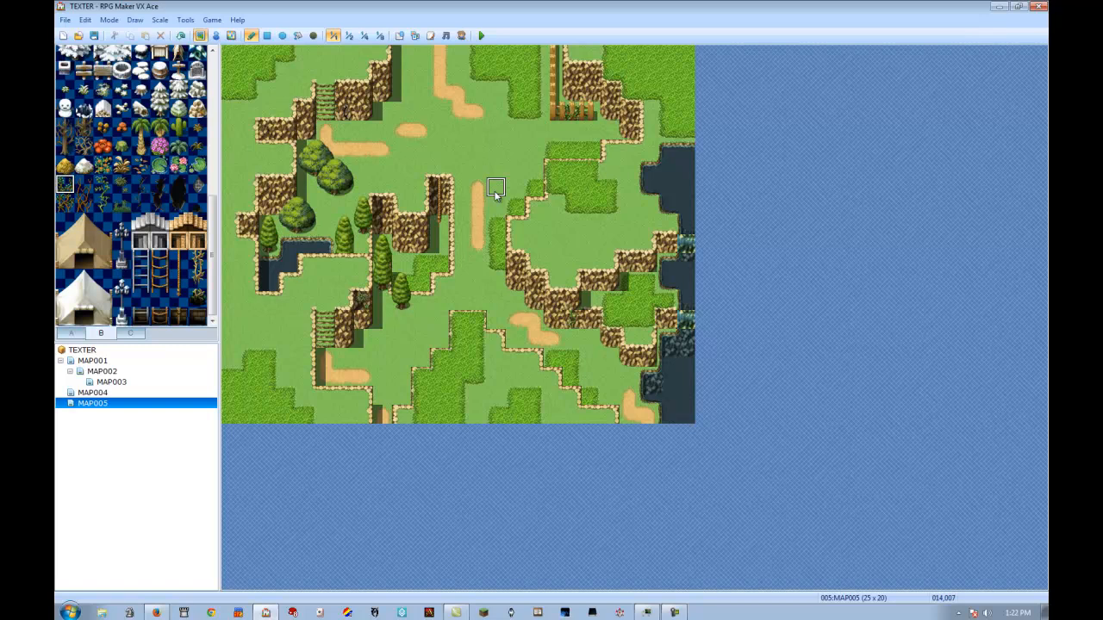
pyautogui.click(122, 206)
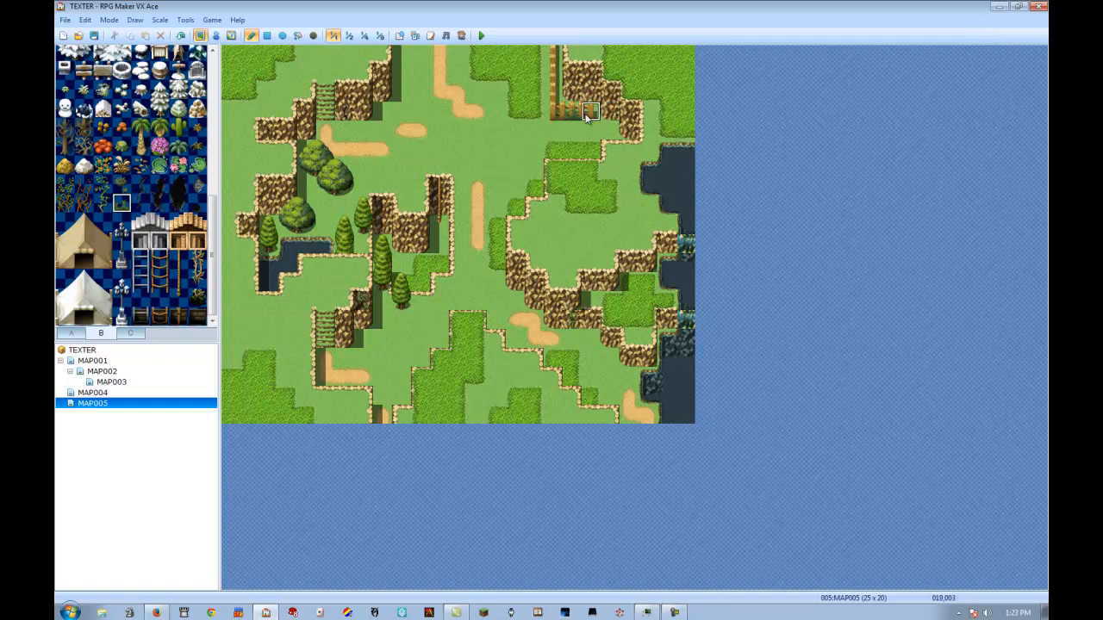
pyautogui.moveTo(593, 110)
pyautogui.mouseDown()
pyautogui.moveTo(530, 69)
pyautogui.moveTo(555, 62)
pyautogui.moveTo(548, 105)
pyautogui.mouseUp()
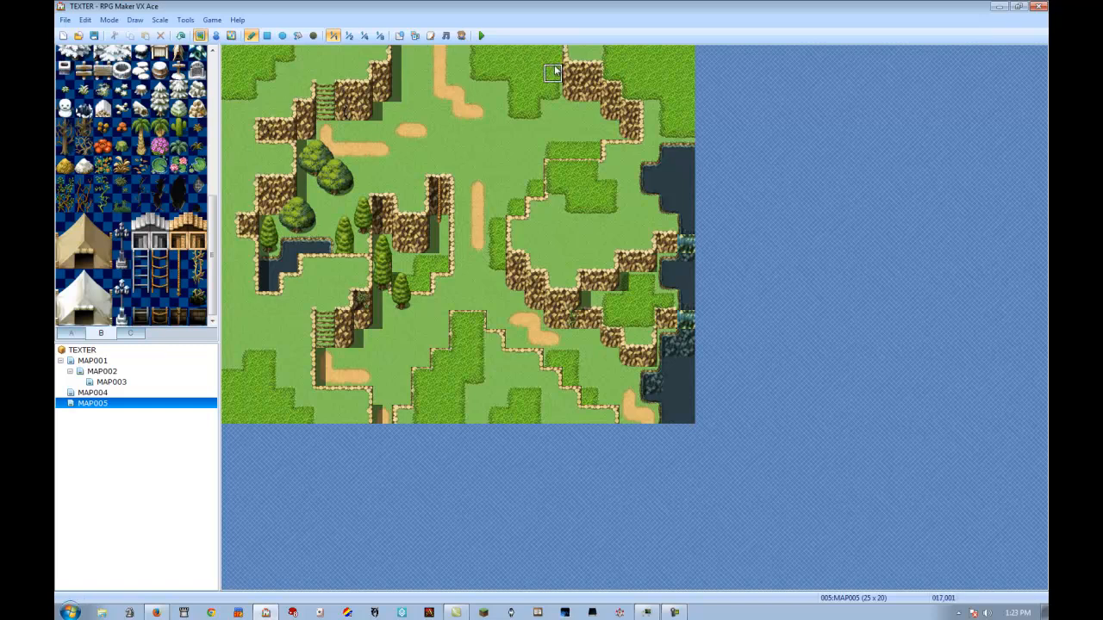
# Try scattering reddish plants from the central plateau up to the upper rock wall, and undo them
pyautogui.click(325, 134)
pyautogui.click(103, 166)
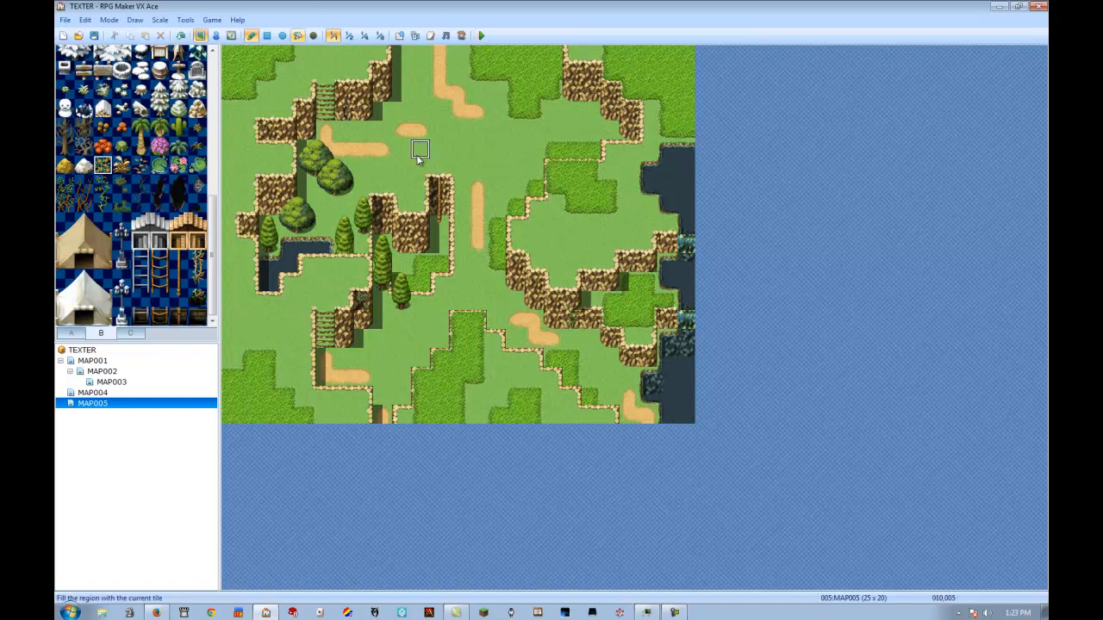
pyautogui.click(364, 168)
pyautogui.moveTo(402, 171)
pyautogui.mouseDown()
pyautogui.moveTo(421, 152)
pyautogui.moveTo(384, 148)
pyautogui.moveTo(420, 94)
pyautogui.moveTo(402, 66)
pyautogui.moveTo(420, 55)
pyautogui.mouseUp()
pyautogui.hotkey('ctrl', 'z')
pyautogui.hotkey('ctrl', 'z')
pyautogui.hotkey('ctrl', 'z')
pyautogui.hotkey('ctrl', 'z')
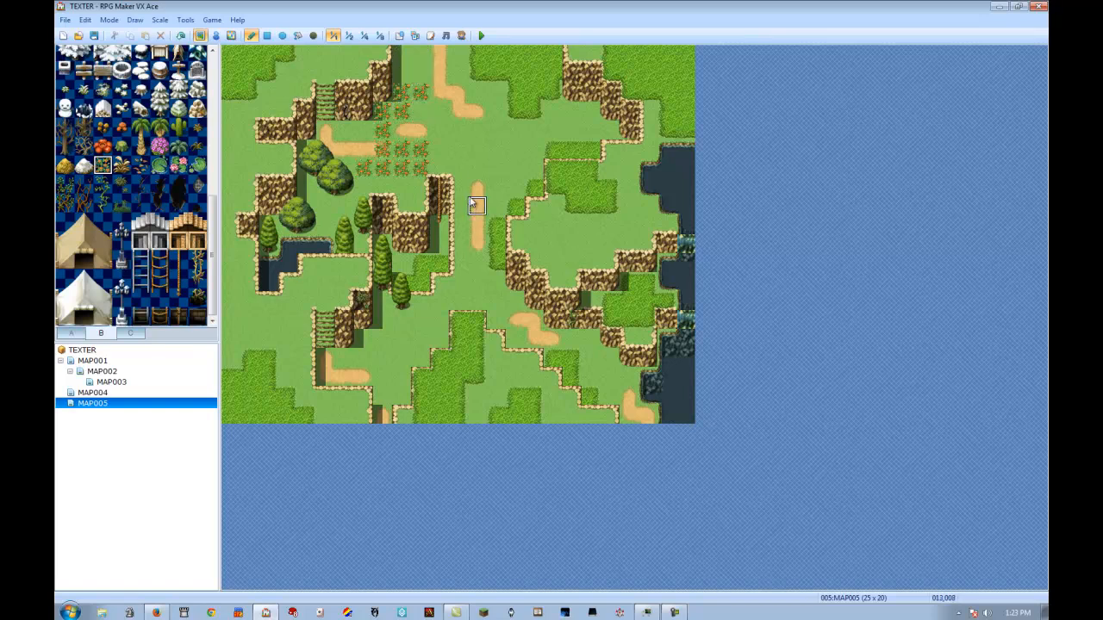
# Try reddish plants below the upper rock wall and north of the vertical dirt path, and undo the painted patches
pyautogui.click(378, 128)
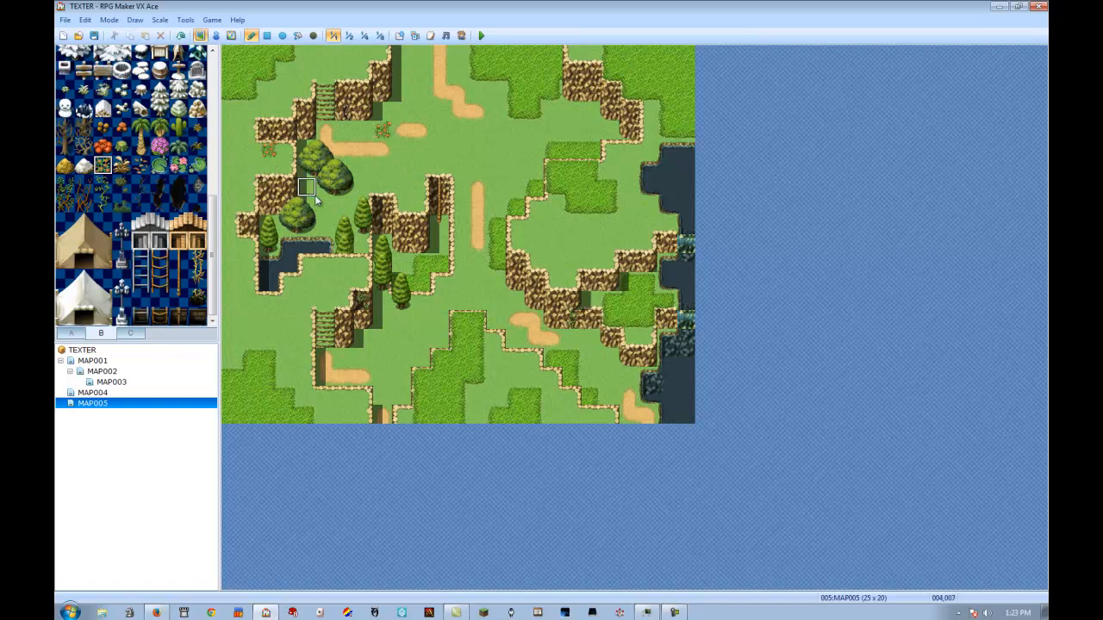
pyautogui.click(383, 136)
pyautogui.click(381, 117)
pyautogui.moveTo(408, 109)
pyautogui.mouseDown()
pyautogui.moveTo(422, 78)
pyautogui.moveTo(423, 113)
pyautogui.mouseUp()
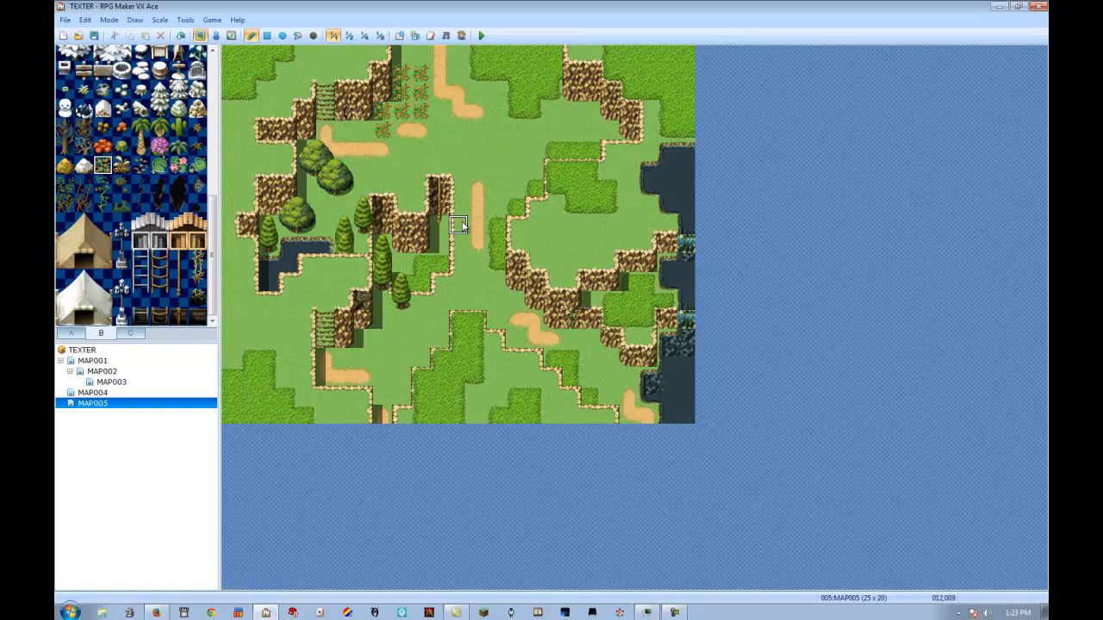
pyautogui.moveTo(479, 155)
pyautogui.mouseDown()
pyautogui.moveTo(461, 169)
pyautogui.moveTo(479, 143)
pyautogui.moveTo(494, 153)
pyautogui.mouseUp()
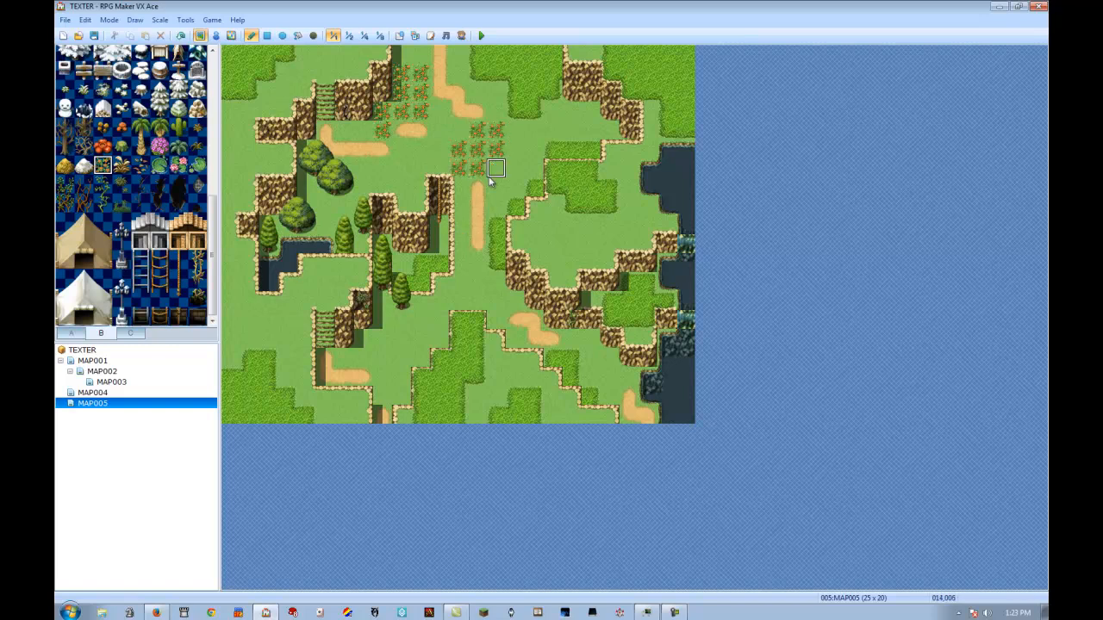
pyautogui.moveTo(439, 302)
pyautogui.mouseDown()
pyautogui.moveTo(422, 319)
pyautogui.moveTo(438, 301)
pyautogui.moveTo(426, 340)
pyautogui.mouseUp()
pyautogui.hotkey('ctrl', 'z')
pyautogui.hotkey('ctrl', 'z')
pyautogui.hotkey('ctrl', 'z')
pyautogui.hotkey('ctrl', 'z')
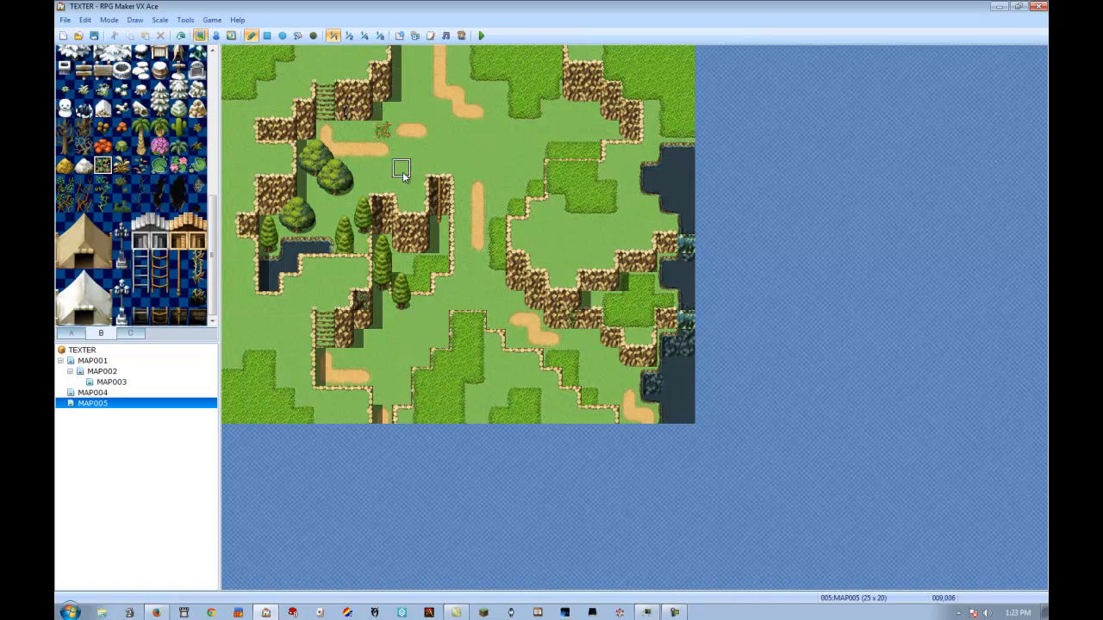
pyautogui.hotkey('ctrl', 'z')
# Try a patch of yellow flowers between the upper dirt path and the central plateau, and undo it
pyautogui.click(162, 148)
pyautogui.scroll(4, 168, 175)
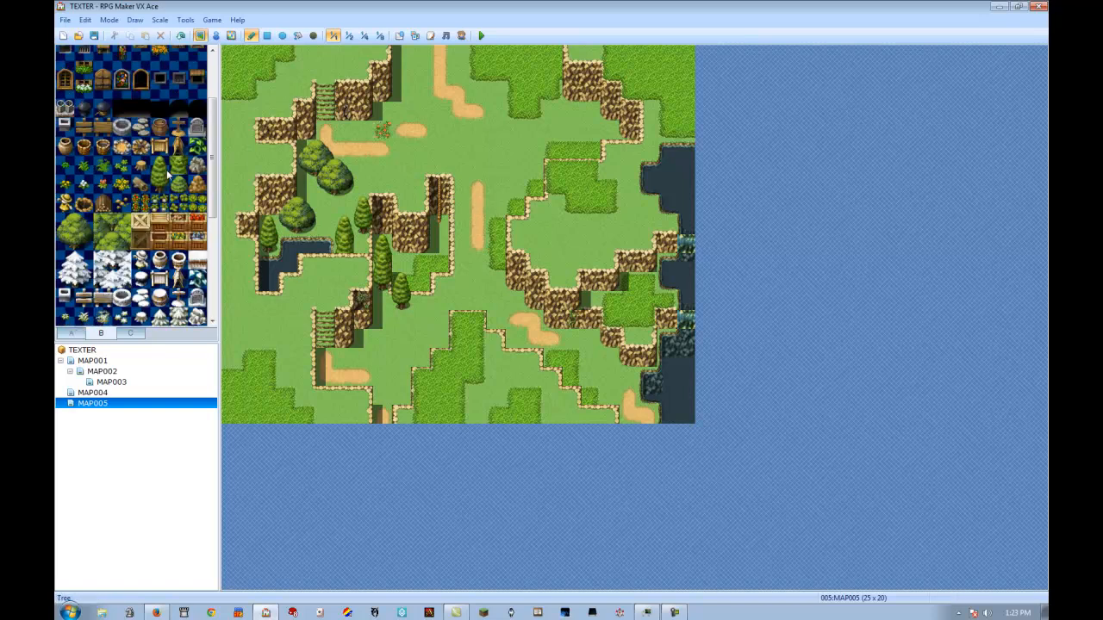
pyautogui.click(126, 187)
pyautogui.moveTo(436, 130)
pyautogui.mouseDown()
pyautogui.moveTo(438, 150)
pyautogui.moveTo(453, 132)
pyautogui.moveTo(412, 158)
pyautogui.moveTo(421, 171)
pyautogui.mouseUp()
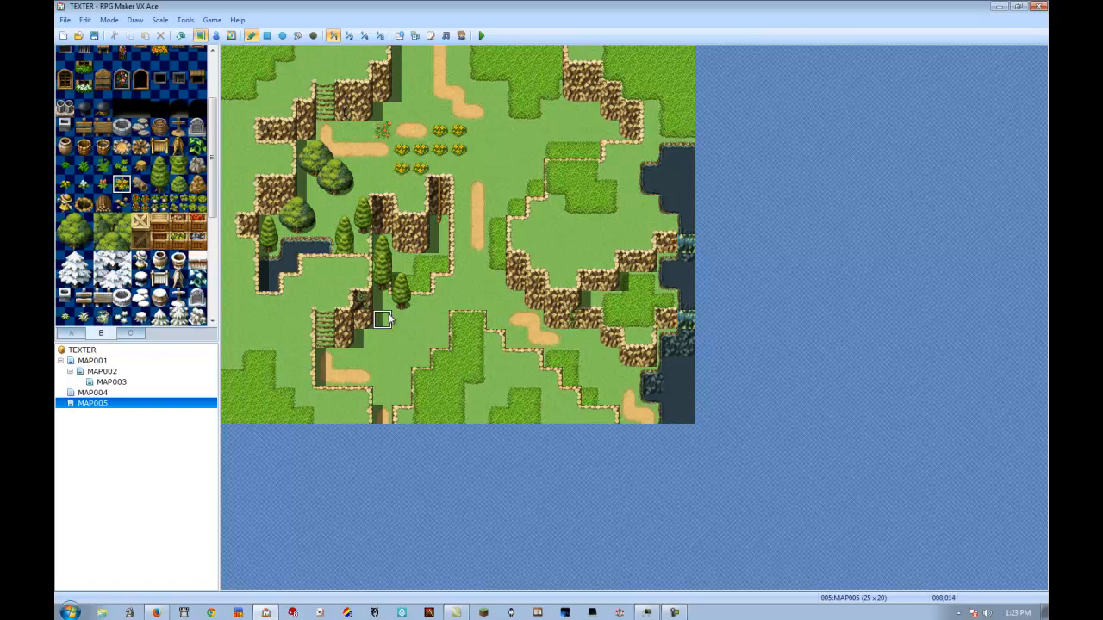
pyautogui.hotkey('ctrl', 'z')
pyautogui.click(102, 187)
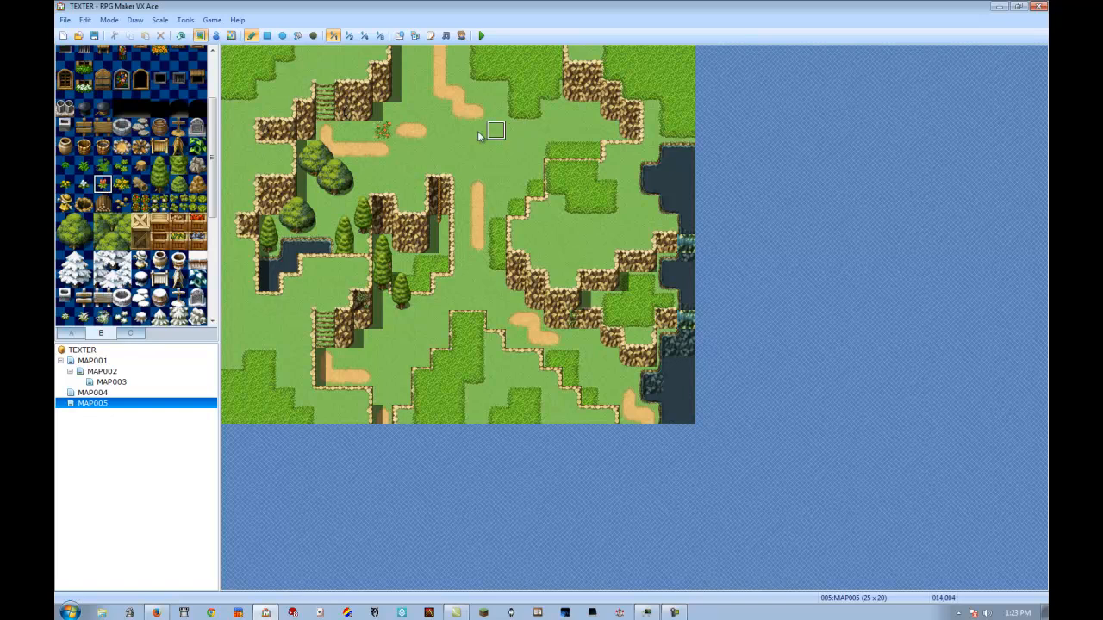
# Place tall conifers at the right end of the upper-left dirt path and just below the upper rock wall
pyautogui.moveTo(159, 165); pyautogui.dragTo(160, 185)
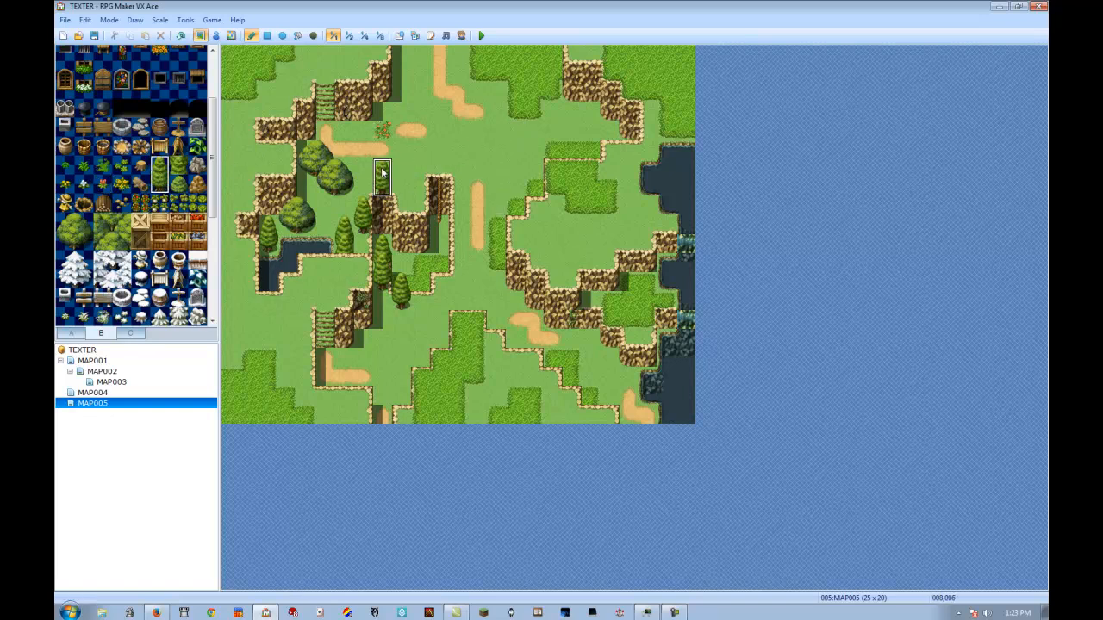
pyautogui.click(385, 150)
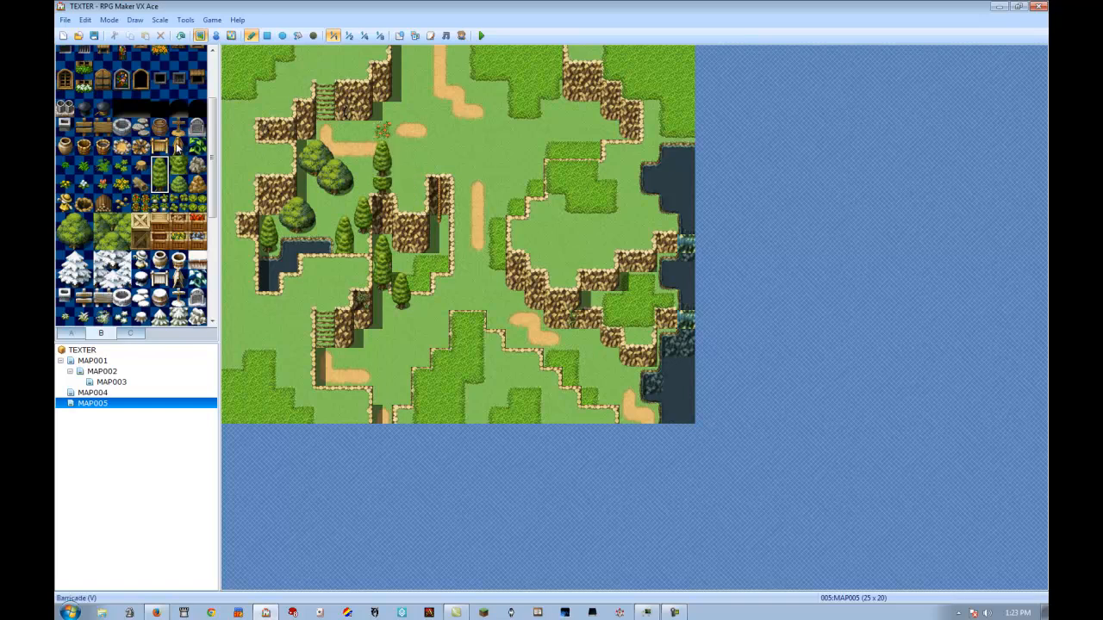
pyautogui.click(401, 151)
pyautogui.click(178, 165)
pyautogui.rightClick(352, 132)
pyautogui.click(381, 131)
pyautogui.click(163, 181)
pyautogui.click(378, 116)
pyautogui.click(345, 112)
# Place conifers by the central plateau's upper-right corner and down the right side of the vertical dirt path to the cliff
pyautogui.click(417, 181)
pyautogui.click(457, 181)
pyautogui.click(497, 211)
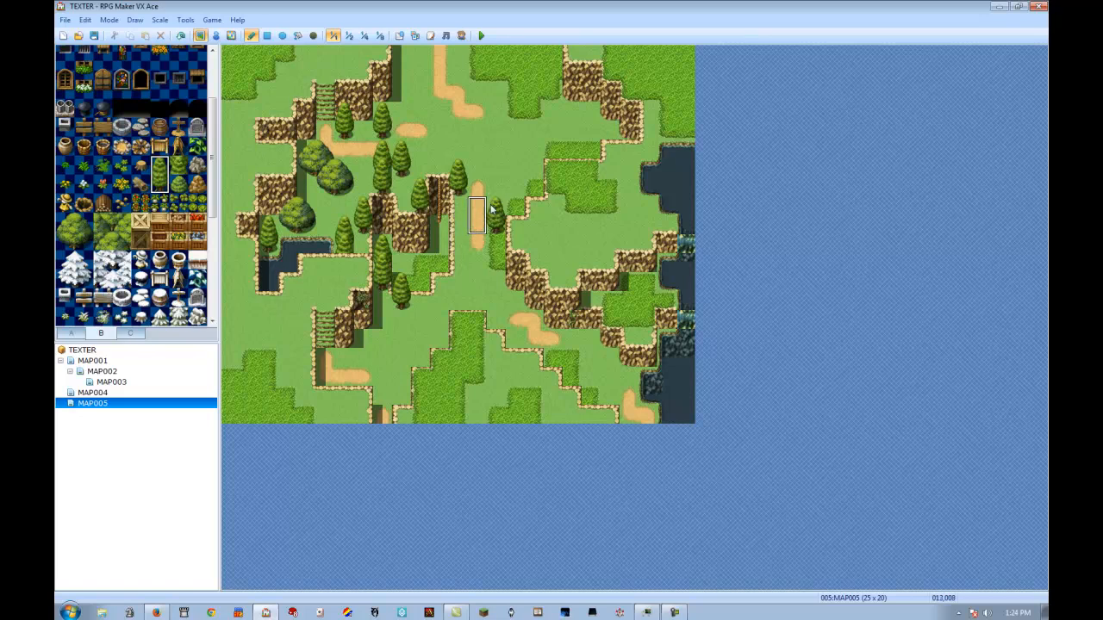
pyautogui.click(479, 257)
pyautogui.click(504, 273)
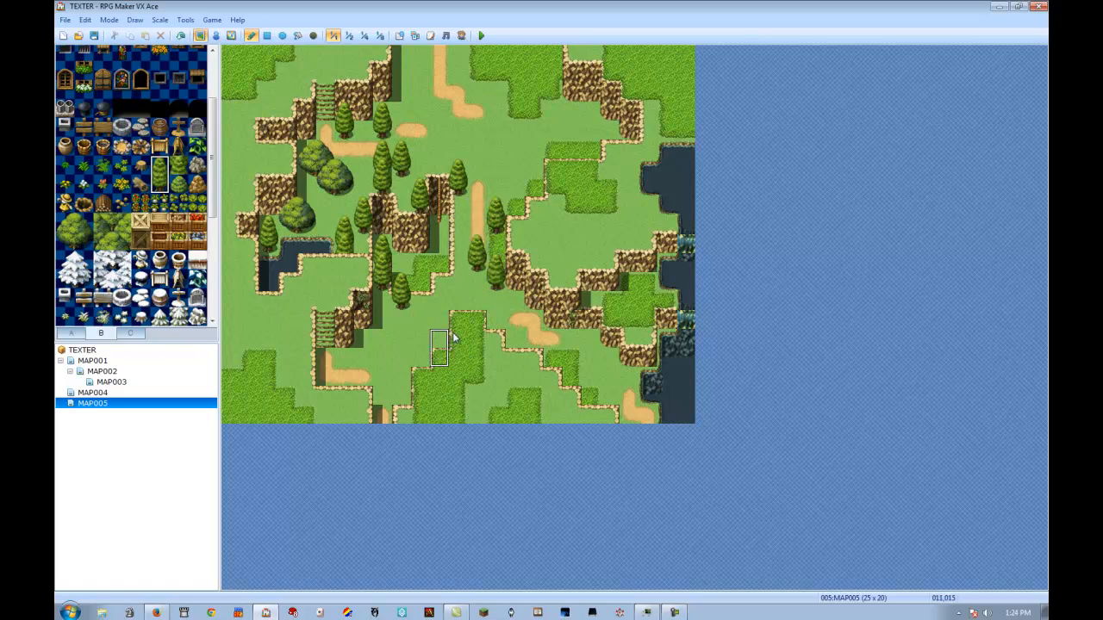
pyautogui.click(515, 289)
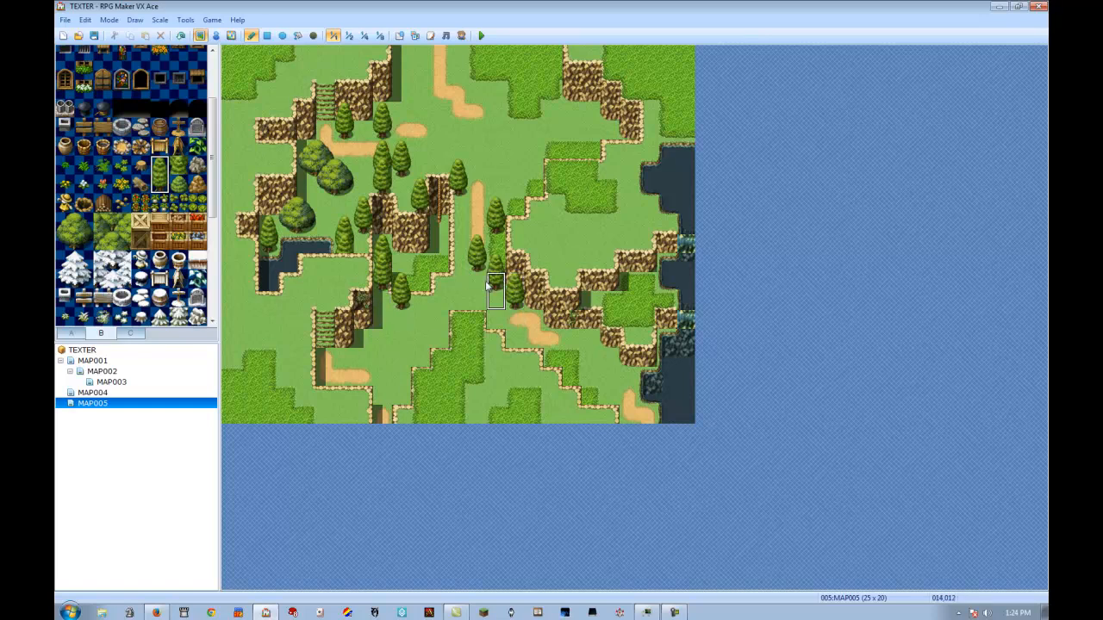
# Place three conifer tops along the upper edge of the lower central ledge
pyautogui.click(160, 165)
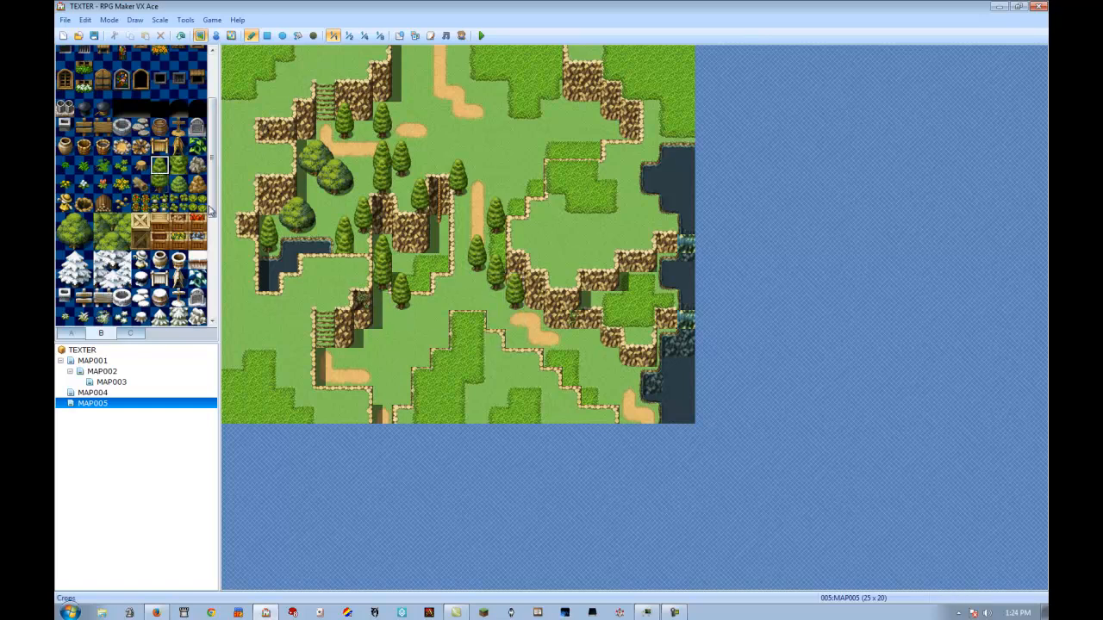
pyautogui.click(498, 320)
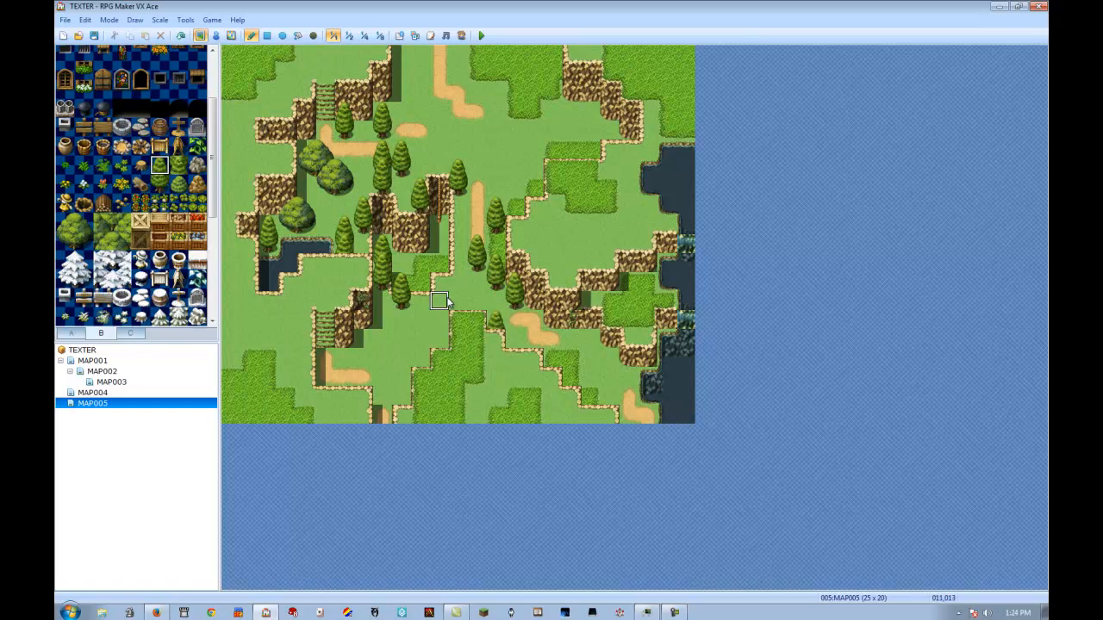
pyautogui.moveTo(473, 301); pyautogui.dragTo(456, 302)
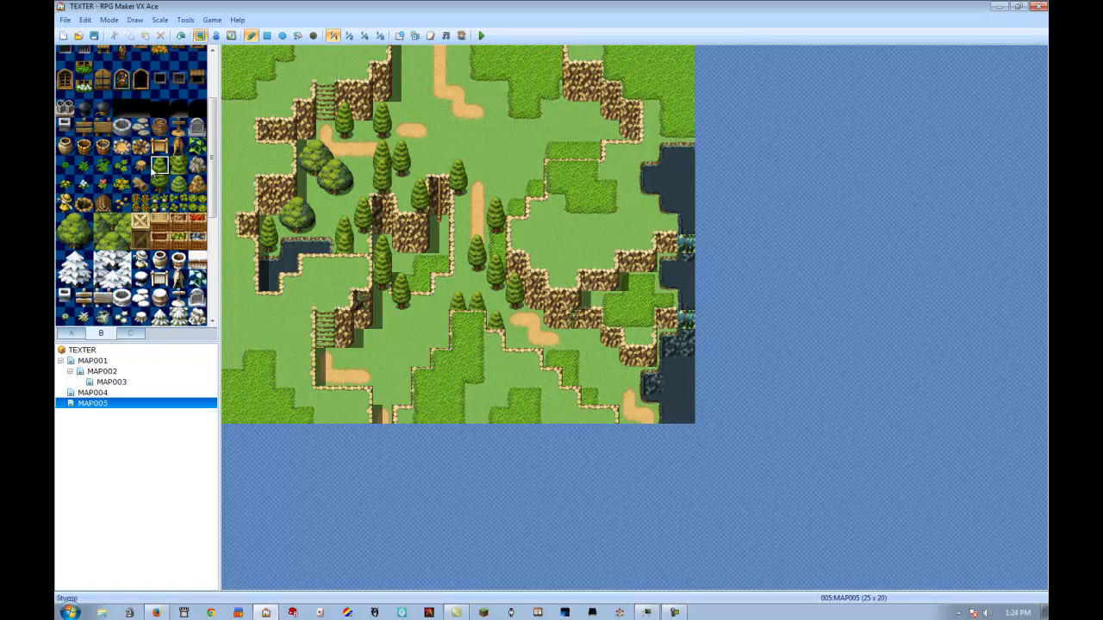
# Try scattering red flowers between the upper dirt path and the central-right ledge, and undo it
pyautogui.click(102, 186)
pyautogui.moveTo(517, 151)
pyautogui.mouseDown()
pyautogui.moveTo(517, 133)
pyautogui.moveTo(519, 153)
pyautogui.moveTo(504, 148)
pyautogui.moveTo(518, 131)
pyautogui.moveTo(493, 91)
pyautogui.mouseUp()
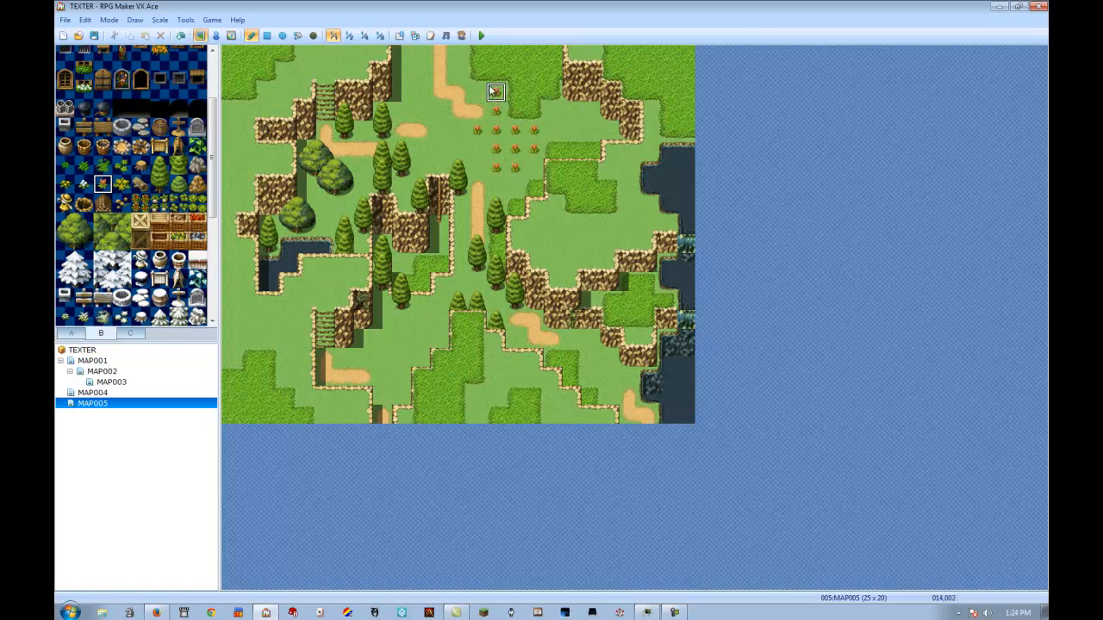
pyautogui.hotkey('ctrl', 'z')
# Try a three-tile row of orange flooring with red, white and yellow flowers below the upper tall grass, and undo it
pyautogui.click(70, 332)
pyautogui.scroll(-3, 130, 242)
pyautogui.click(121, 241)
pyautogui.moveTo(496, 130); pyautogui.dragTo(534, 129)
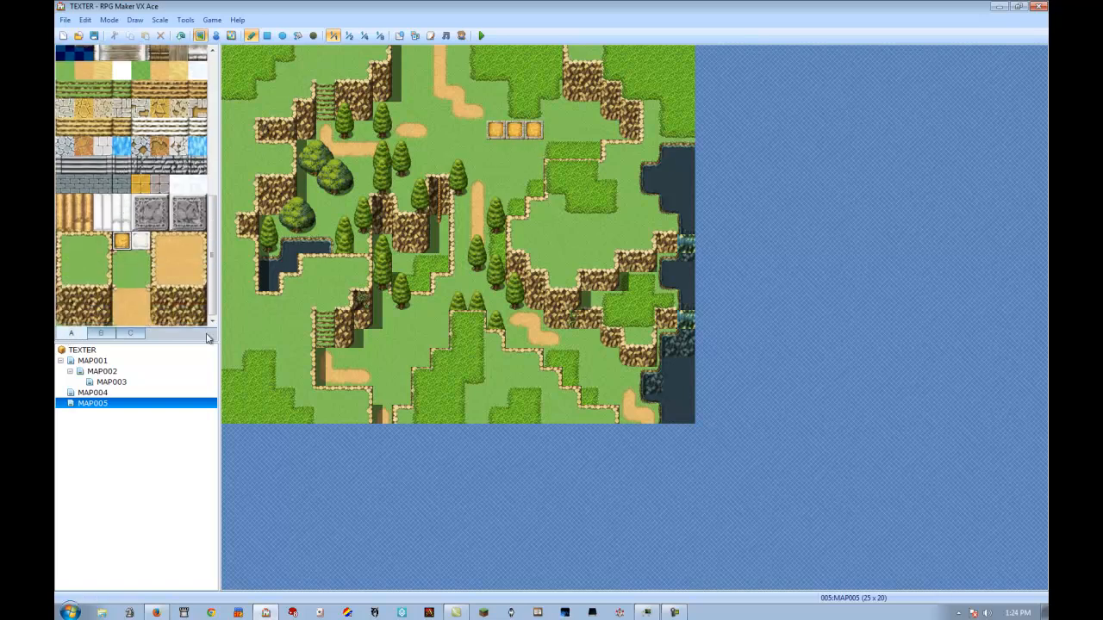
pyautogui.click(101, 333)
pyautogui.click(103, 185)
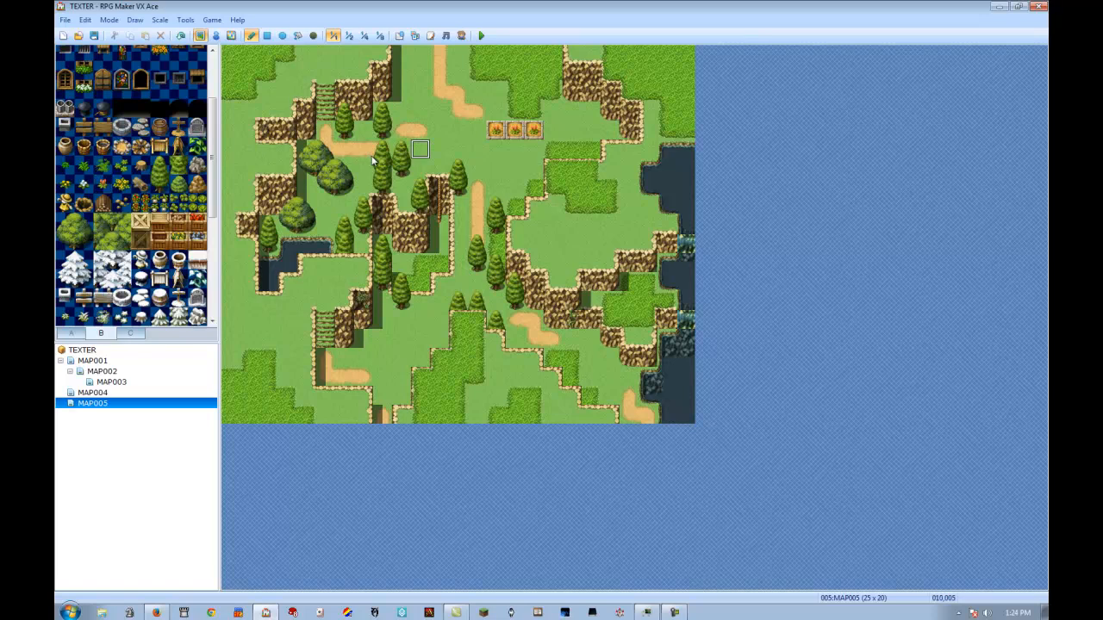
pyautogui.click(83, 183)
pyautogui.moveTo(496, 130); pyautogui.dragTo(553, 131)
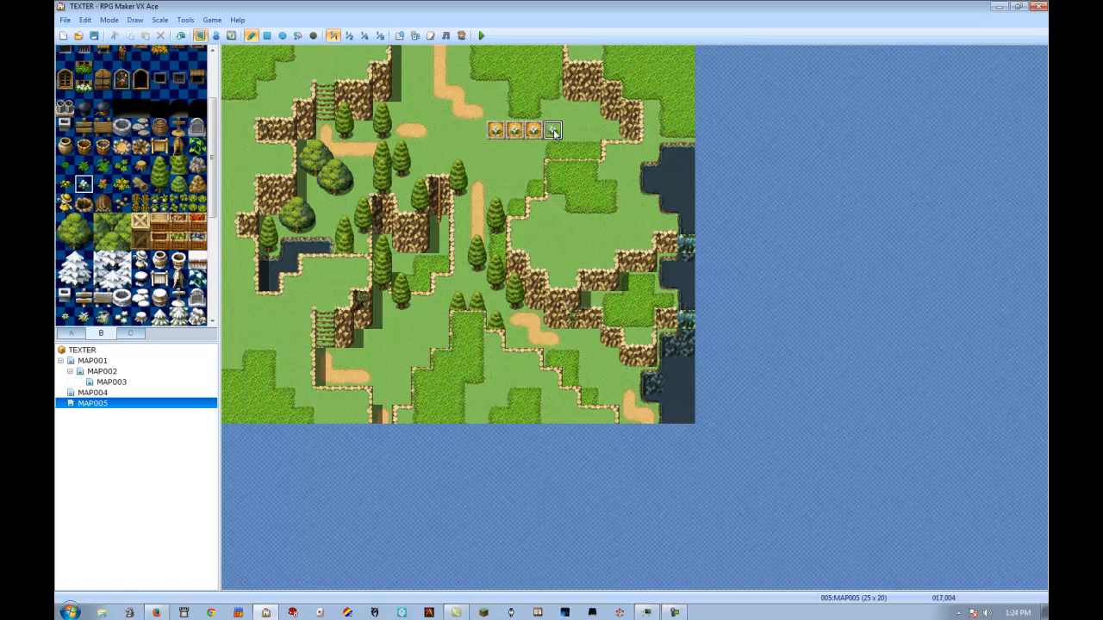
pyautogui.hotkey('ctrl', 'z')
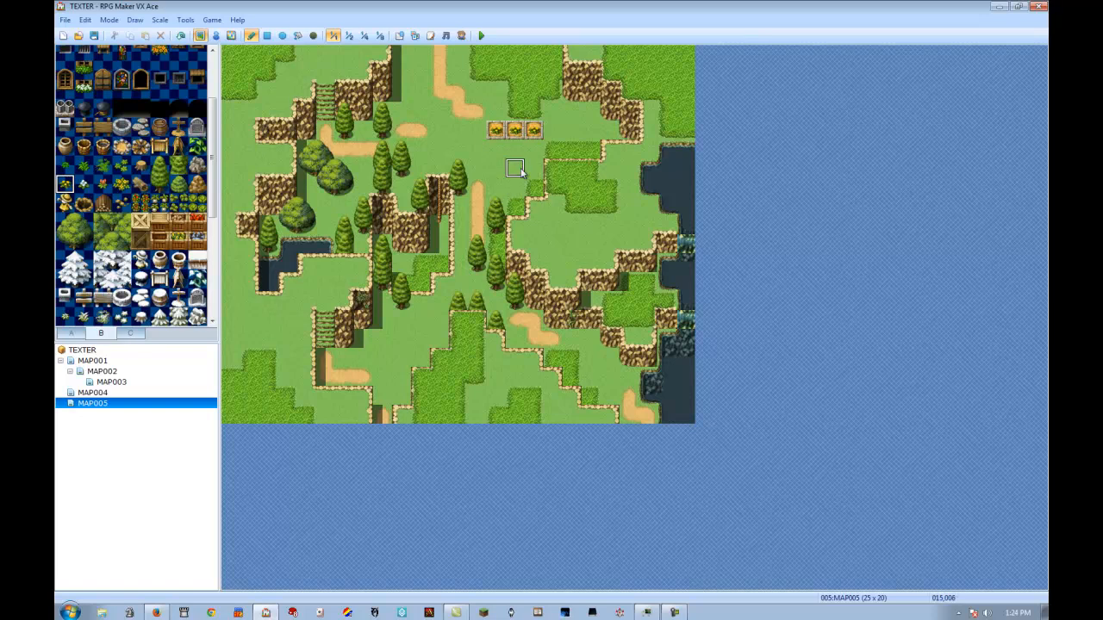
pyautogui.hotkey('ctrl', 'z')
# Try a three-by-two patch of yellow flowers below the end of the upper dirt path, and remove it
pyautogui.click(66, 186)
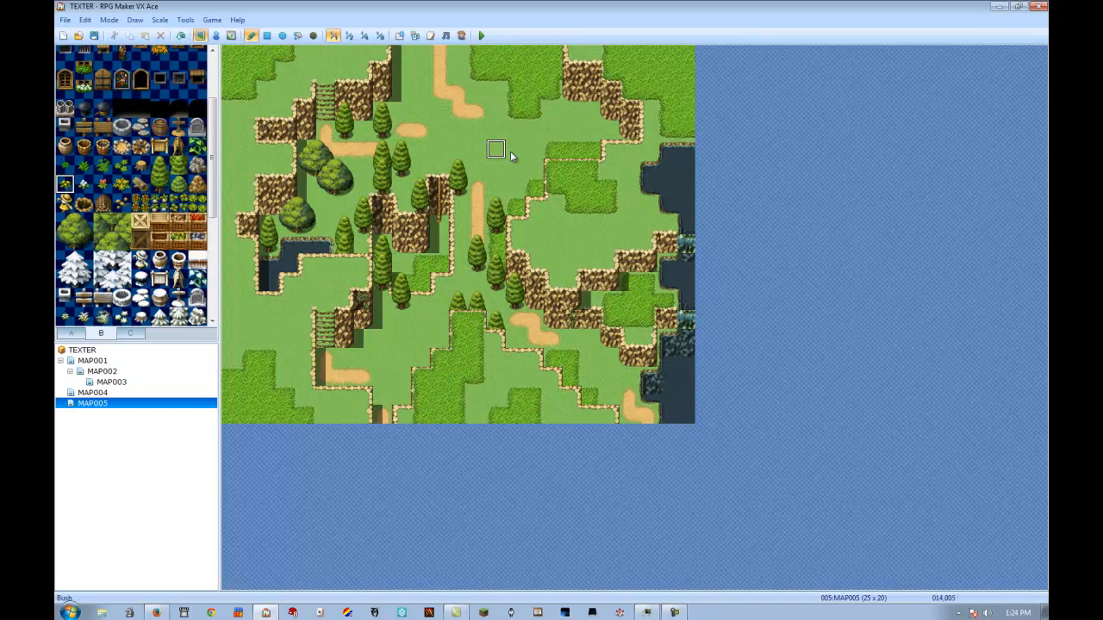
pyautogui.moveTo(515, 133)
pyautogui.mouseDown()
pyautogui.moveTo(480, 132)
pyautogui.moveTo(523, 150)
pyautogui.mouseUp()
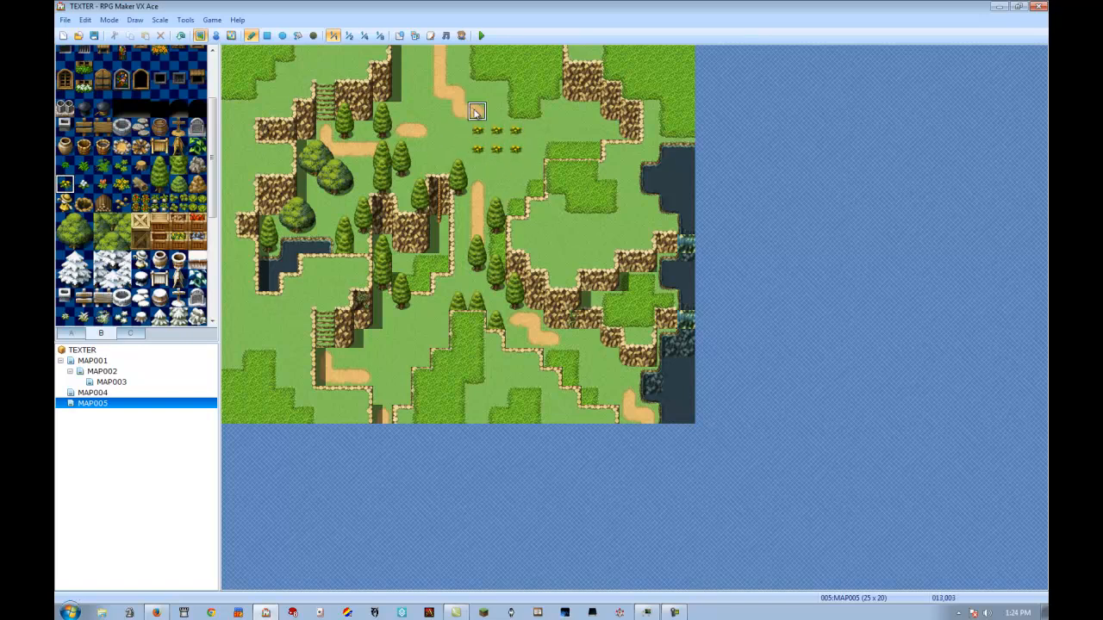
pyautogui.rightClick(519, 168)
pyautogui.moveTo(517, 150)
pyautogui.mouseDown()
pyautogui.moveTo(463, 137)
pyautogui.moveTo(498, 149)
pyautogui.mouseUp()
# Place conifers on both sides of the upper dirt path near the map's upper edge
pyautogui.click(162, 175)
pyautogui.click(495, 76)
pyautogui.click(452, 55)
pyautogui.click(178, 165)
pyautogui.click(421, 54)
pyautogui.click(159, 184)
pyautogui.click(422, 79)
pyautogui.click(400, 58)
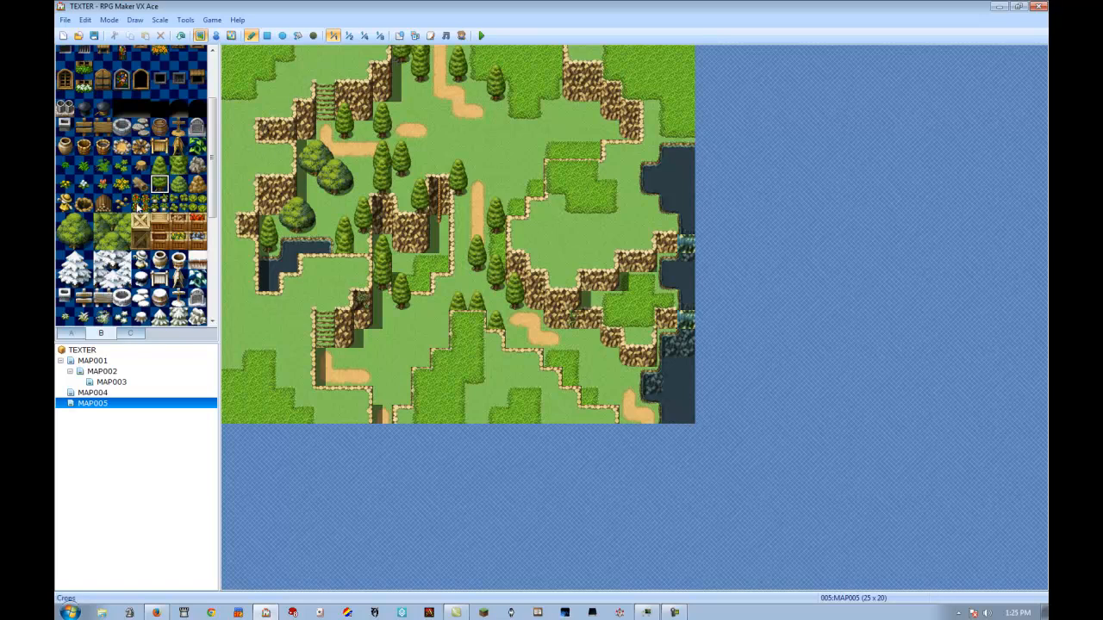
# Place a round tree beside the bend of the upper dirt path and conifers between it and the upper rock wall
pyautogui.click(78, 226)
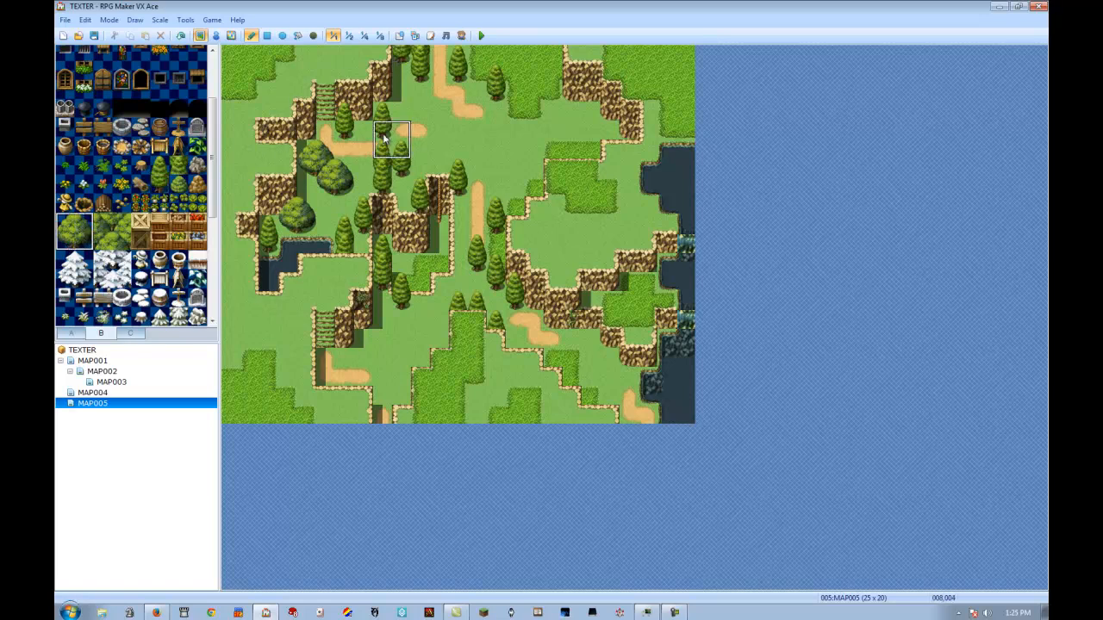
pyautogui.click(415, 103)
pyautogui.click(375, 197)
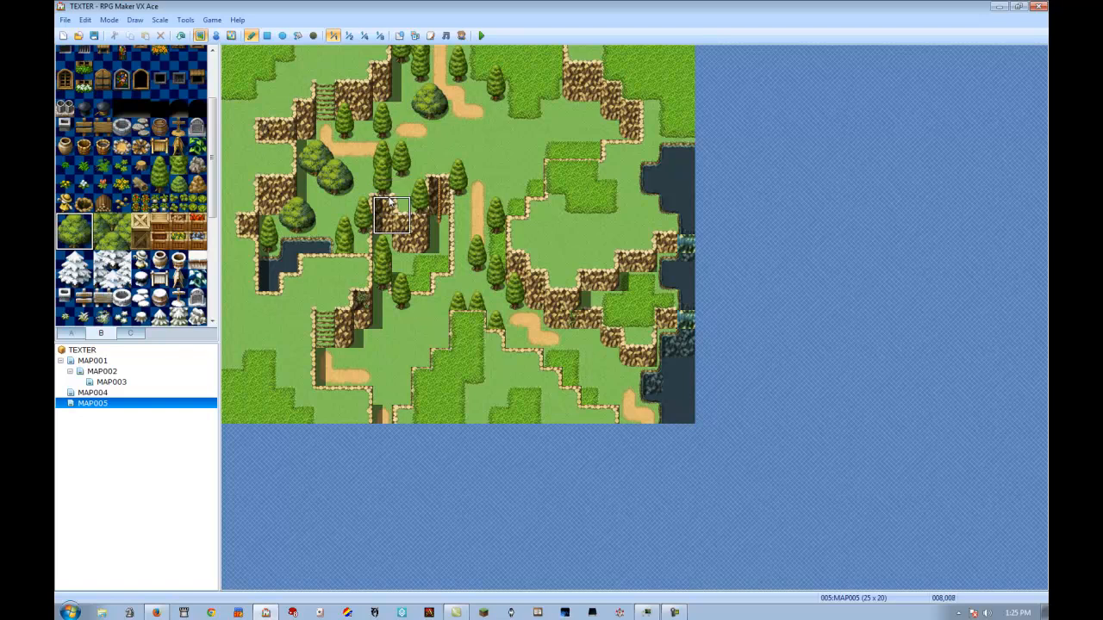
pyautogui.click(160, 172)
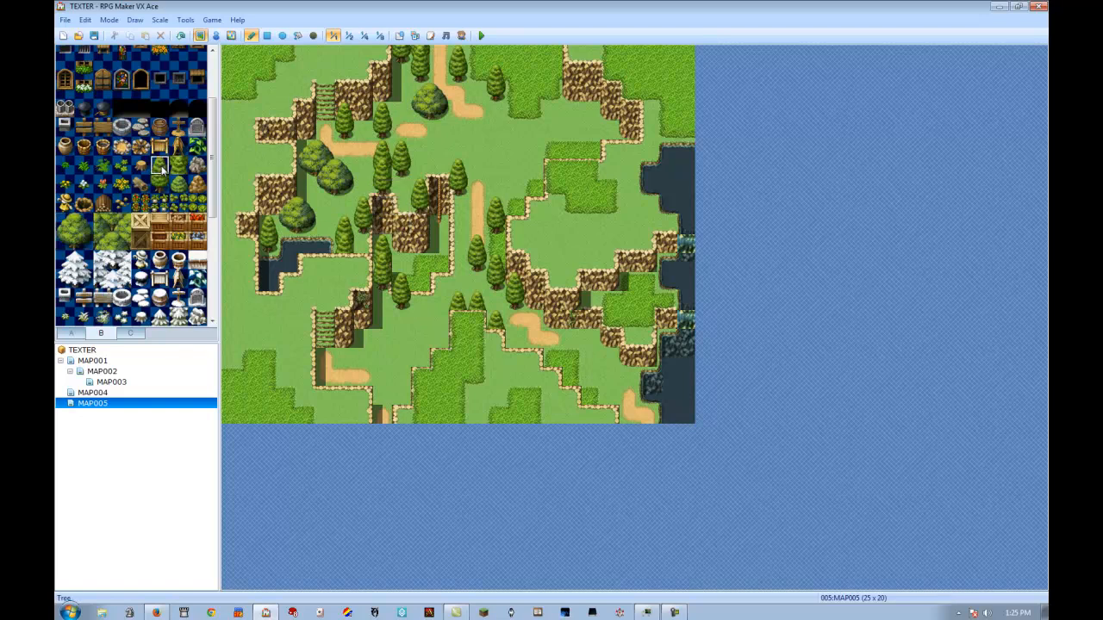
pyautogui.click(400, 95)
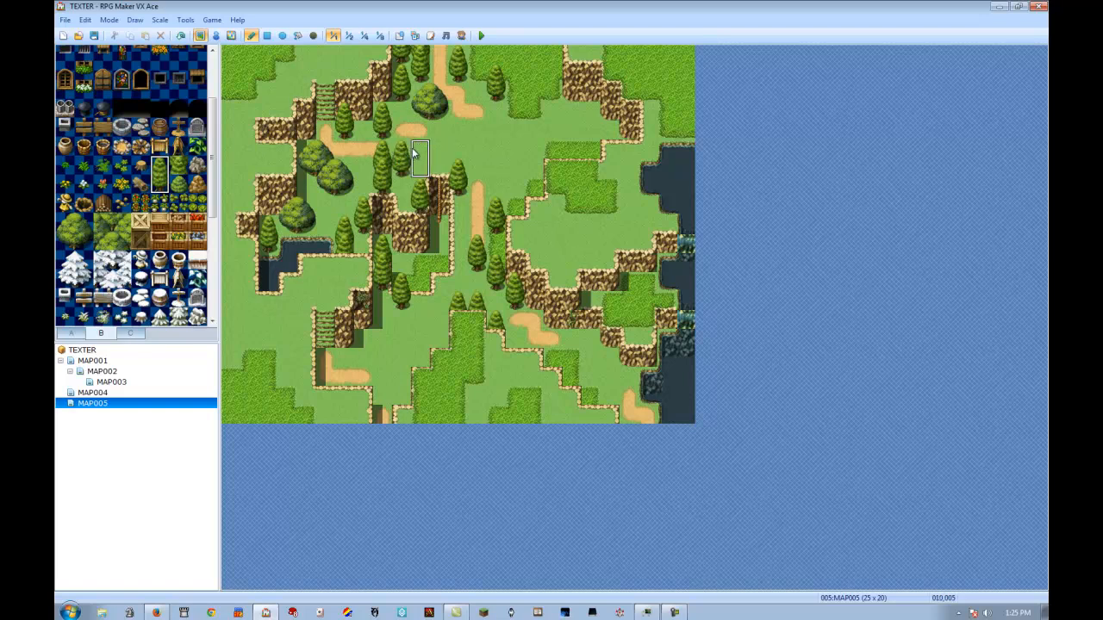
pyautogui.click(179, 164)
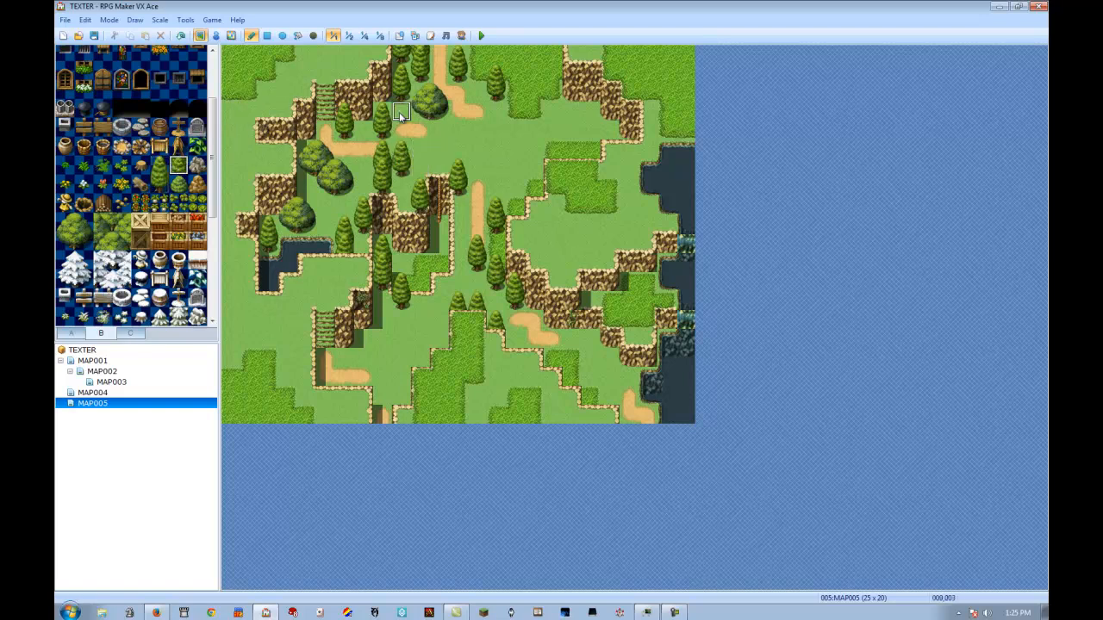
pyautogui.click(160, 165)
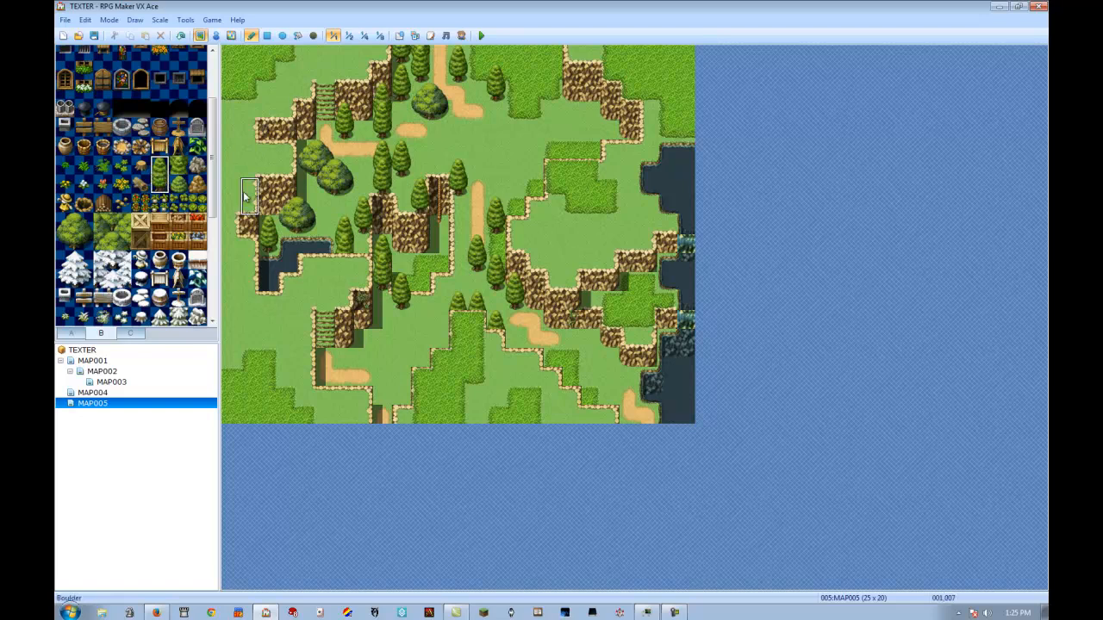
# Place conifers by the small dirt patch and directly above the one at the central plateau's upper-right corner
pyautogui.click(424, 136)
pyautogui.click(447, 155)
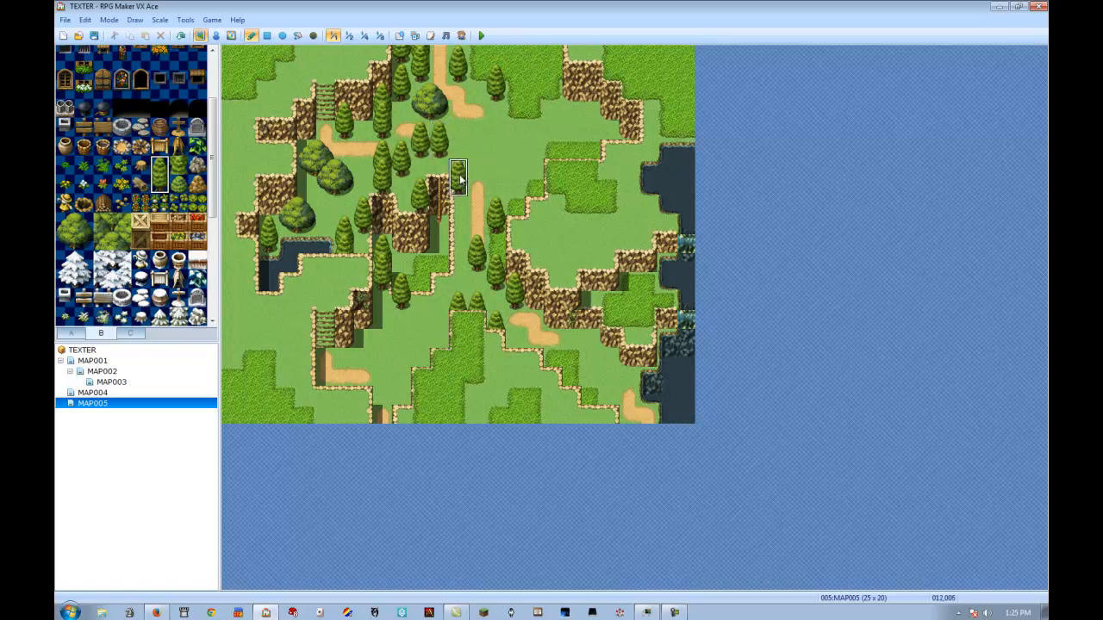
pyautogui.click(455, 157)
pyautogui.click(181, 168)
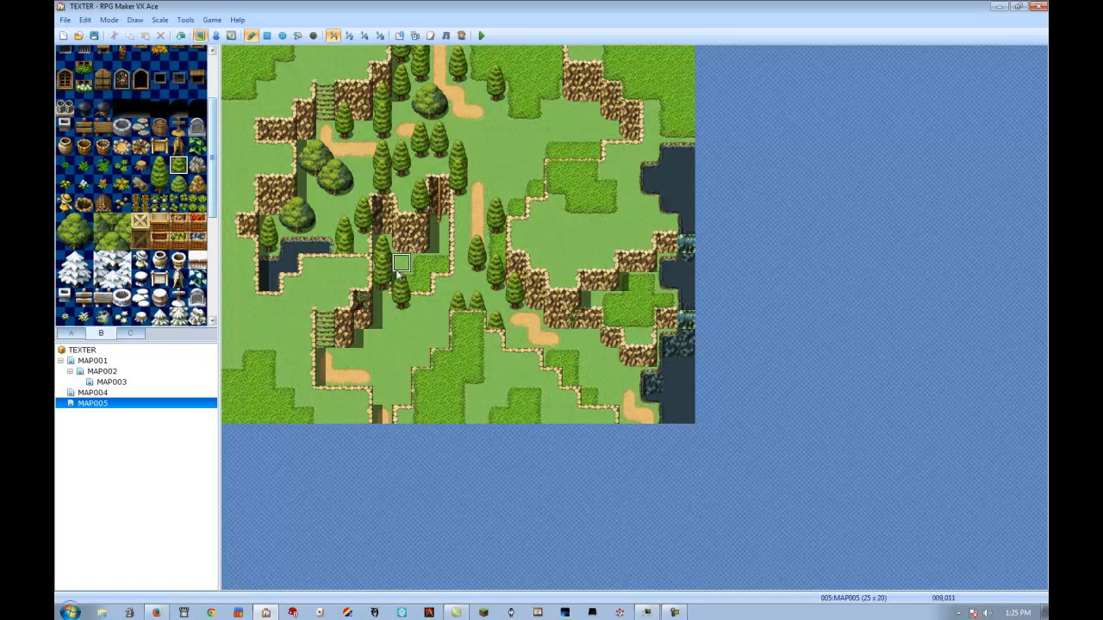
pyautogui.rightClick(401, 130)
# Reroute the lower bend of the upper dirt path and place a yellow flower tile in the grass between it and the round tree
pyautogui.click(451, 131)
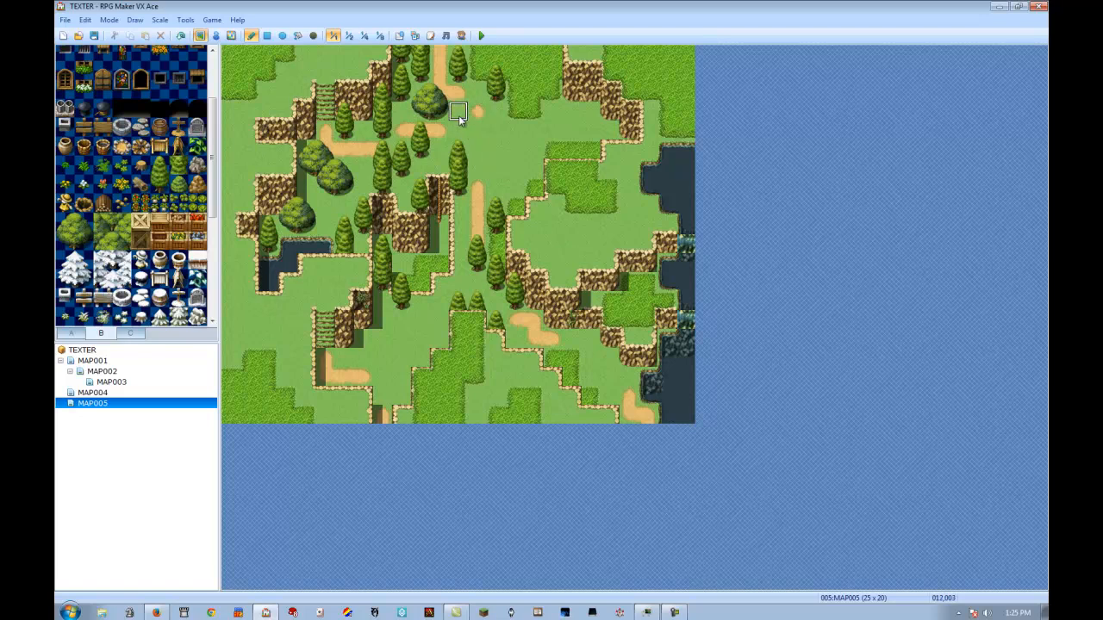
pyautogui.click(474, 108)
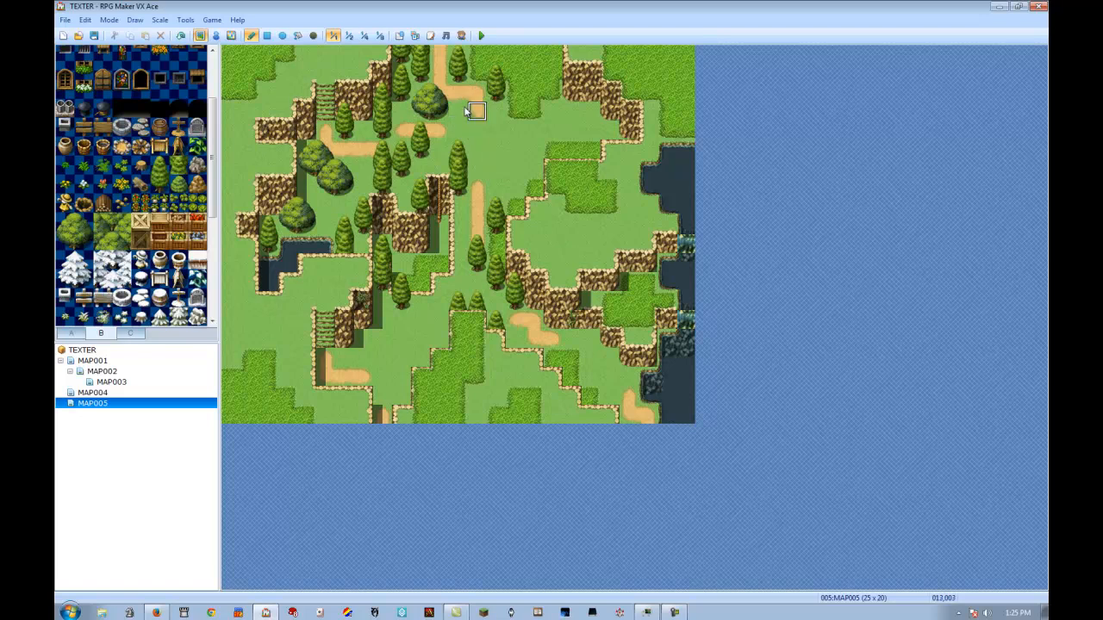
pyautogui.click(141, 166)
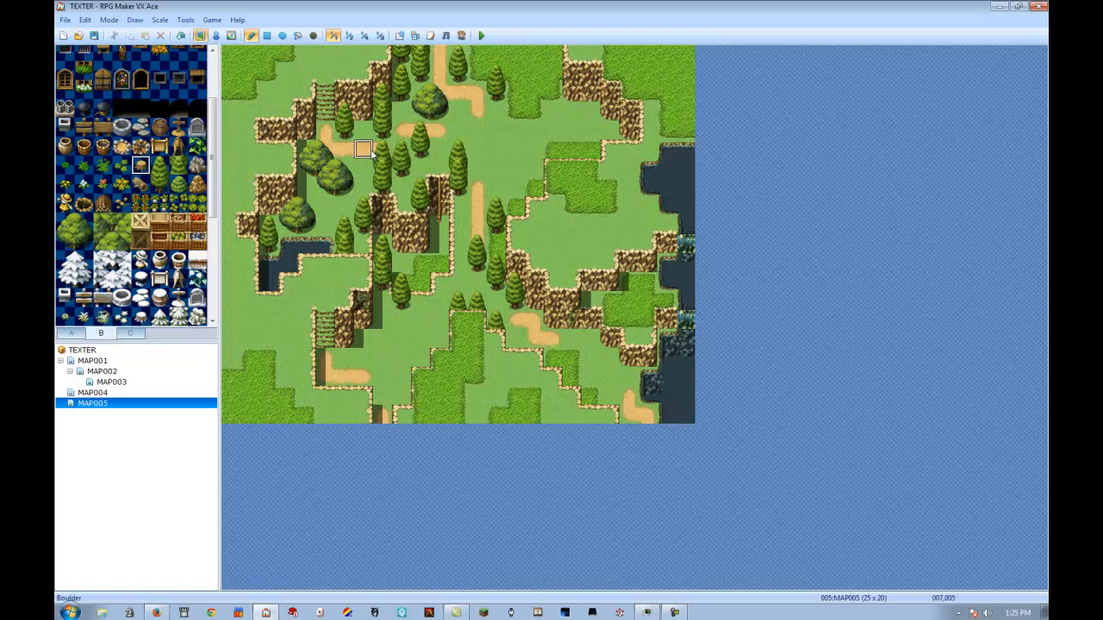
pyautogui.click(84, 166)
pyautogui.click(459, 112)
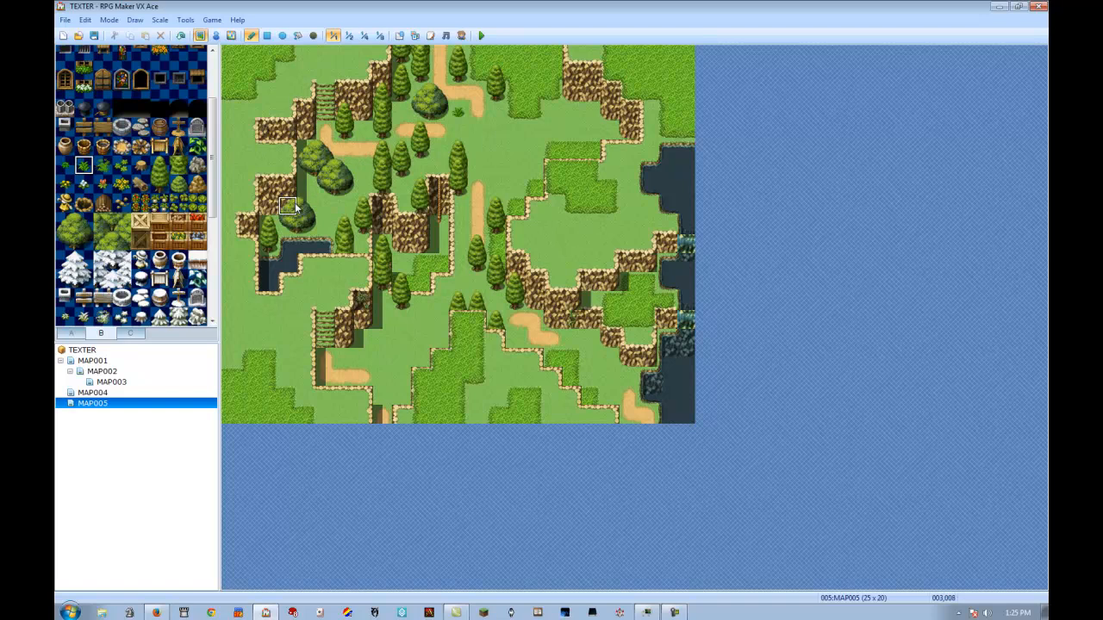
pyautogui.click(66, 184)
pyautogui.click(458, 112)
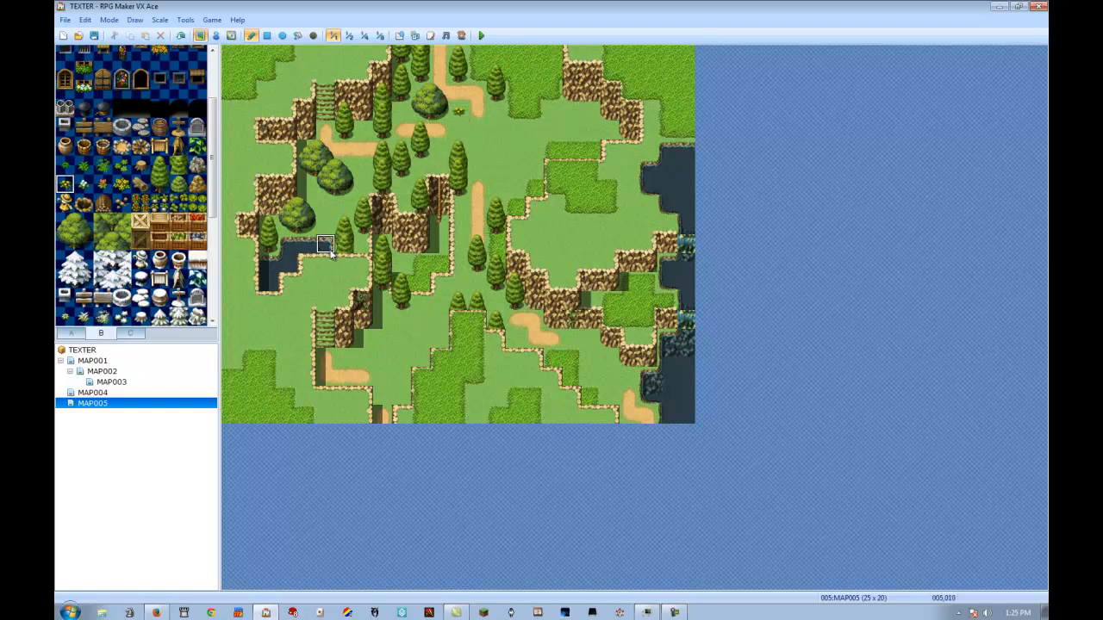
# Place overlapping conifers along the right side of the upper dirt path, from the map's upper edge down to its end
pyautogui.moveTo(159, 165); pyautogui.dragTo(160, 184)
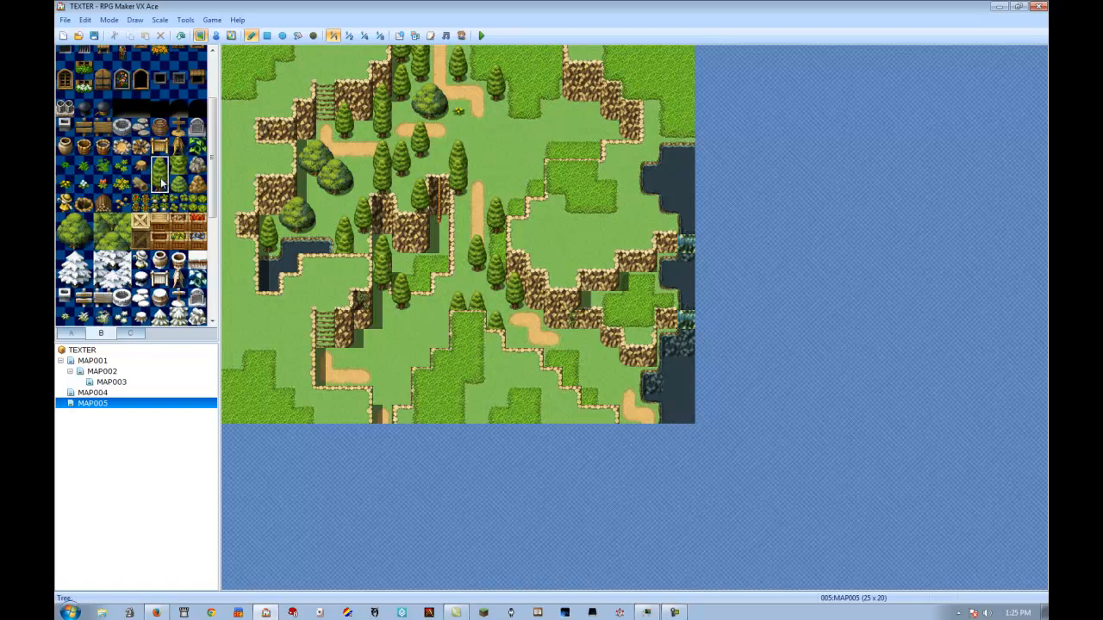
pyautogui.click(496, 95)
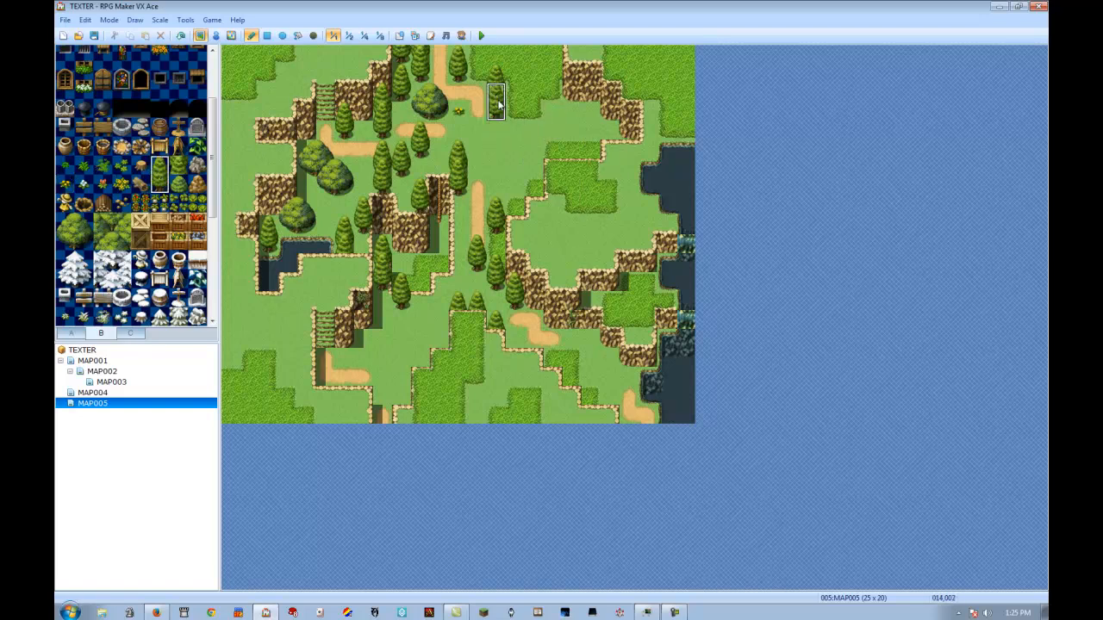
pyautogui.click(181, 164)
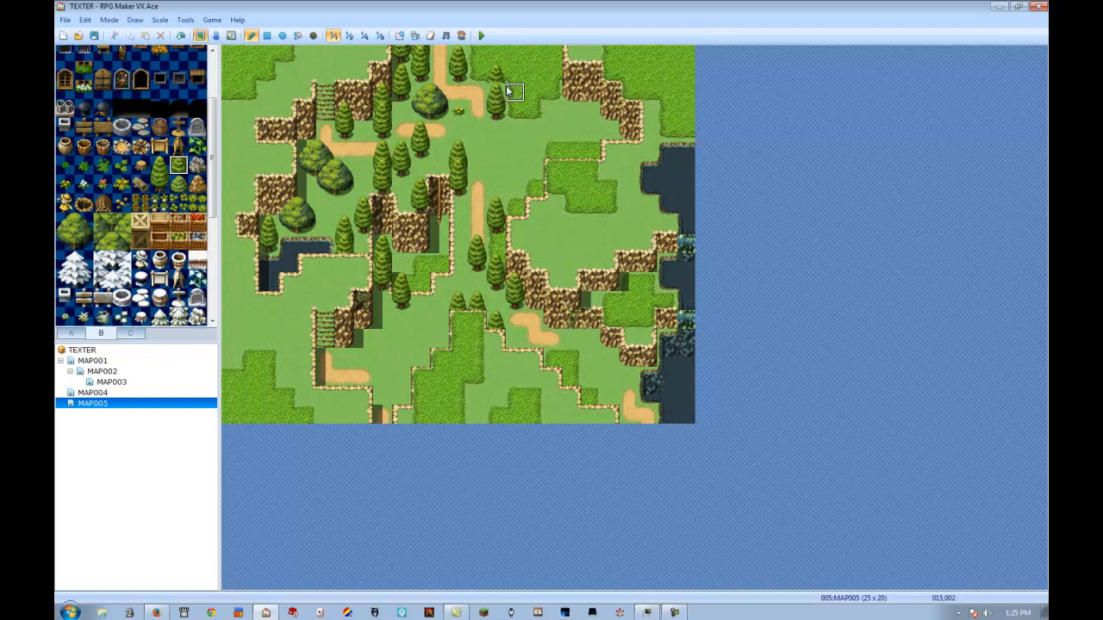
pyautogui.click(159, 172)
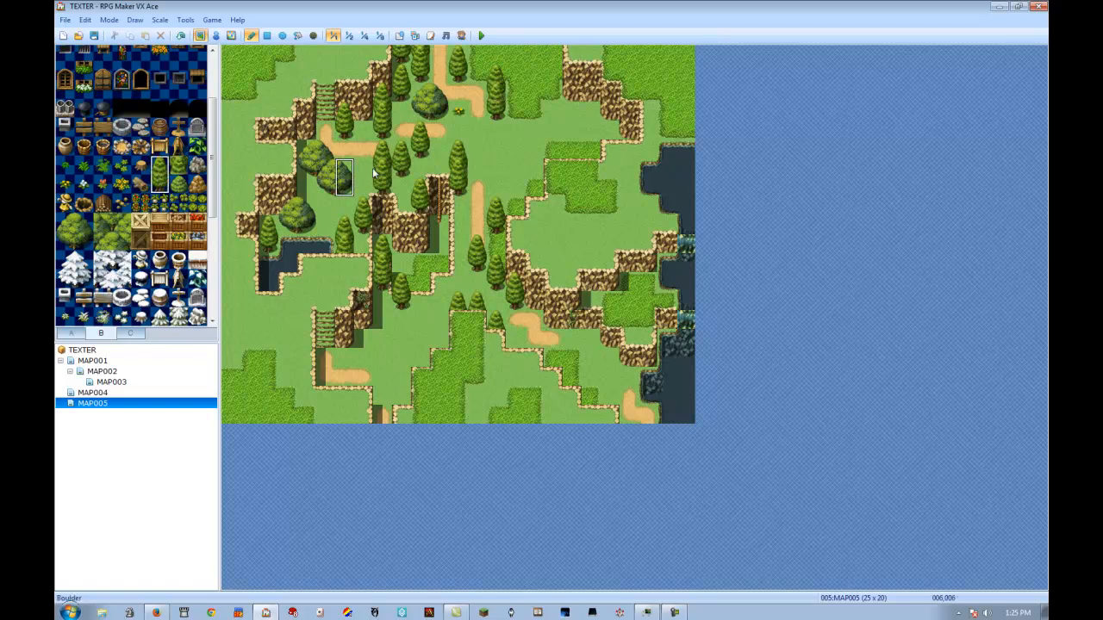
pyautogui.click(516, 112)
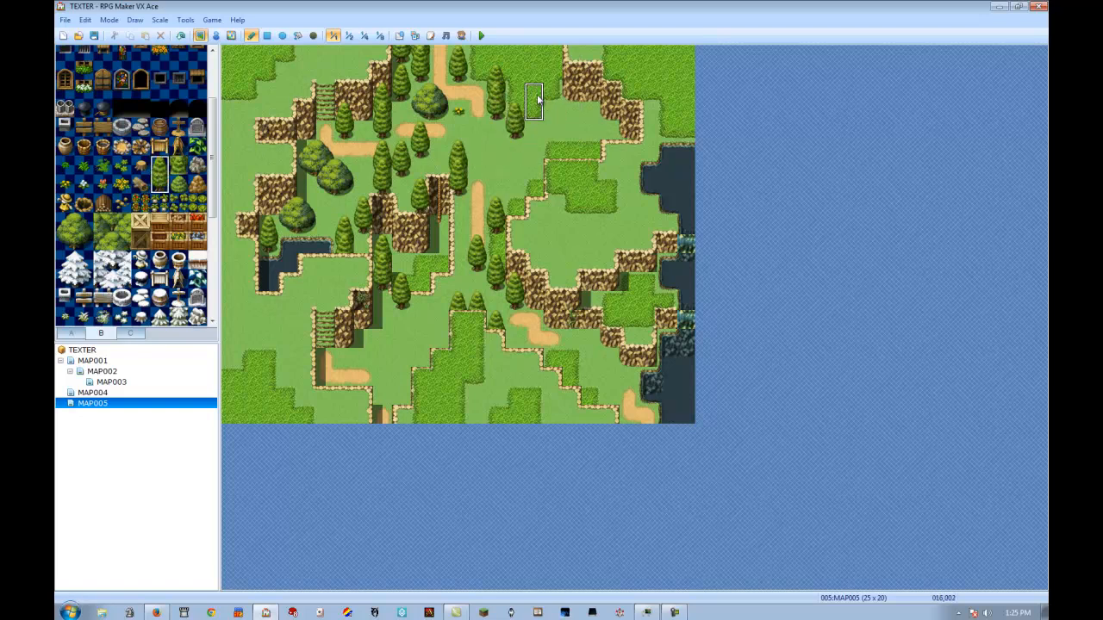
pyautogui.click(515, 66)
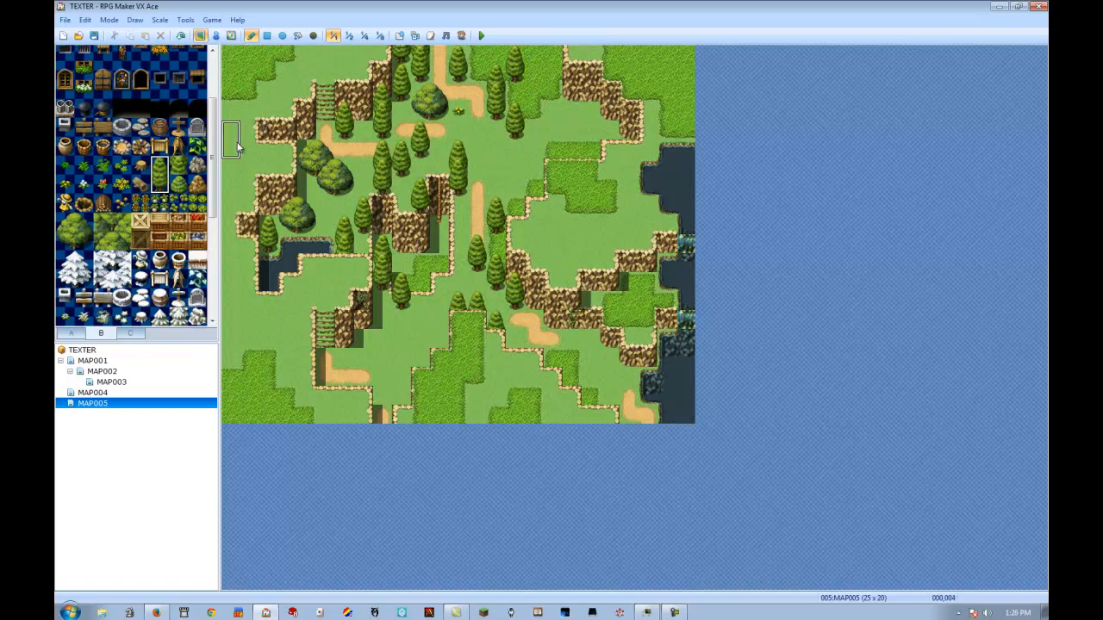
pyautogui.click(155, 184)
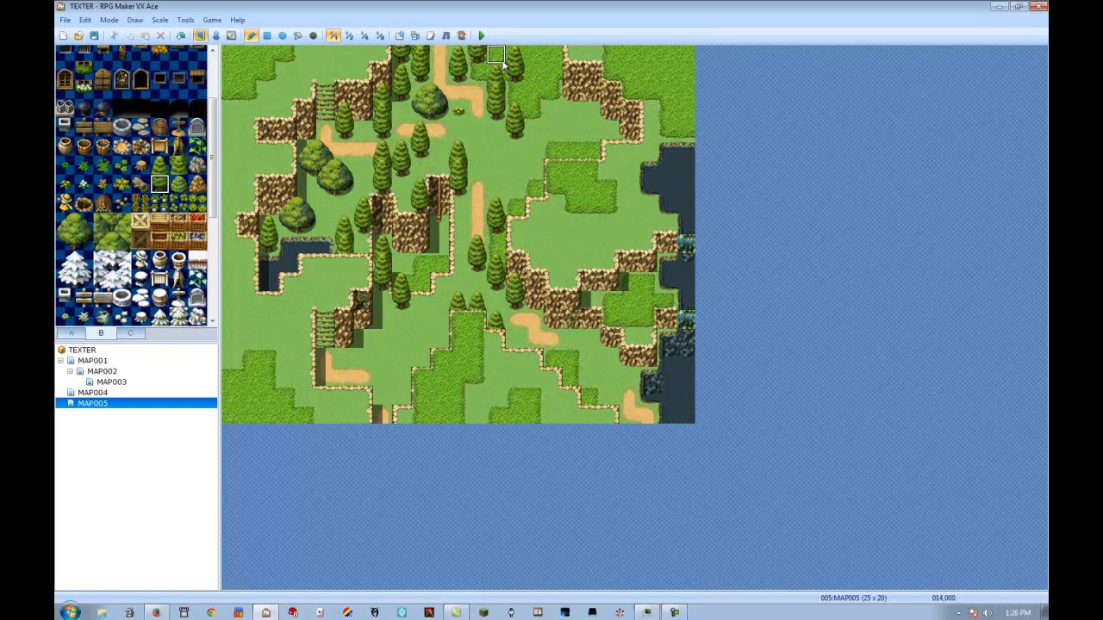
# Place conifer bottoms above the upper-left stairs and along the map's upper edge beside them
pyautogui.moveTo(160, 167); pyautogui.dragTo(161, 184)
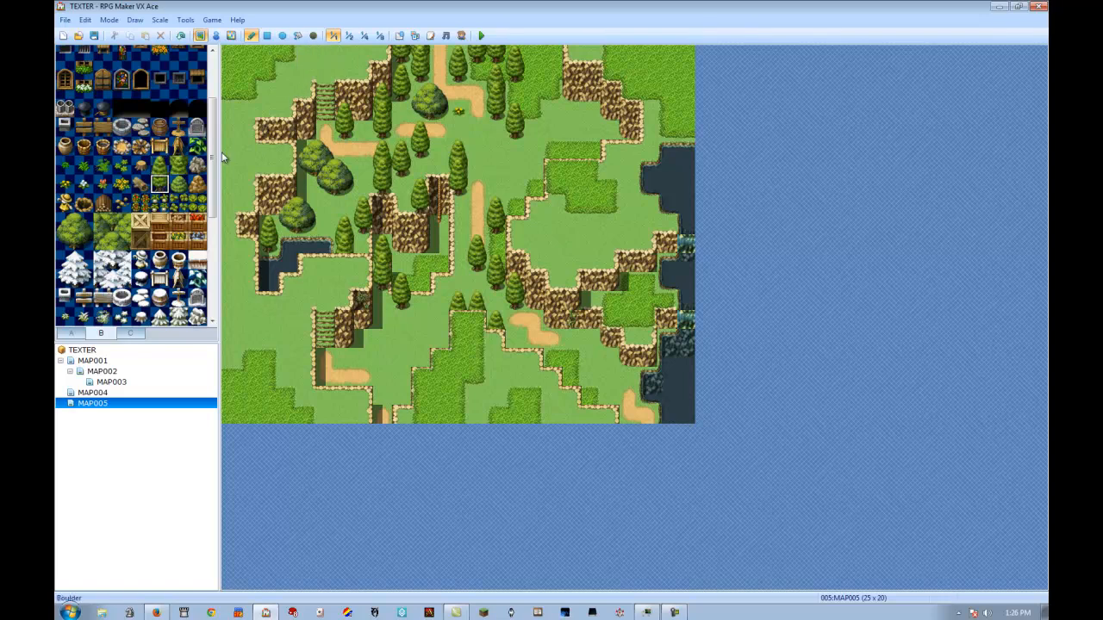
pyautogui.click(341, 70)
pyautogui.click(325, 56)
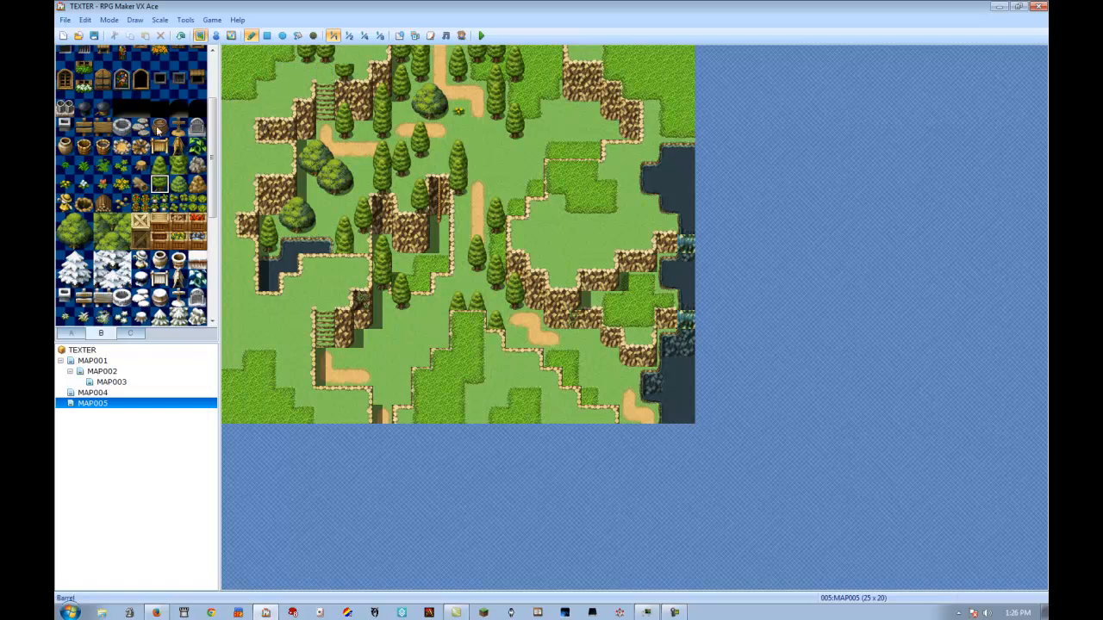
# Place round trees in the tall grass at the map's upper-left corner, partly cut off by the map edges
pyautogui.click(89, 231)
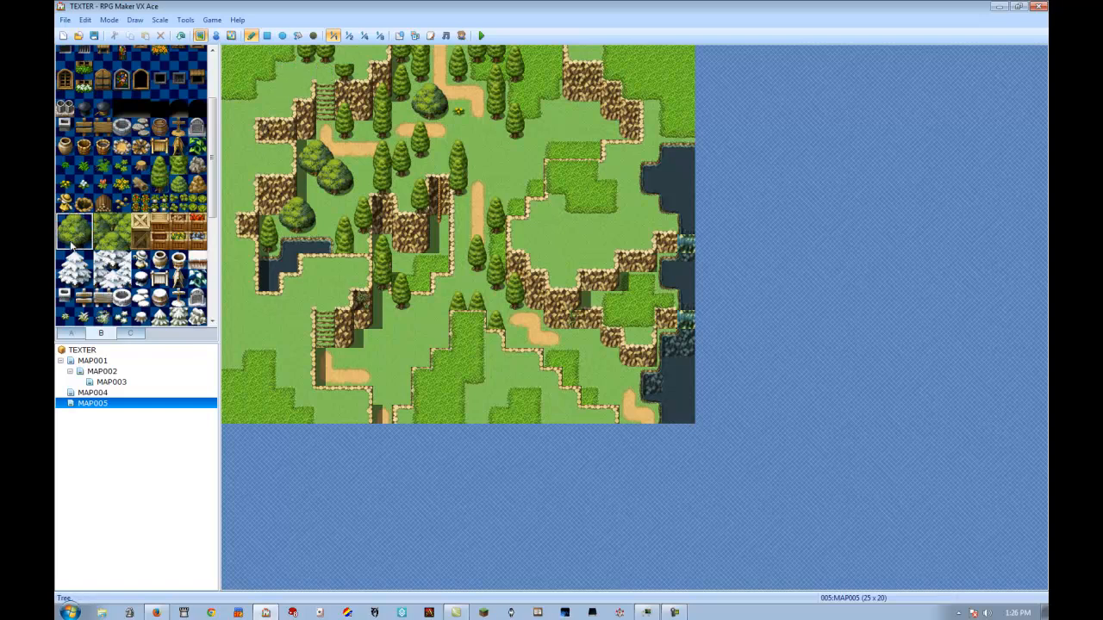
pyautogui.click(253, 57)
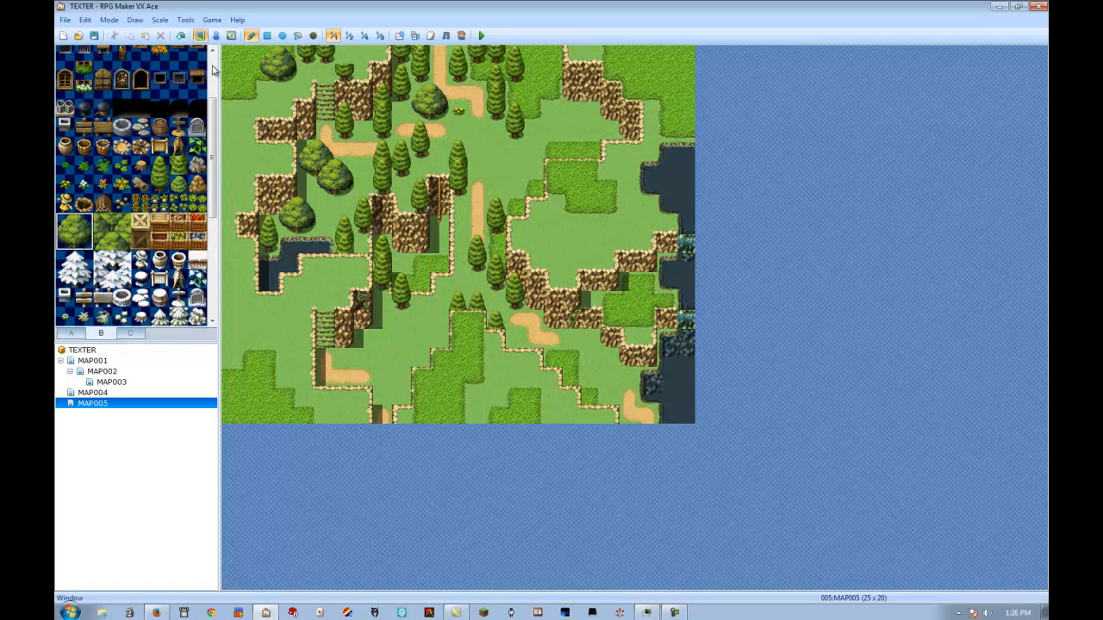
pyautogui.moveTo(61, 241); pyautogui.dragTo(82, 241)
pyautogui.click(237, 51)
pyautogui.click(78, 228)
pyautogui.click(225, 60)
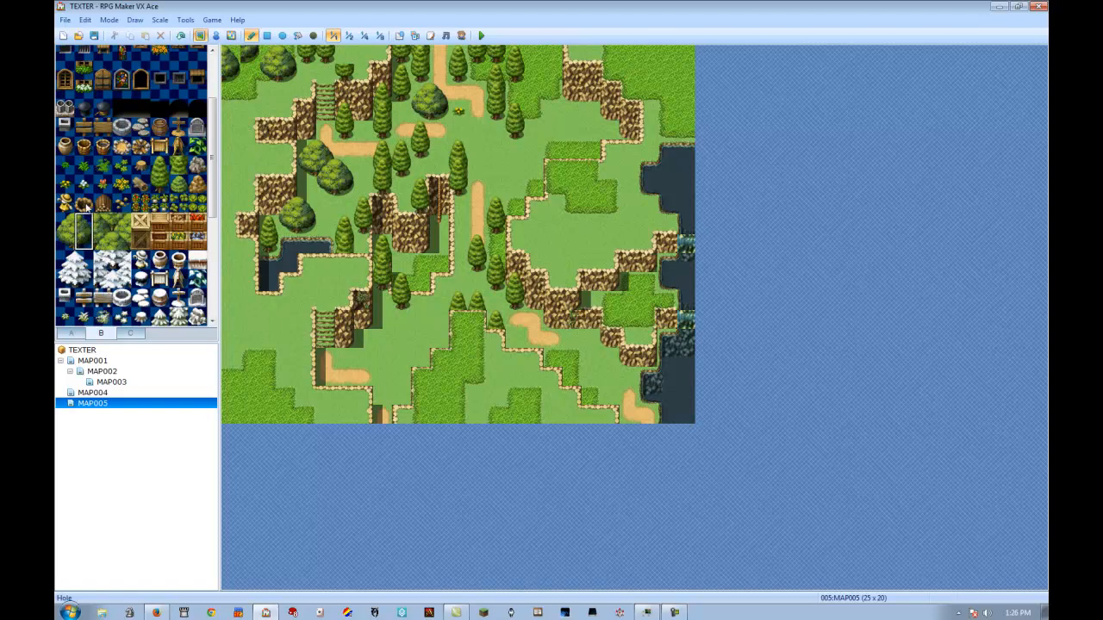
pyautogui.click(122, 240)
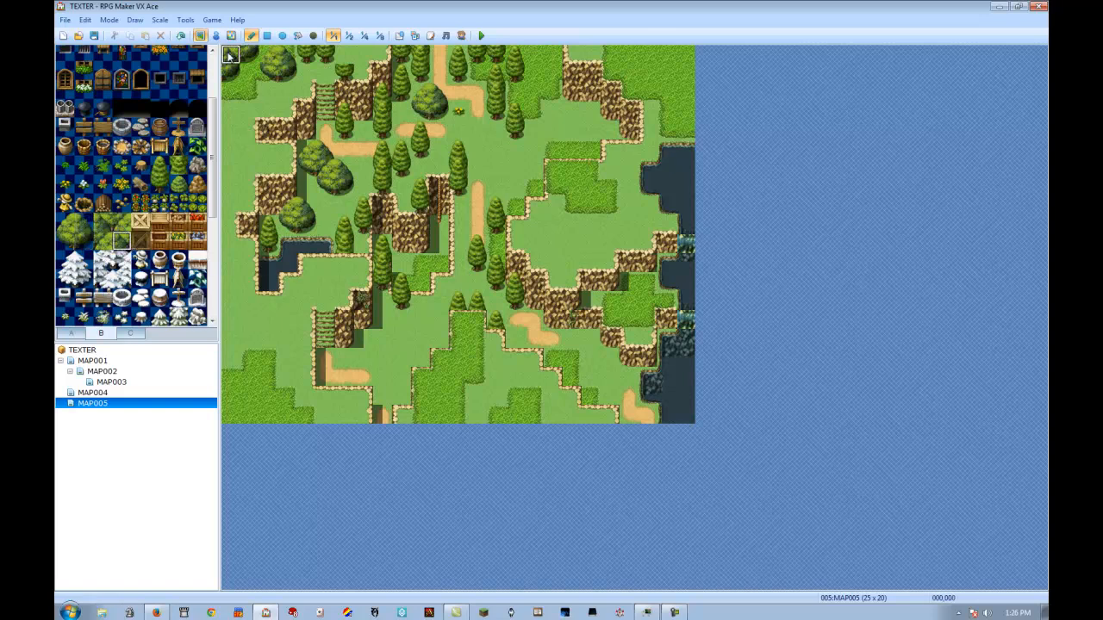
# Place overlapping conifers and a round-tree fragment down the map's left edge, with a tree stump in the grass beside the conifers
pyautogui.moveTo(157, 181); pyautogui.dragTo(157, 165)
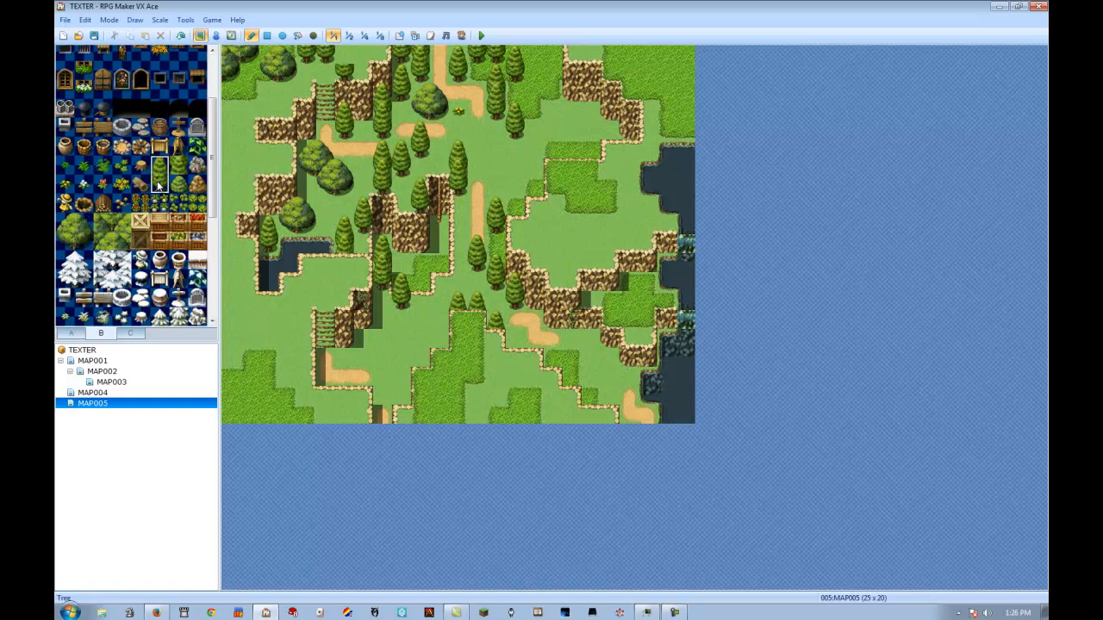
pyautogui.click(228, 103)
pyautogui.click(139, 169)
pyautogui.click(250, 90)
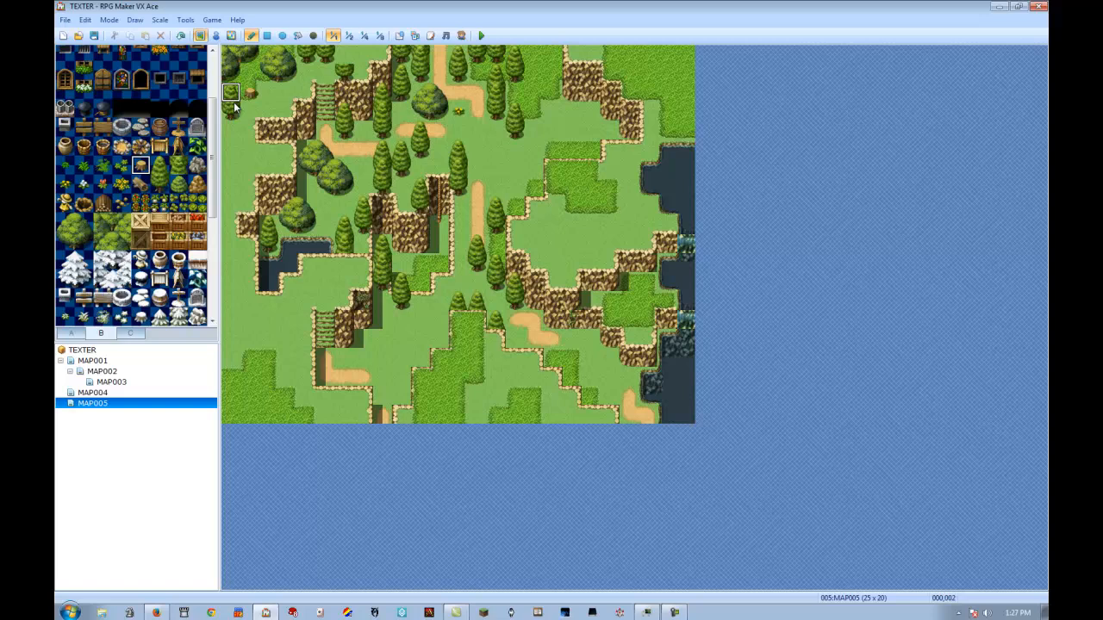
pyautogui.click(165, 168)
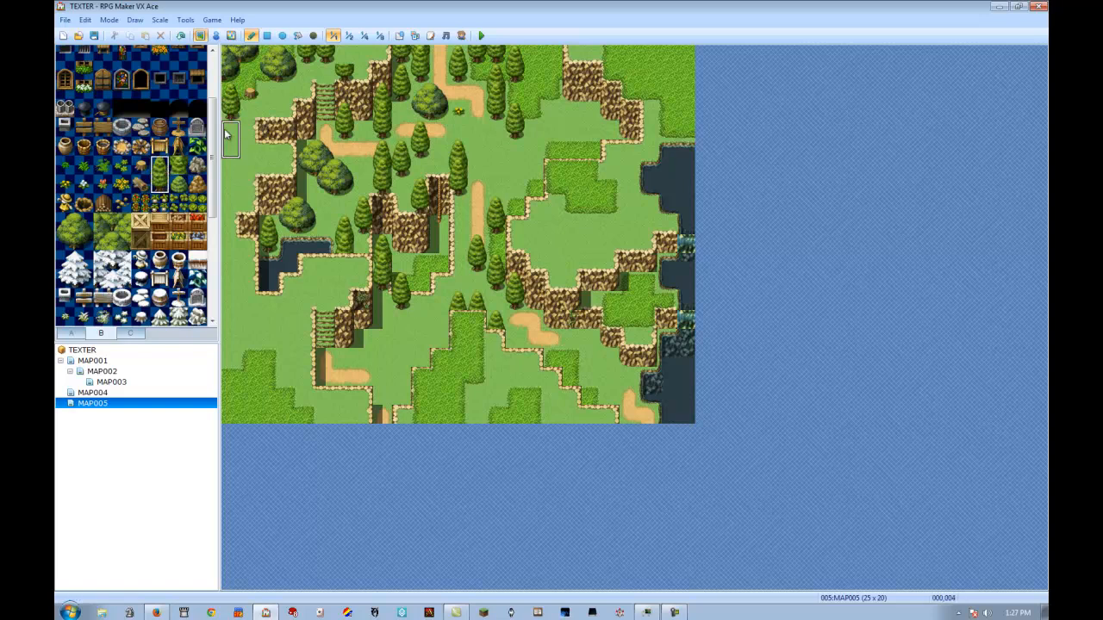
pyautogui.click(229, 114)
pyautogui.click(179, 165)
pyautogui.moveTo(83, 228); pyautogui.dragTo(84, 240)
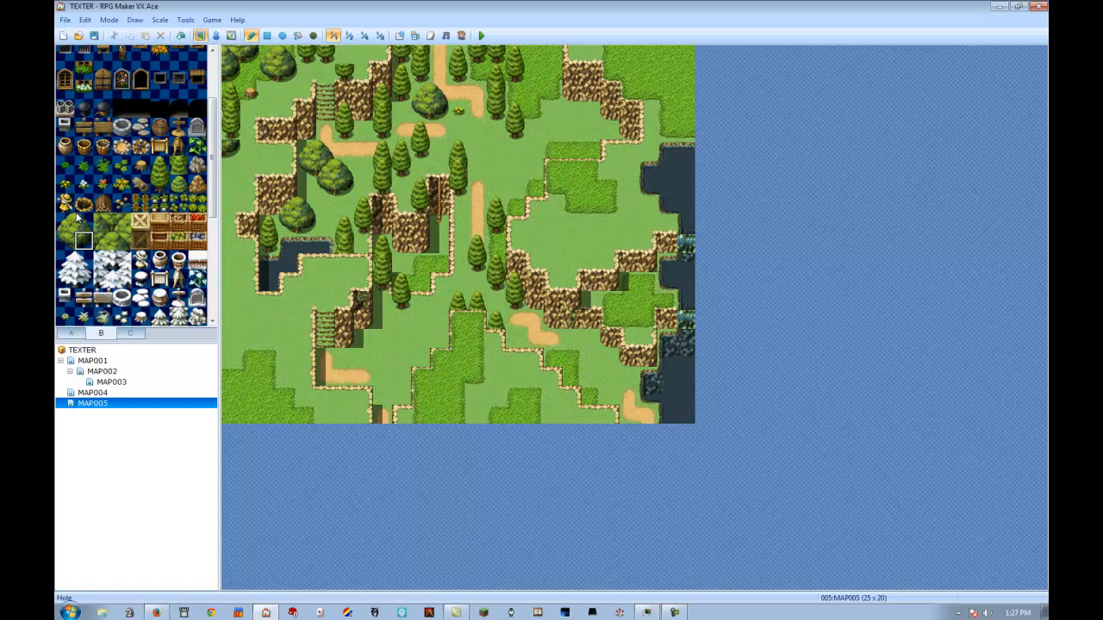
pyautogui.moveTo(161, 165); pyautogui.dragTo(160, 184)
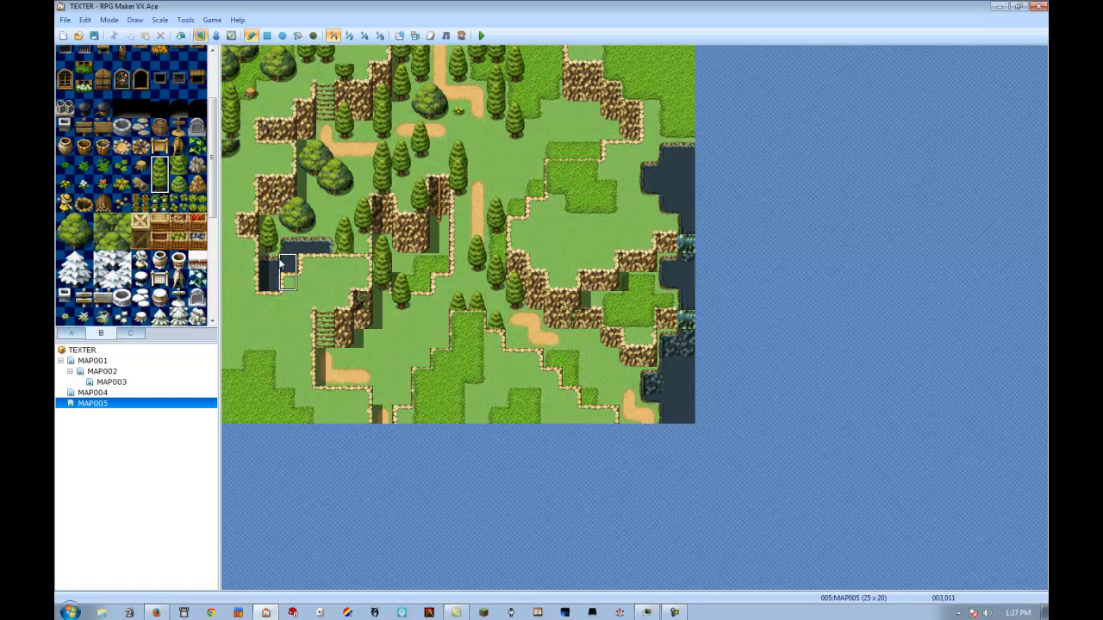
pyautogui.moveTo(229, 153); pyautogui.dragTo(231, 233)
pyautogui.click(234, 226)
pyautogui.click(250, 244)
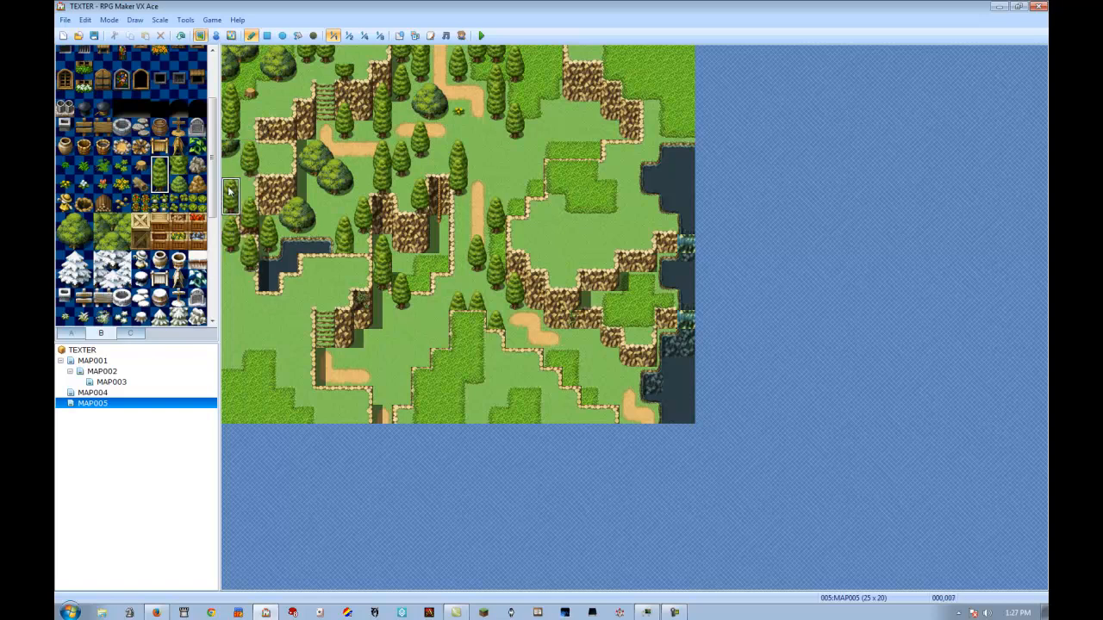
pyautogui.hotkey('ctrl', 'z')
pyautogui.hotkey('ctrl', 'z')
pyautogui.hotkey('ctrl', 'z')
pyautogui.hotkey('ctrl', 'z')
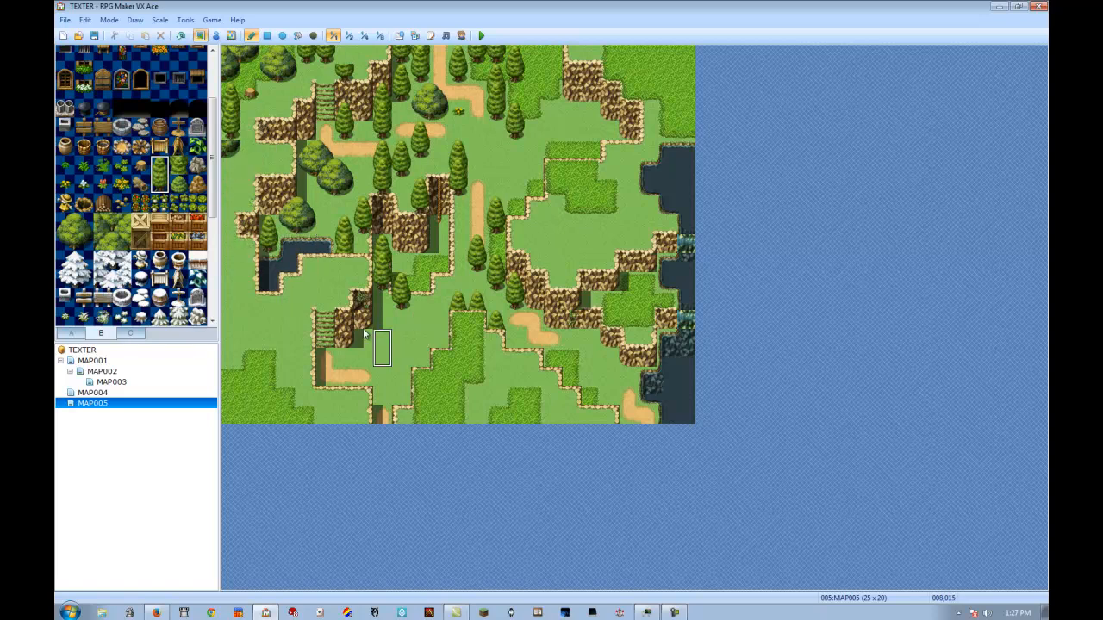
# Widen MAP005 to 27 tiles and shift its contents 2 tiles to the right
pyautogui.rightClick(152, 406)
pyautogui.click(191, 420)
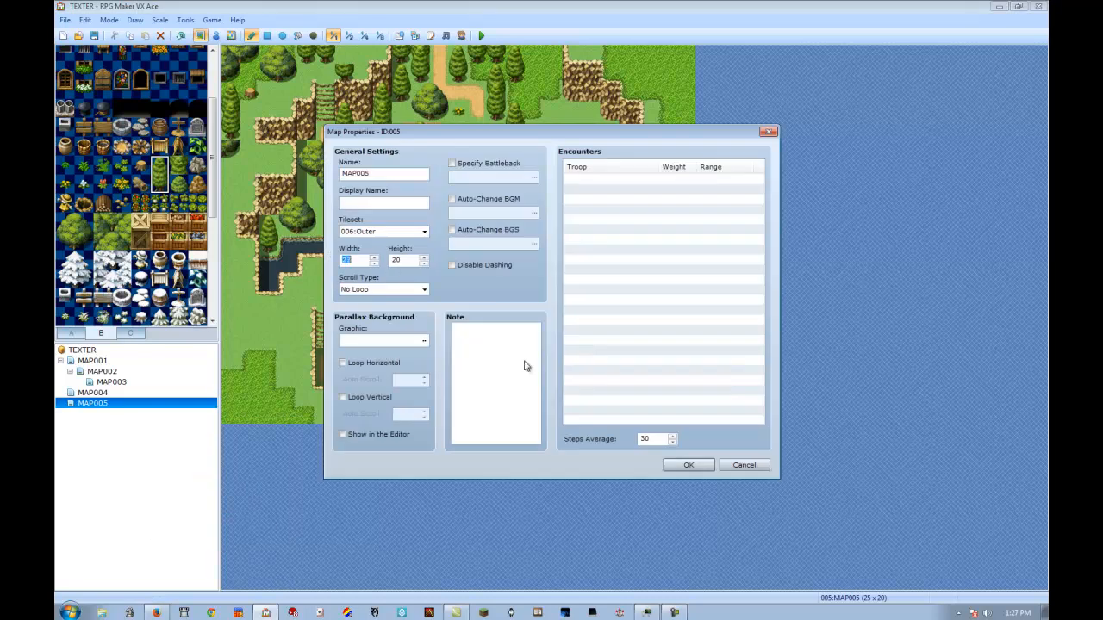
pyautogui.click(694, 465)
pyautogui.rightClick(124, 406)
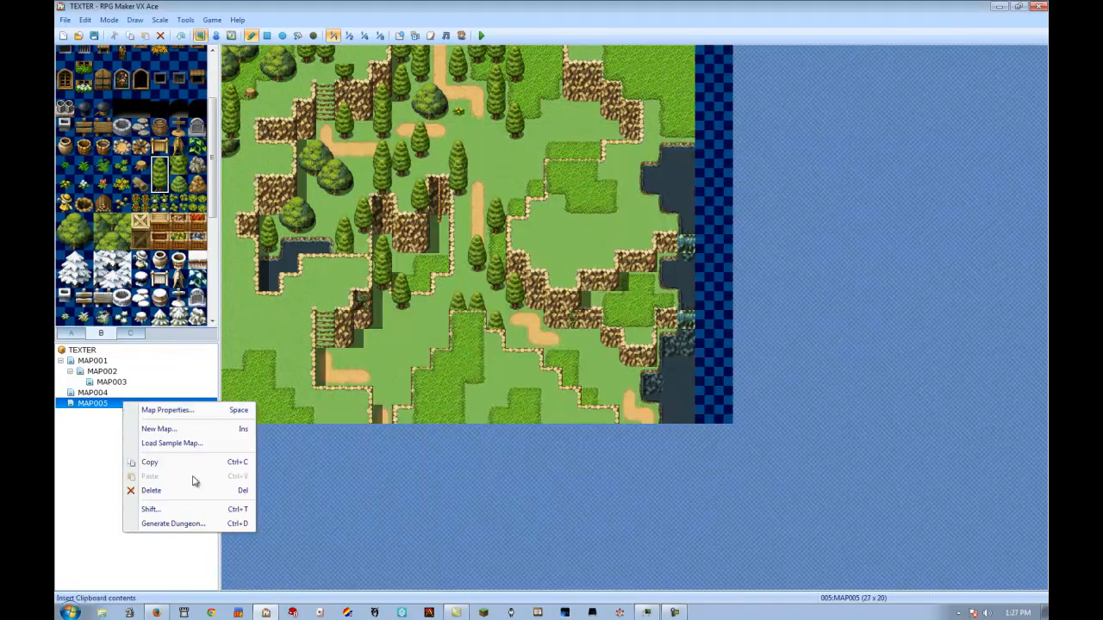
pyautogui.click(182, 510)
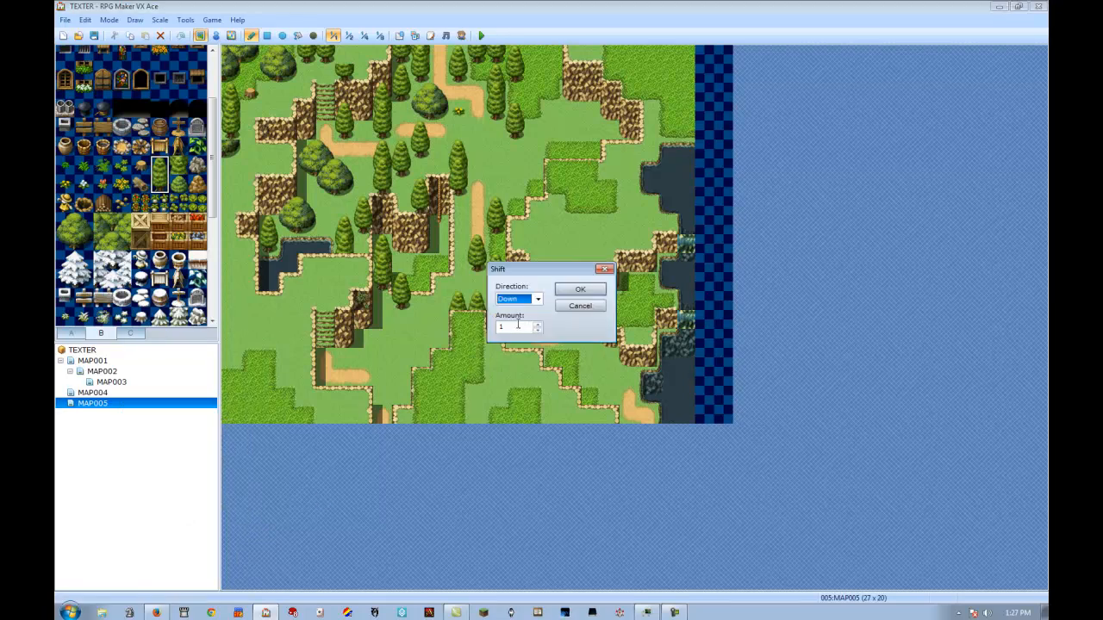
pyautogui.press('Tab')
pyautogui.click(537, 299)
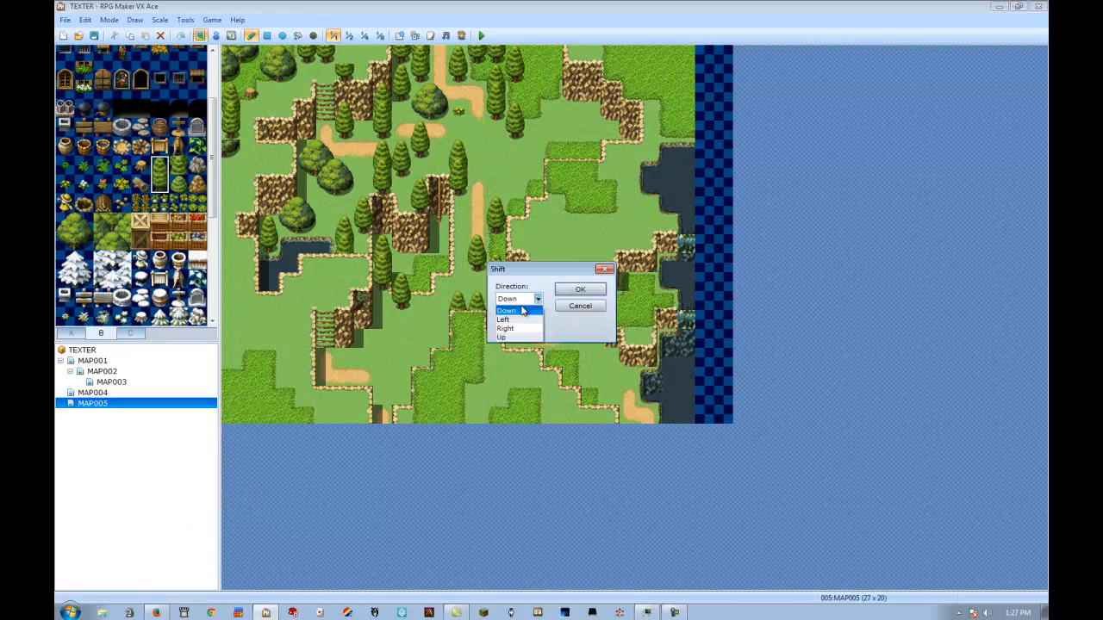
pyautogui.click(508, 329)
pyautogui.click(580, 289)
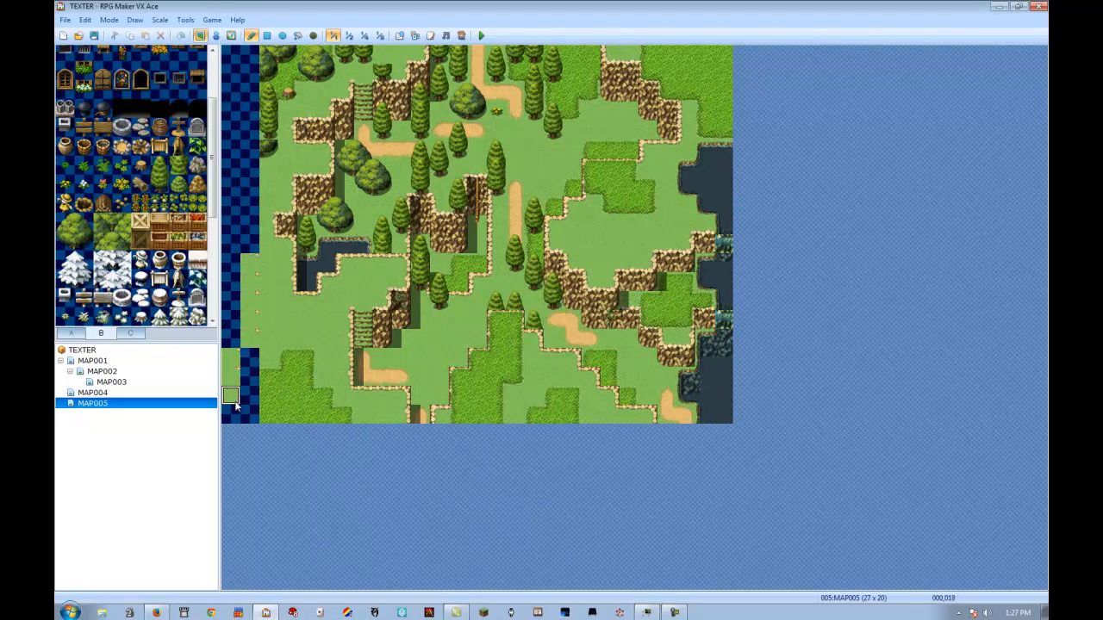
# Fill the empty strip along the map's left edge with grass and extend the tall grass into its upper and lower ends
pyautogui.click(297, 35)
pyautogui.click(247, 164)
pyautogui.click(250, 35)
pyautogui.rightClick(286, 80)
pyautogui.moveTo(247, 92); pyautogui.dragTo(233, 57)
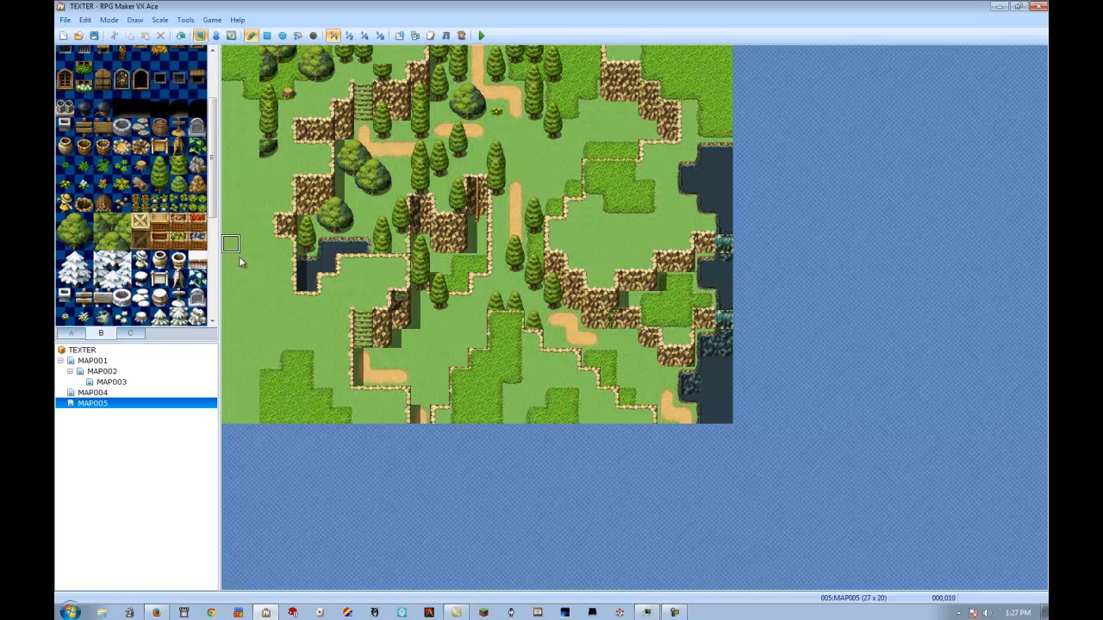
pyautogui.moveTo(251, 409)
pyautogui.mouseDown()
pyautogui.moveTo(251, 355)
pyautogui.moveTo(233, 410)
pyautogui.moveTo(249, 430)
pyautogui.mouseUp()
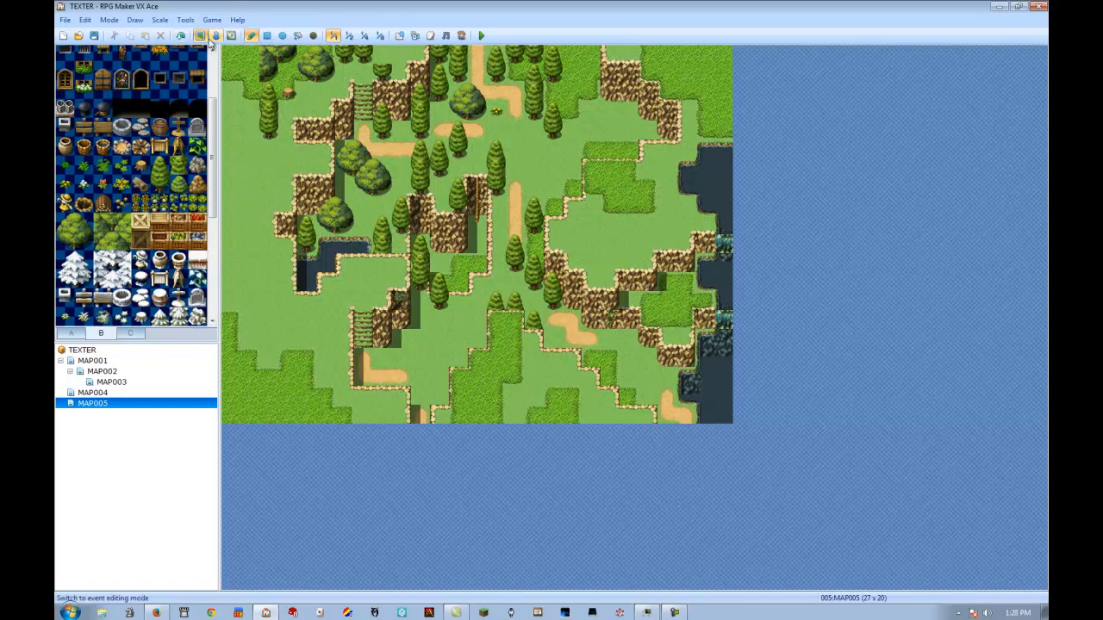
# Place a round tree at the map's left edge and complete the cut-off round tree in the upper-left tall grass
pyautogui.moveTo(73, 242); pyautogui.dragTo(82, 241)
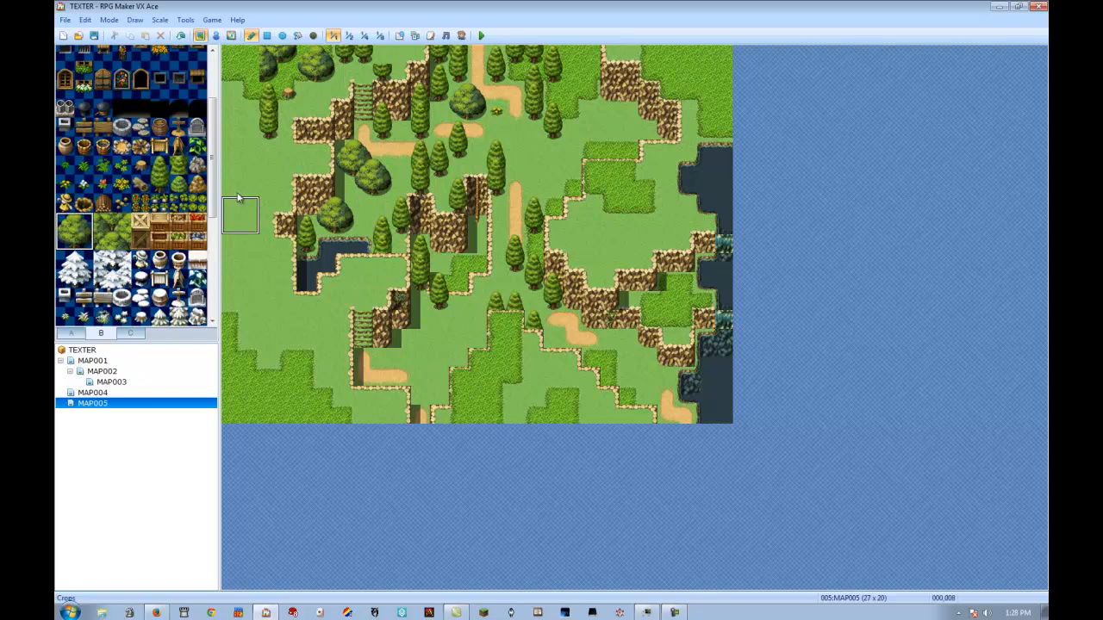
pyautogui.click(231, 150)
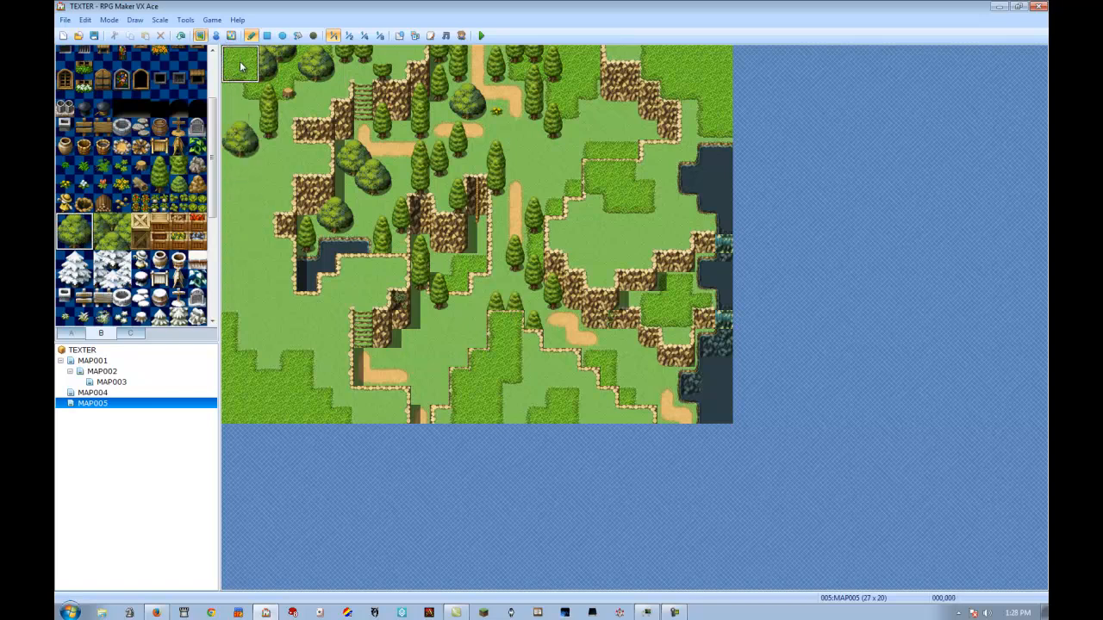
pyautogui.moveTo(65, 223); pyautogui.dragTo(65, 242)
pyautogui.click(255, 61)
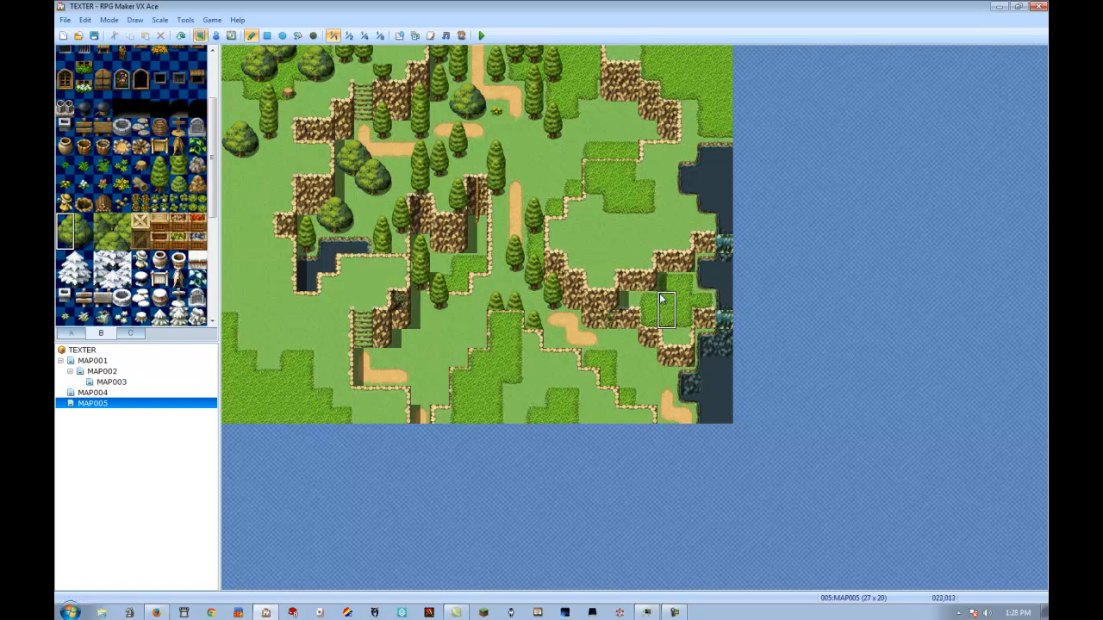
# Draw a stepped ledge at the map's left edge below the round trees and add rock walls beneath its lower edges
pyautogui.rightClick(684, 338)
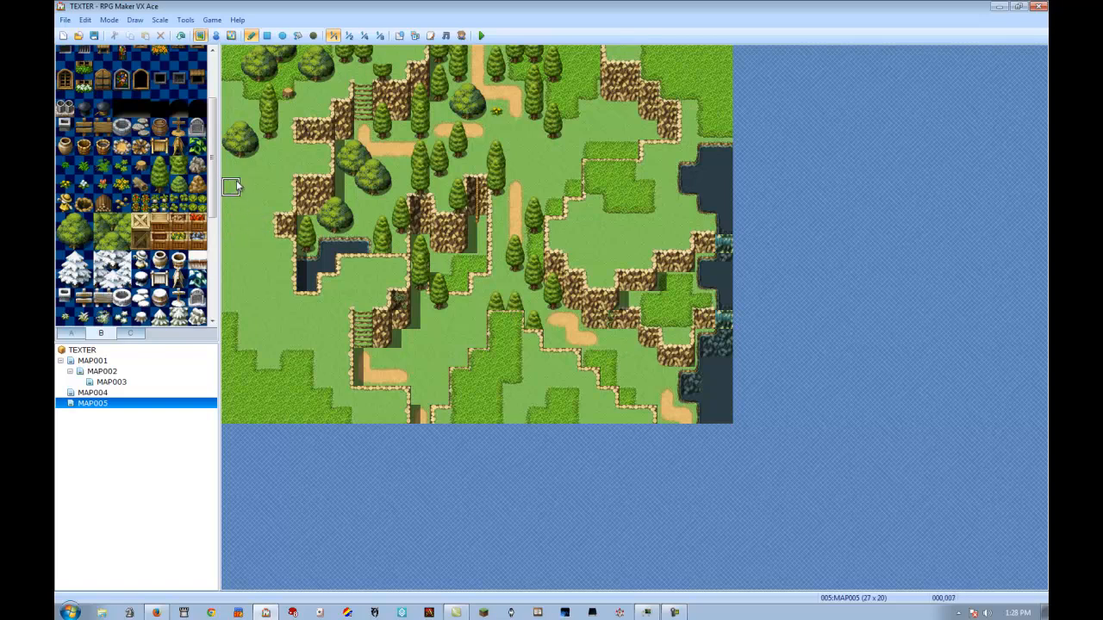
pyautogui.moveTo(228, 183)
pyautogui.mouseDown()
pyautogui.moveTo(230, 242)
pyautogui.moveTo(249, 184)
pyautogui.moveTo(238, 160)
pyautogui.mouseUp()
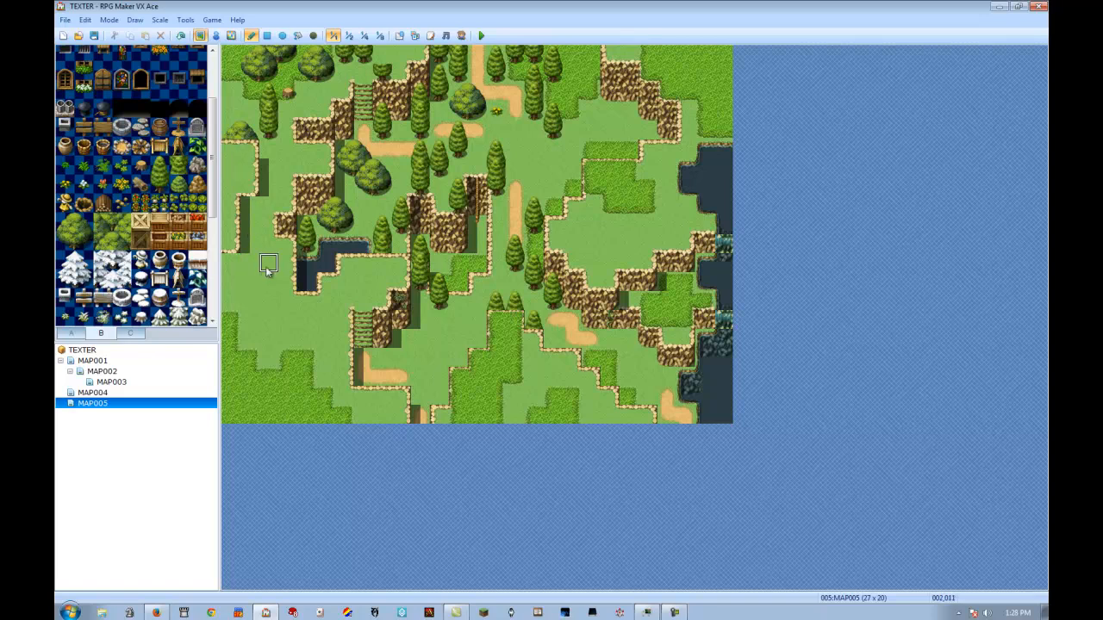
pyautogui.click(243, 207)
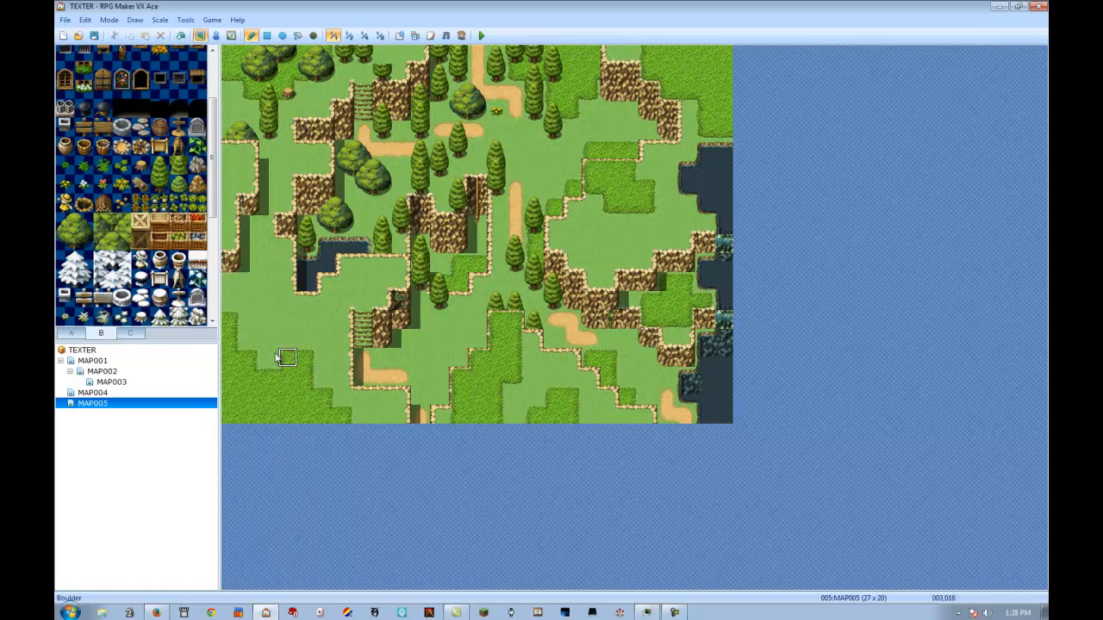
# Draw a stepped ledge across the map's lower-left corner and add rock walls under its edge at the bottom-left
pyautogui.click(231, 315)
pyautogui.moveTo(246, 344)
pyautogui.mouseDown()
pyautogui.moveTo(318, 372)
pyautogui.moveTo(315, 409)
pyautogui.moveTo(243, 375)
pyautogui.moveTo(232, 350)
pyautogui.moveTo(229, 376)
pyautogui.moveTo(301, 377)
pyautogui.mouseUp()
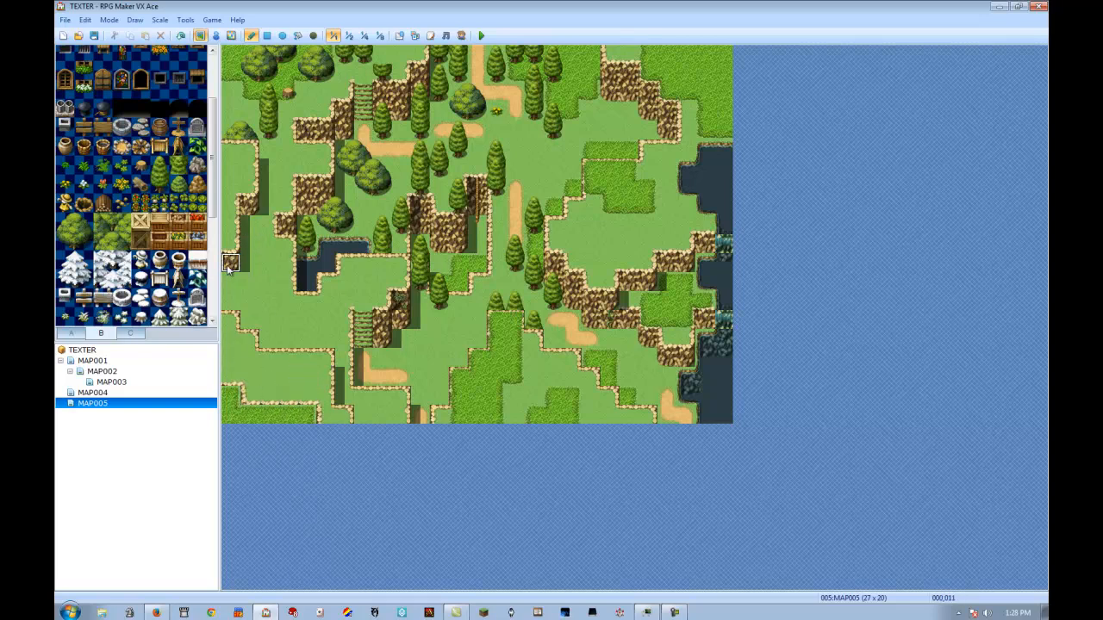
pyautogui.click(235, 400)
pyautogui.click(249, 403)
pyautogui.moveTo(249, 402); pyautogui.dragTo(316, 402)
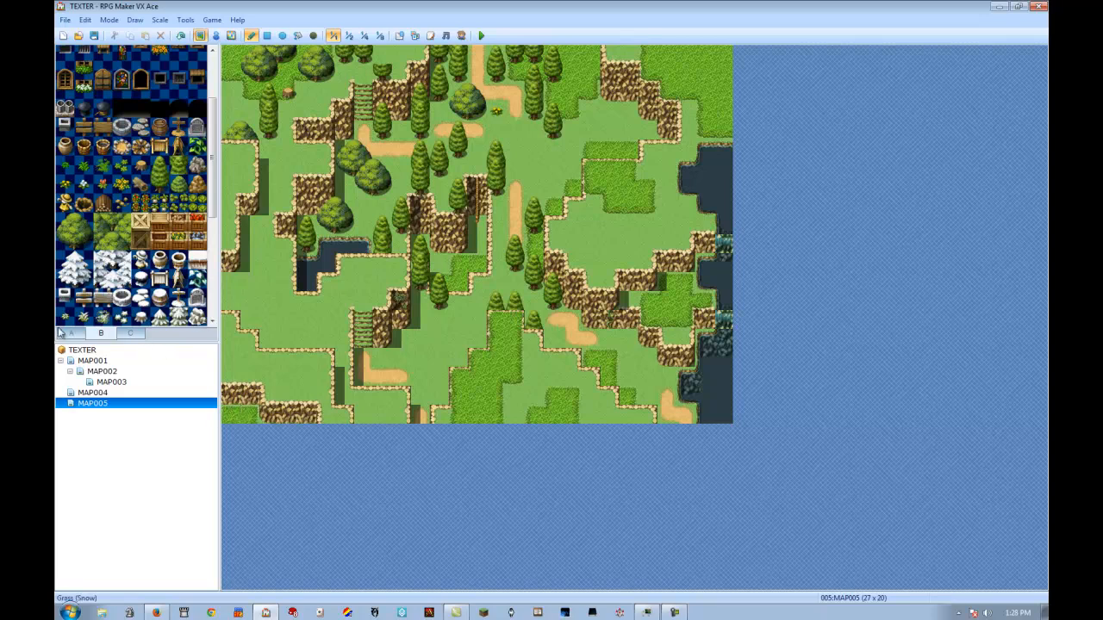
# Paint a patch of tall grass in the middle of the lower-left ledge
pyautogui.click(71, 332)
pyautogui.scroll(5, 117, 224)
pyautogui.click(142, 99)
pyautogui.moveTo(271, 365)
pyautogui.mouseDown()
pyautogui.moveTo(306, 395)
pyautogui.moveTo(284, 365)
pyautogui.mouseUp()
pyautogui.click(288, 376)
pyautogui.click(249, 339)
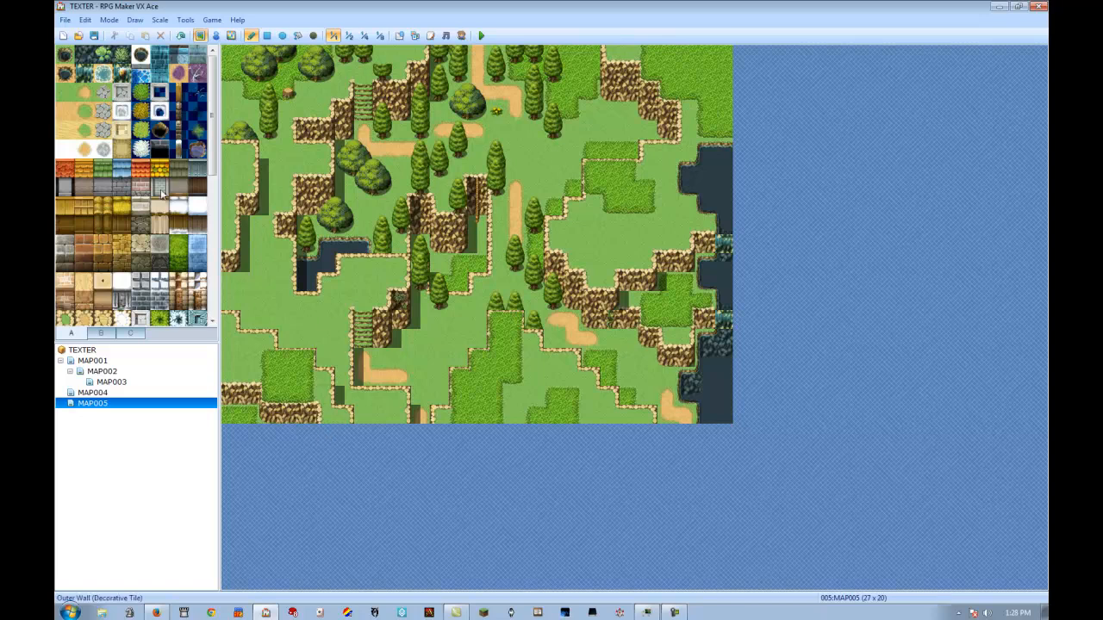
# Place a column of overlapping conifers along the right edge of the lower-left ledge, beside the dirt path
pyautogui.click(102, 333)
pyautogui.scroll(-1, 138, 190)
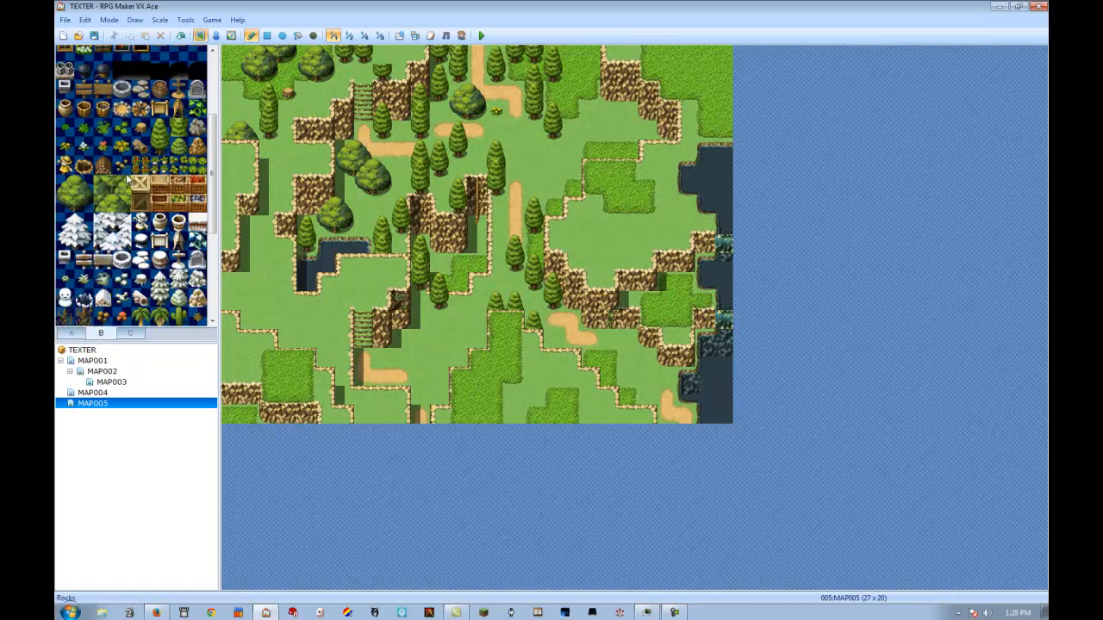
pyautogui.click(344, 368)
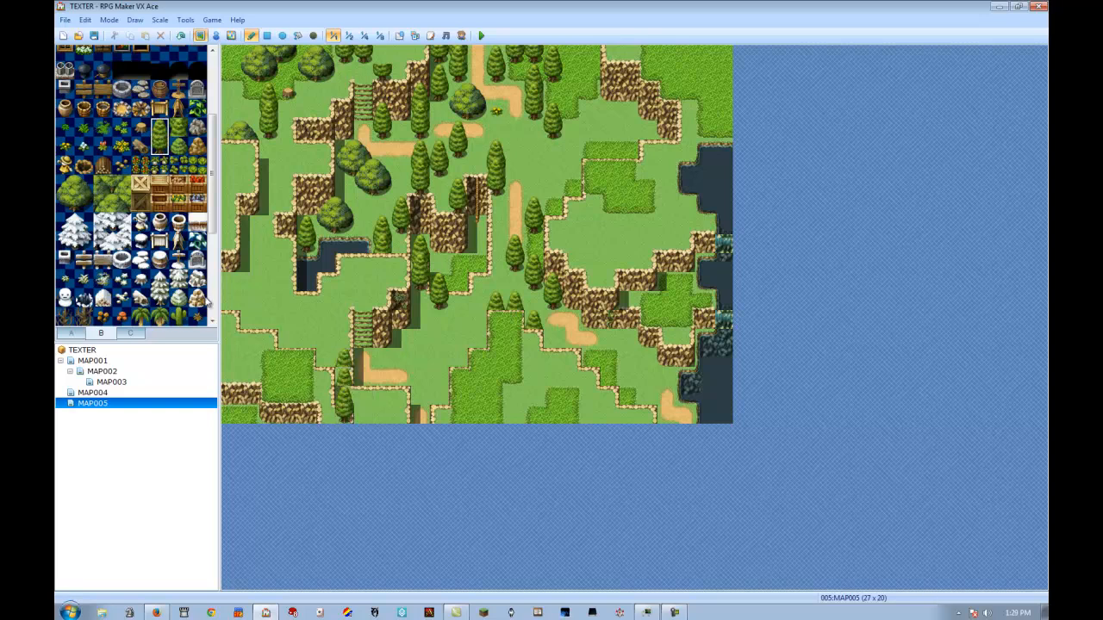
pyautogui.click(181, 128)
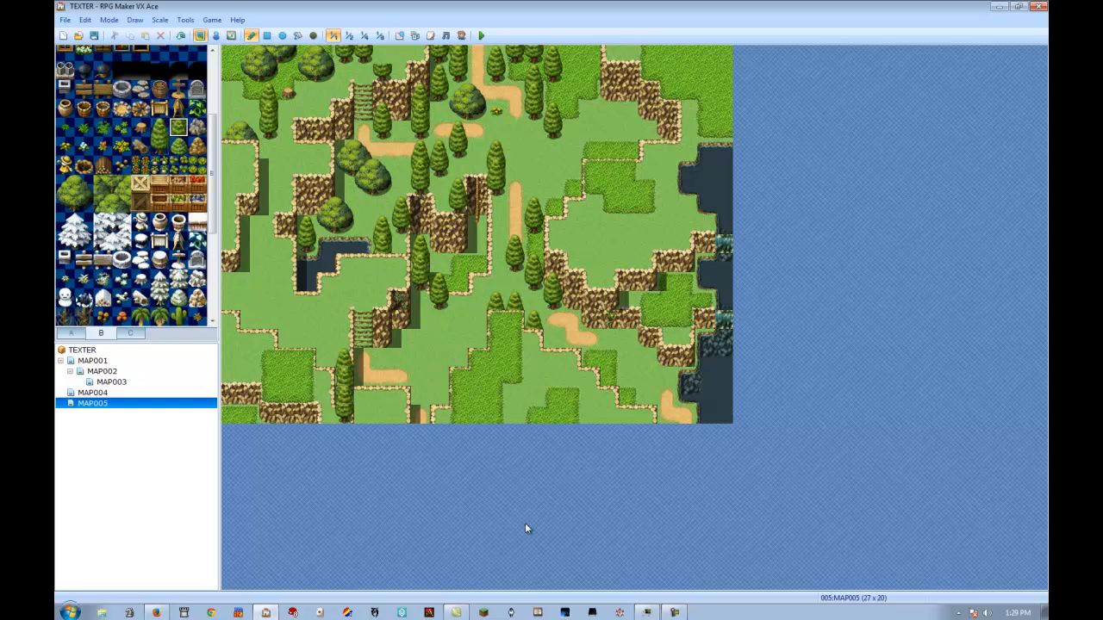
# Draw a stepped pond at the map's left edge, directly above the lower-left ledge
pyautogui.click(67, 184)
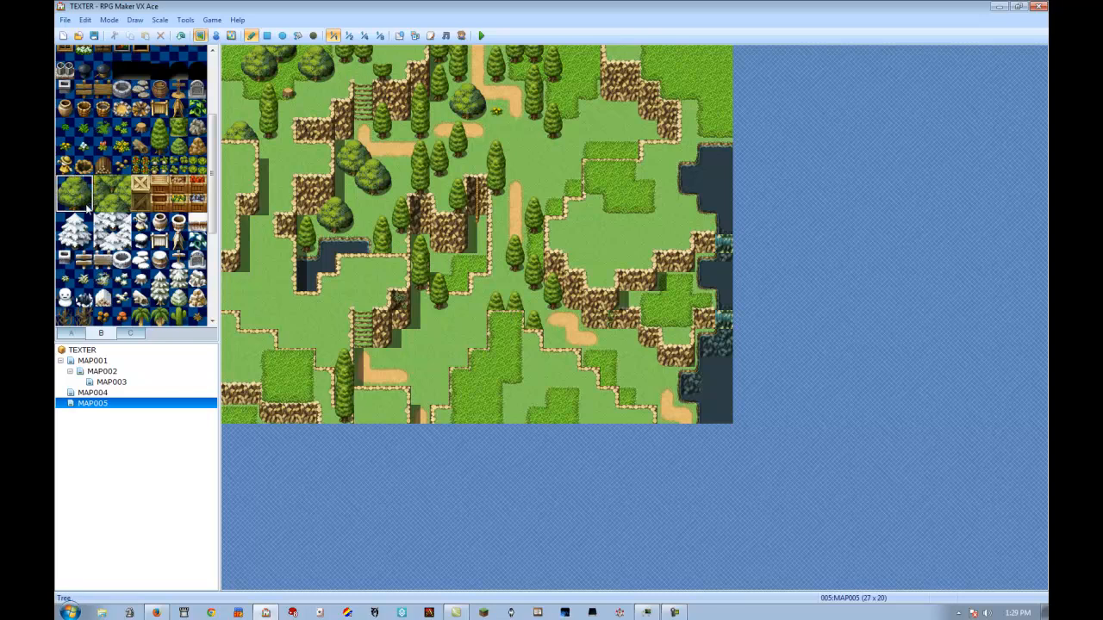
pyautogui.rightClick(306, 282)
pyautogui.moveTo(224, 285)
pyautogui.mouseDown()
pyautogui.moveTo(246, 290)
pyautogui.moveTo(259, 325)
pyautogui.moveTo(236, 307)
pyautogui.moveTo(272, 321)
pyautogui.moveTo(263, 306)
pyautogui.moveTo(272, 360)
pyautogui.mouseUp()
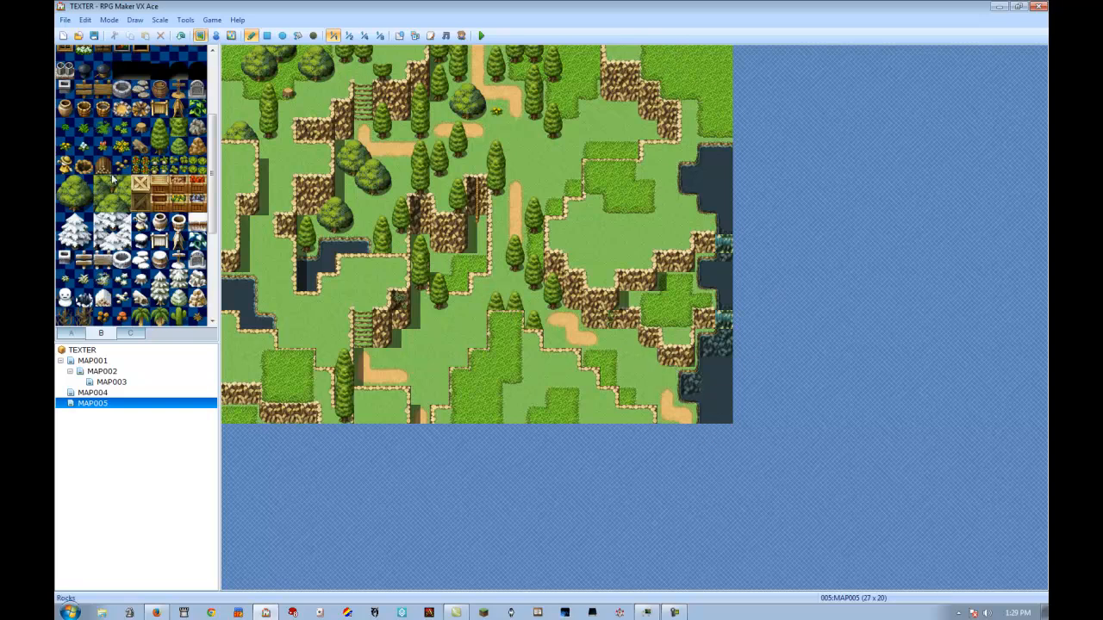
# Place two overlapping round trees left of the upper-right cliff and one at the lower-right corner of the central tall-grass ledge
pyautogui.click(74, 185)
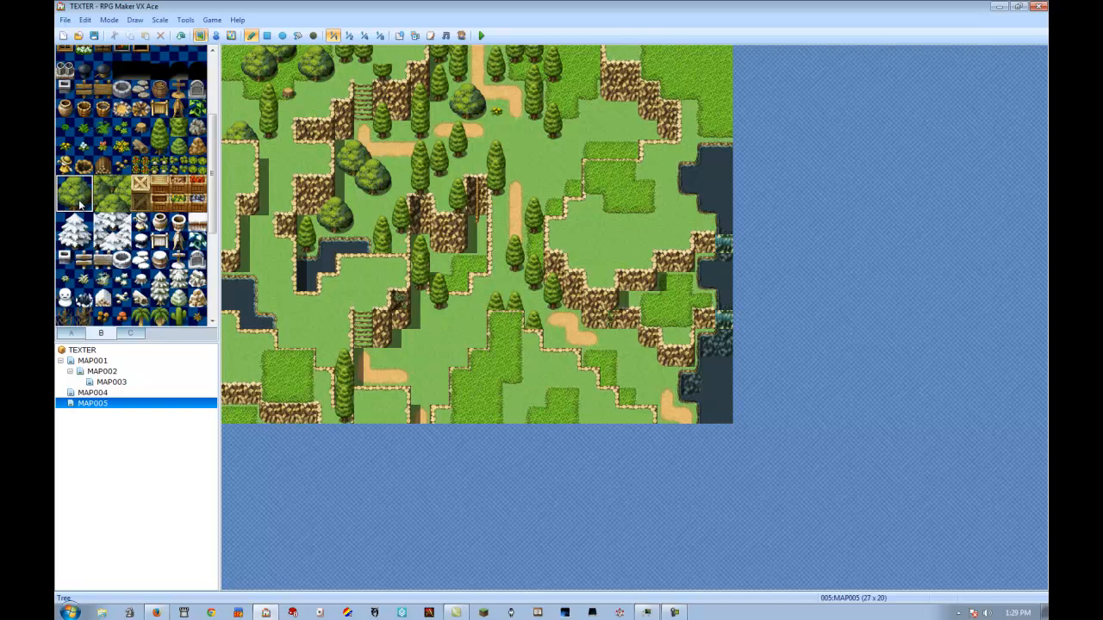
pyautogui.click(572, 93)
pyautogui.click(591, 112)
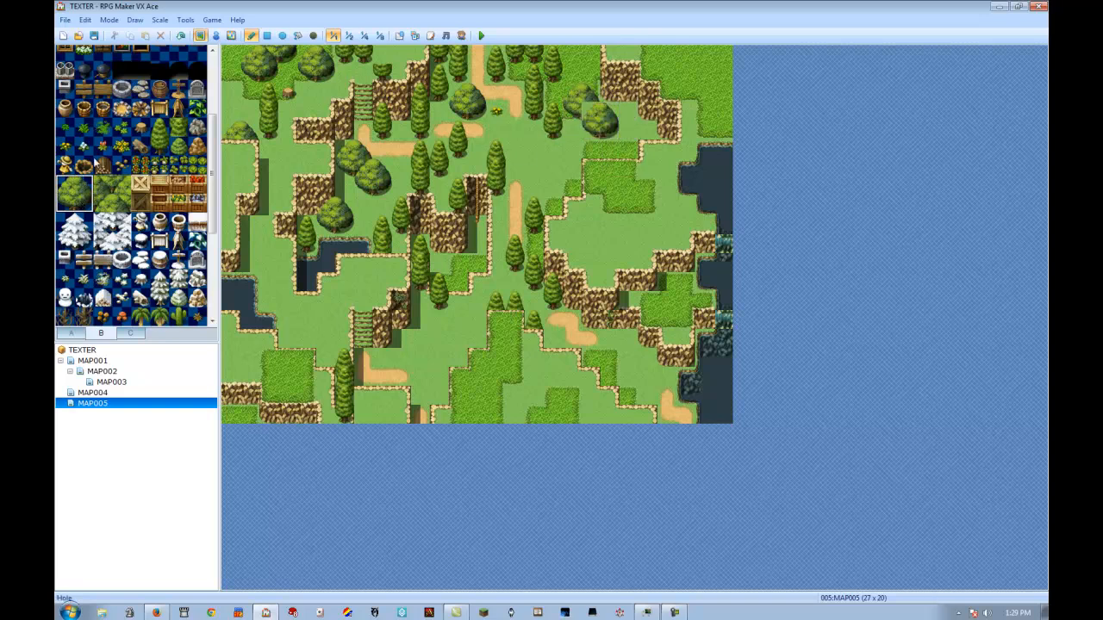
pyautogui.click(103, 203)
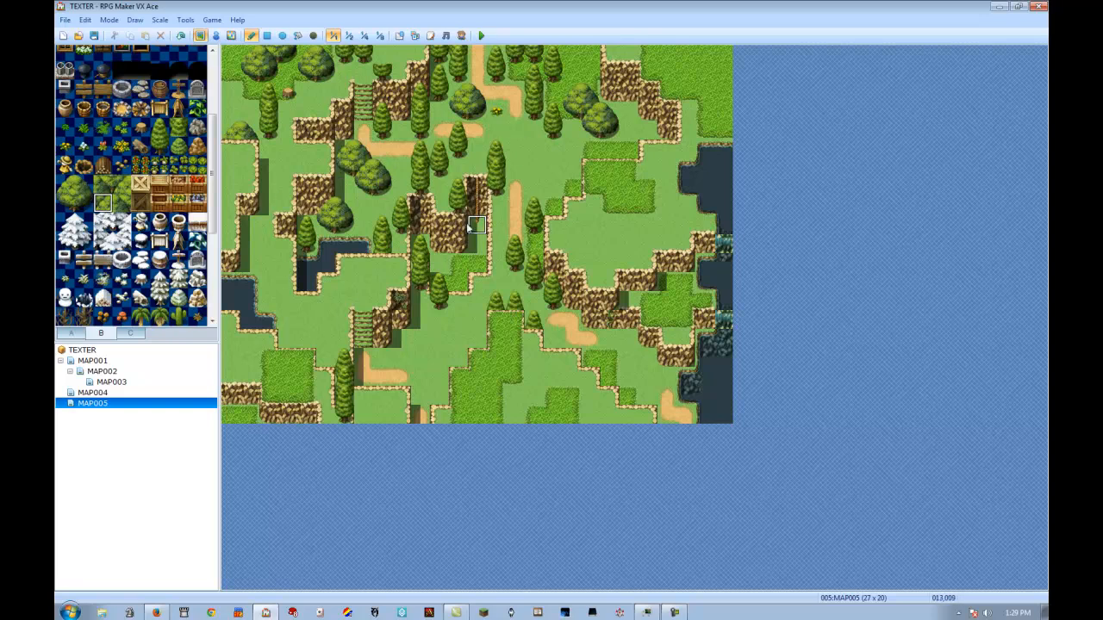
pyautogui.moveTo(79, 184); pyautogui.dragTo(77, 201)
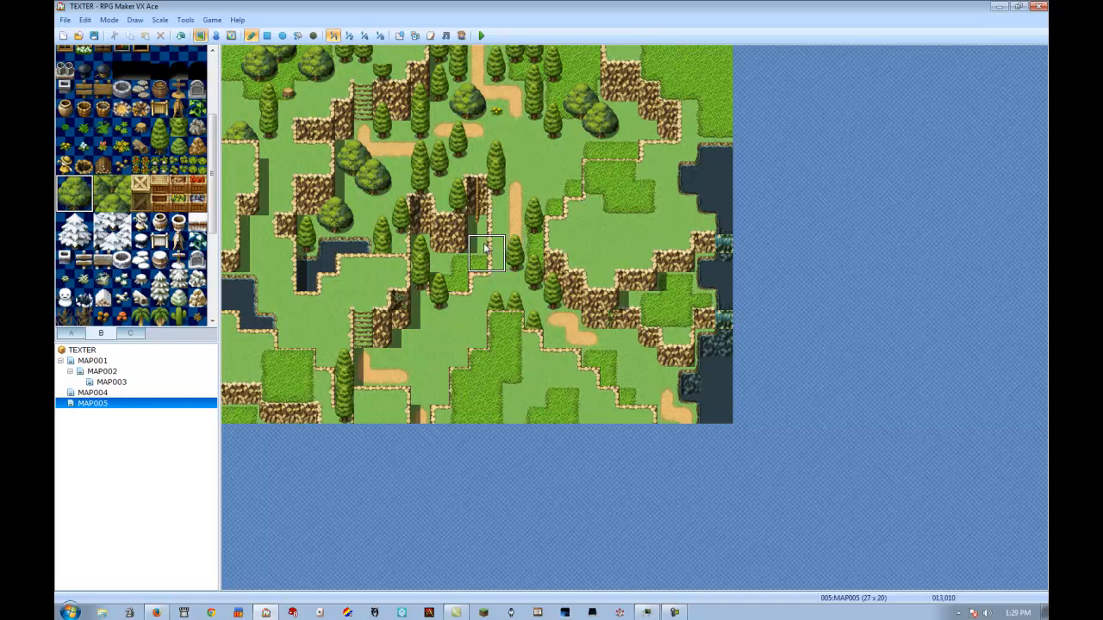
pyautogui.click(487, 269)
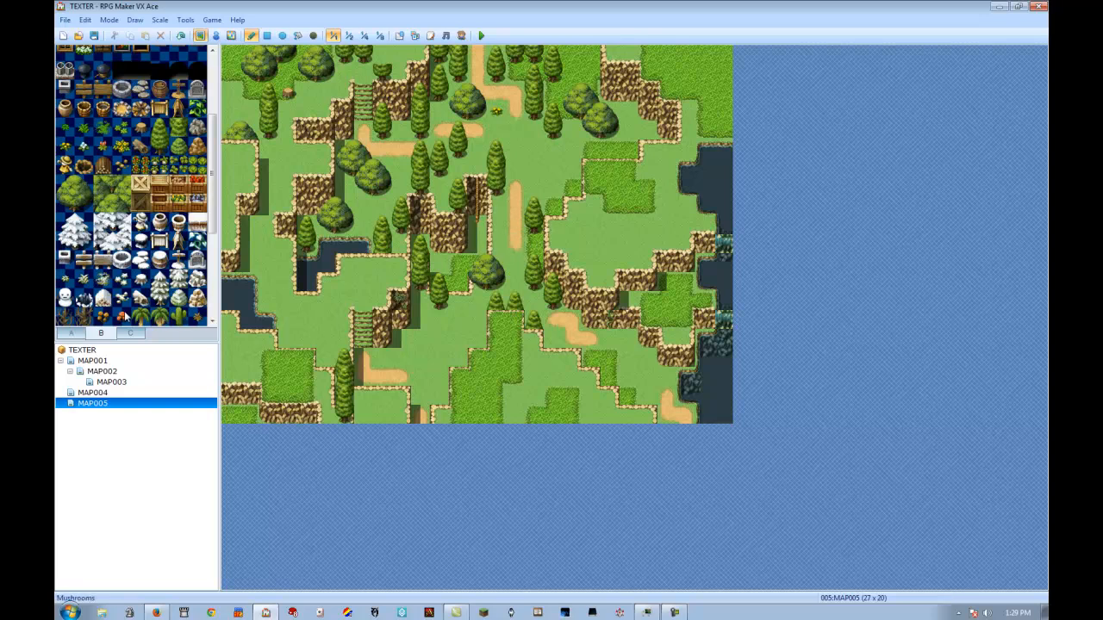
# Replace the conifers below the central dirt path with dirt, joining it along the cliff base to the lower path
pyautogui.scroll(2, 121, 284)
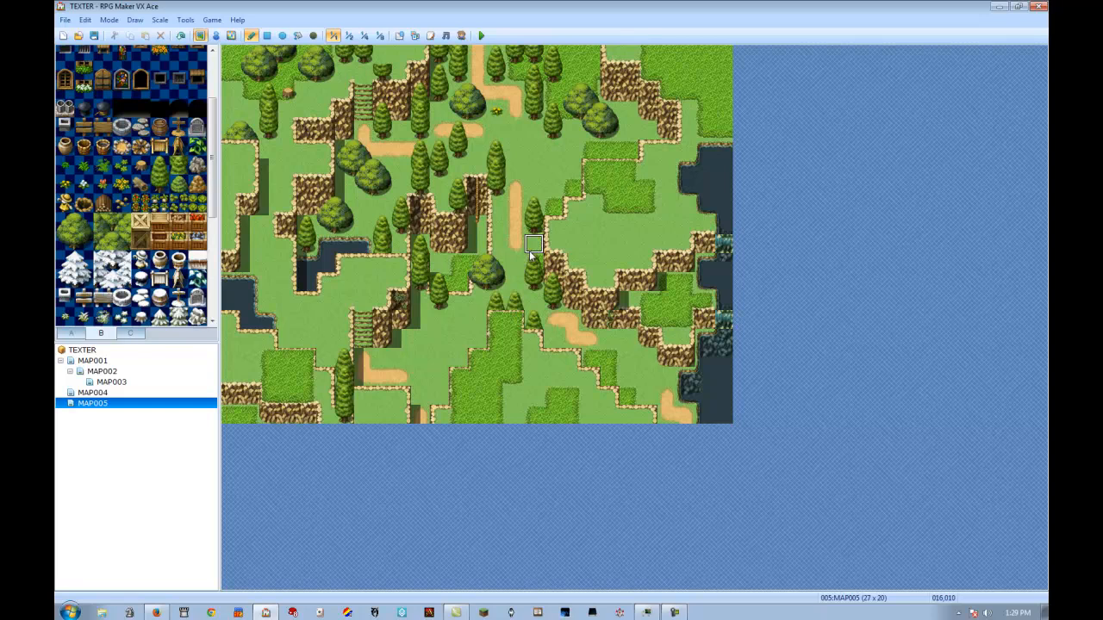
pyautogui.moveTo(534, 244)
pyautogui.mouseDown()
pyautogui.moveTo(514, 263)
pyautogui.moveTo(517, 254)
pyautogui.moveTo(533, 299)
pyautogui.mouseUp()
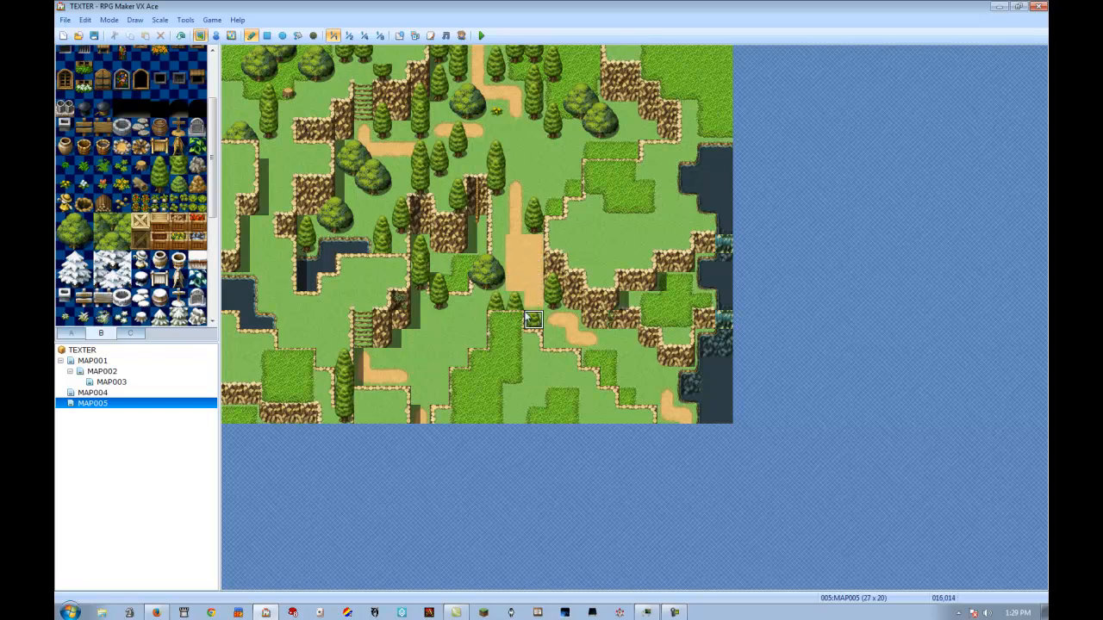
pyautogui.click(548, 304)
pyautogui.click(72, 334)
pyautogui.scroll(-5, 95, 230)
pyautogui.click(162, 318)
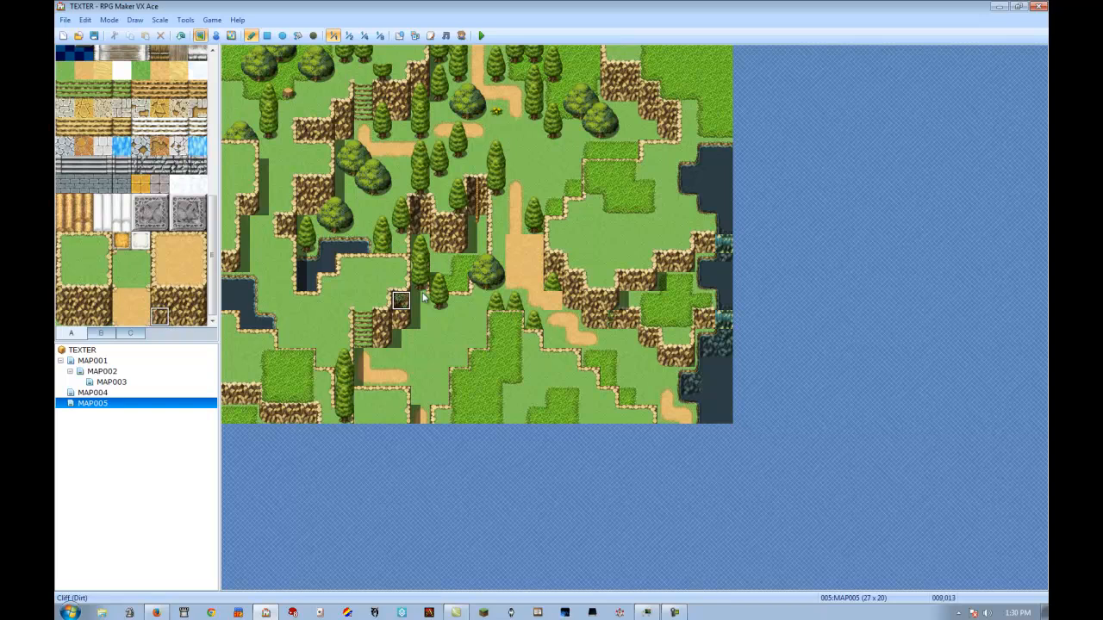
pyautogui.rightClick(556, 320)
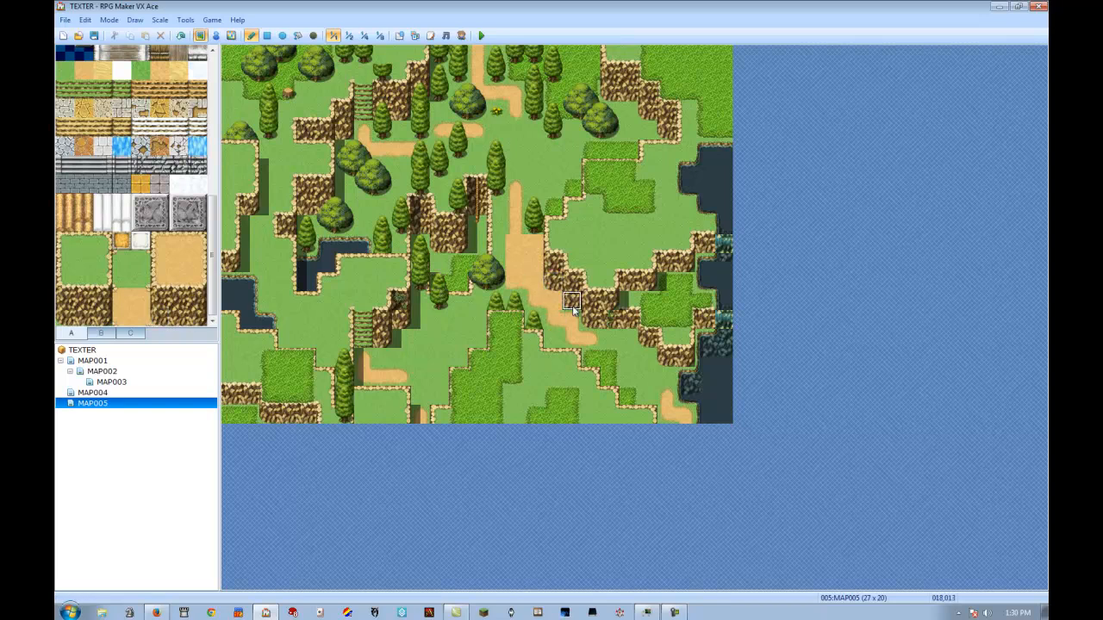
pyautogui.click(516, 282)
pyautogui.click(551, 302)
# Place two separate one-tile dirt patches in the clearing to the right of the lower stairs
pyautogui.click(159, 316)
pyautogui.click(438, 359)
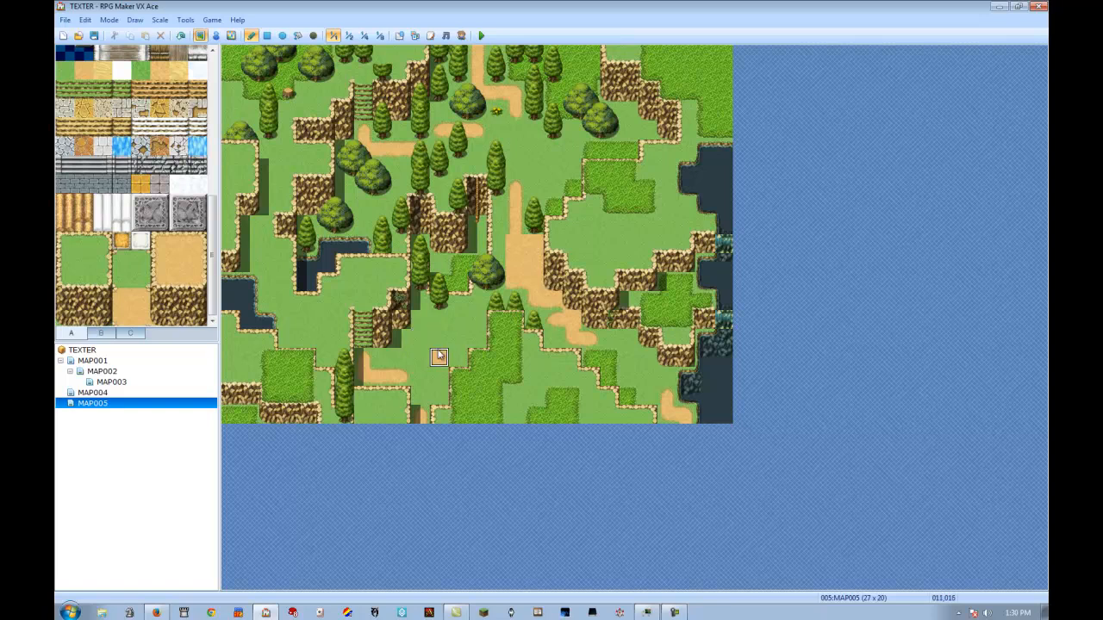
pyautogui.rightClick(428, 382)
pyautogui.click(437, 361)
pyautogui.click(439, 358)
pyautogui.click(436, 326)
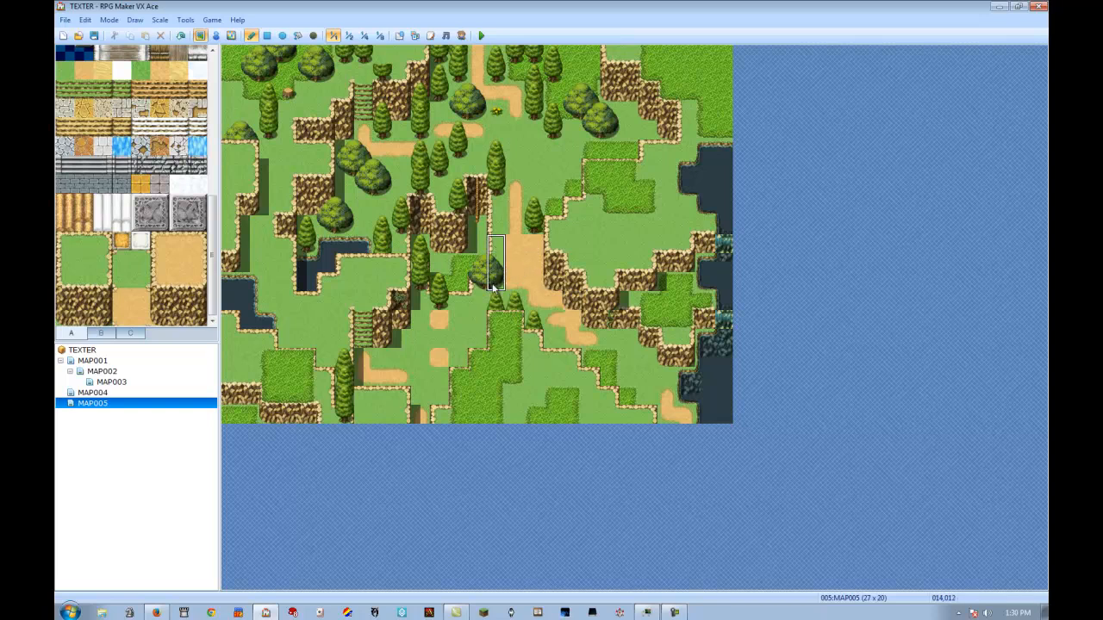
# Trim the widened dirt path's upper-right corner back to grass and scatter small pebbles on two of its tiles
pyautogui.rightClick(534, 226)
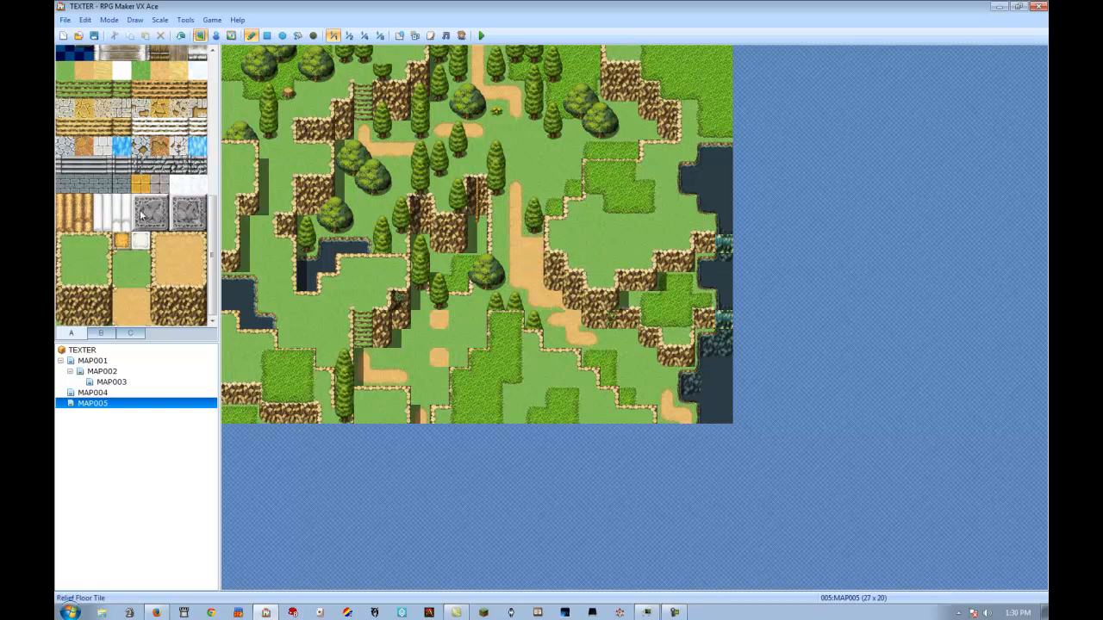
pyautogui.click(104, 334)
pyautogui.scroll(1, 152, 196)
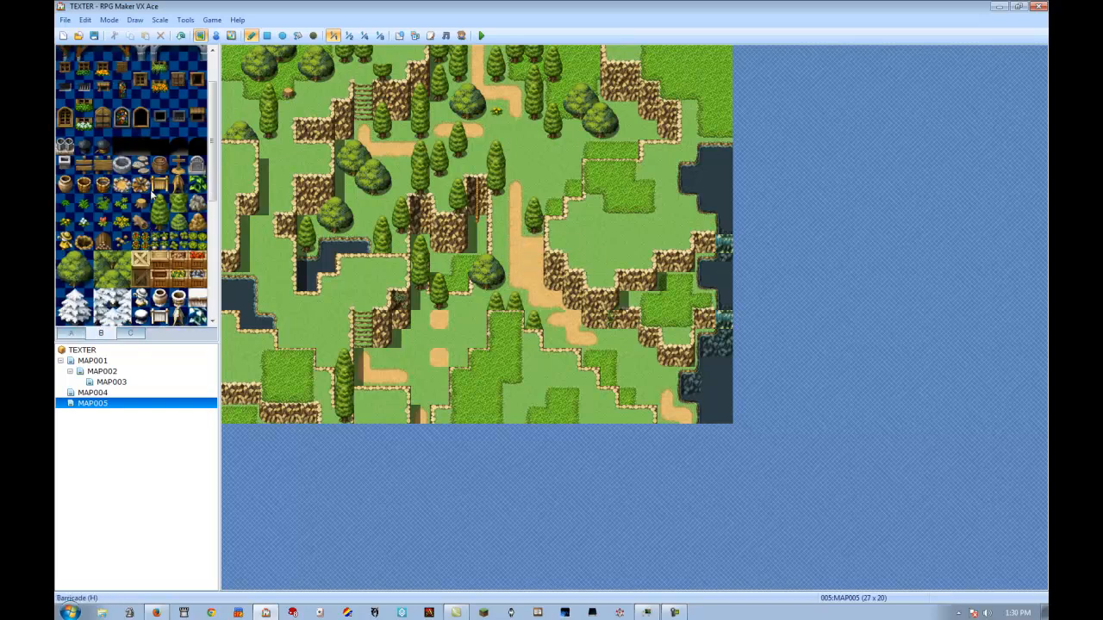
pyautogui.scroll(-2, 144, 226)
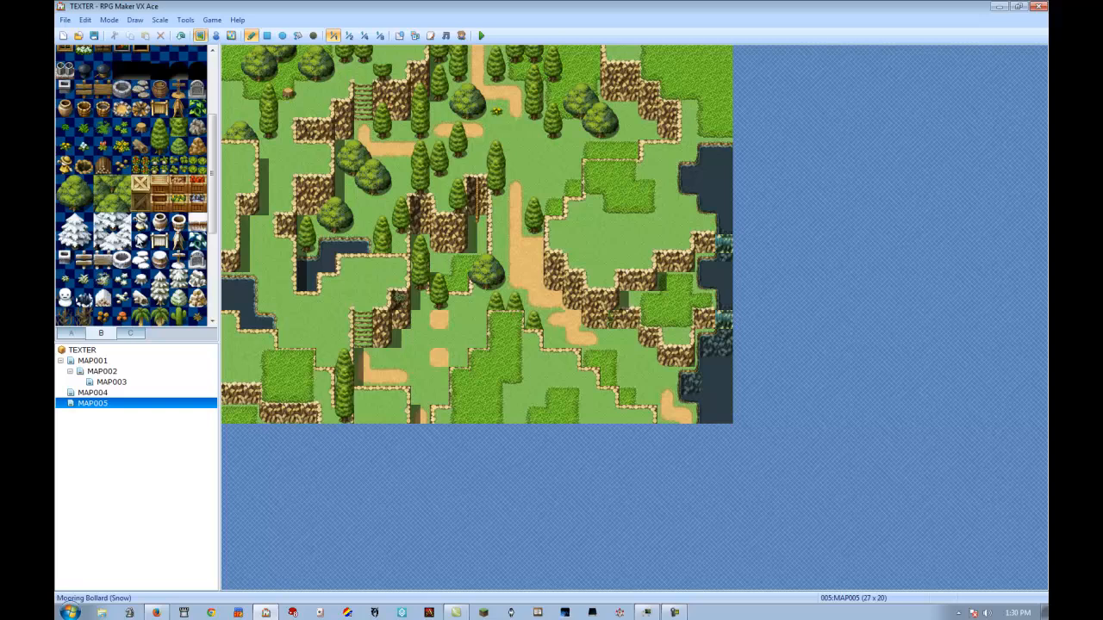
pyautogui.click(73, 335)
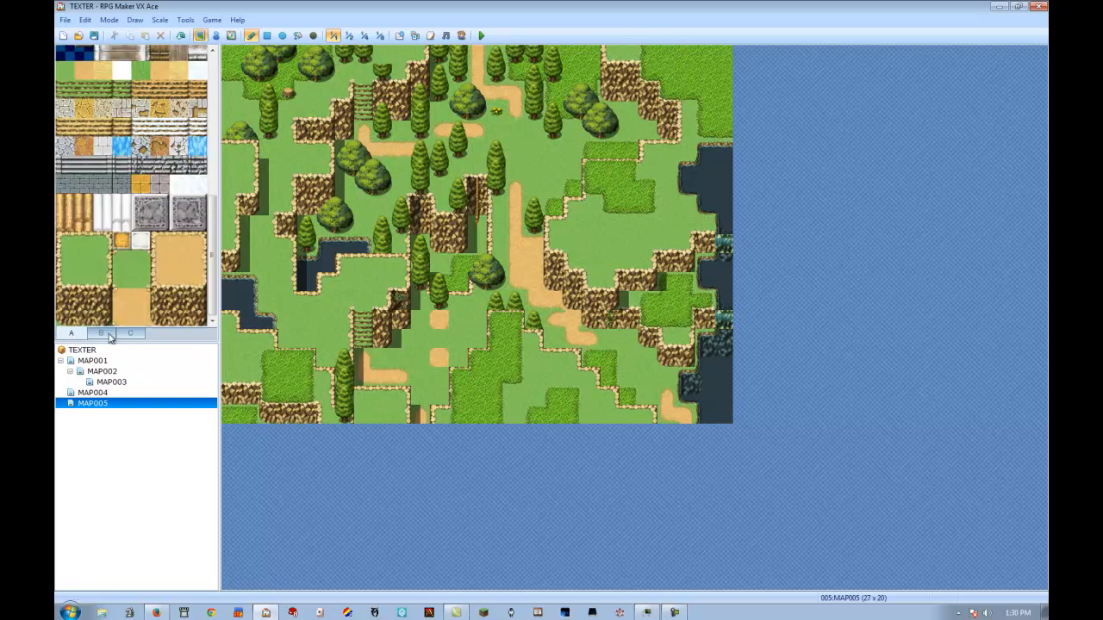
pyautogui.click(109, 335)
pyautogui.click(121, 241)
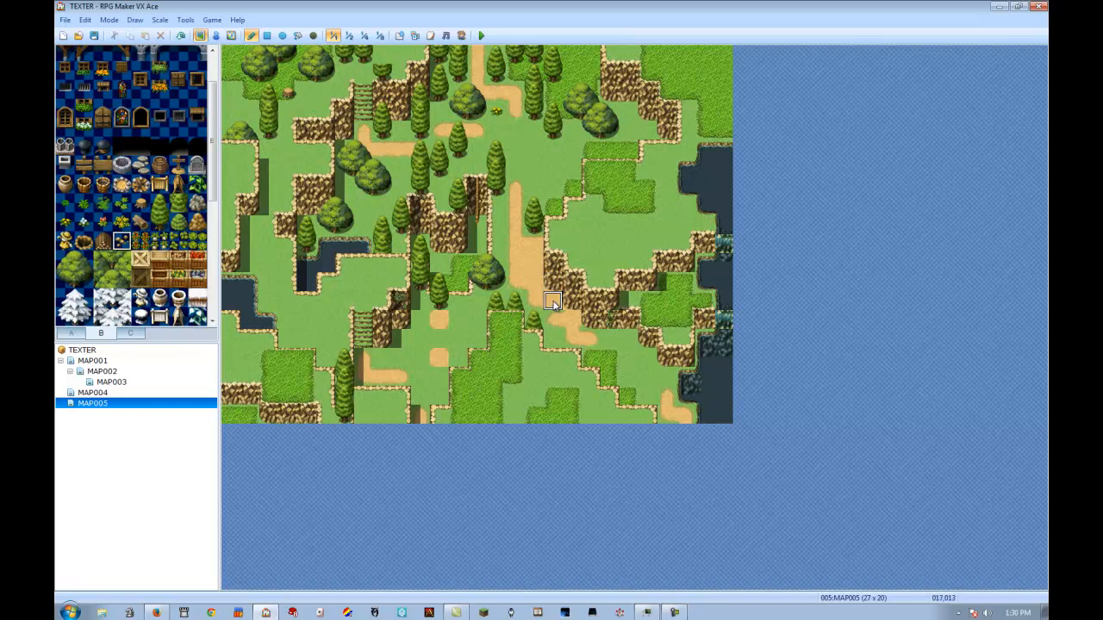
pyautogui.click(515, 262)
# Place brown rocks at the widened path's upper-right corner and on its left edge, replacing the gray boulder tried first
pyautogui.click(197, 203)
pyautogui.click(534, 245)
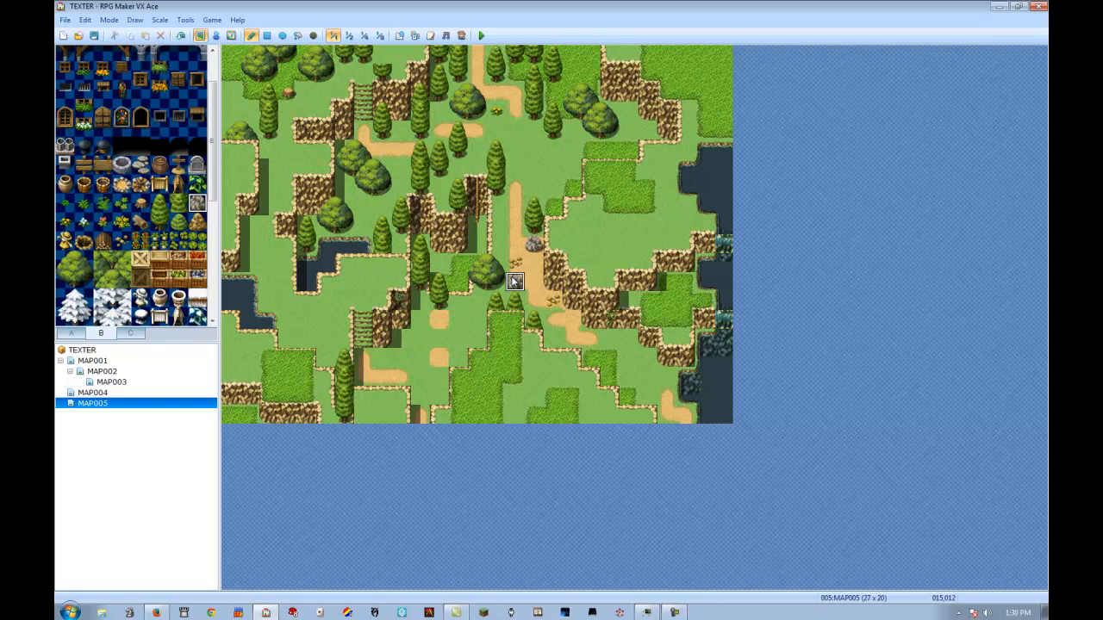
pyautogui.click(197, 222)
pyautogui.click(515, 282)
pyautogui.click(534, 245)
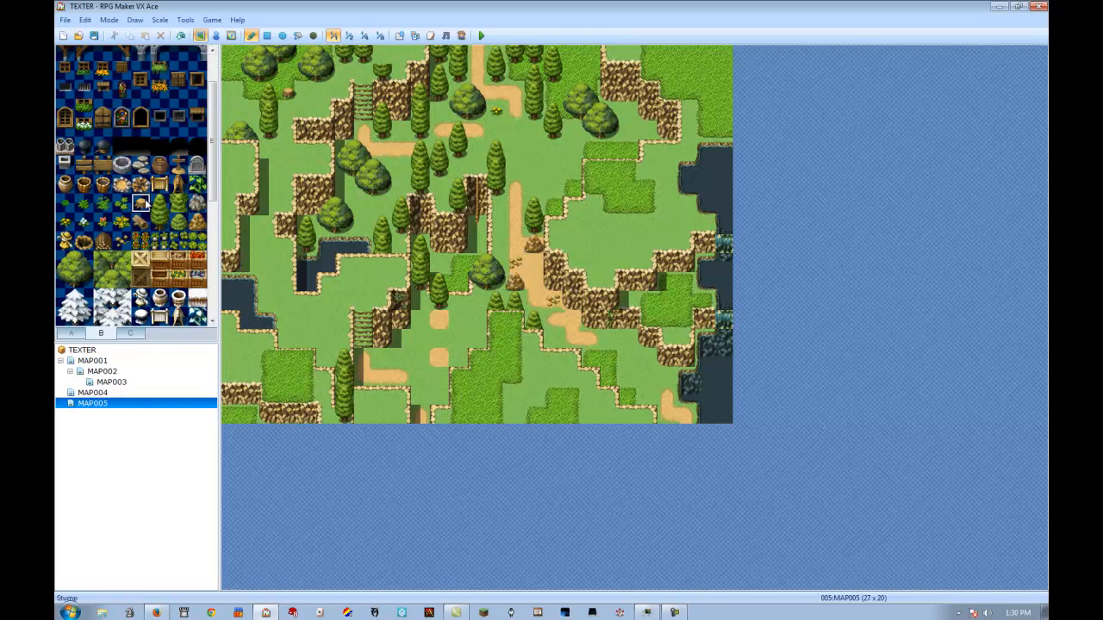
# Try placing the large two-tile-wide dirt pile on the widened path, then undo it
pyautogui.scroll(-5, 144, 204)
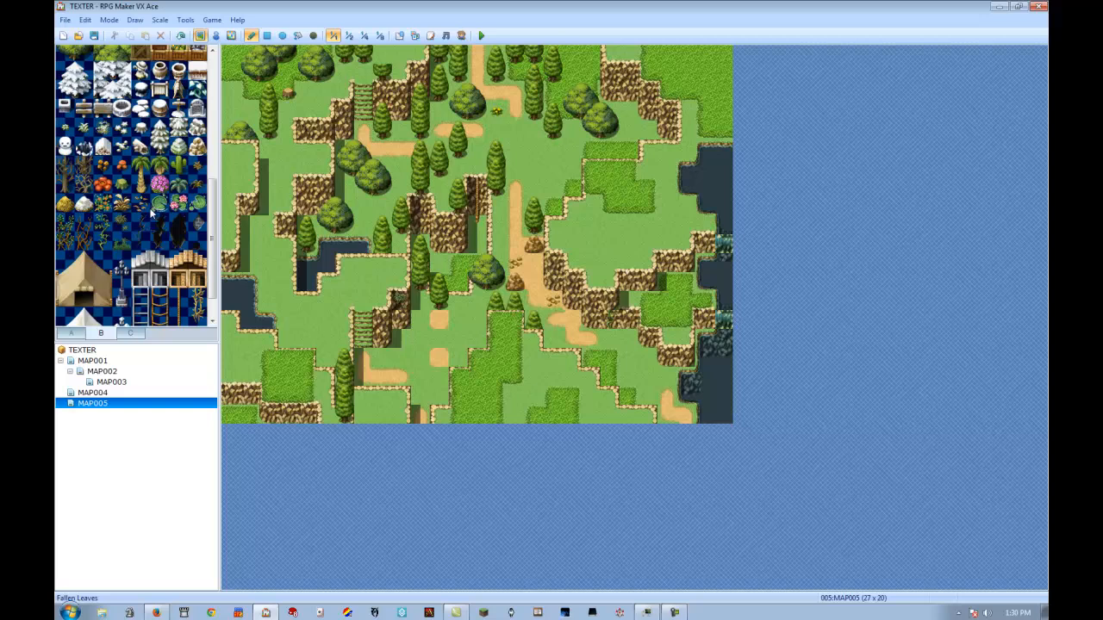
pyautogui.click(130, 333)
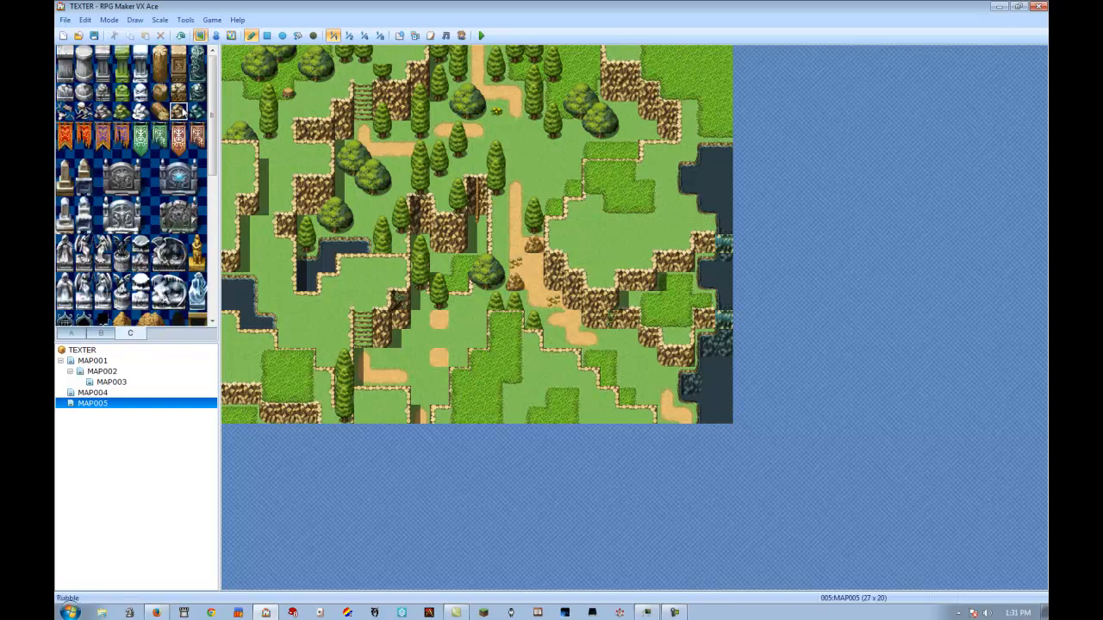
pyautogui.scroll(-4, 156, 156)
pyautogui.click(144, 140)
pyautogui.click(509, 256)
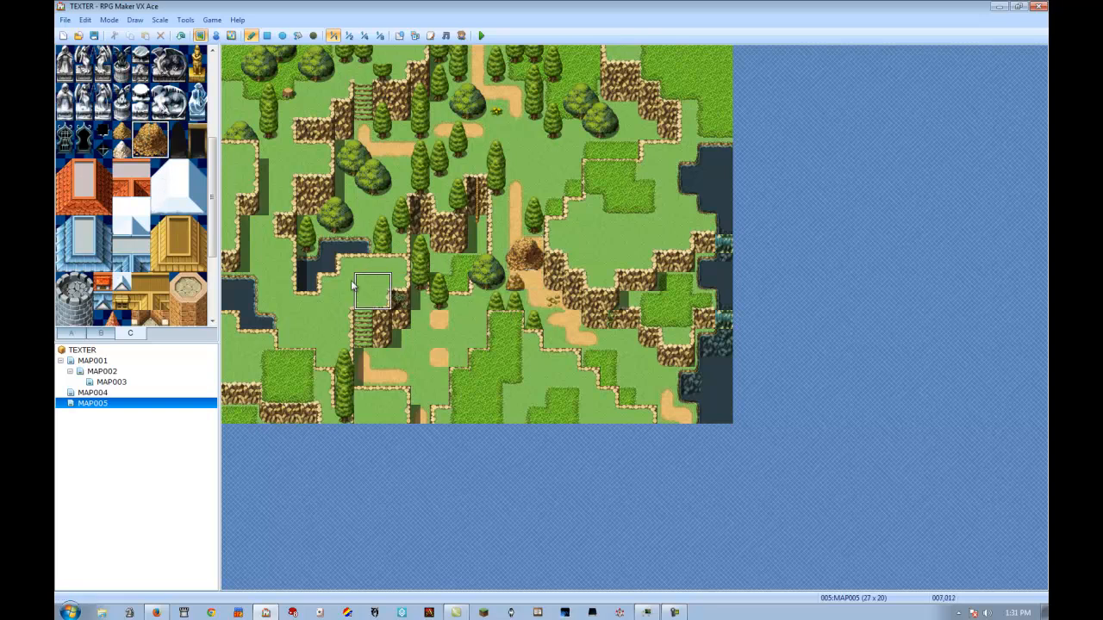
pyautogui.hotkey('ctrl', 'z')
# Place the left half of the large dirt pile against the cliff base, with small dirt mounds on the path beside it
pyautogui.click(141, 142)
pyautogui.click(536, 249)
pyautogui.click(539, 250)
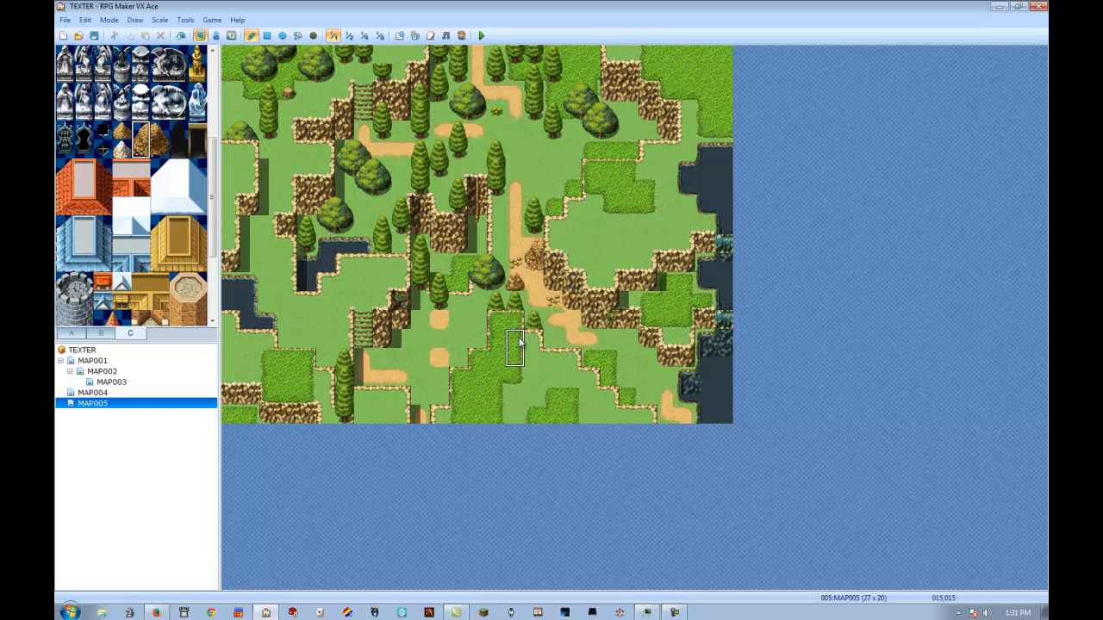
pyautogui.click(125, 132)
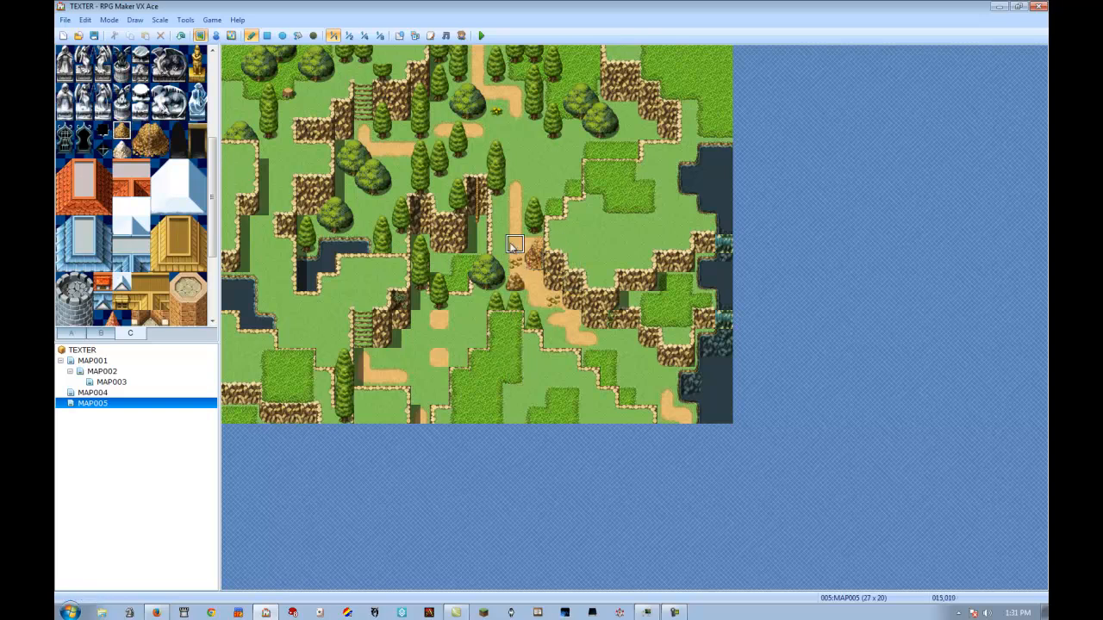
pyautogui.click(531, 269)
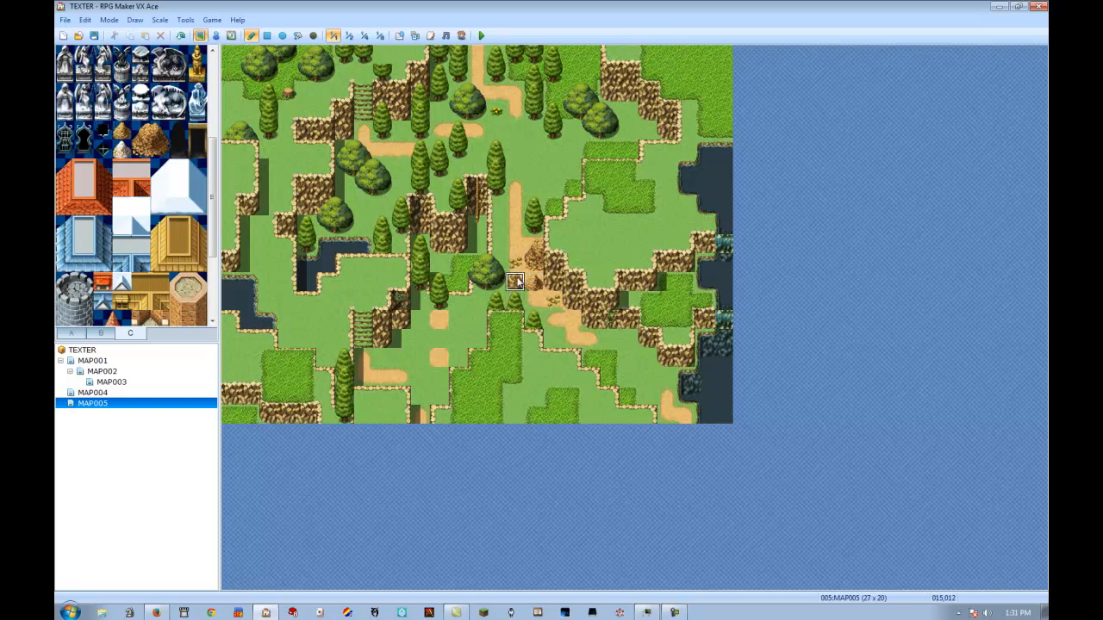
pyautogui.click(514, 244)
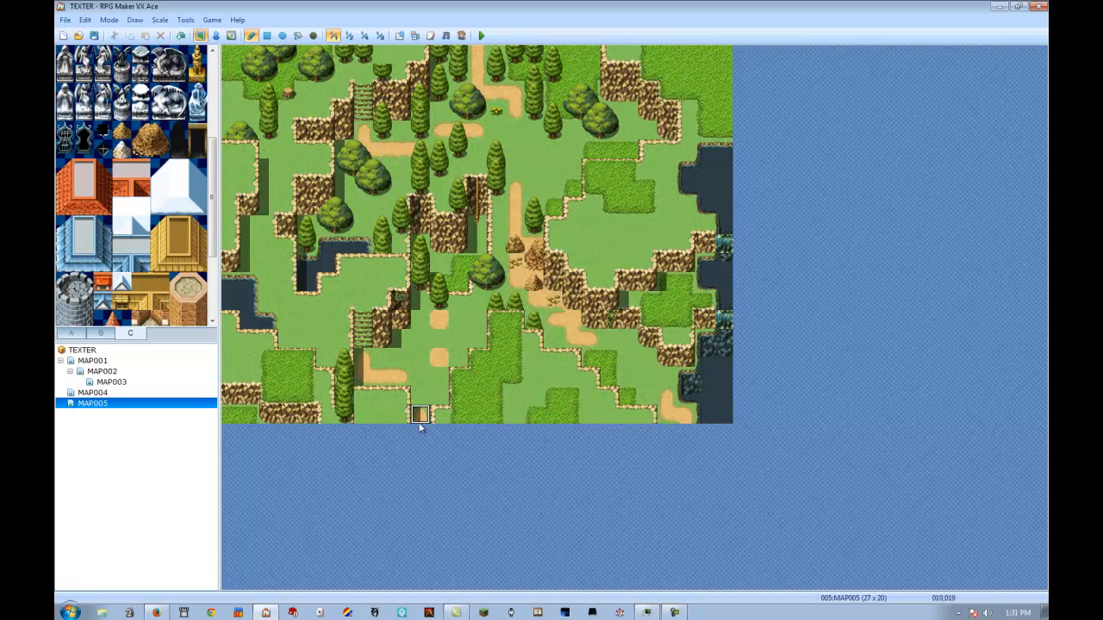
# Extend the dirt path at the map's bottom edge upward between the two ledges
pyautogui.click(440, 366)
pyautogui.click(419, 384)
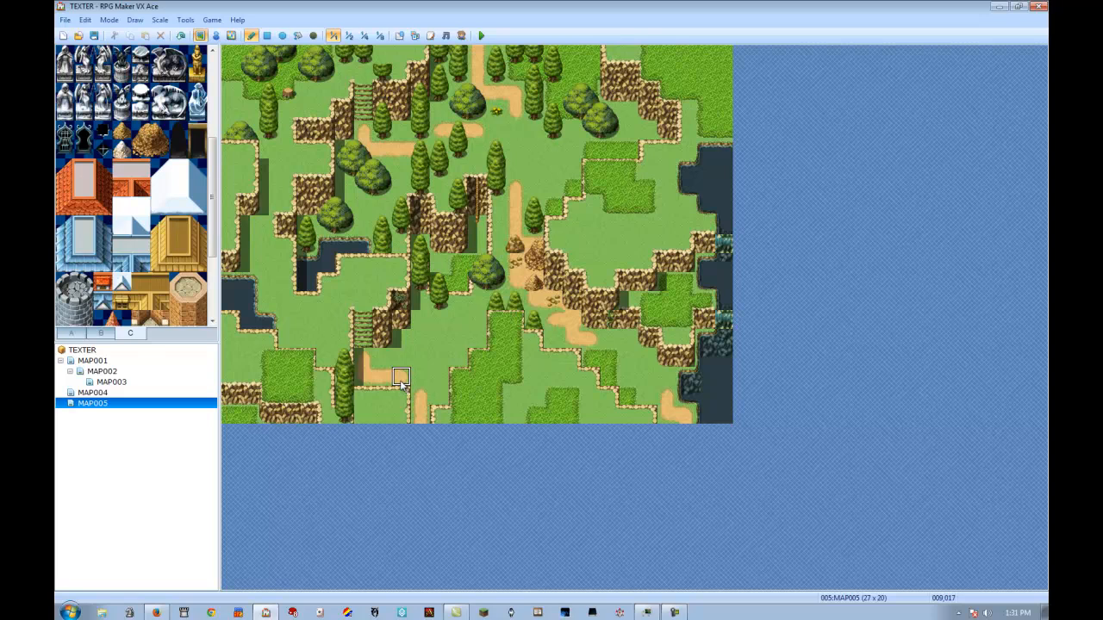
pyautogui.click(685, 413)
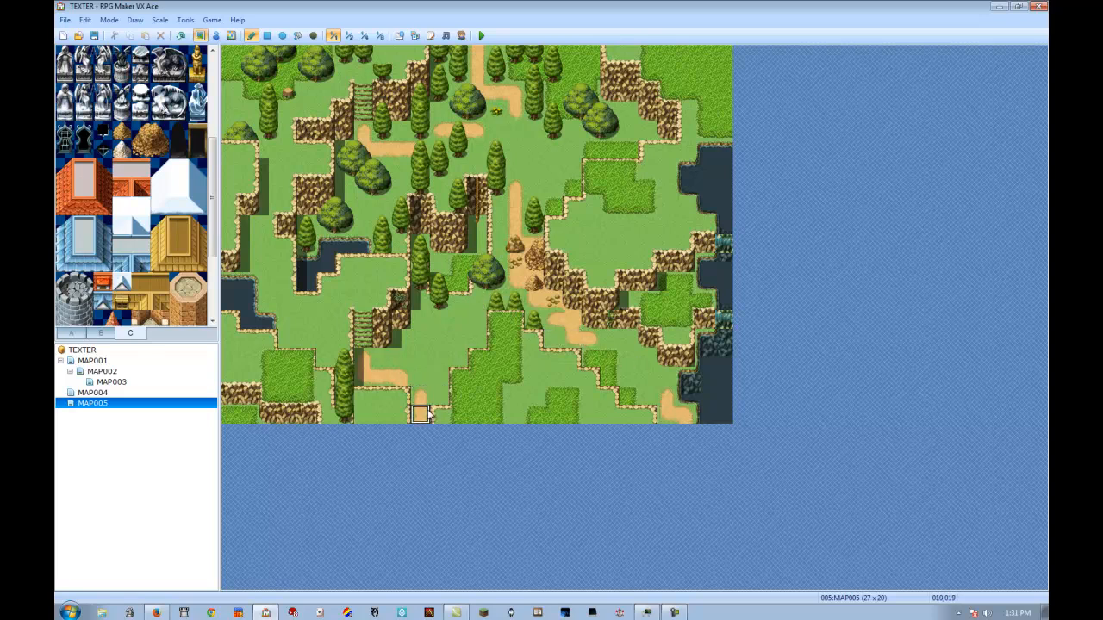
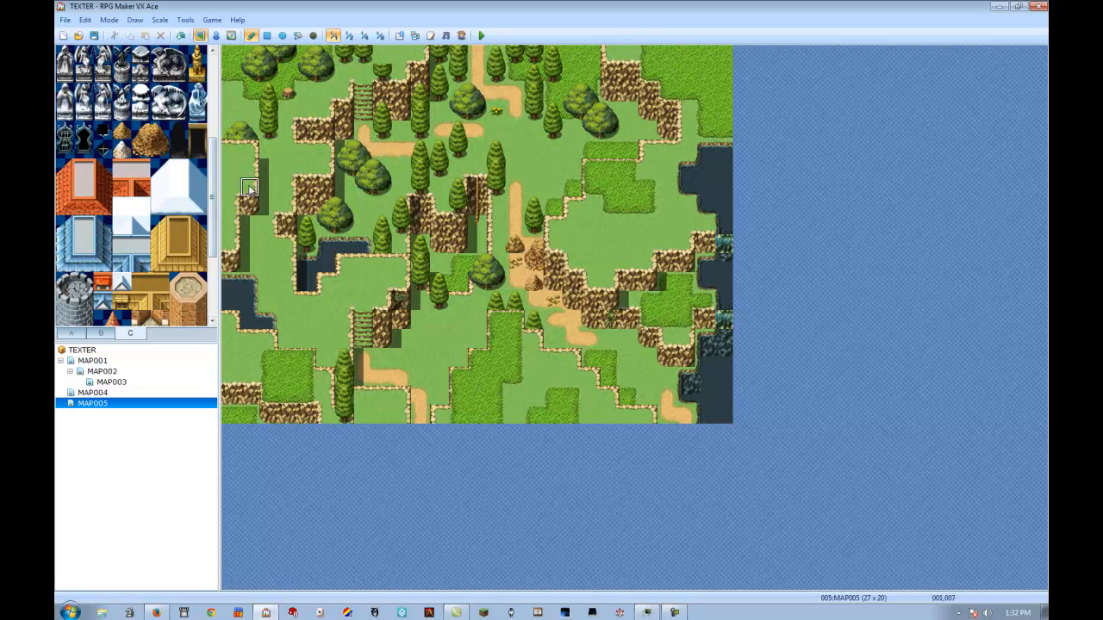
# Widen the upper ledge at the map's left edge and its rock wall by one tile
pyautogui.moveTo(256, 160); pyautogui.dragTo(257, 248)
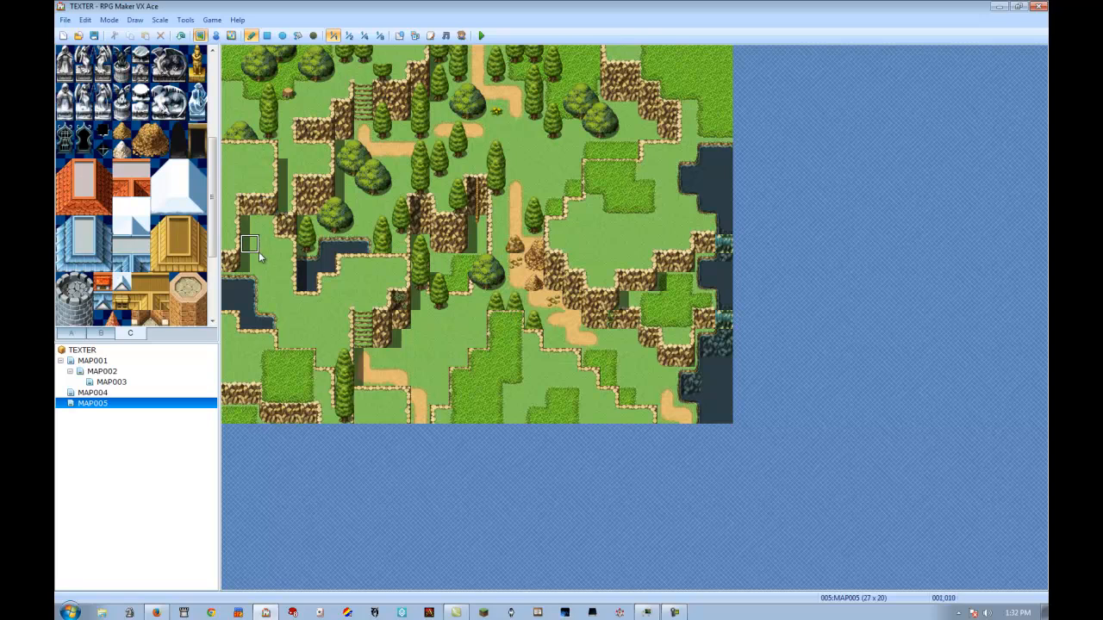
pyautogui.click(251, 203)
# Clear MAP005 by filling the entire 27 x 20 map with plain grass using the rectangle tool
pyautogui.click(266, 35)
pyautogui.moveTo(230, 53); pyautogui.dragTo(673, 384)
pyautogui.moveTo(710, 415); pyautogui.dragTo(731, 422)
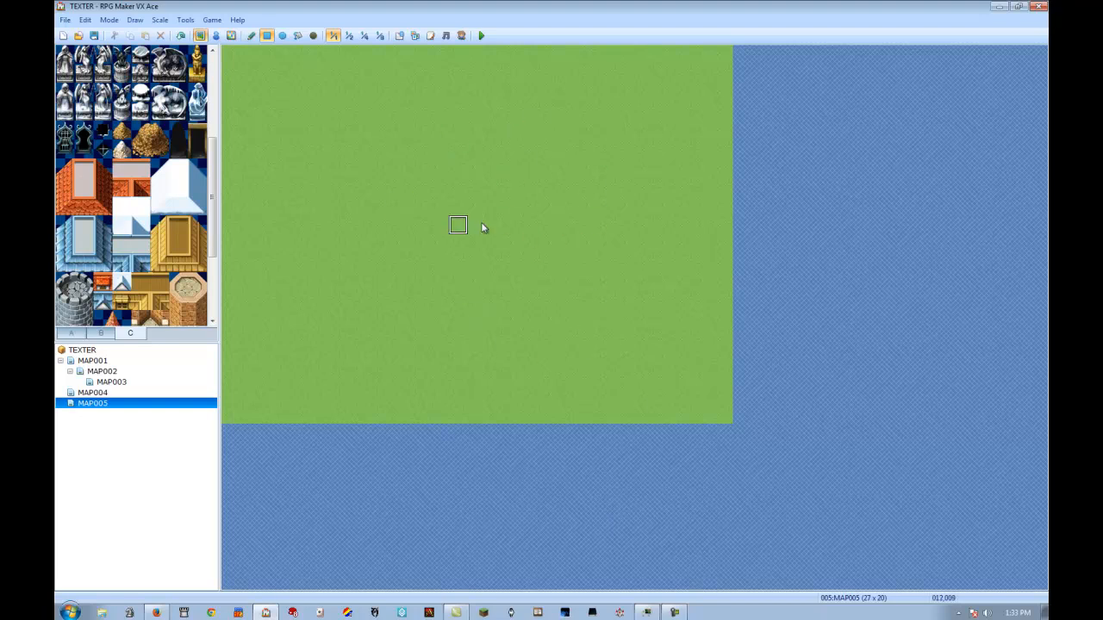
# Mark the path's ends with single dirt tiles near the right of the top edge and the left of the bottom edge
pyautogui.click(72, 333)
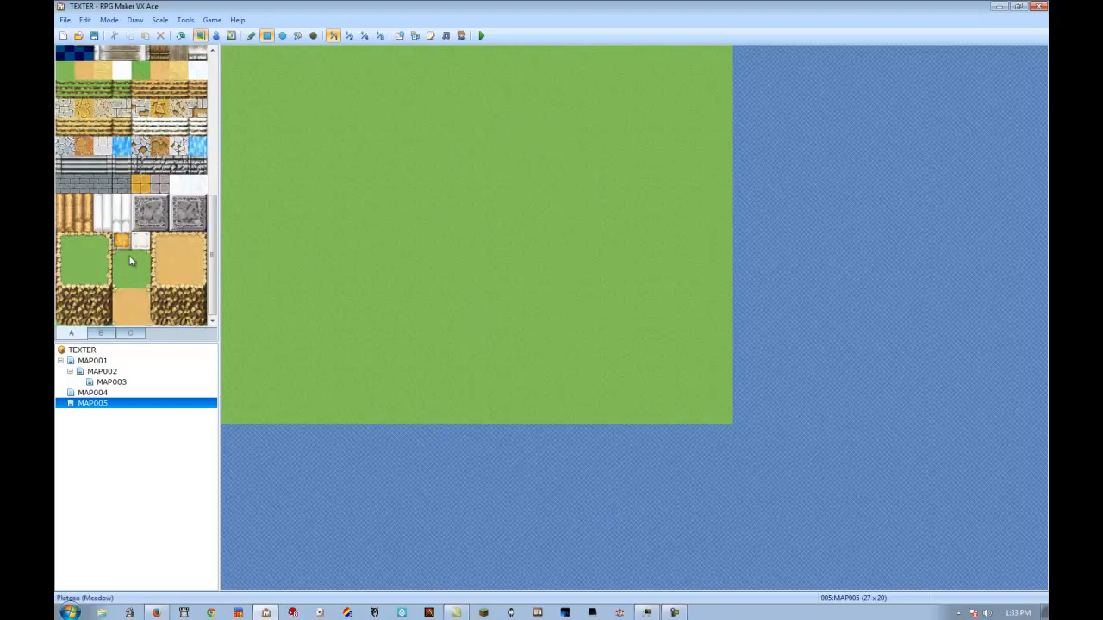
pyautogui.scroll(-5, 131, 254)
pyautogui.click(179, 151)
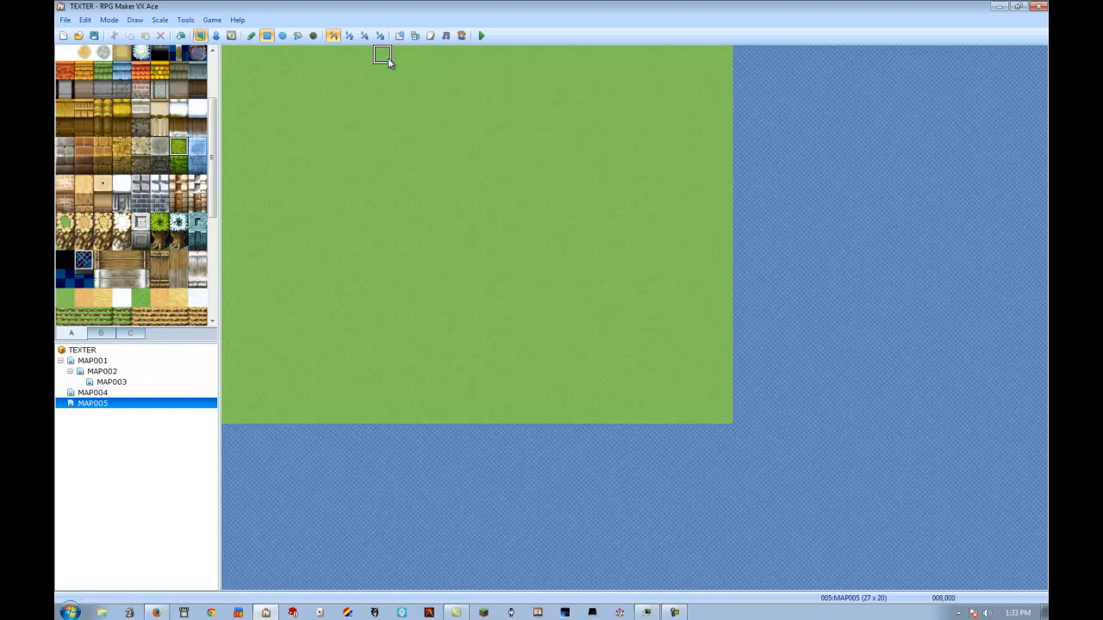
pyautogui.scroll(1, 102, 266)
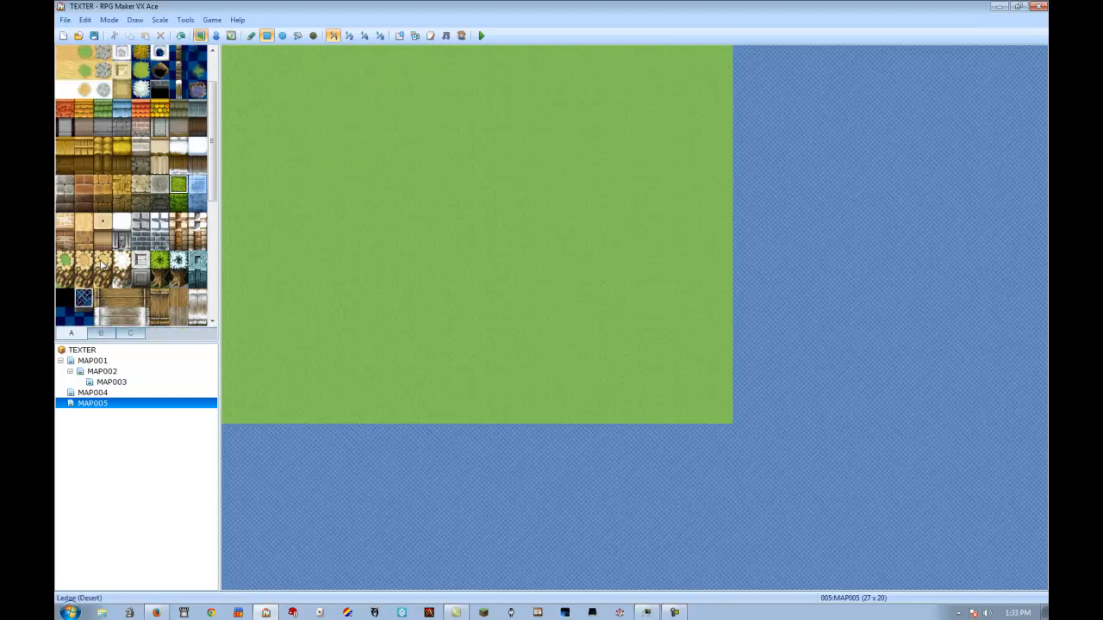
pyautogui.scroll(1, 103, 280)
pyautogui.click(84, 92)
pyautogui.click(648, 54)
pyautogui.click(269, 414)
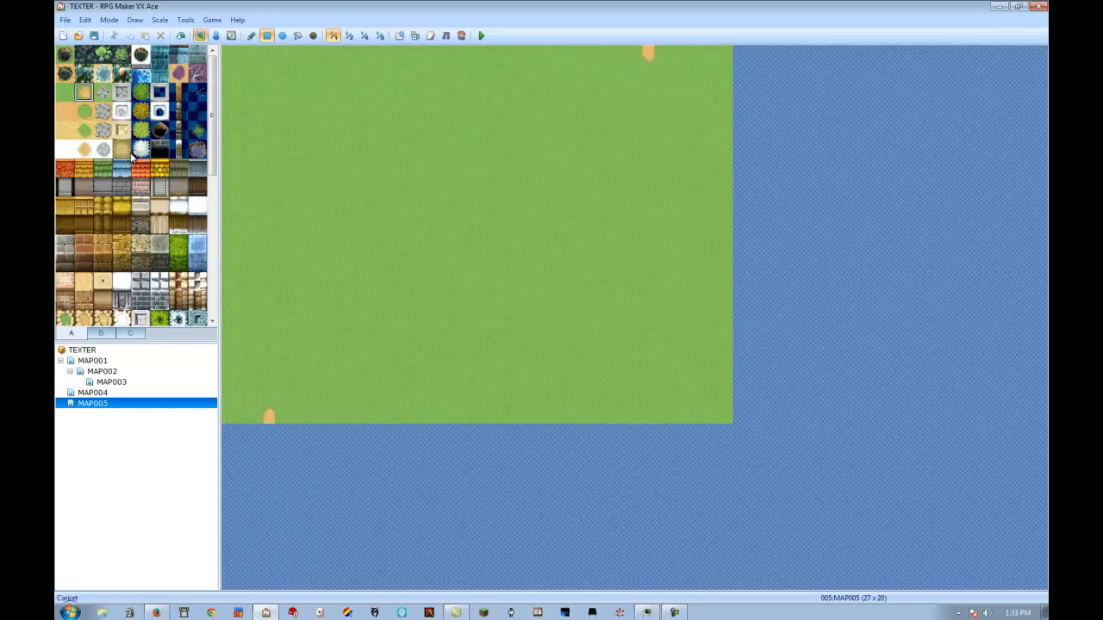
# Try a hedge wall tile beside the dirt marker at the top edge, then turn it back to grass
pyautogui.scroll(-8, 142, 190)
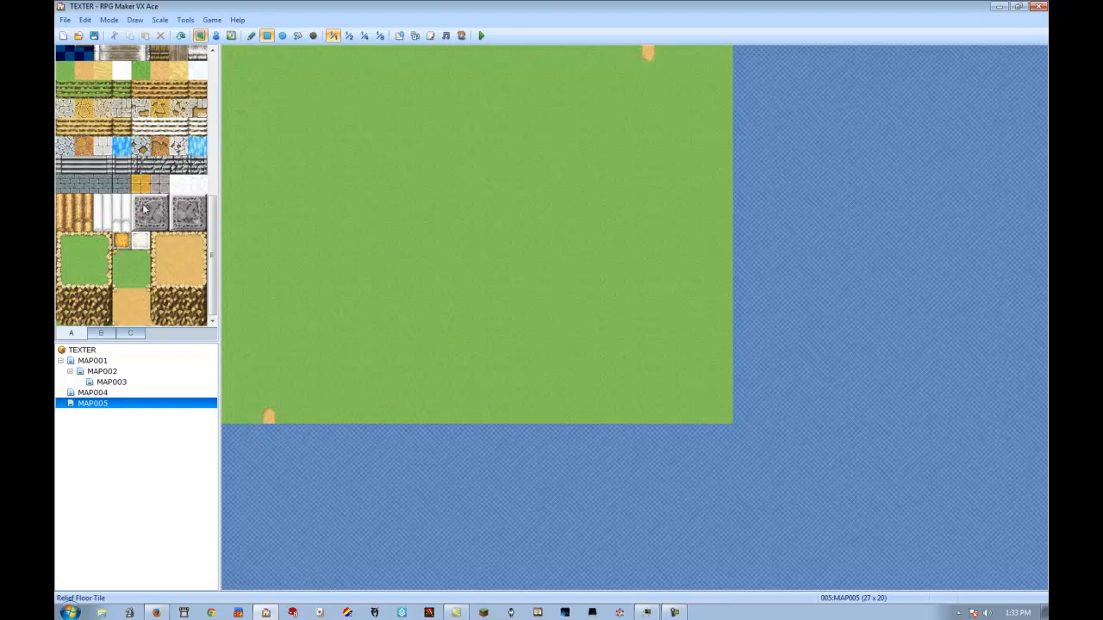
pyautogui.scroll(3, 146, 207)
pyautogui.click(179, 111)
pyautogui.click(629, 53)
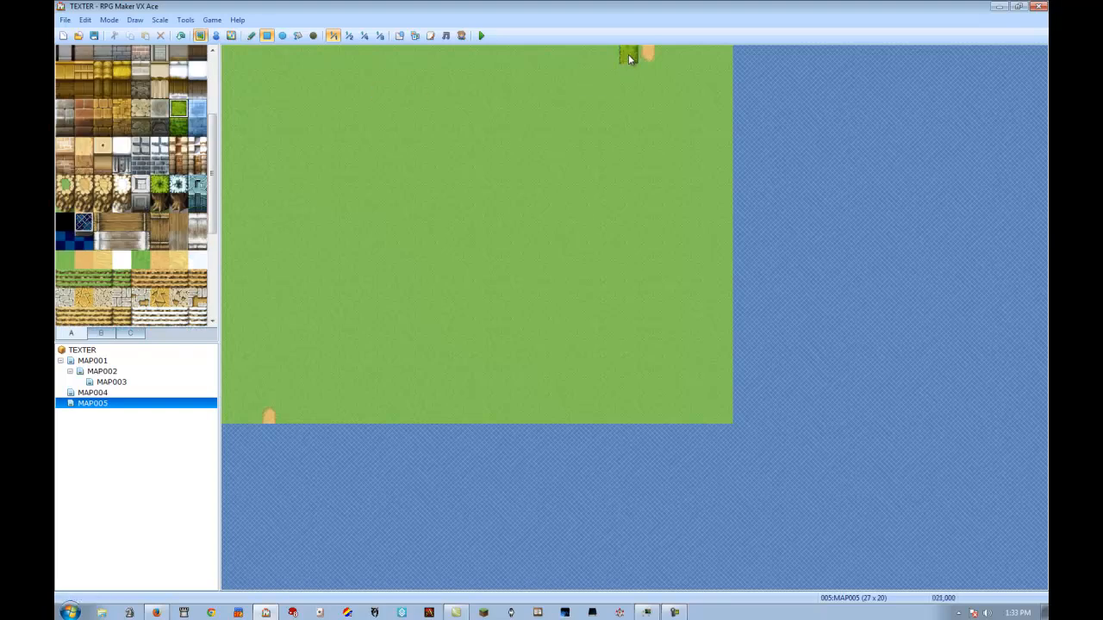
pyautogui.rightClick(631, 80)
pyautogui.click(630, 56)
# Draw a winding, broken dirt path with side branches from the top marker to the bottom marker
pyautogui.moveTo(649, 63)
pyautogui.mouseDown()
pyautogui.moveTo(569, 113)
pyautogui.moveTo(615, 123)
pyautogui.moveTo(648, 112)
pyautogui.moveTo(648, 52)
pyautogui.moveTo(660, 102)
pyautogui.moveTo(516, 95)
pyautogui.moveTo(412, 127)
pyautogui.moveTo(460, 187)
pyautogui.moveTo(645, 255)
pyautogui.moveTo(569, 354)
pyautogui.moveTo(441, 283)
pyautogui.moveTo(344, 258)
pyautogui.moveTo(343, 98)
pyautogui.moveTo(221, 143)
pyautogui.moveTo(287, 266)
pyautogui.moveTo(269, 430)
pyautogui.mouseUp()
pyautogui.click(251, 35)
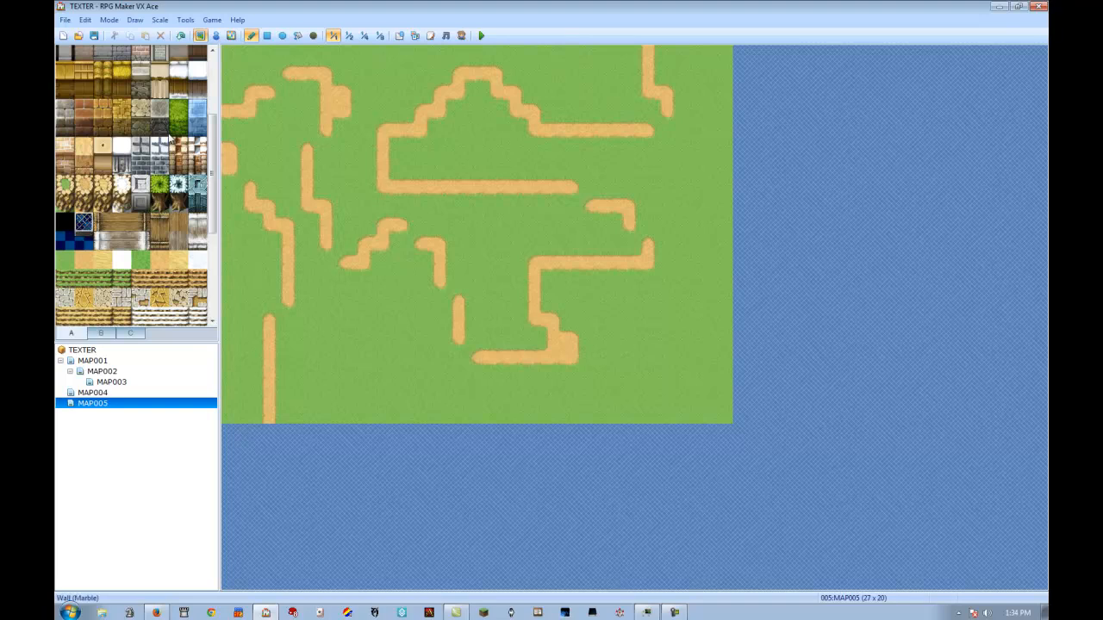
# Draw hedge walls from the top edge around the outside of the upper path loop and along its underside, with an inner spur
pyautogui.click(178, 110)
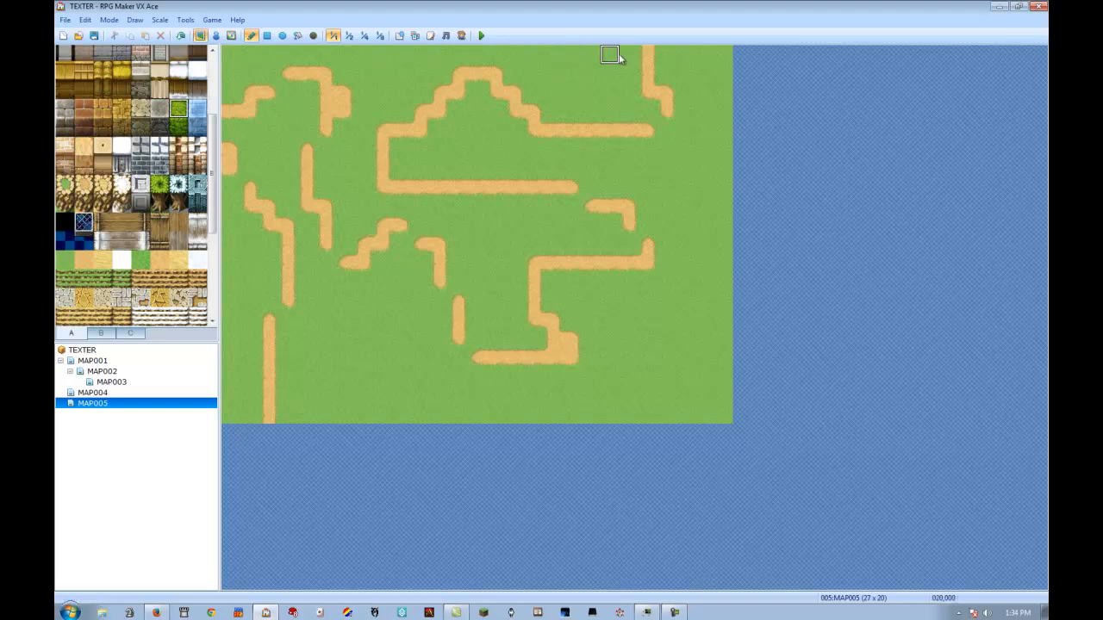
pyautogui.moveTo(628, 56)
pyautogui.mouseDown()
pyautogui.moveTo(603, 93)
pyautogui.moveTo(563, 93)
pyautogui.moveTo(533, 62)
pyautogui.moveTo(474, 56)
pyautogui.moveTo(354, 129)
pyautogui.moveTo(367, 198)
pyautogui.moveTo(428, 212)
pyautogui.moveTo(526, 212)
pyautogui.moveTo(447, 192)
pyautogui.moveTo(478, 131)
pyautogui.moveTo(485, 216)
pyautogui.mouseUp()
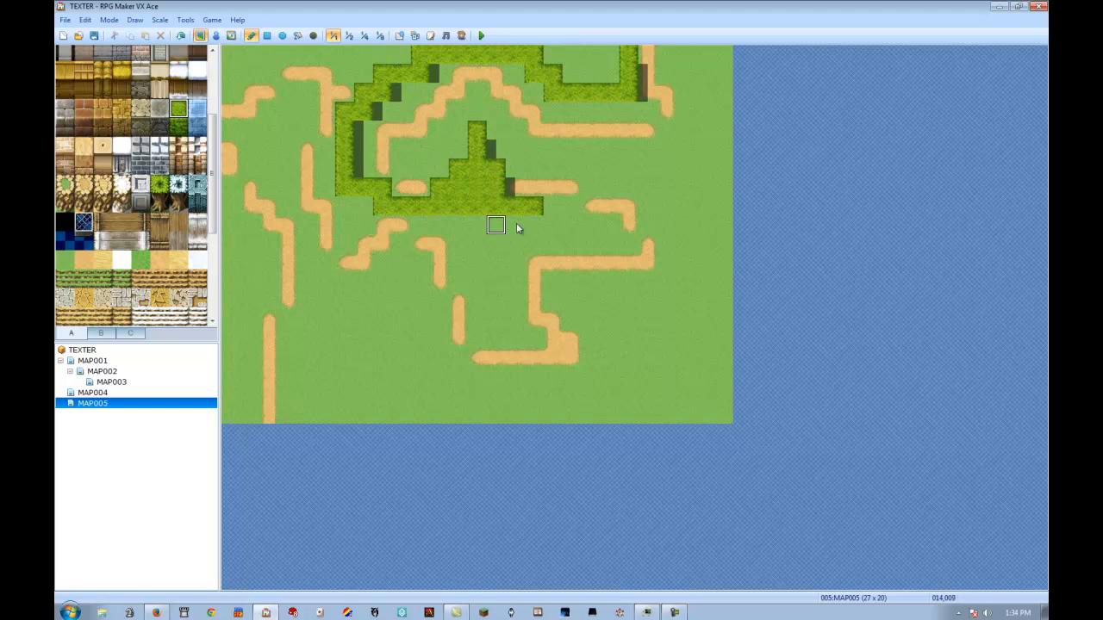
pyautogui.moveTo(553, 211); pyautogui.dragTo(593, 224)
# Extend the hedge walls along the inner path loop, down the left interior, around the lower path and up the right side
pyautogui.click(514, 149)
pyautogui.click(437, 148)
pyautogui.click(458, 131)
pyautogui.moveTo(400, 135)
pyautogui.mouseDown()
pyautogui.moveTo(458, 94)
pyautogui.moveTo(554, 148)
pyautogui.moveTo(648, 151)
pyautogui.moveTo(655, 315)
pyautogui.moveTo(598, 357)
pyautogui.moveTo(492, 399)
pyautogui.moveTo(420, 321)
pyautogui.moveTo(337, 299)
pyautogui.moveTo(270, 126)
pyautogui.moveTo(306, 269)
pyautogui.moveTo(307, 339)
pyautogui.mouseUp()
pyautogui.click(665, 156)
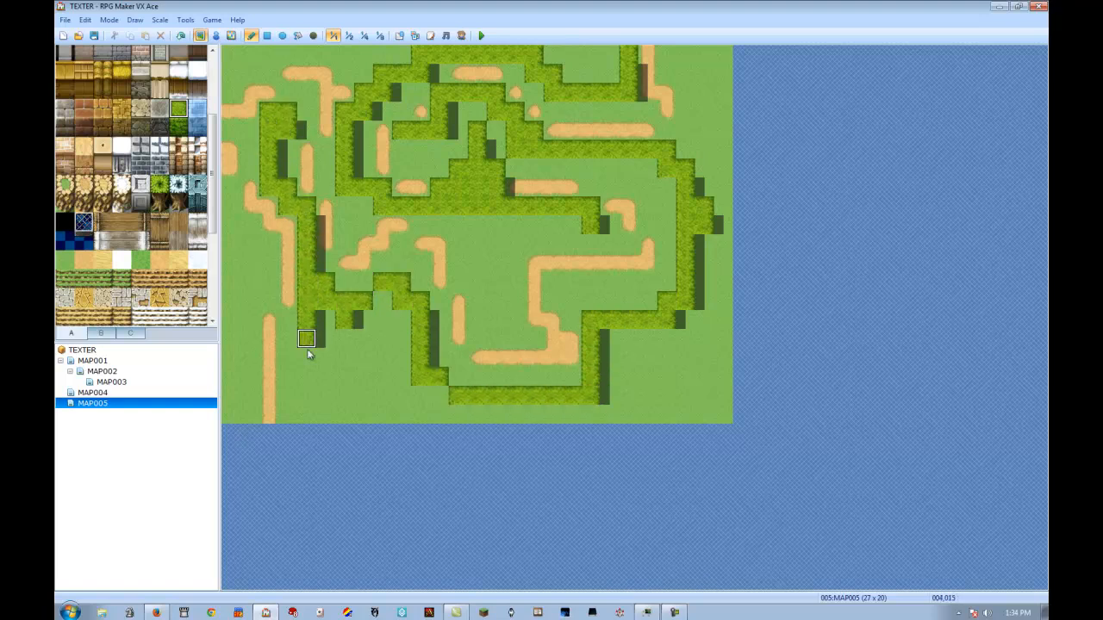
# Wall in the left-hand paths down to the bottom exit with hedge and reshape the central hedge into narrow walls forming a U
pyautogui.moveTo(231, 395)
pyautogui.mouseDown()
pyautogui.moveTo(233, 54)
pyautogui.moveTo(250, 72)
pyautogui.moveTo(332, 56)
pyautogui.moveTo(365, 93)
pyautogui.mouseUp()
pyautogui.moveTo(458, 225)
pyautogui.mouseDown()
pyautogui.moveTo(485, 337)
pyautogui.moveTo(529, 224)
pyautogui.moveTo(458, 170)
pyautogui.moveTo(480, 214)
pyautogui.mouseUp()
pyautogui.click(705, 205)
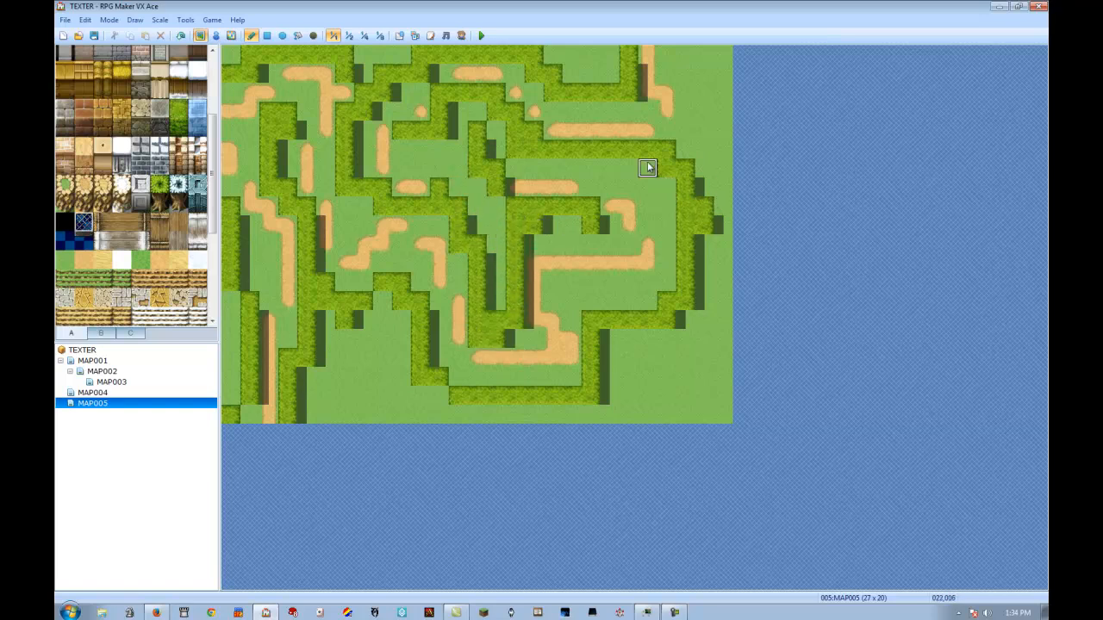
# Draw a hedge wall from the top edge beside the path's entrance, stepping over and down along the right edge
pyautogui.moveTo(681, 140); pyautogui.dragTo(683, 50)
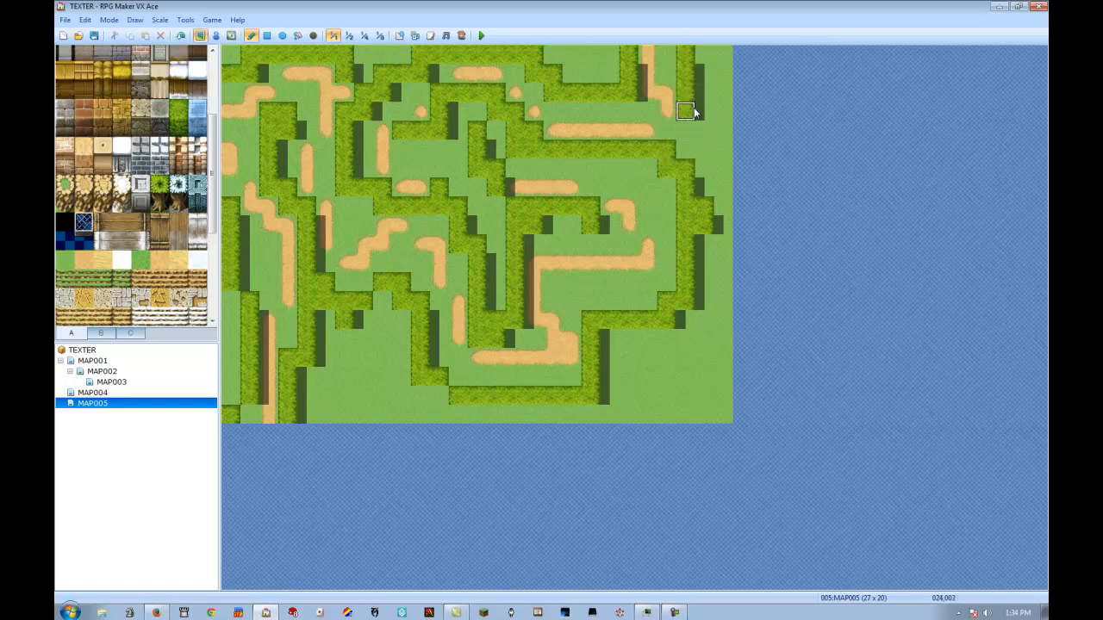
pyautogui.moveTo(687, 110); pyautogui.dragTo(730, 167)
pyautogui.moveTo(722, 262); pyautogui.dragTo(714, 409)
pyautogui.hotkey('ctrl', 'z')
# Run a hedge wall along the bottom edge, raise the wall above it by one row and open a gap beside its upper-right end
pyautogui.moveTo(645, 328)
pyautogui.mouseDown()
pyautogui.moveTo(655, 337)
pyautogui.moveTo(642, 428)
pyautogui.moveTo(629, 416)
pyautogui.mouseUp()
pyautogui.moveTo(584, 398)
pyautogui.mouseDown(button='right')
pyautogui.moveTo(433, 399)
pyautogui.moveTo(432, 413)
pyautogui.mouseUp(button='right')
pyautogui.click(435, 400)
pyautogui.rightClick(520, 376)
pyautogui.moveTo(612, 414)
pyautogui.mouseDown()
pyautogui.moveTo(327, 415)
pyautogui.moveTo(339, 380)
pyautogui.mouseUp()
pyautogui.click(325, 362)
pyautogui.rightClick(399, 384)
pyautogui.click(331, 379)
pyautogui.click(346, 376)
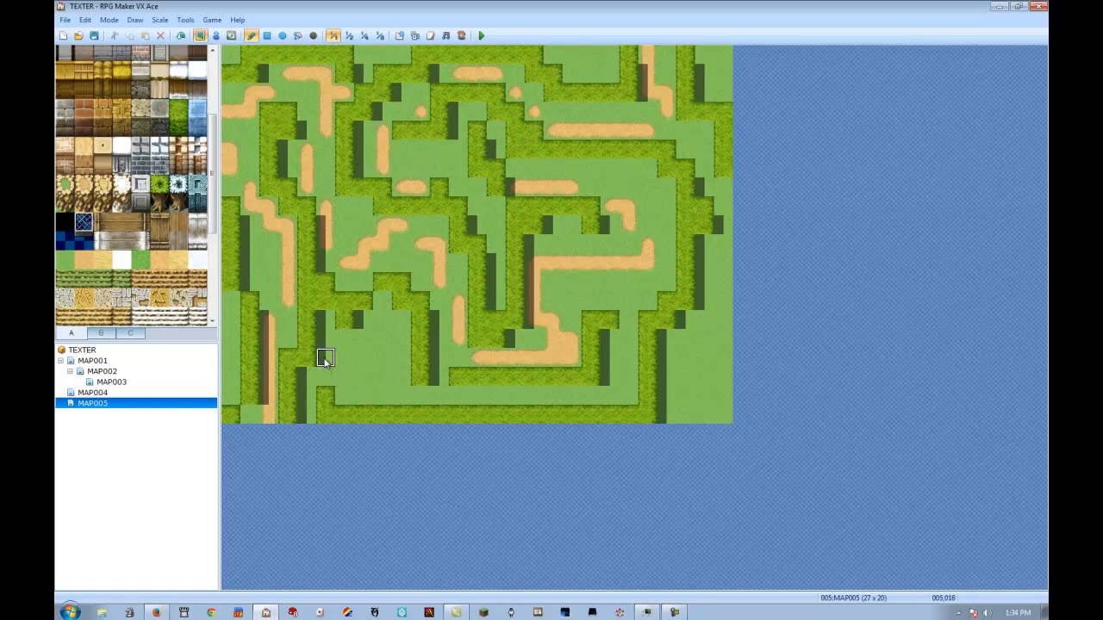
pyautogui.click(326, 379)
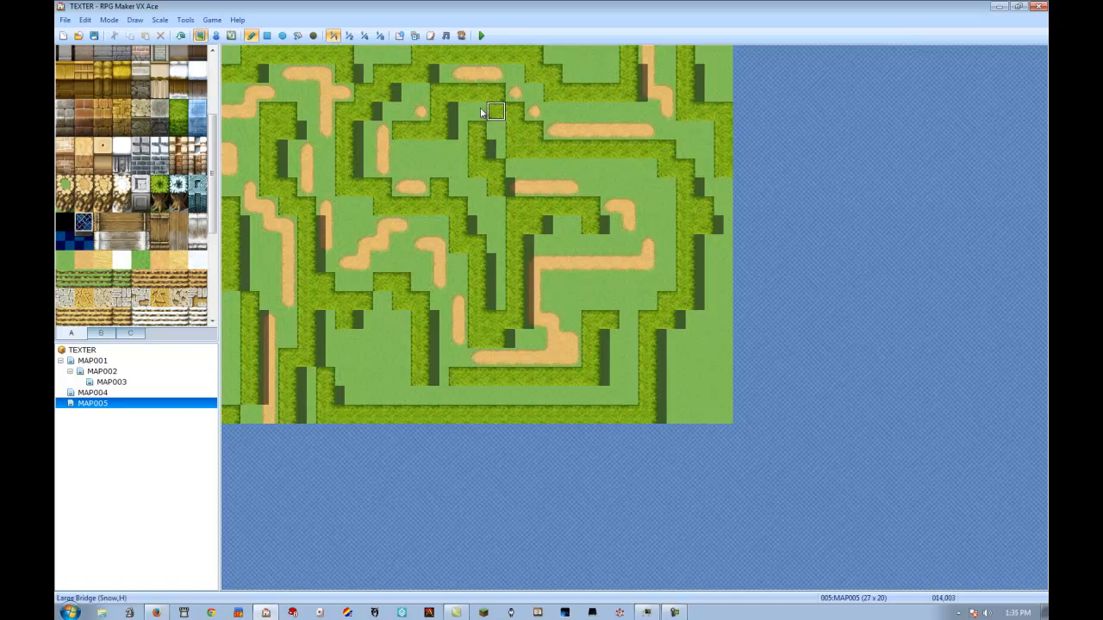
# Add hedge wall faces beneath the horizontal walls in the upper right and centre of the maze
pyautogui.click(138, 224)
pyautogui.click(178, 126)
pyautogui.moveTo(633, 111); pyautogui.dragTo(559, 119)
pyautogui.click(531, 80)
pyautogui.moveTo(504, 55)
pyautogui.mouseDown()
pyautogui.moveTo(441, 54)
pyautogui.moveTo(363, 130)
pyautogui.moveTo(361, 207)
pyautogui.moveTo(388, 226)
pyautogui.moveTo(413, 214)
pyautogui.moveTo(434, 227)
pyautogui.moveTo(457, 283)
pyautogui.mouseUp()
pyautogui.moveTo(440, 361)
pyautogui.mouseDown()
pyautogui.moveTo(508, 339)
pyautogui.moveTo(534, 300)
pyautogui.mouseUp()
pyautogui.moveTo(539, 233)
pyautogui.mouseDown()
pyautogui.moveTo(569, 229)
pyautogui.moveTo(589, 246)
pyautogui.mouseUp()
pyautogui.moveTo(648, 169)
pyautogui.mouseDown()
pyautogui.moveTo(522, 155)
pyautogui.moveTo(643, 168)
pyautogui.mouseUp()
pyautogui.hotkey('ctrl', 'z')
# Add faces beneath the inner upper hedge, clear the old central spur and redraw a short spur above the middle wall
pyautogui.moveTo(477, 131)
pyautogui.mouseDown()
pyautogui.moveTo(478, 112)
pyautogui.moveTo(456, 109)
pyautogui.moveTo(440, 147)
pyautogui.moveTo(401, 147)
pyautogui.mouseUp()
pyautogui.moveTo(457, 187)
pyautogui.mouseDown()
pyautogui.moveTo(475, 143)
pyautogui.moveTo(495, 172)
pyautogui.moveTo(492, 207)
pyautogui.moveTo(438, 188)
pyautogui.moveTo(490, 221)
pyautogui.moveTo(476, 244)
pyautogui.mouseUp()
pyautogui.rightClick(458, 262)
pyautogui.click(474, 223)
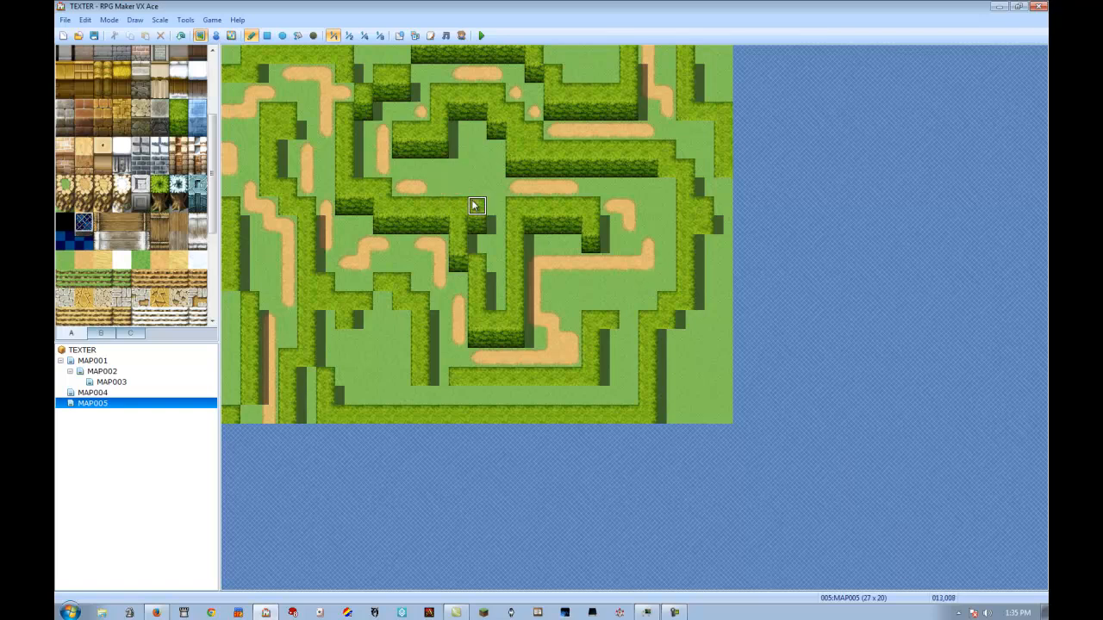
pyautogui.moveTo(472, 205); pyautogui.dragTo(472, 175)
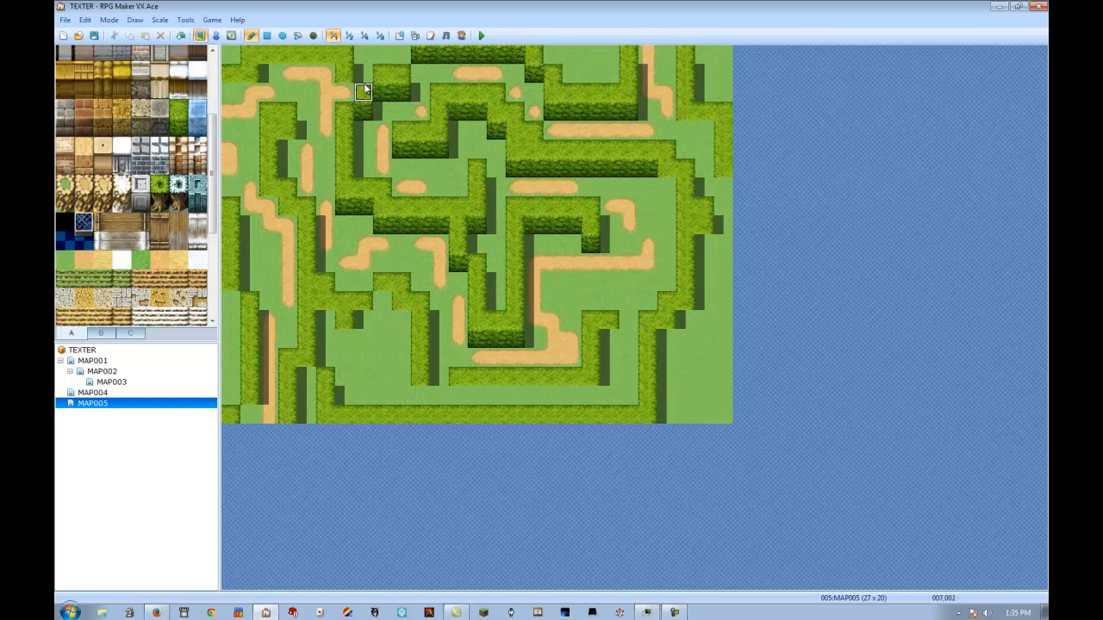
# Add hedge wall faces beneath the upper-left walls along the top of the visible map
pyautogui.click(344, 71)
pyautogui.click(312, 57)
pyautogui.moveTo(327, 56); pyautogui.dragTo(248, 56)
pyautogui.rightClick(268, 74)
pyautogui.click(256, 74)
# Close the openings along the left edge with a continuous hedge wall over the dirt branches
pyautogui.rightClick(250, 59)
pyautogui.click(232, 92)
pyautogui.click(231, 113)
pyautogui.moveTo(231, 80)
pyautogui.mouseDown()
pyautogui.moveTo(229, 162)
pyautogui.moveTo(244, 190)
pyautogui.mouseUp()
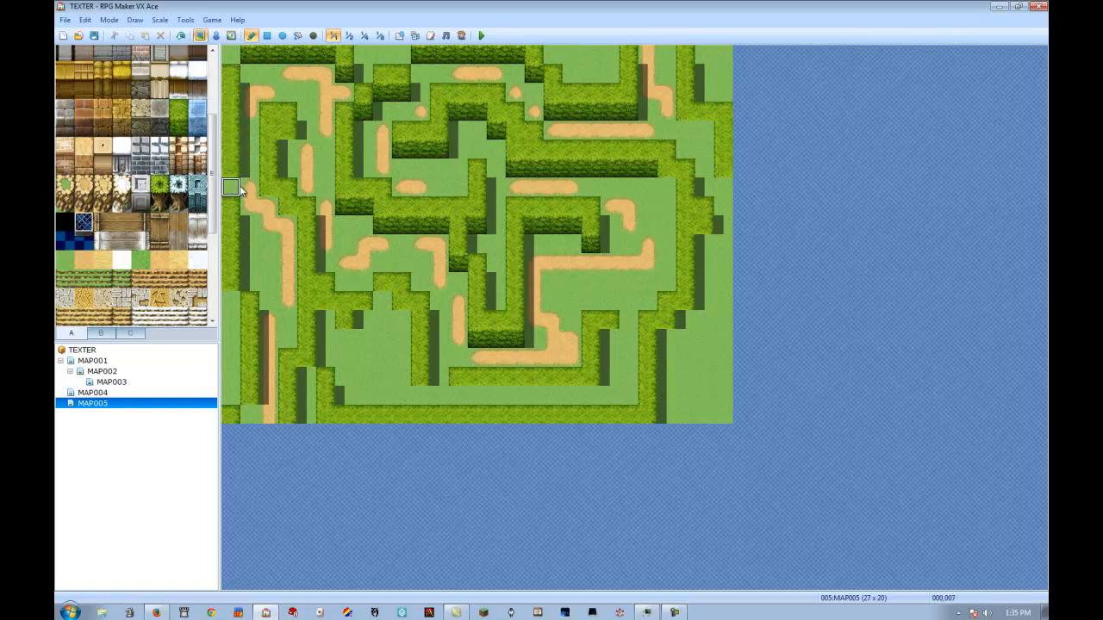
pyautogui.click(231, 191)
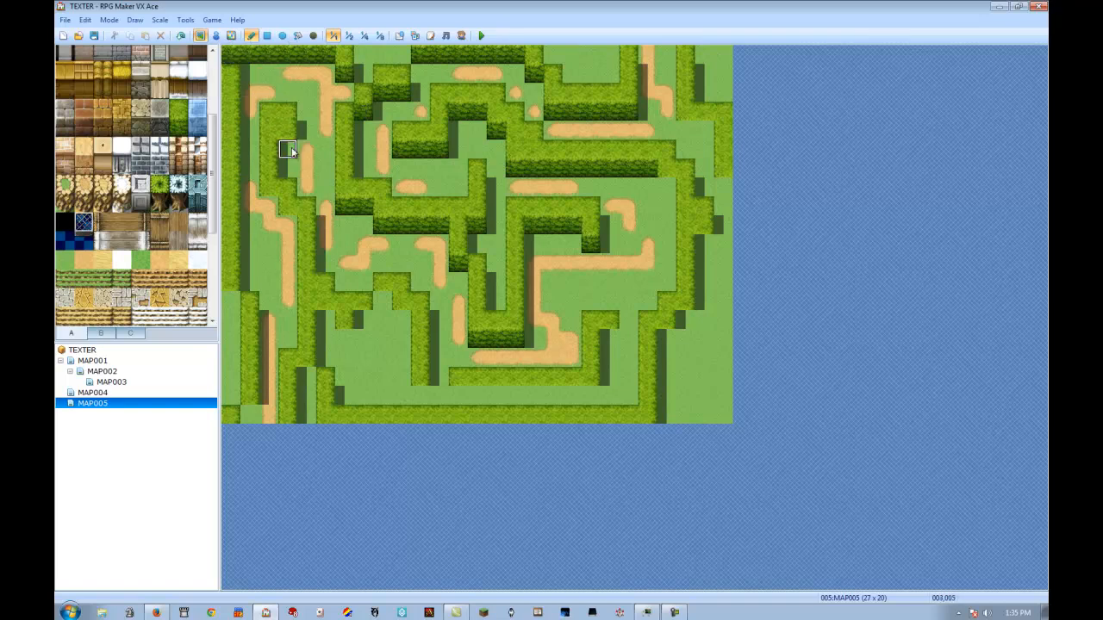
# Add hedge wall faces beneath the left inner walls, the lower-left ledges and the long wall near the bottom
pyautogui.hotkey('ctrl', 'z')
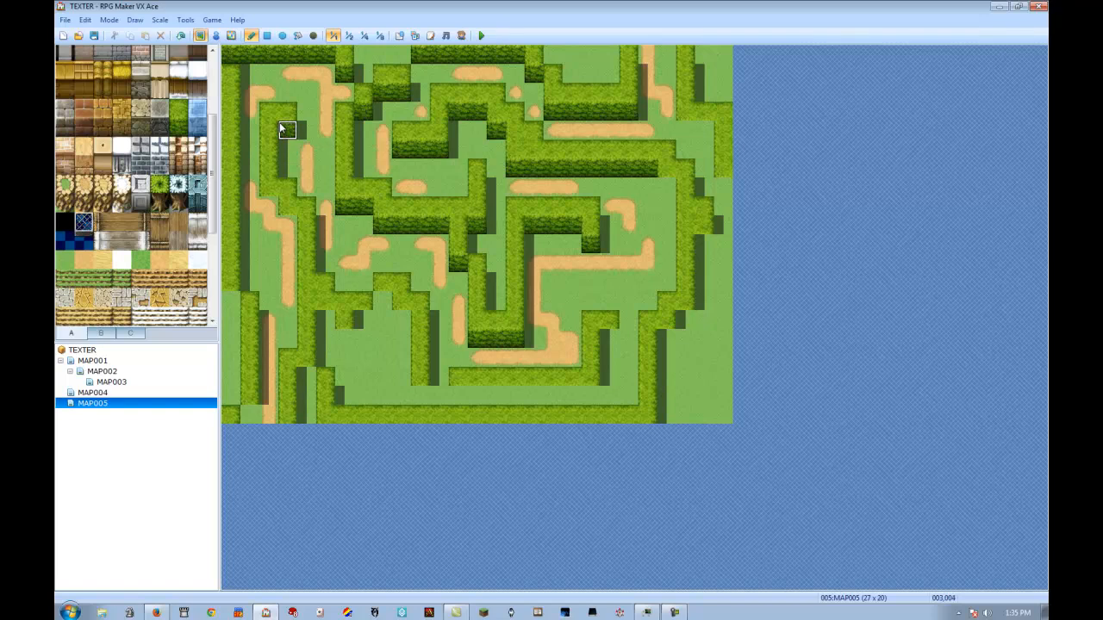
pyautogui.click(268, 189)
pyautogui.click(287, 212)
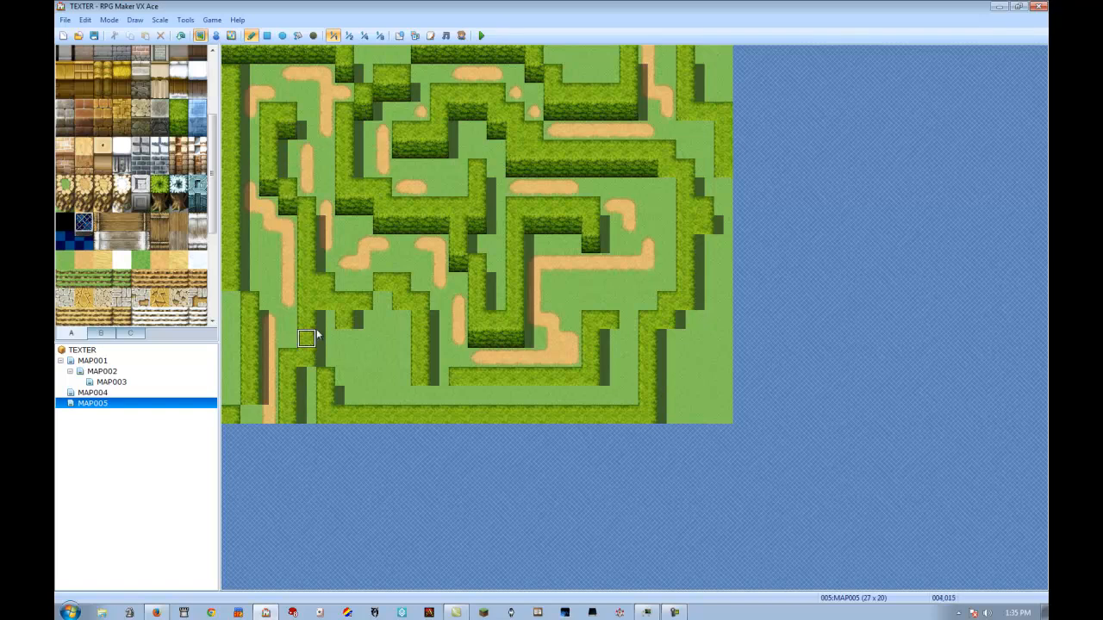
pyautogui.click(322, 307)
pyautogui.moveTo(356, 325); pyautogui.dragTo(388, 305)
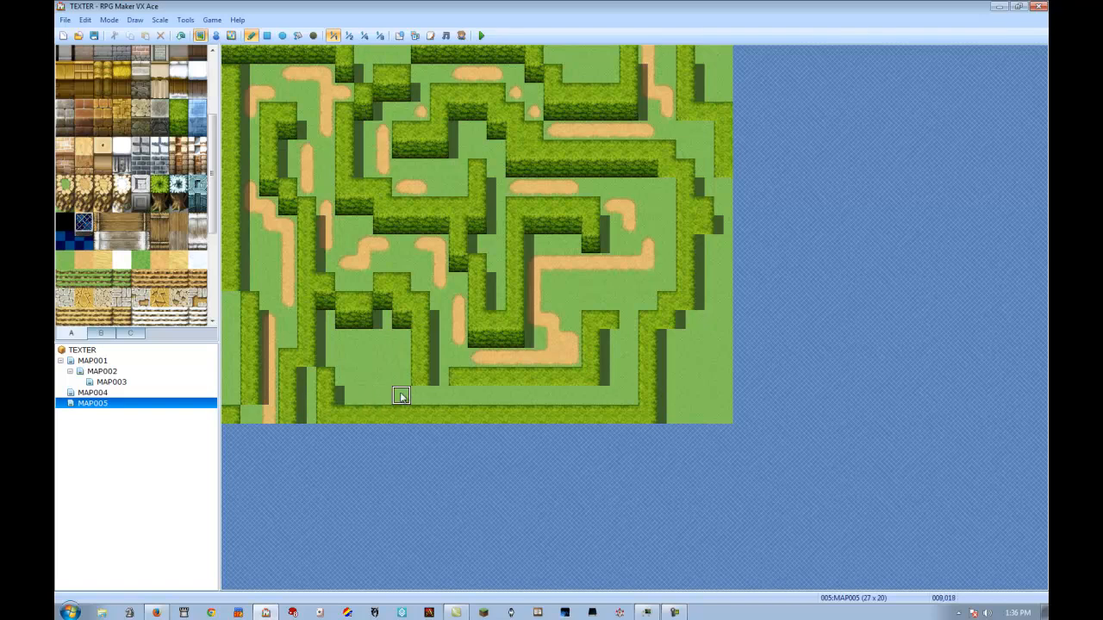
pyautogui.click(419, 381)
pyautogui.click(444, 388)
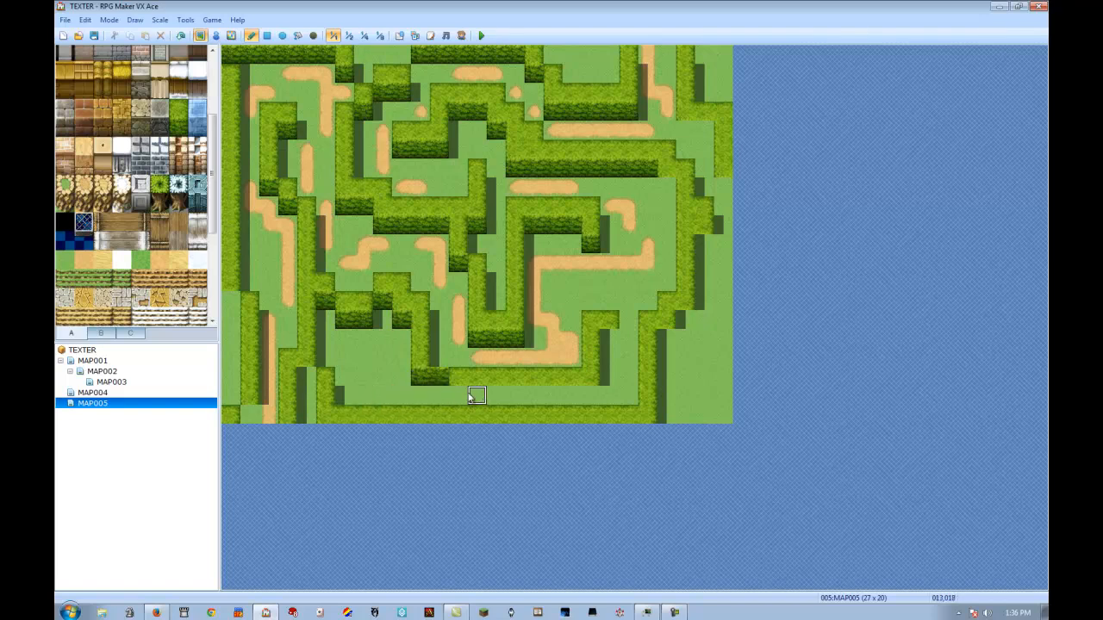
pyautogui.moveTo(462, 387); pyautogui.dragTo(594, 381)
# Raise the base of the central U-shaped hedge by one tile and the top of the long lower wall by one row
pyautogui.moveTo(475, 319); pyautogui.dragTo(513, 346, button='right')
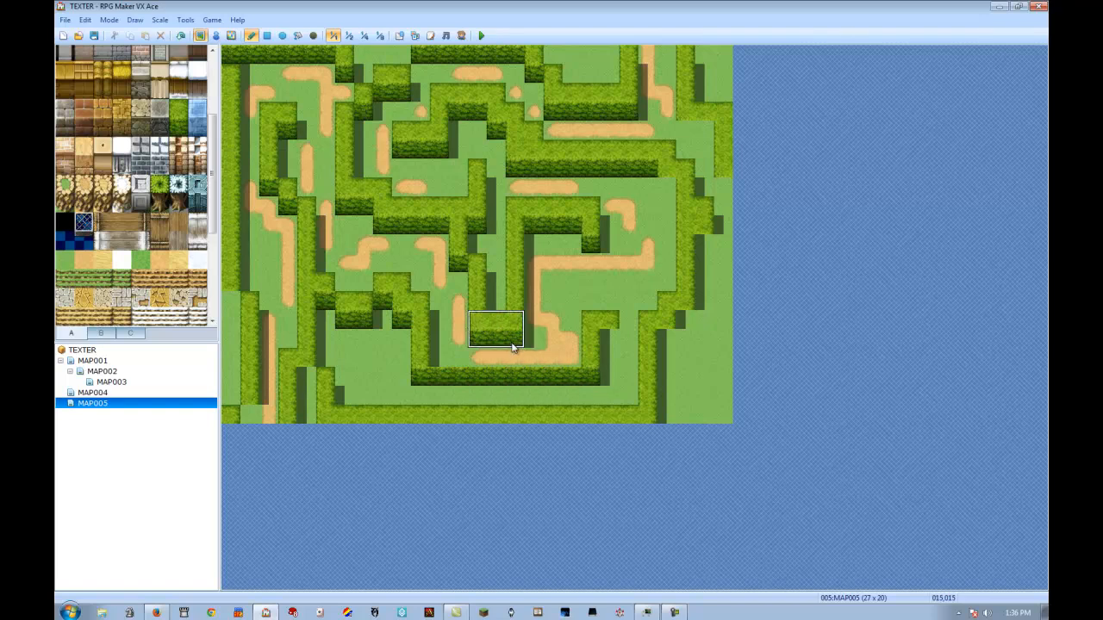
pyautogui.click(509, 325)
pyautogui.rightClick(530, 339)
pyautogui.moveTo(522, 339); pyautogui.dragTo(485, 337)
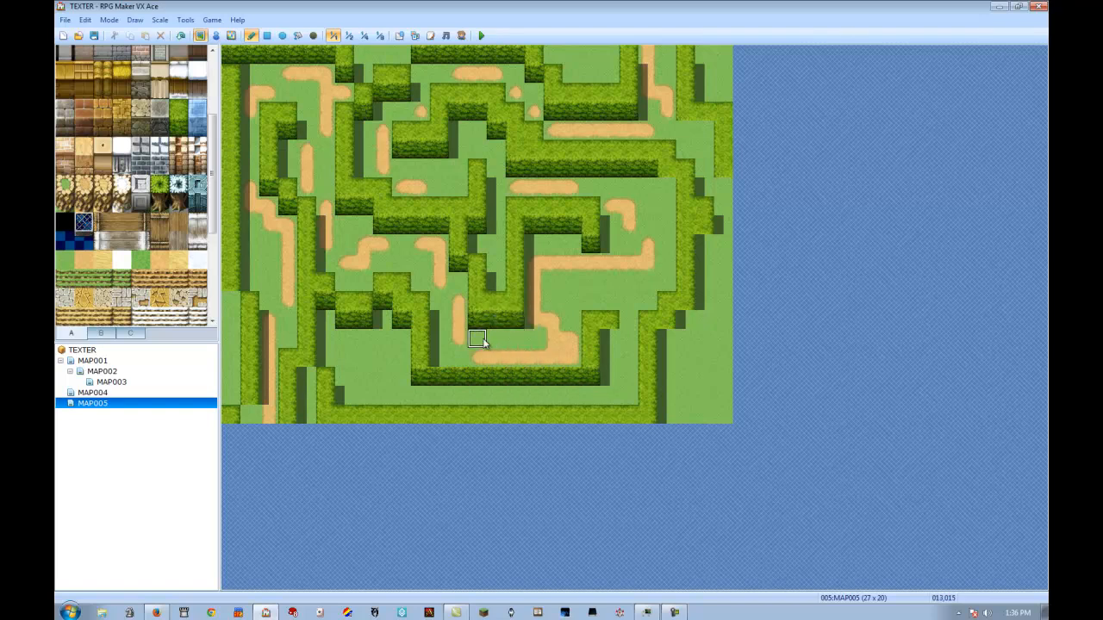
pyautogui.moveTo(589, 368); pyautogui.dragTo(438, 359)
pyautogui.rightClick(577, 374)
# Add hedge wall faces beneath the right-hand walls and fill the notch in the upper-left hedge
pyautogui.click(610, 341)
pyautogui.moveTo(627, 357)
pyautogui.mouseDown()
pyautogui.moveTo(669, 340)
pyautogui.moveTo(704, 301)
pyautogui.moveTo(723, 185)
pyautogui.moveTo(664, 185)
pyautogui.mouseUp()
pyautogui.moveTo(687, 133)
pyautogui.mouseDown()
pyautogui.moveTo(701, 131)
pyautogui.moveTo(723, 94)
pyautogui.moveTo(690, 119)
pyautogui.mouseUp()
pyautogui.hotkey('ctrl', 'z')
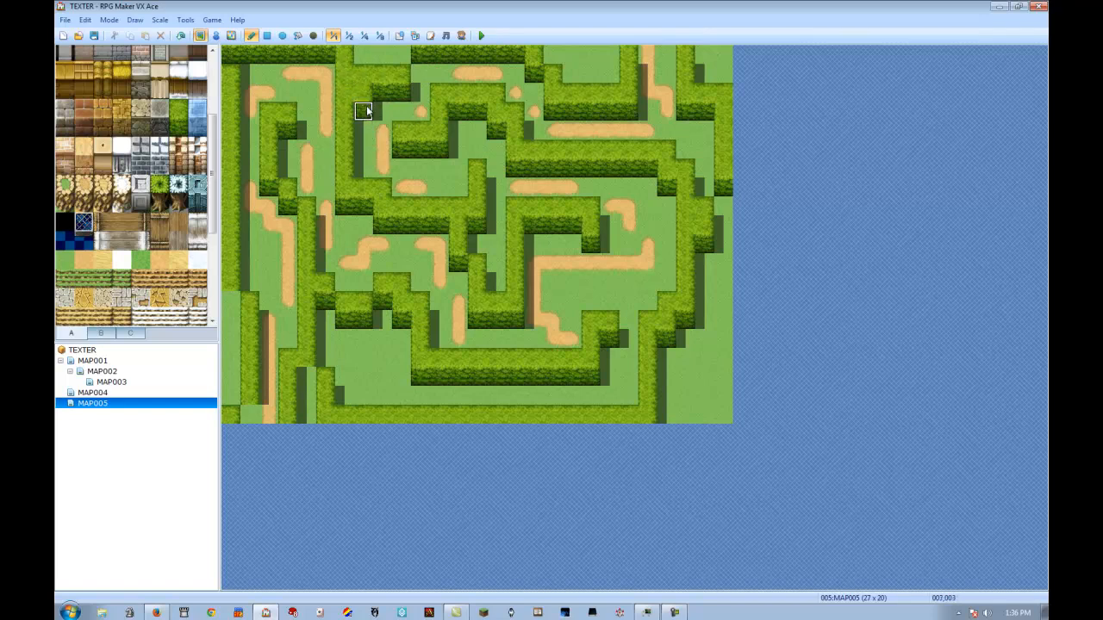
pyautogui.click(401, 72)
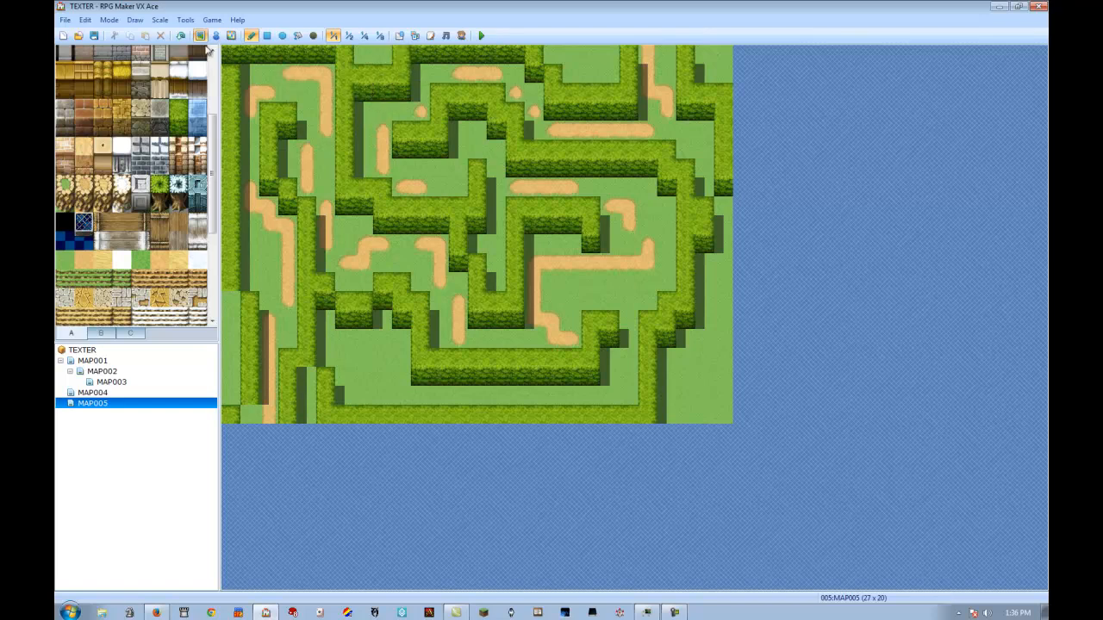
# Extend the left-edge hedge downward and add a wall face with joining hedge beside the bottom exit
pyautogui.click(235, 303)
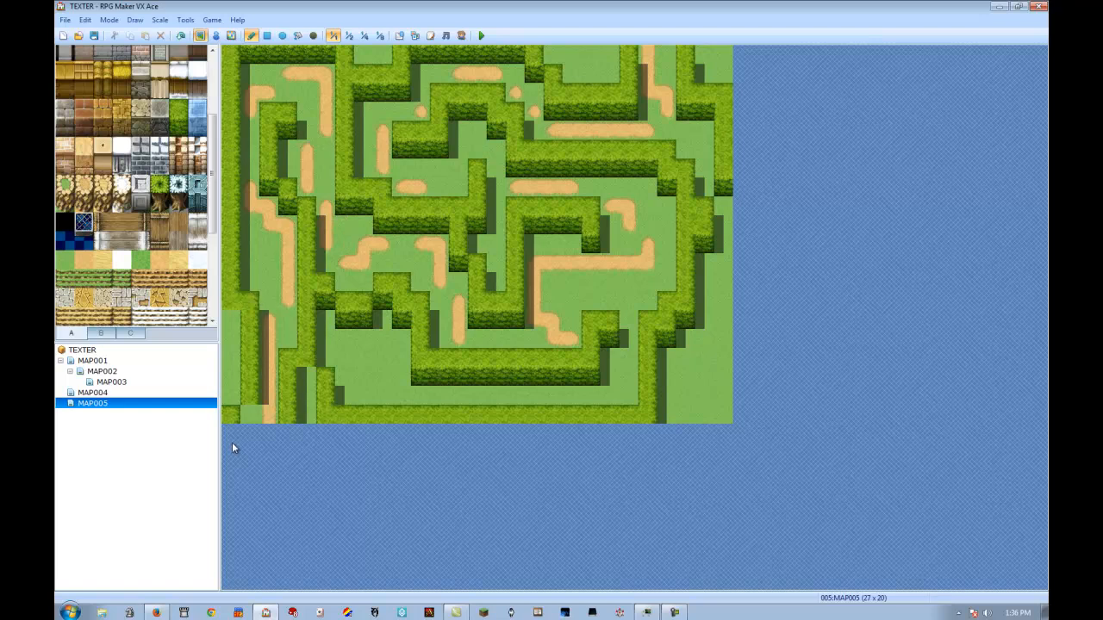
pyautogui.click(238, 401)
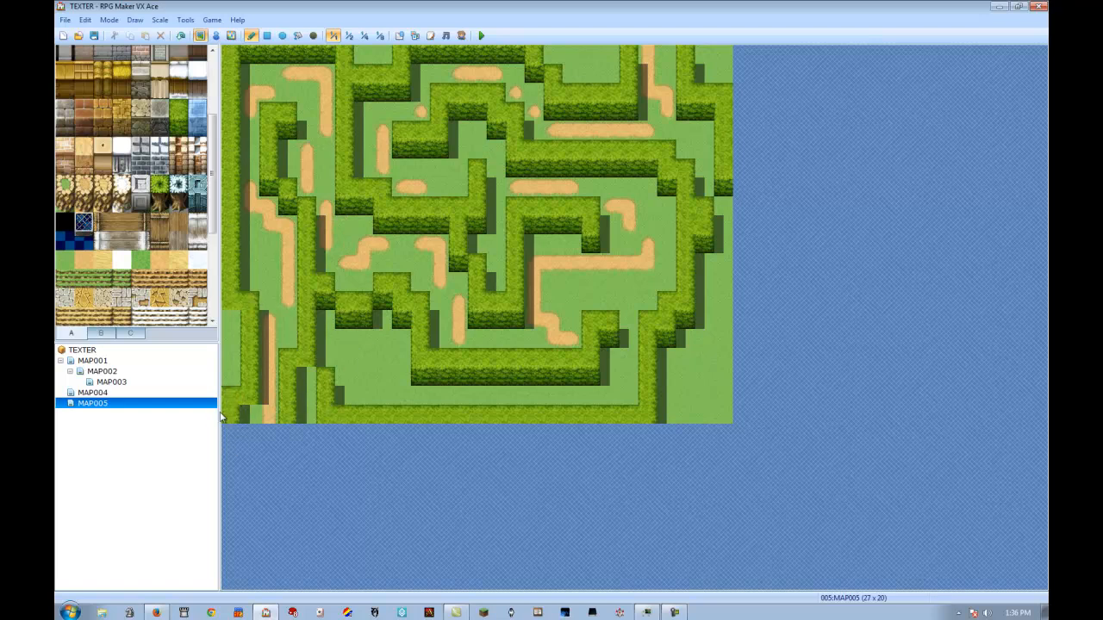
pyautogui.click(231, 377)
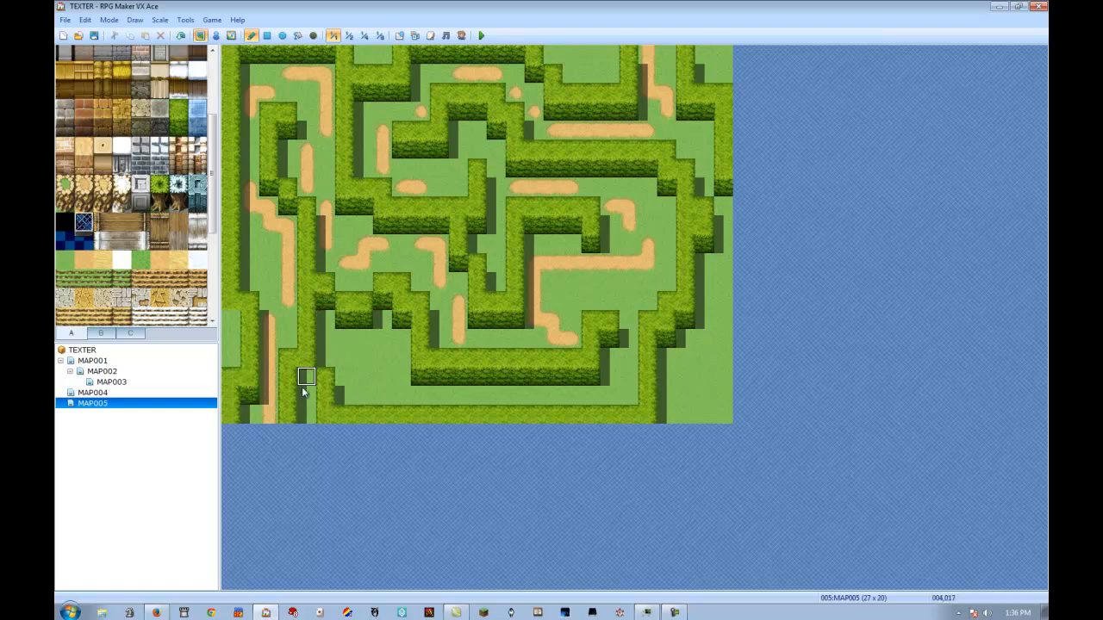
# Replace the short lower-left hedge column with a horizontal spur that has wall faces, and close the bottom wall's corner
pyautogui.click(330, 397)
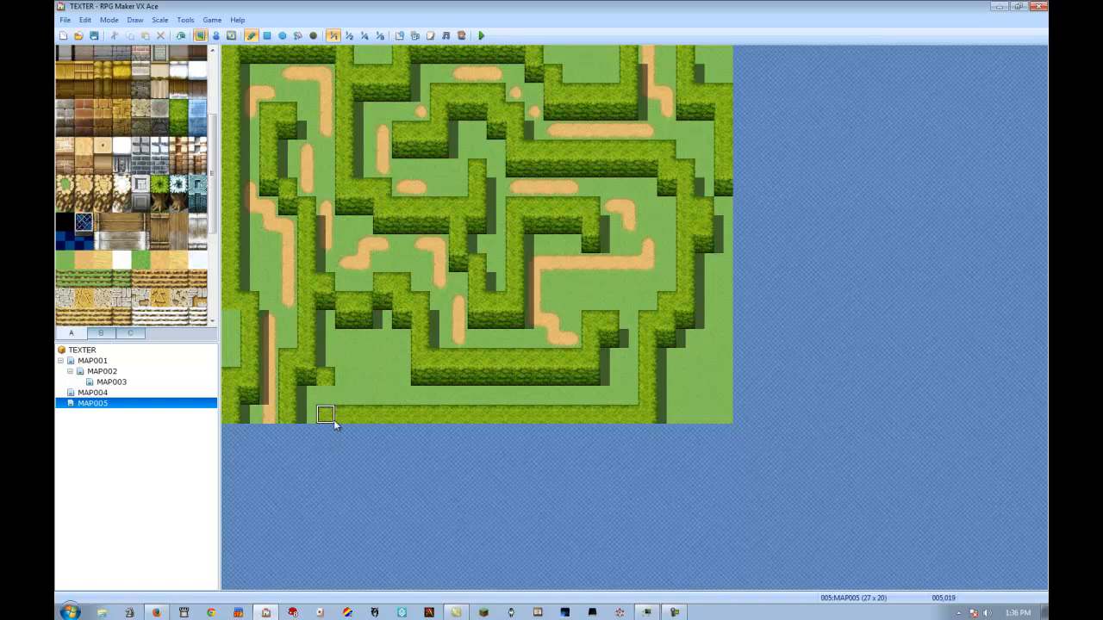
pyautogui.click(306, 417)
pyautogui.click(326, 379)
pyautogui.rightClick(306, 362)
pyautogui.moveTo(321, 363); pyautogui.dragTo(343, 361)
pyautogui.rightClick(313, 376)
pyautogui.click(339, 374)
pyautogui.click(339, 375)
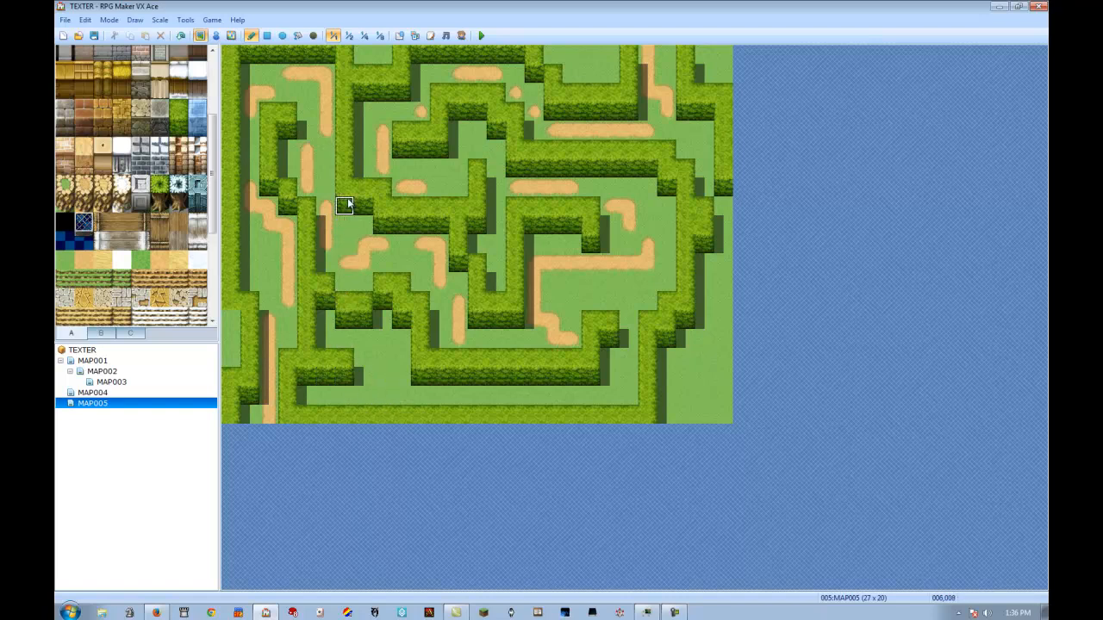
# Add short hedge spurs below the left-centre wall, above the lower-left wall and below the inner upper wall
pyautogui.click(348, 224)
pyautogui.click(345, 242)
pyautogui.rightClick(399, 270)
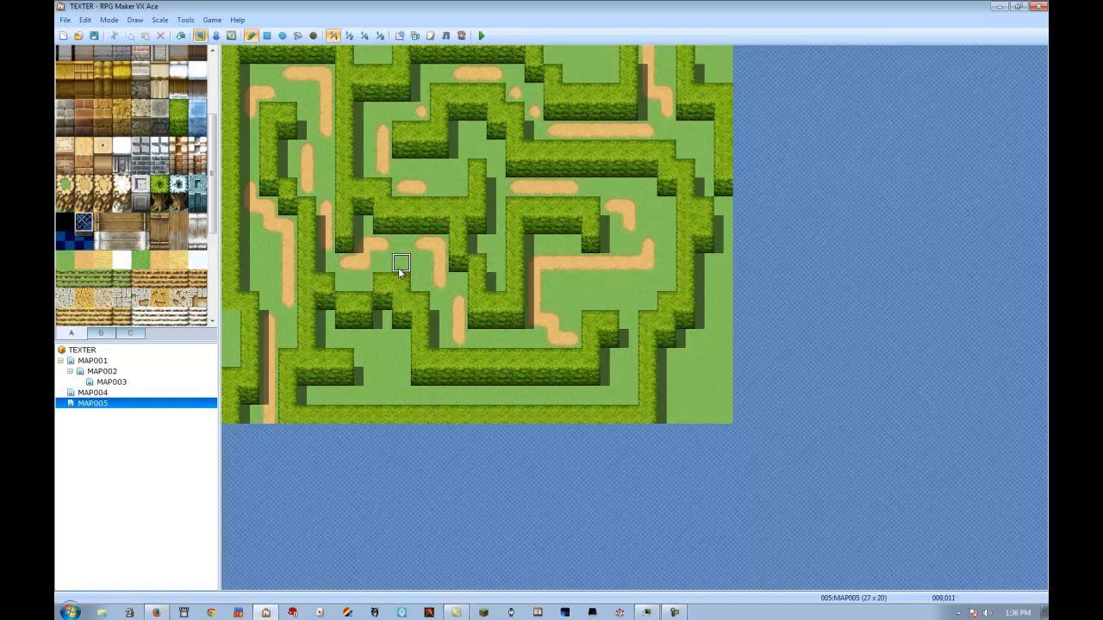
pyautogui.click(399, 270)
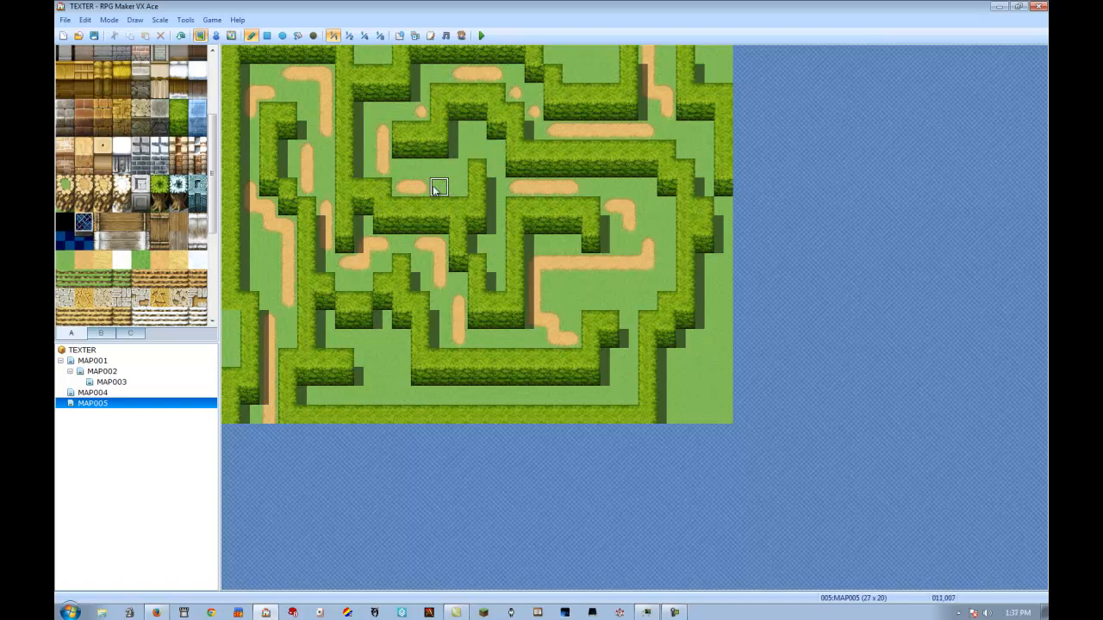
pyautogui.click(439, 168)
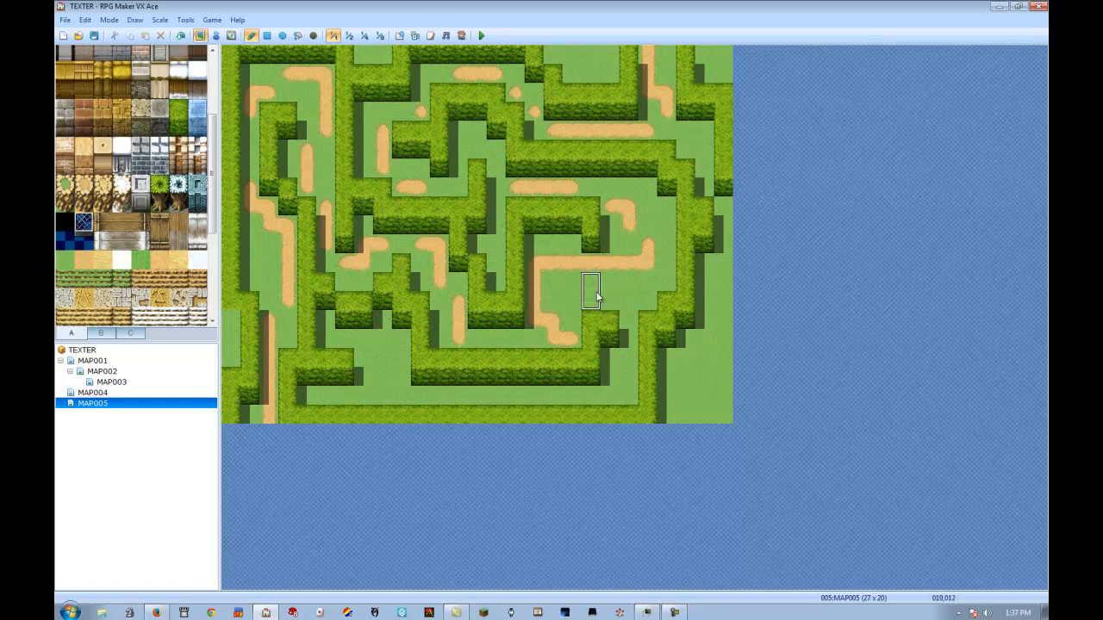
# Add horizontal hedge spurs with wall faces above the lower-right wall and inward from the right wall, with a gap beside the inner one
pyautogui.moveTo(588, 306)
pyautogui.mouseDown()
pyautogui.moveTo(560, 301)
pyautogui.moveTo(586, 296)
pyautogui.moveTo(558, 290)
pyautogui.mouseUp()
pyautogui.hotkey('ctrl', 'z')
pyautogui.hotkey('ctrl', 'z')
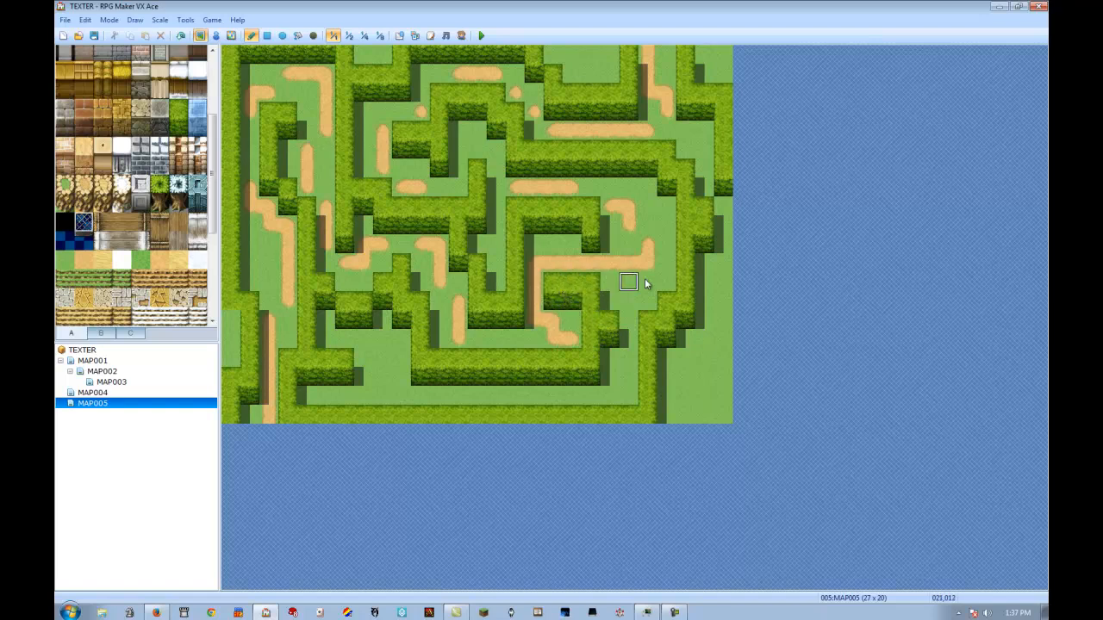
pyautogui.moveTo(663, 227); pyautogui.dragTo(630, 226)
pyautogui.moveTo(591, 246); pyautogui.dragTo(660, 239)
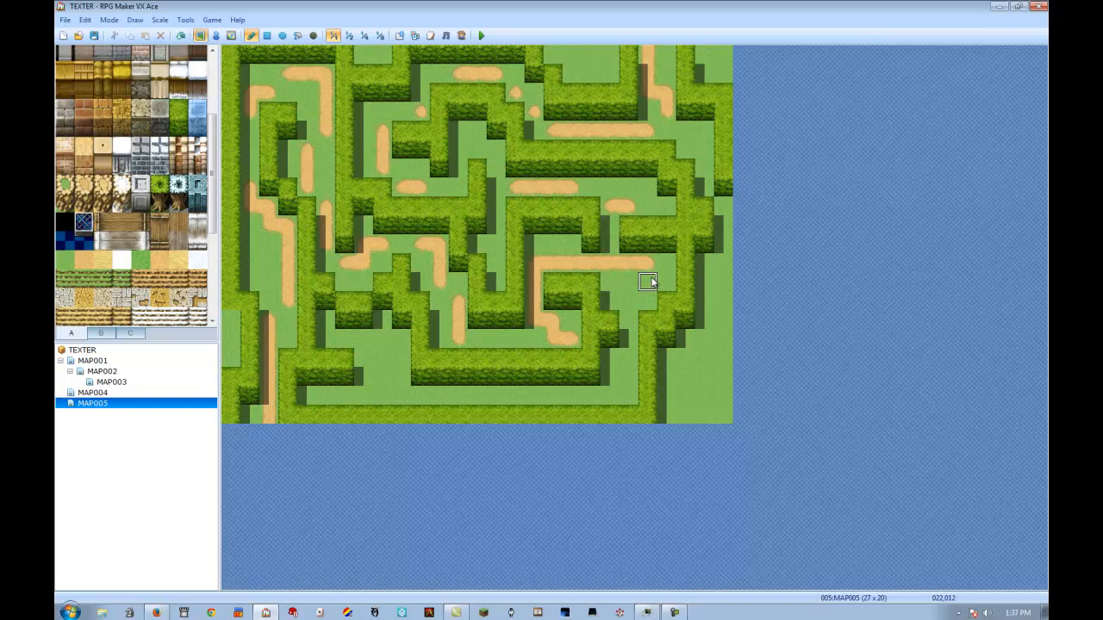
# Open two gaps in the lower-right inner wall and close the right and bottom edges with an outer hedge wall
pyautogui.click(686, 269)
pyautogui.click(686, 263)
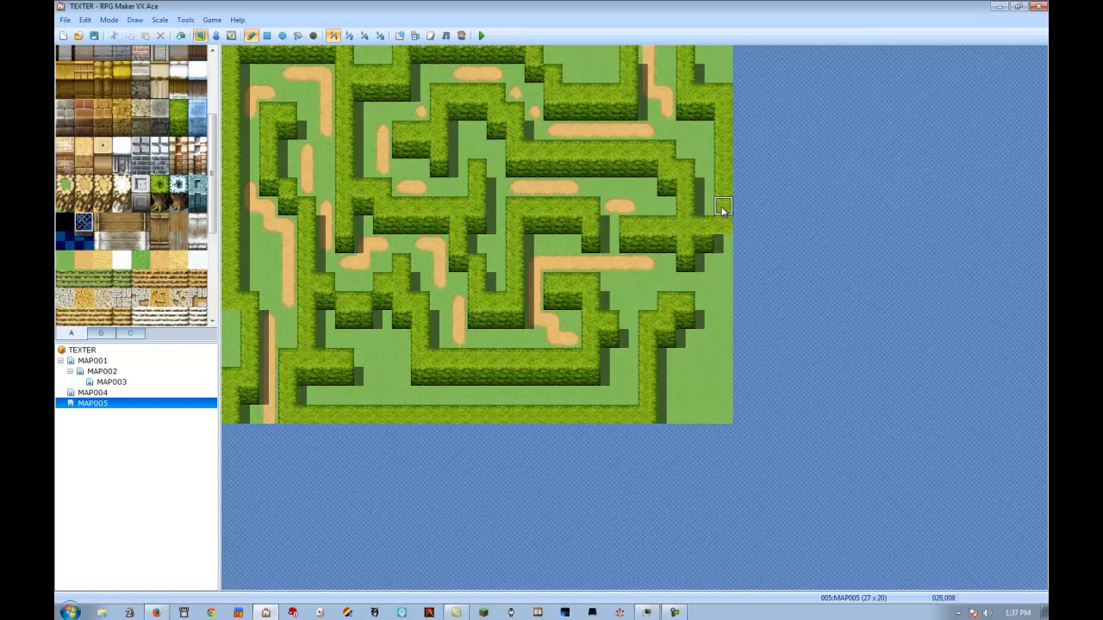
pyautogui.moveTo(719, 238)
pyautogui.mouseDown()
pyautogui.moveTo(724, 392)
pyautogui.moveTo(690, 411)
pyautogui.mouseUp()
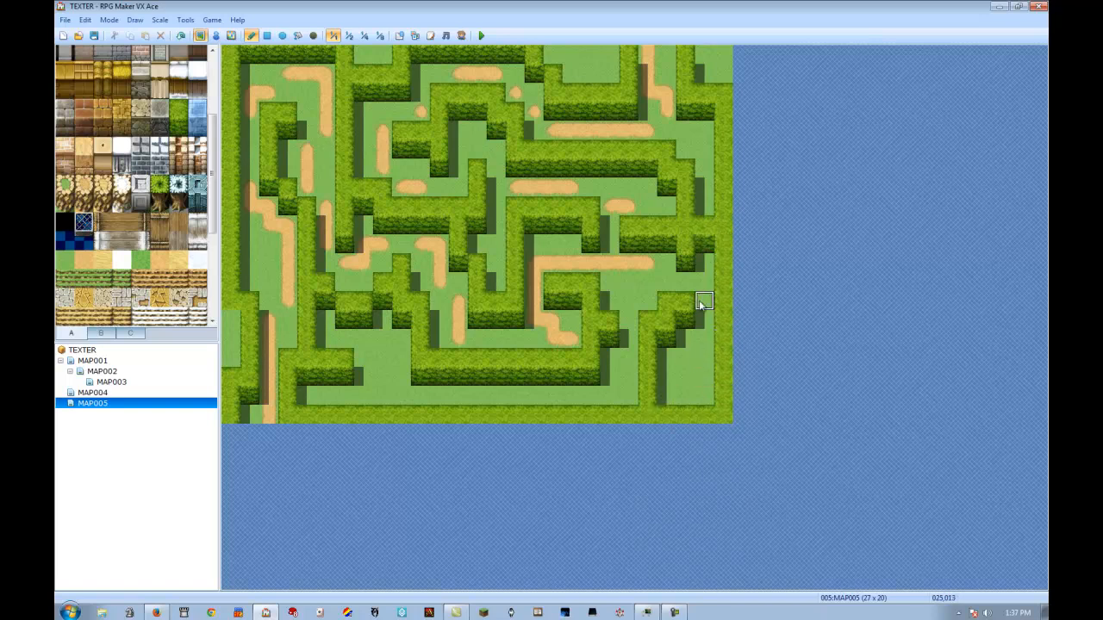
pyautogui.click(648, 396)
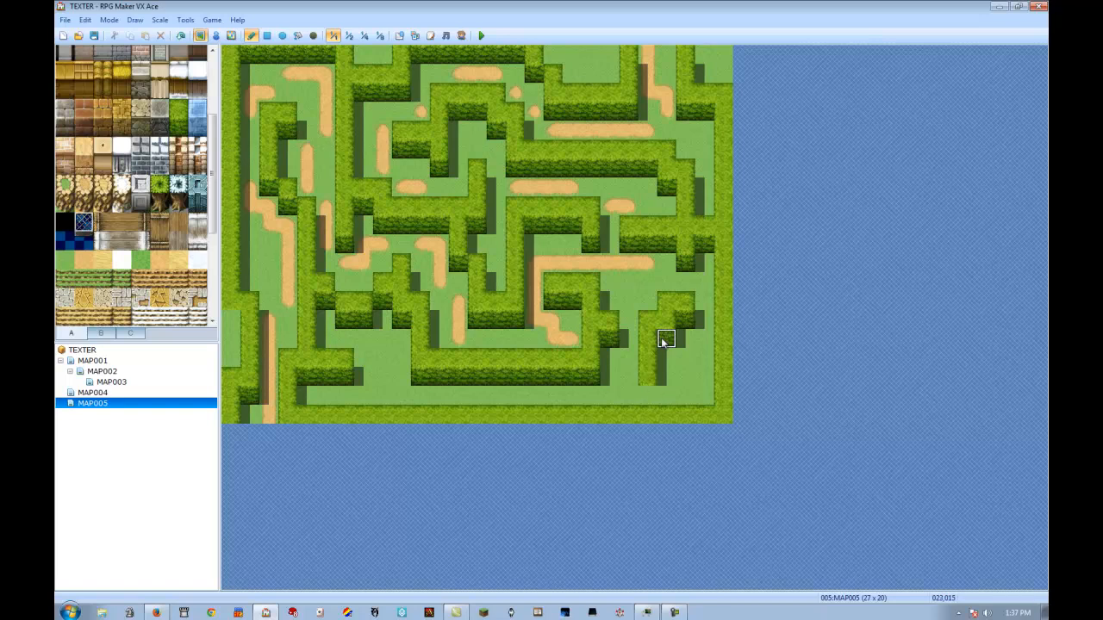
pyautogui.click(648, 377)
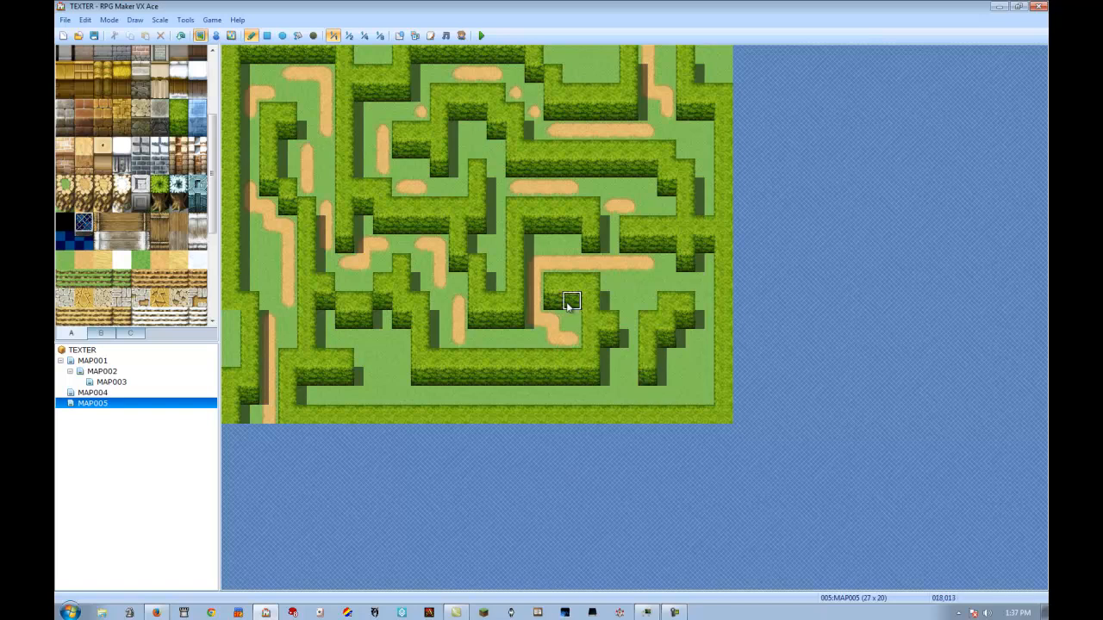
# Flood-fill the dirt paths in the left part of the maze with grass, including the bottom exit path
pyautogui.click(297, 35)
pyautogui.click(315, 99)
pyautogui.click(303, 188)
pyautogui.click(286, 232)
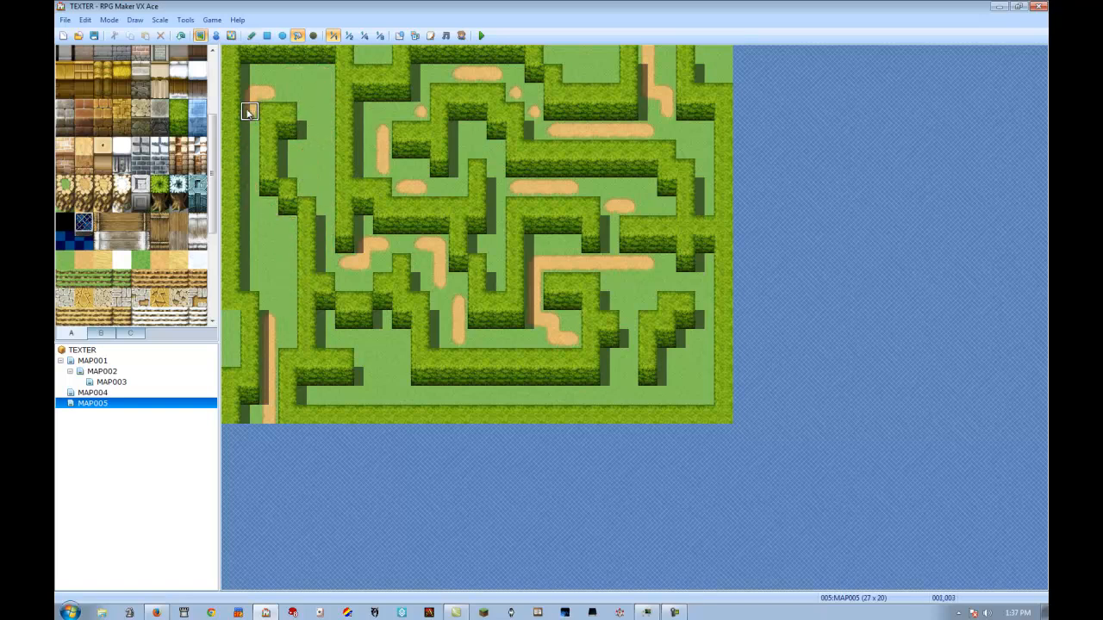
pyautogui.click(268, 377)
pyautogui.click(359, 257)
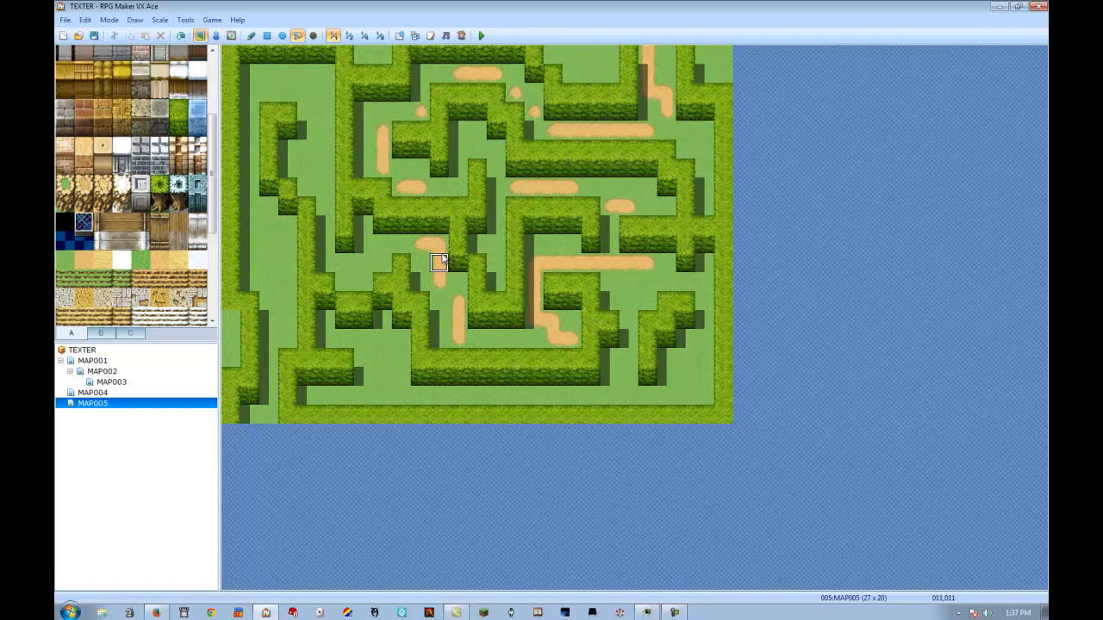
# Flood-fill the dirt paths in the centre and lower right of the maze with grass
pyautogui.click(437, 260)
pyautogui.click(456, 328)
pyautogui.click(552, 324)
pyautogui.click(619, 207)
pyautogui.click(544, 187)
pyautogui.click(410, 187)
# Flood-fill the remaining dirt patches along the upper corridors and at the top entrance with grass
pyautogui.click(382, 168)
pyautogui.click(418, 109)
pyautogui.click(465, 73)
pyautogui.click(515, 93)
pyautogui.click(533, 111)
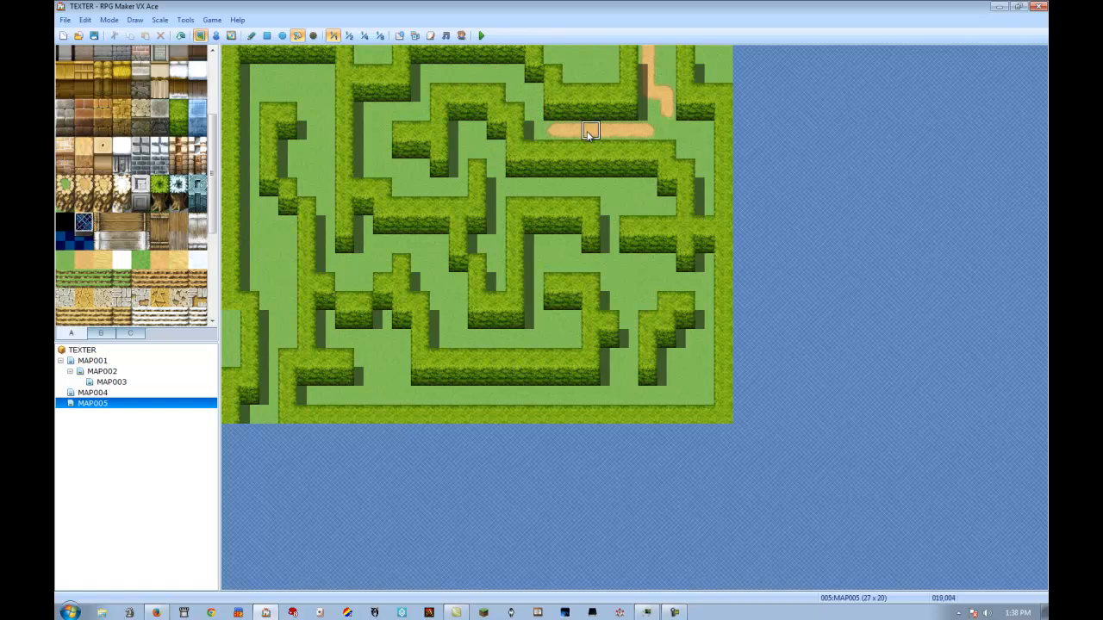
pyautogui.click(590, 130)
pyautogui.click(661, 94)
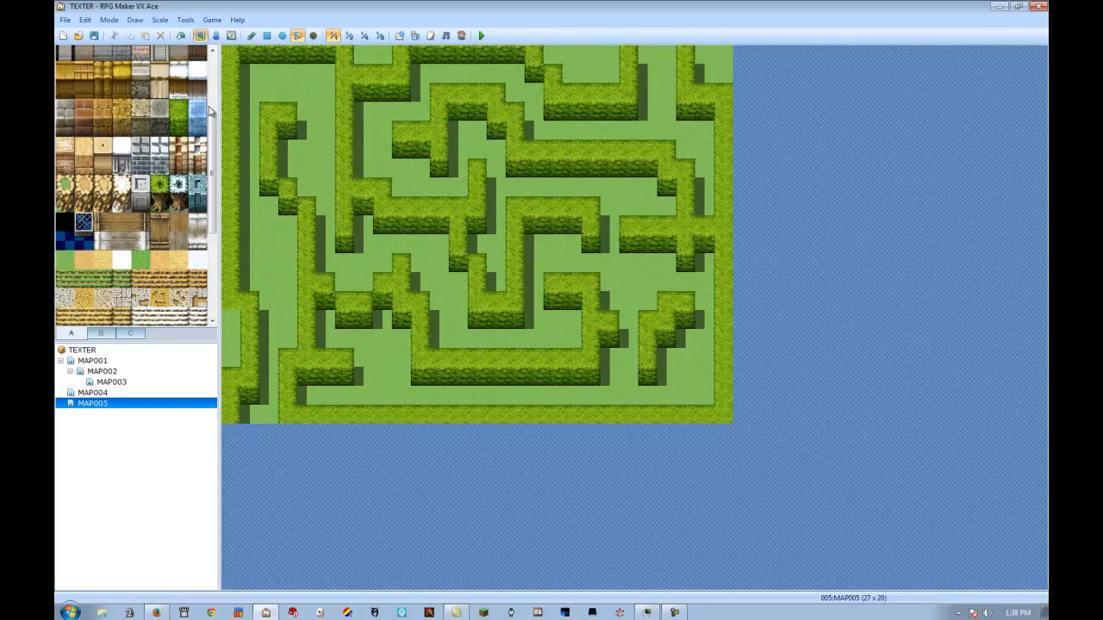
# Square off the stepped lower bend of the upper-left hedge with the pencil, leaving a straight horizontal ledge
pyautogui.click(252, 35)
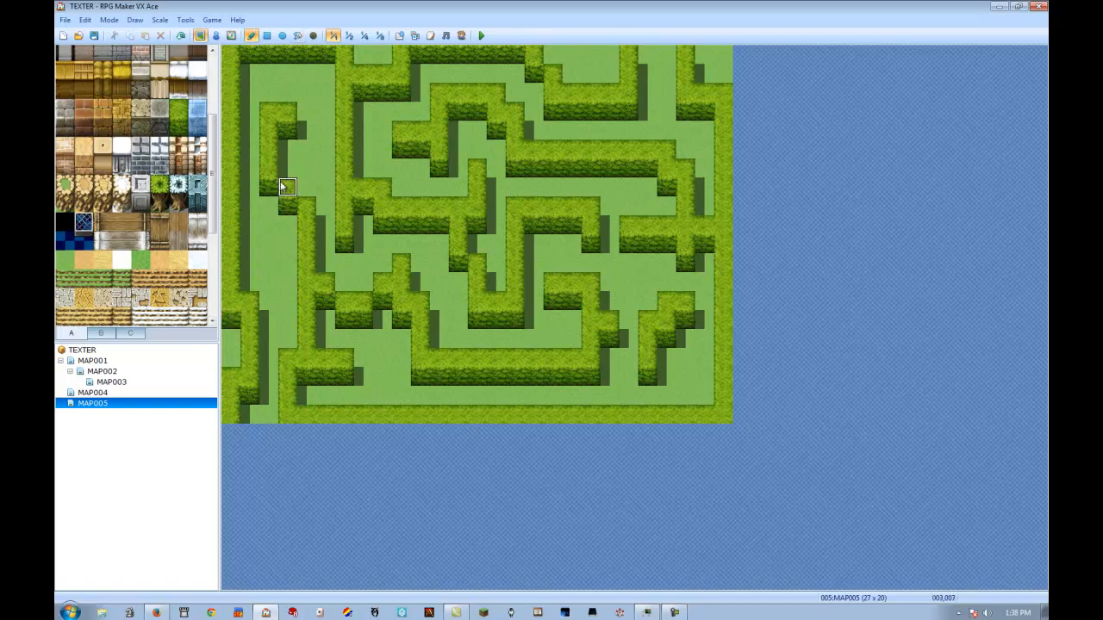
pyautogui.click(269, 186)
pyautogui.click(302, 189)
pyautogui.moveTo(286, 207); pyautogui.dragTo(268, 204)
# Widen the top of the upper-left hedge with an upward stub, and add a short stub hanging from the top outer wall
pyautogui.click(270, 115)
pyautogui.moveTo(289, 116); pyautogui.dragTo(290, 134, button='right')
pyautogui.click(303, 133)
pyautogui.rightClick(294, 111)
pyautogui.click(303, 91)
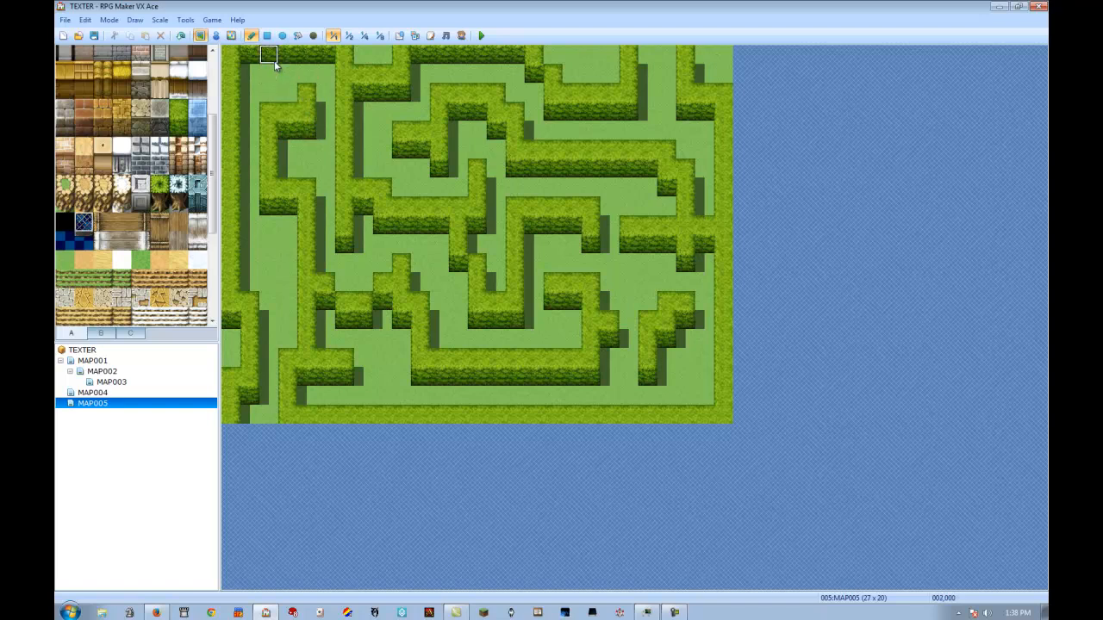
pyautogui.click(275, 74)
pyautogui.click(267, 59)
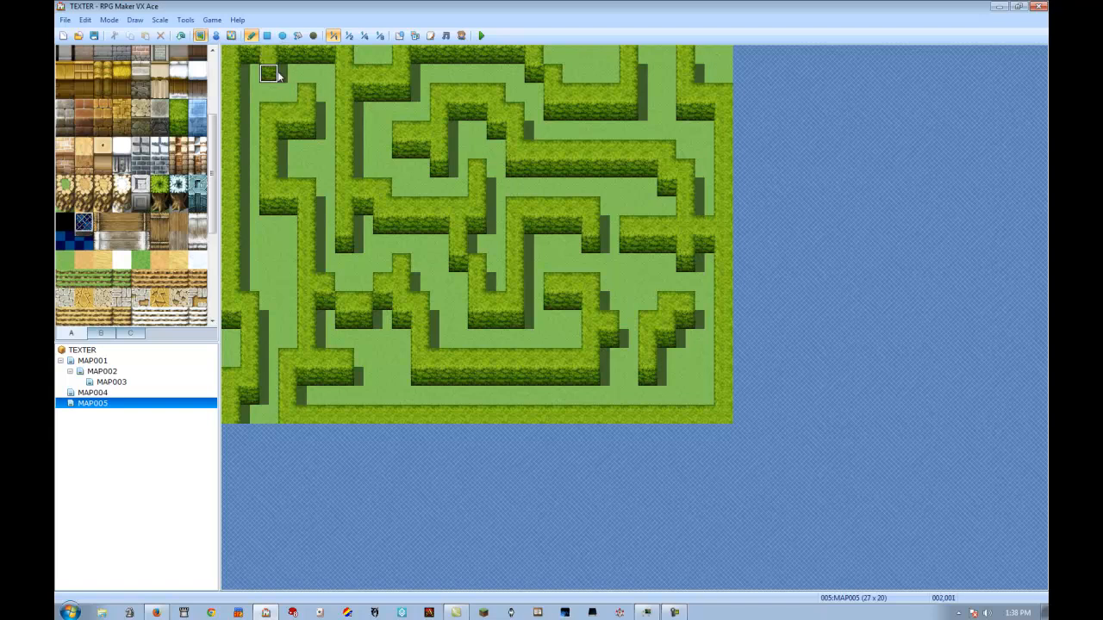
pyautogui.click(269, 130)
pyautogui.click(308, 187)
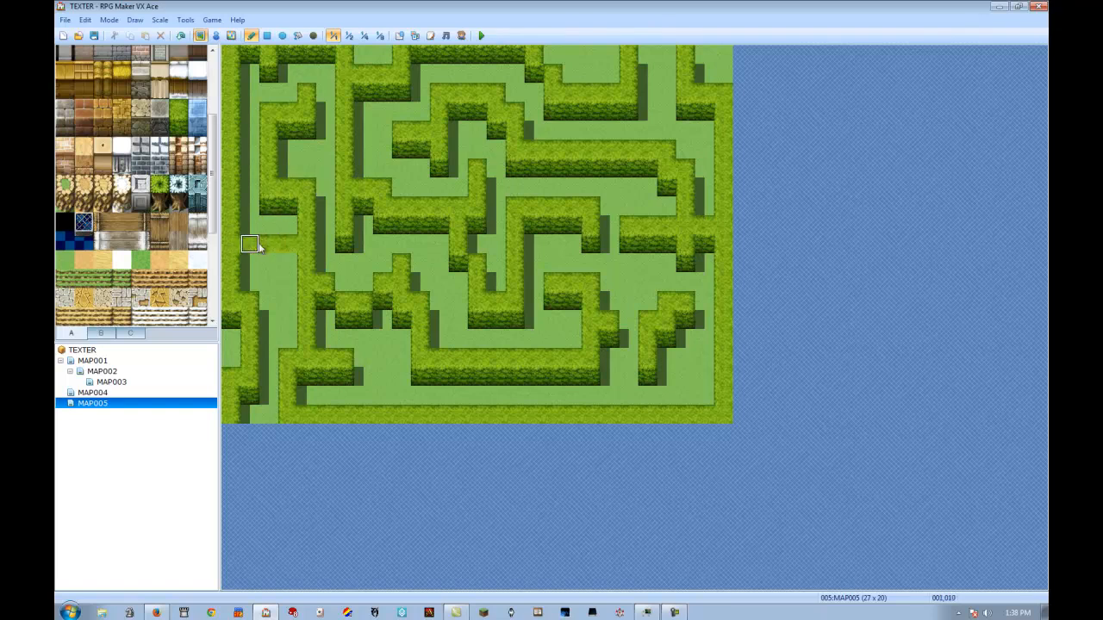
pyautogui.click(269, 246)
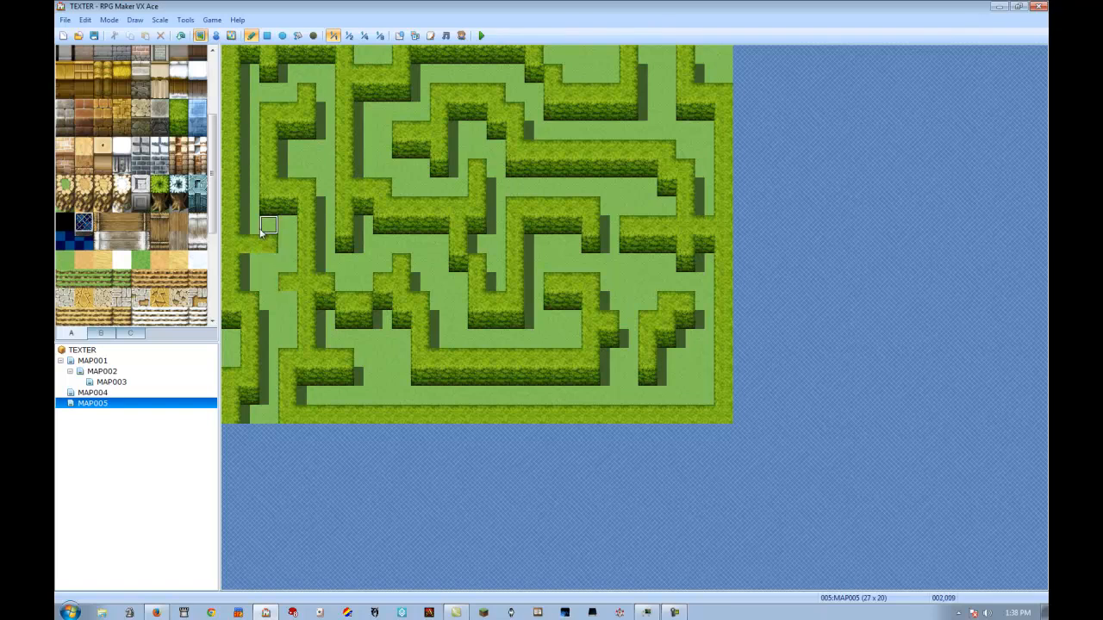
pyautogui.click(269, 263)
pyautogui.moveTo(283, 258)
pyautogui.mouseDown()
pyautogui.moveTo(246, 241)
pyautogui.moveTo(287, 263)
pyautogui.moveTo(268, 262)
pyautogui.mouseUp()
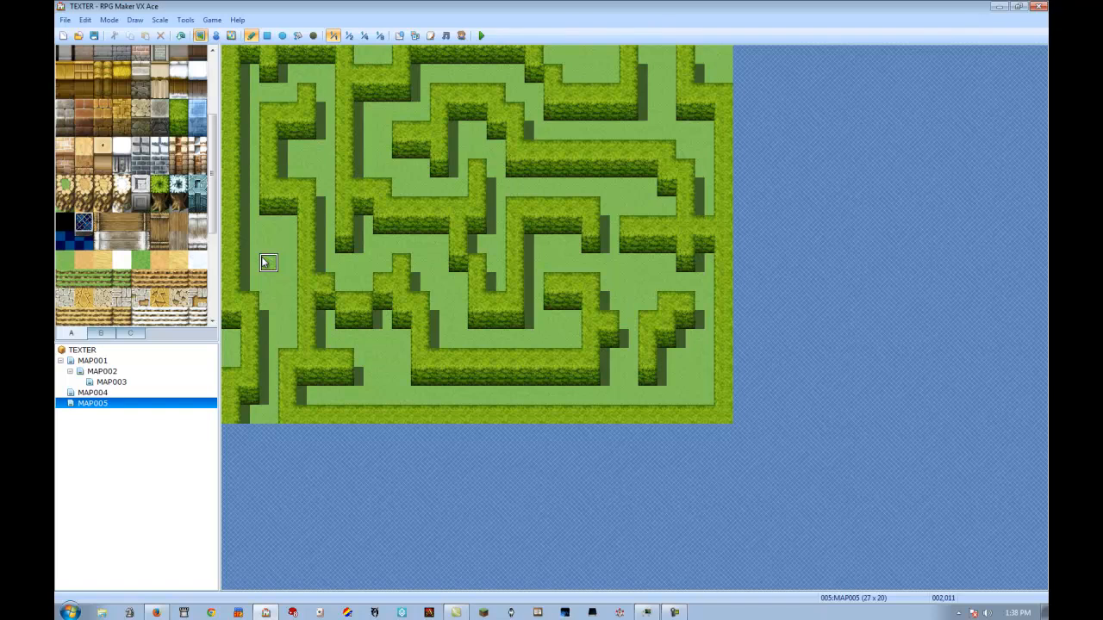
# Draw a vertical hedge up the middle of the left corridor, rising from the lower-left horizontal wall
pyautogui.moveTo(265, 204)
pyautogui.mouseDown()
pyautogui.moveTo(250, 302)
pyautogui.moveTo(267, 300)
pyautogui.moveTo(269, 243)
pyautogui.mouseUp()
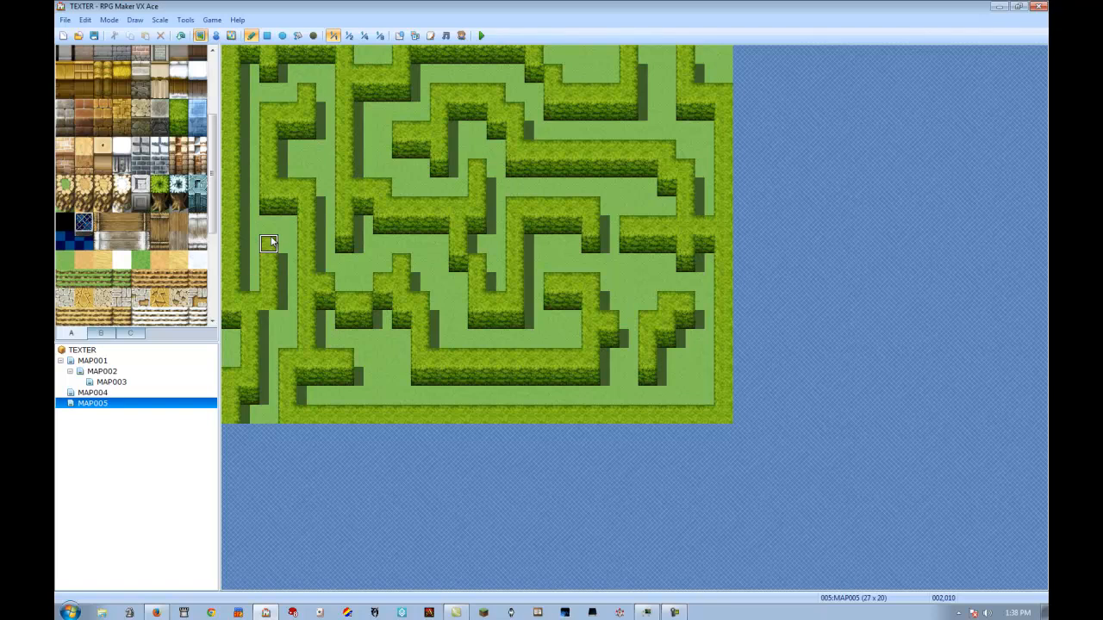
pyautogui.rightClick(271, 207)
pyautogui.click(266, 321)
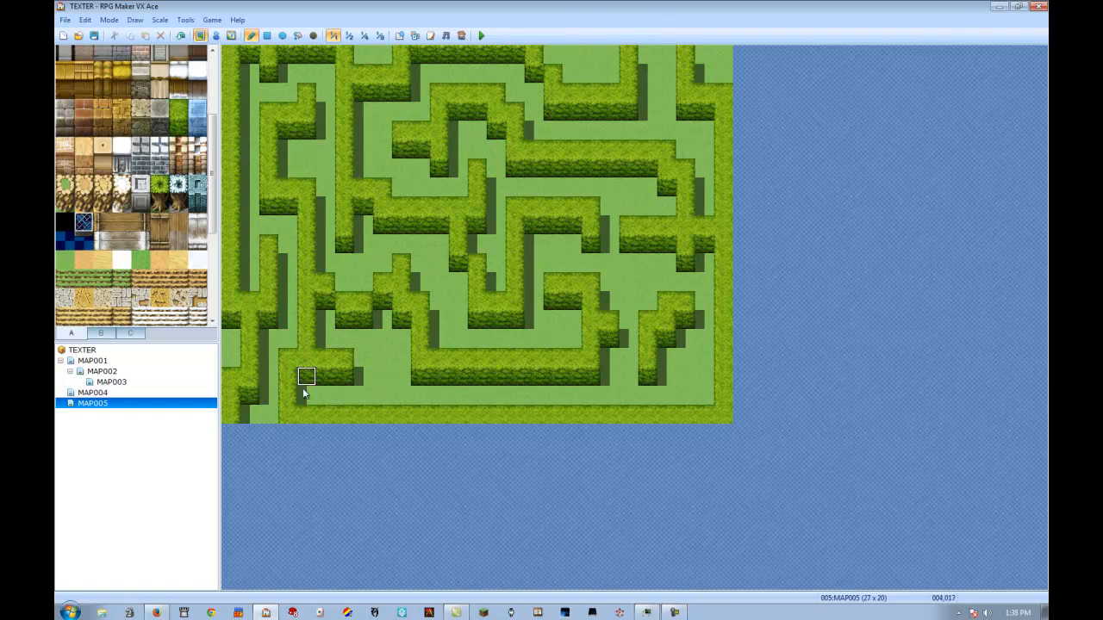
# Clear the old hedge column beside the left outer wall and extend the lower-left hedge one tile left above the bottom exit
pyautogui.moveTo(237, 324)
pyautogui.mouseDown()
pyautogui.moveTo(234, 359)
pyautogui.moveTo(253, 374)
pyautogui.moveTo(250, 339)
pyautogui.mouseUp()
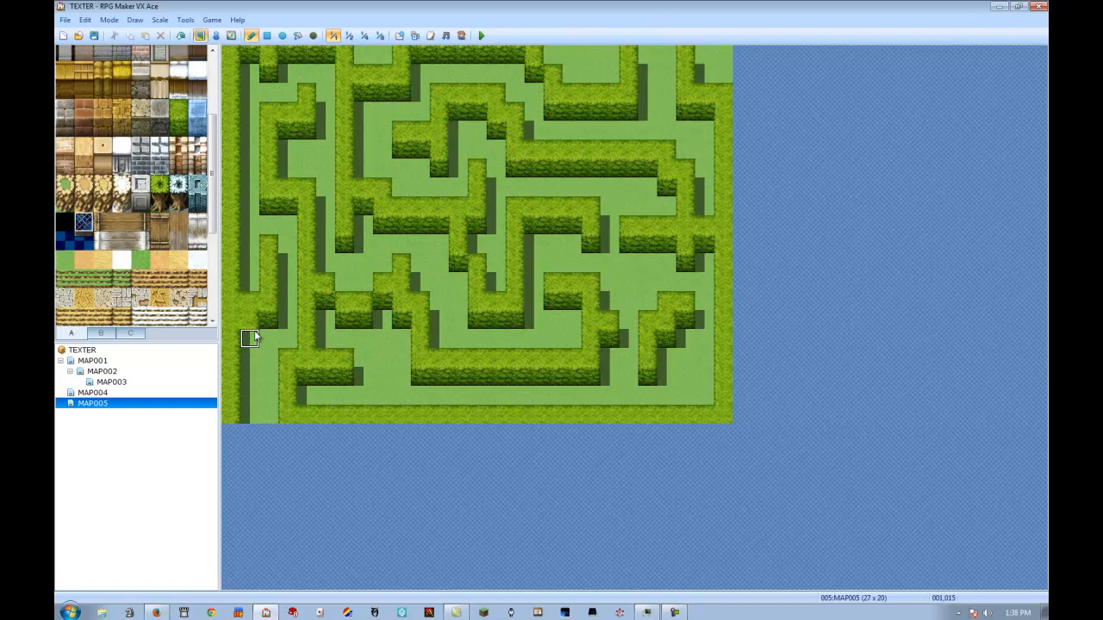
pyautogui.click(251, 321)
pyautogui.click(268, 360)
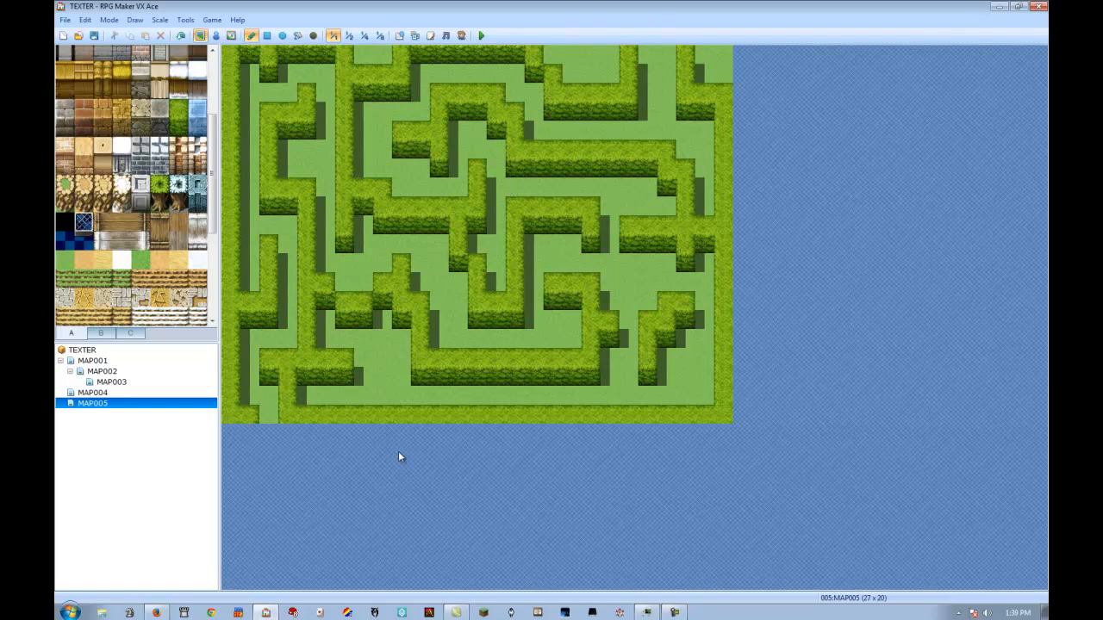
# Raise a hedge stub from the bottom wall, fill the gap in the hedge above it, and shift that hedge's upper stub one tile left
pyautogui.moveTo(381, 418)
pyautogui.mouseDown()
pyautogui.moveTo(396, 396)
pyautogui.moveTo(386, 396)
pyautogui.moveTo(386, 362)
pyautogui.mouseUp()
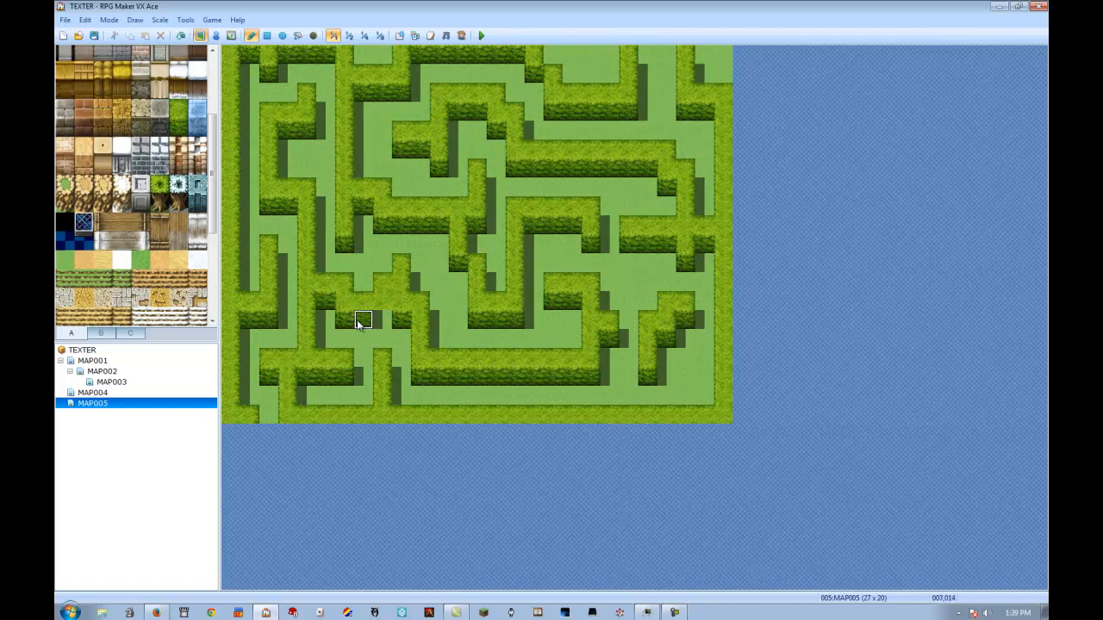
pyautogui.click(383, 322)
pyautogui.click(403, 282)
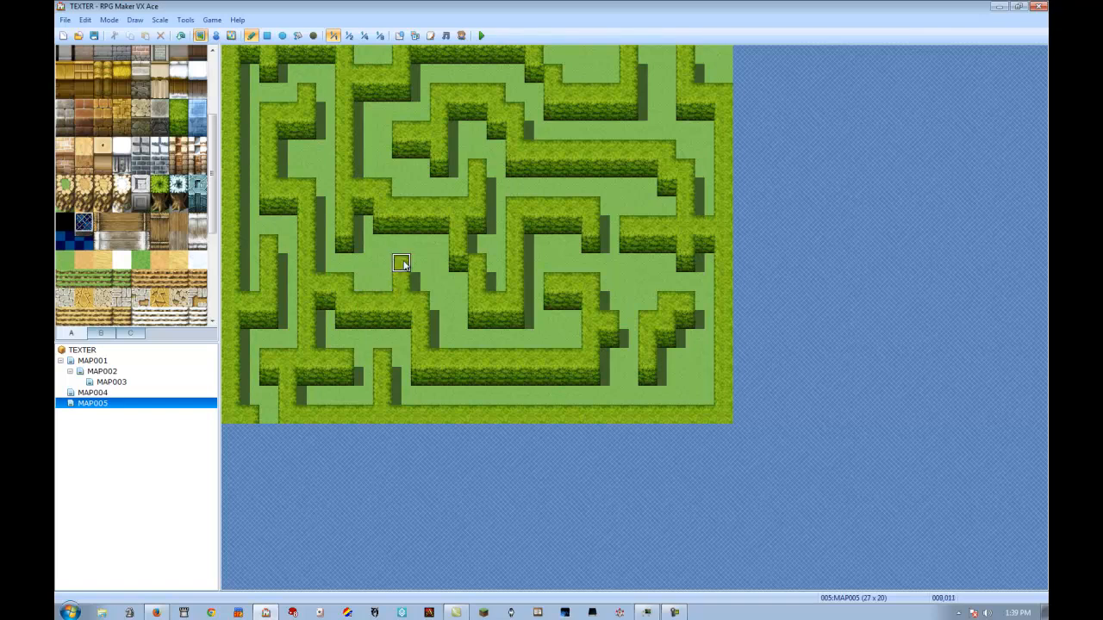
pyautogui.click(380, 281)
pyautogui.rightClick(370, 280)
pyautogui.moveTo(406, 267); pyautogui.dragTo(400, 282)
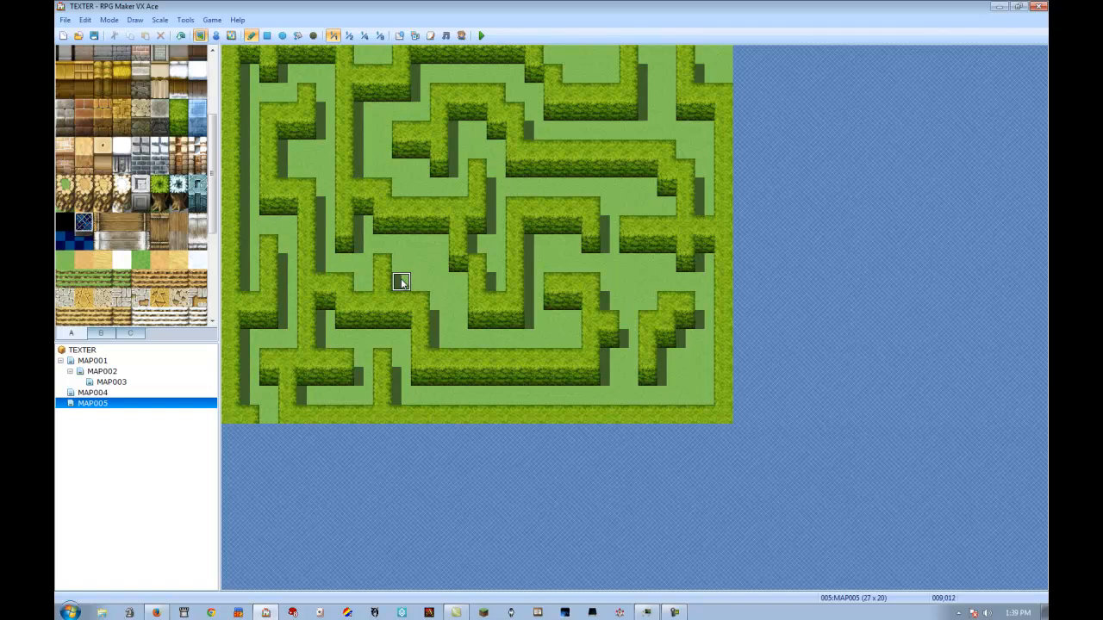
# Remove the jagged branch beside the central vertical hedge and straighten that hedge into one continuous wall
pyautogui.click(421, 242)
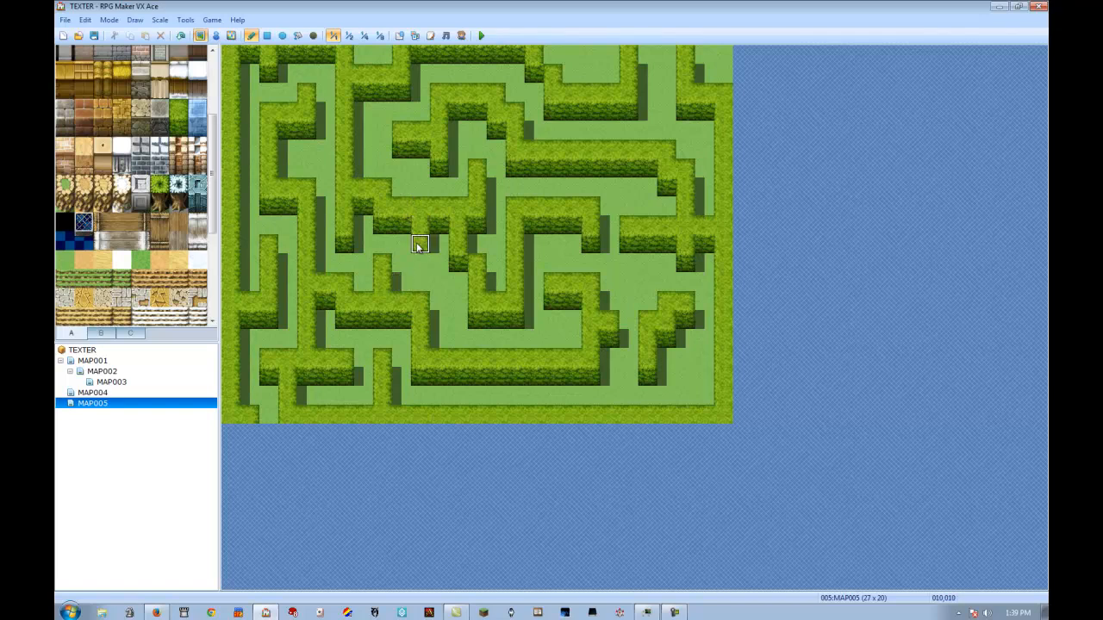
pyautogui.click(419, 263)
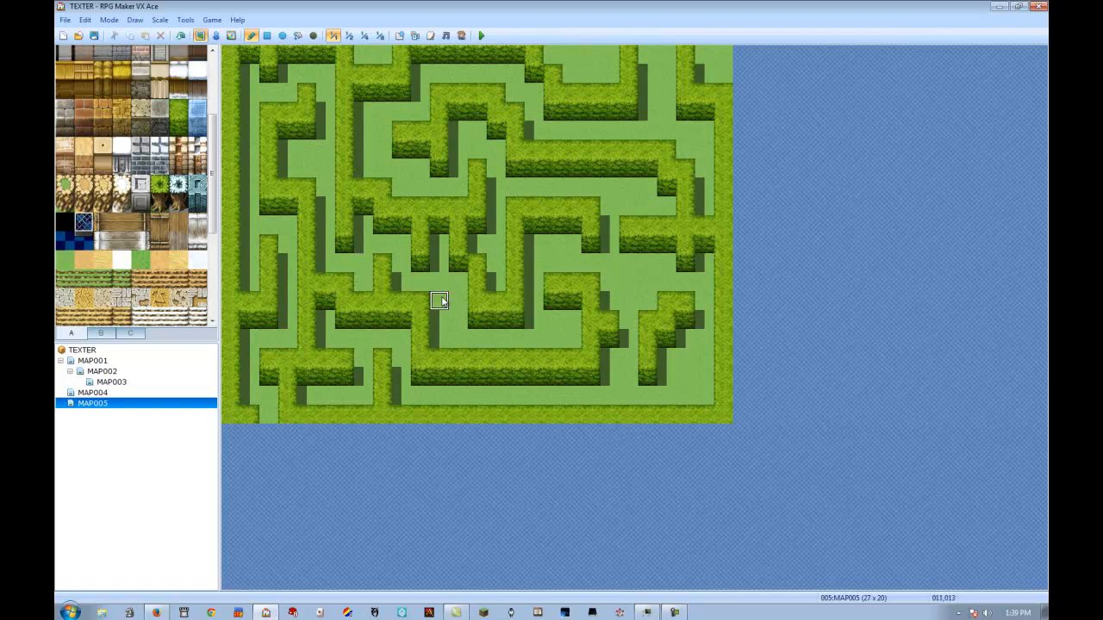
pyautogui.moveTo(457, 266); pyautogui.dragTo(459, 228, button='right')
pyautogui.click(472, 231)
pyautogui.rightClick(478, 247)
pyautogui.click(477, 264)
pyautogui.rightClick(440, 281)
pyautogui.moveTo(457, 266); pyautogui.dragTo(458, 234)
pyautogui.rightClick(436, 222)
pyautogui.click(456, 227)
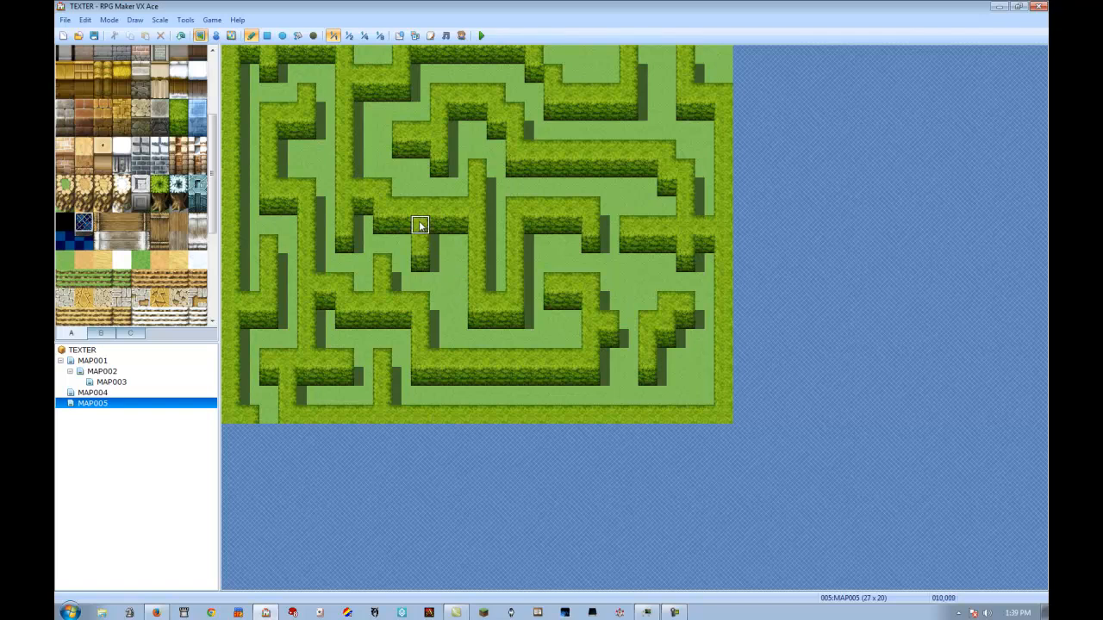
# Rearrange the central stubs so one rises from the lower hedge further right and one hangs from the upper hedge further left
pyautogui.moveTo(436, 224); pyautogui.dragTo(436, 261, button='right')
pyautogui.click(421, 262)
pyautogui.rightClick(423, 306)
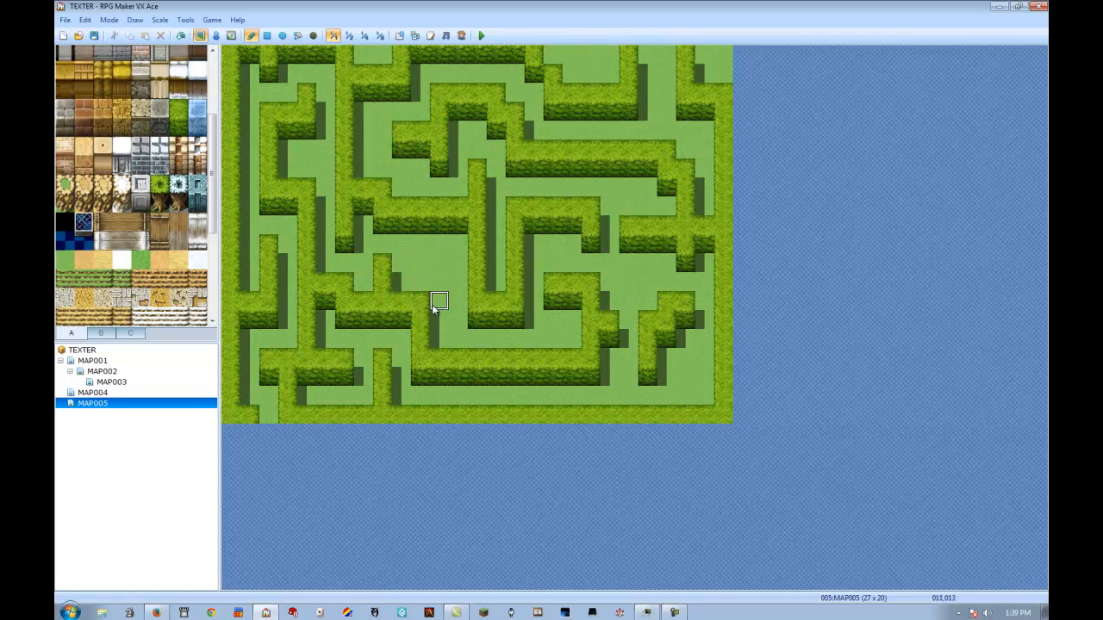
pyautogui.moveTo(439, 300)
pyautogui.mouseDown()
pyautogui.moveTo(440, 263)
pyautogui.moveTo(382, 283)
pyautogui.mouseUp()
pyautogui.rightClick(401, 263)
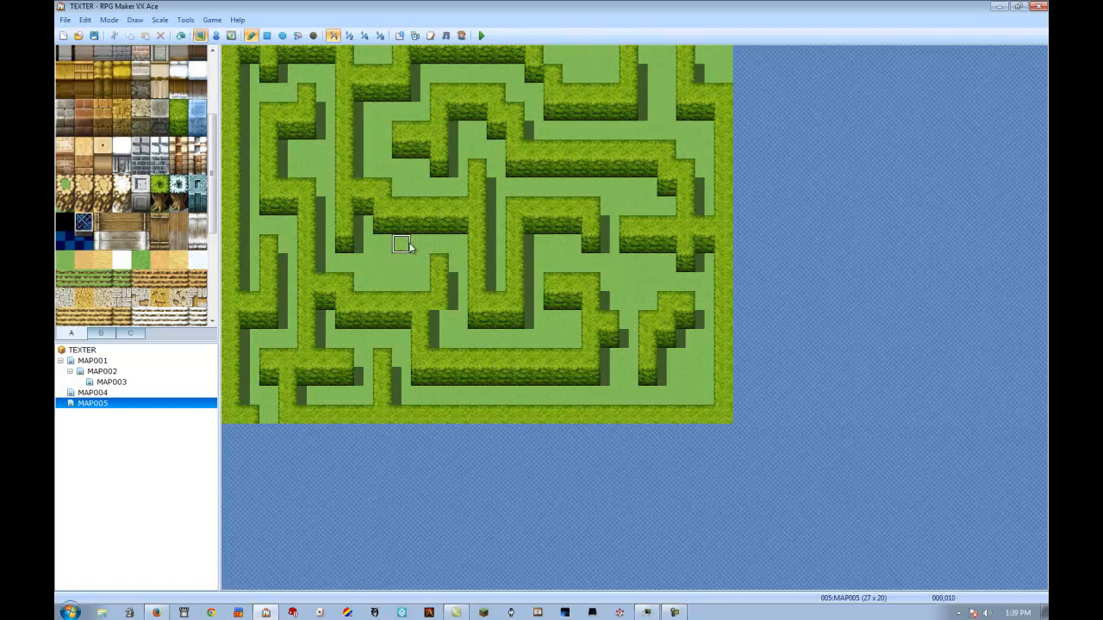
pyautogui.moveTo(402, 229); pyautogui.dragTo(401, 262)
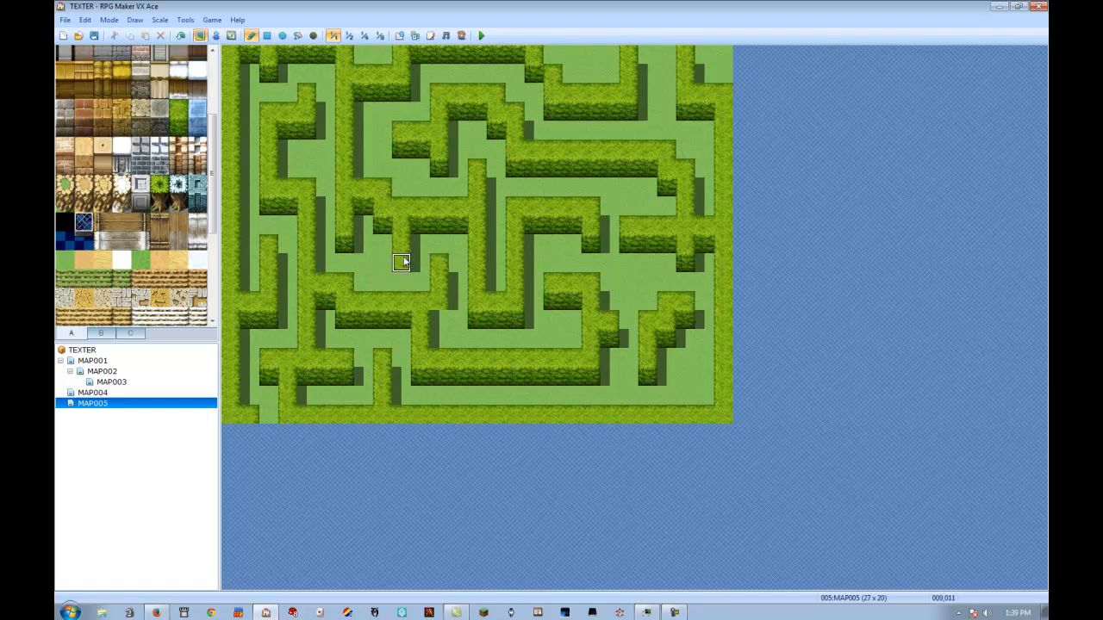
# Remove the hanging end of the left-centre vertical hedge and raise a new stub from the hedge below it
pyautogui.click(370, 288)
pyautogui.rightClick(370, 267)
pyautogui.moveTo(348, 264)
pyautogui.mouseDown()
pyautogui.moveTo(342, 229)
pyautogui.moveTo(357, 259)
pyautogui.mouseUp()
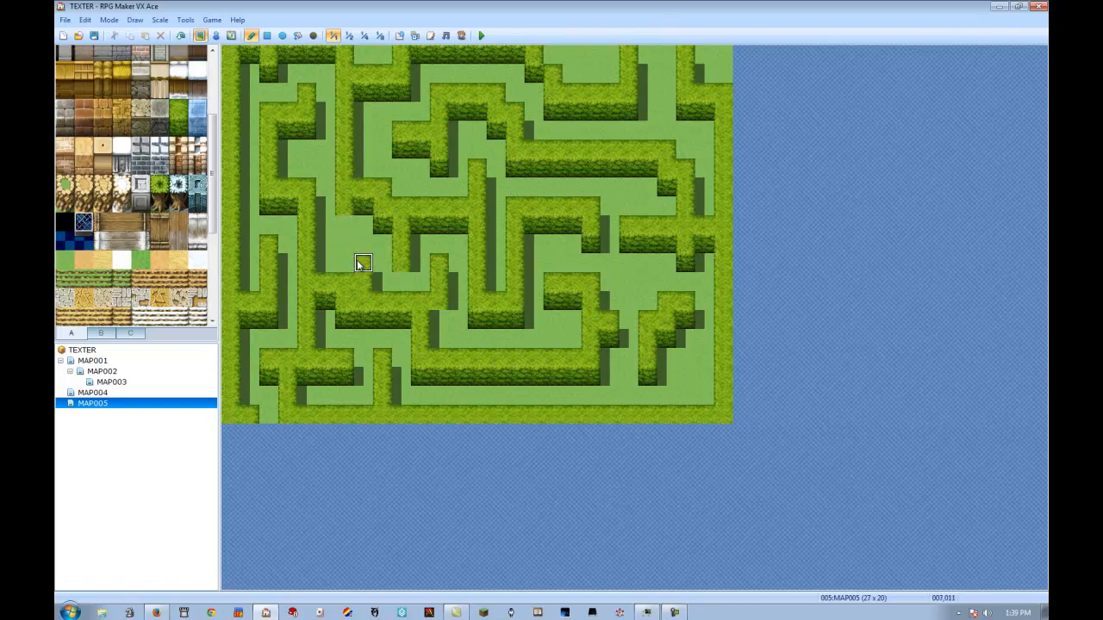
pyautogui.click(362, 247)
pyautogui.hotkey('ctrl', 'z')
pyautogui.click(364, 246)
# Reshape the left-centre hedge into a clean horizontal ledge stepping down to the hanging stub, and close the stub's lower end
pyautogui.moveTo(382, 246); pyautogui.dragTo(385, 228, button='right')
pyautogui.click(382, 212)
pyautogui.rightClick(403, 206)
pyautogui.click(400, 191)
pyautogui.rightClick(364, 209)
pyautogui.click(347, 208)
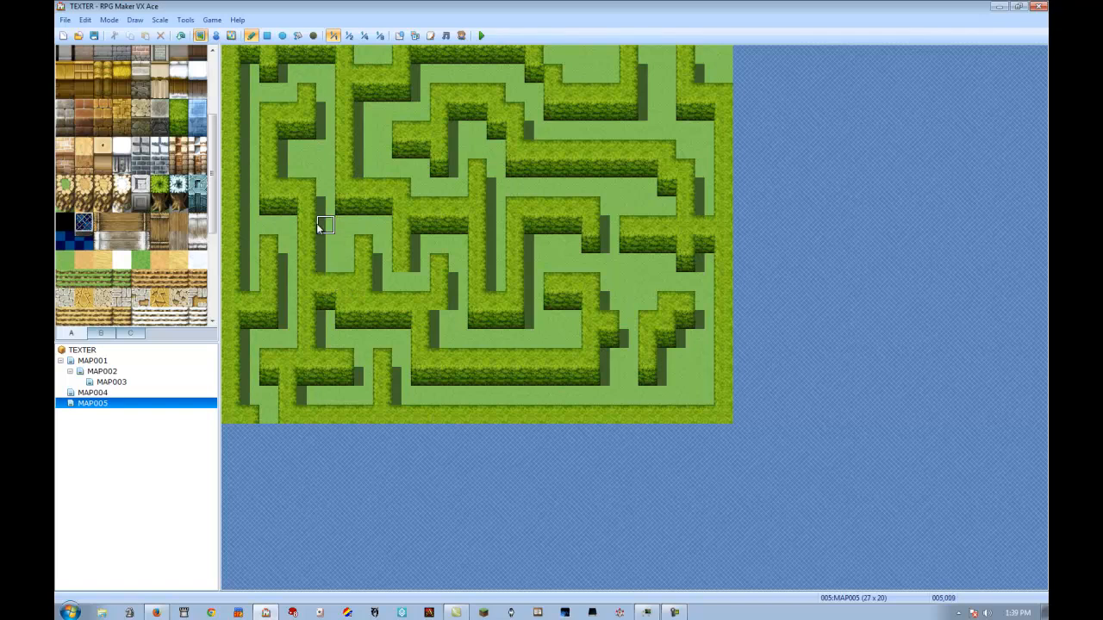
pyautogui.click(401, 263)
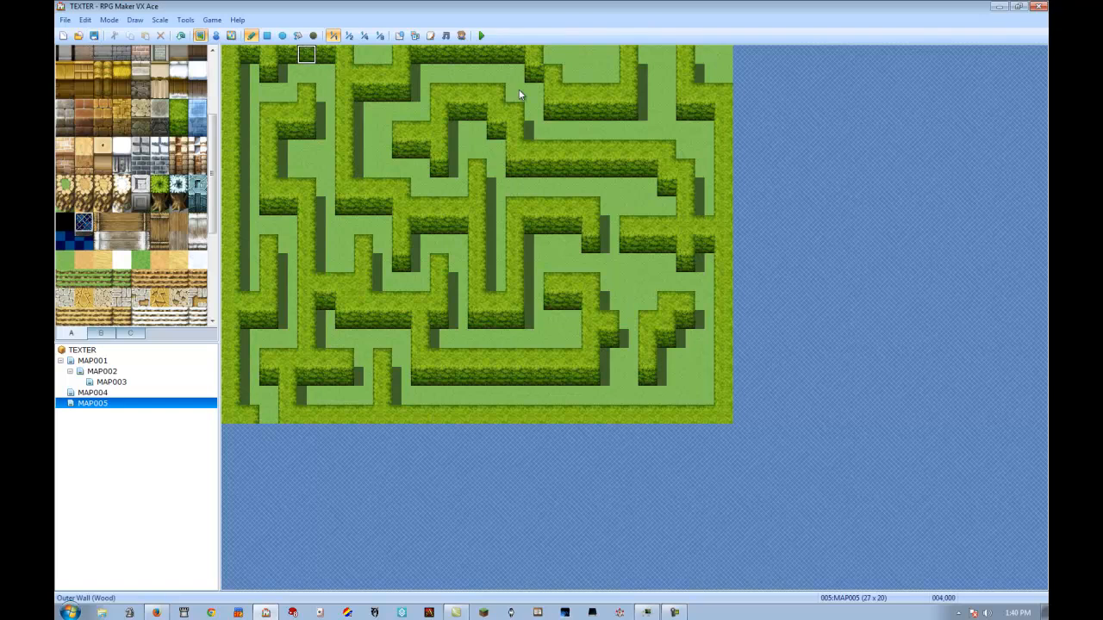
# Open a one-tile gap in the right outer wall near the maze's lower-right corner
pyautogui.click(724, 338)
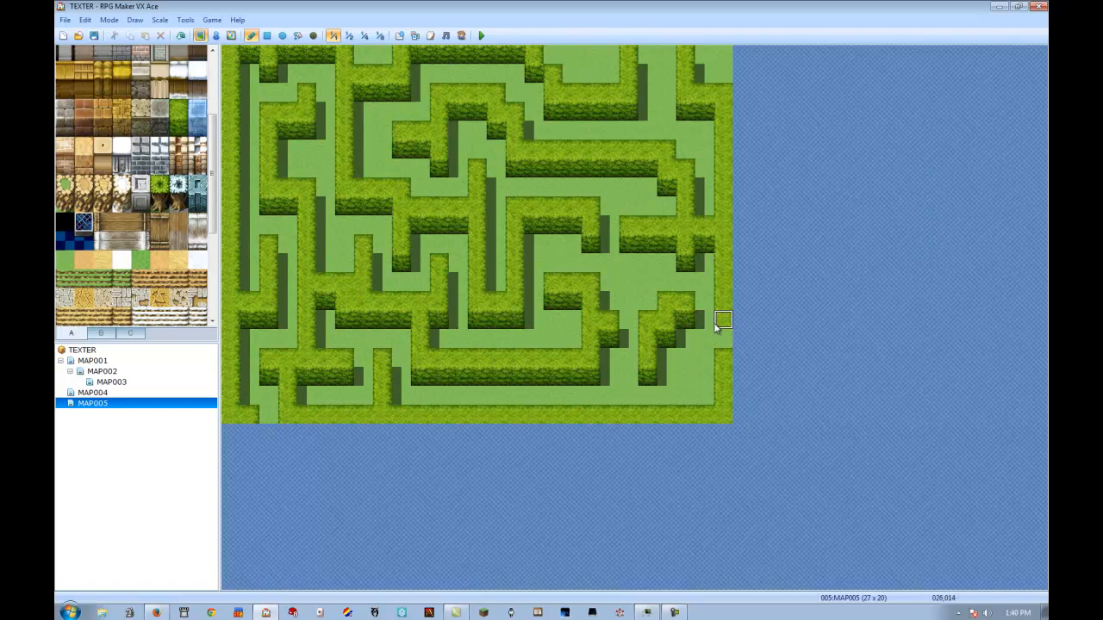